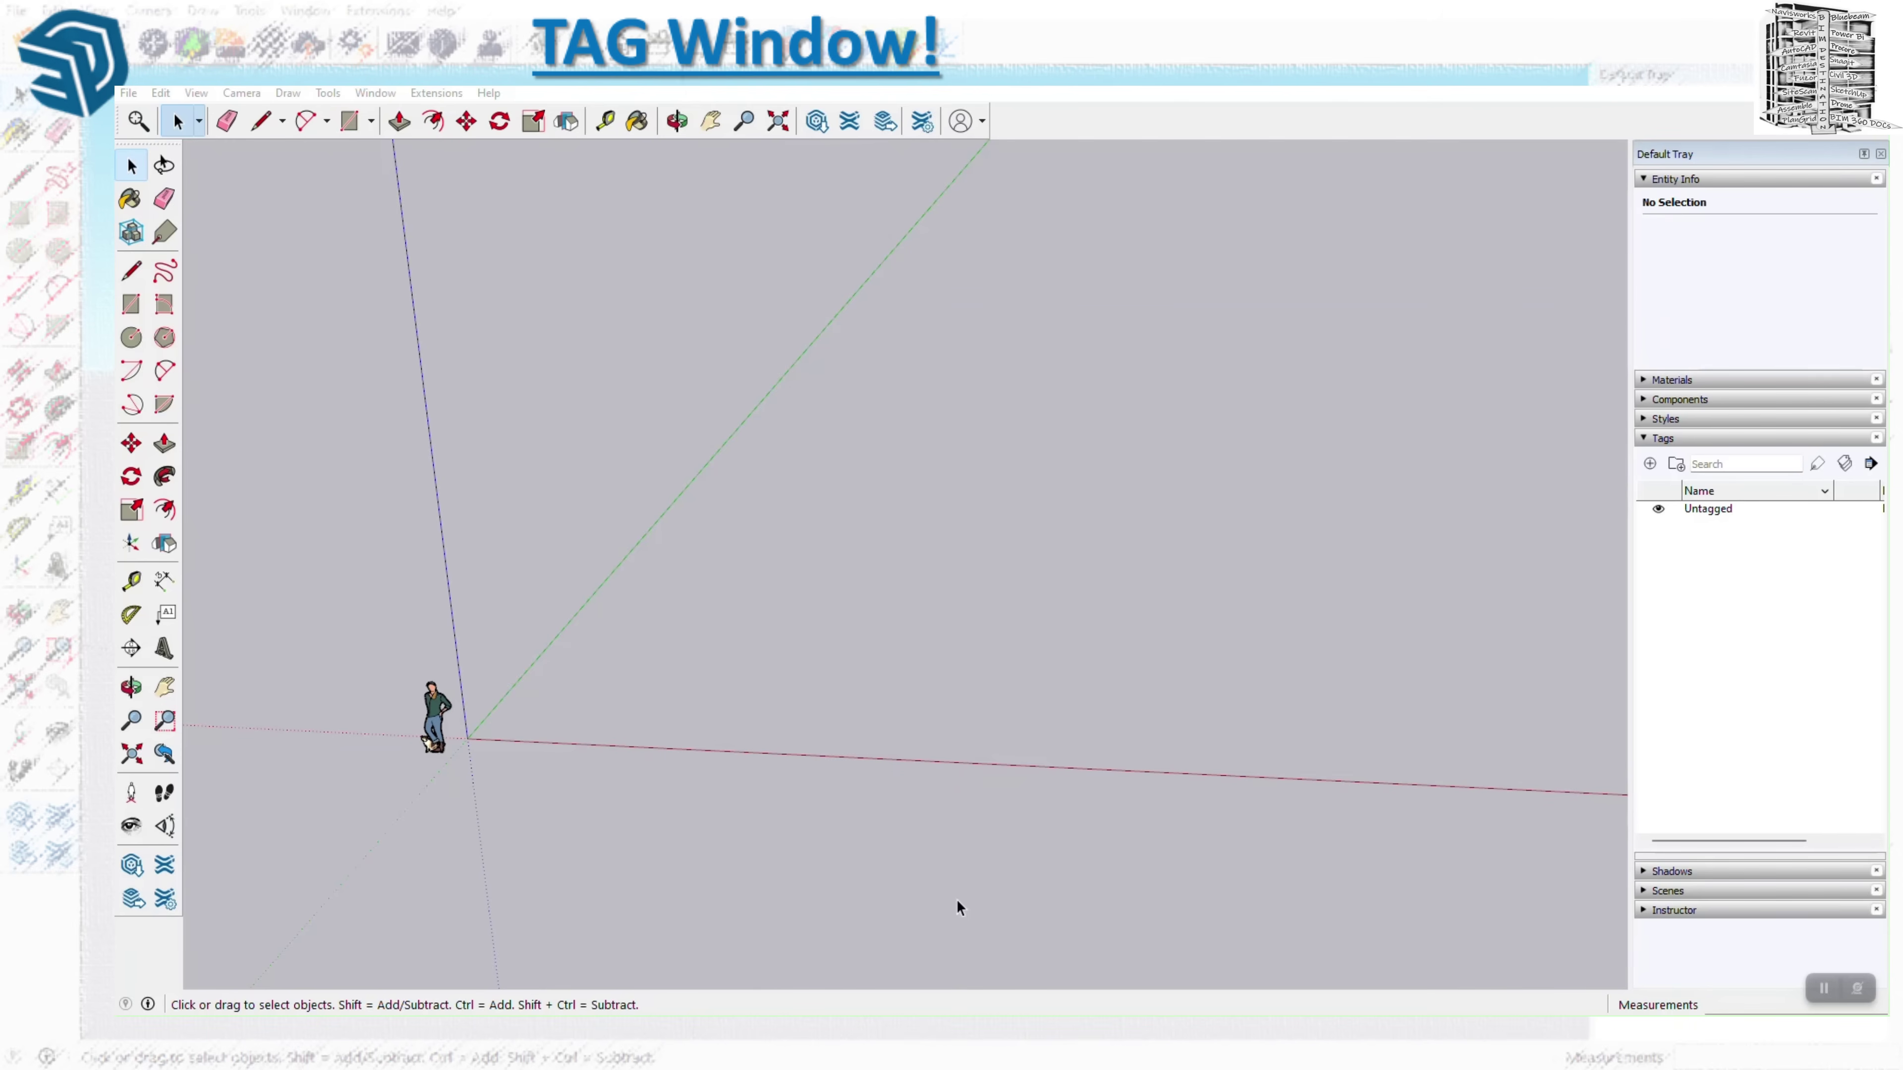
Add a new tag named 0-Fence to the model.
middle_click_drag(713, 774, 773, 833)
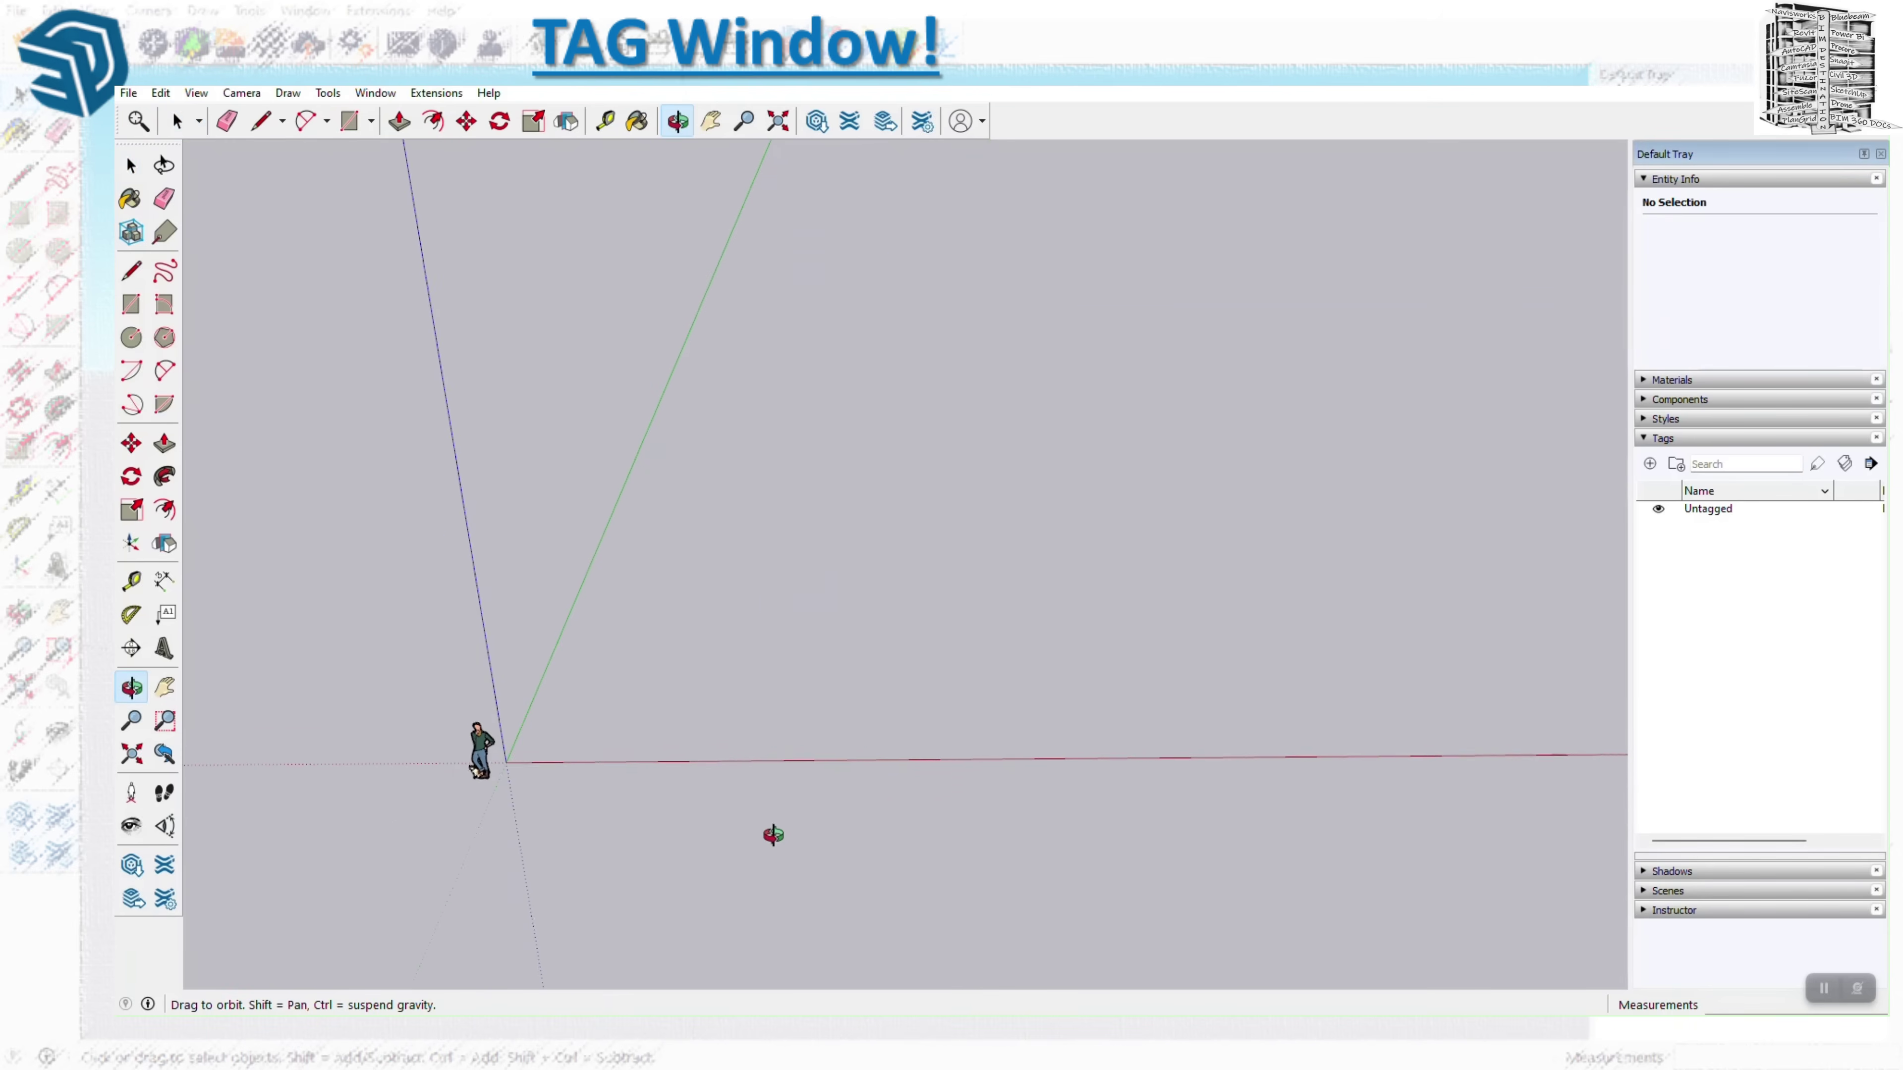
left_click(1651, 464)
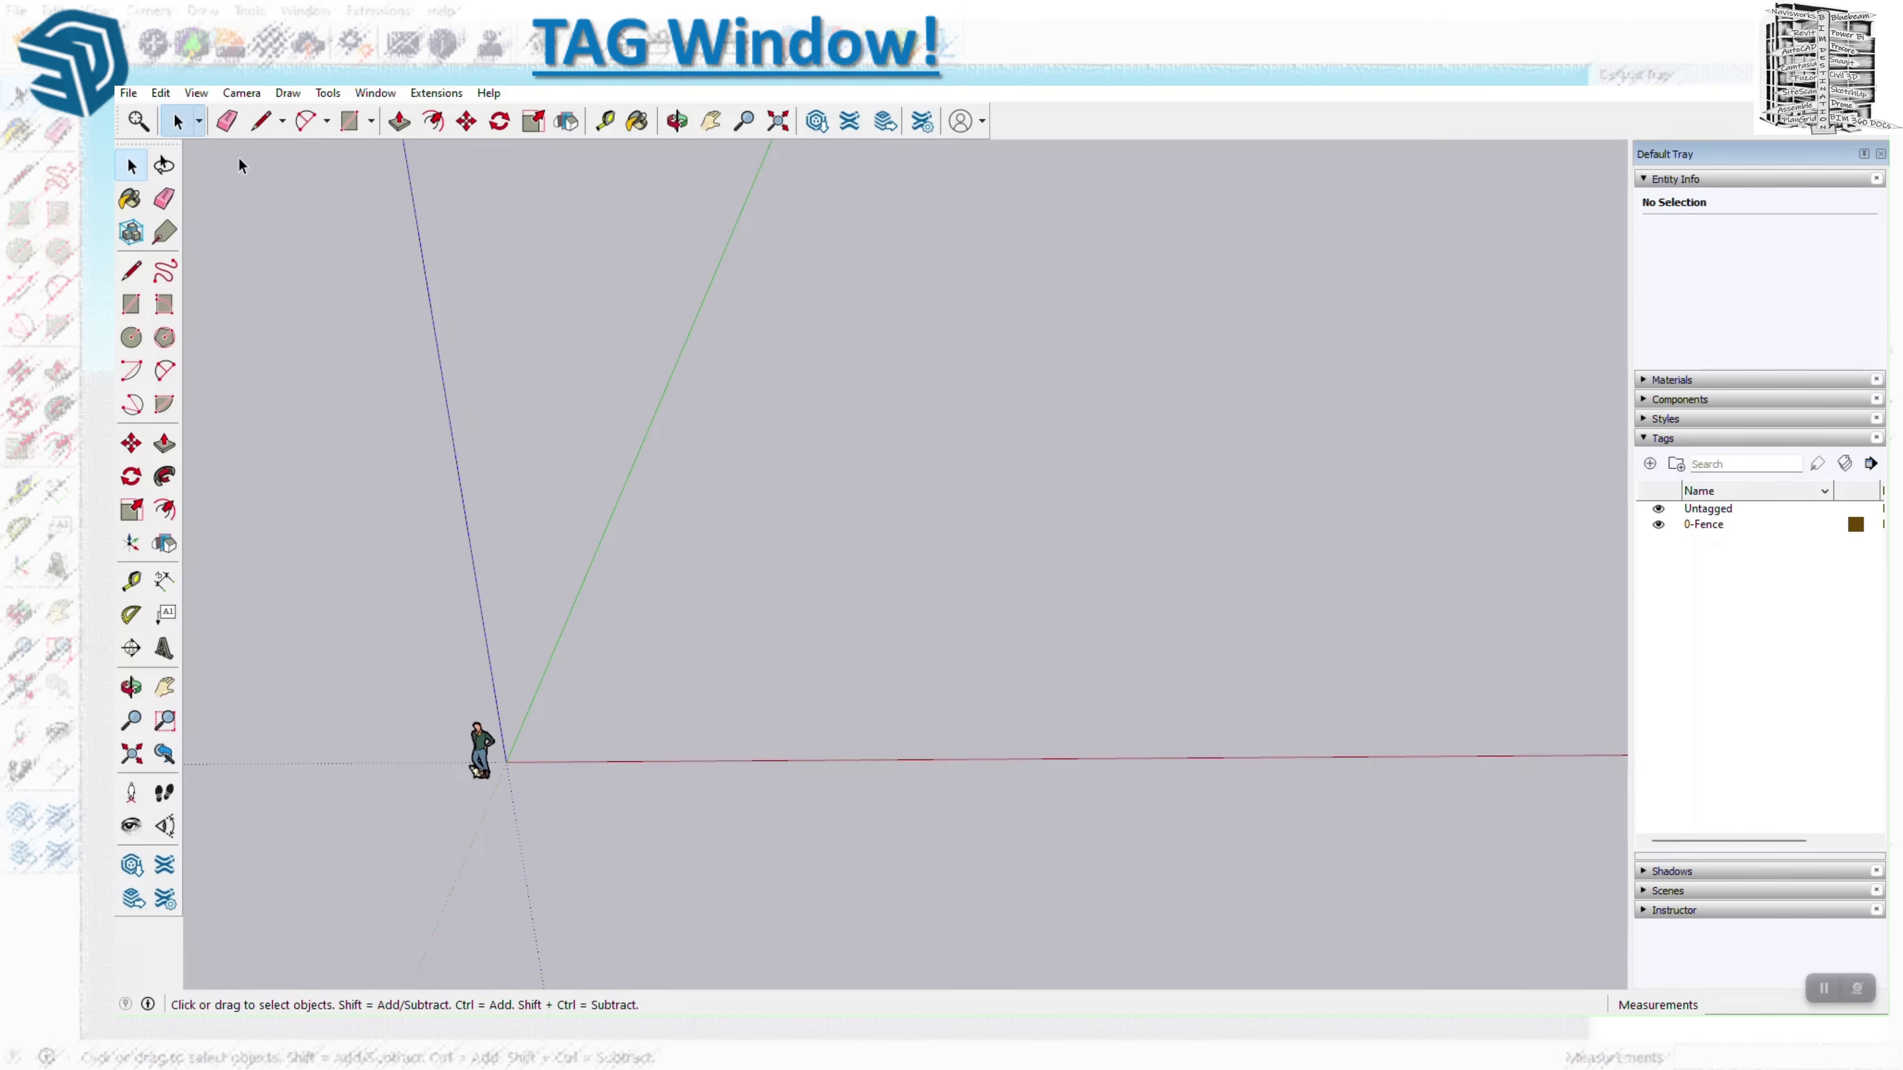
Draw a ground rectangle of about 84' 9" by 137' 1" beside the origin, between the red and green axes.
left_click(349, 121)
left_click(764, 279)
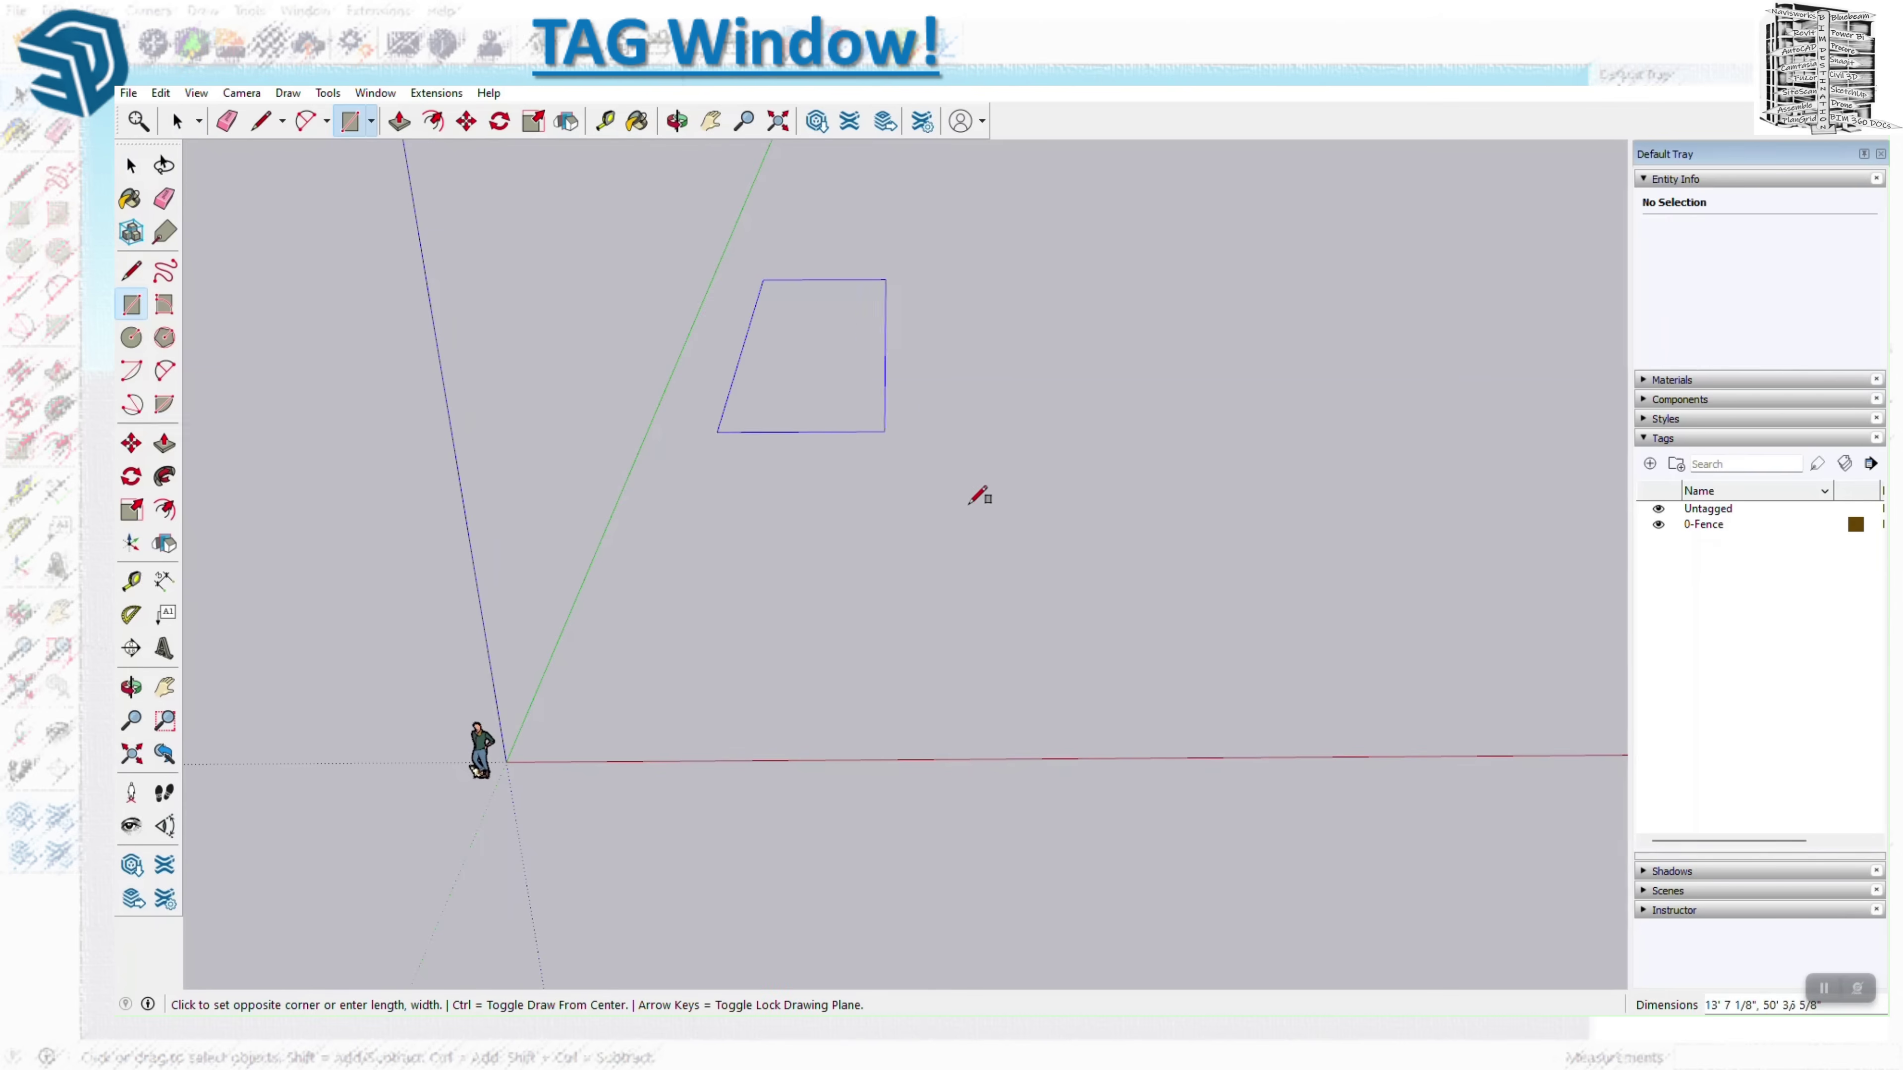
left_click(1606, 705)
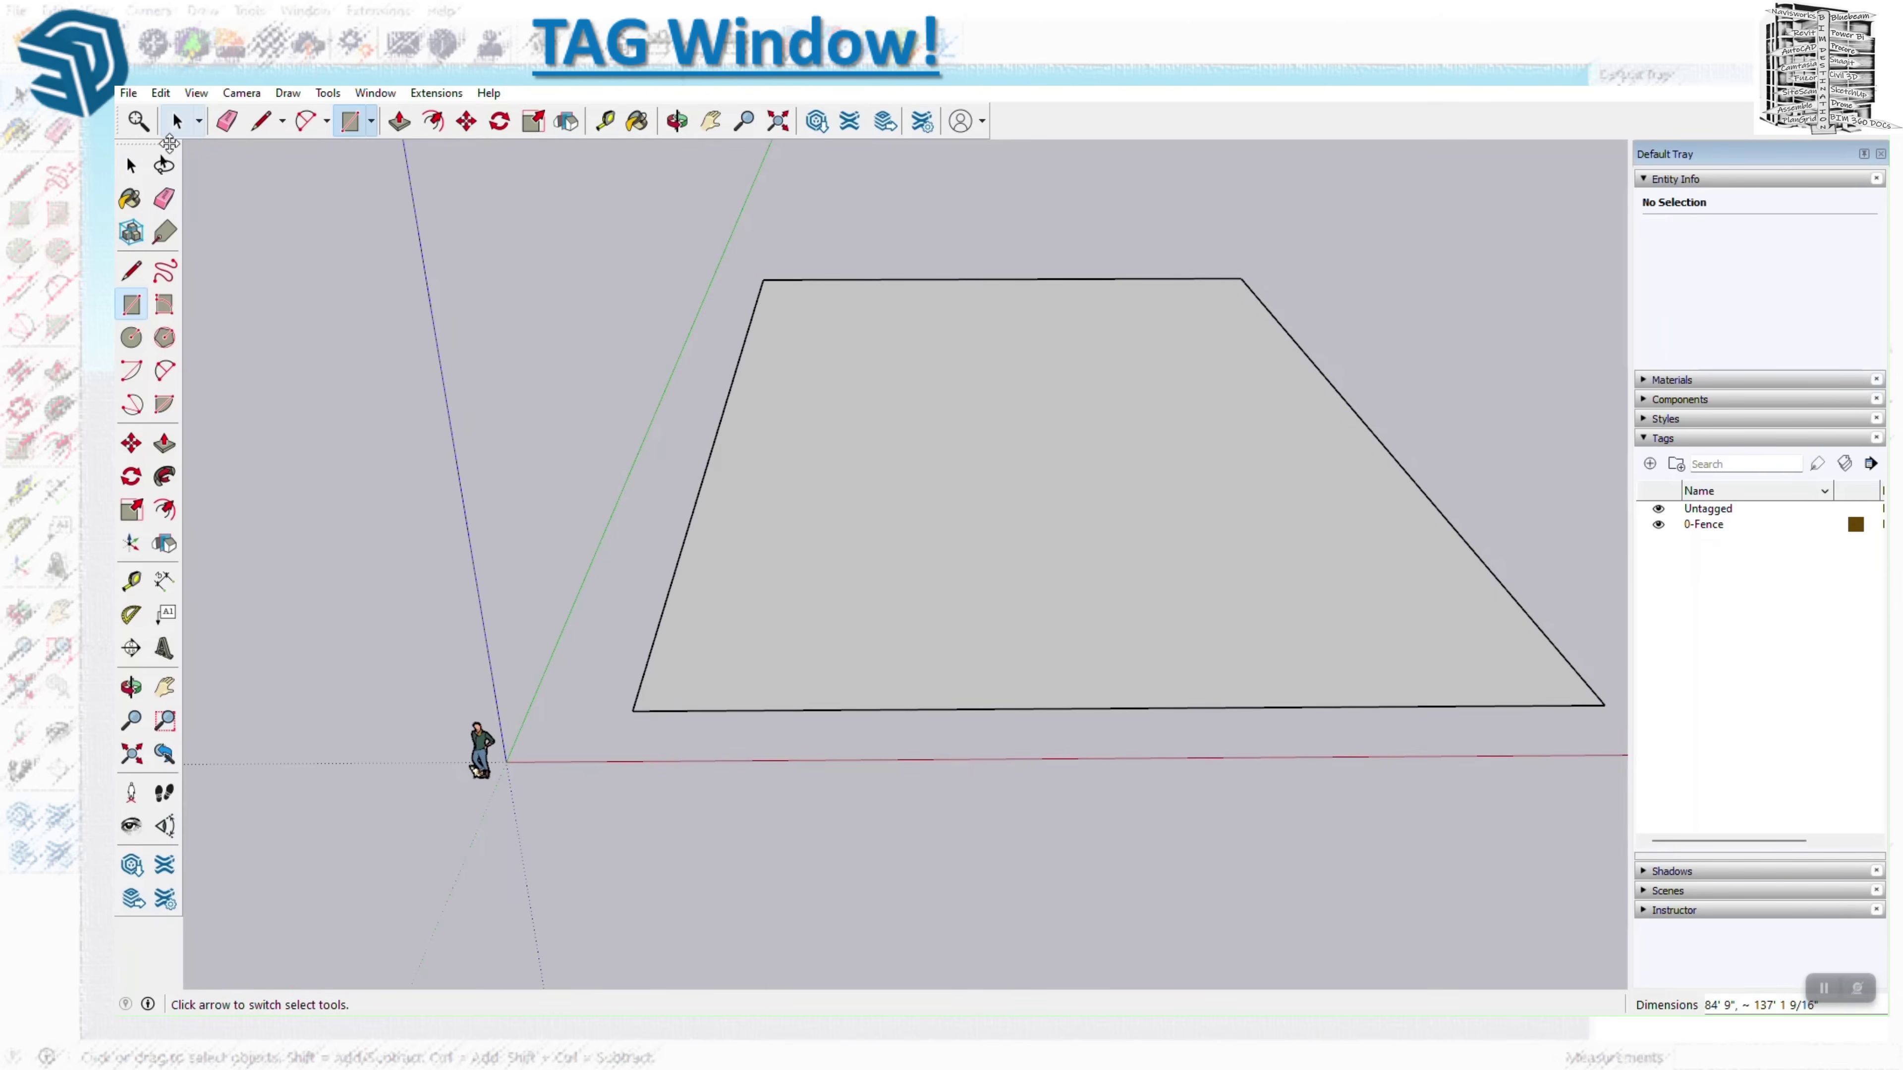
Offset the rectangle's outline 6" inward.
left_click(163, 511)
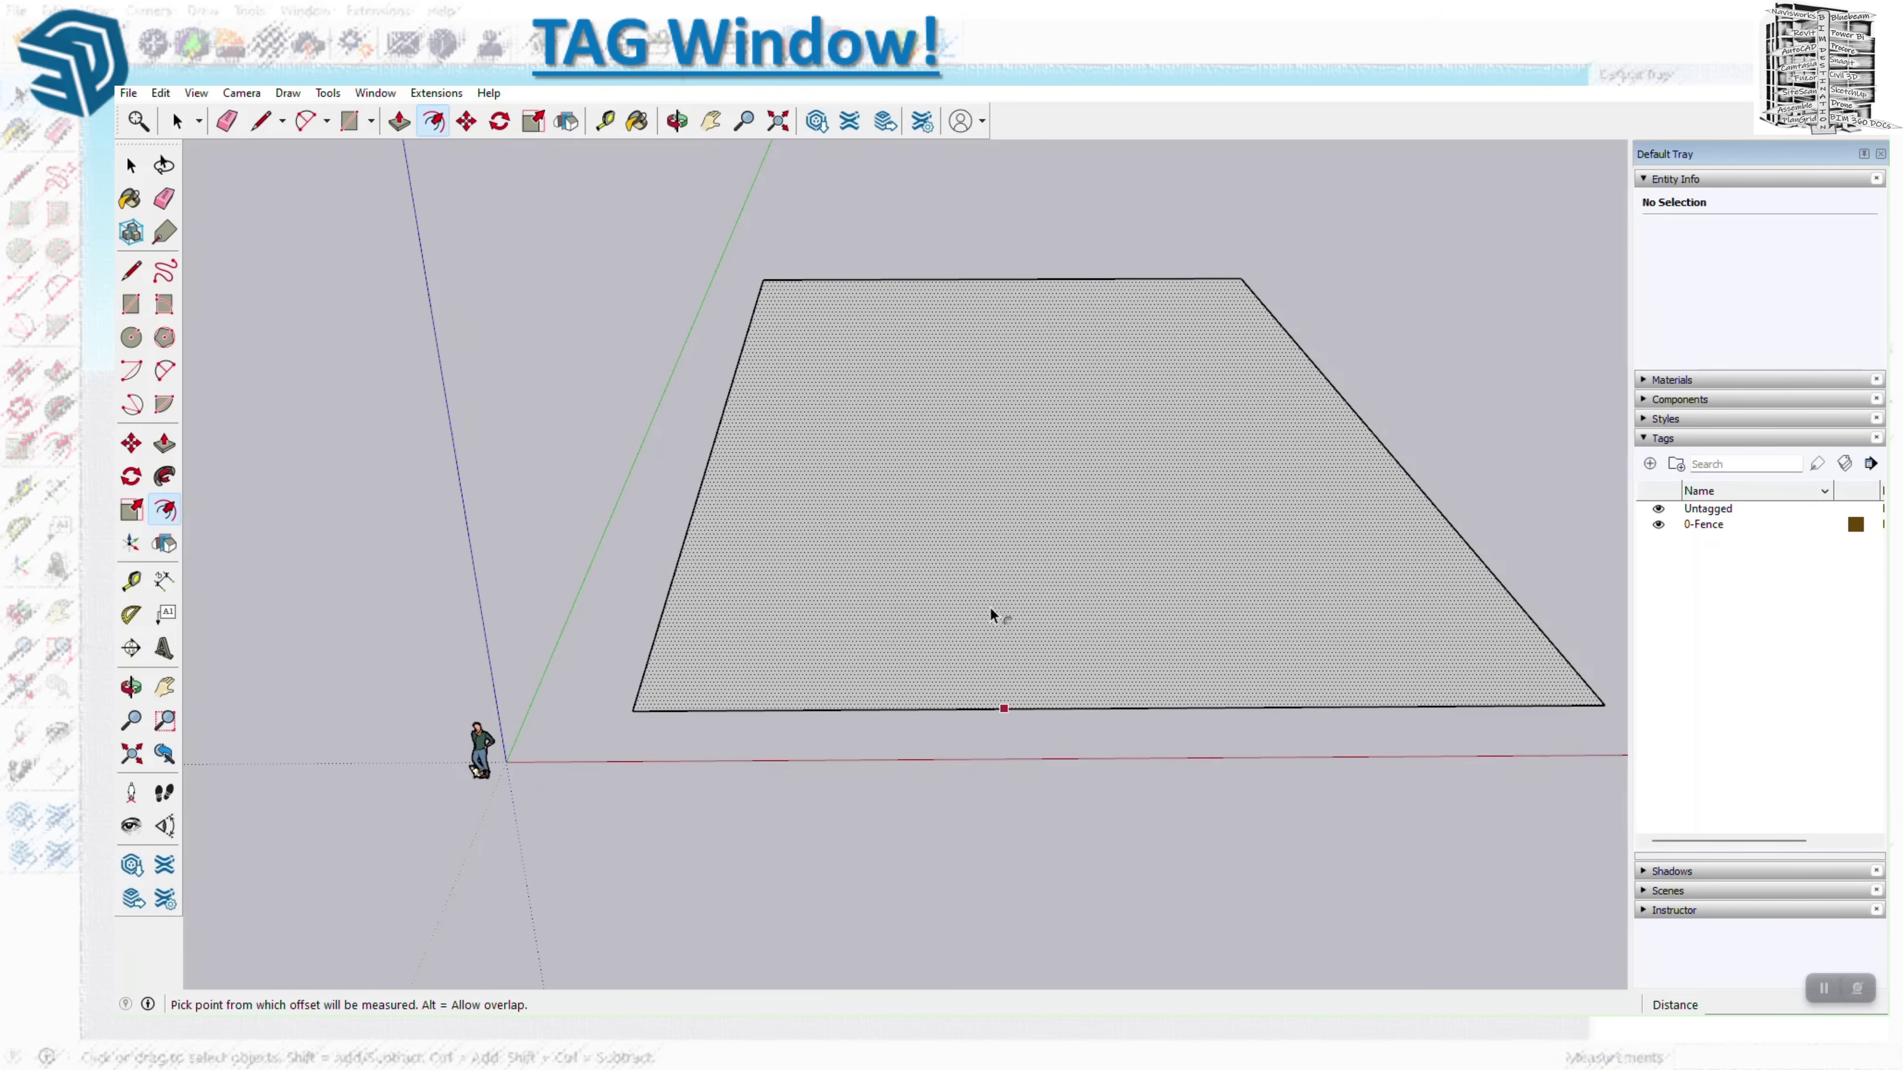
left_click(996, 613)
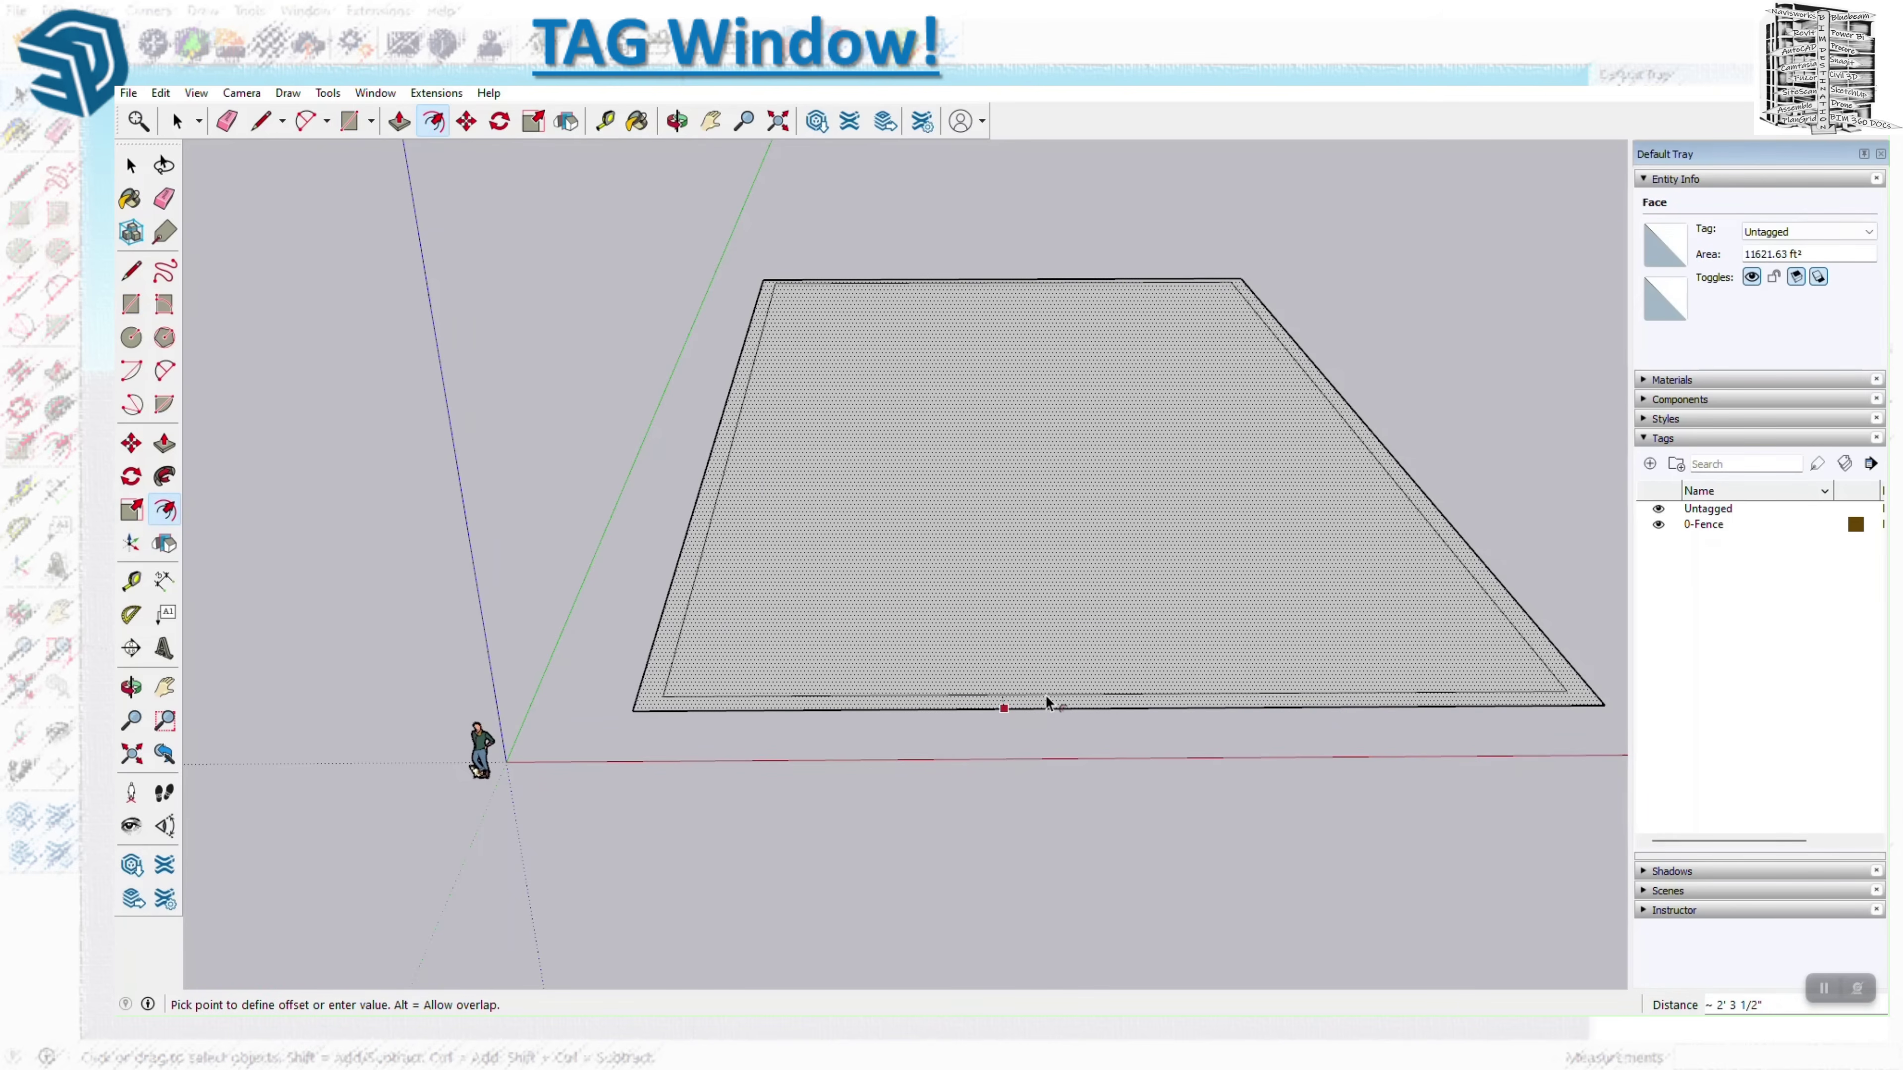
type("6")
key("Return")
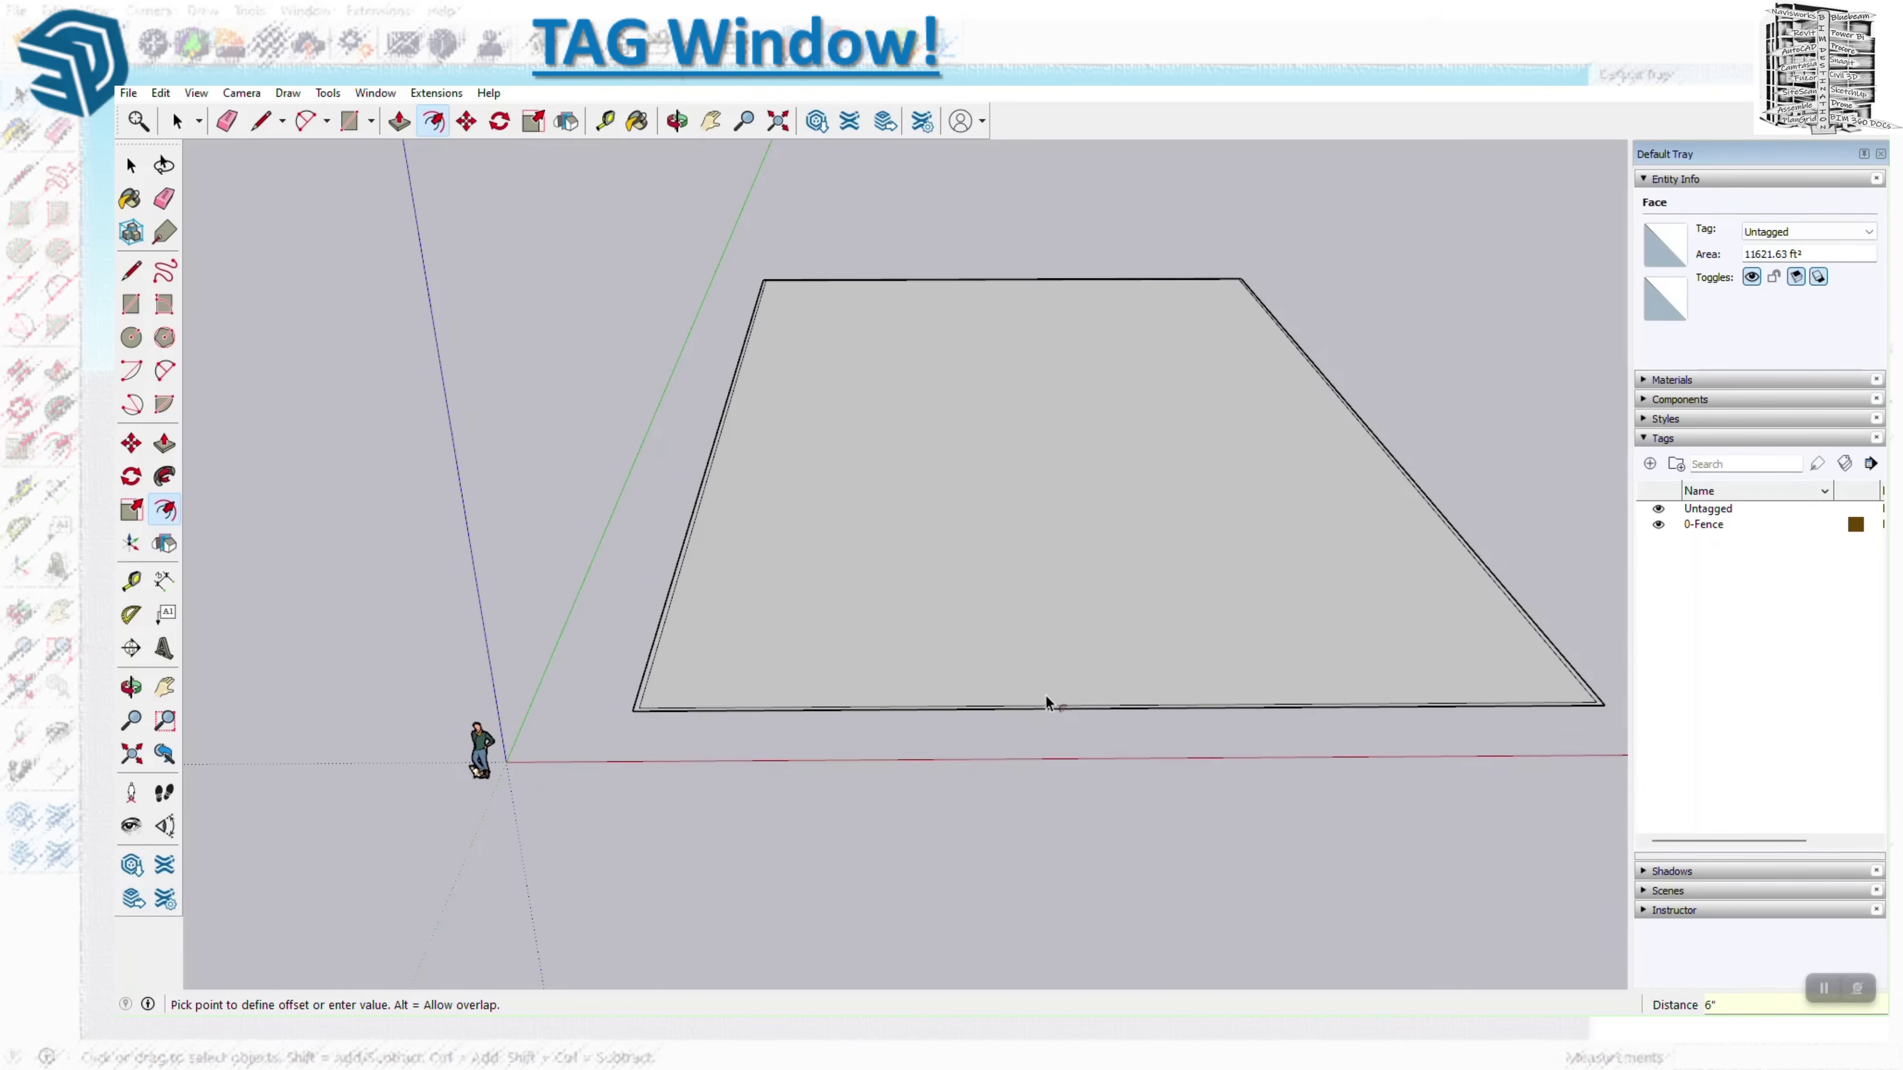
Delete the large inner face so only the narrow perimeter strip remains.
left_click(127, 166)
left_click(128, 166)
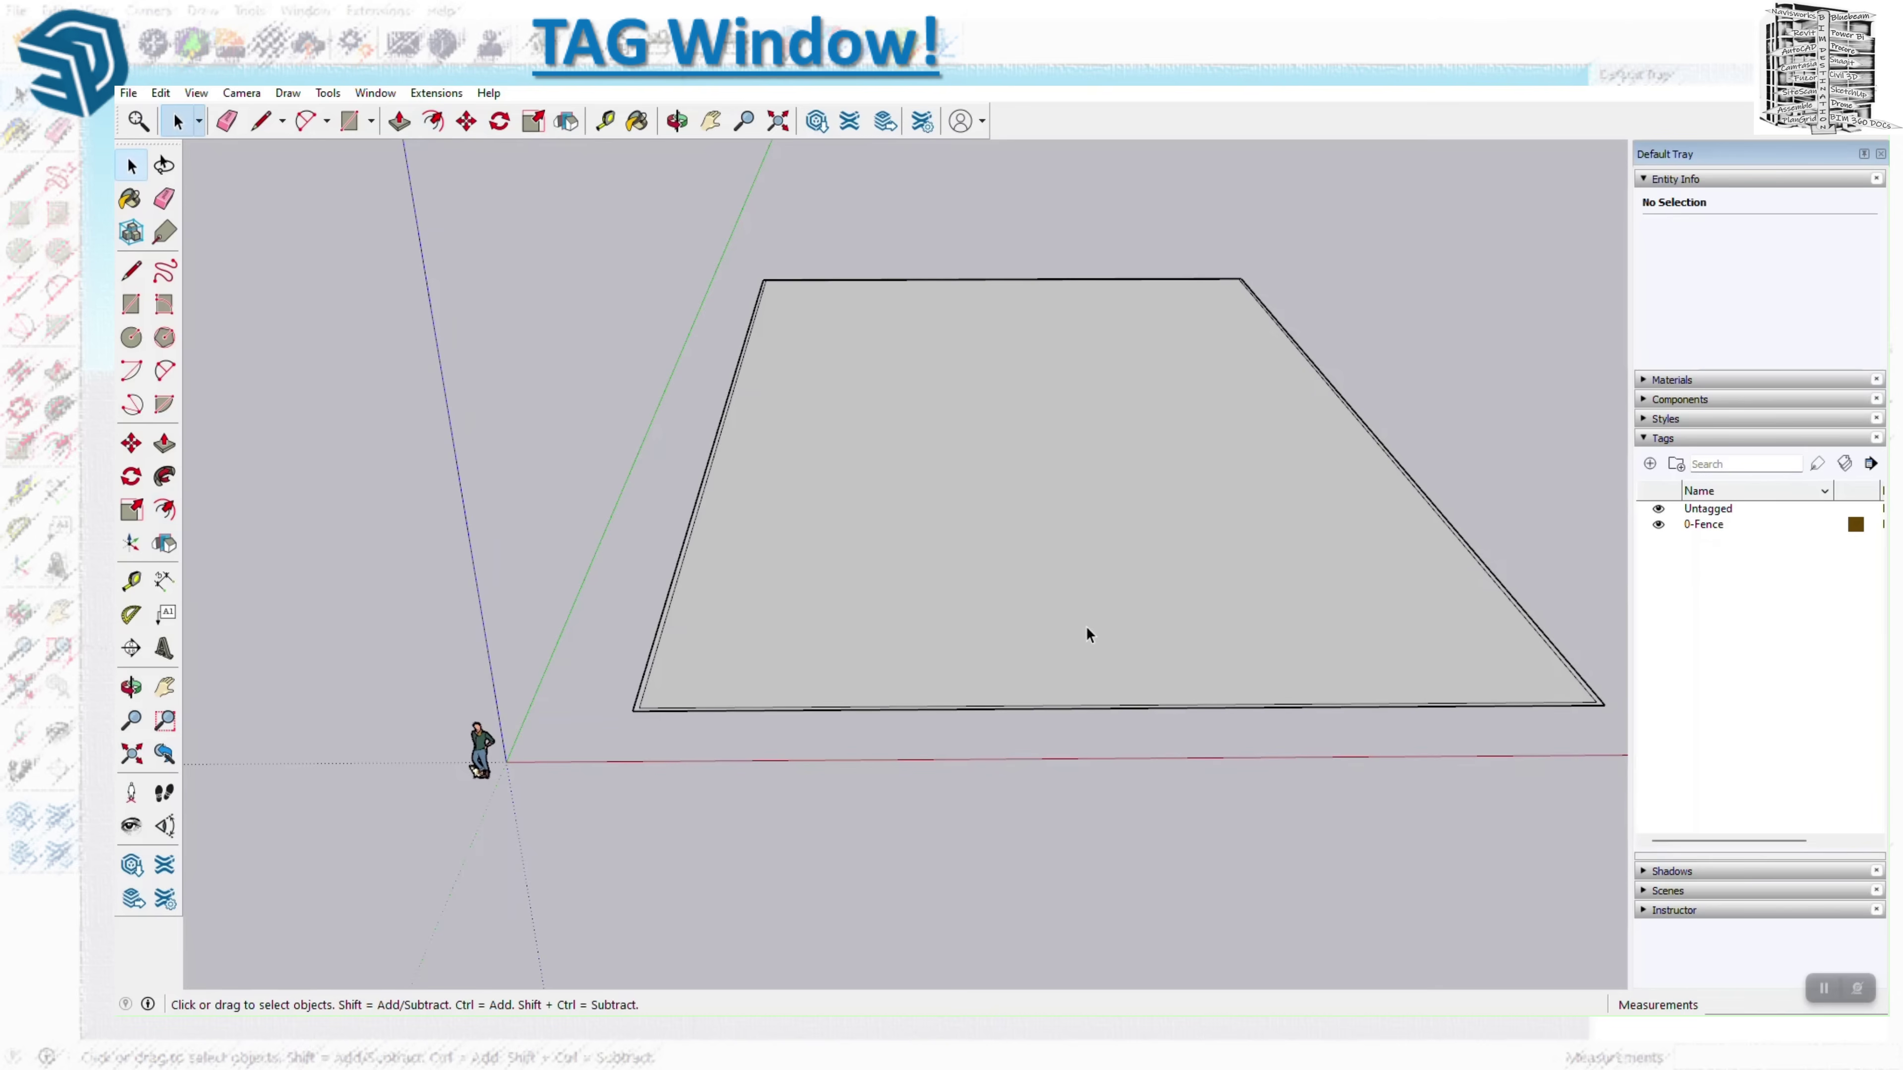
left_click(1088, 633)
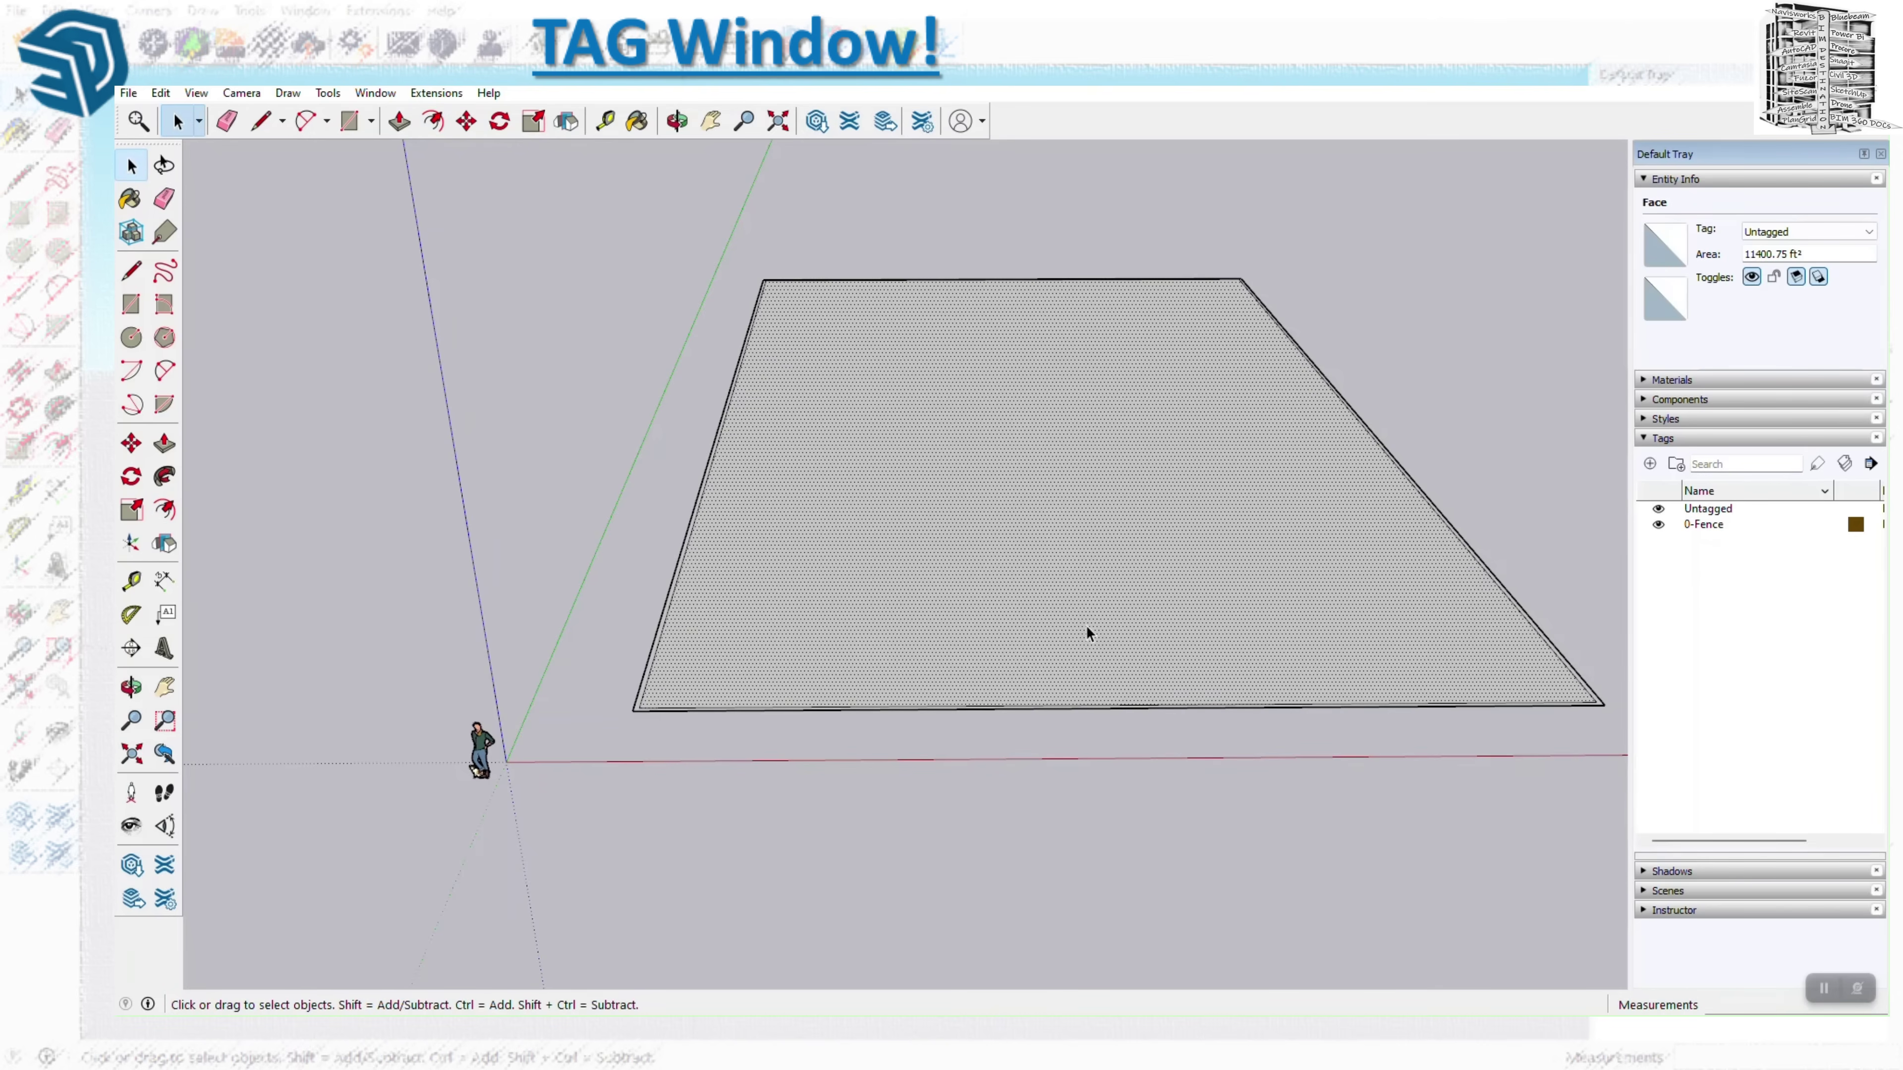
key("Delete")
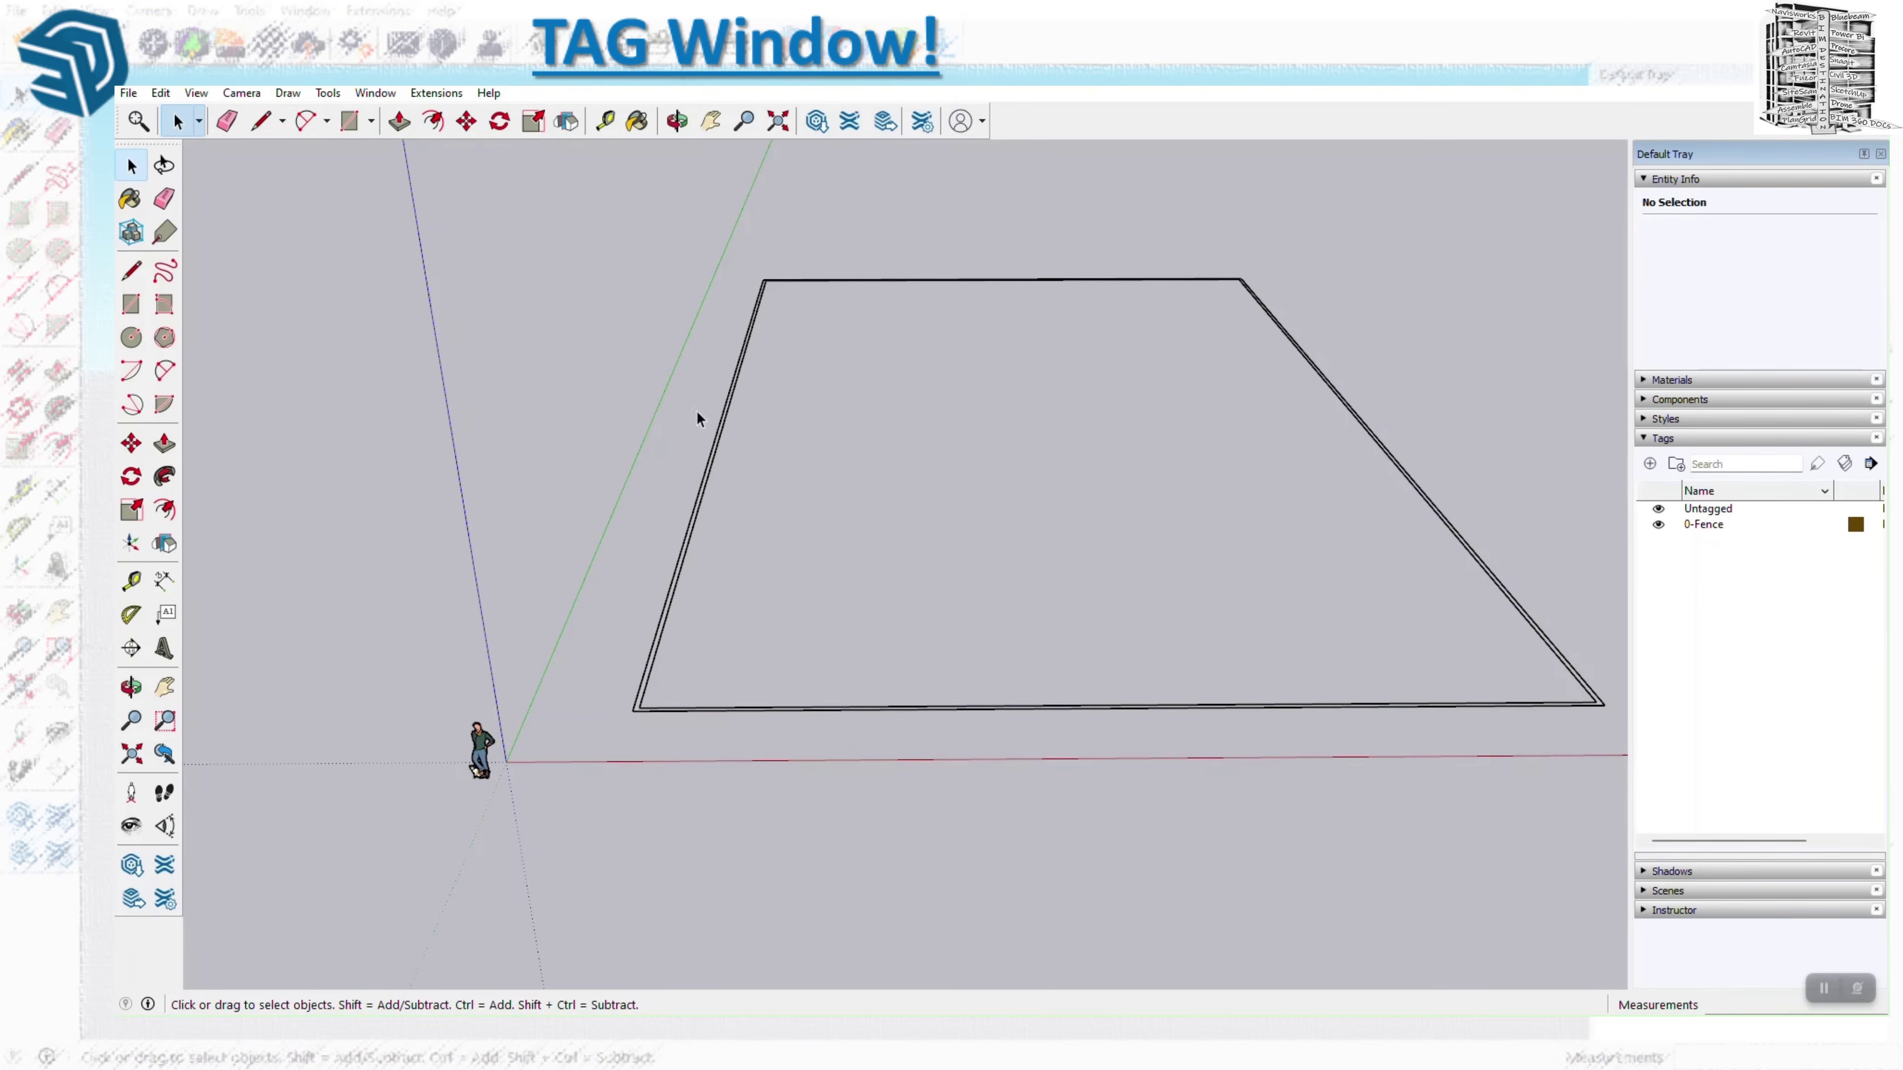
Draw two 6" lines across the front perimeter strip, left of its middle, to mark off the first gate opening.
scroll(1186, 720, "up", 2)
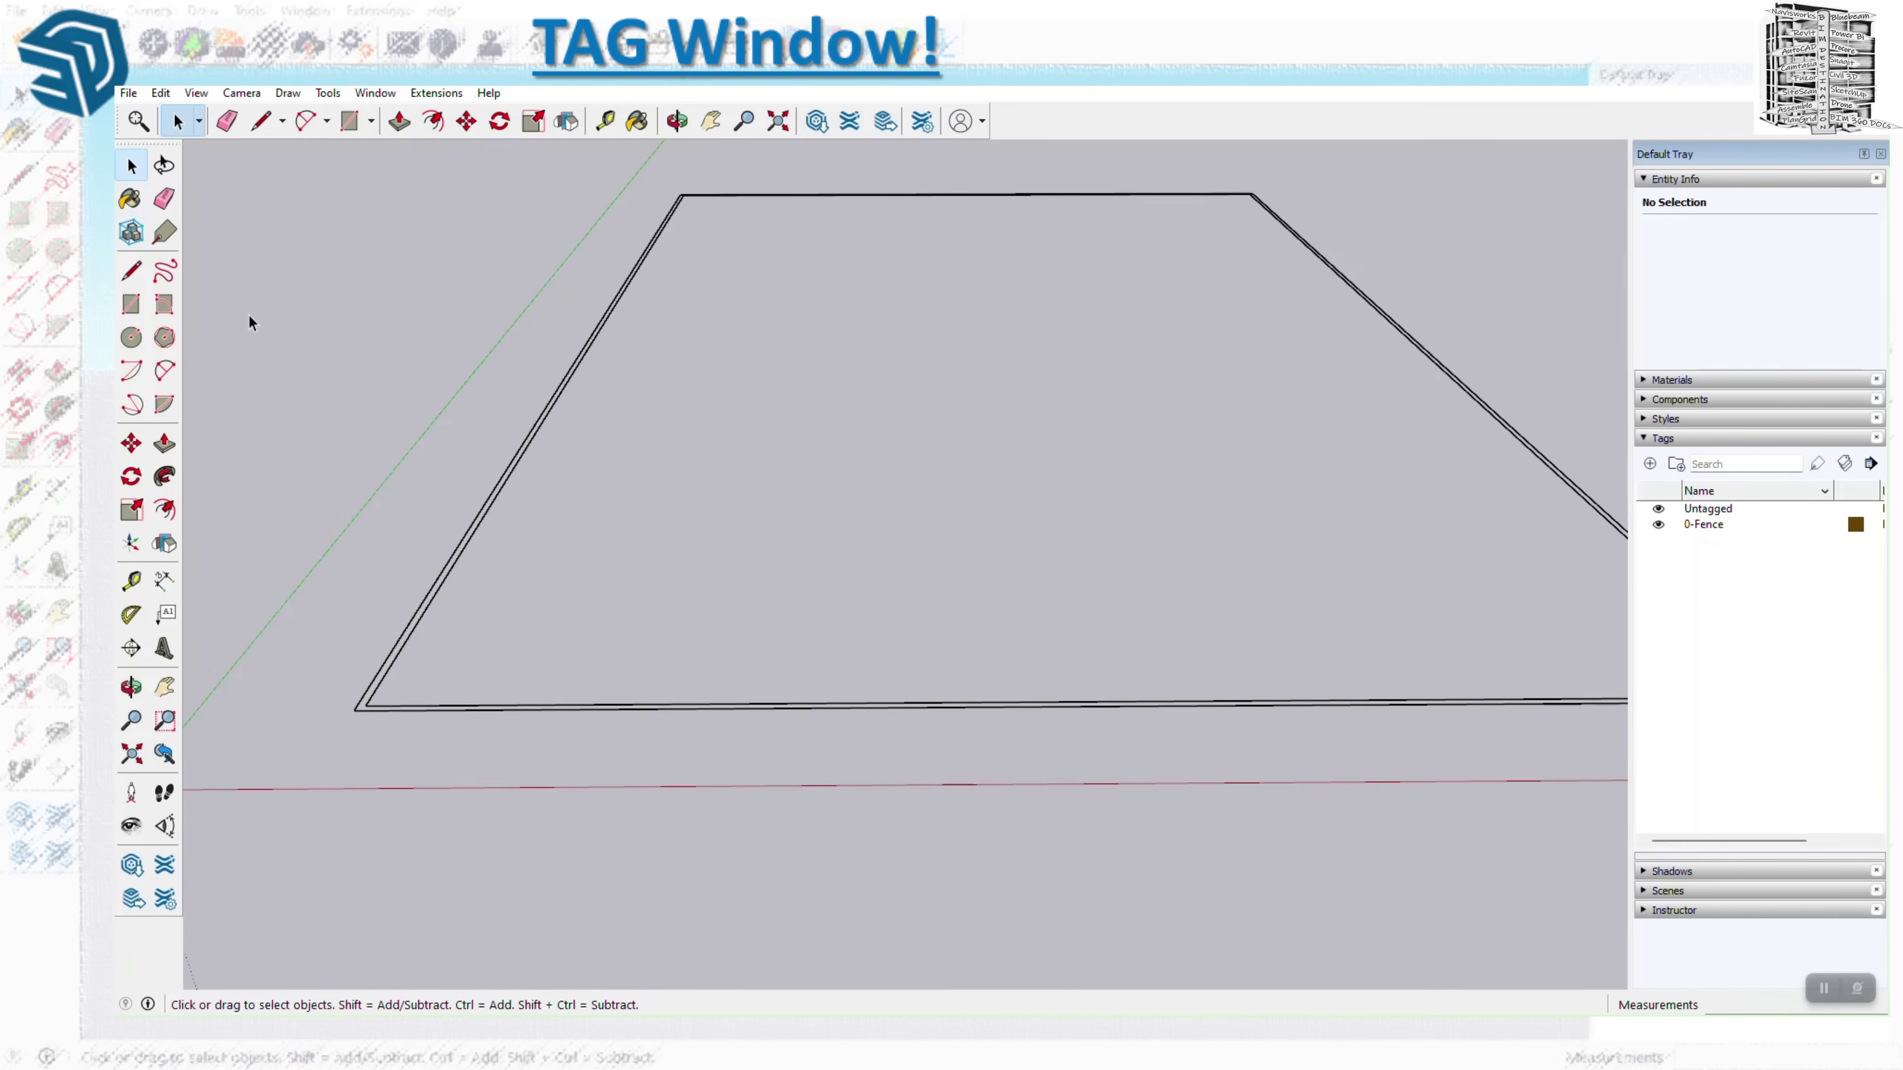
scroll(974, 750, "up", 3)
scroll(936, 780, "down", 4)
scroll(1032, 938, "up", 3)
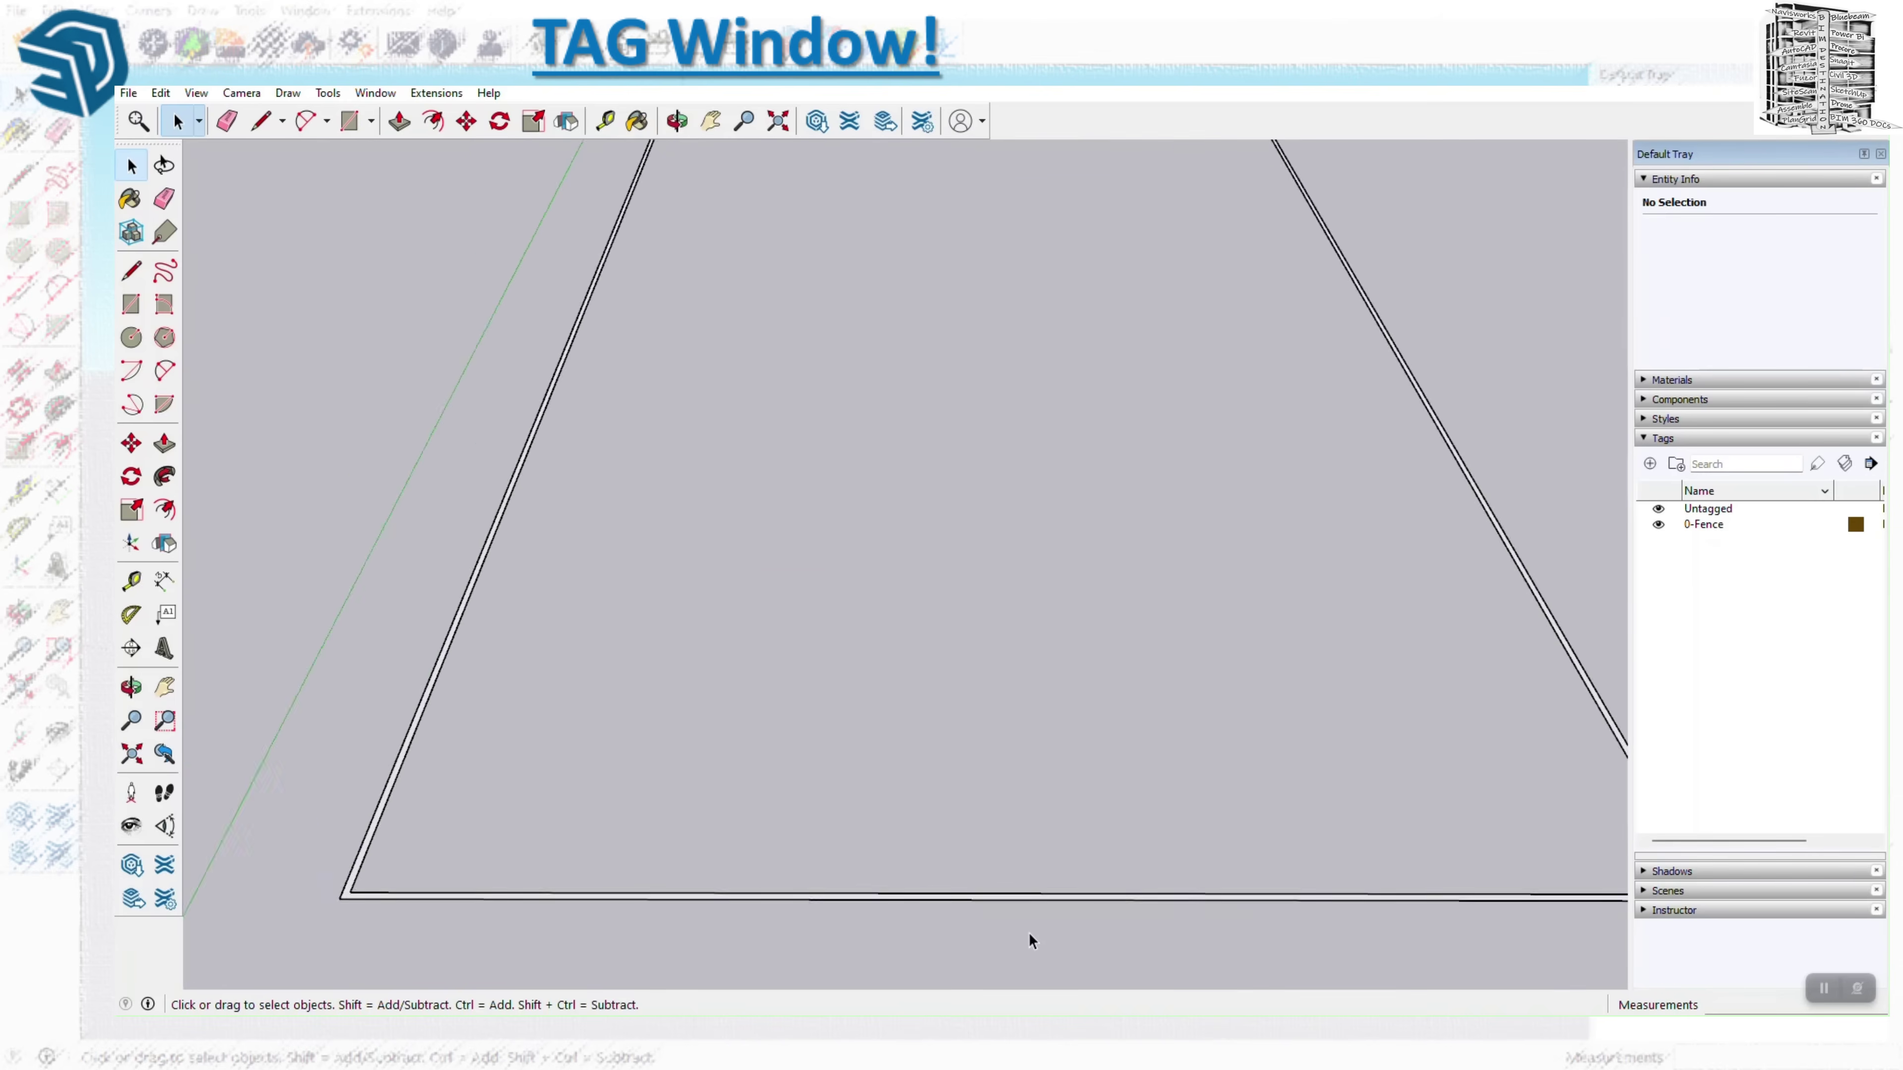
scroll(1026, 933, "up", 2)
left_click(262, 121)
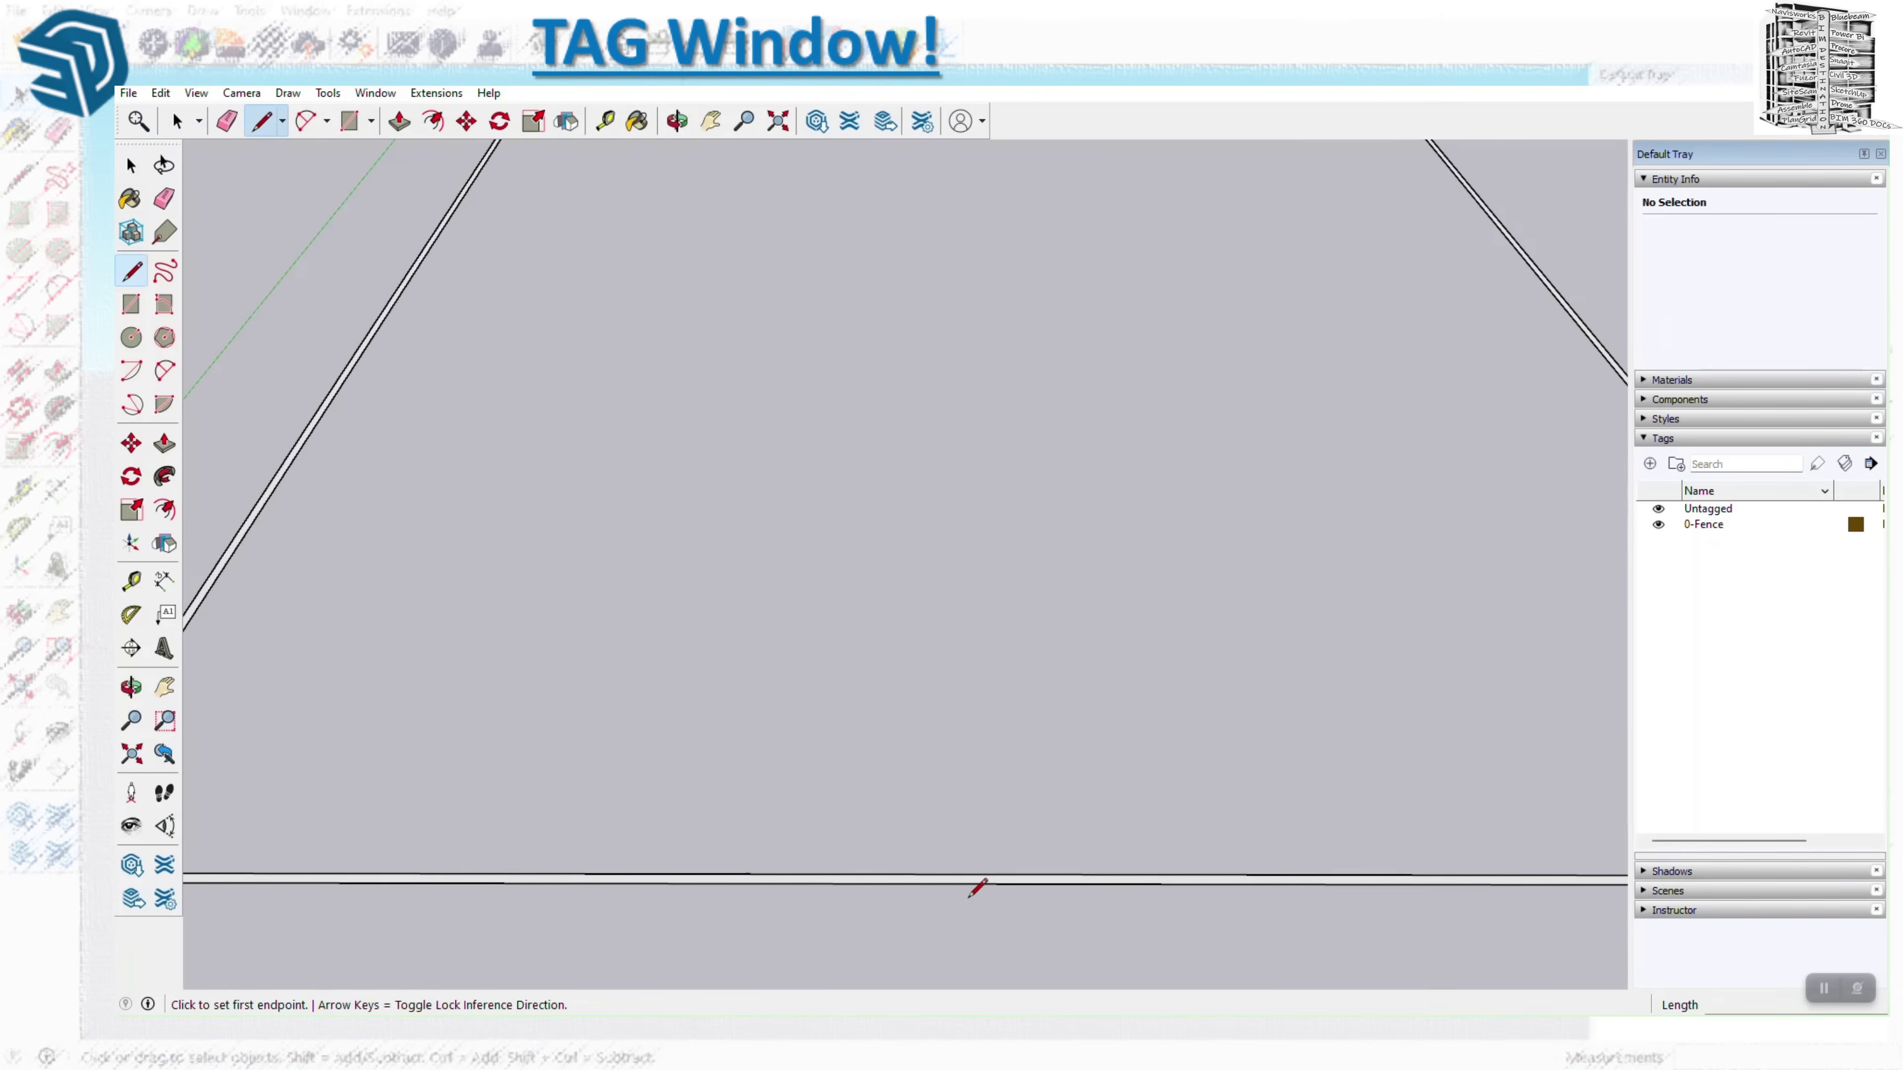
scroll(674, 873, "up", 1)
left_click(581, 853)
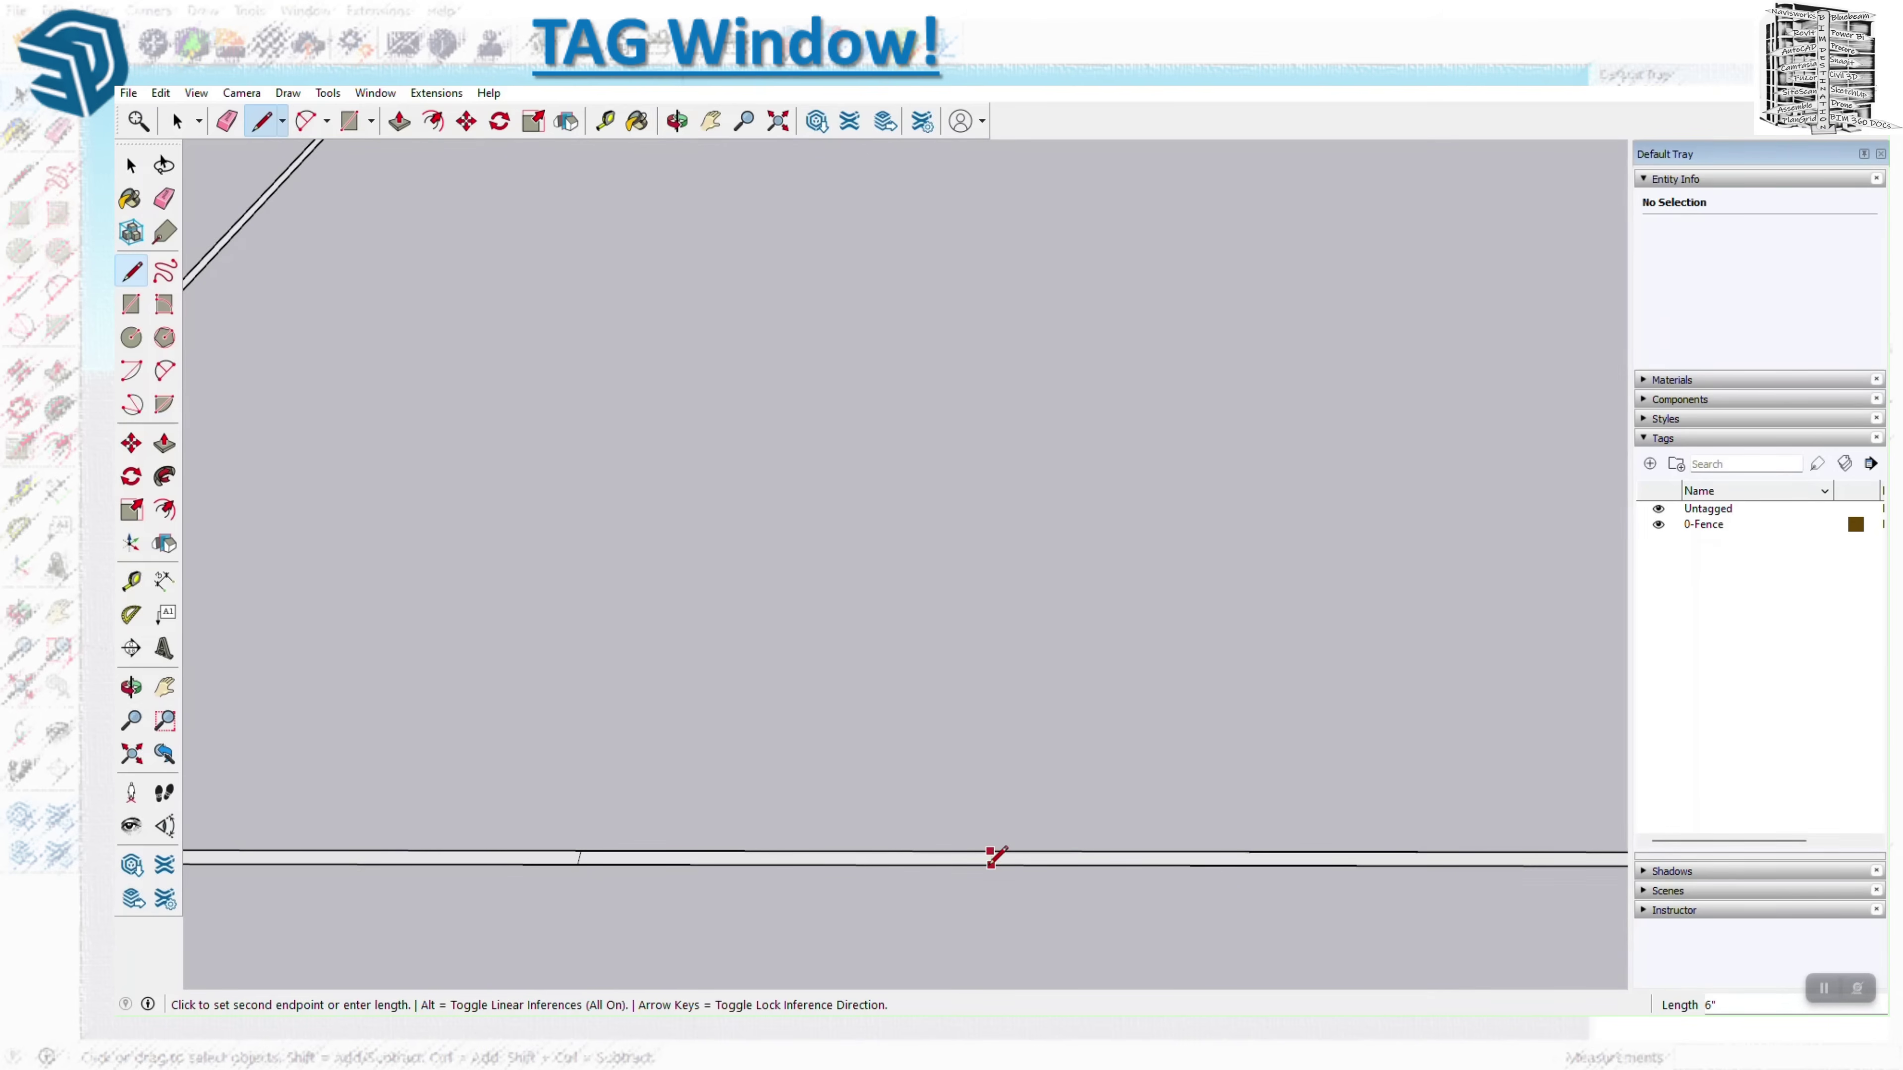
key("Escape")
Draw two 6" lines across the right side strip to mark off a gate opening there.
scroll(764, 799, "down", 3)
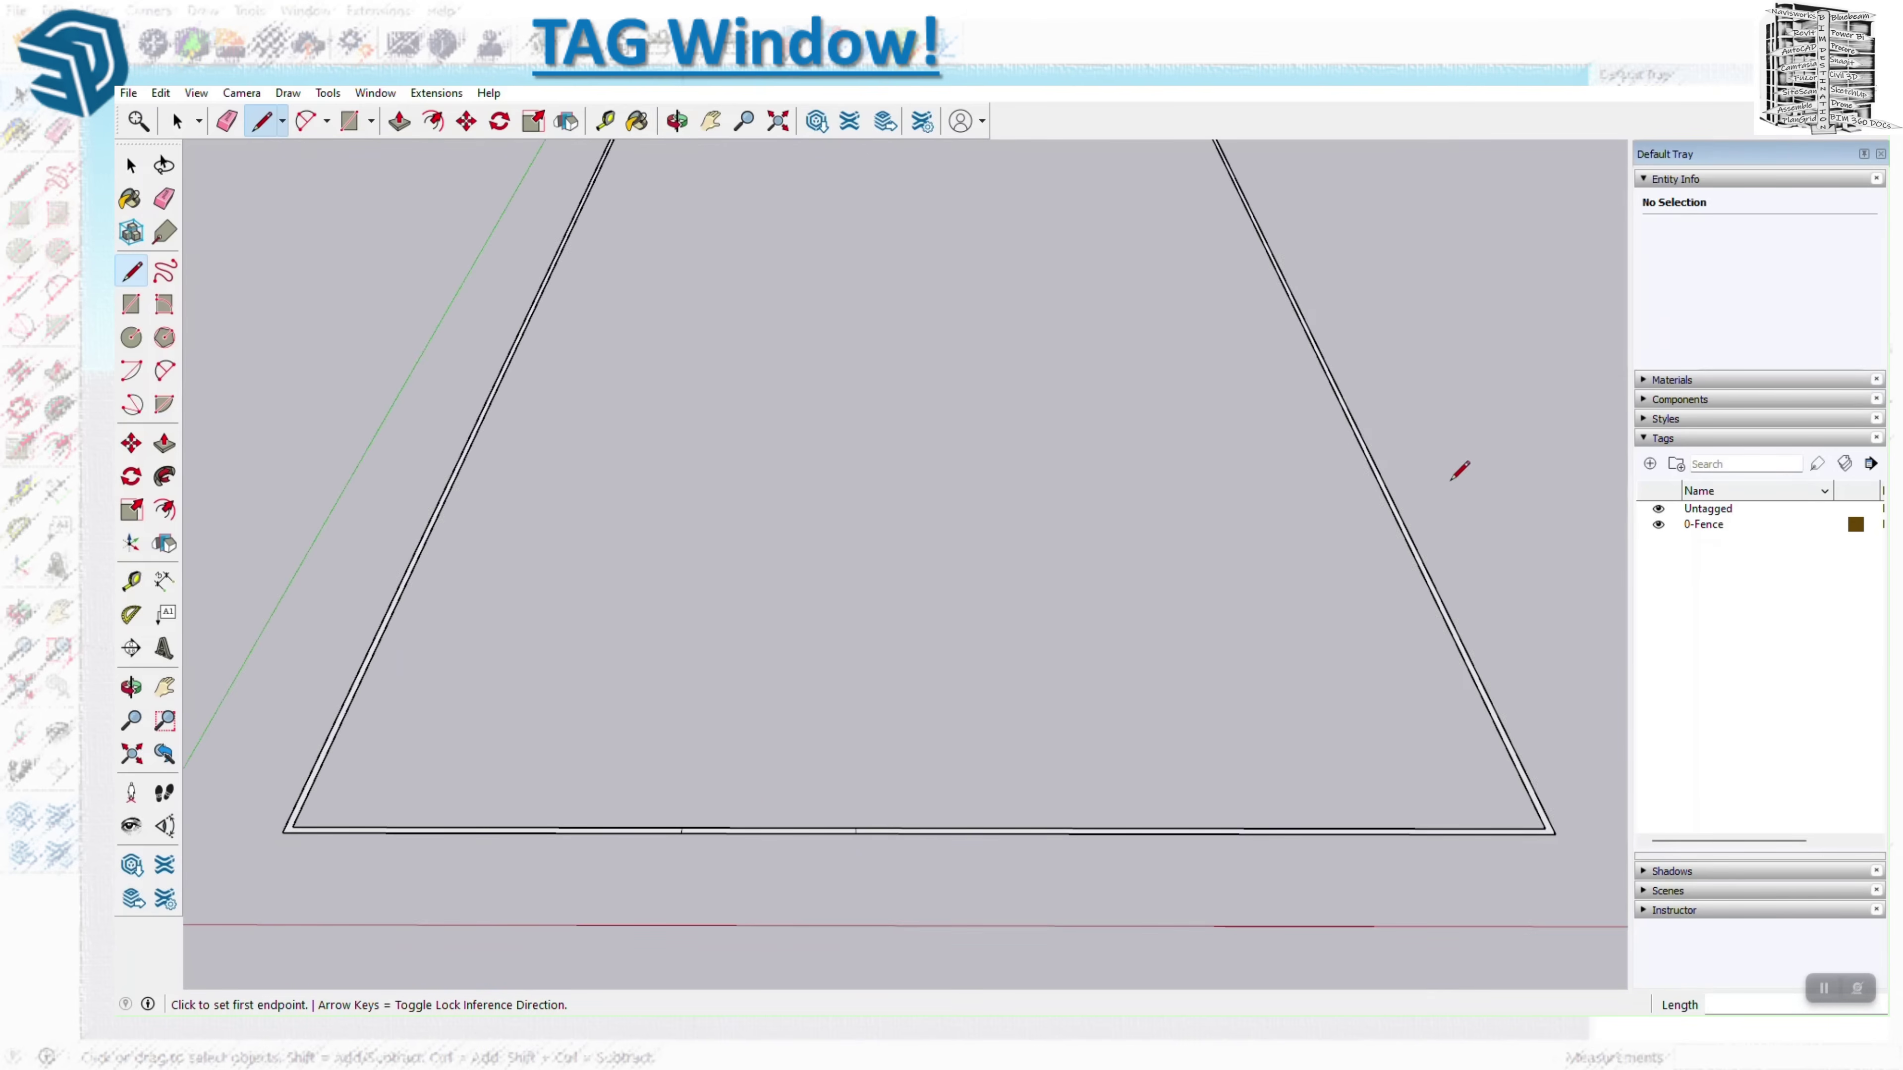
scroll(1460, 470, "up", 3)
left_click(1337, 583)
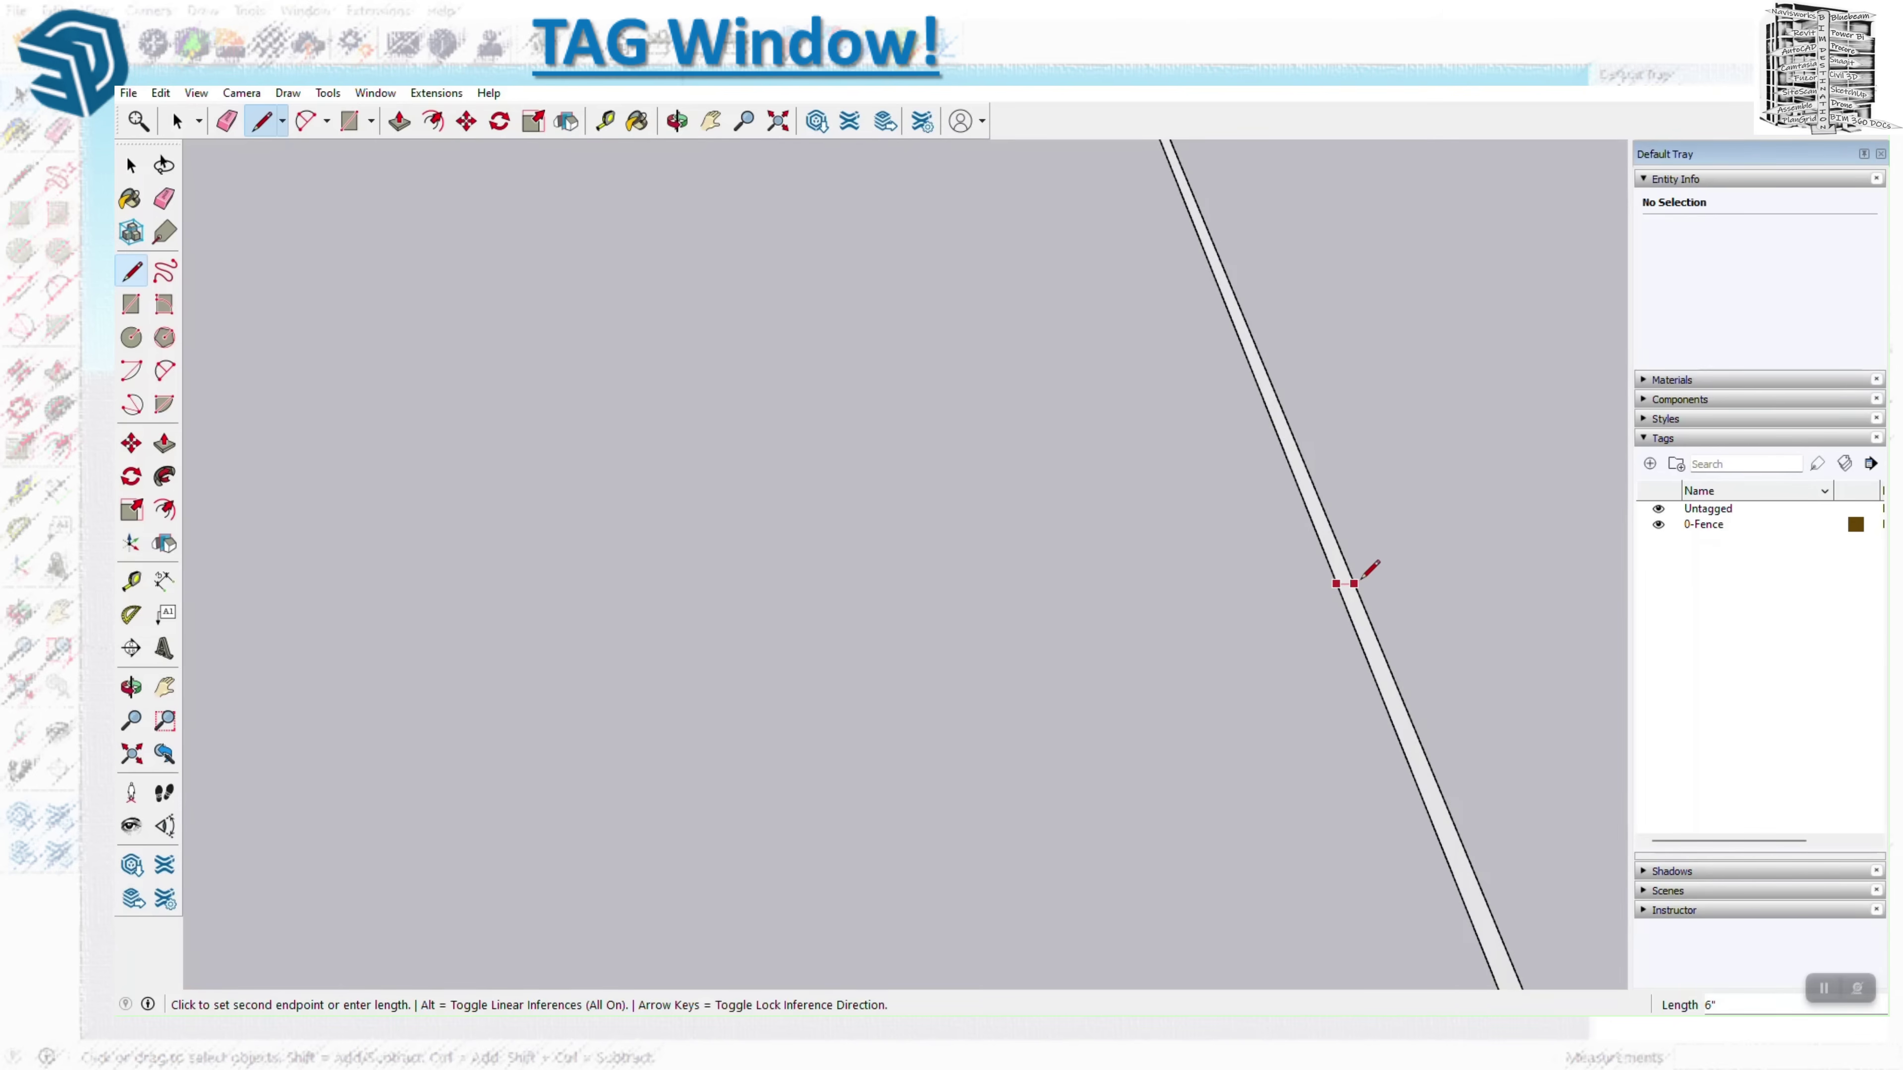
left_click(1354, 583)
left_click(1248, 358)
key("Escape")
Draw two more 6" lines across the front strip, nearer the right corner, to mark off a second front gate.
scroll(1109, 476, "down", 5)
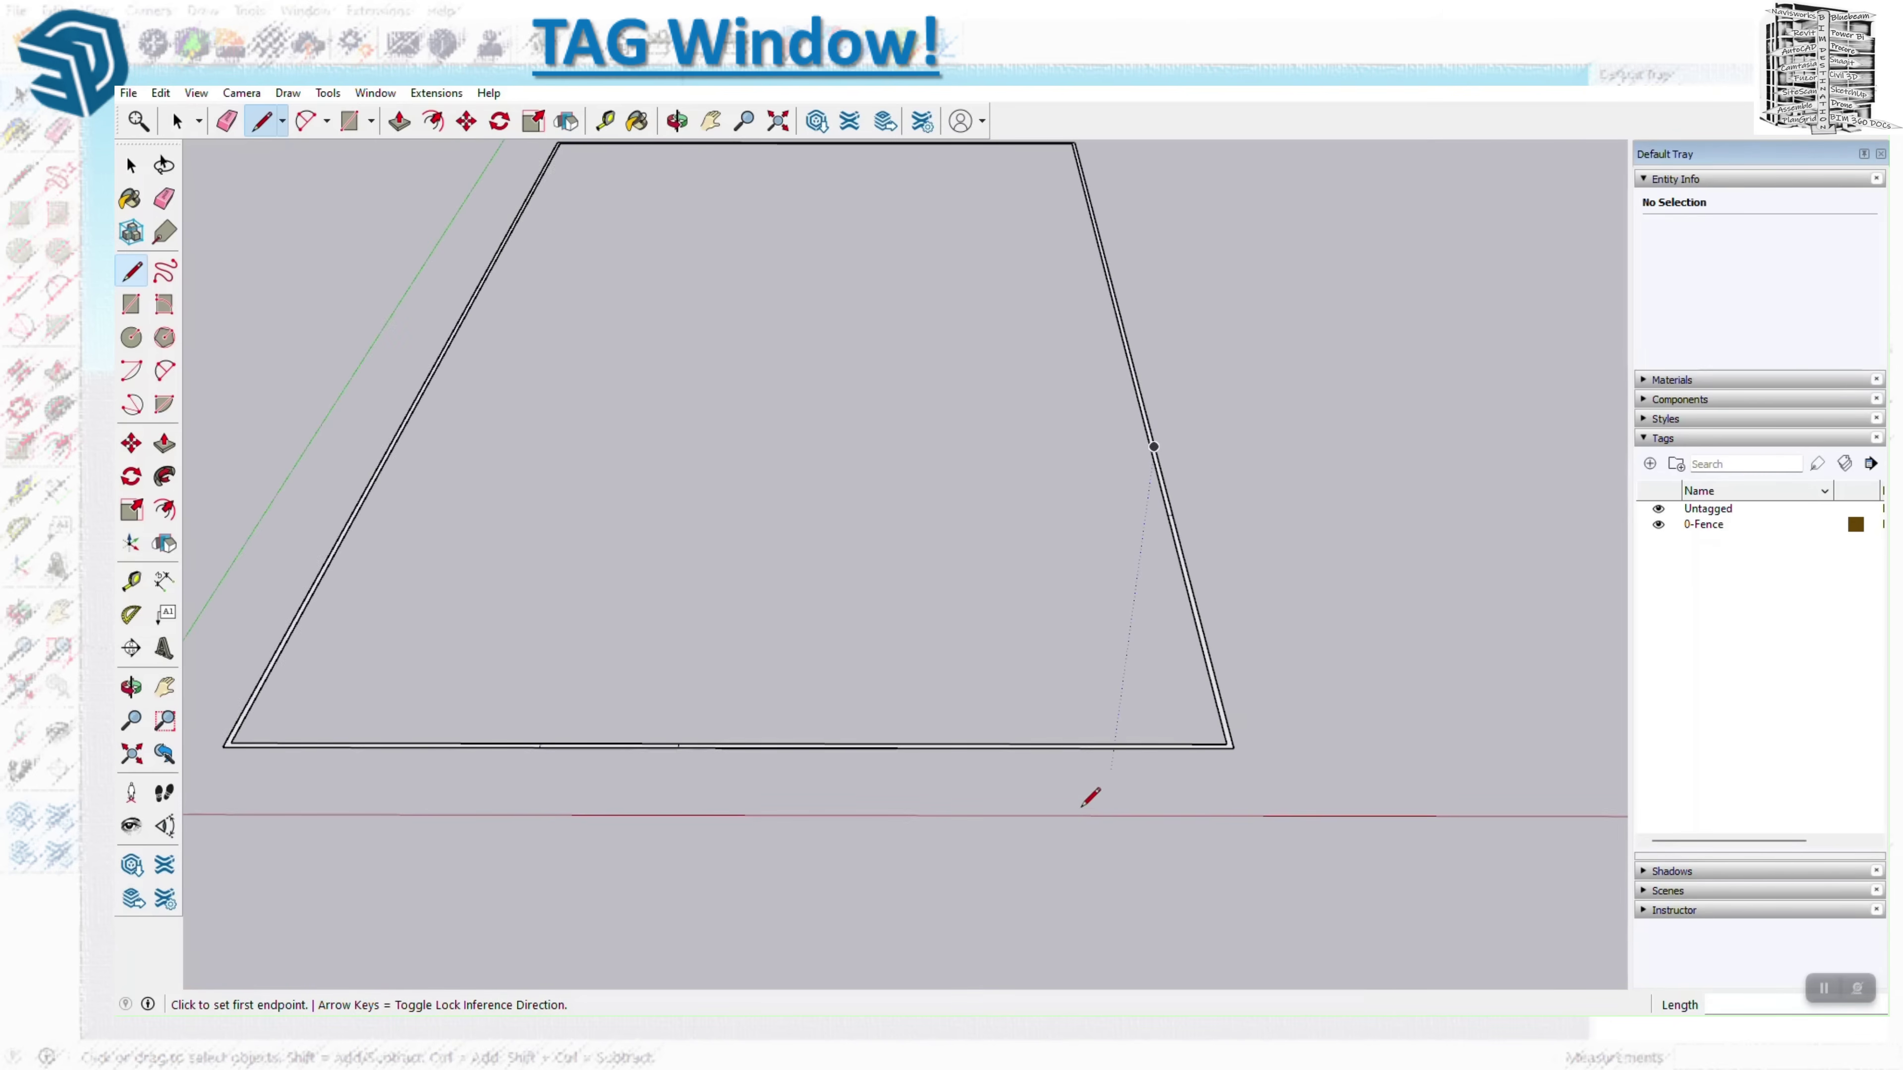
scroll(806, 769, "up", 2)
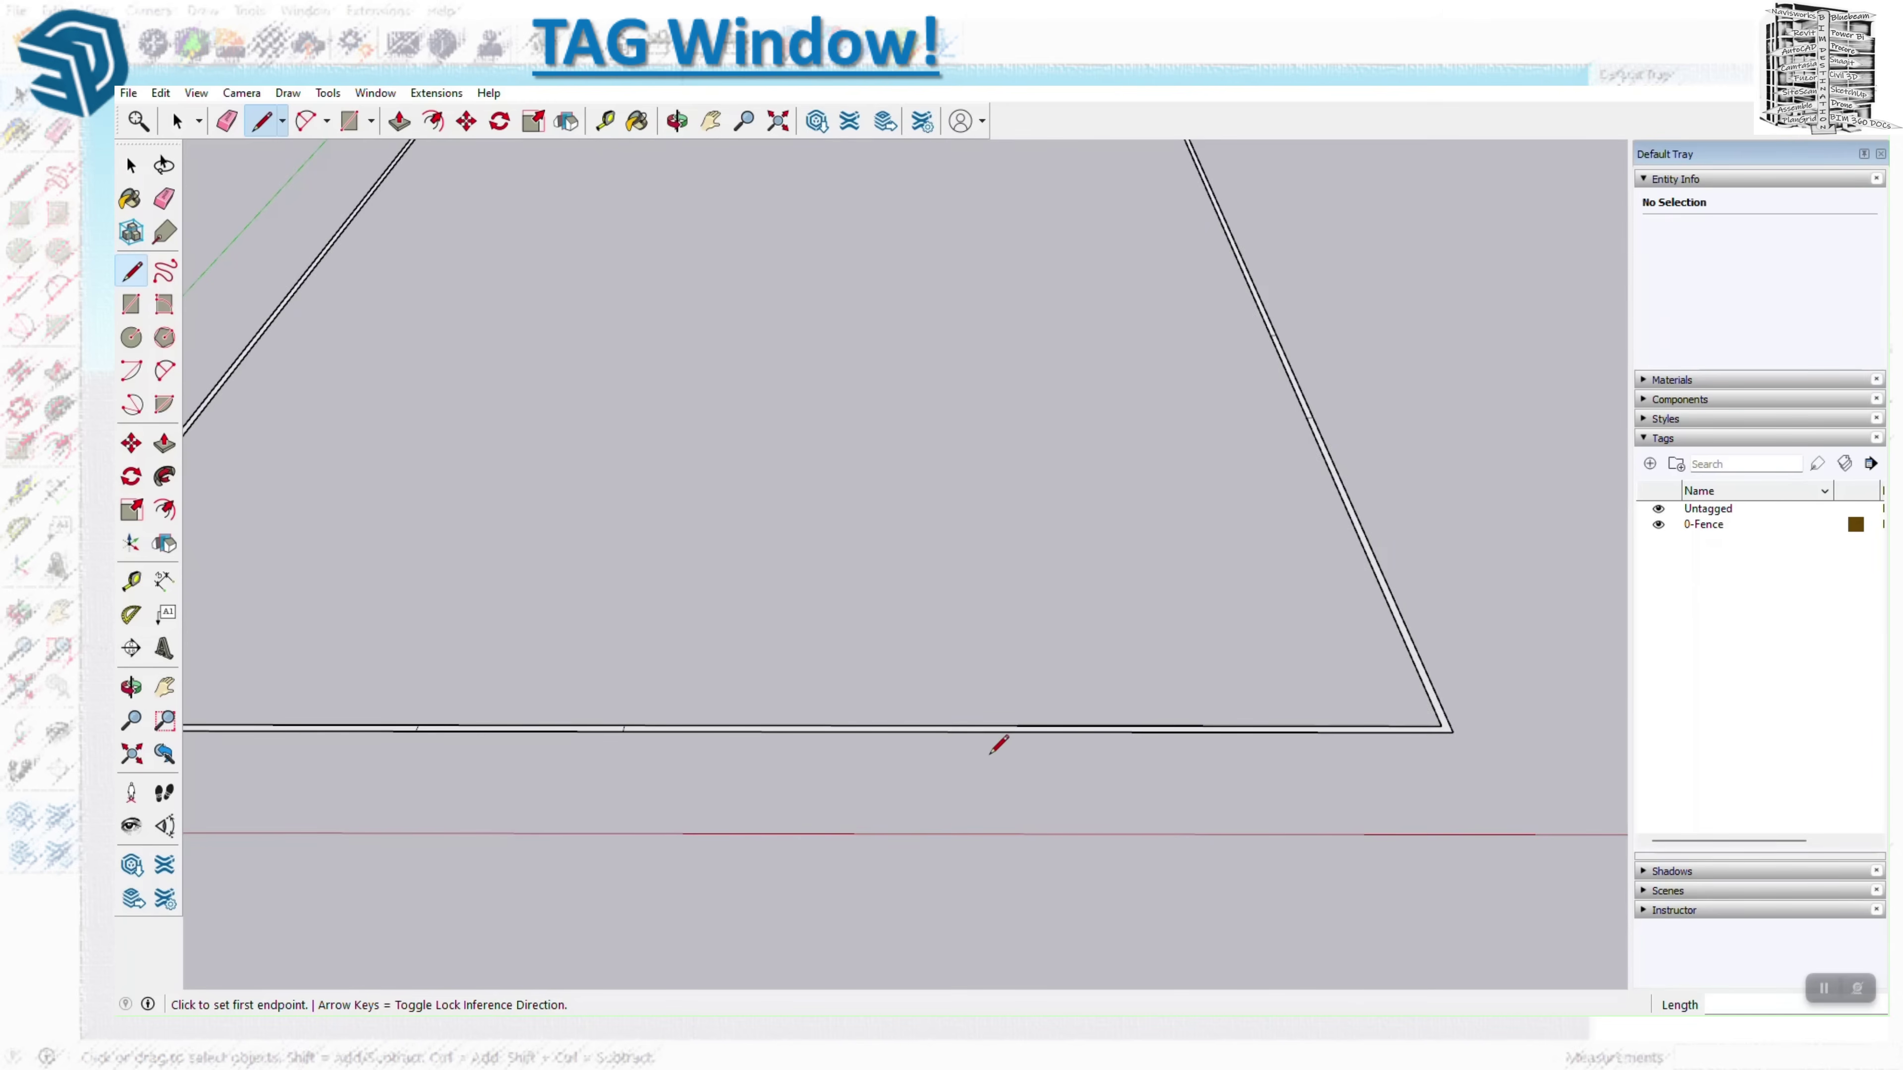
scroll(990, 753, "up", 2)
left_click(994, 705)
left_click(994, 715)
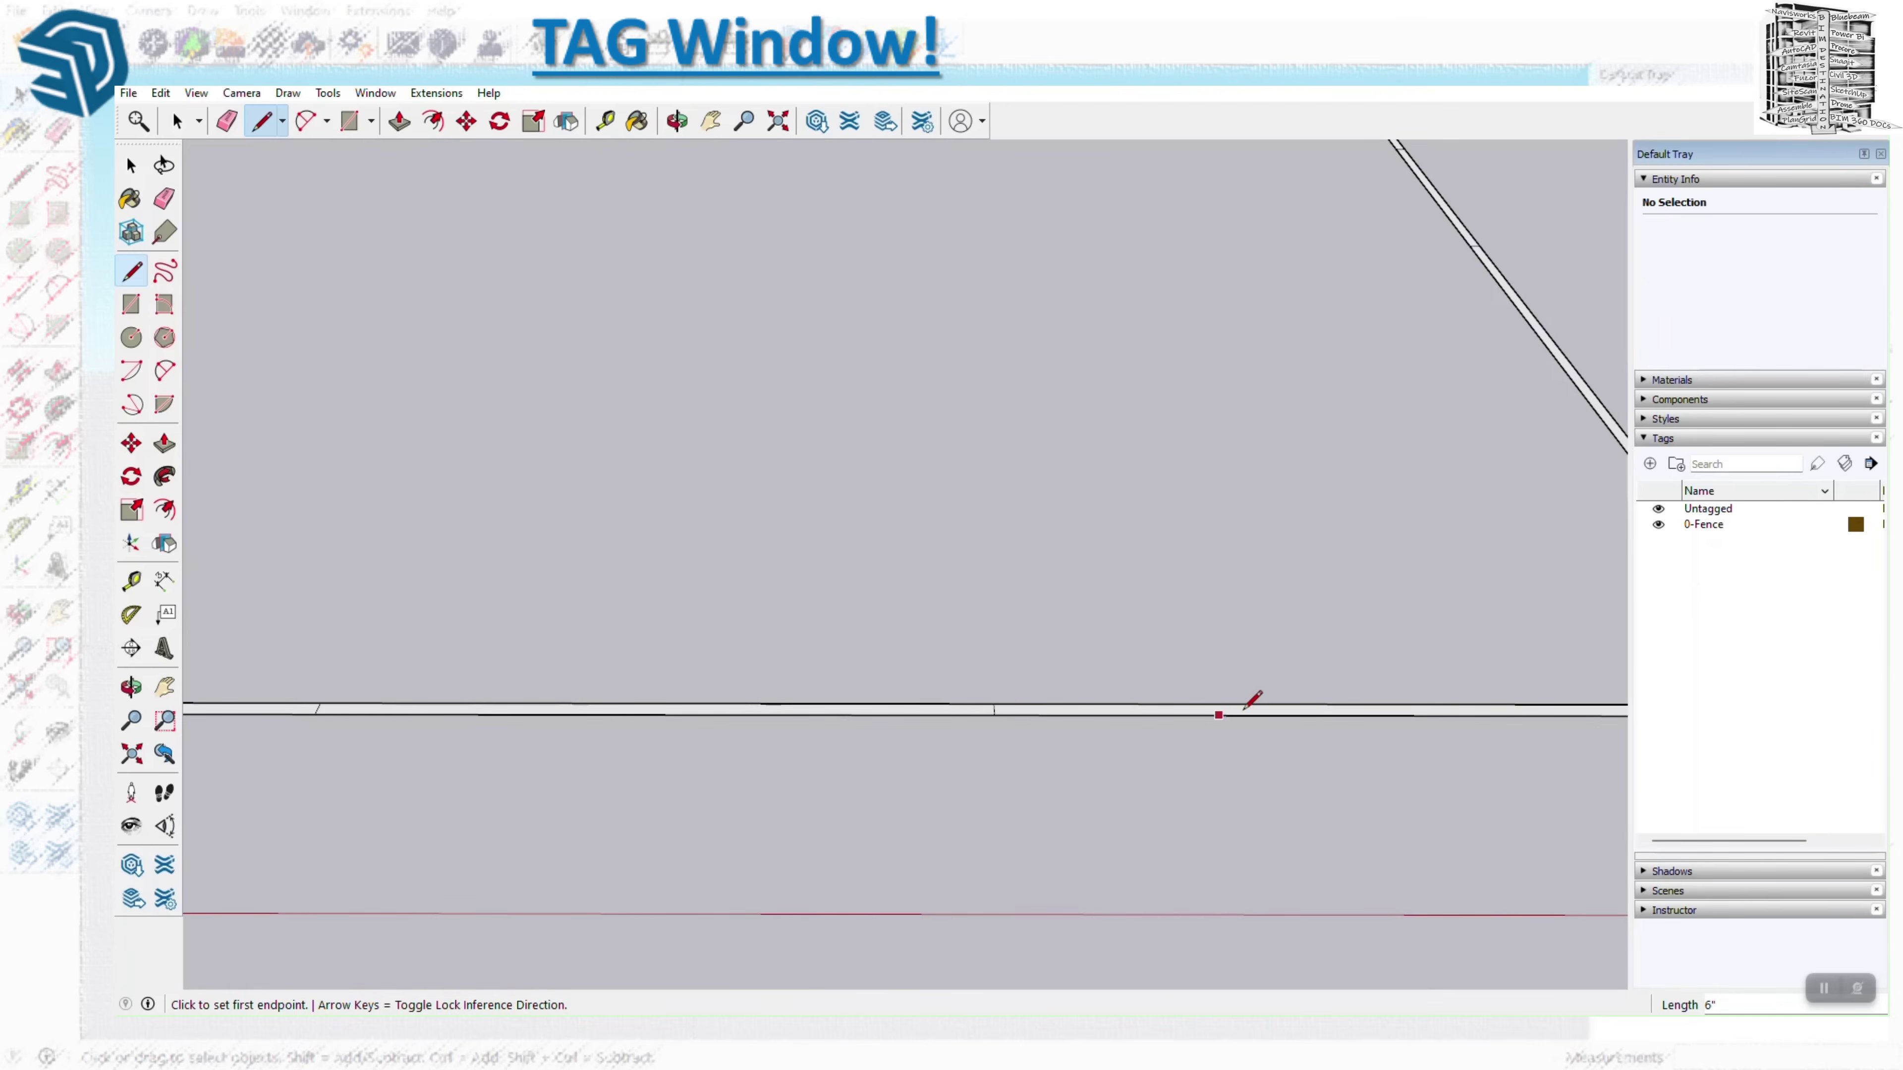
left_click(1260, 715)
key("Escape")
Add another tag named 0-Gate.
left_click(1651, 464)
type("0-Gate")
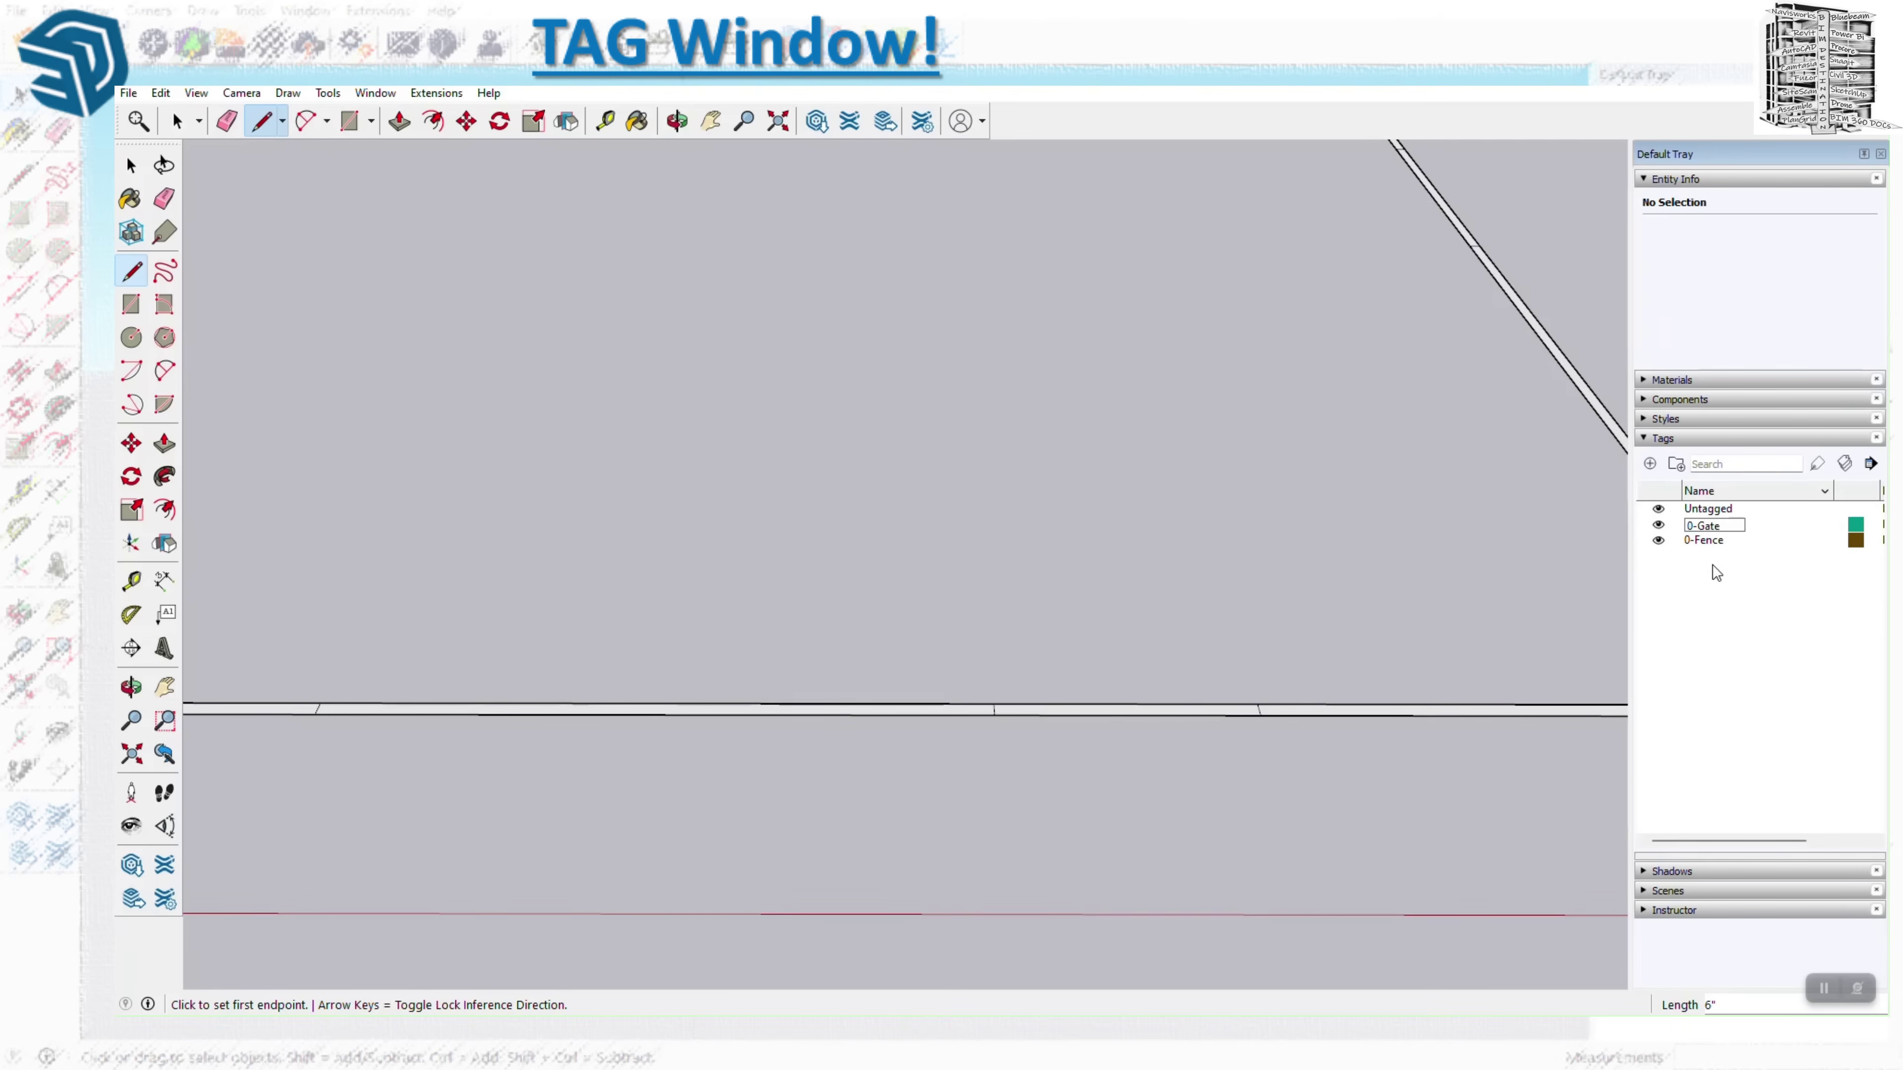
key("Return")
Push/Pull the long perimeter fence section, starting left of the first front gate, up 8'.
scroll(1220, 718, "down", 3)
scroll(1221, 718, "down", 2)
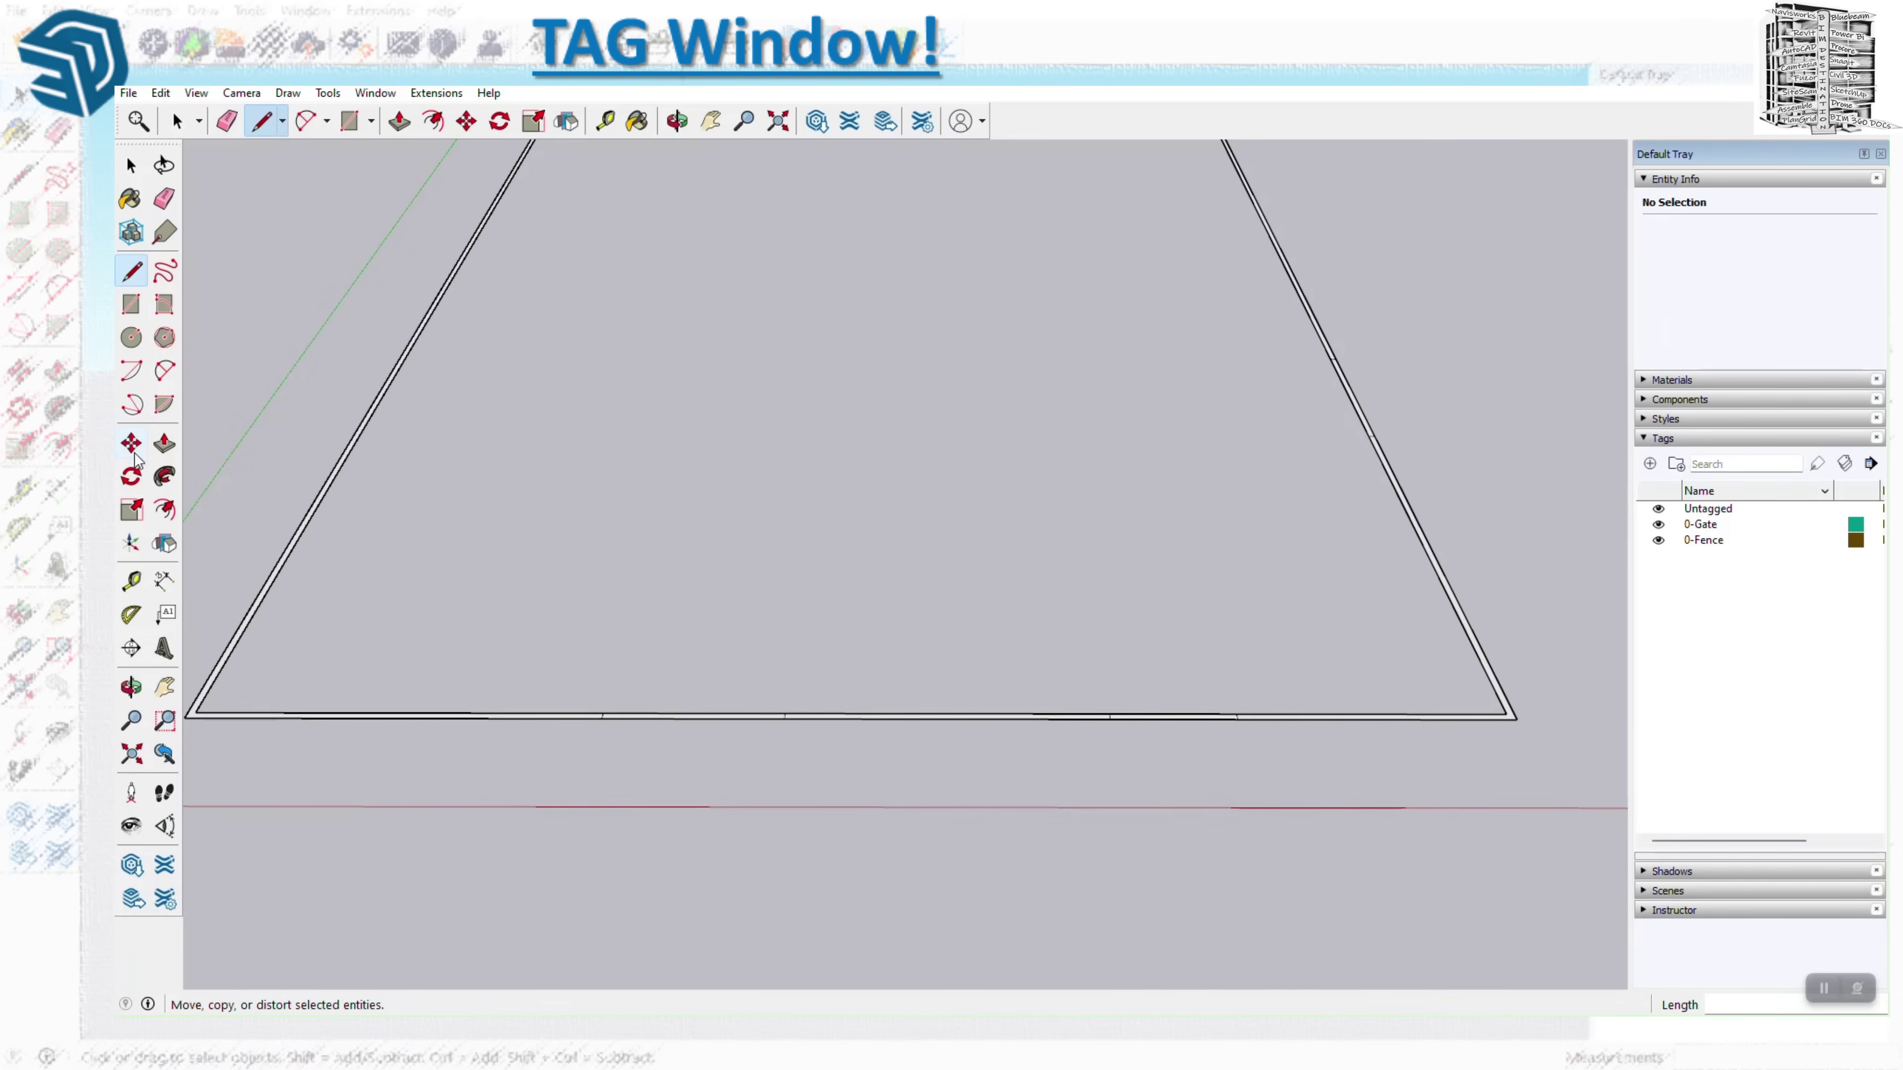
left_click(164, 443)
scroll(510, 744, "up", 1)
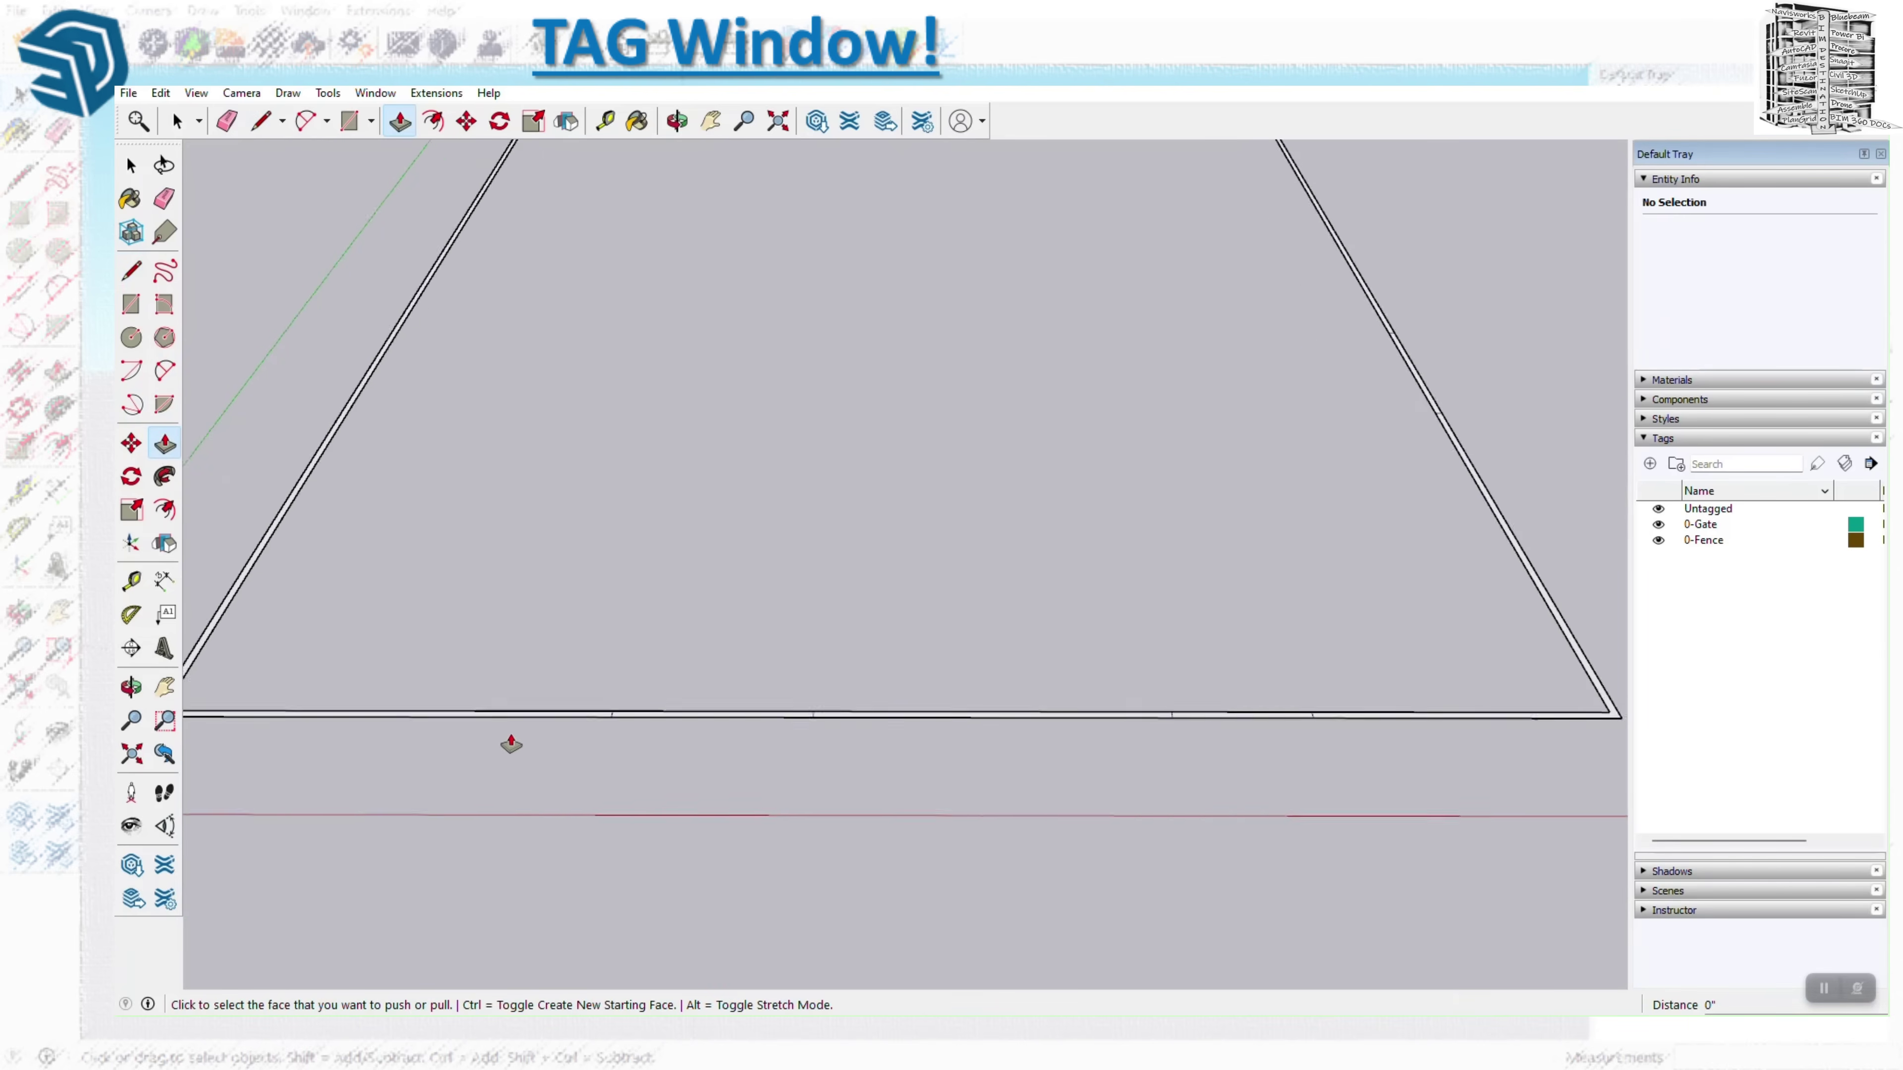
left_click(543, 714)
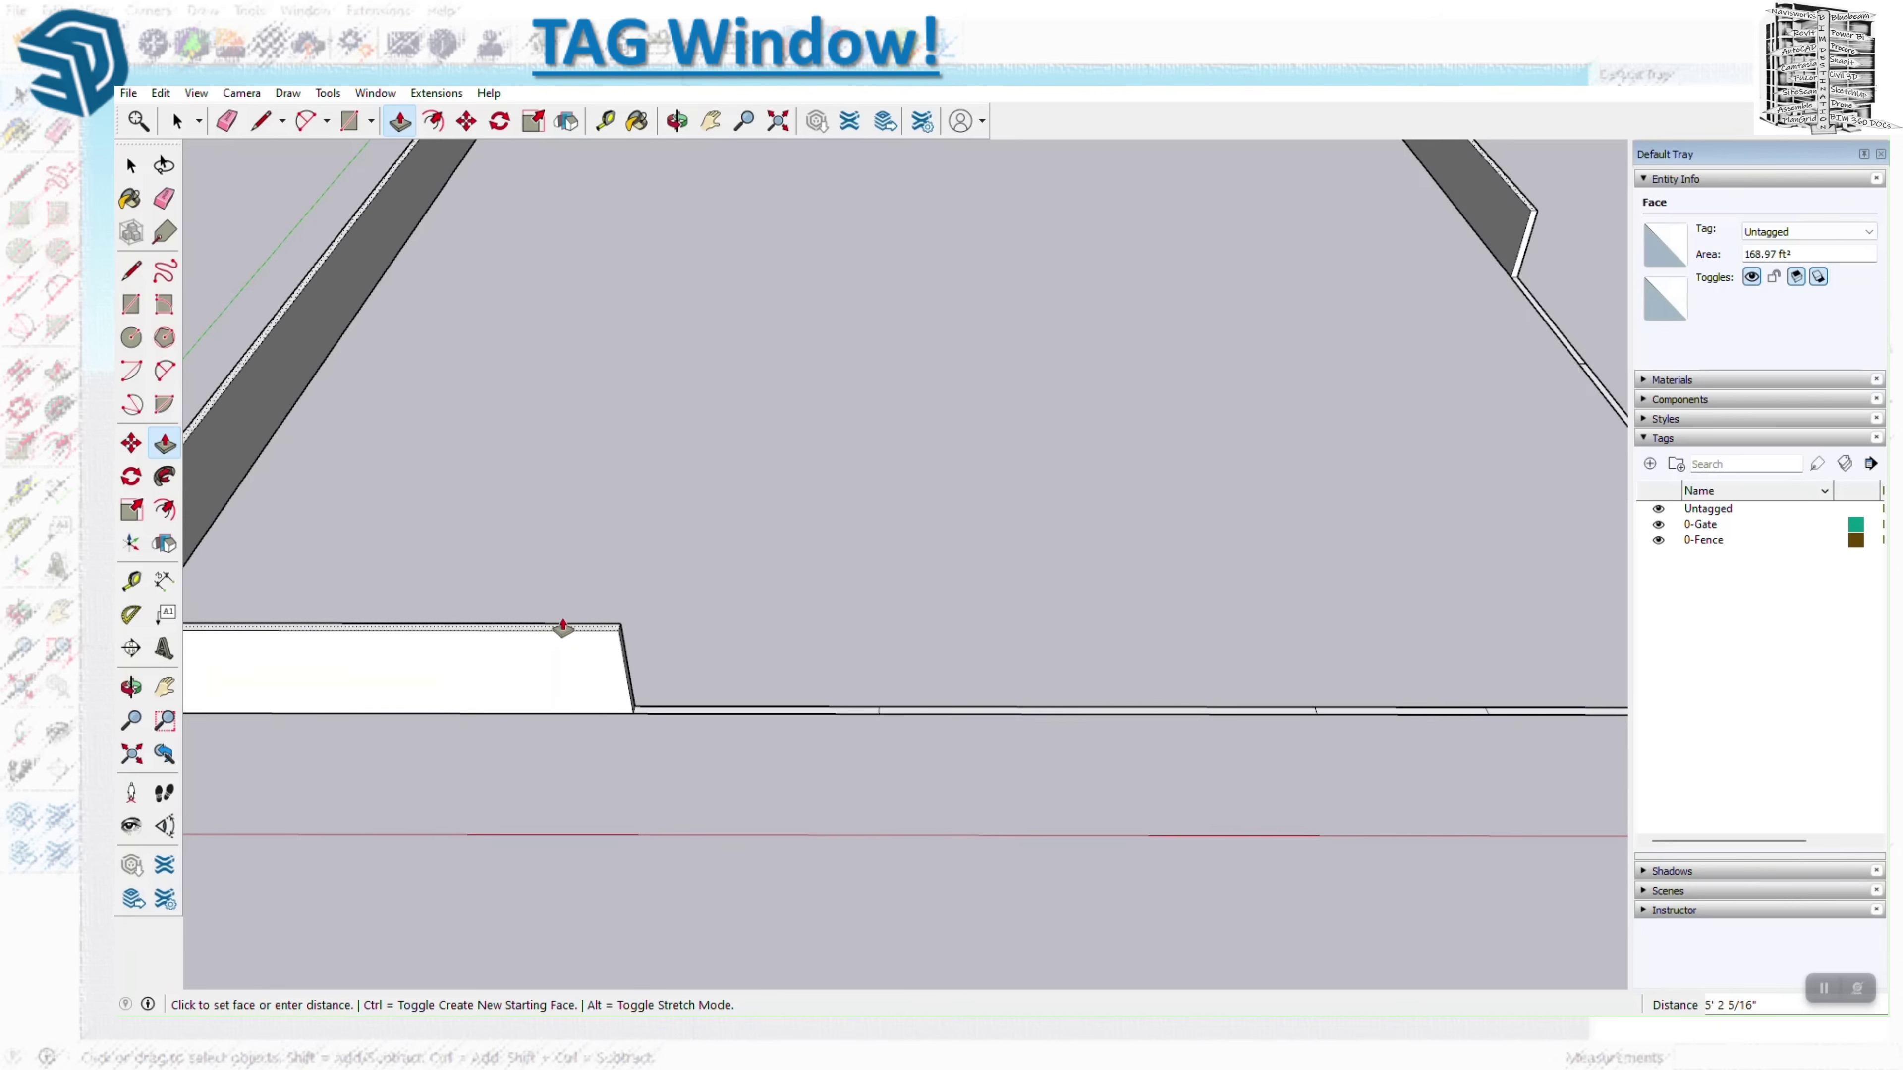
type("8'")
key("Return")
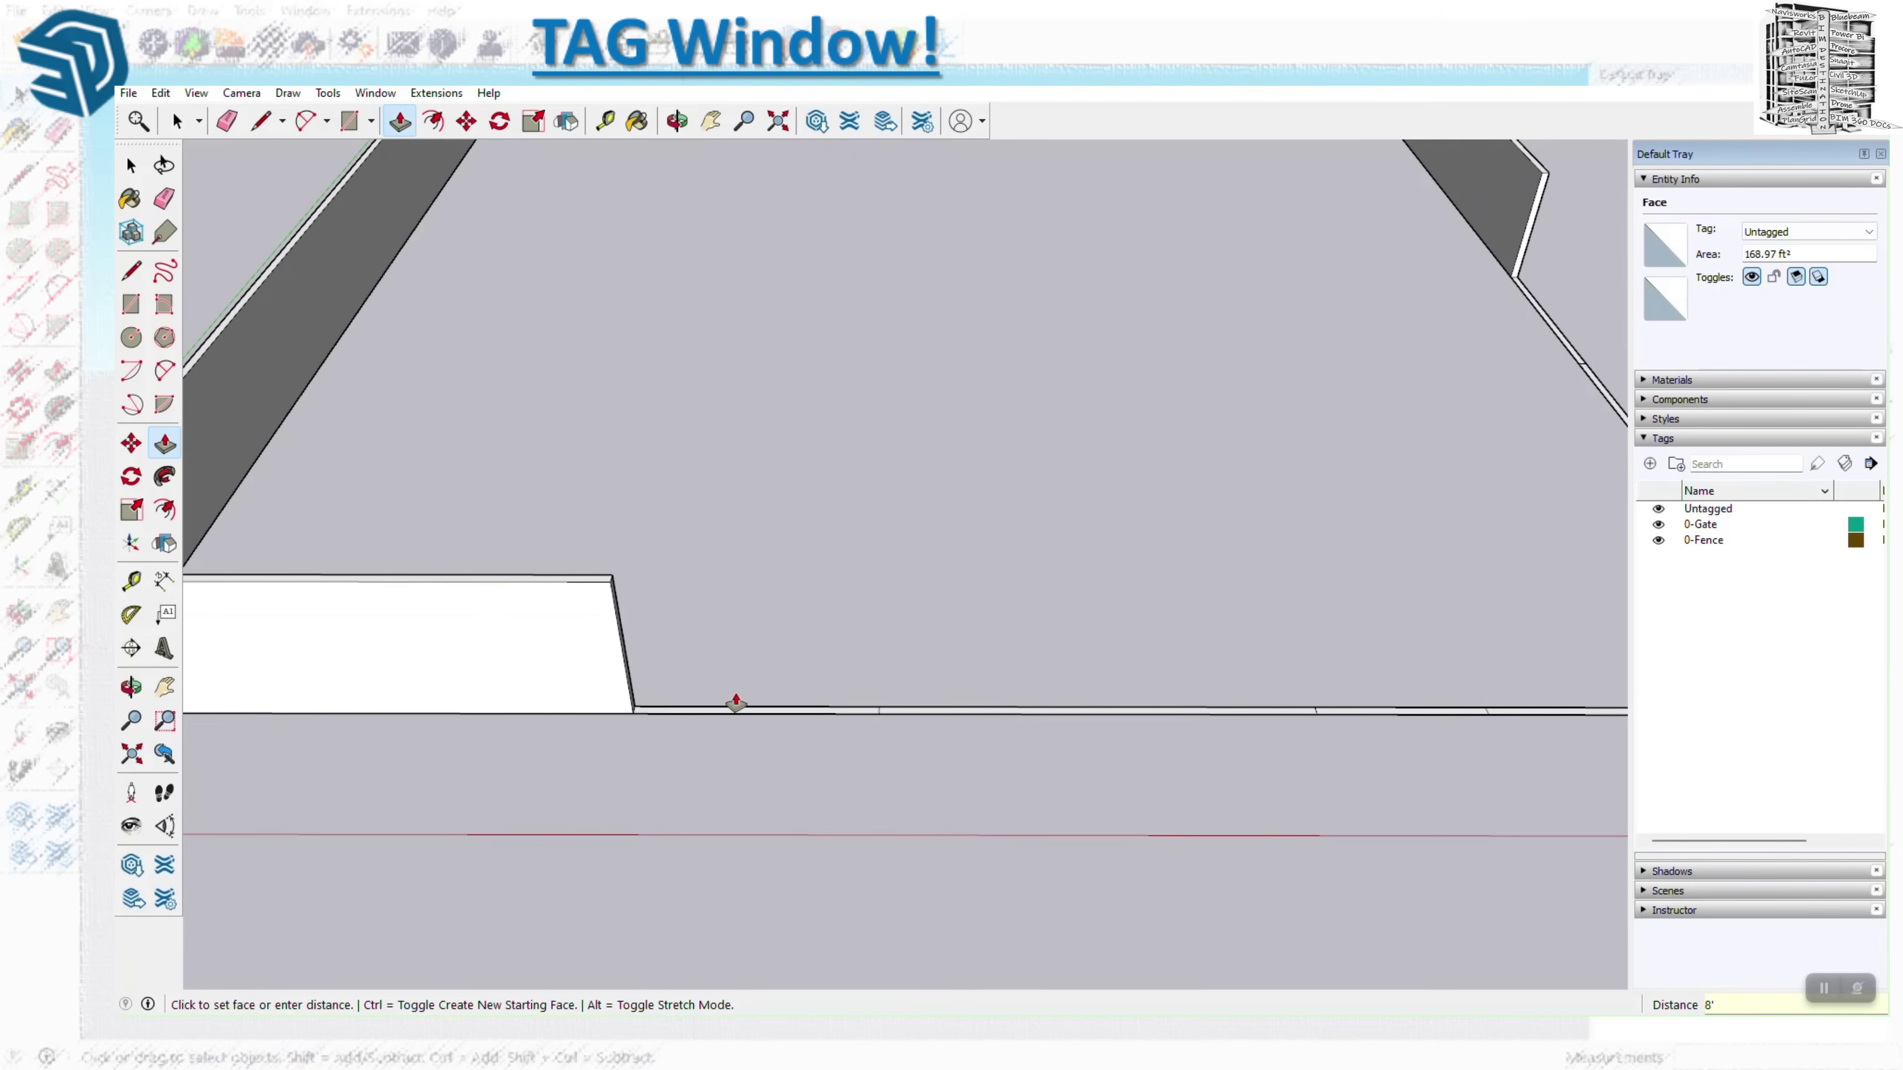
Push/Pull the remaining front gate and fence sections, including the right corner, up to match the 8' fence height.
left_click(764, 714)
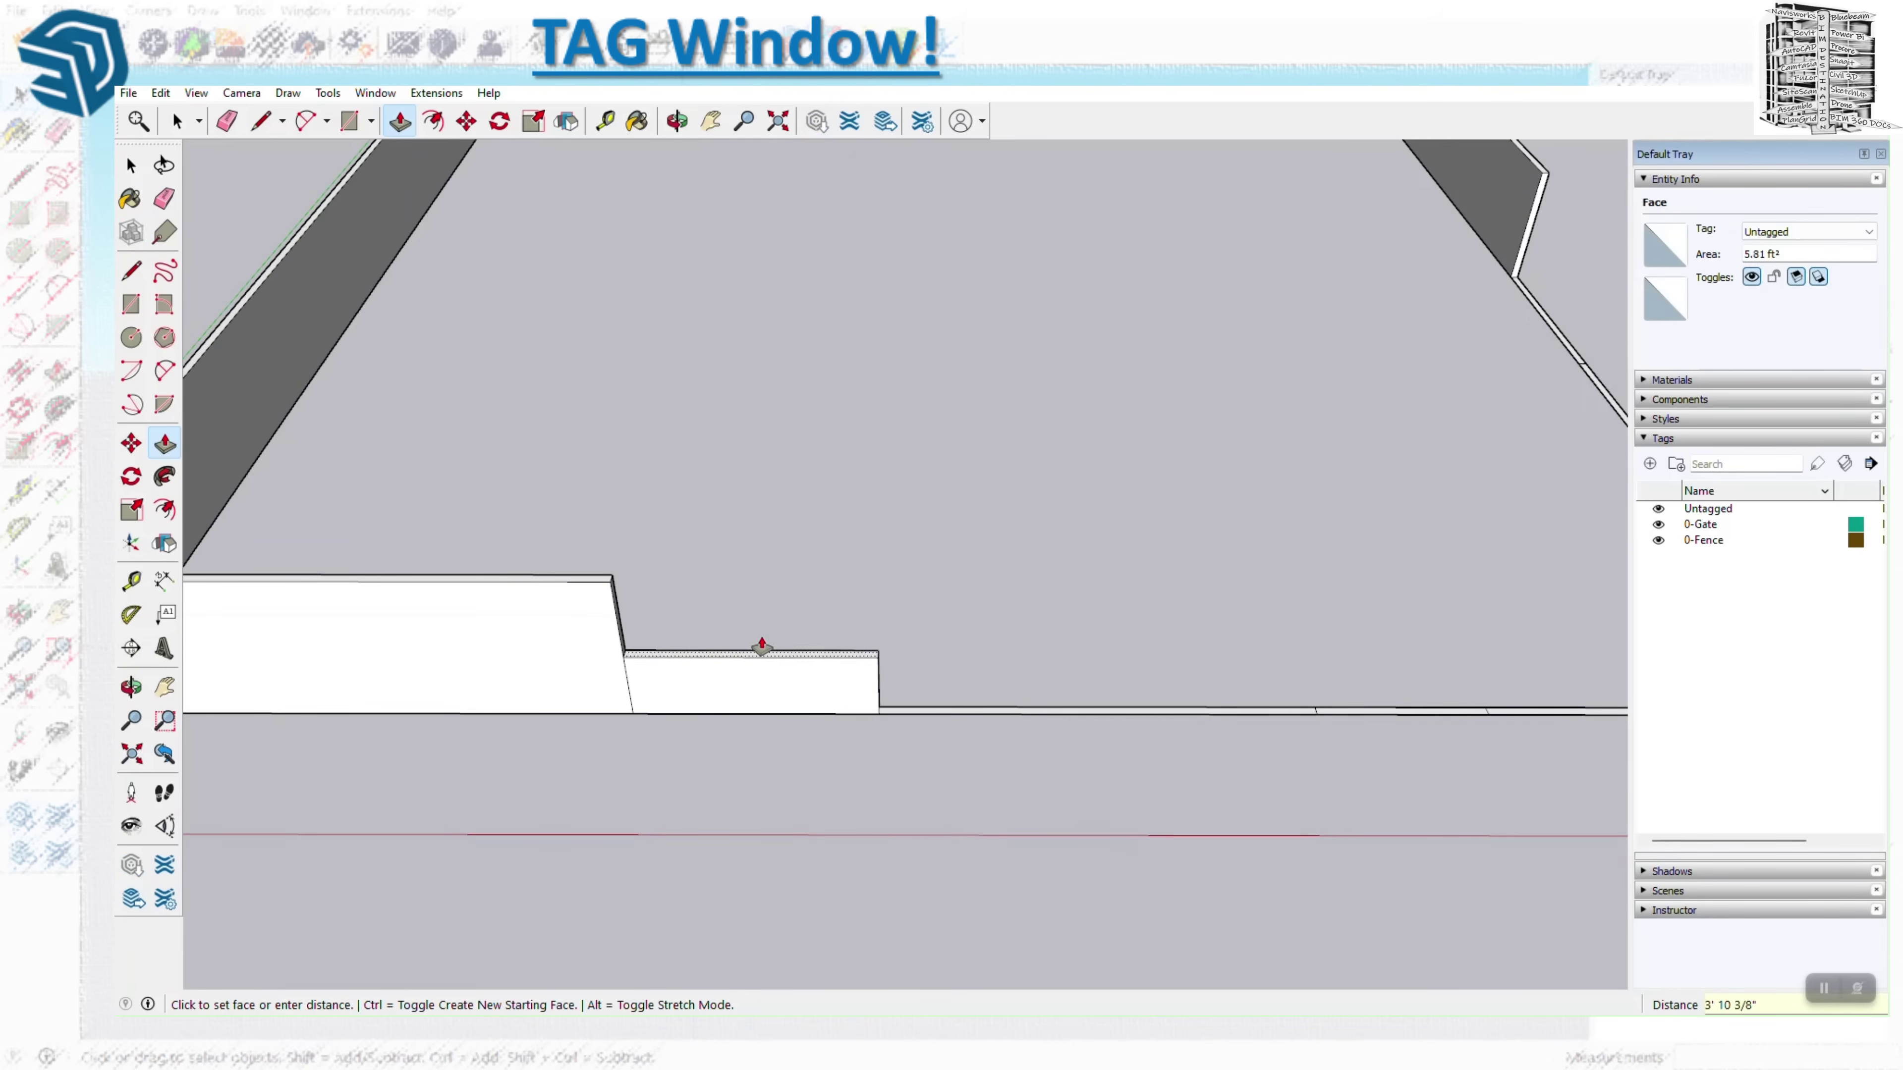
left_click(622, 598)
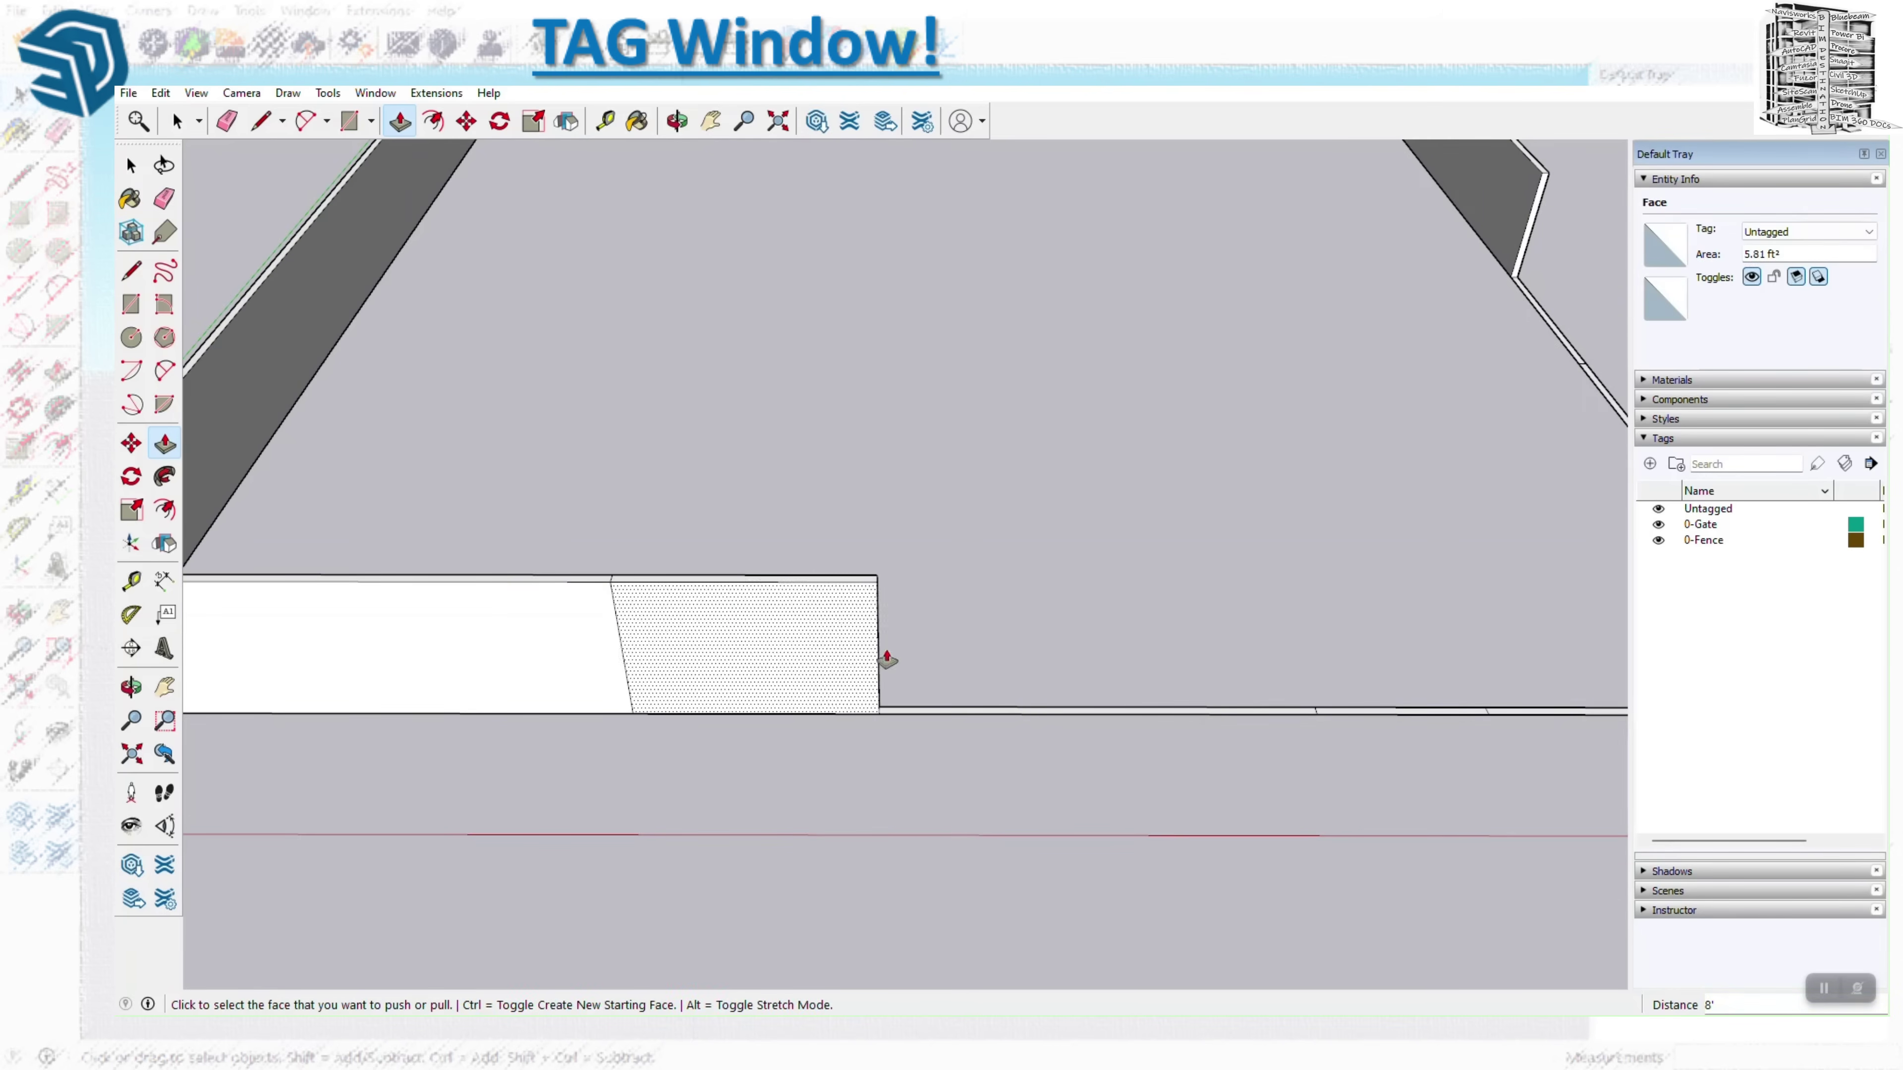
left_click(1081, 716)
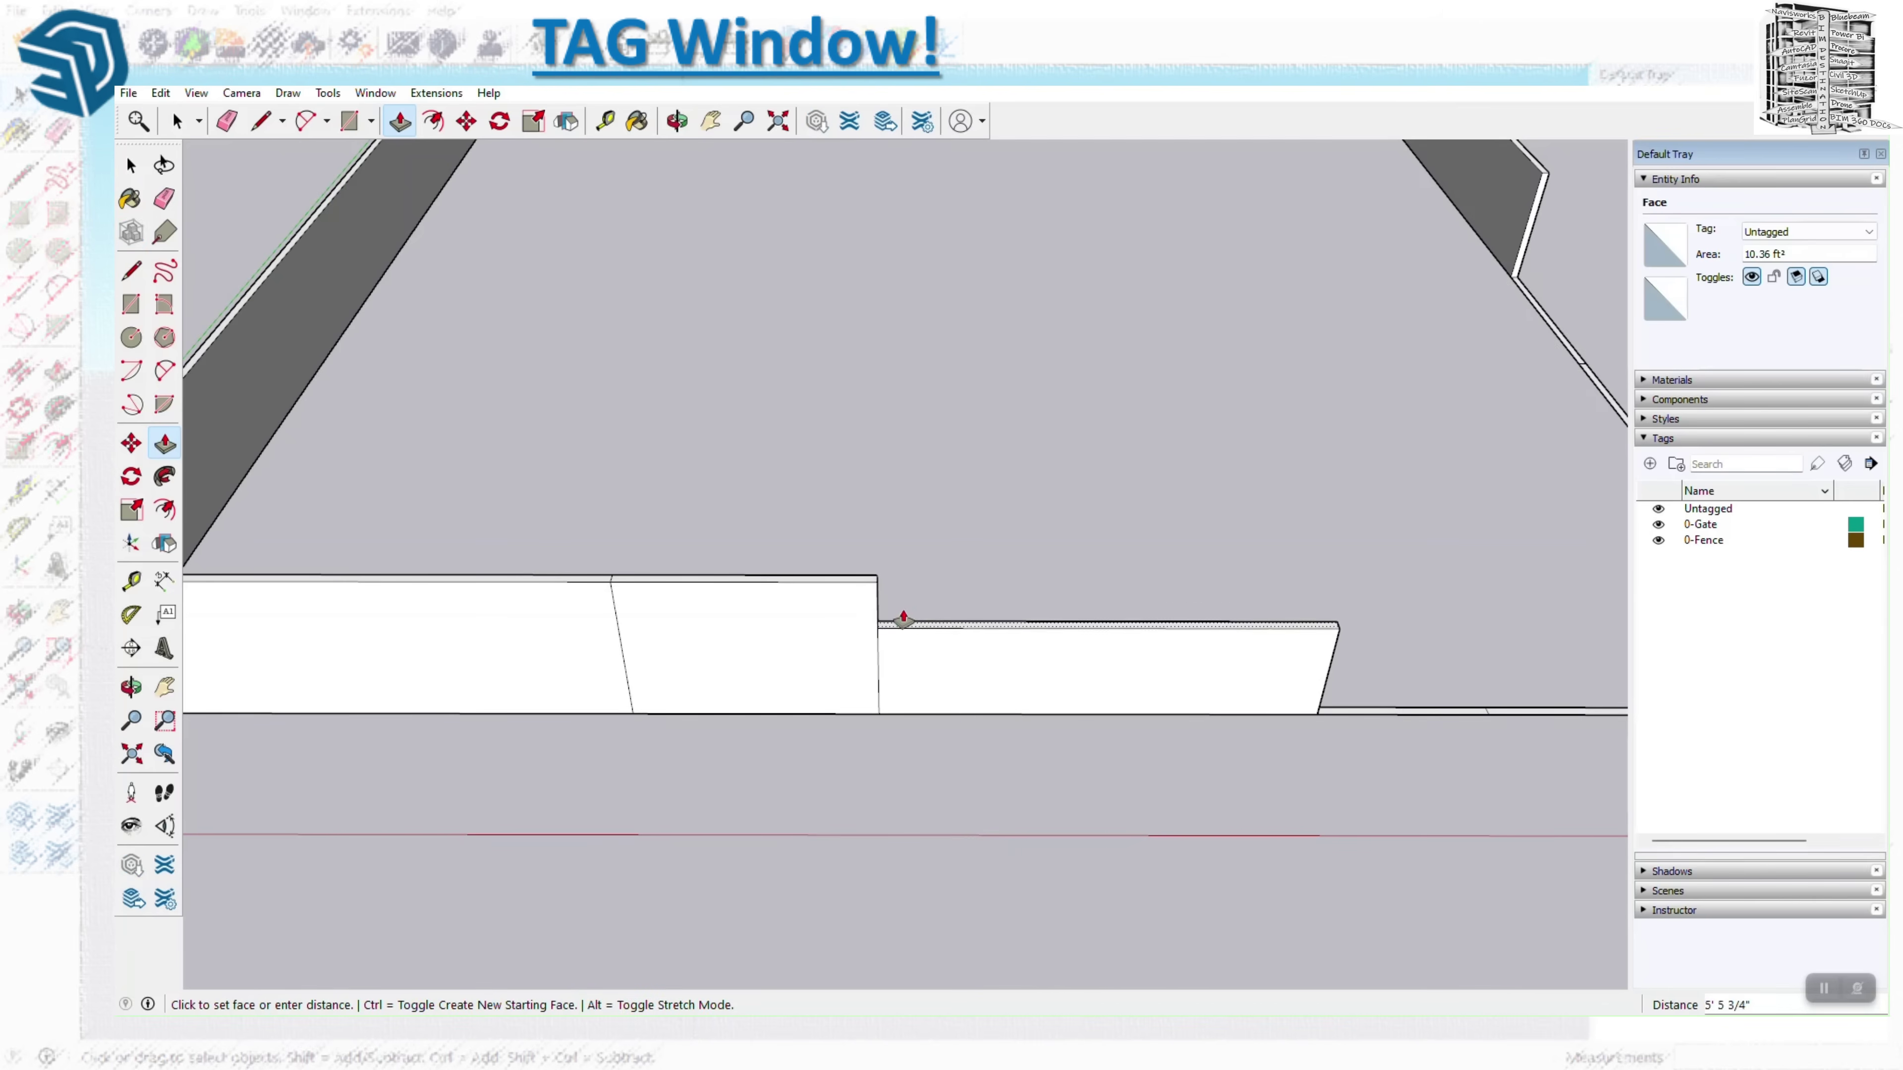
left_click(828, 589)
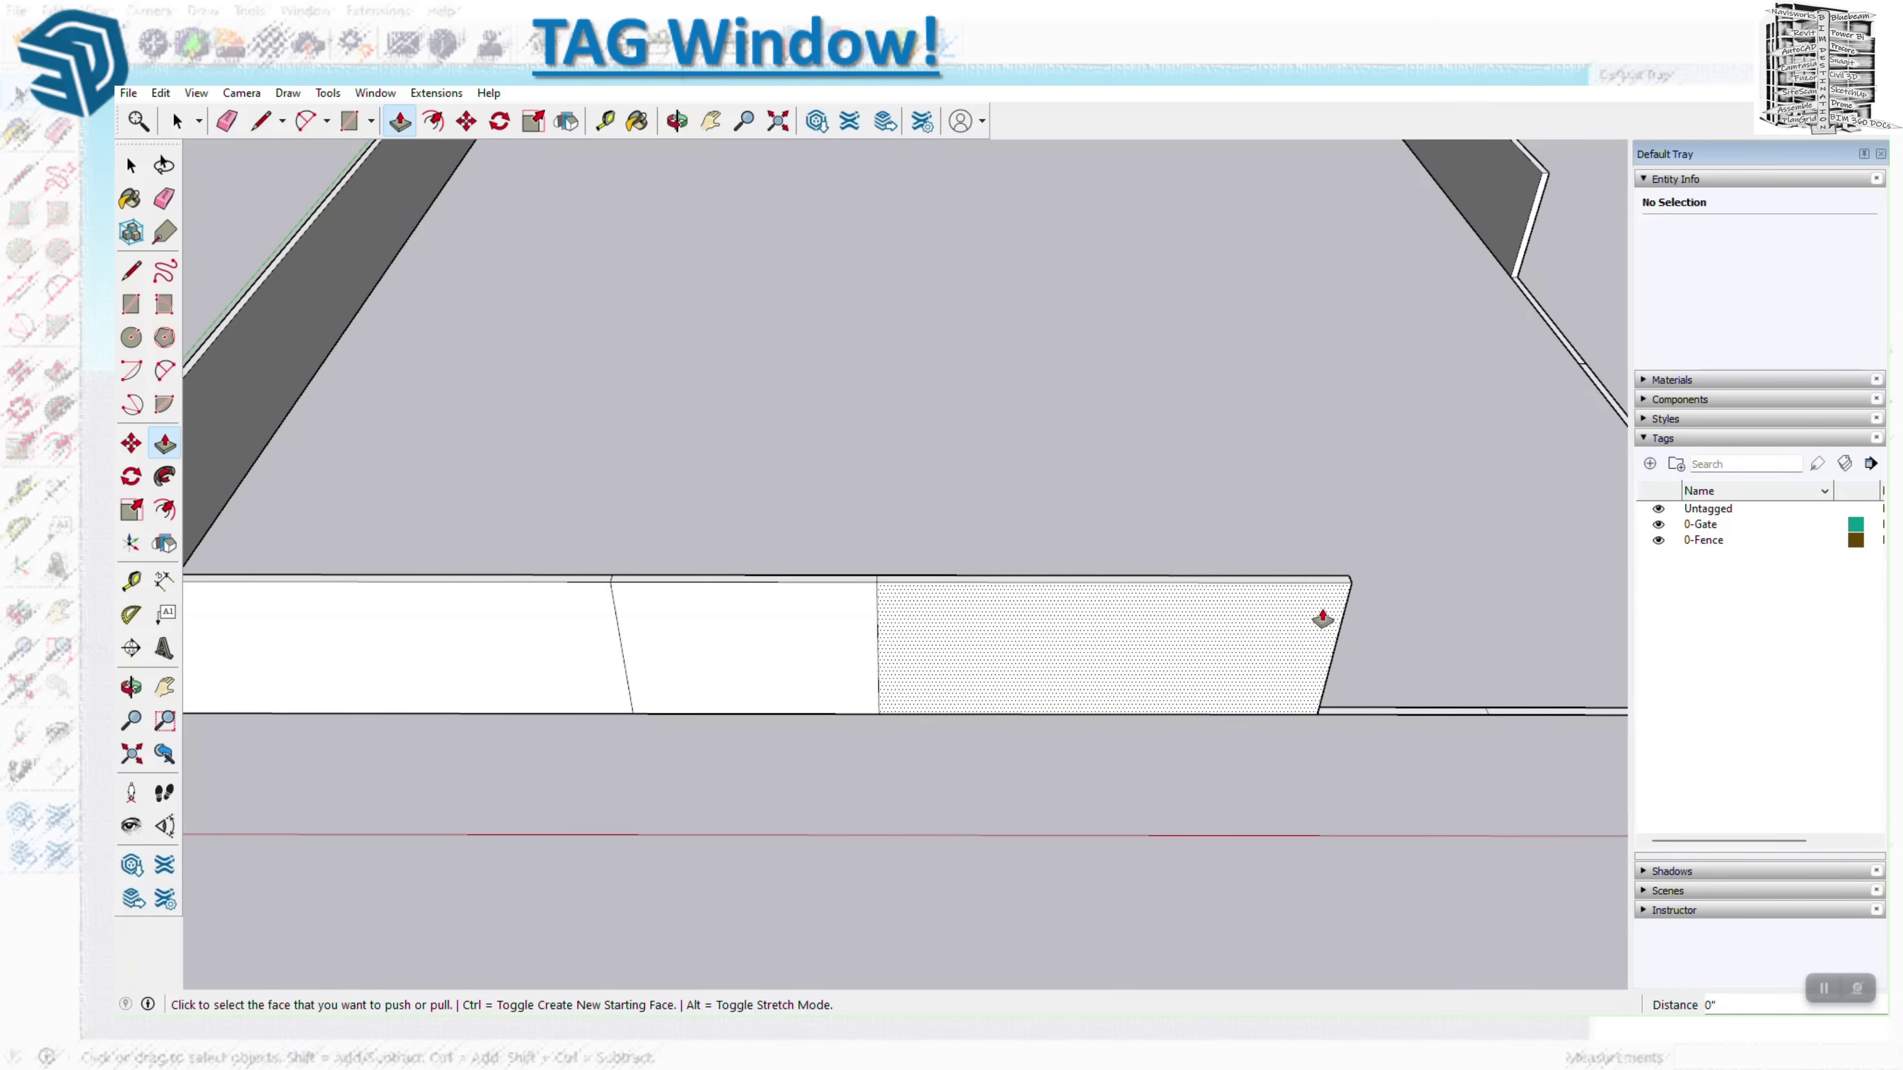
left_click(1435, 713)
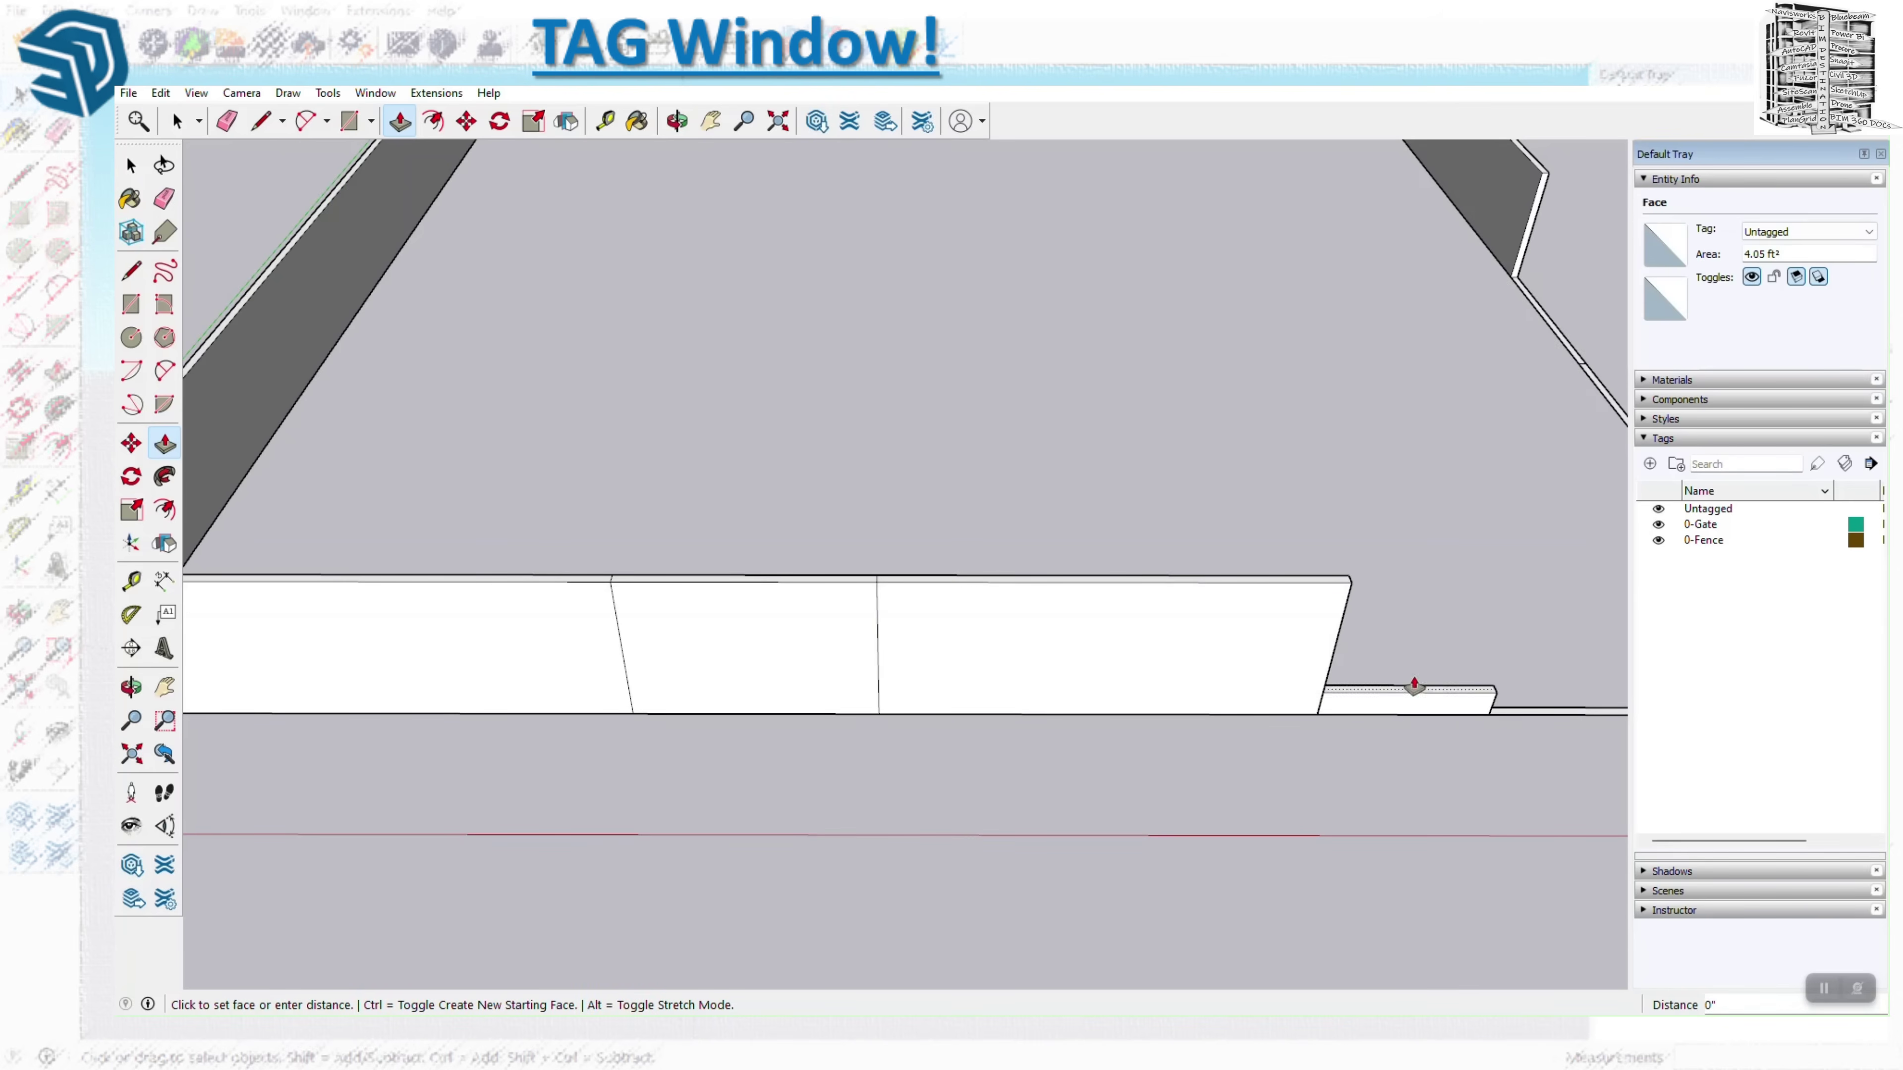
left_click(1282, 591)
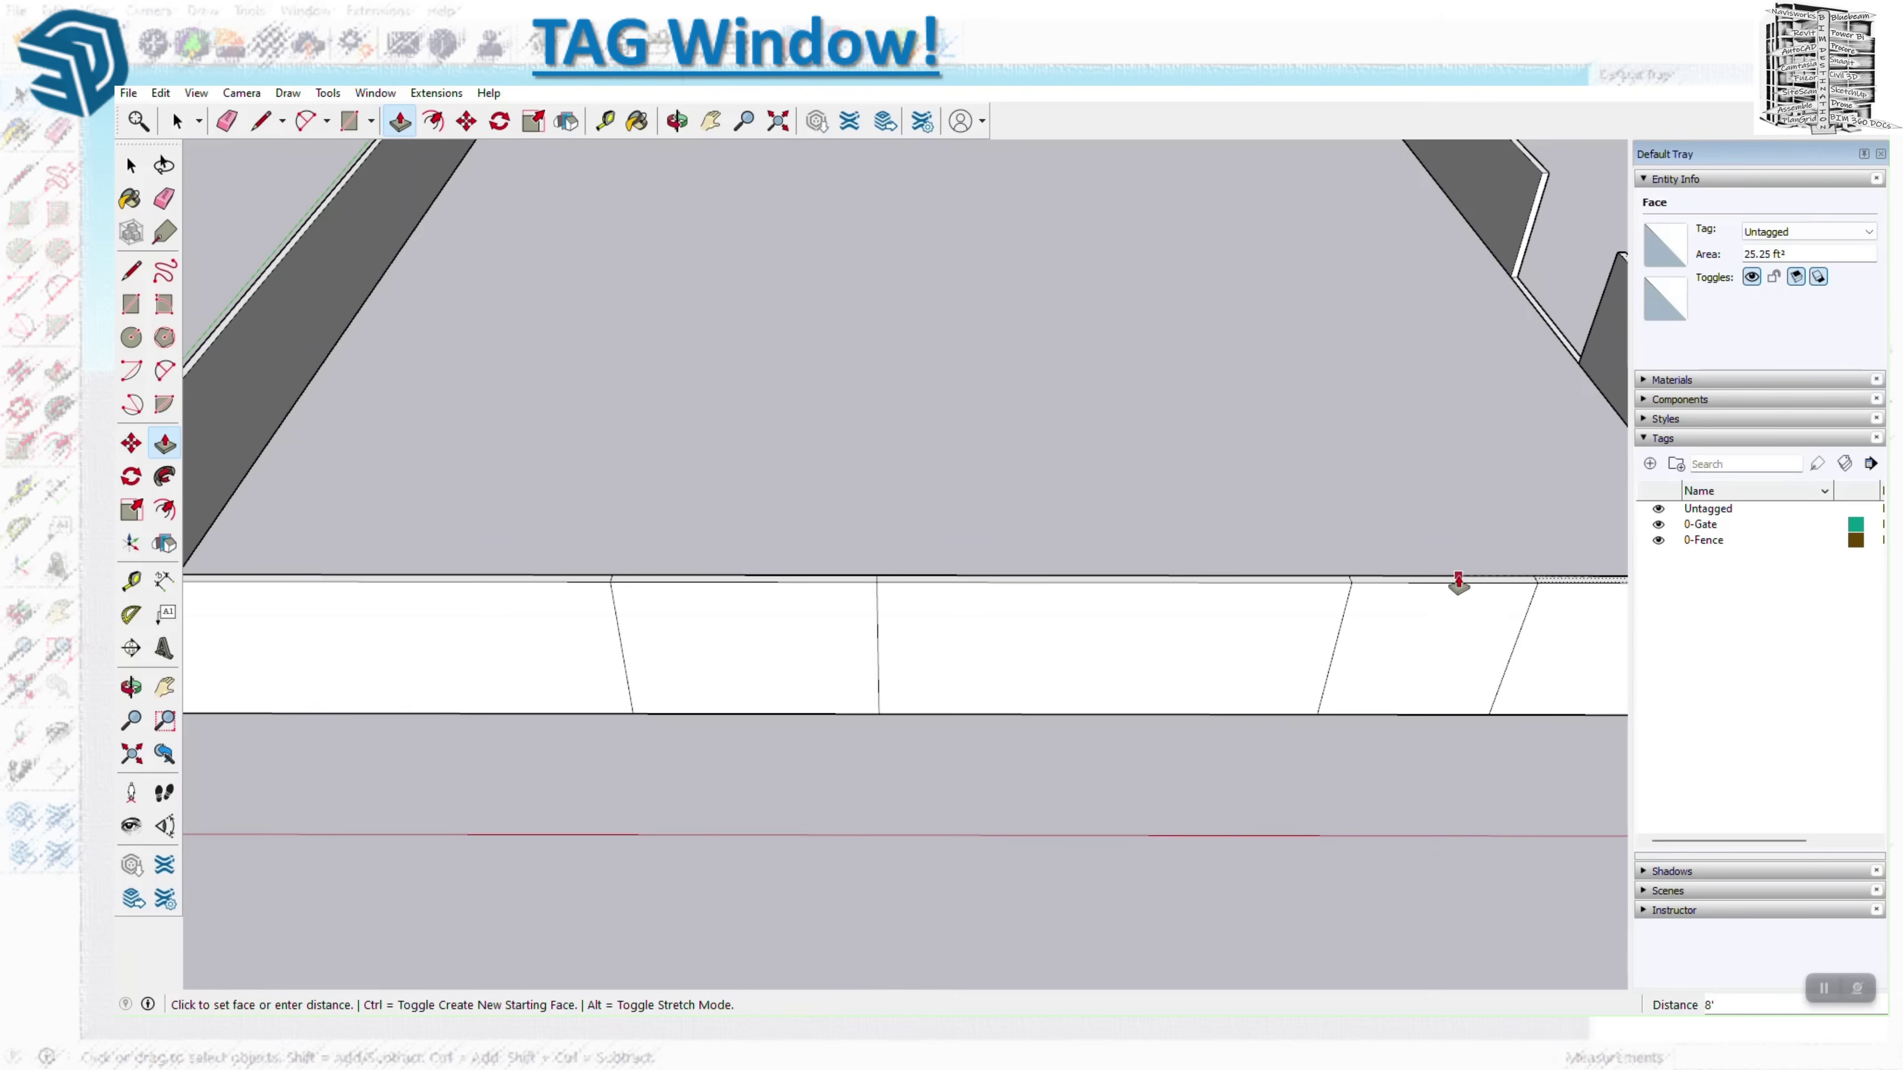
Push/Pull the gate section in the right side strip up to the height of the adjoining fence.
scroll(1032, 714, "down", 3)
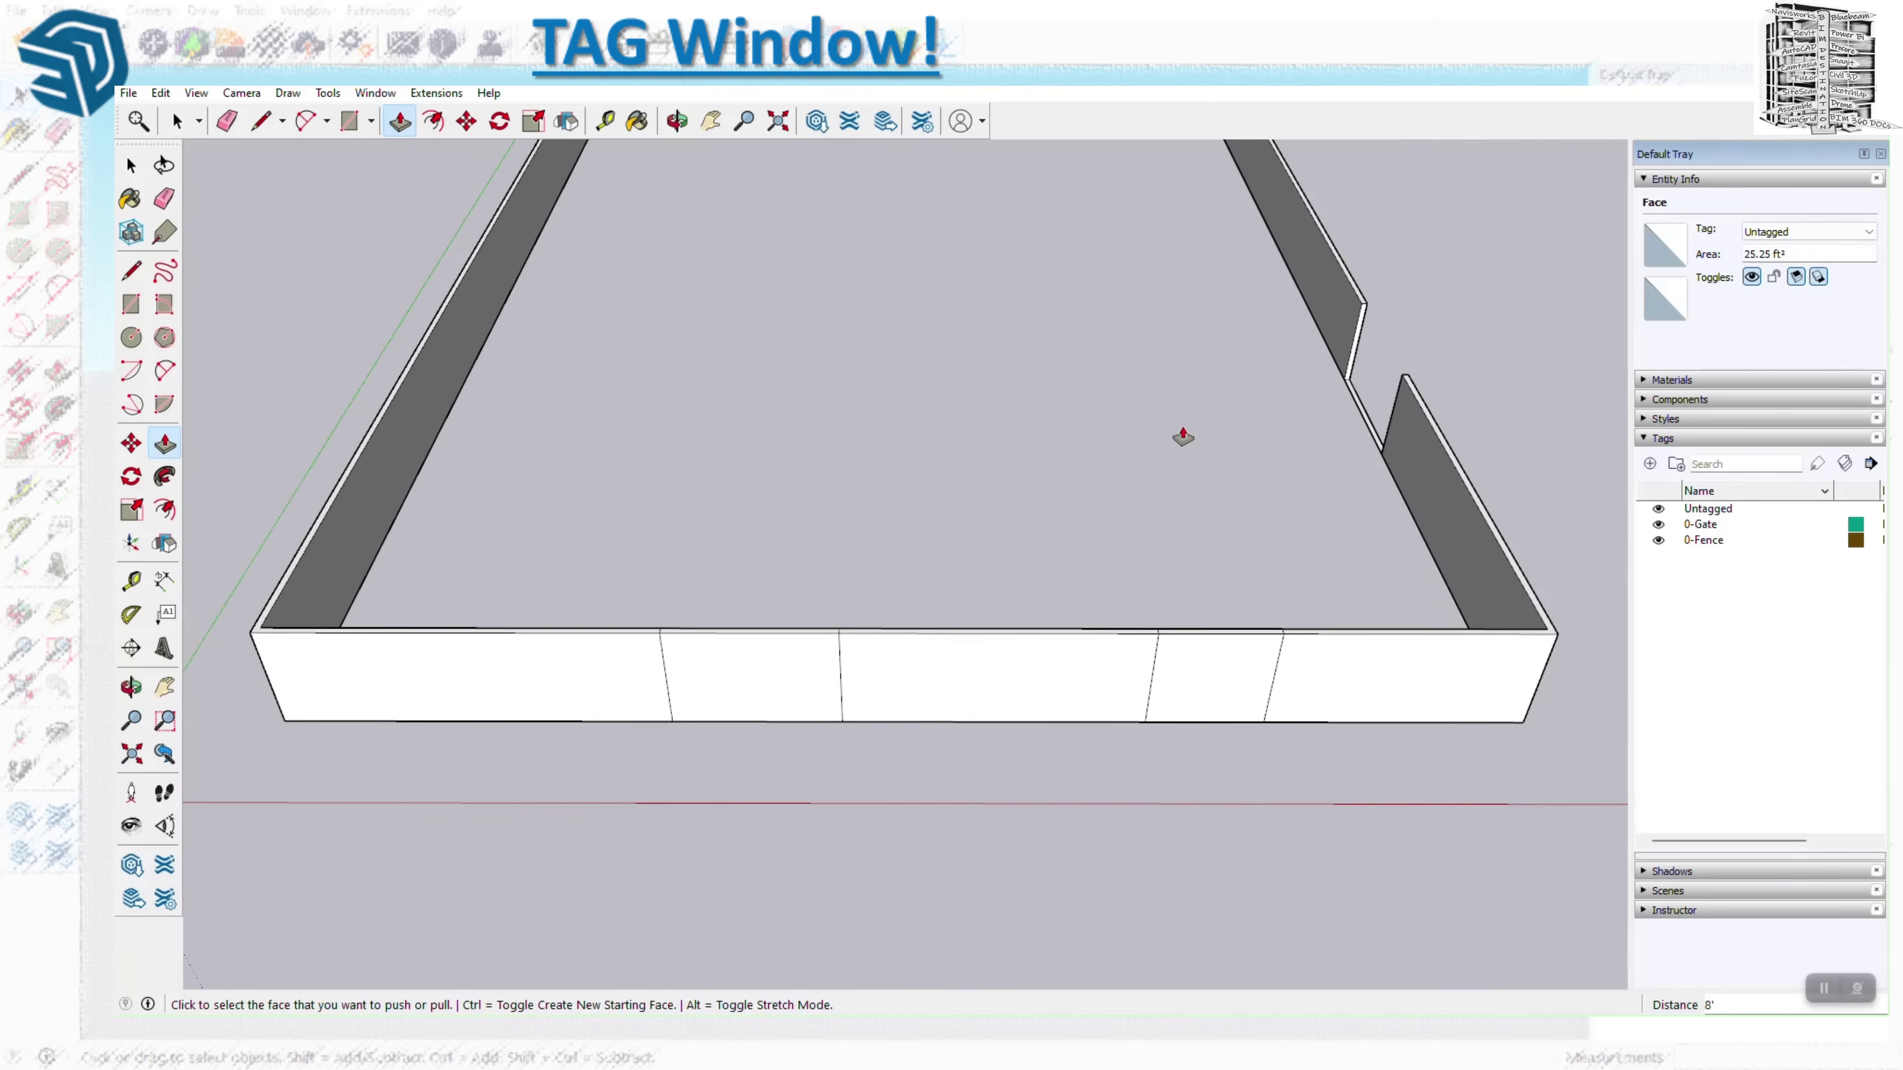
left_click(1373, 434)
left_click(1423, 408)
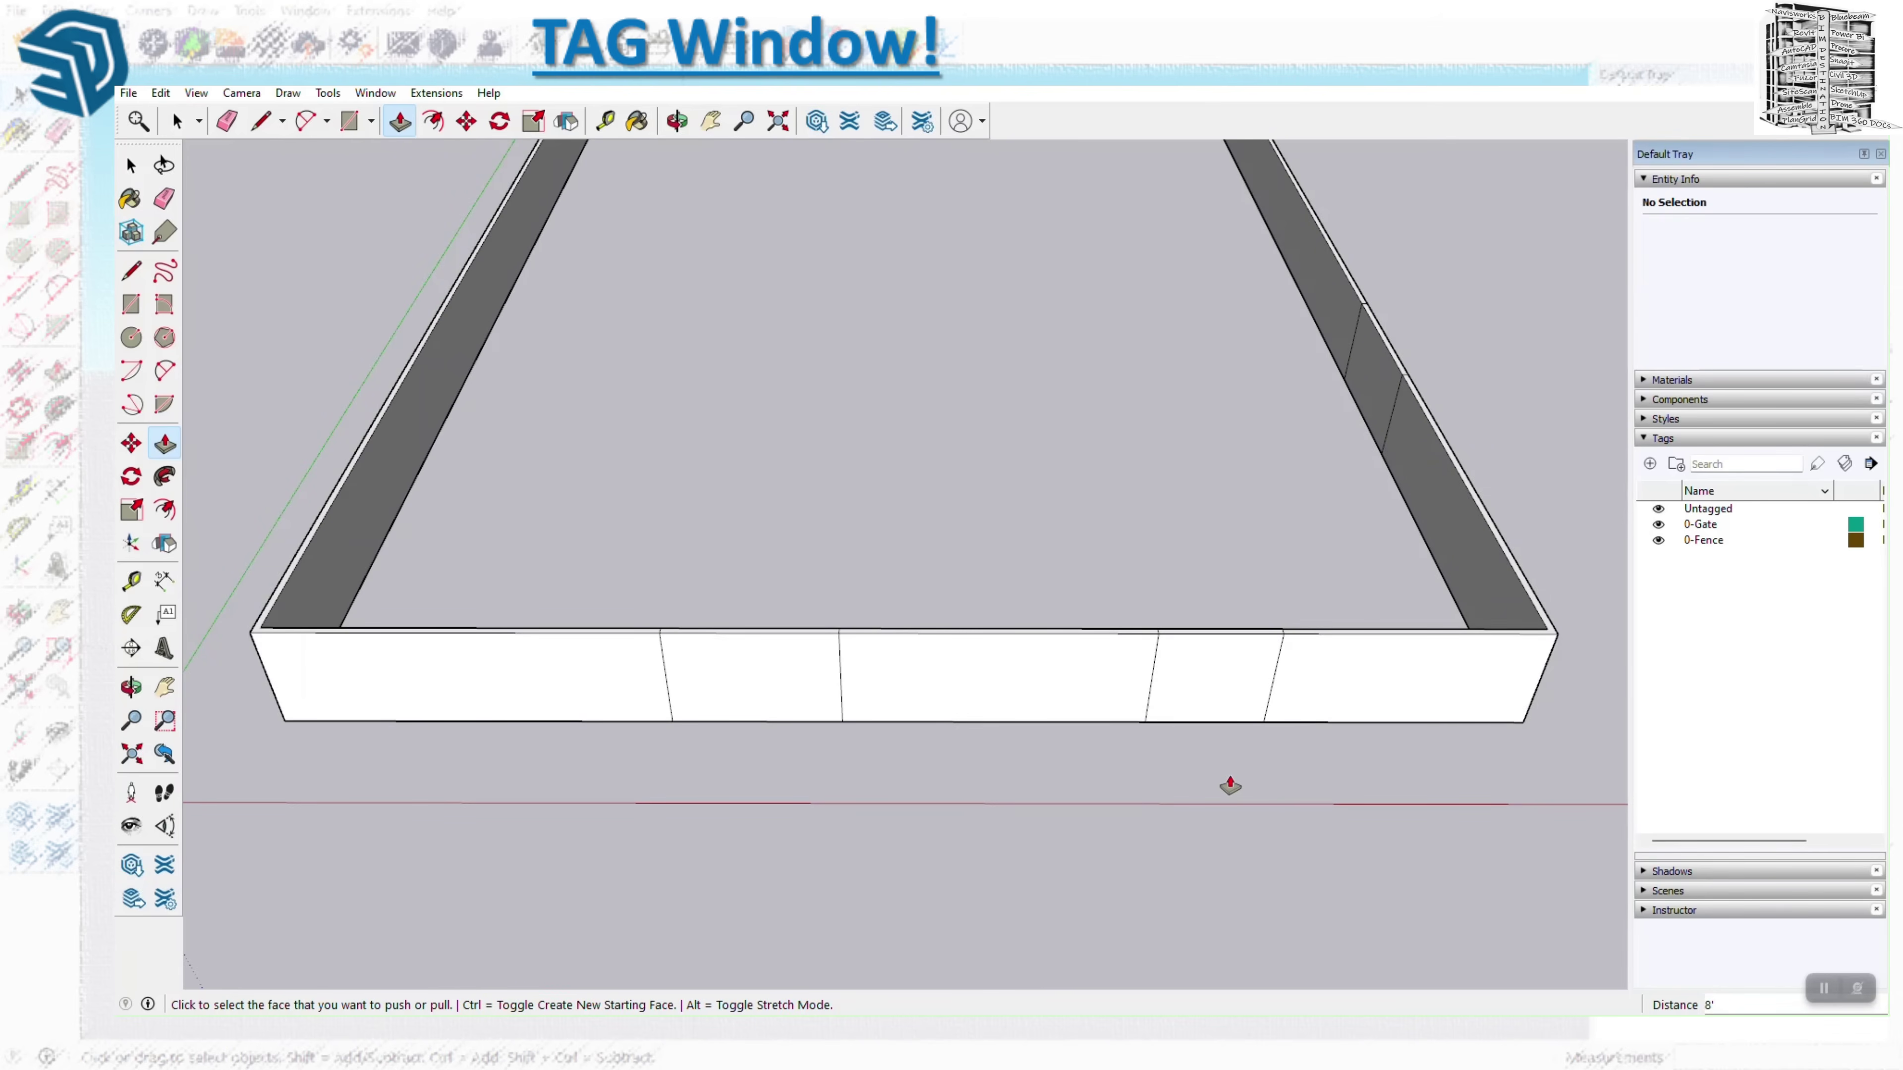
Hide the 0-Gate tag and toggle the visibility of the 0-Fence tag.
scroll(1352, 872, "down", 3)
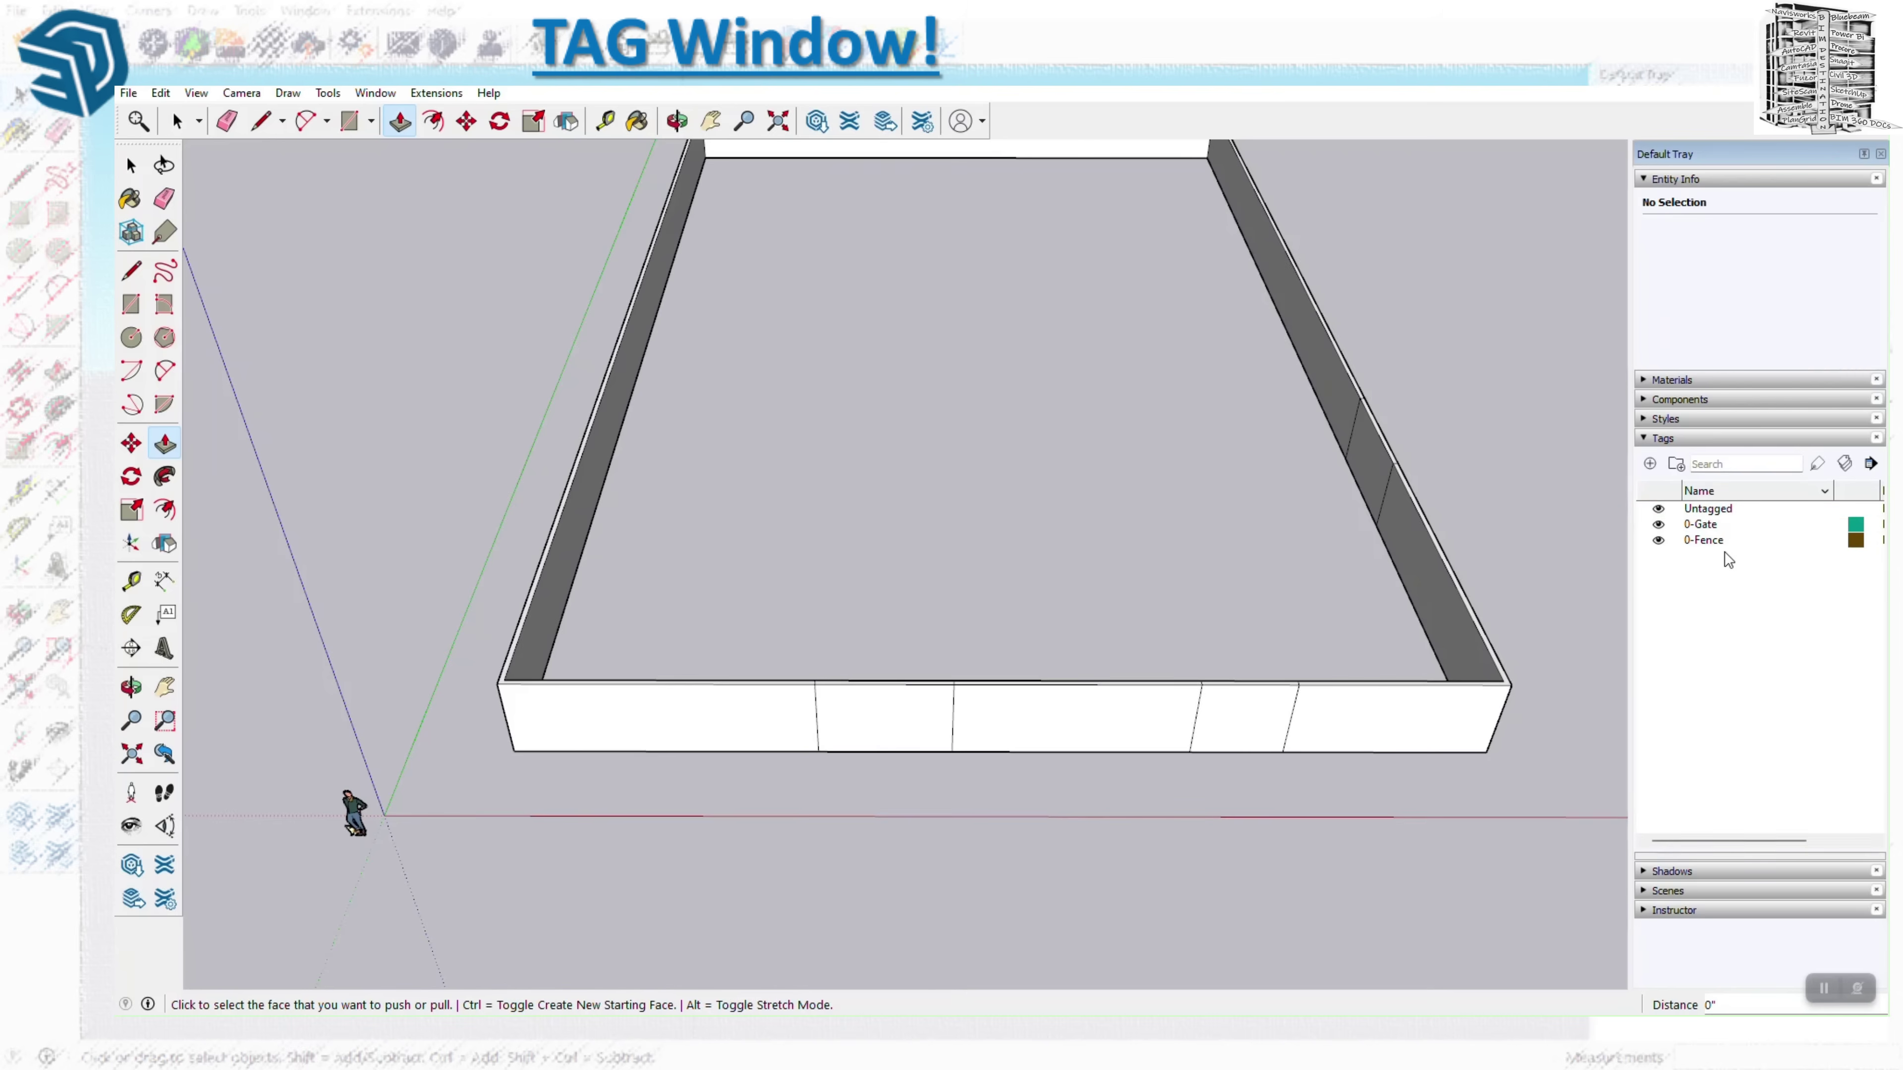
left_click(1659, 524)
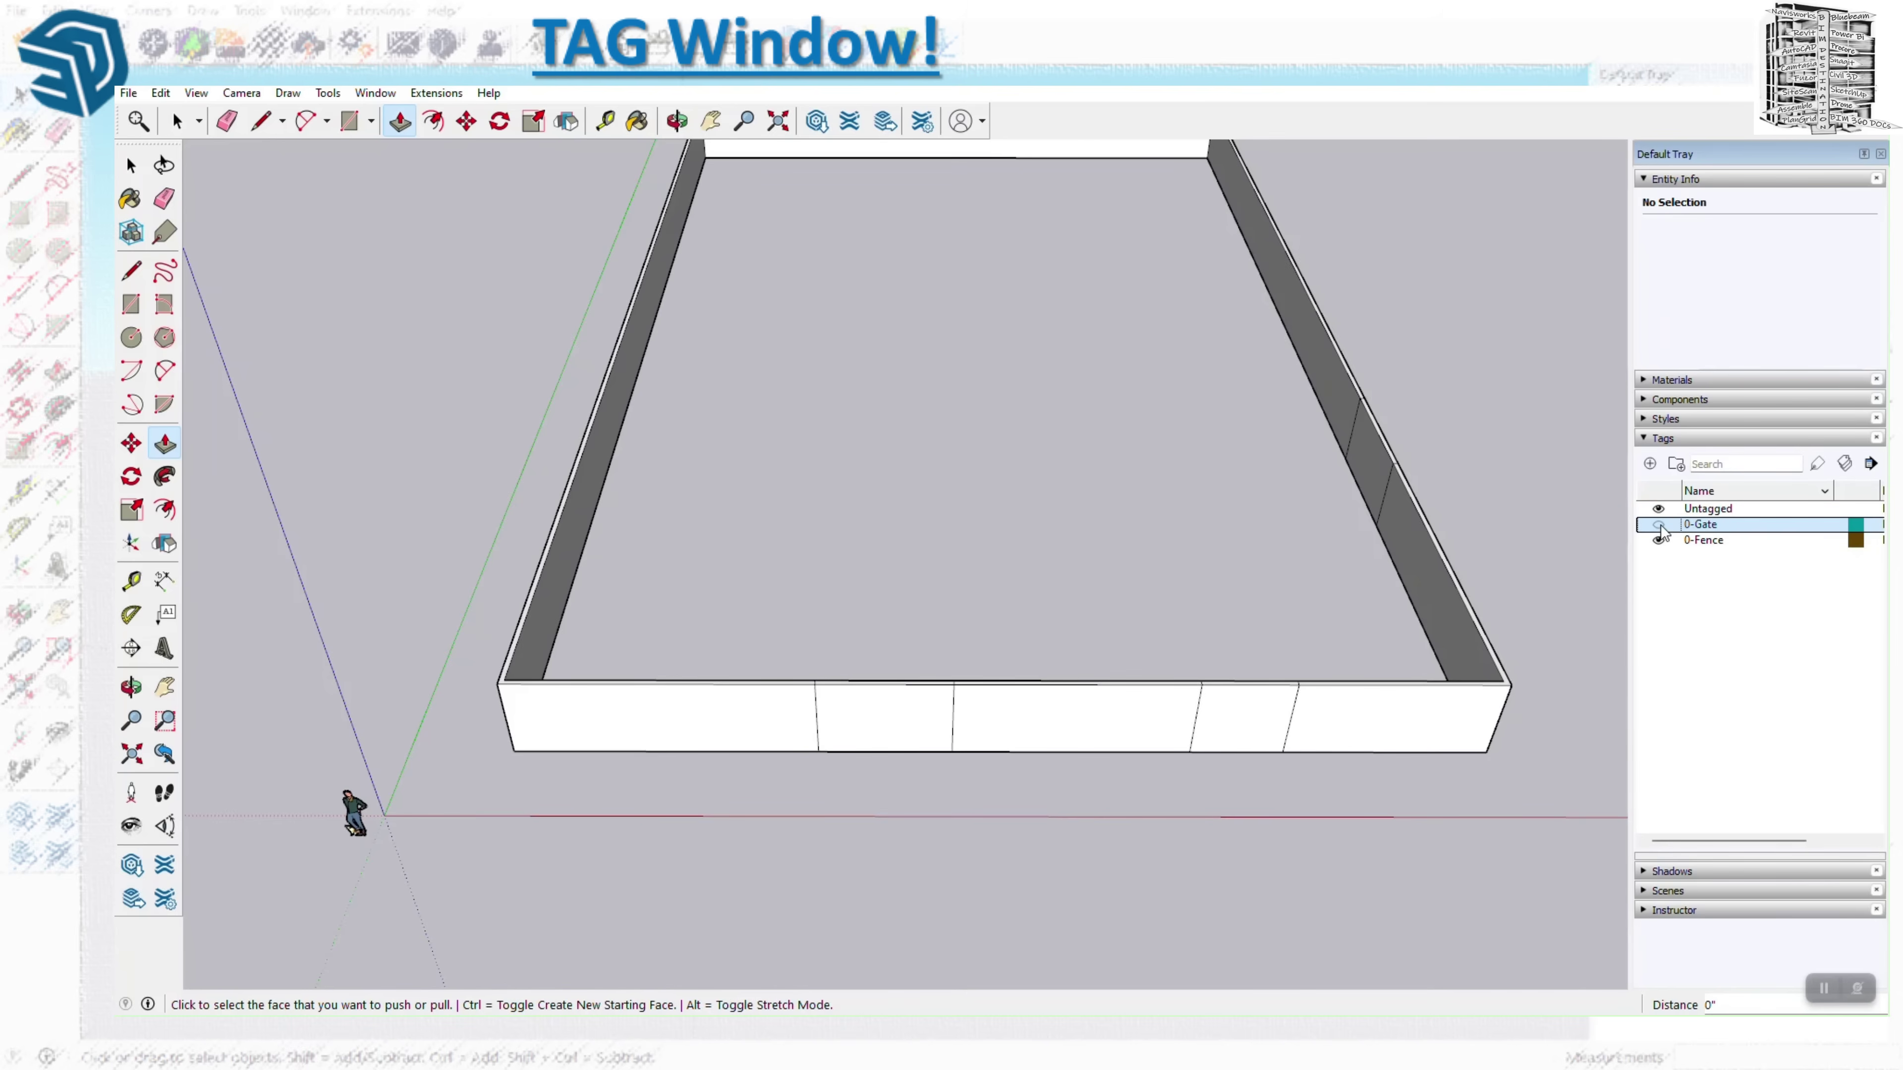
left_click(1658, 541)
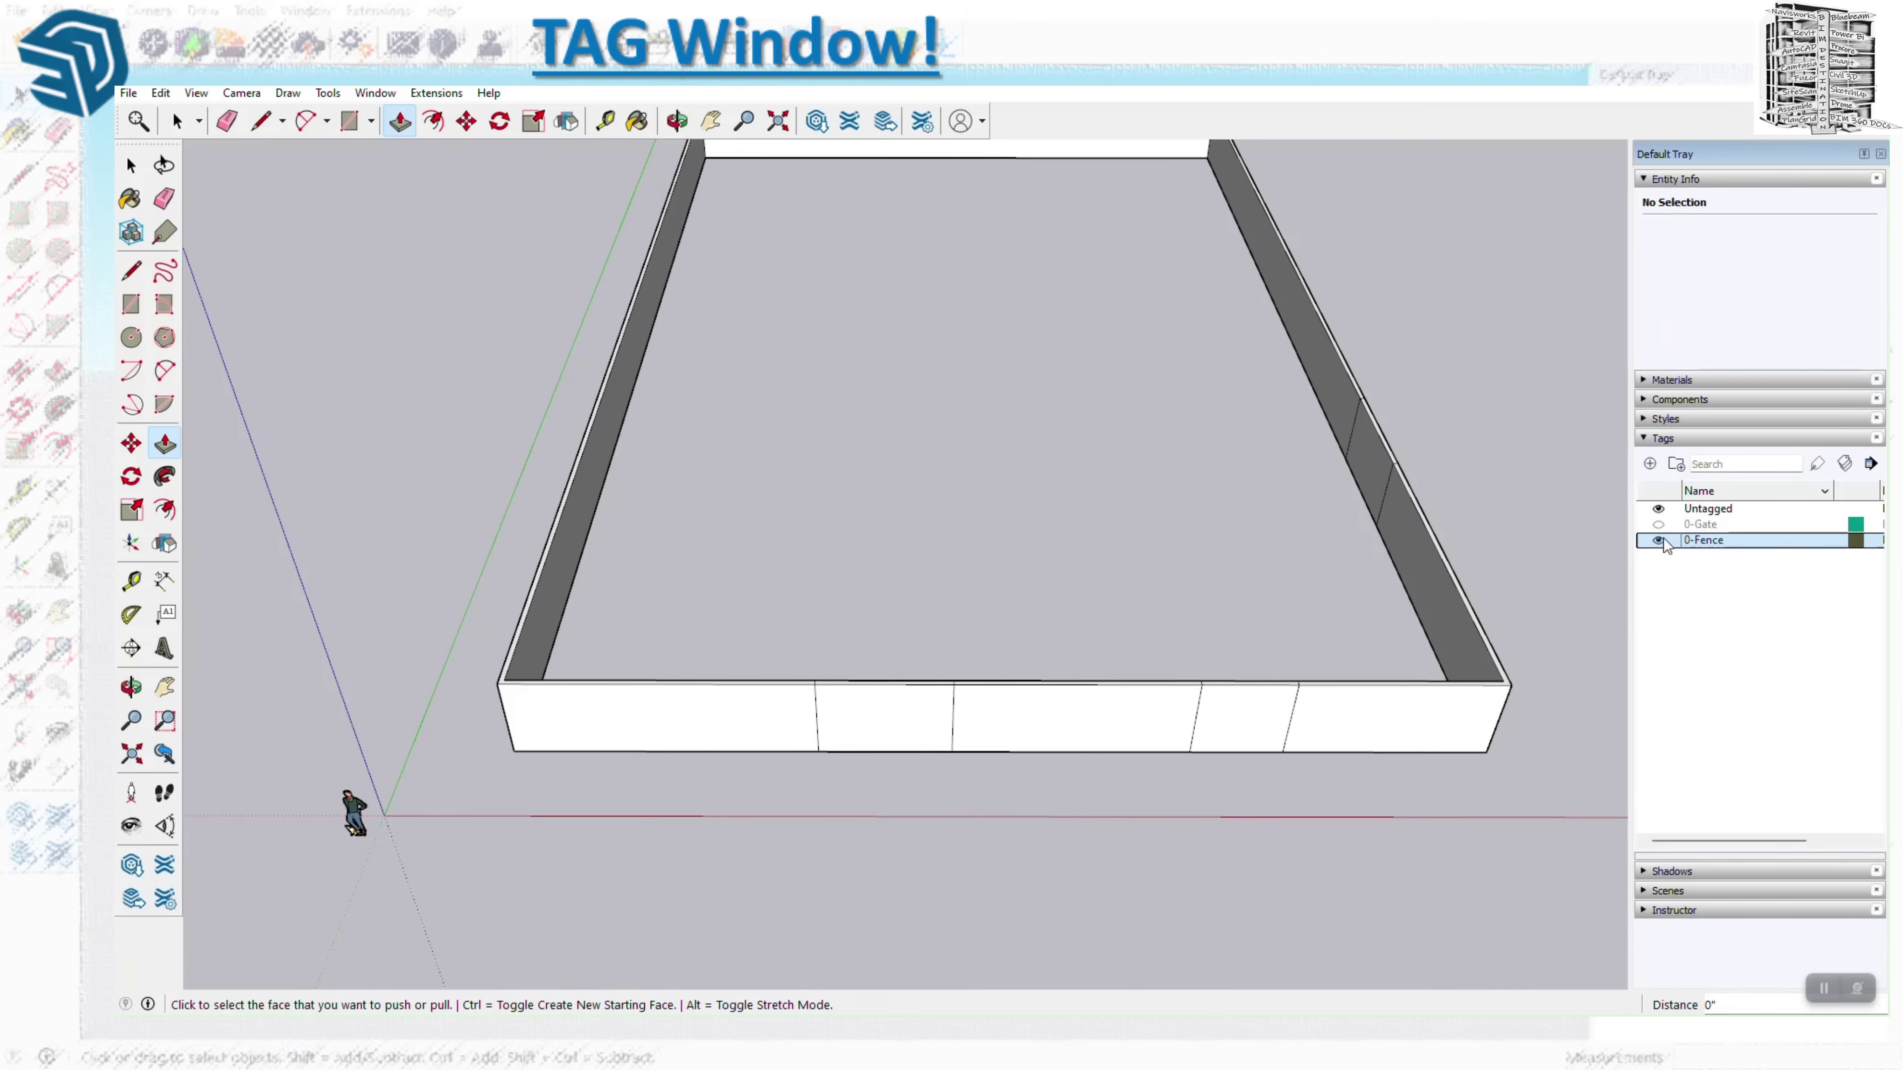
Show the 0-Gate tag and toggle 0-Fence, finishing with both tags hidden.
left_click(1658, 525)
left_click(1659, 541)
left_click(1659, 541)
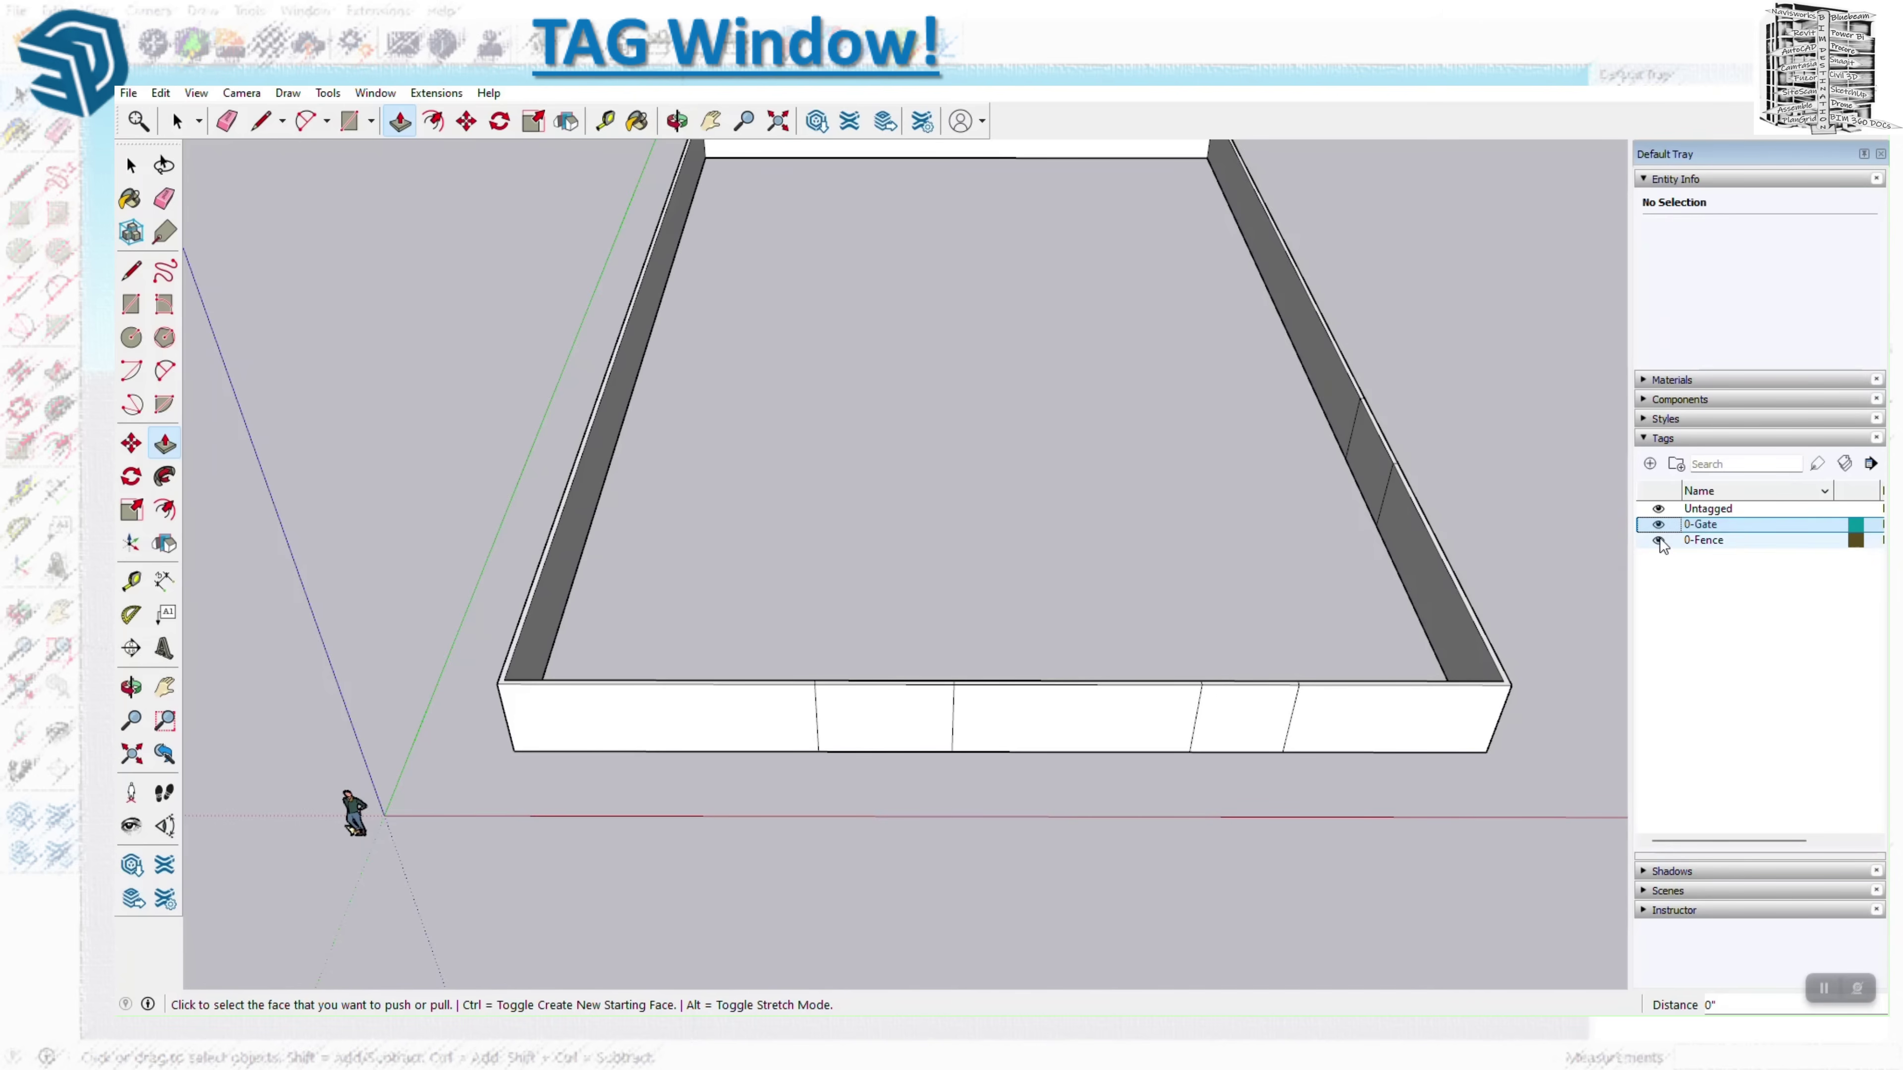
left_click(1659, 541)
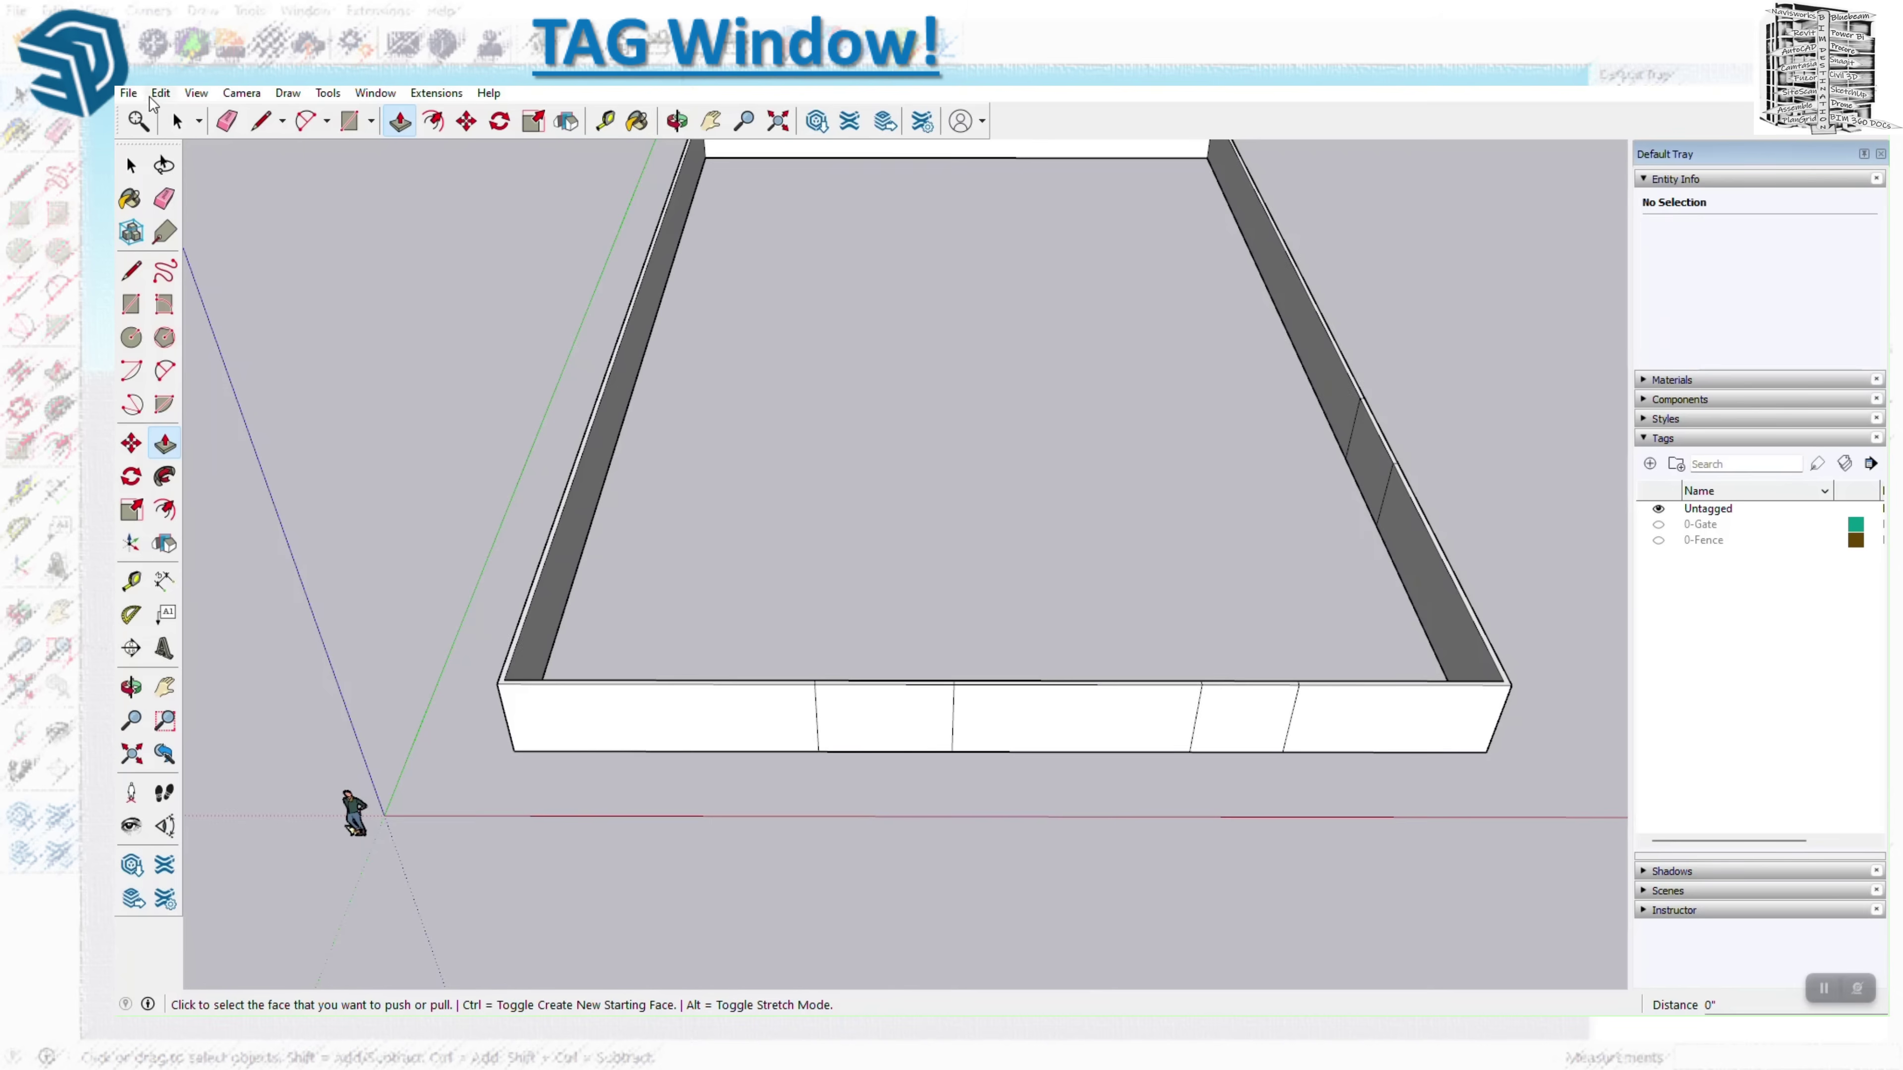
Undo back to the ungrouped flat fence outline and select the long perimeter fence section with its edges.
key("space")
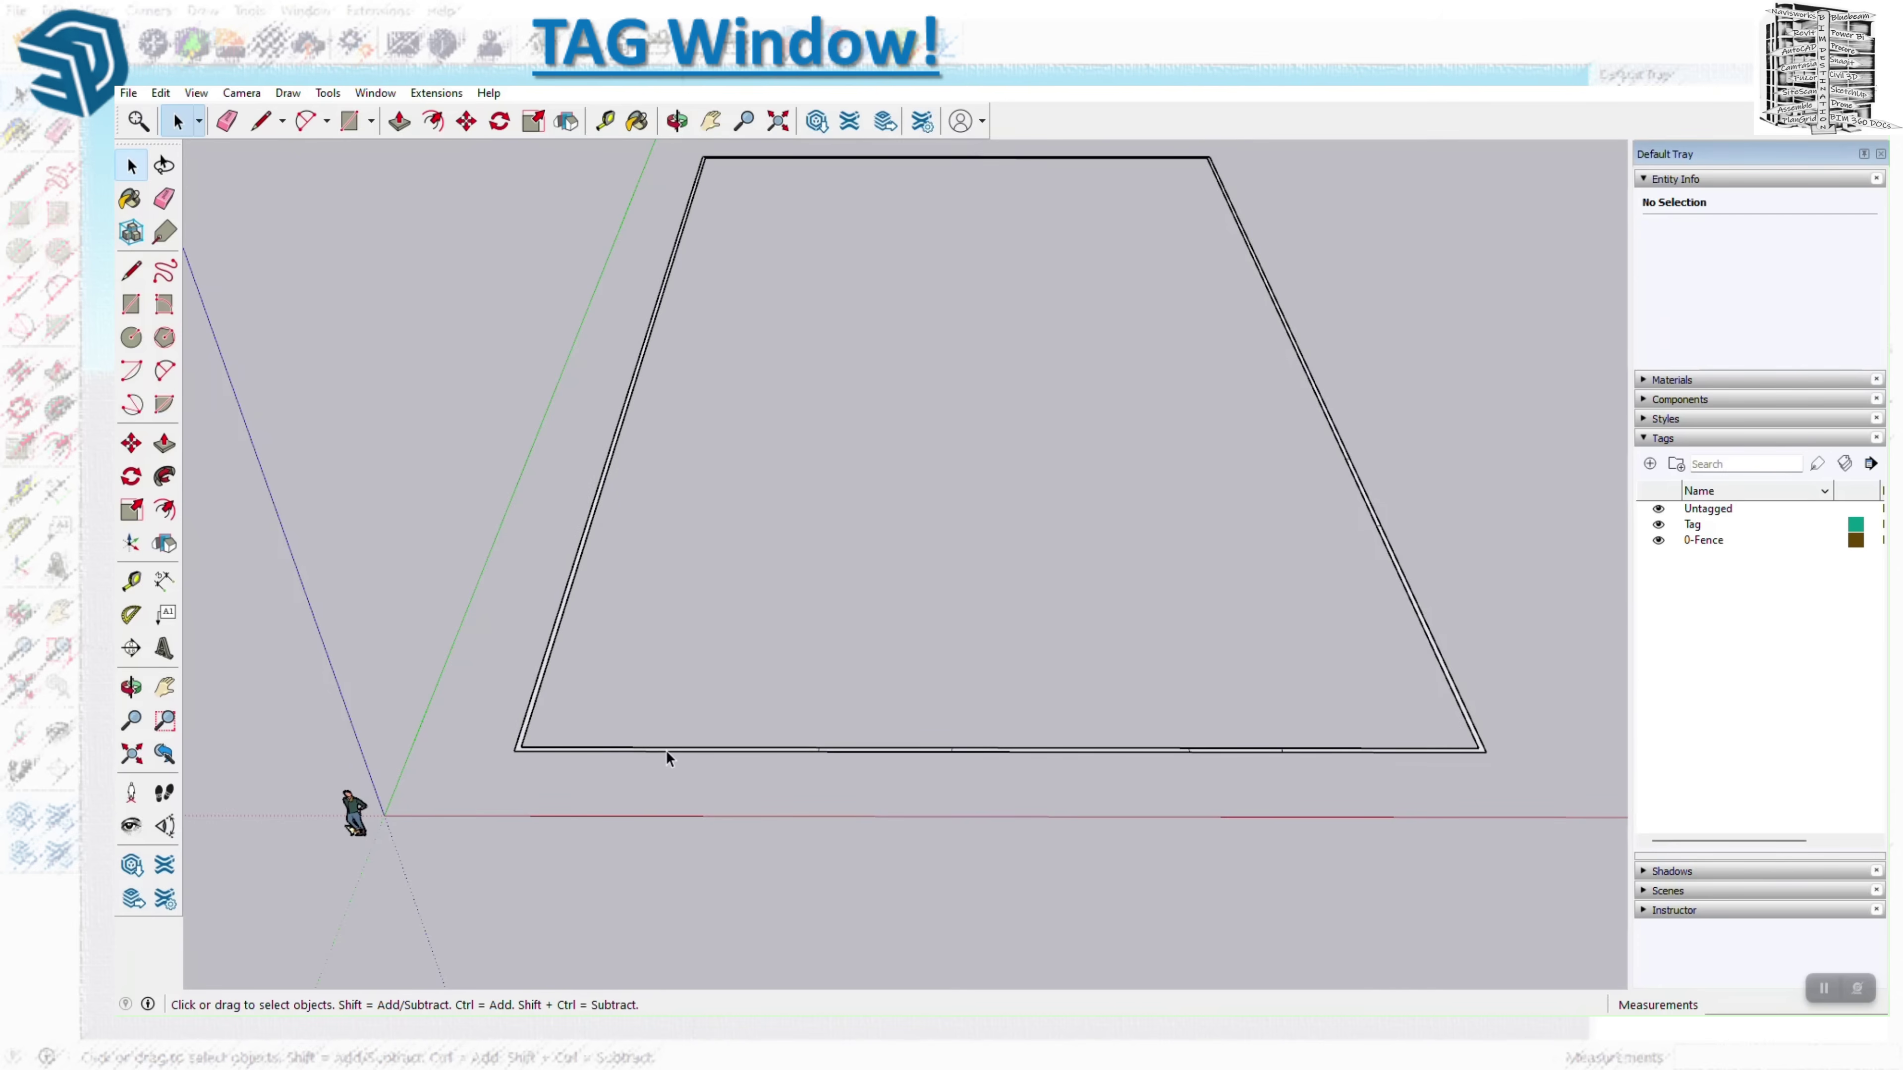
scroll(666, 749, "up", 4)
left_click(682, 749)
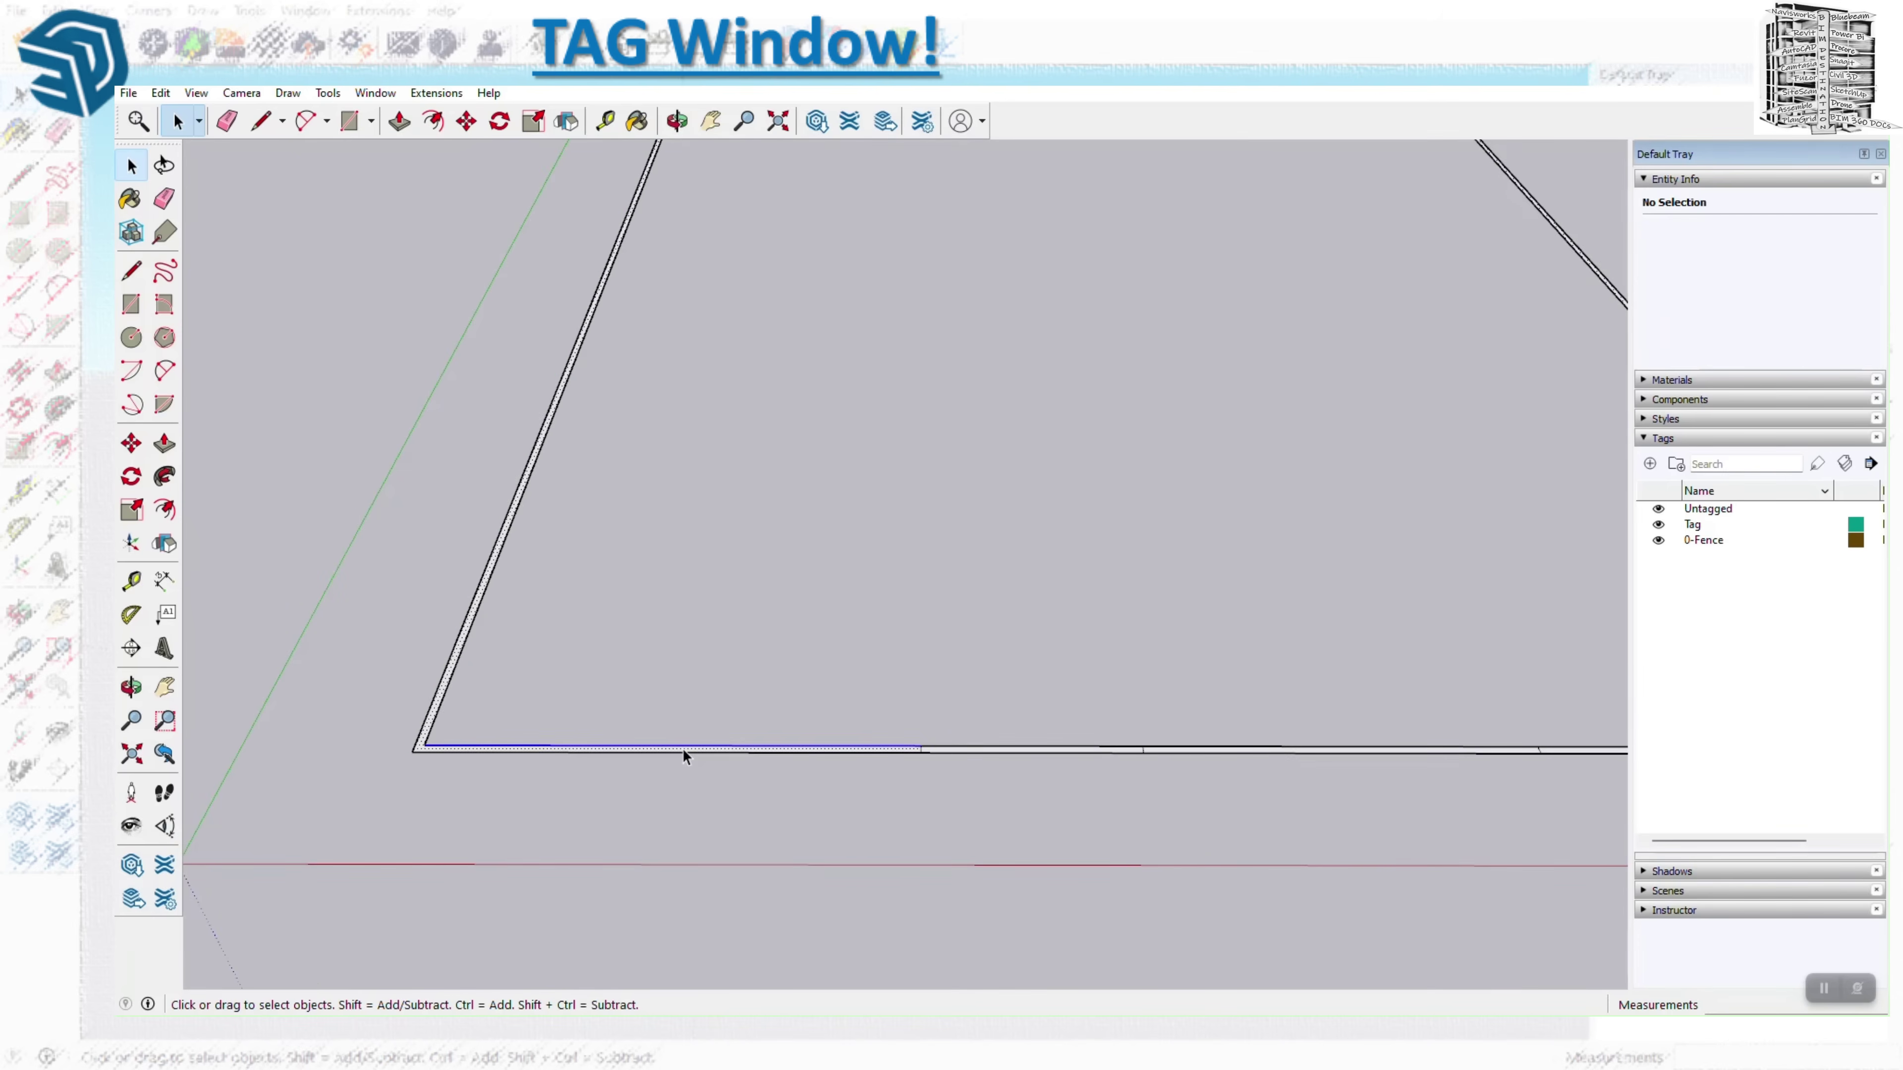
left_click(435, 720)
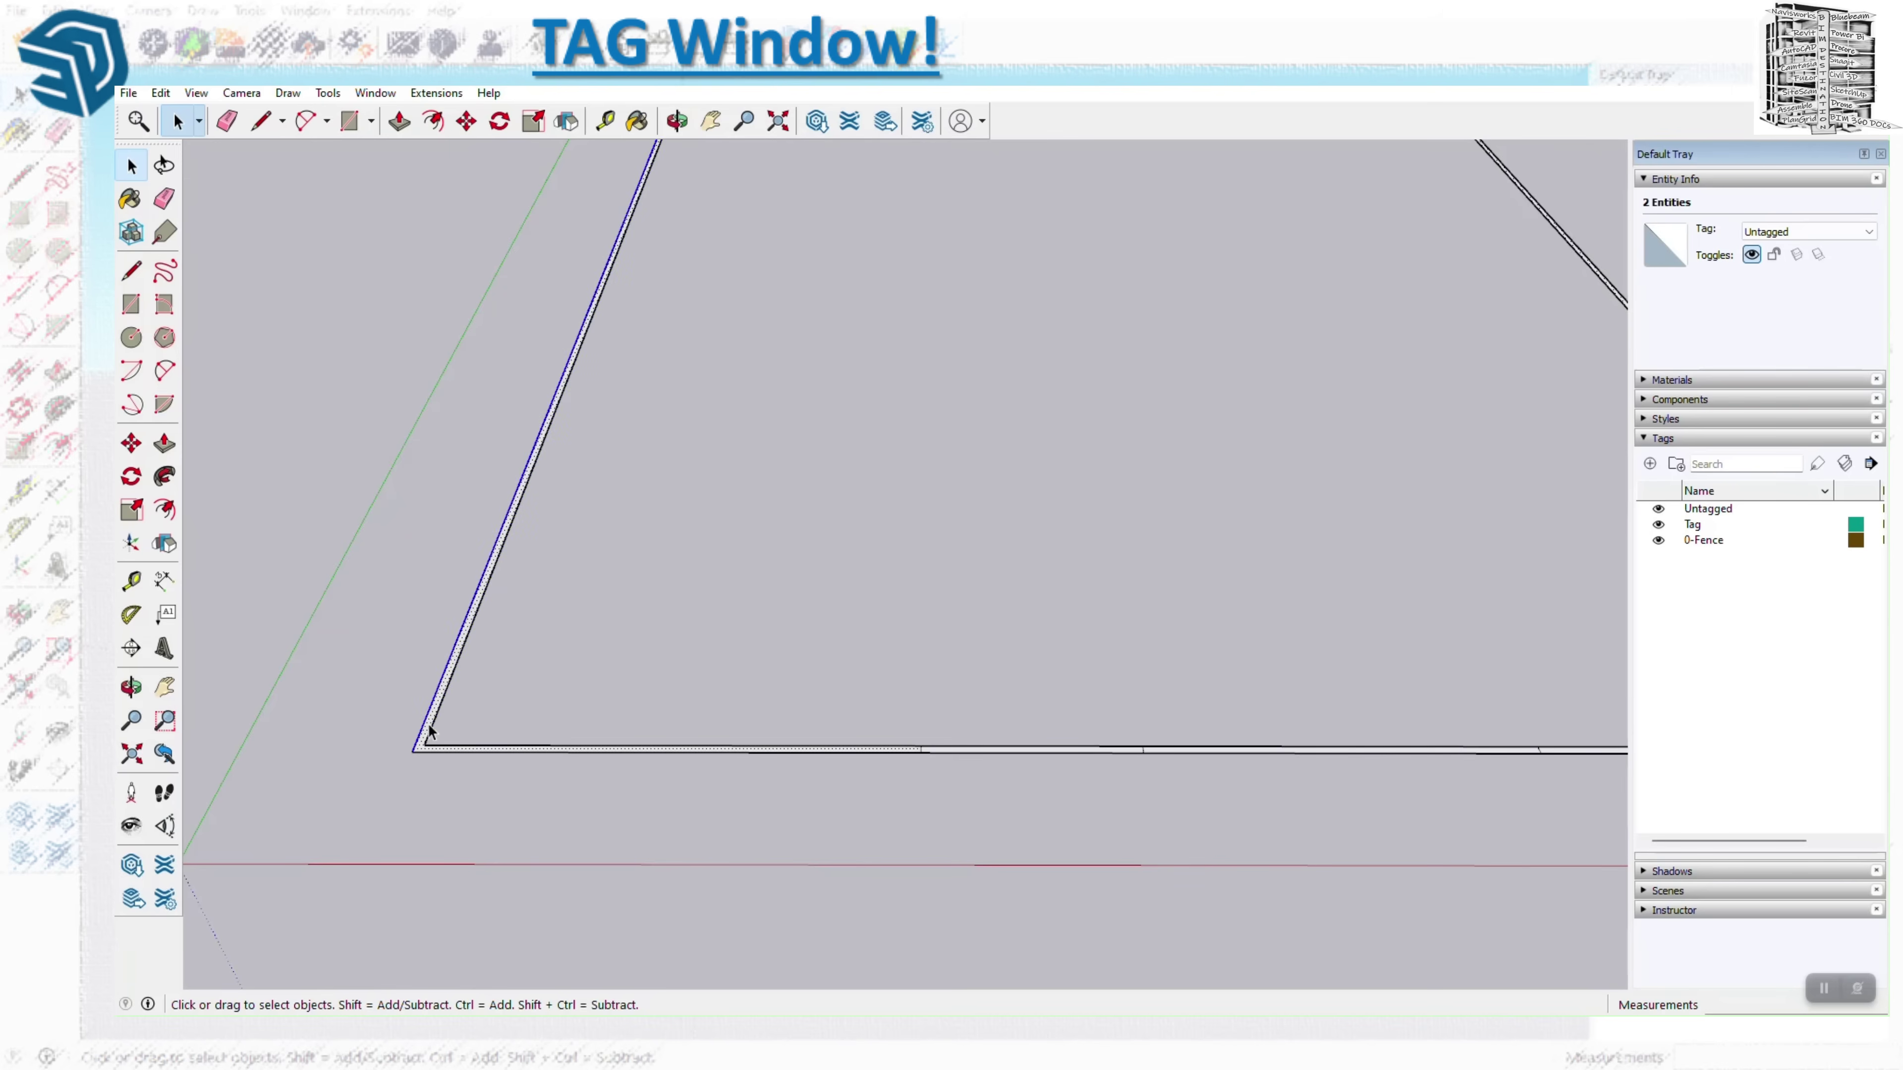
scroll(431, 739, "up", 3)
triple_click(471, 765)
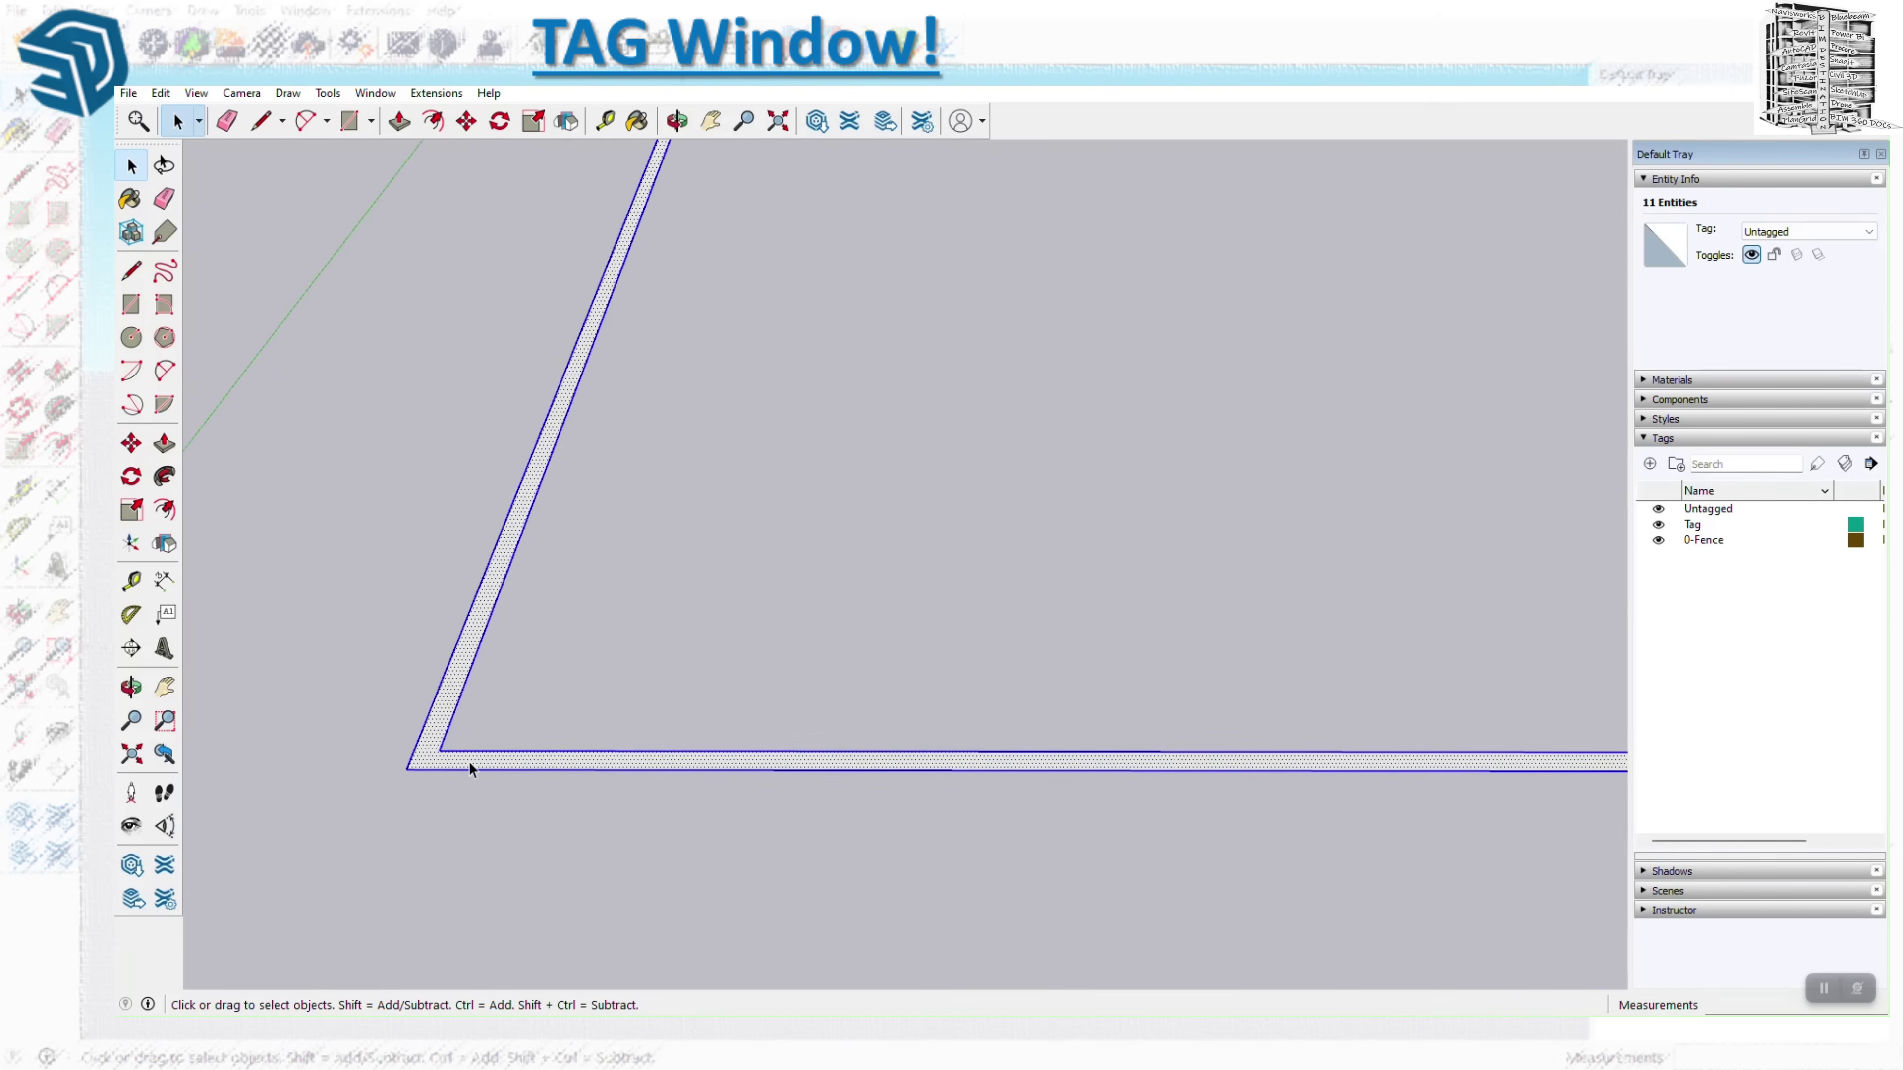
Add the fence section between the two front gates and the right corner fence section, with their edges, to the selection.
scroll(517, 766, "down", 2)
scroll(540, 767, "down", 2)
scroll(1506, 787, "up", 3)
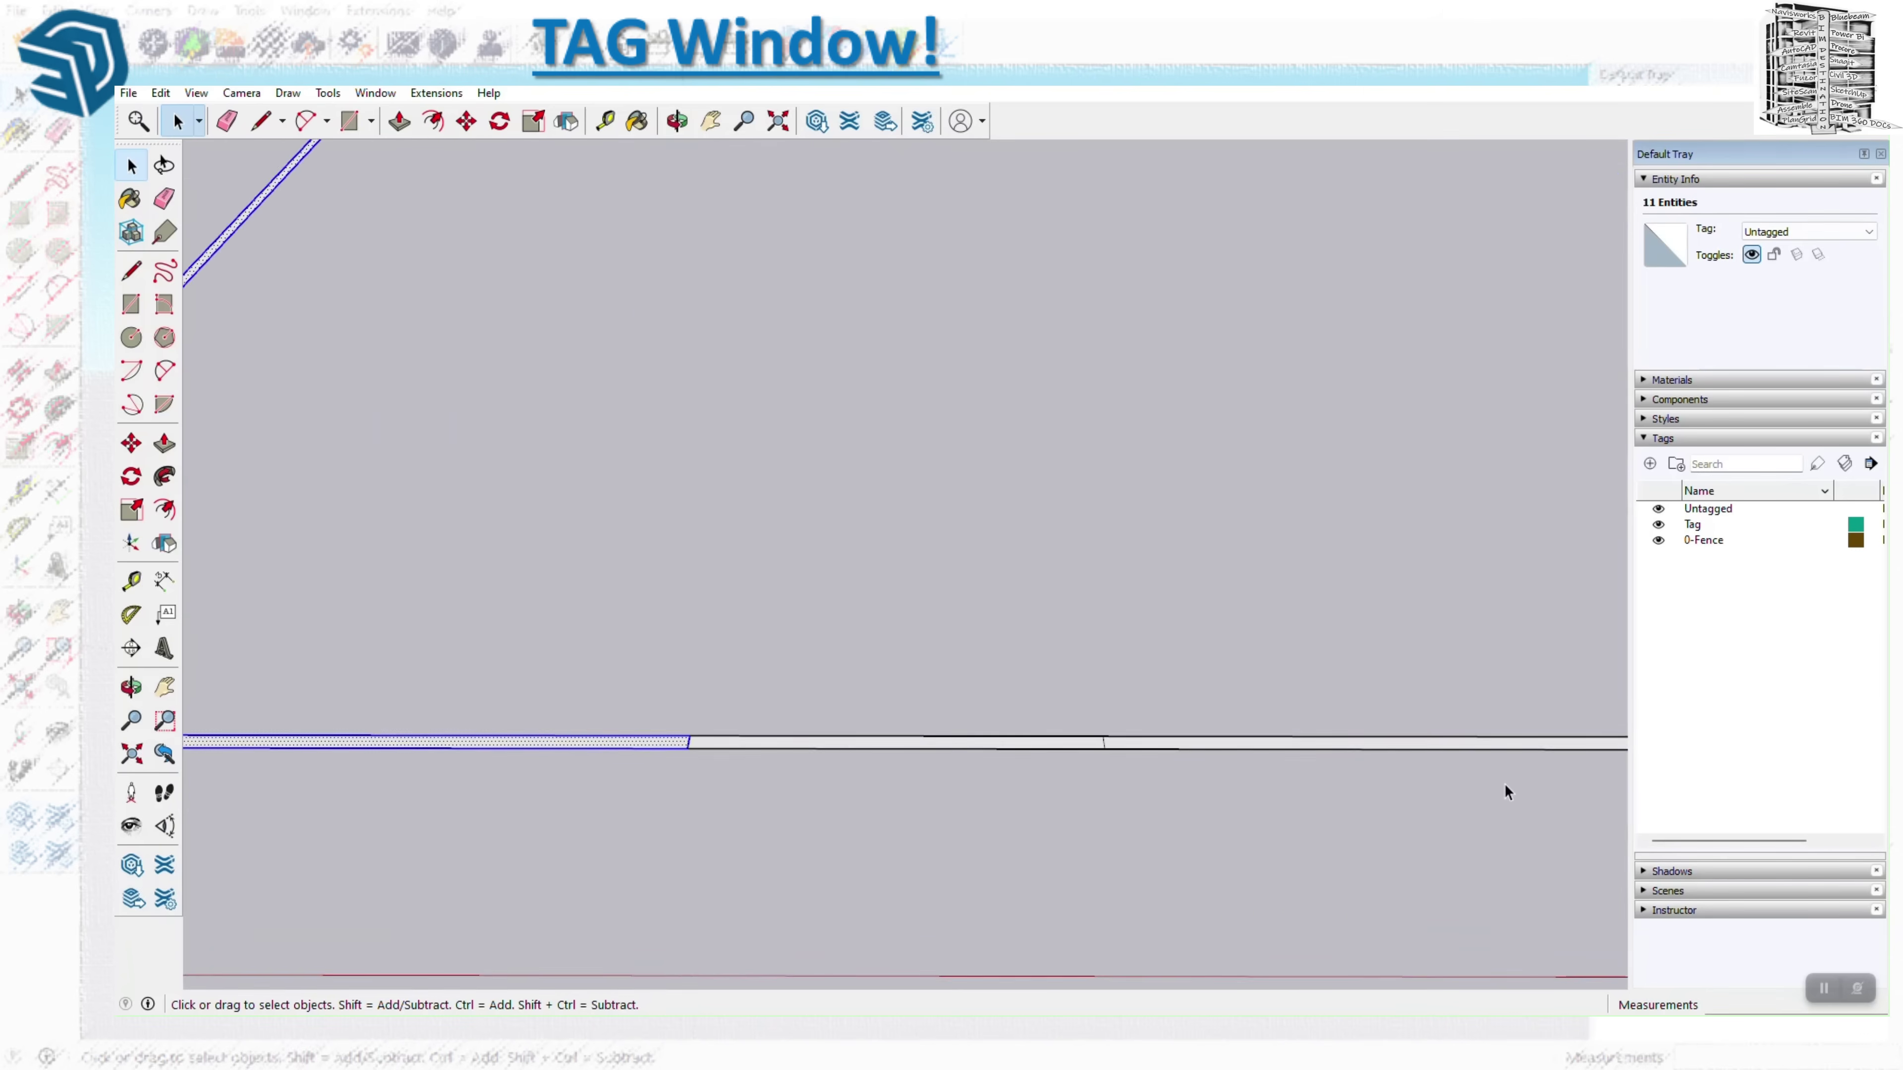
double_click(1316, 750, "ctrl")
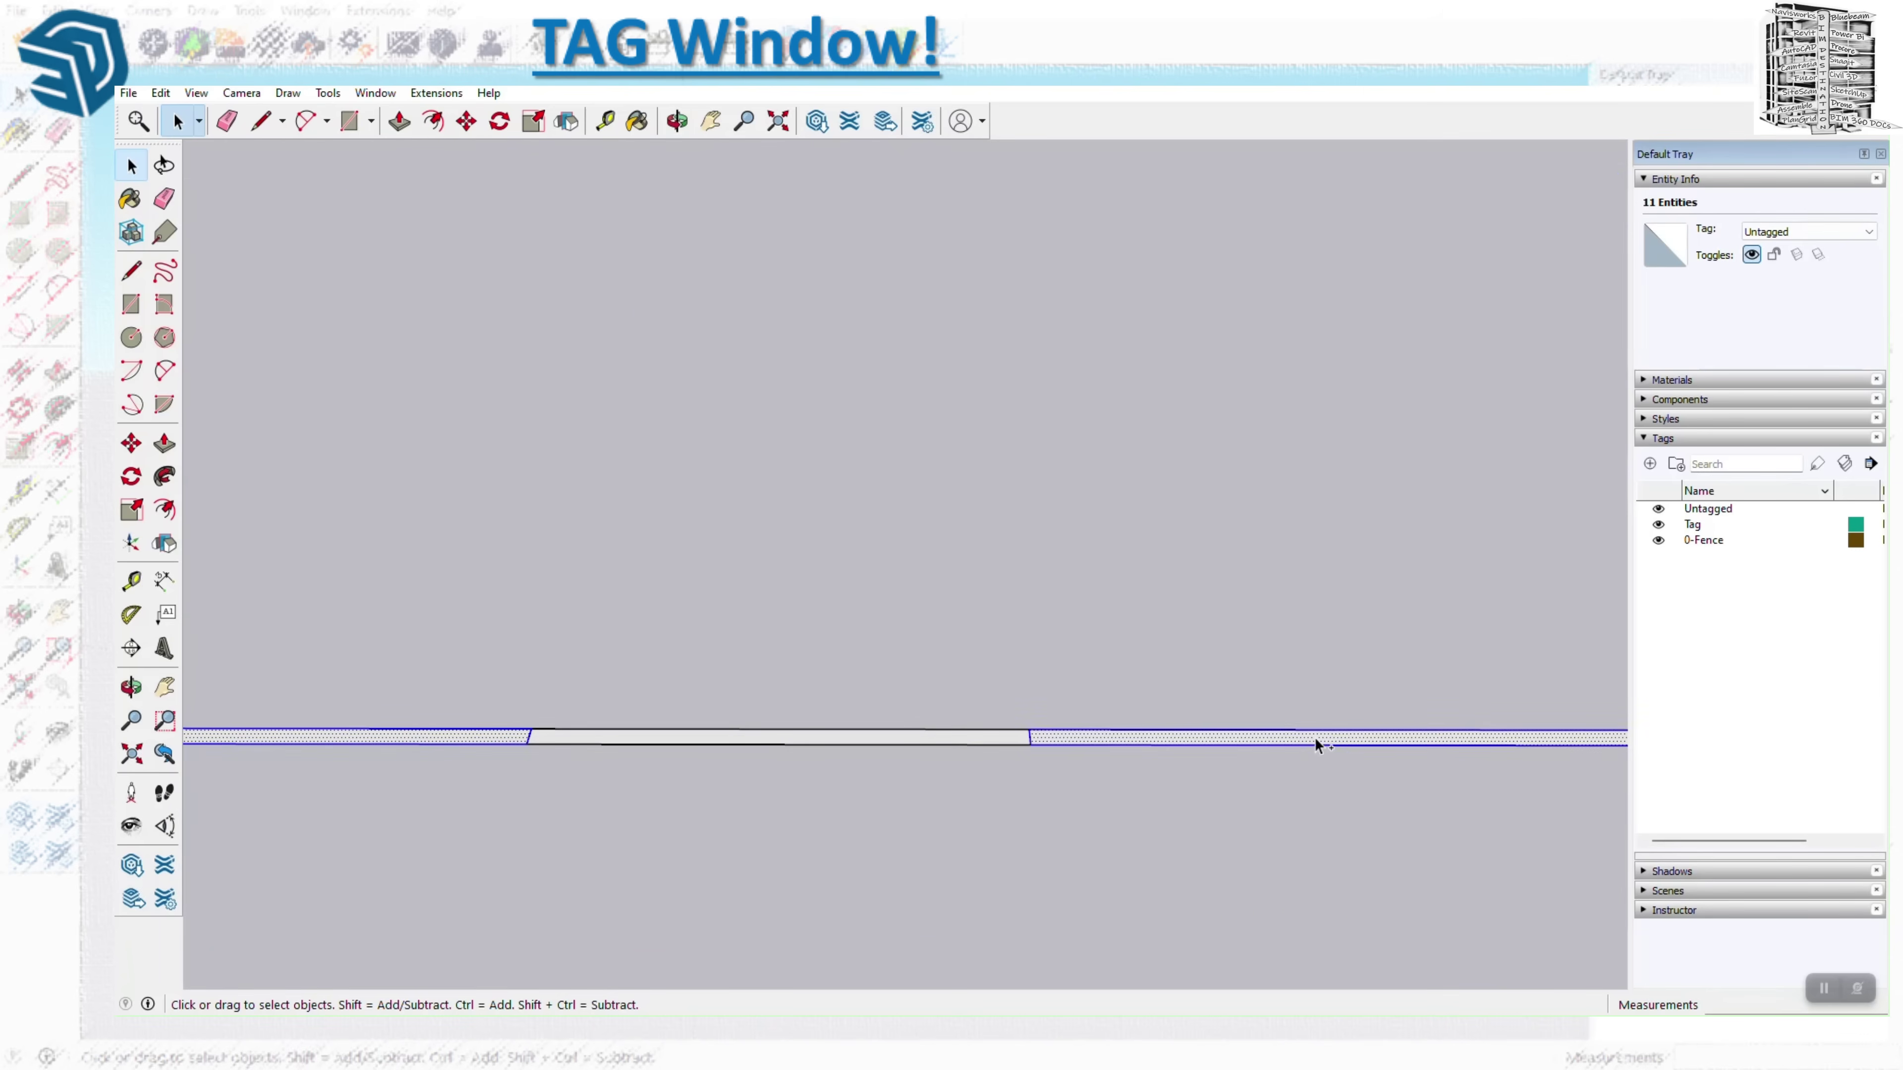
scroll(423, 832, "down", 3)
scroll(1473, 853, "up", 3)
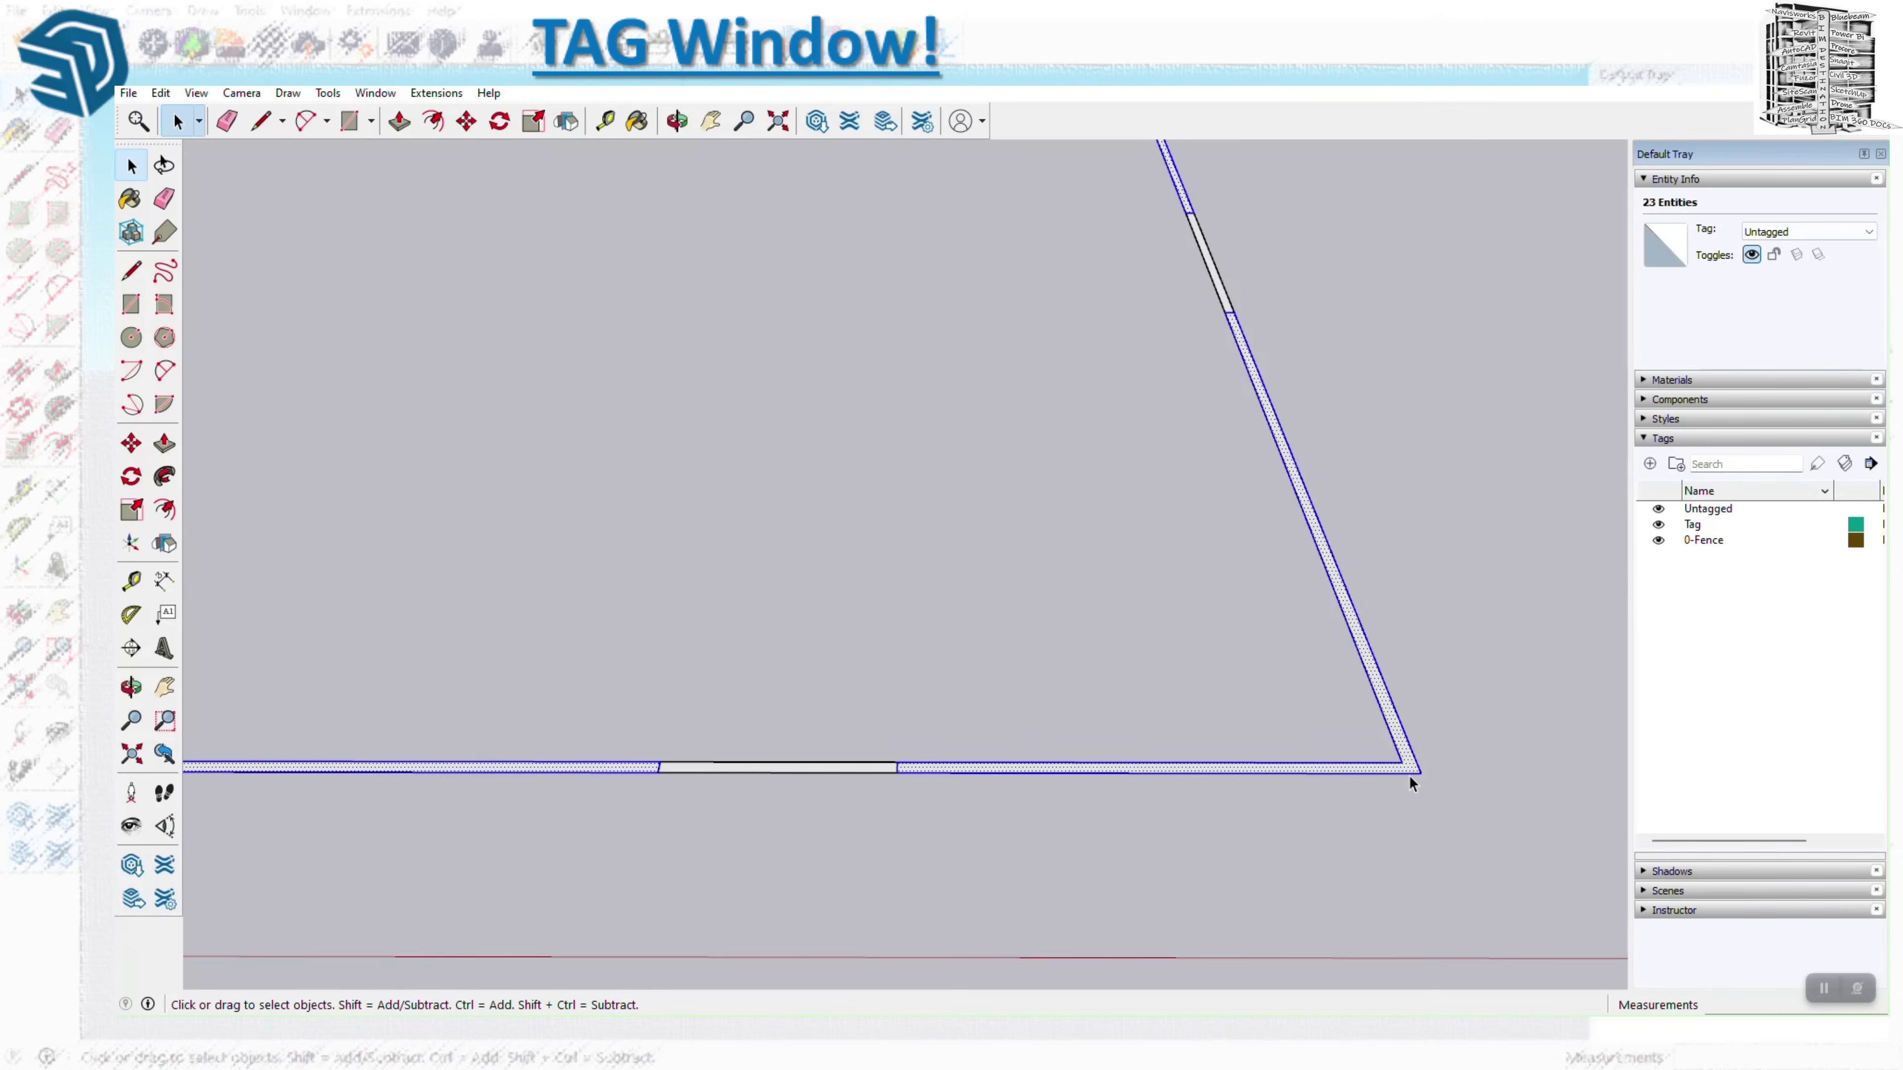
scroll(1409, 778, "down", 4)
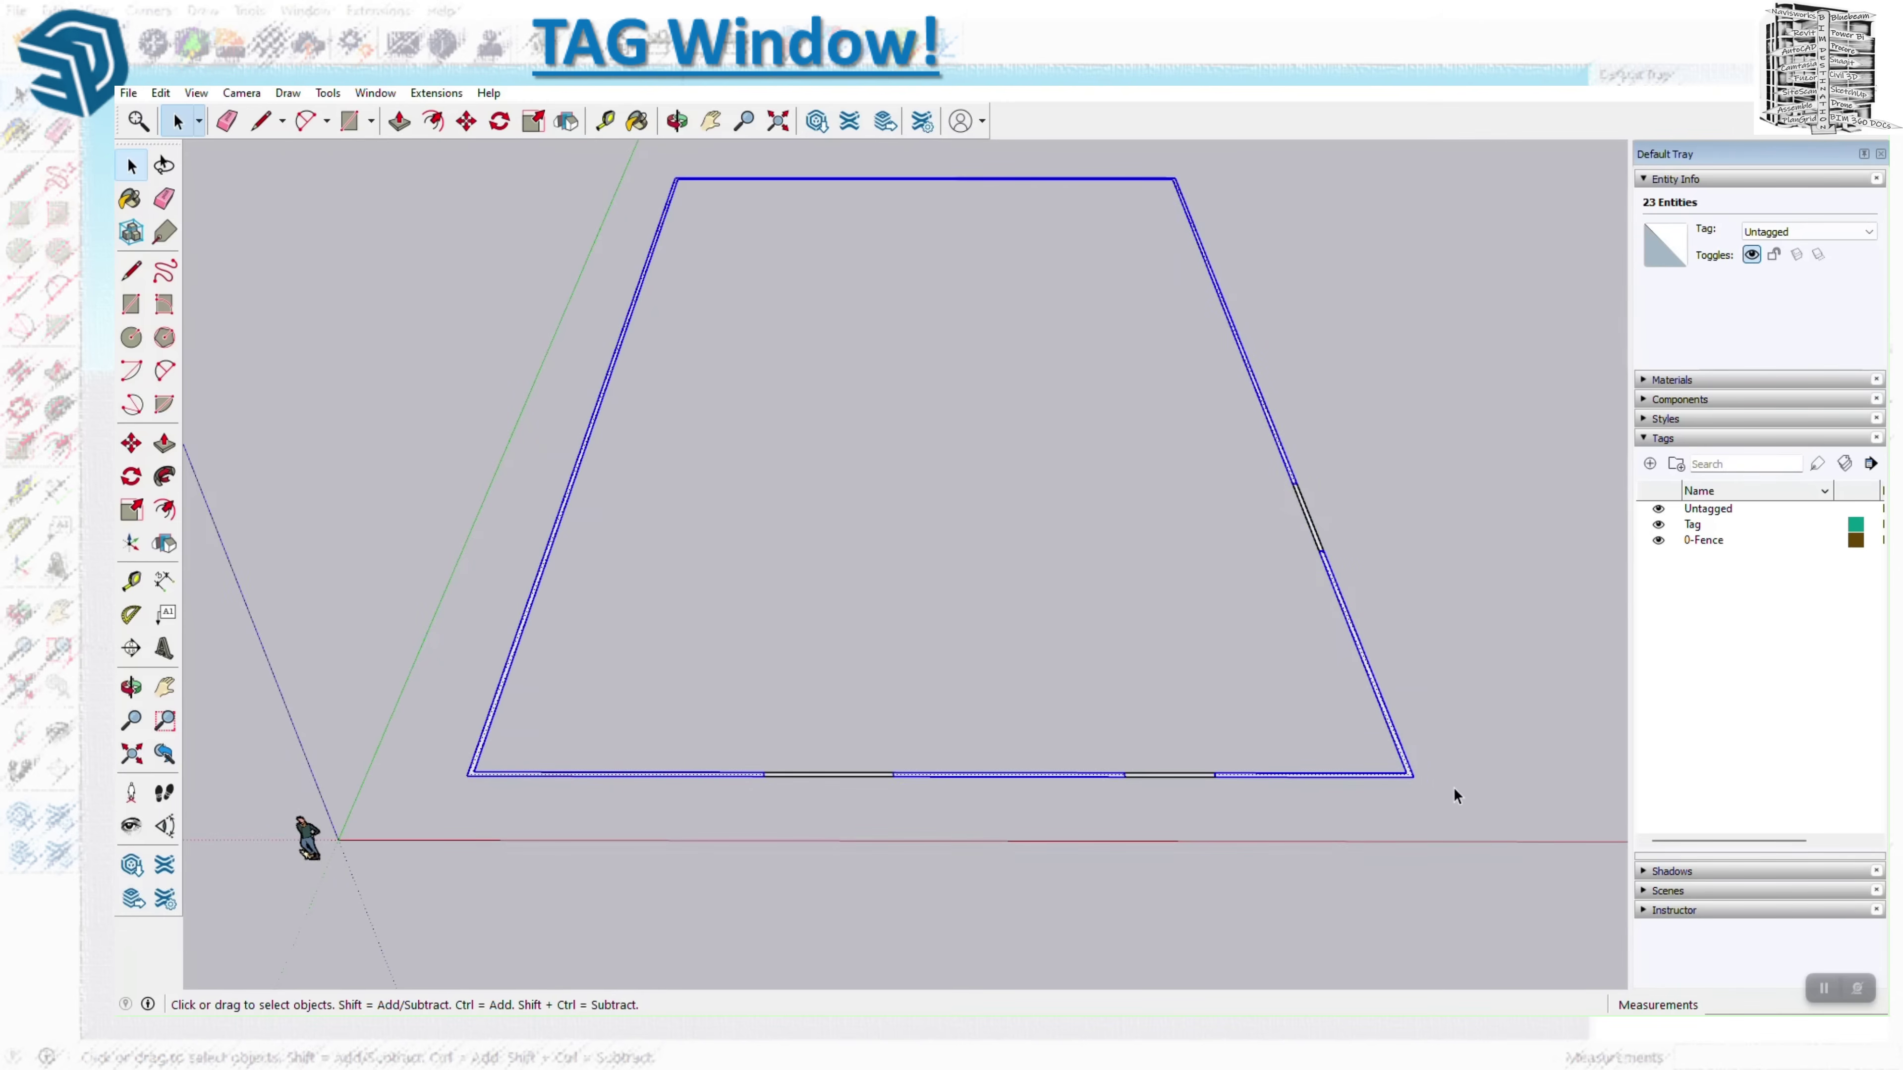
Group the selected fence sections and assign the group the 0-Fence tag.
right_click(1412, 782)
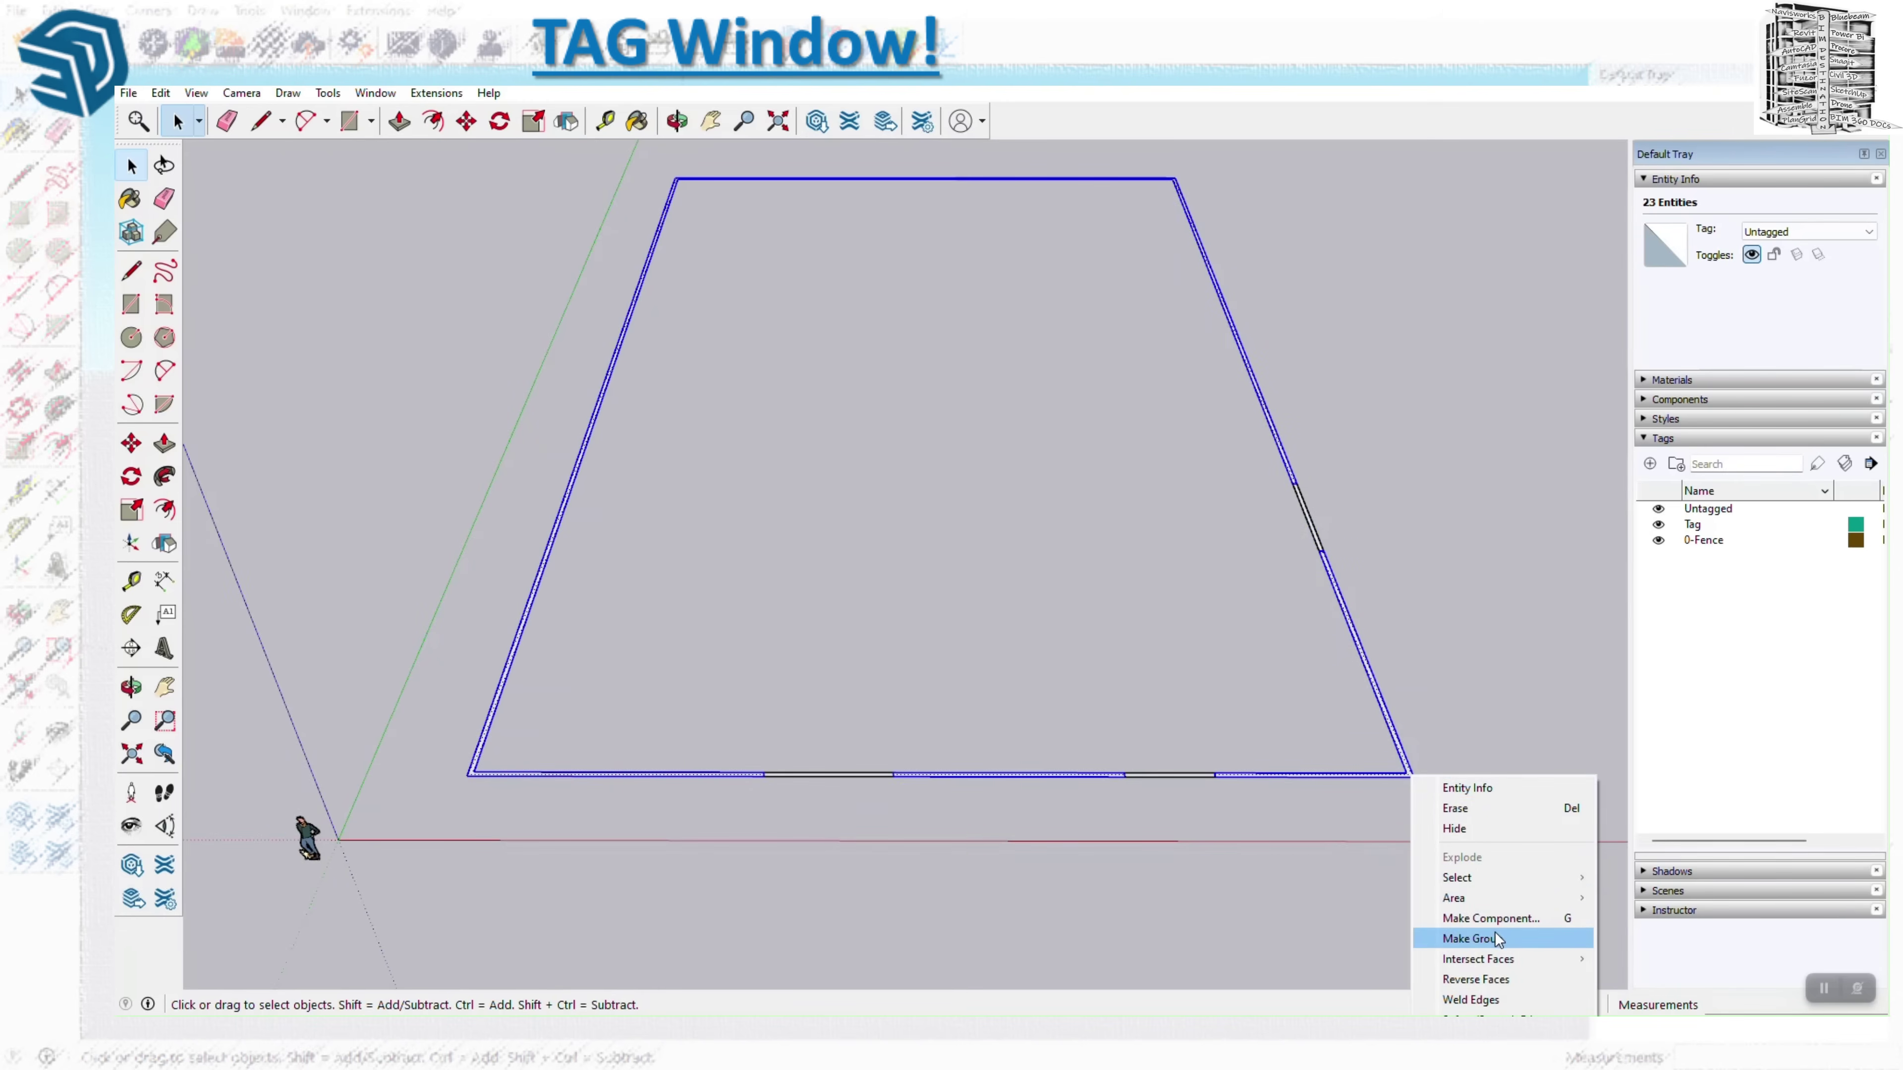
left_click(1469, 939)
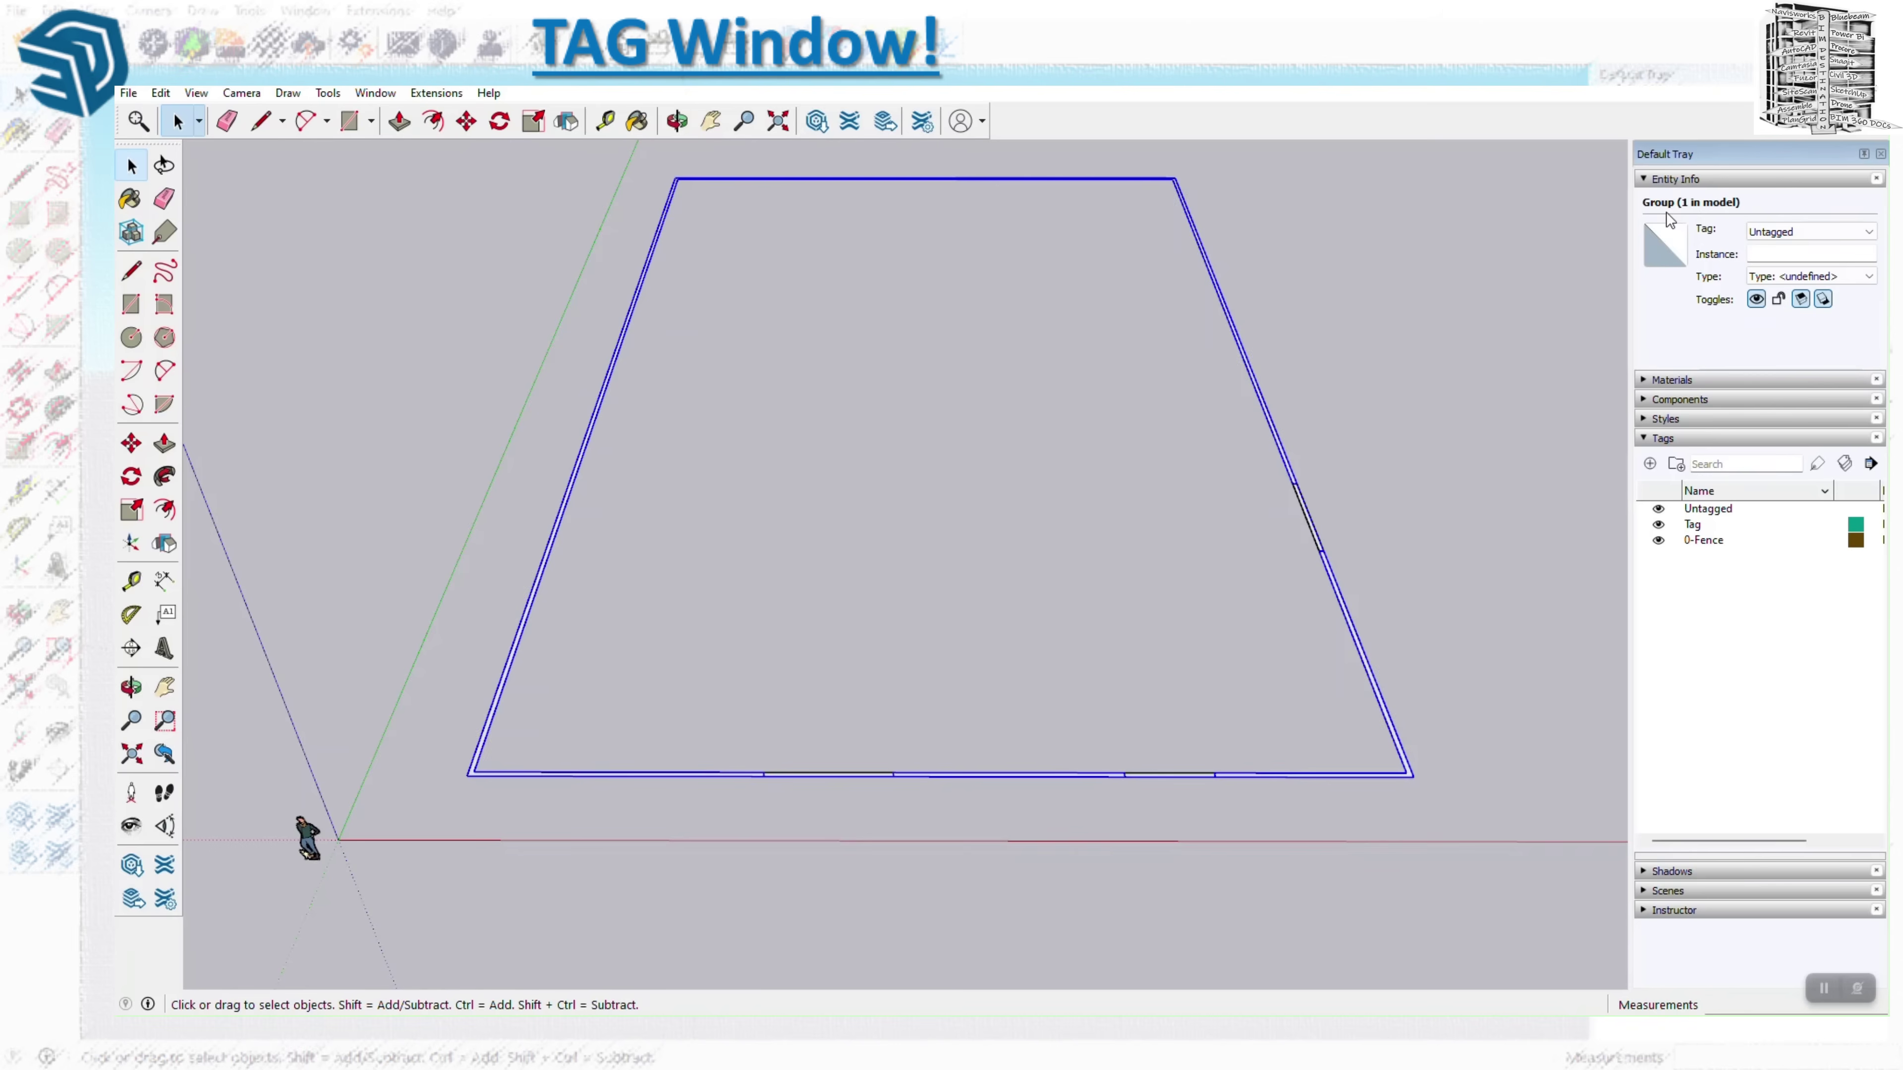
left_click(1800, 229)
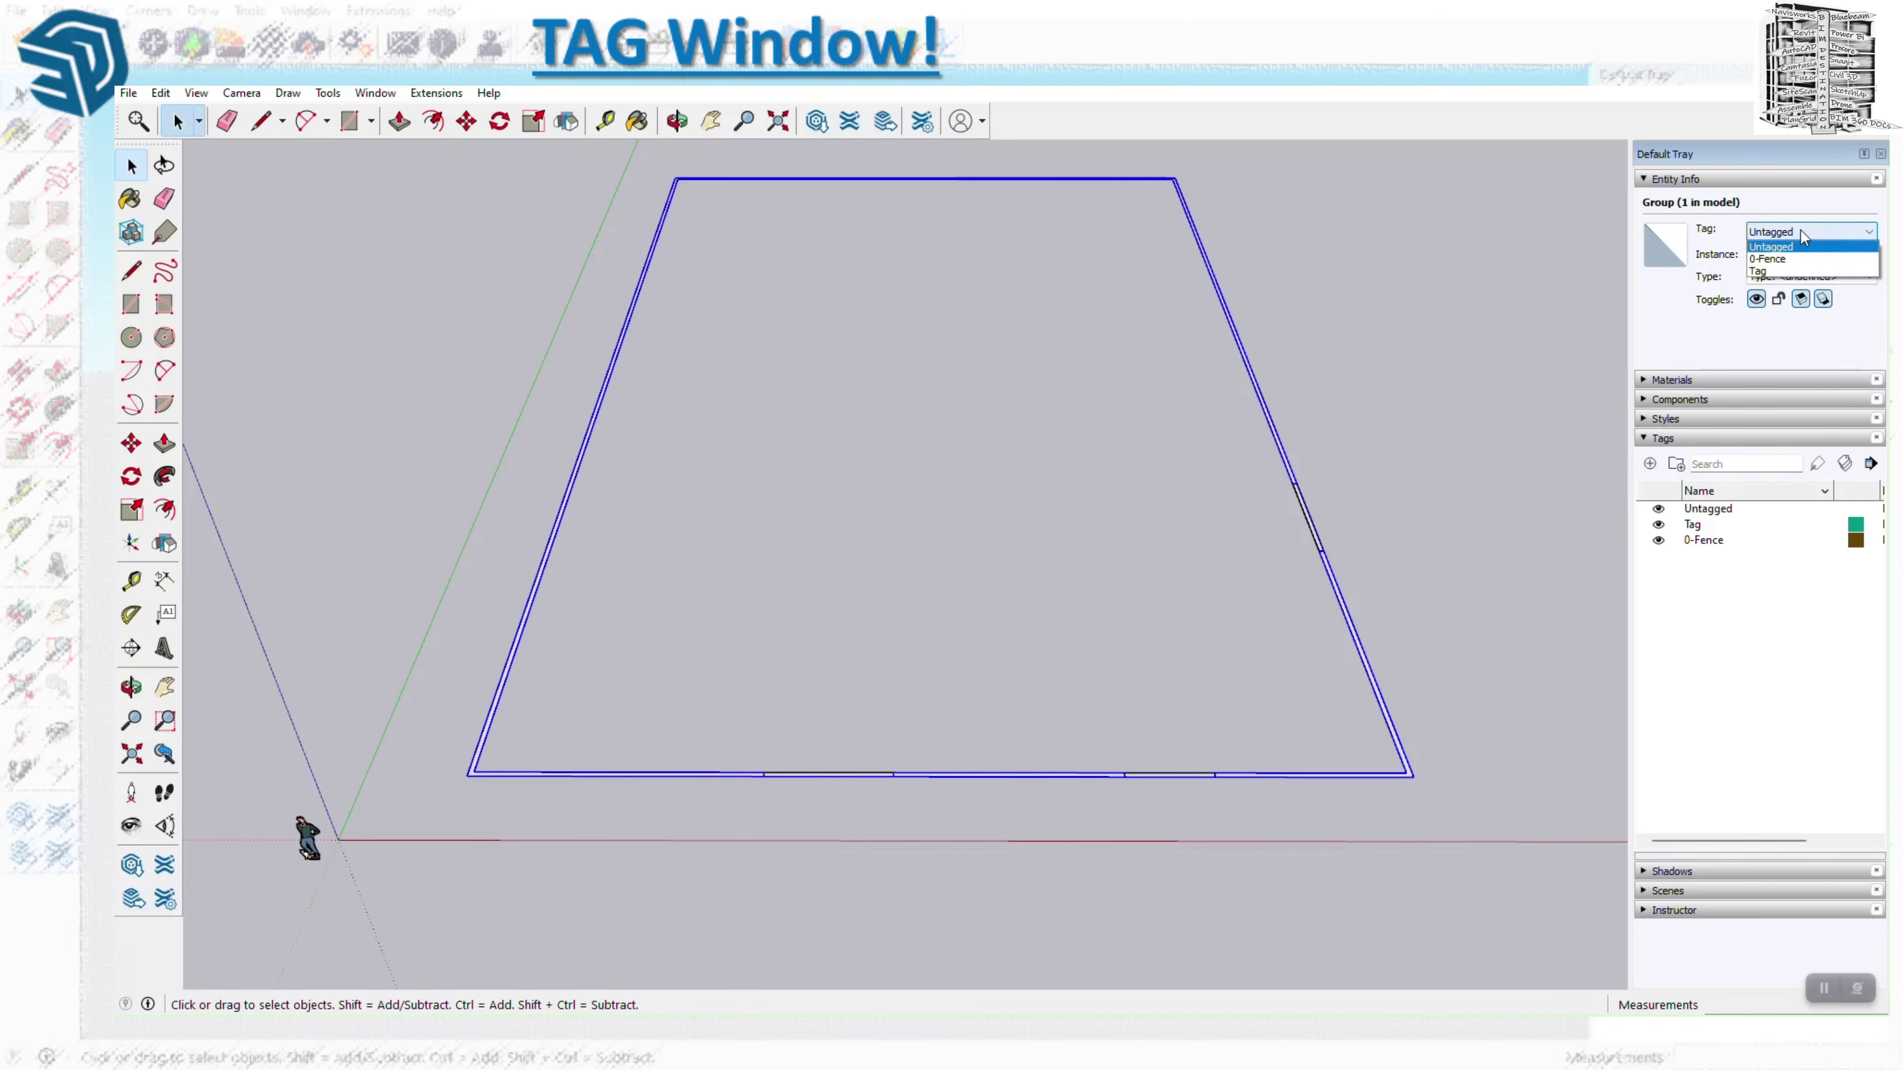
left_click(1807, 262)
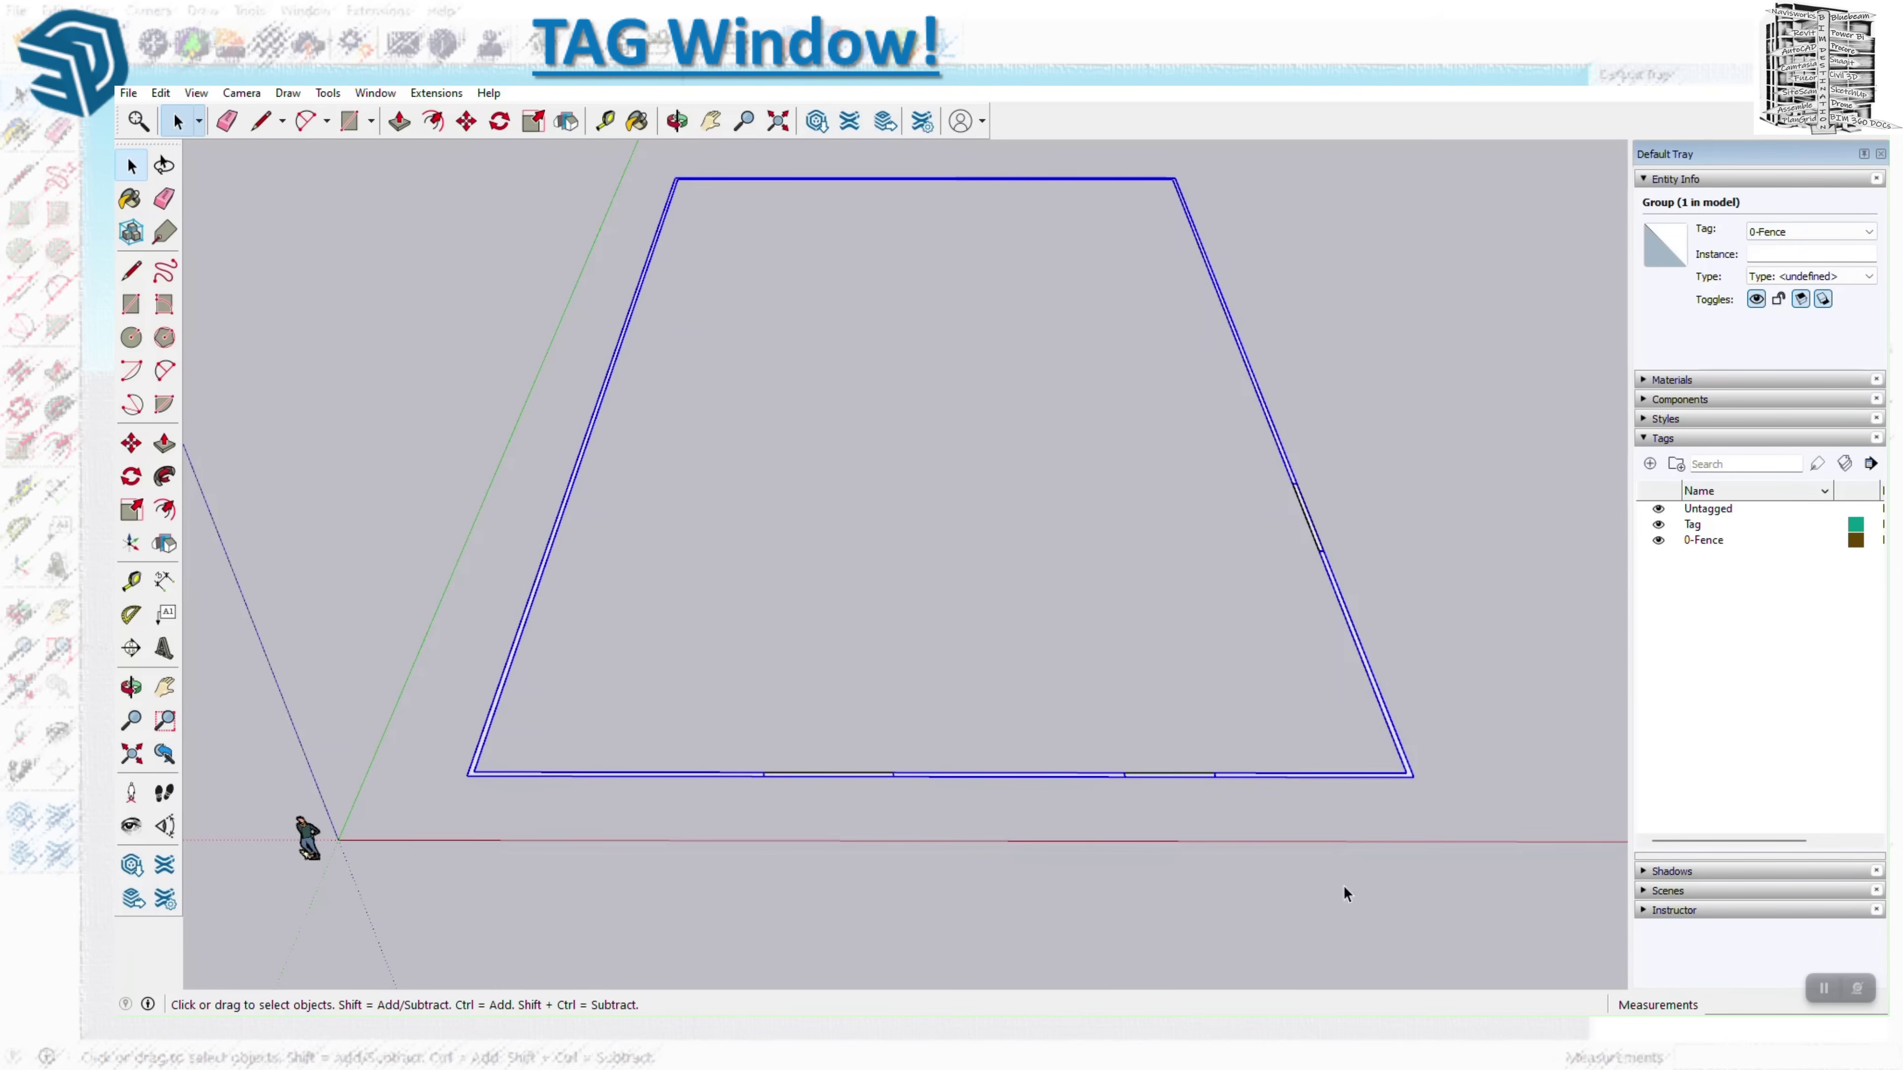
Select the two front gate sections and the gate section in the right side strip with their edges, and group them.
scroll(1136, 795, "up", 5)
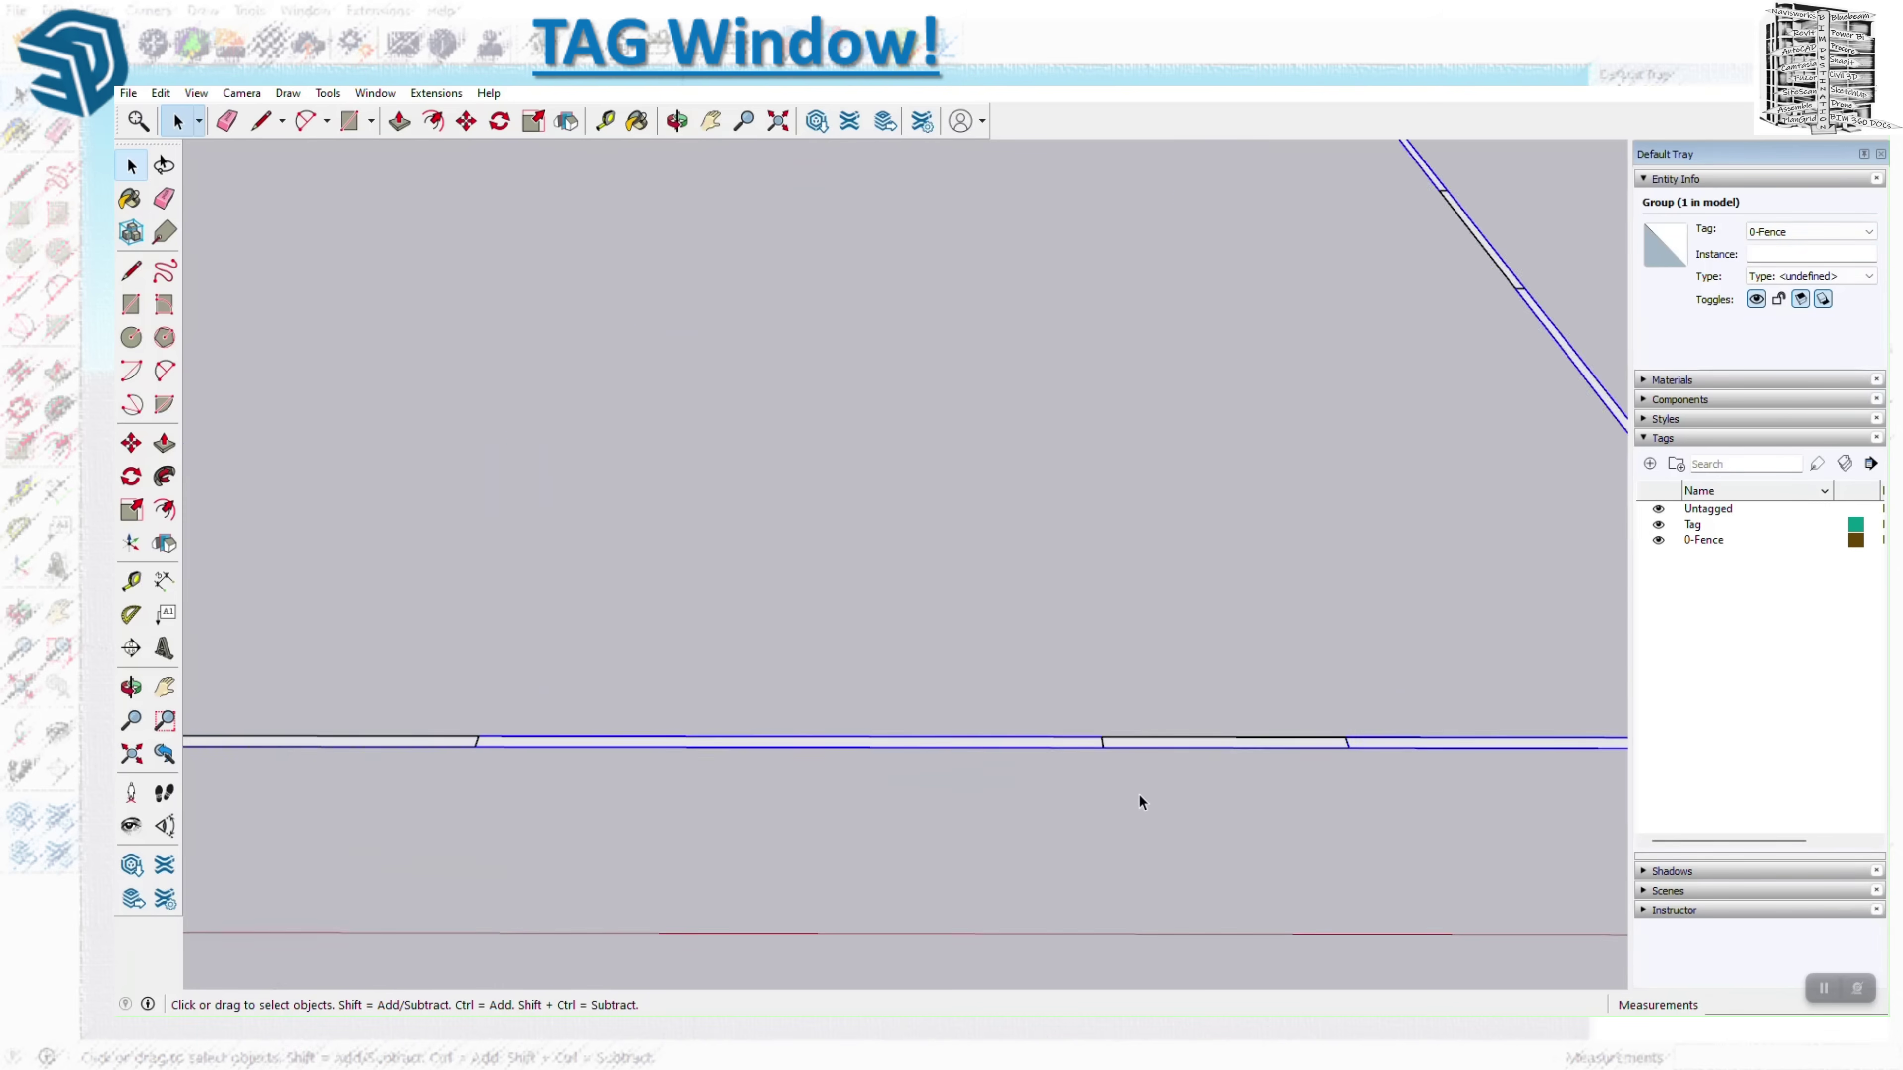
left_click(1159, 740)
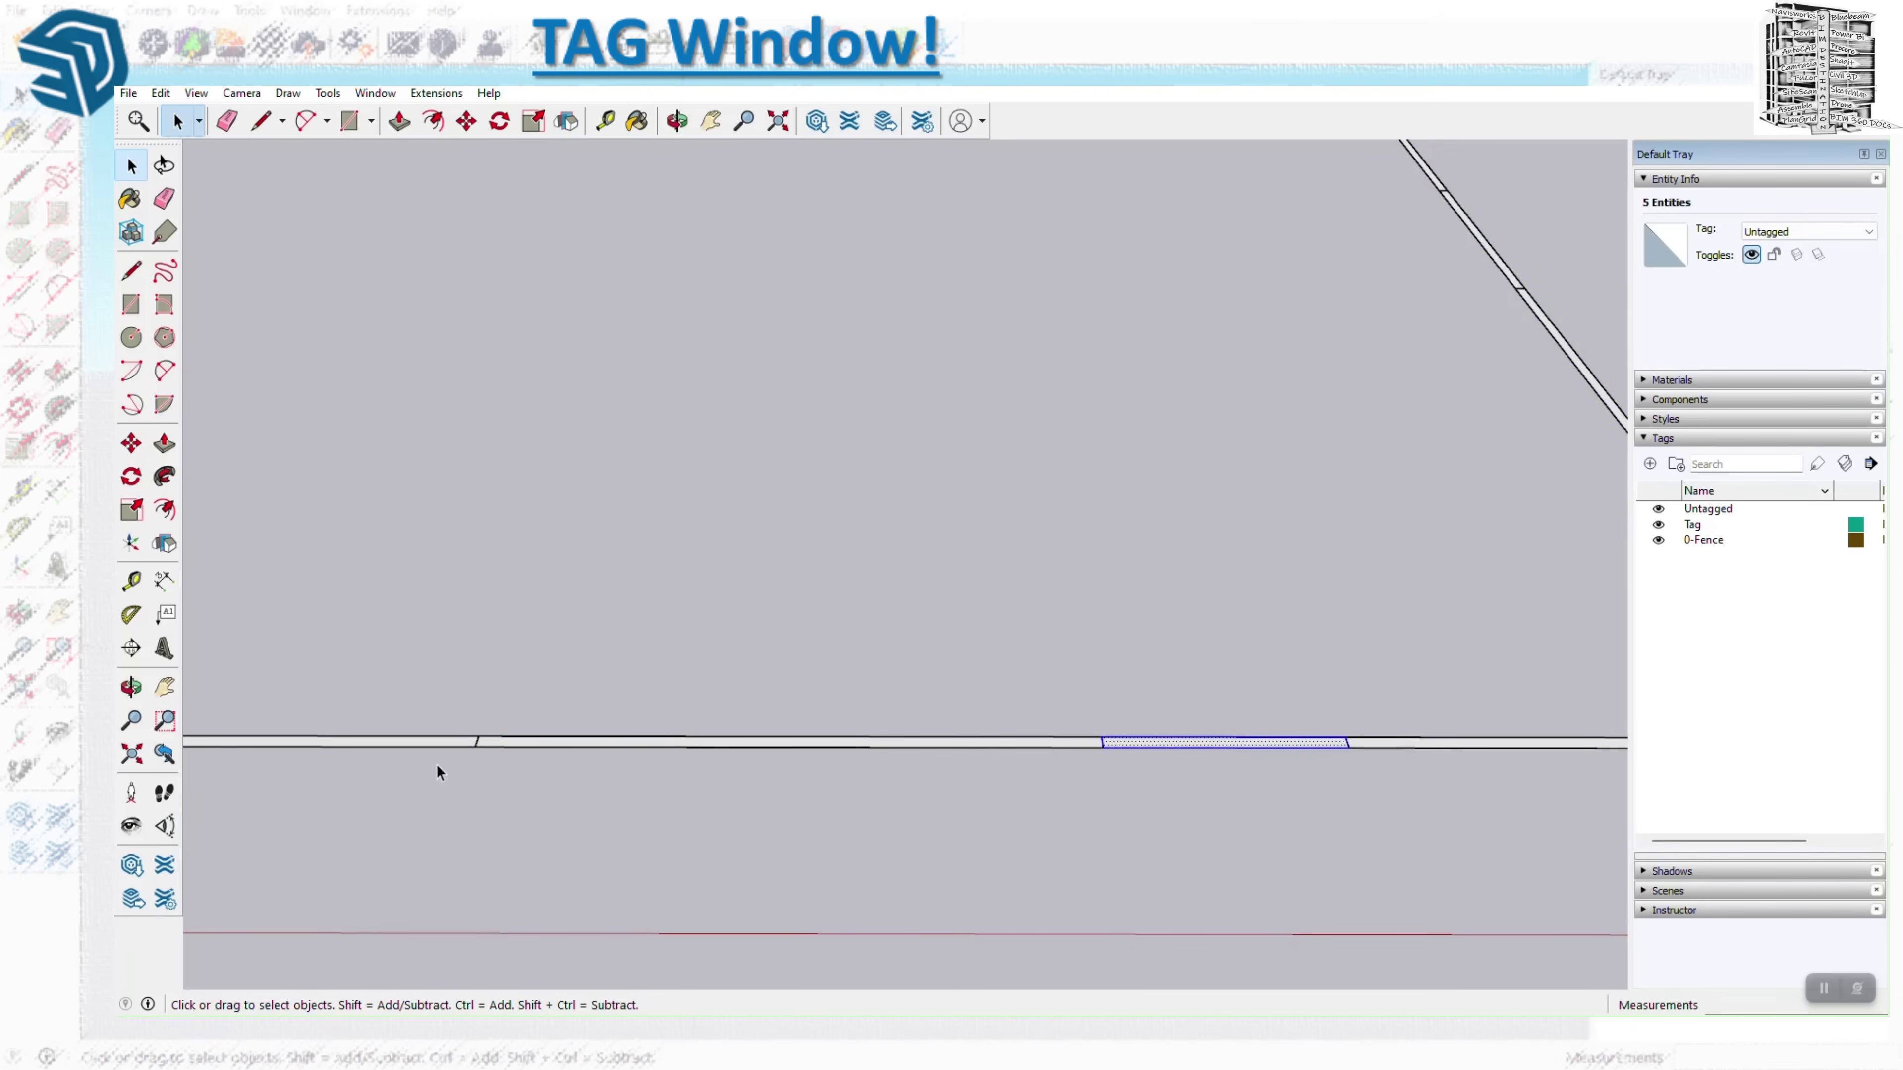
left_click(432, 741, "shift")
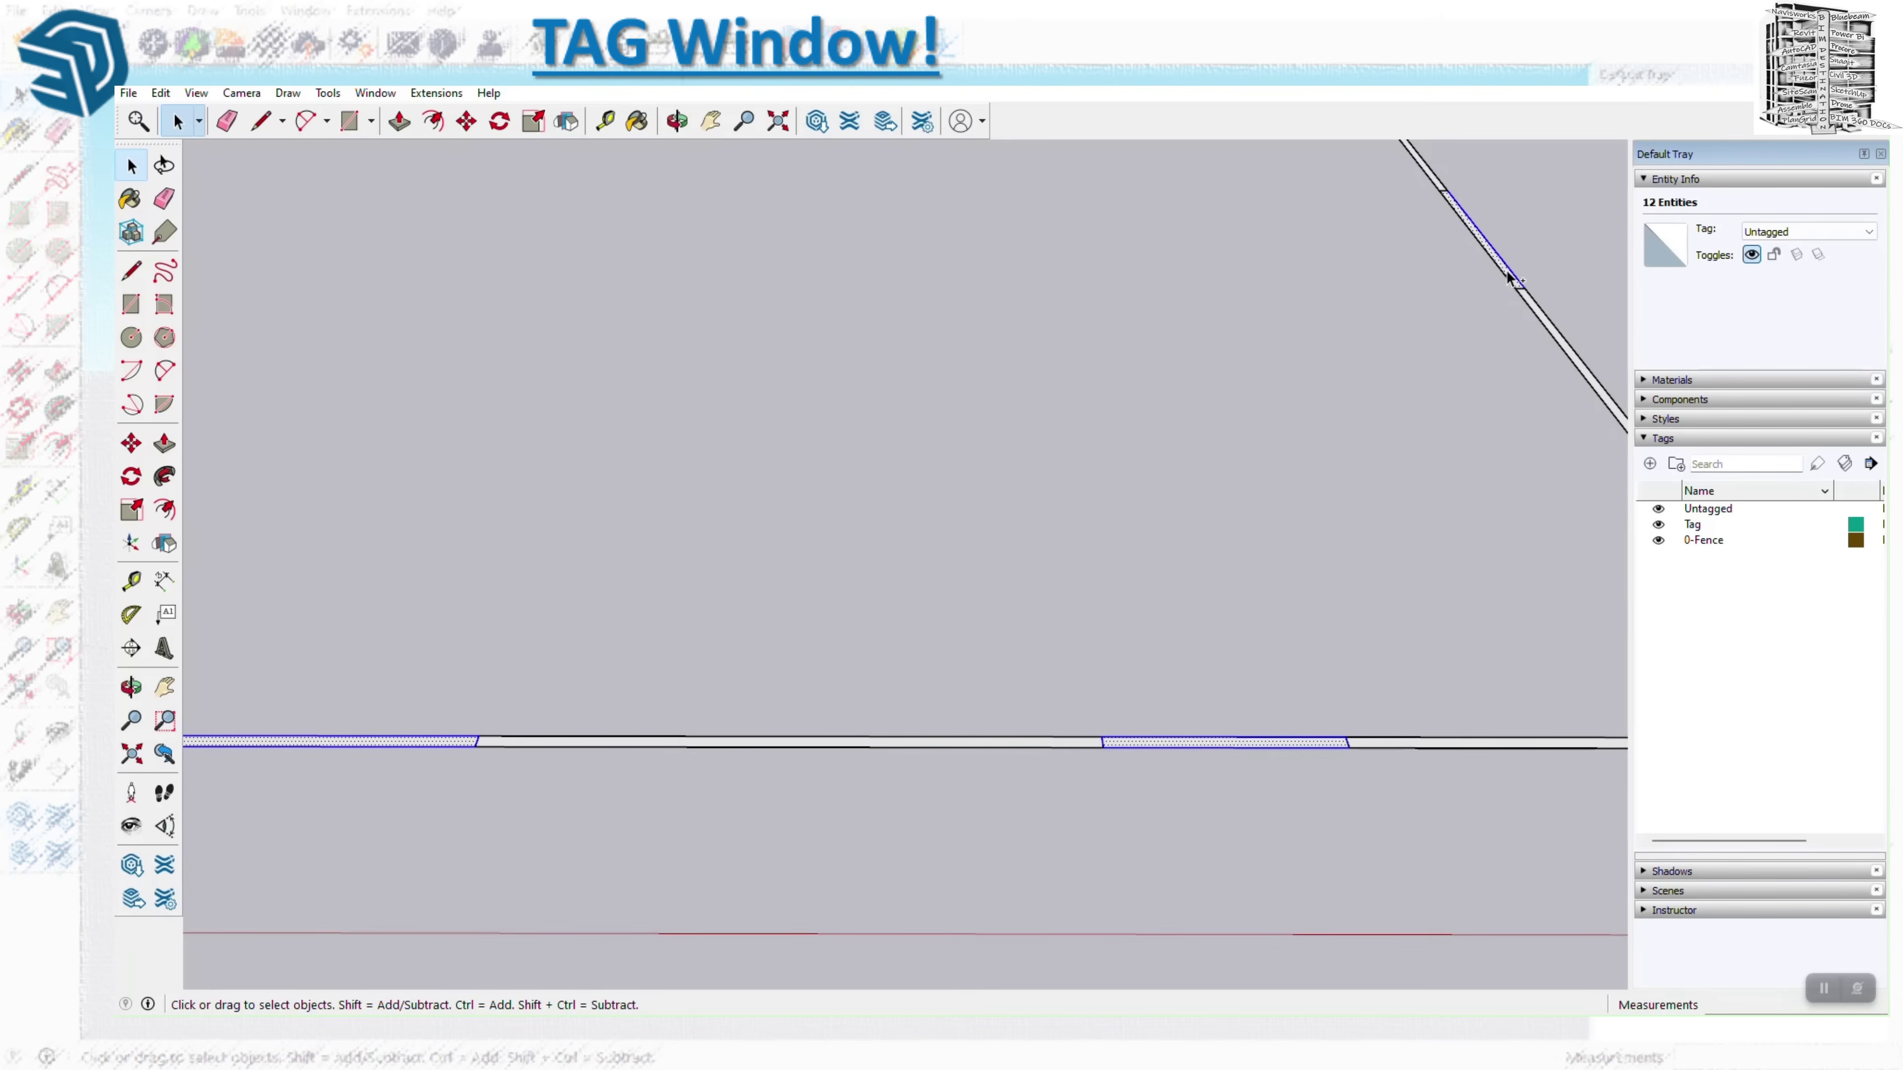
scroll(1519, 258, "up", 3)
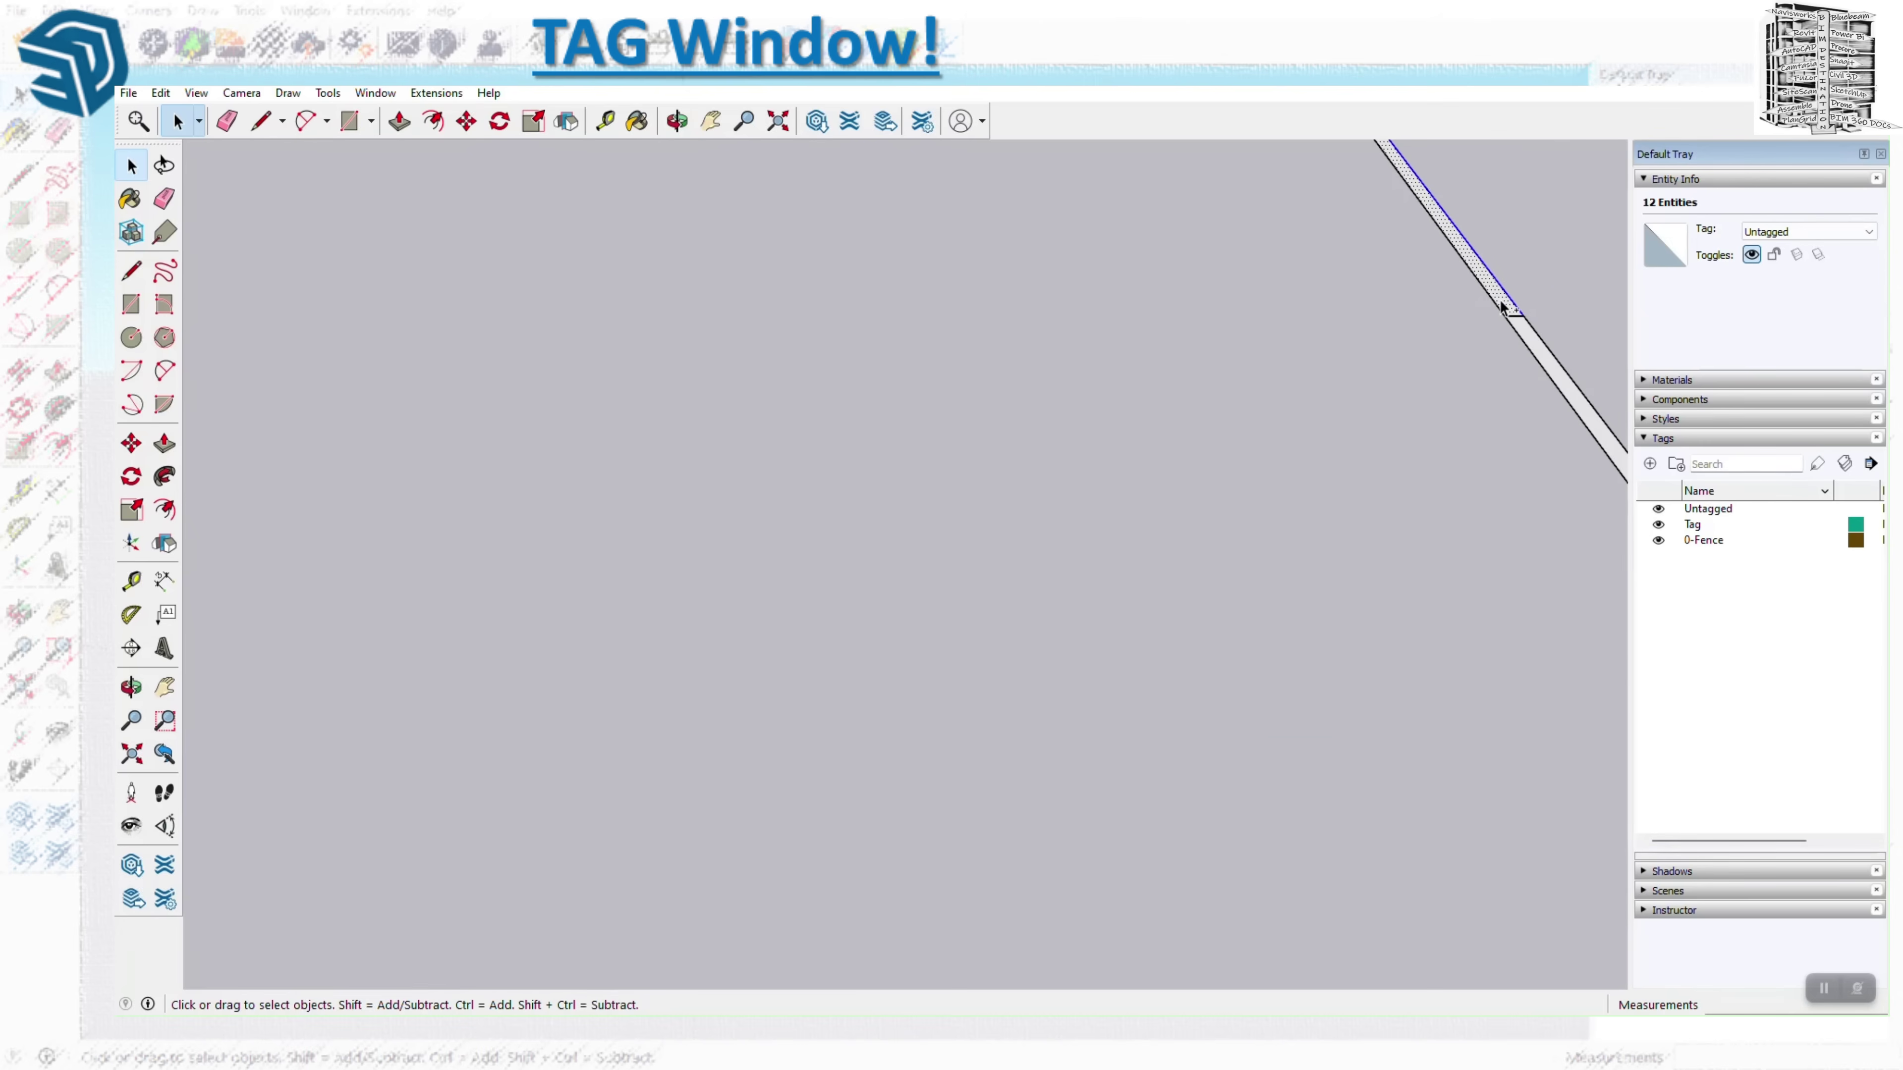
scroll(1274, 551, "down", 6)
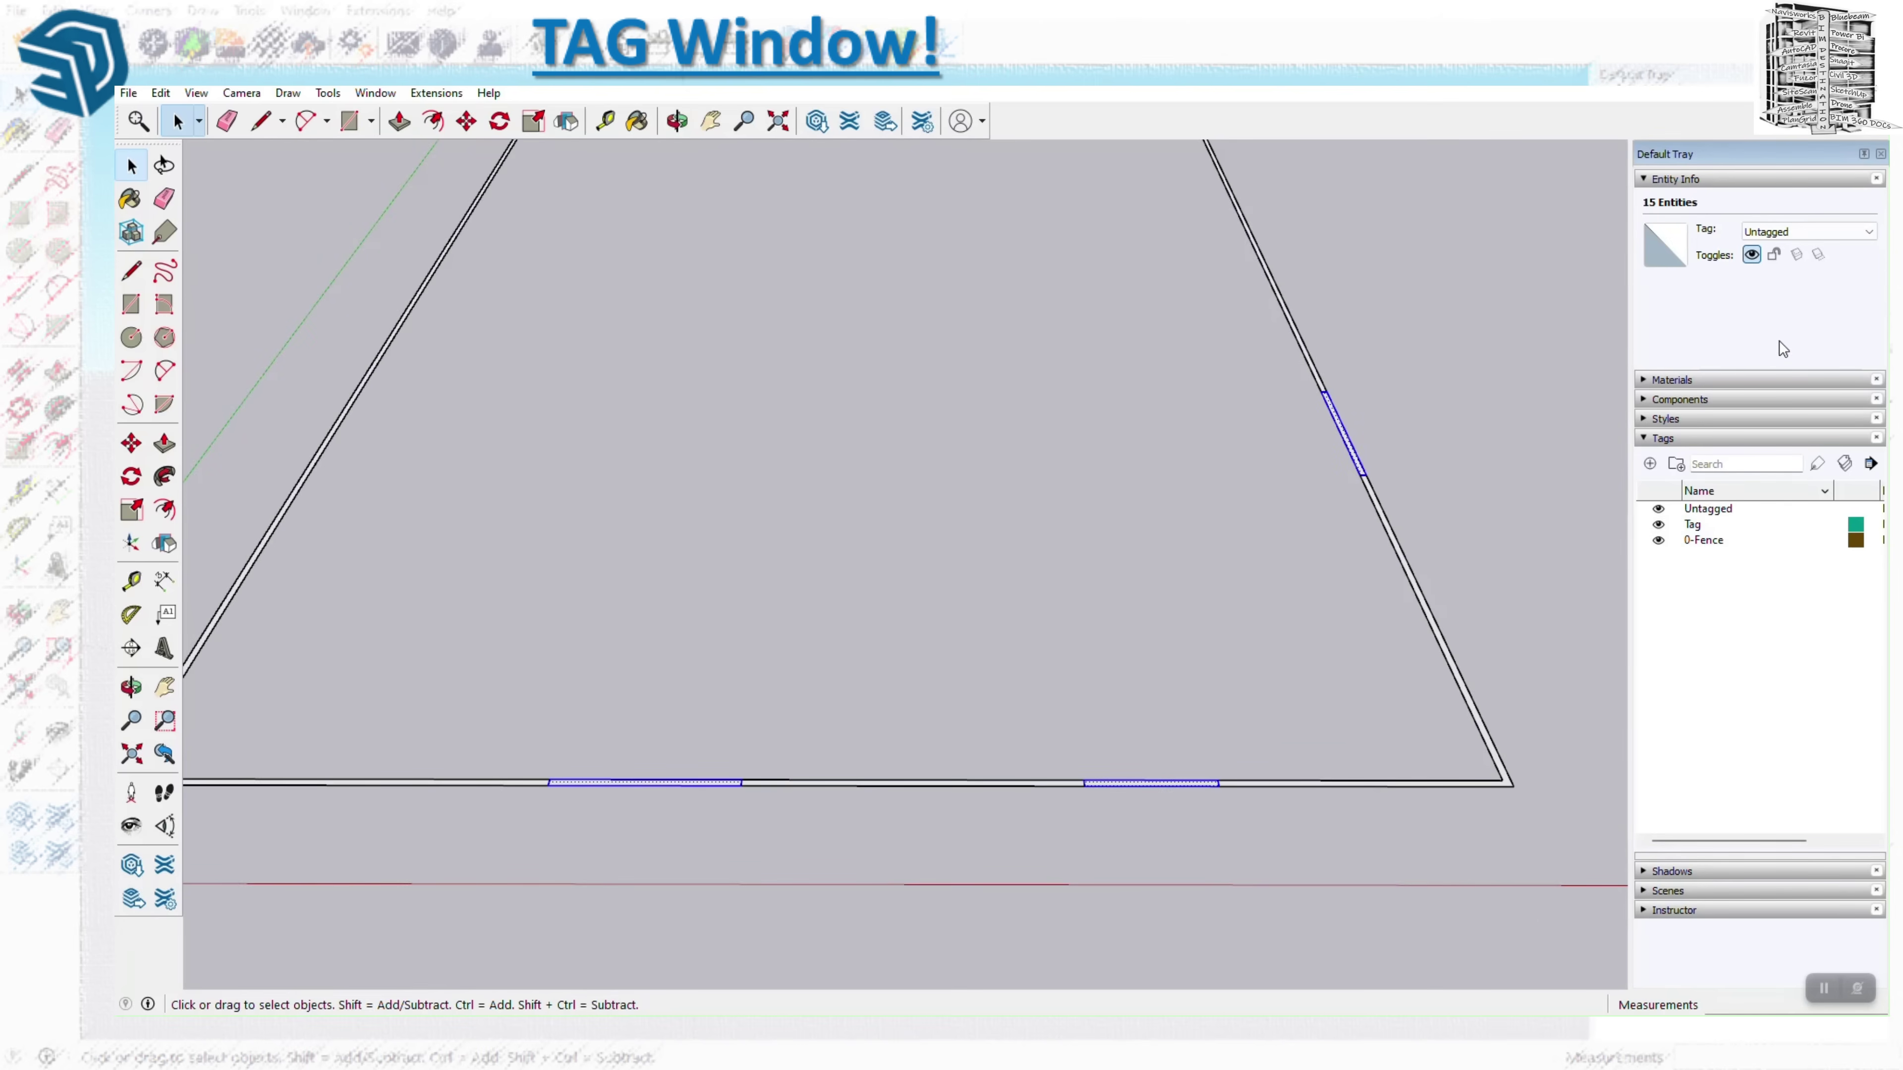
right_click(1183, 784)
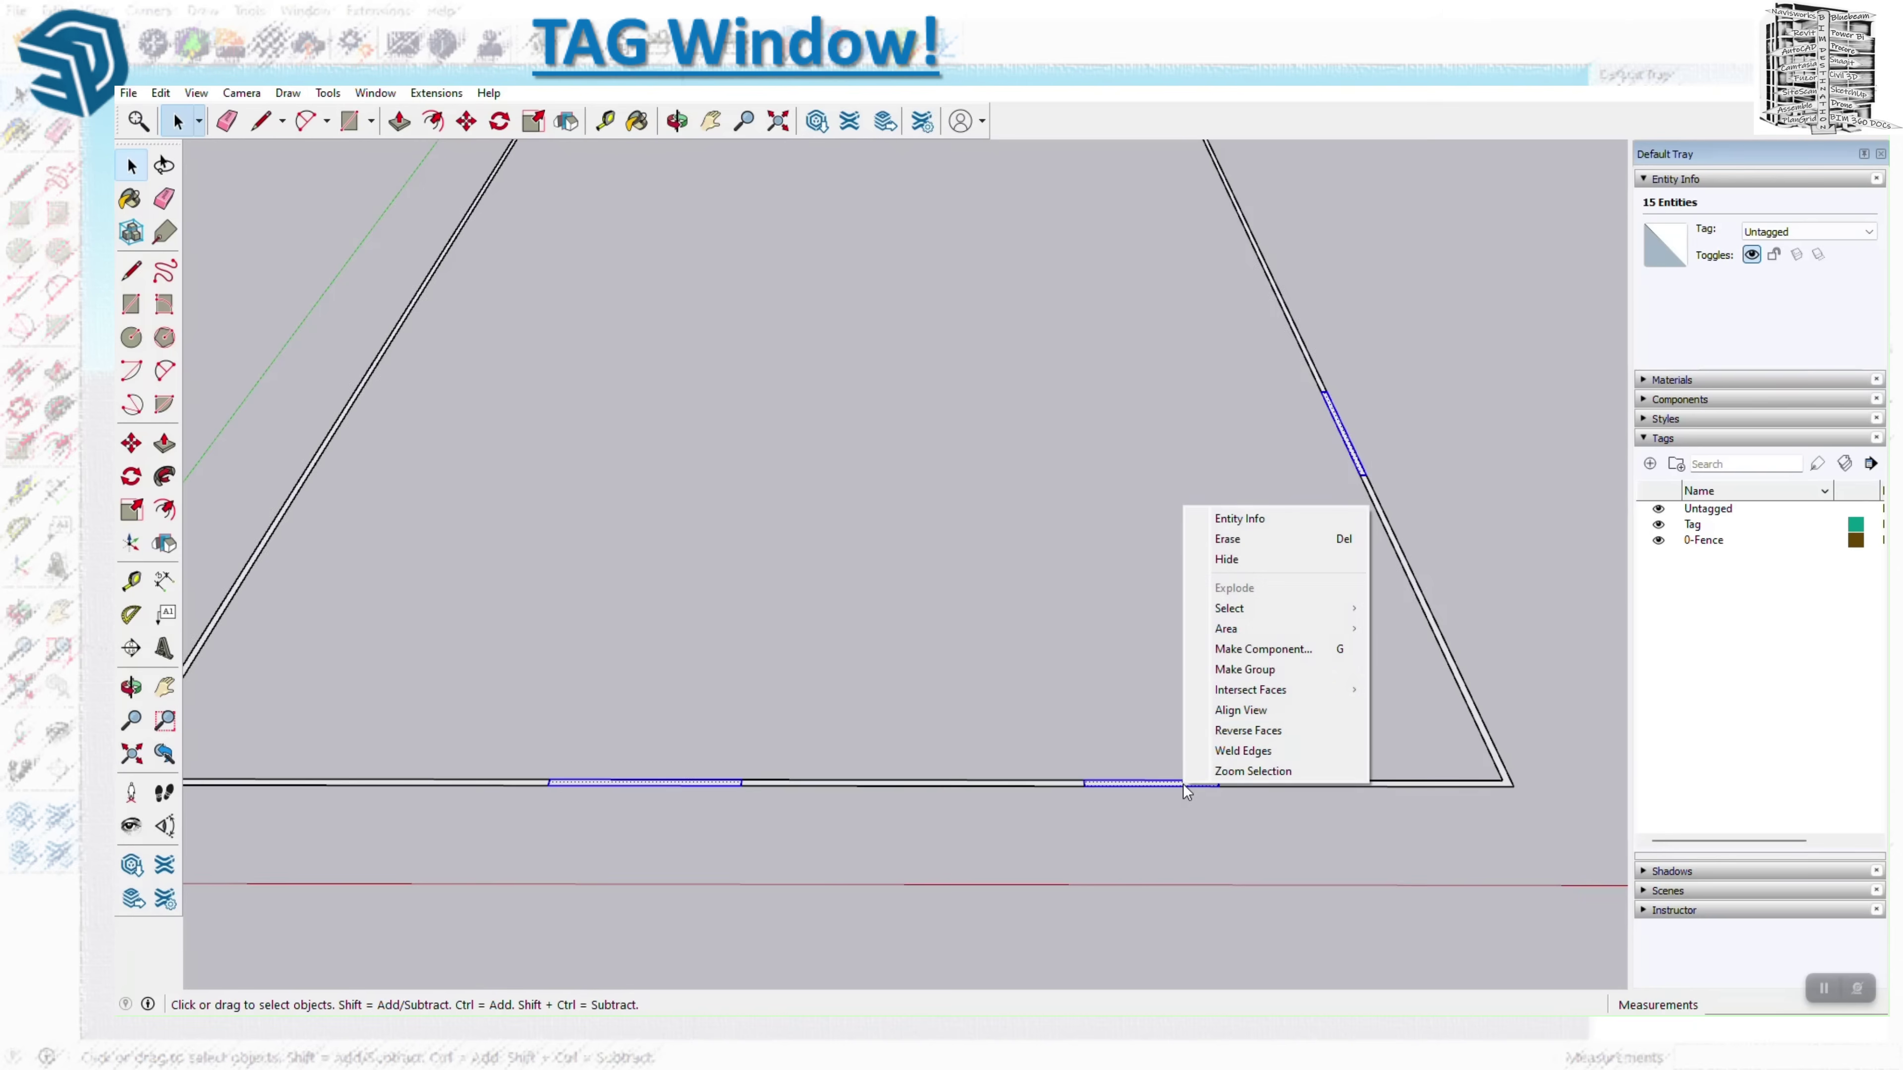
left_click(1232, 670)
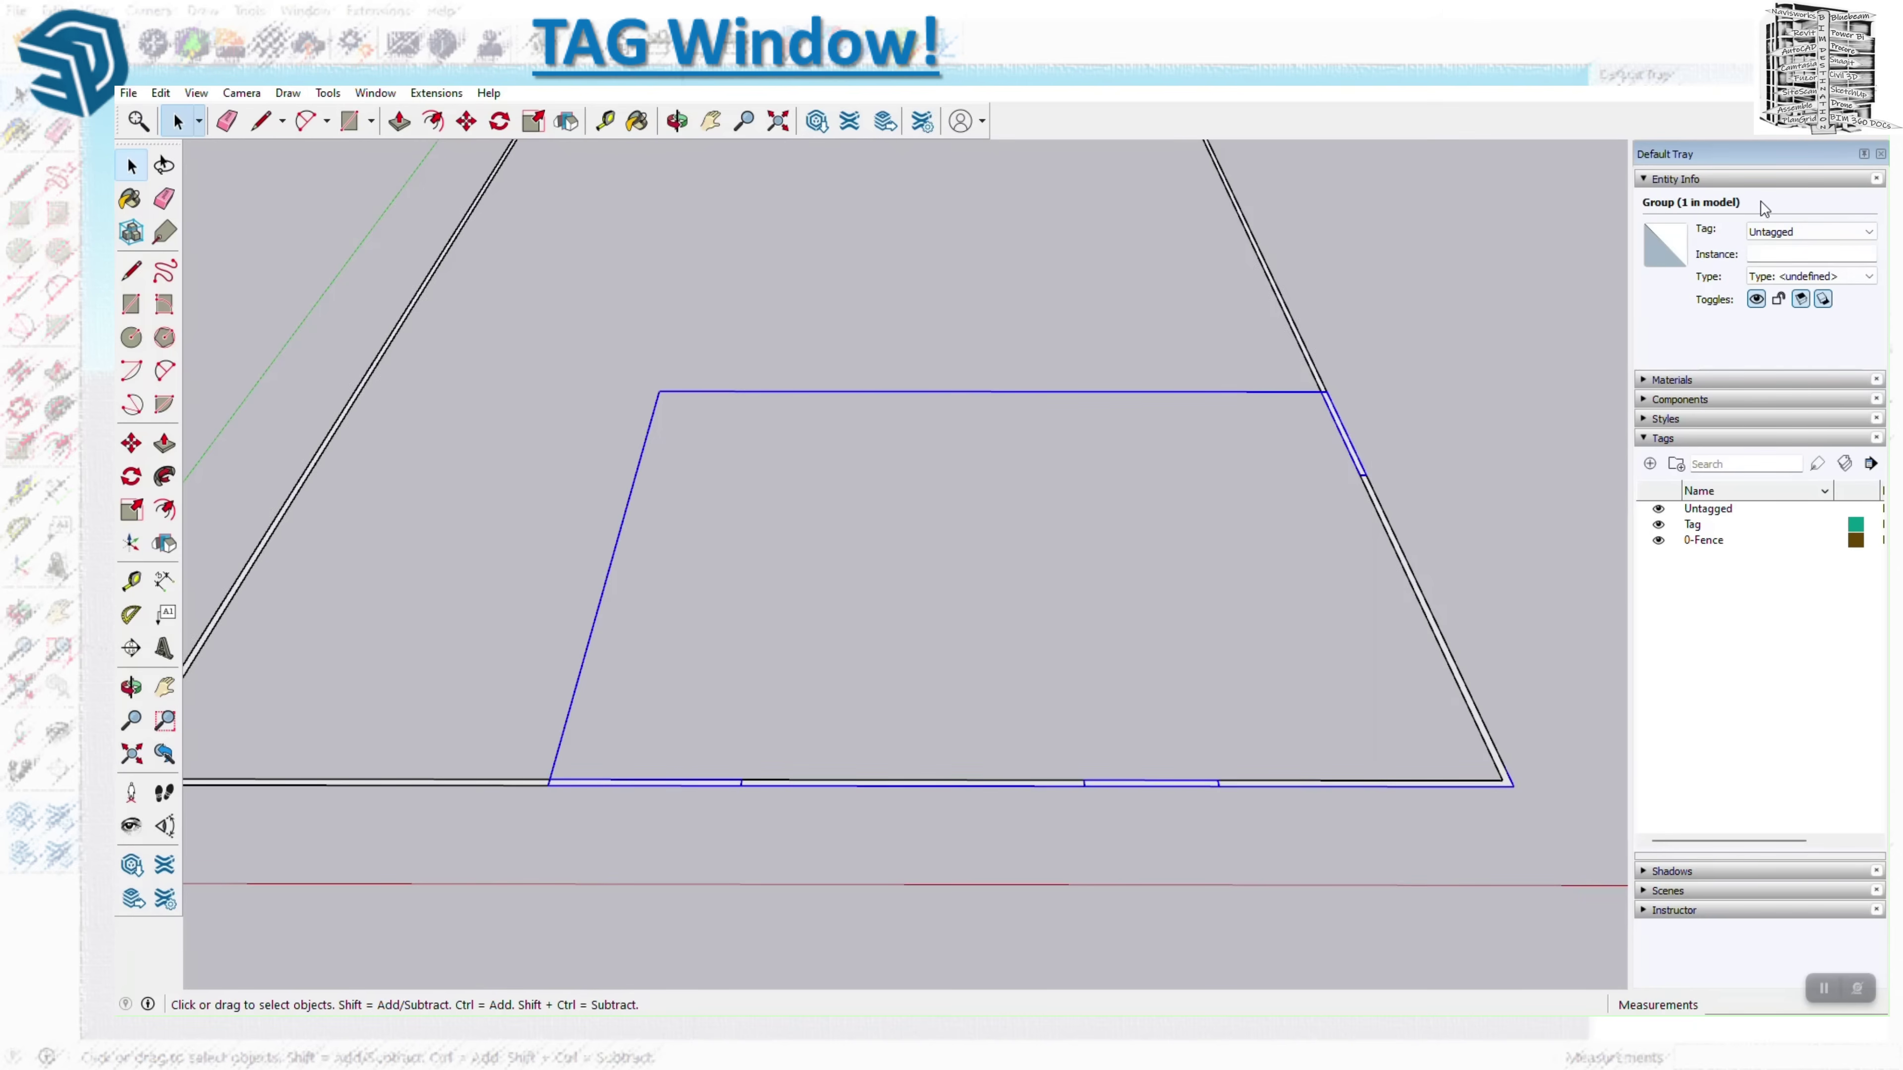
Create a new tag named 0-Gate and assign it to the gate group.
left_click(1824, 232)
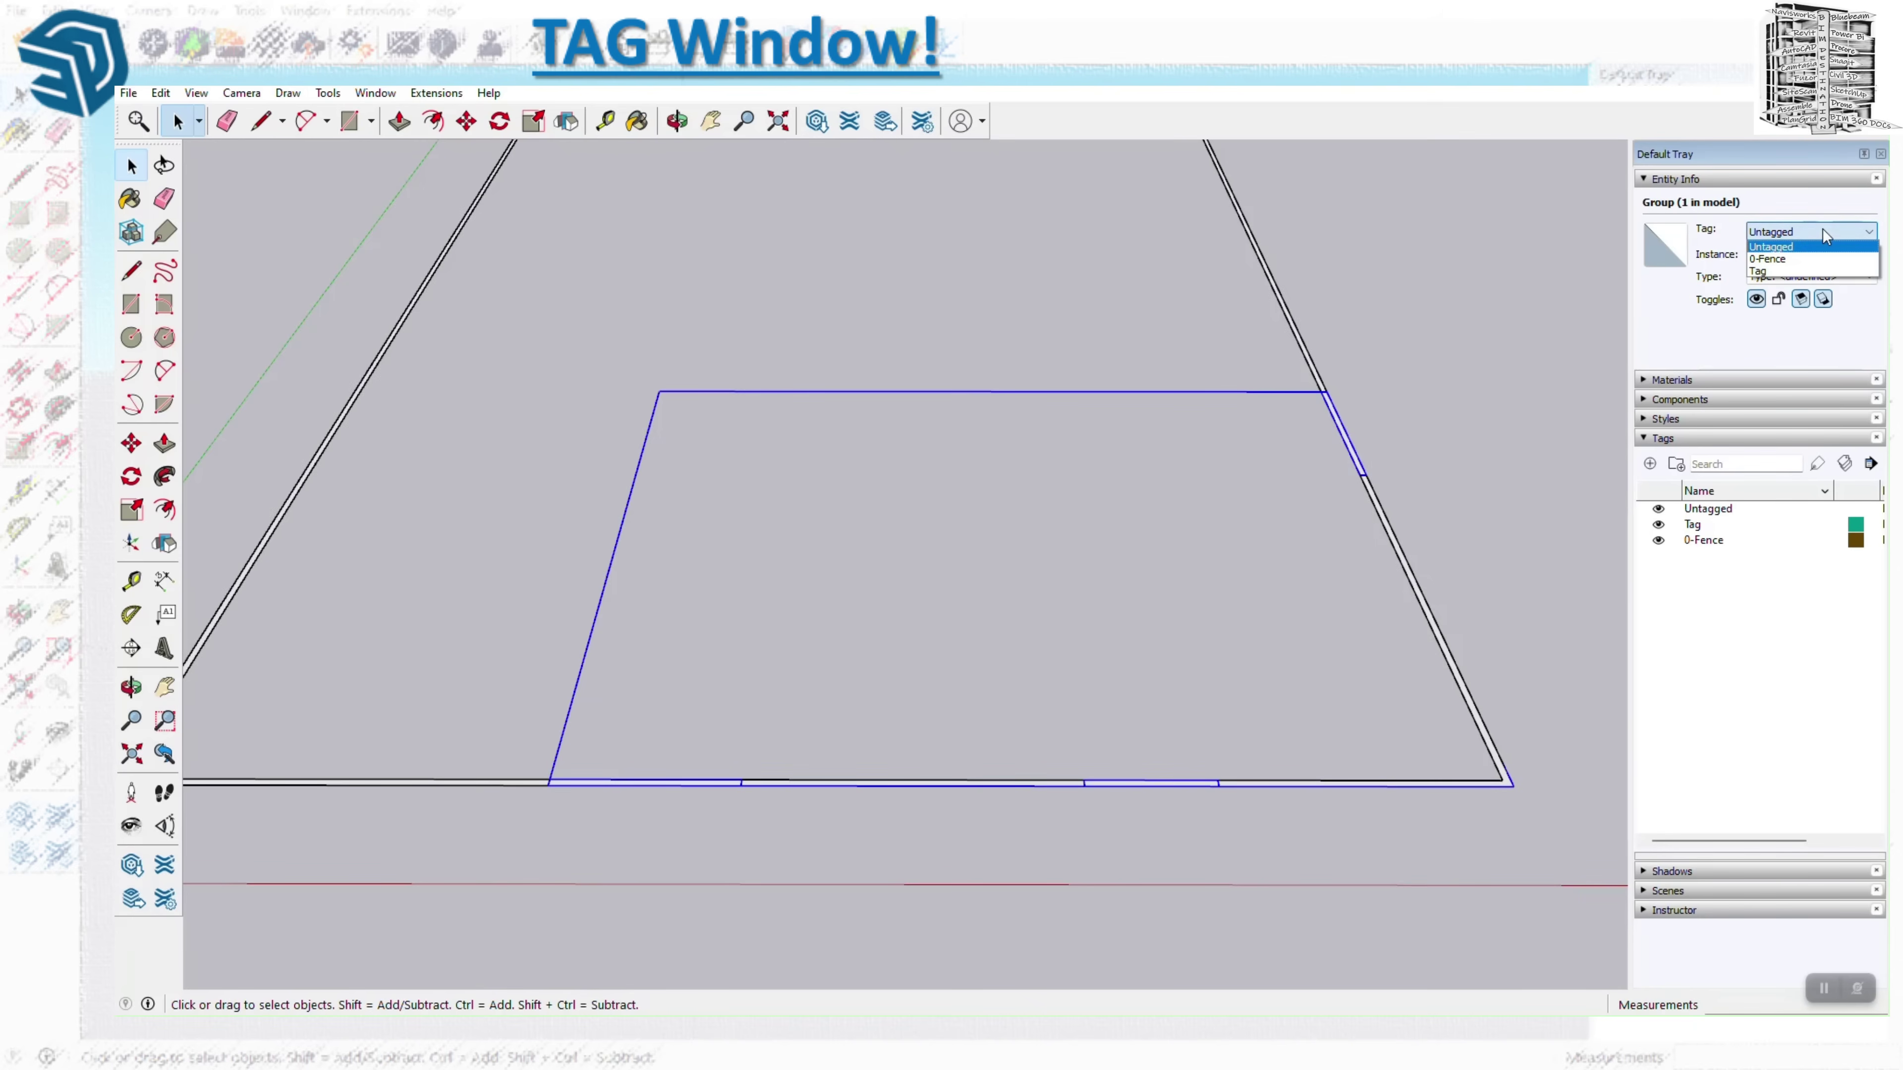
left_click(1706, 557)
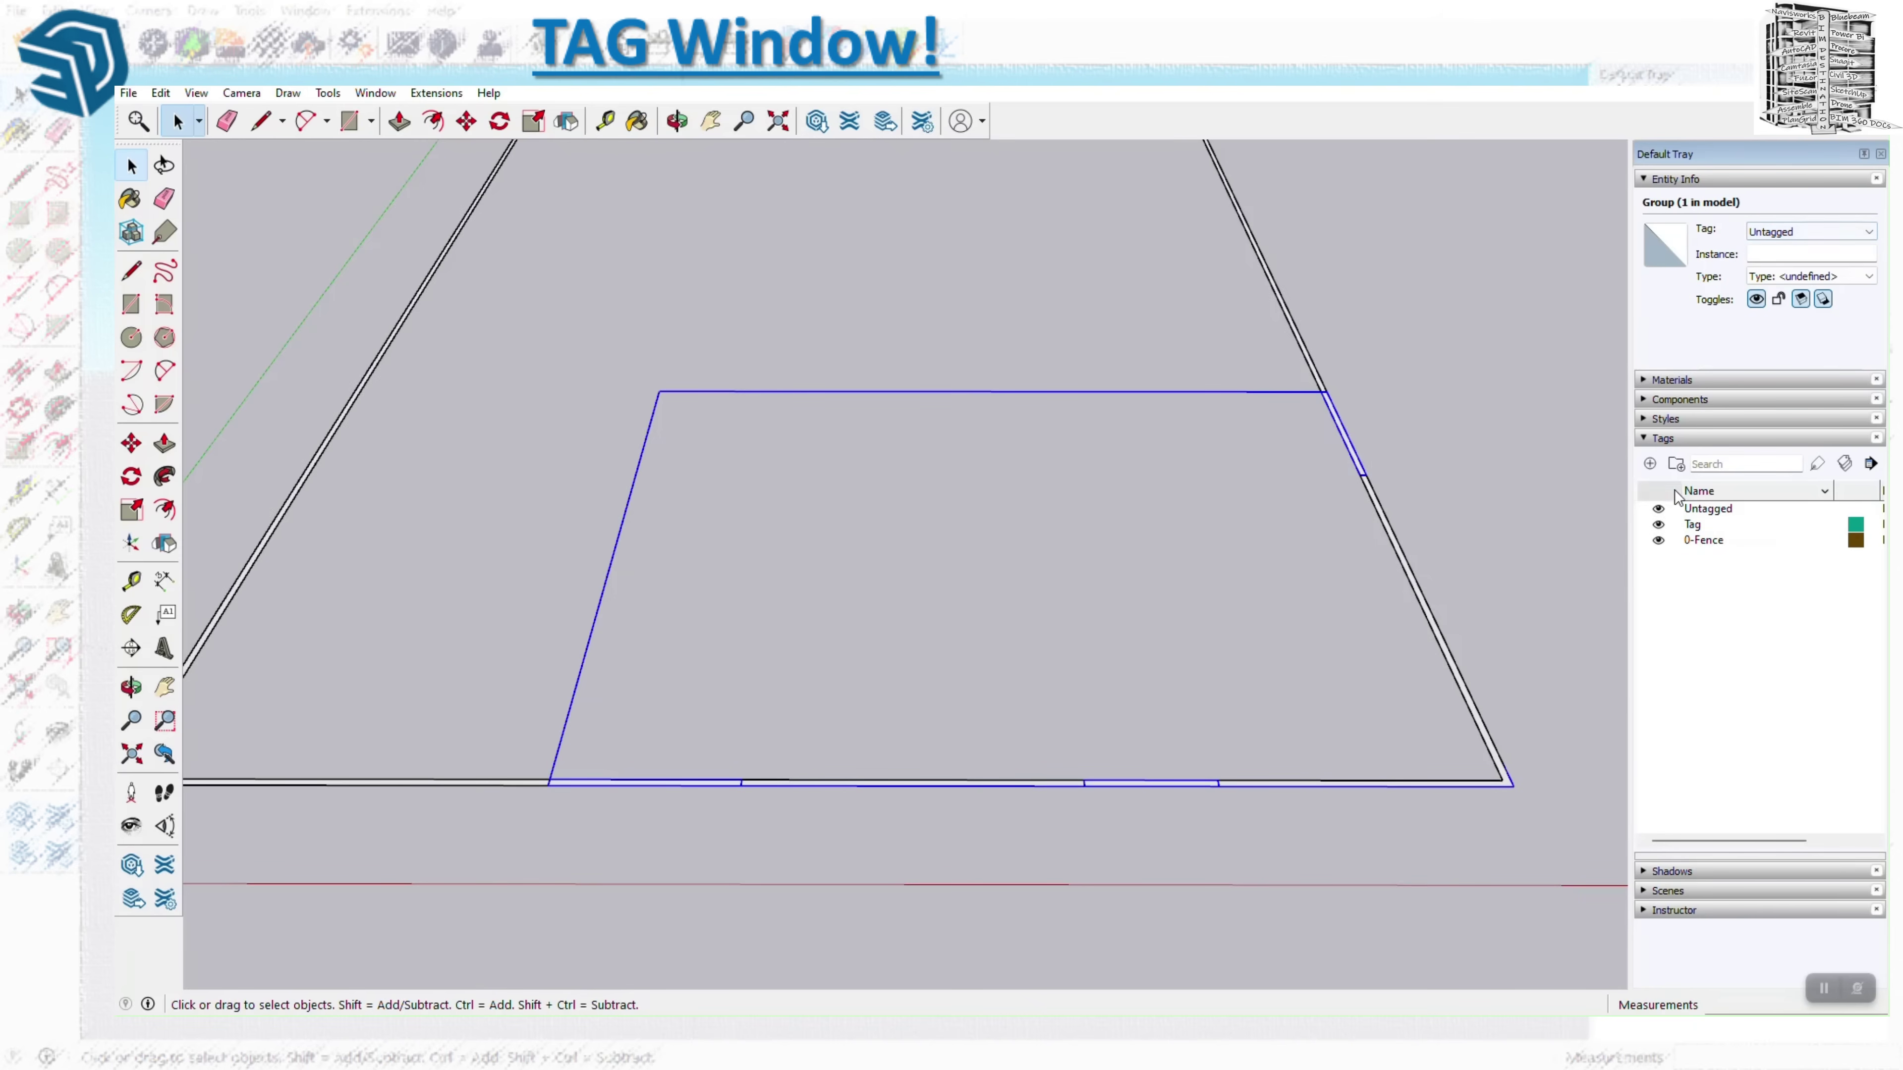
left_click(1649, 464)
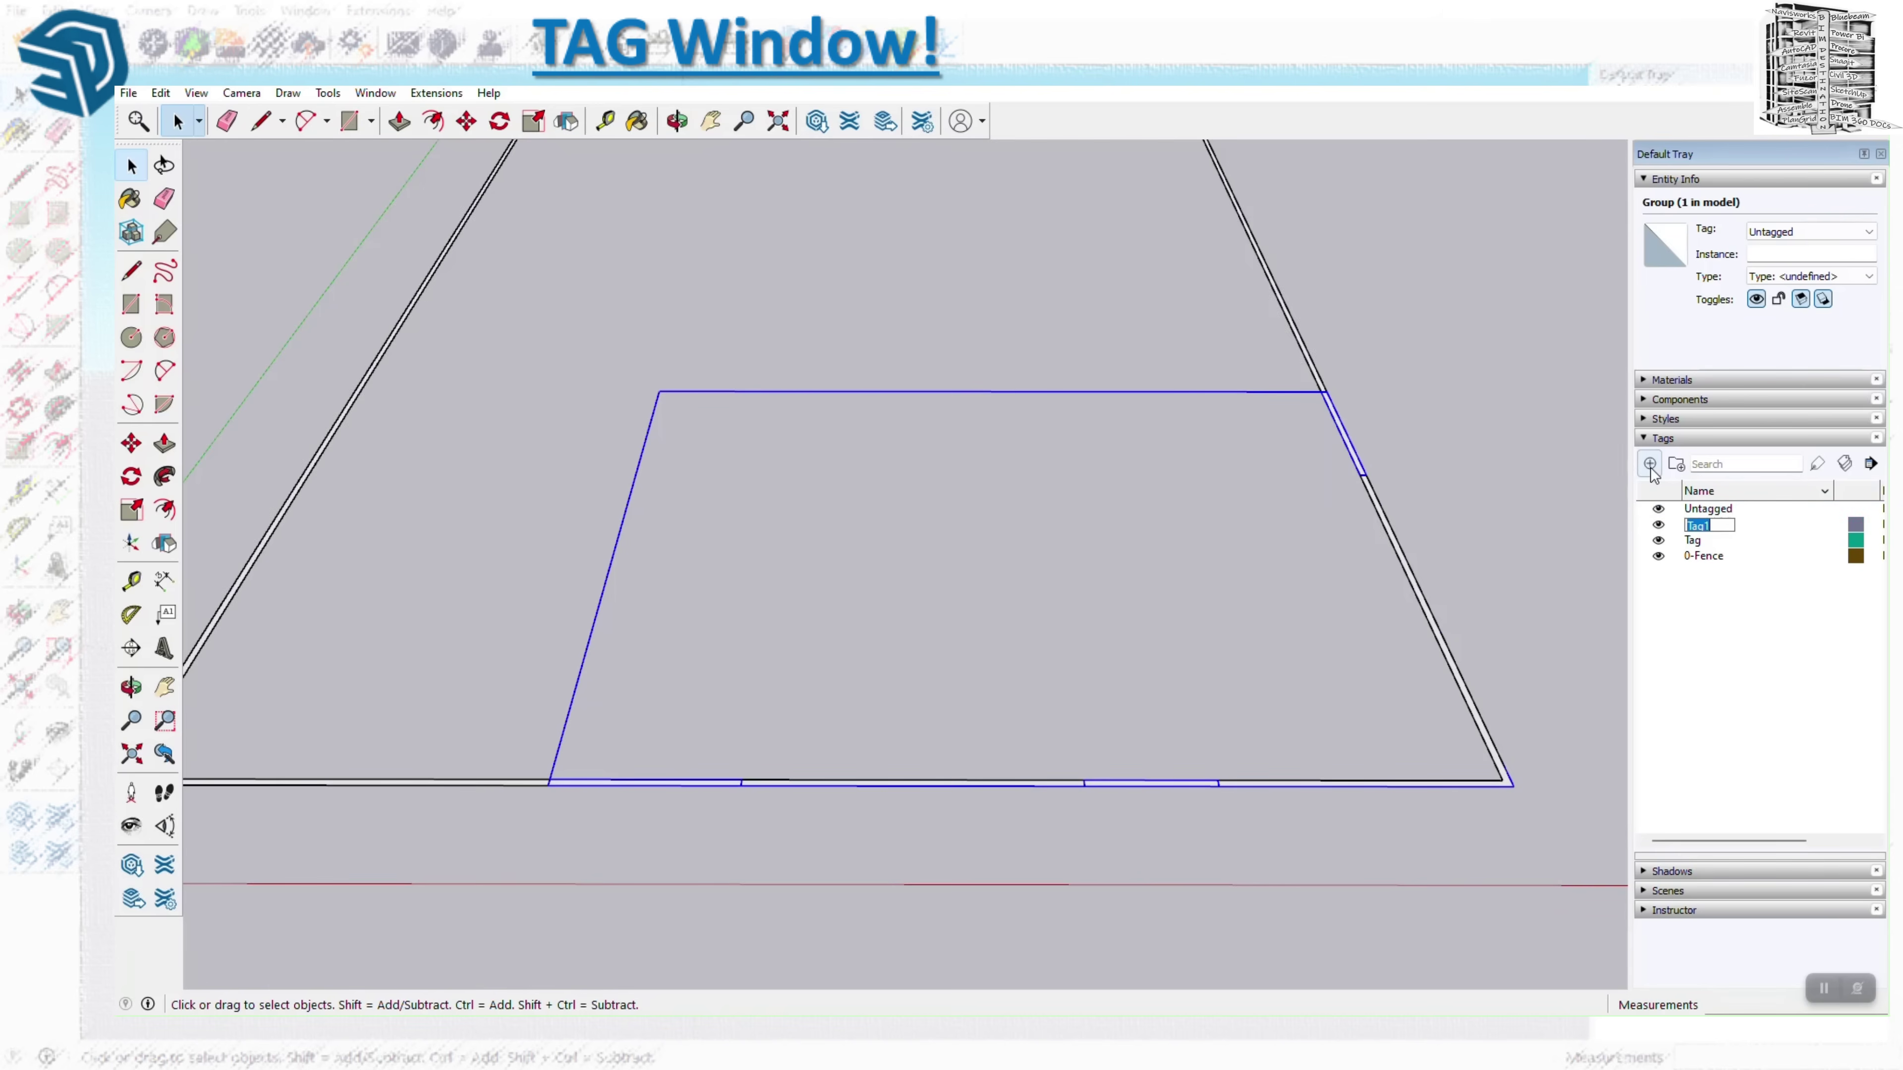
type("0-")
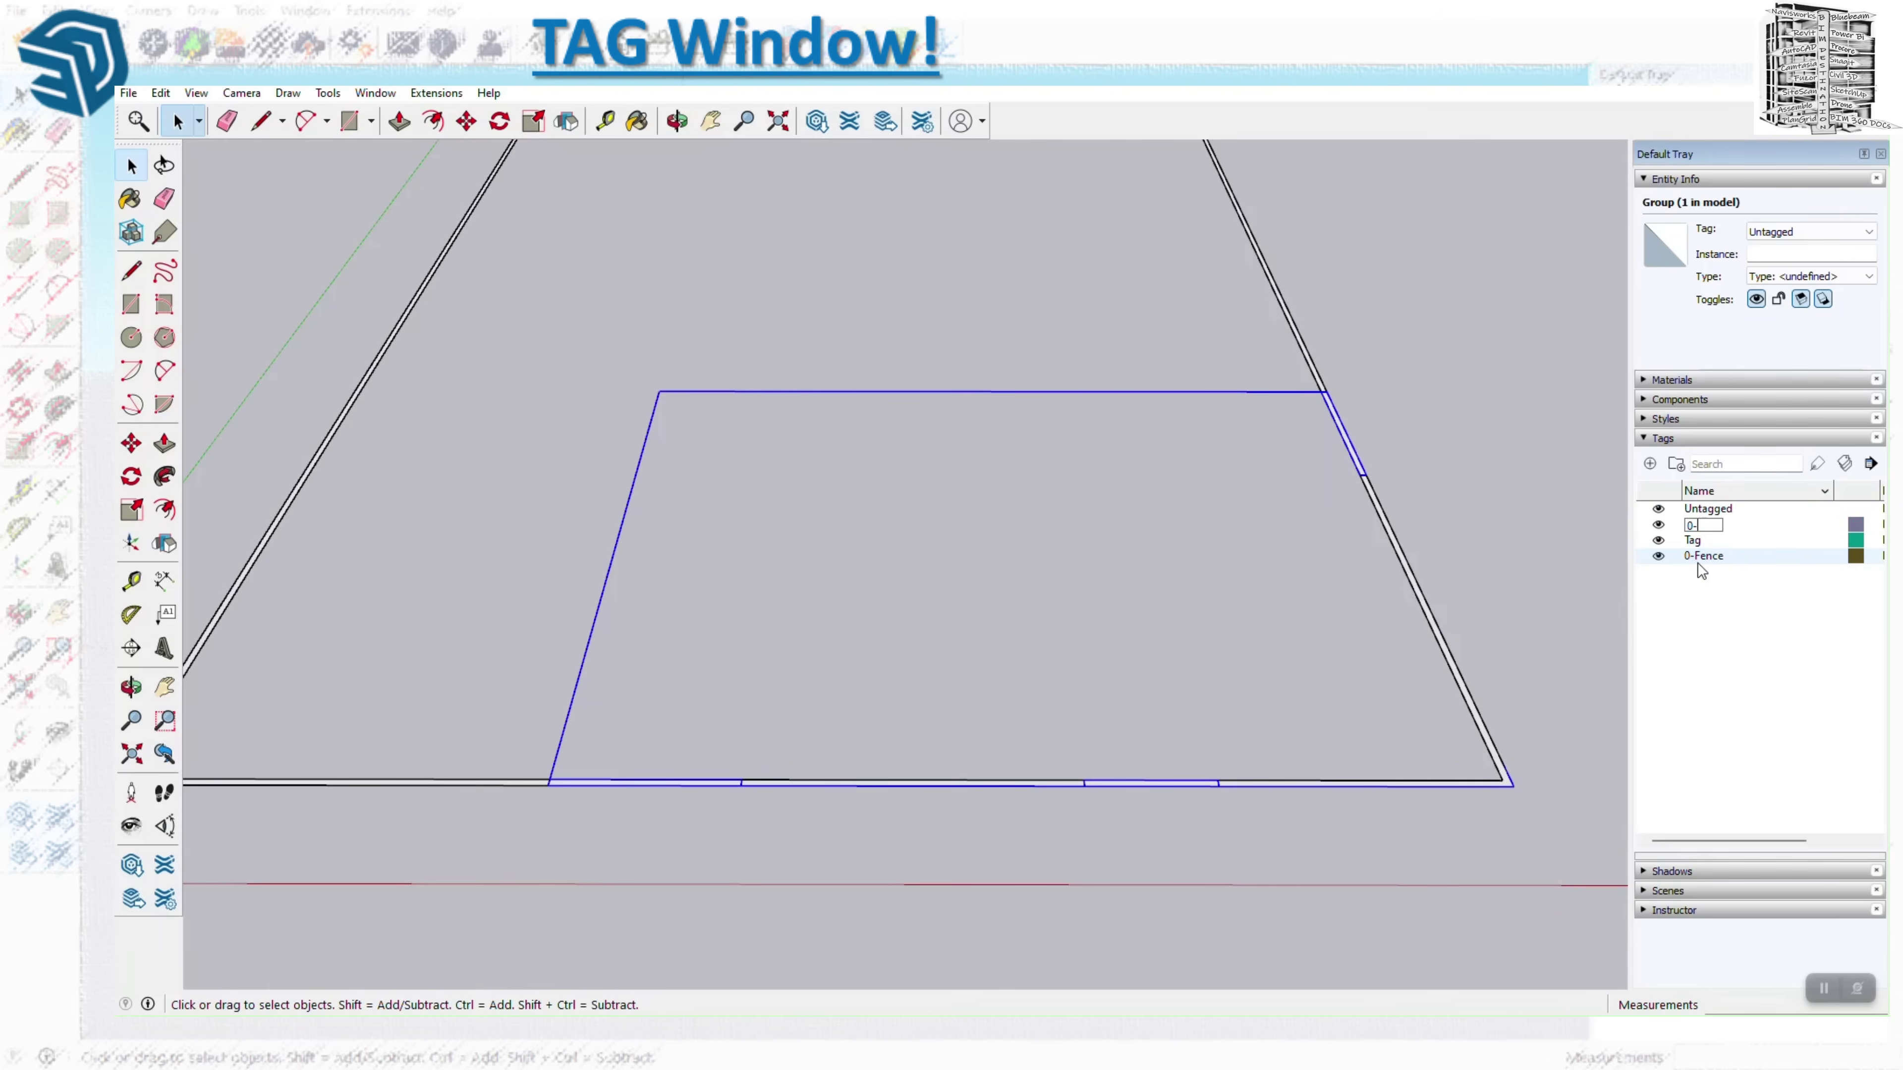
type("Gate")
key("Return")
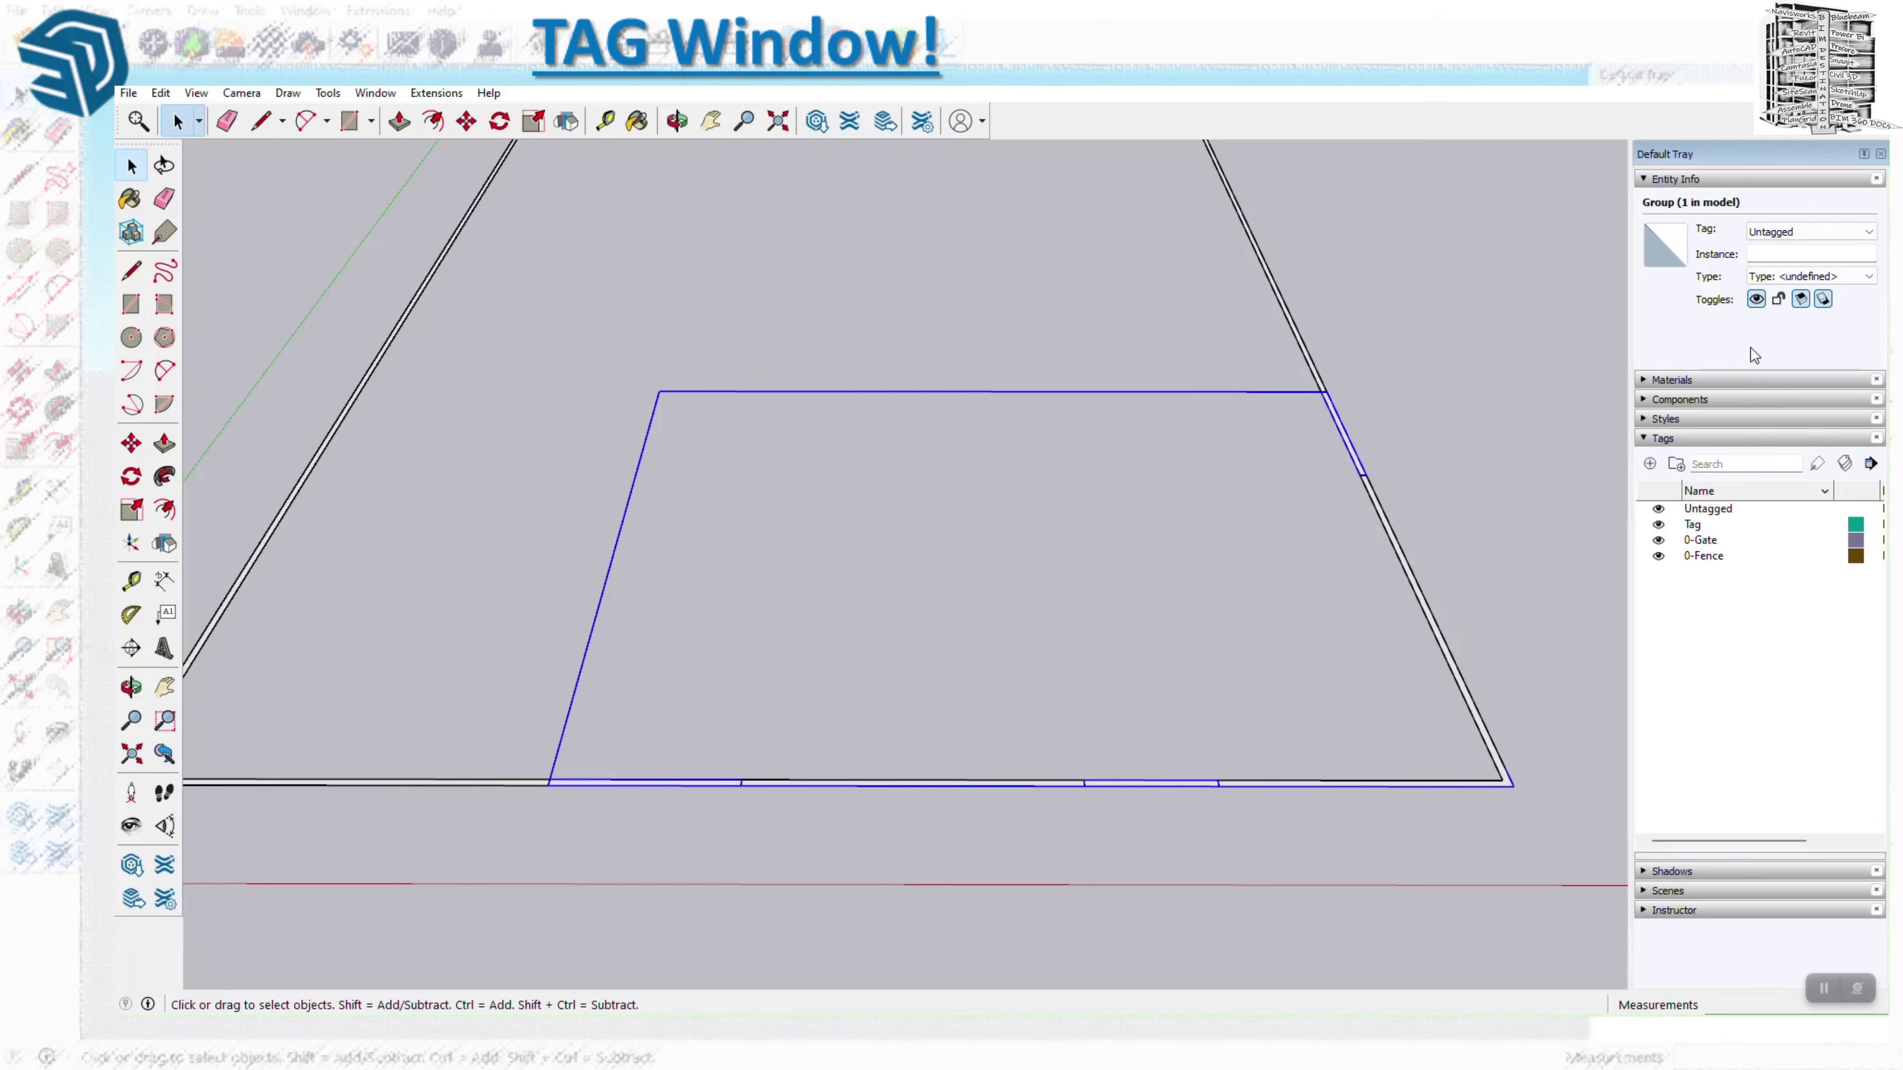
left_click(1790, 230)
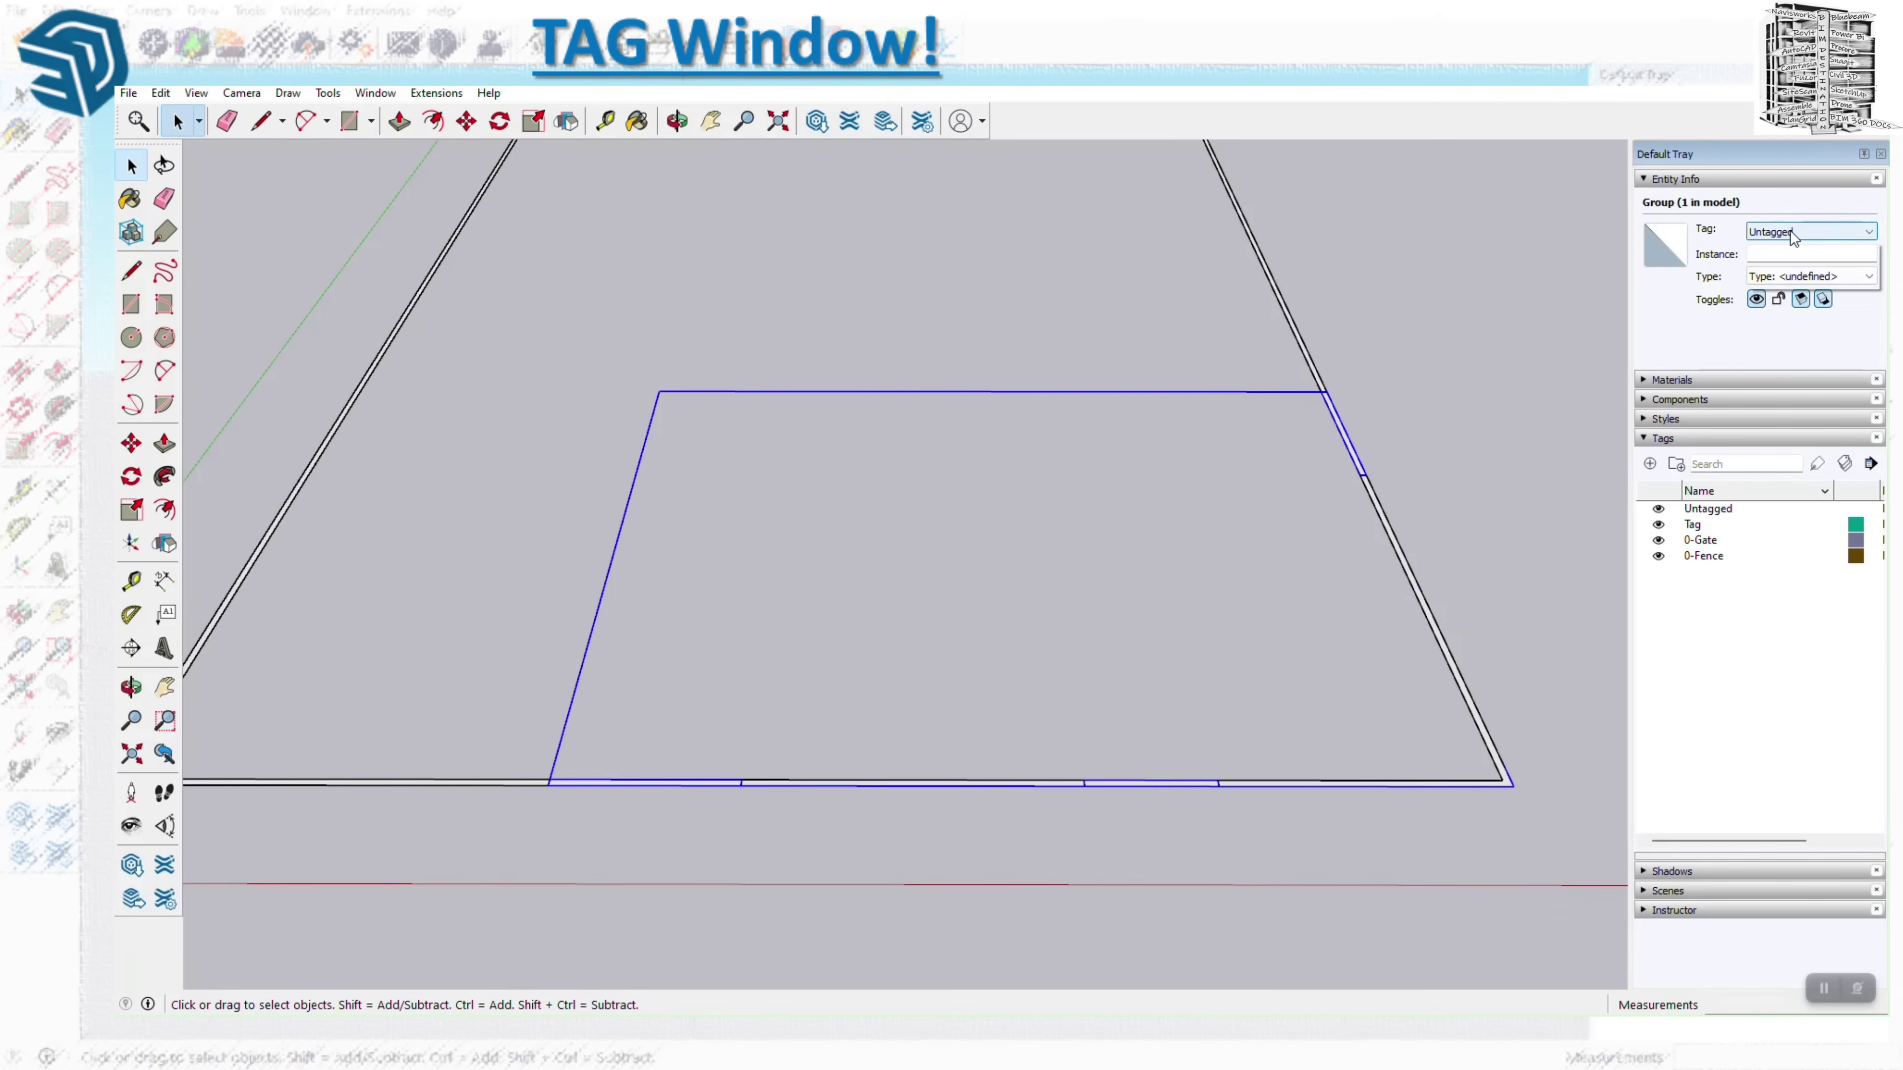
left_click(1783, 262)
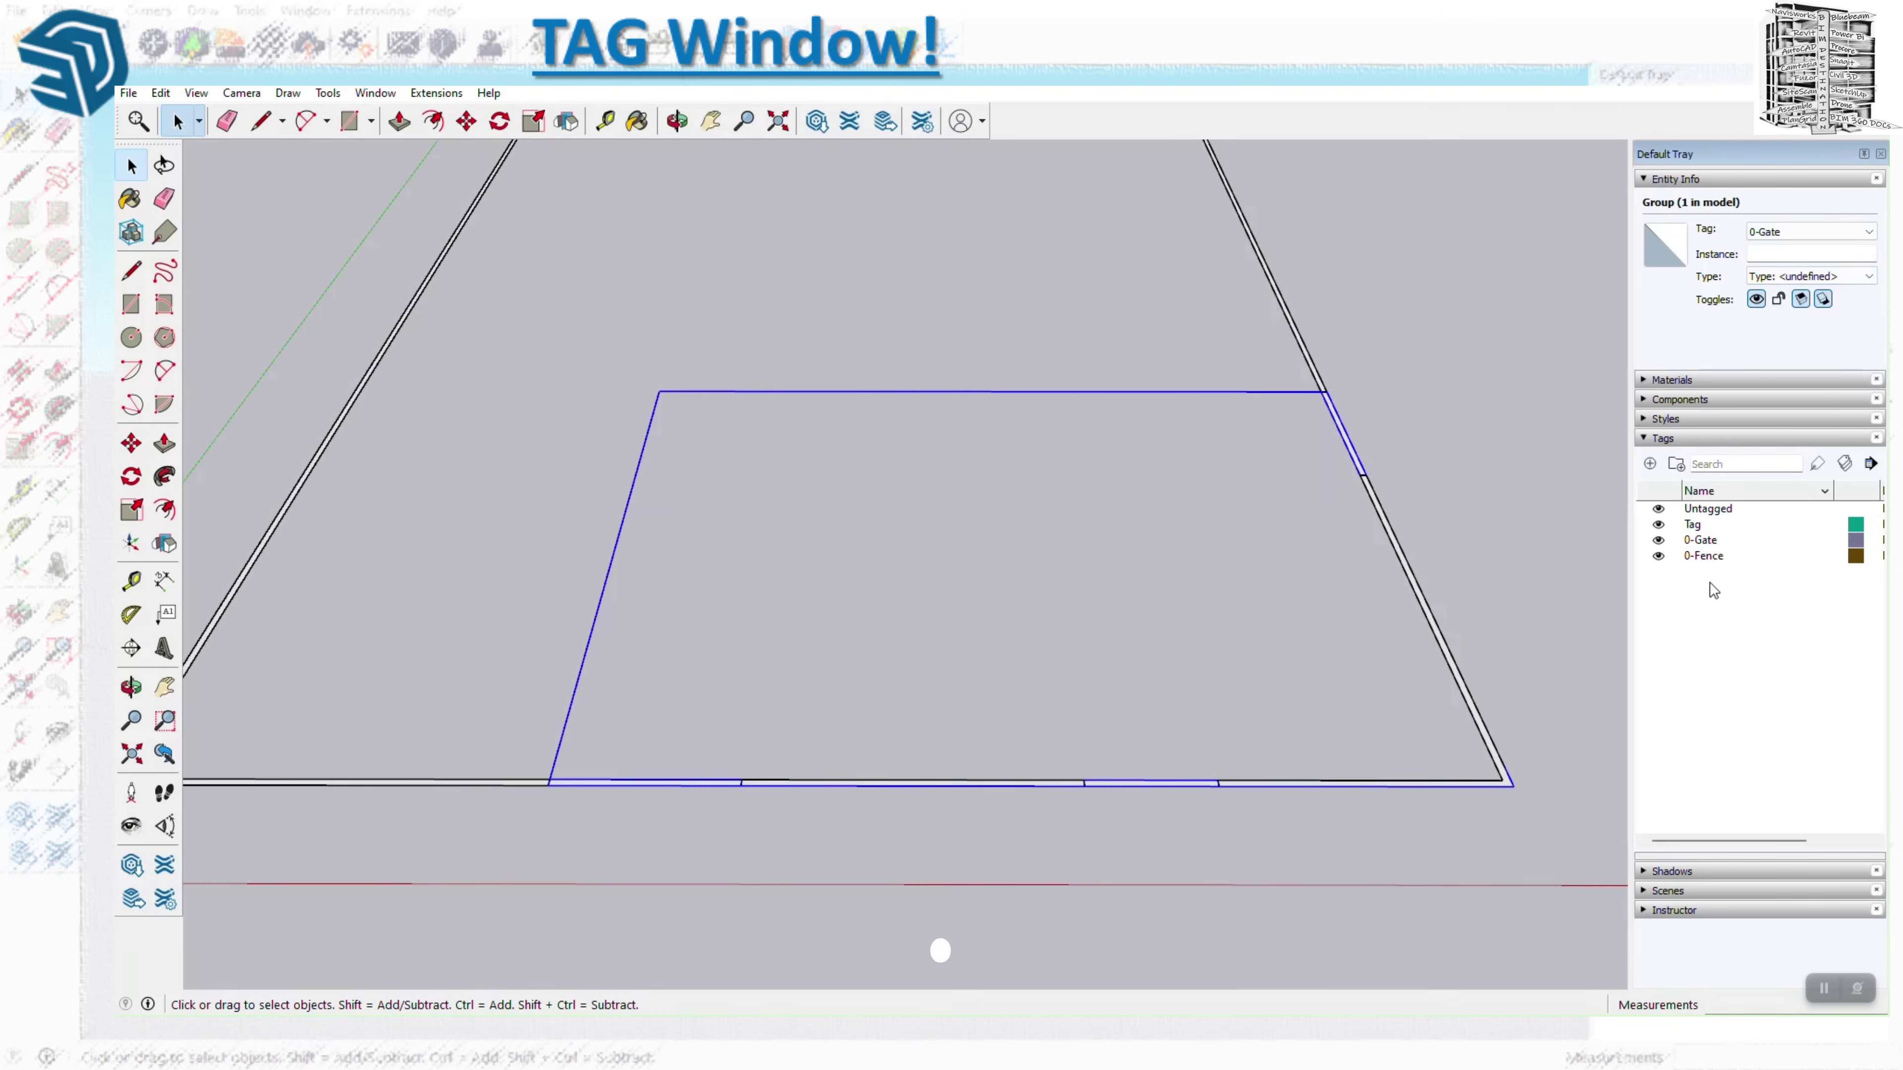
Toggle the visibility of the 0-Gate and 0-Fence tags in turn to check both groups, leaving both tags visible.
left_click(1658, 541)
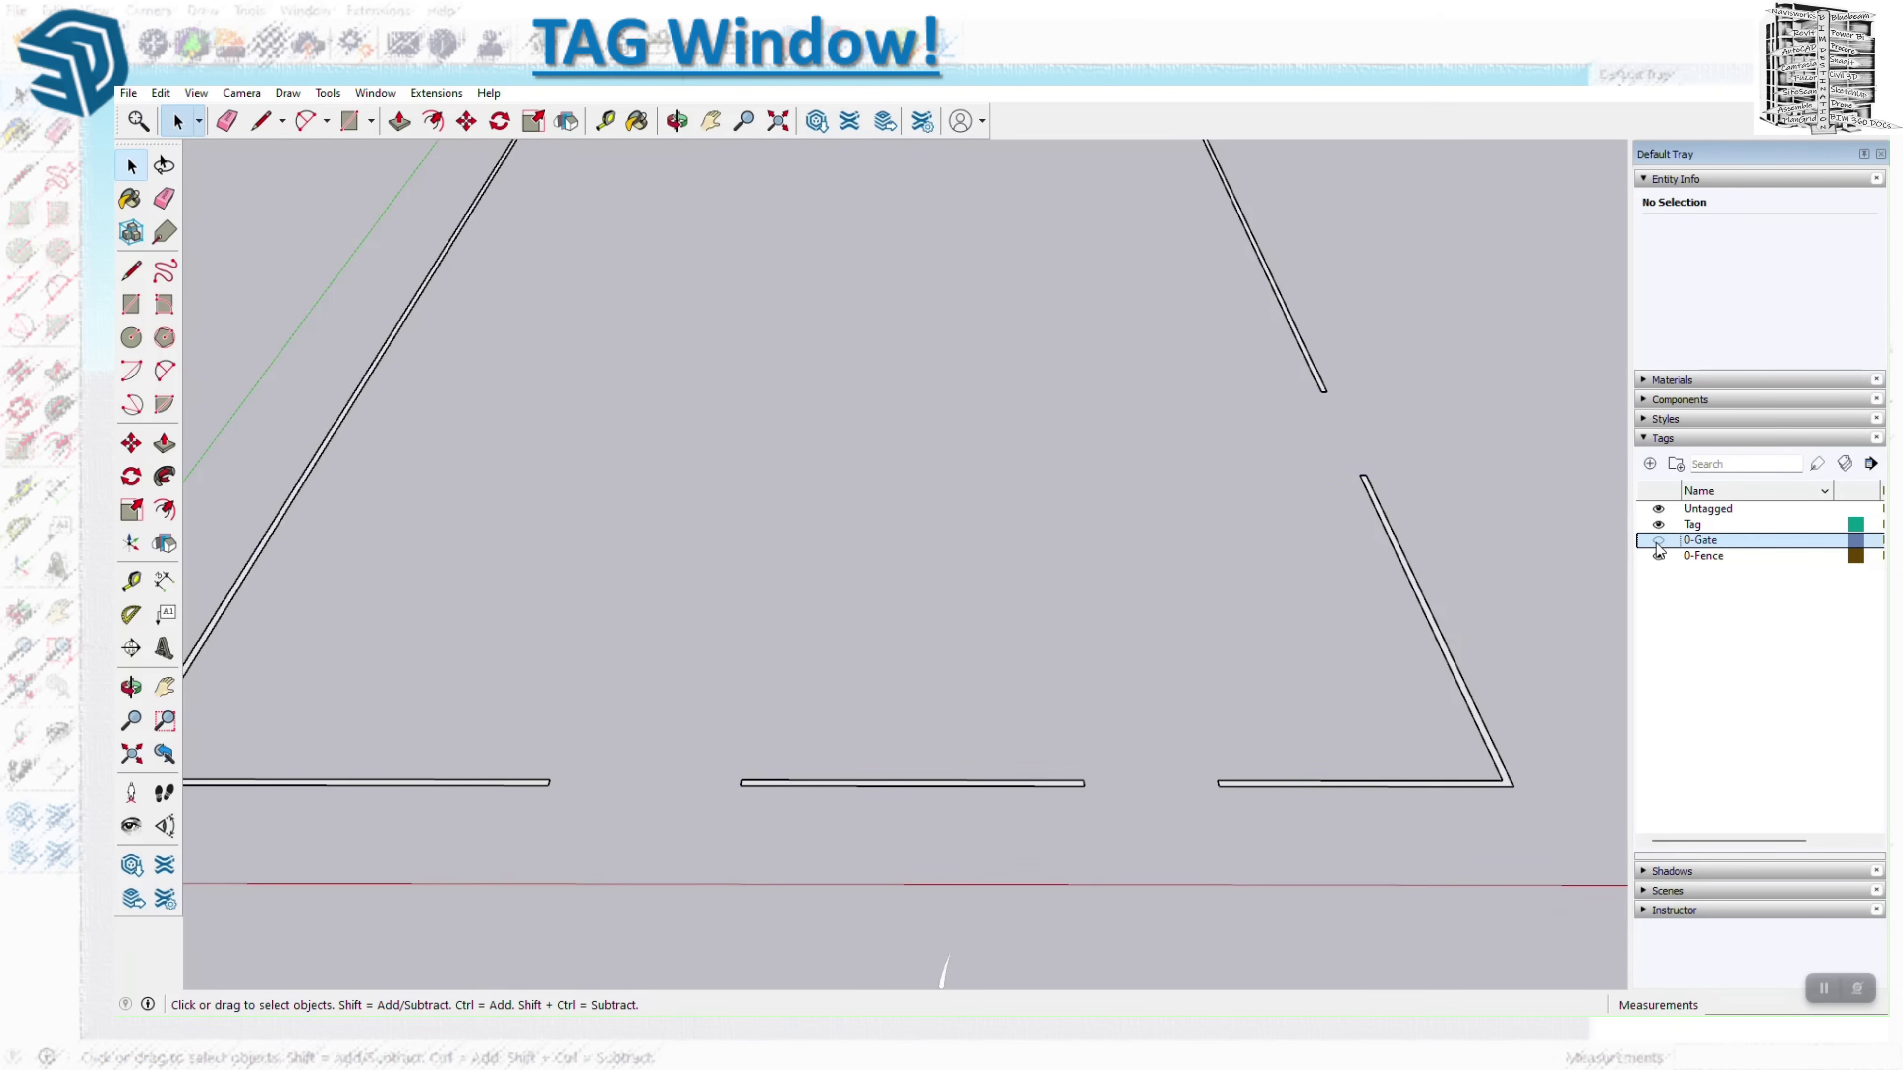
left_click(1658, 541)
left_click(1658, 541)
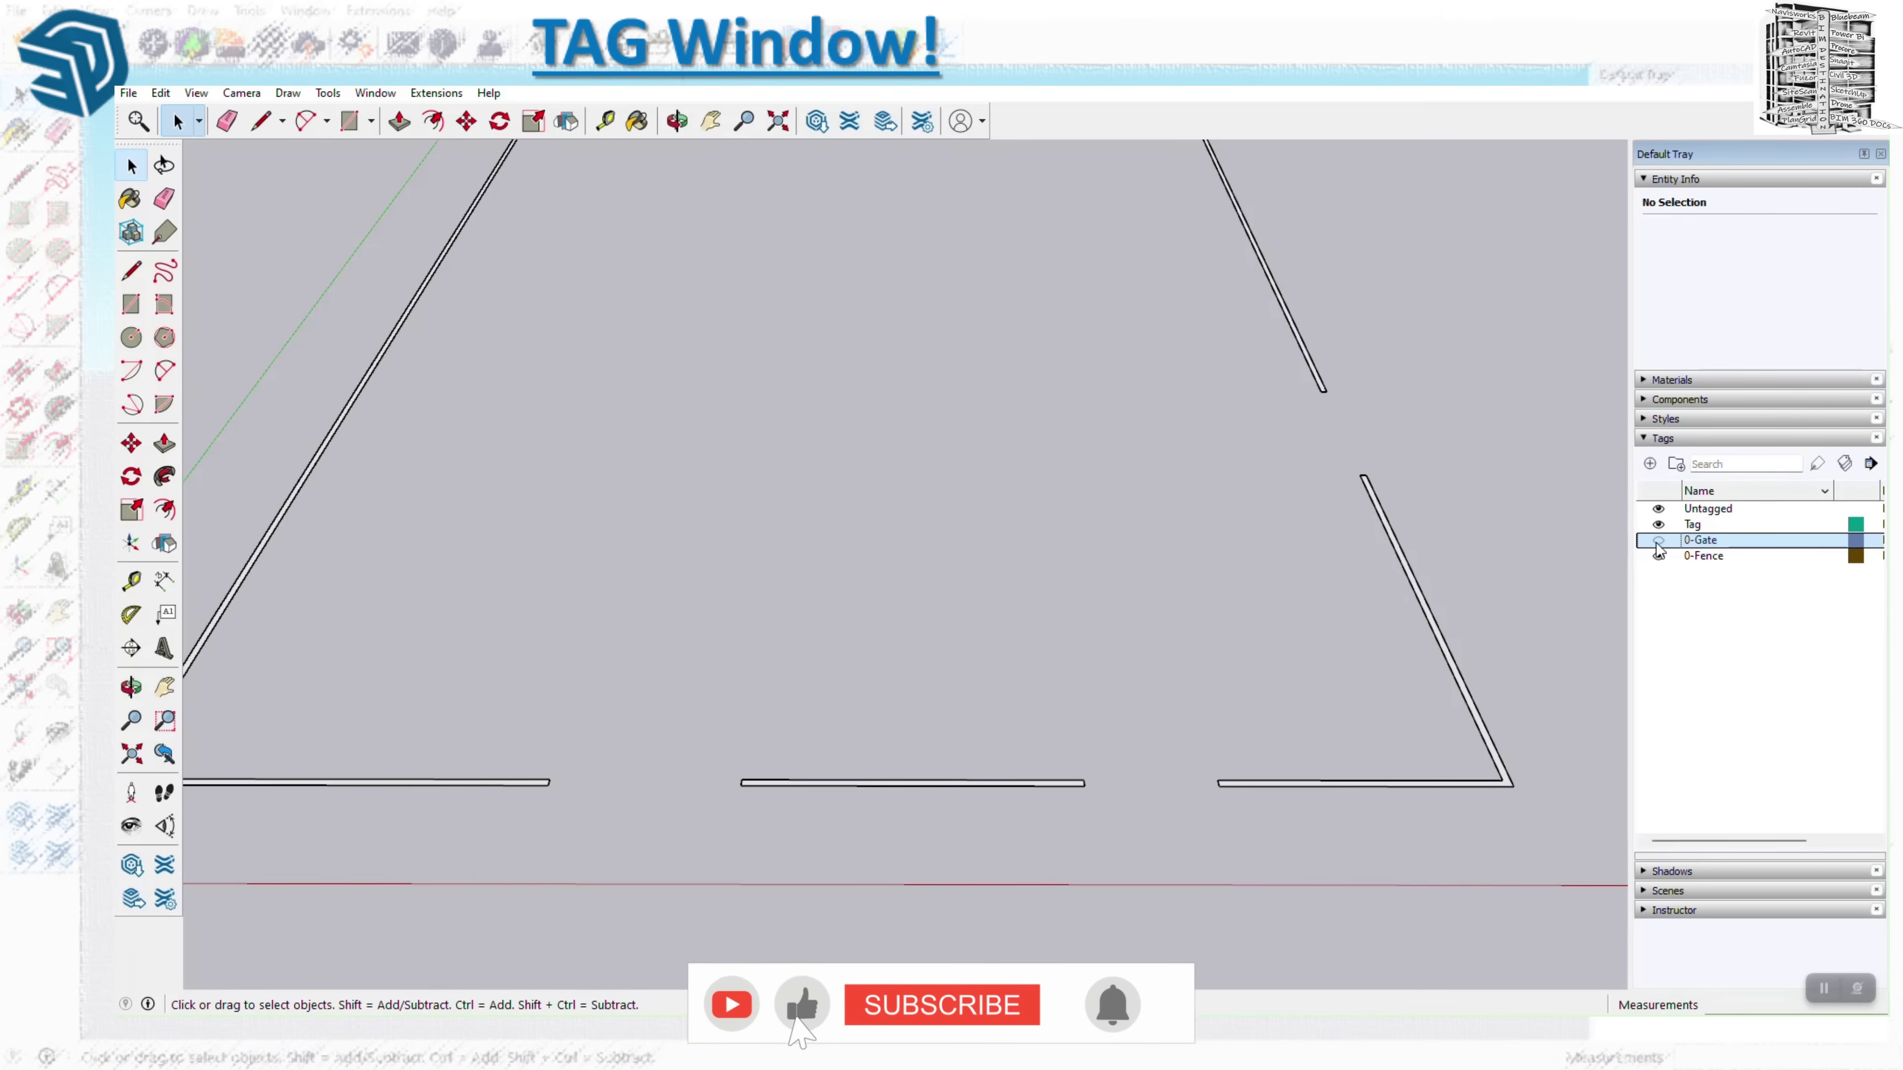
left_click(1658, 541)
left_click(1658, 541)
left_click(1659, 540)
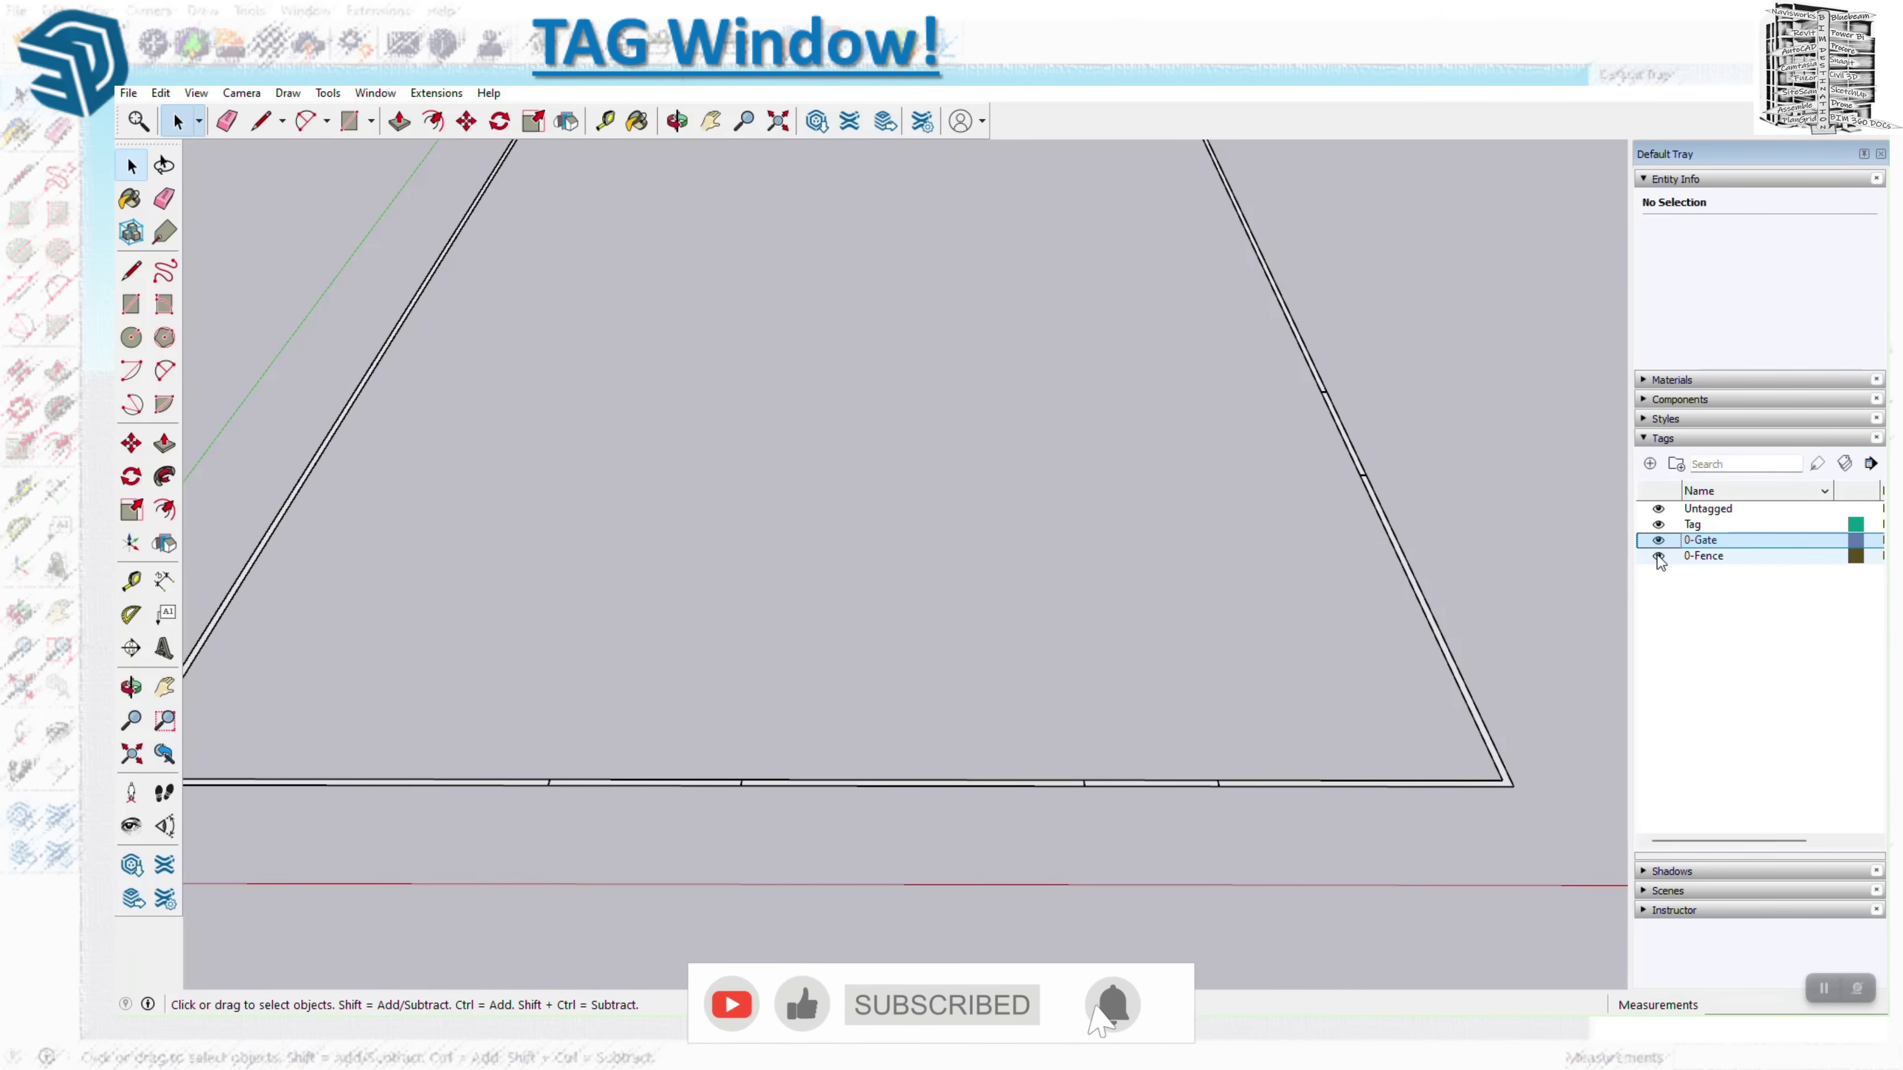
left_click(1658, 556)
left_click(1658, 556)
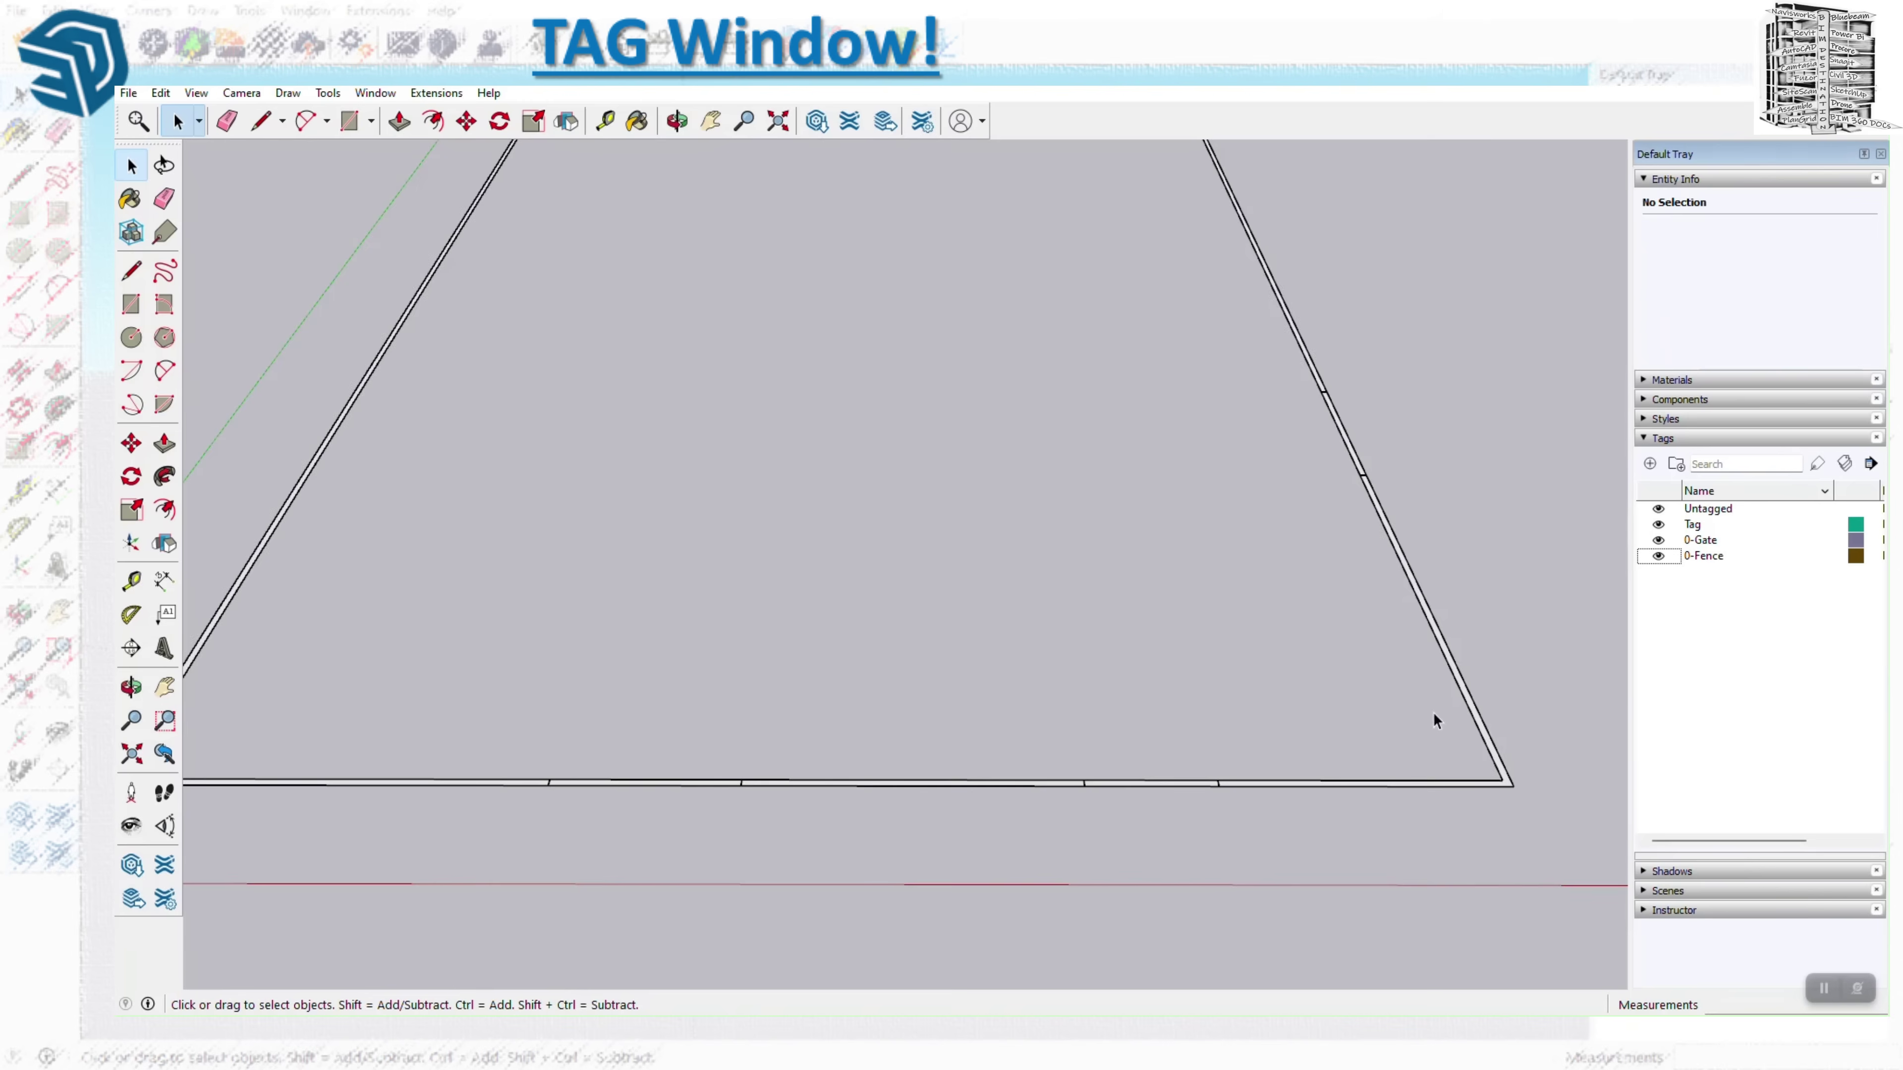
Open the fence group for editing and Push/Pull the fence section beside the first front gate opening up 8'.
left_click(1470, 702)
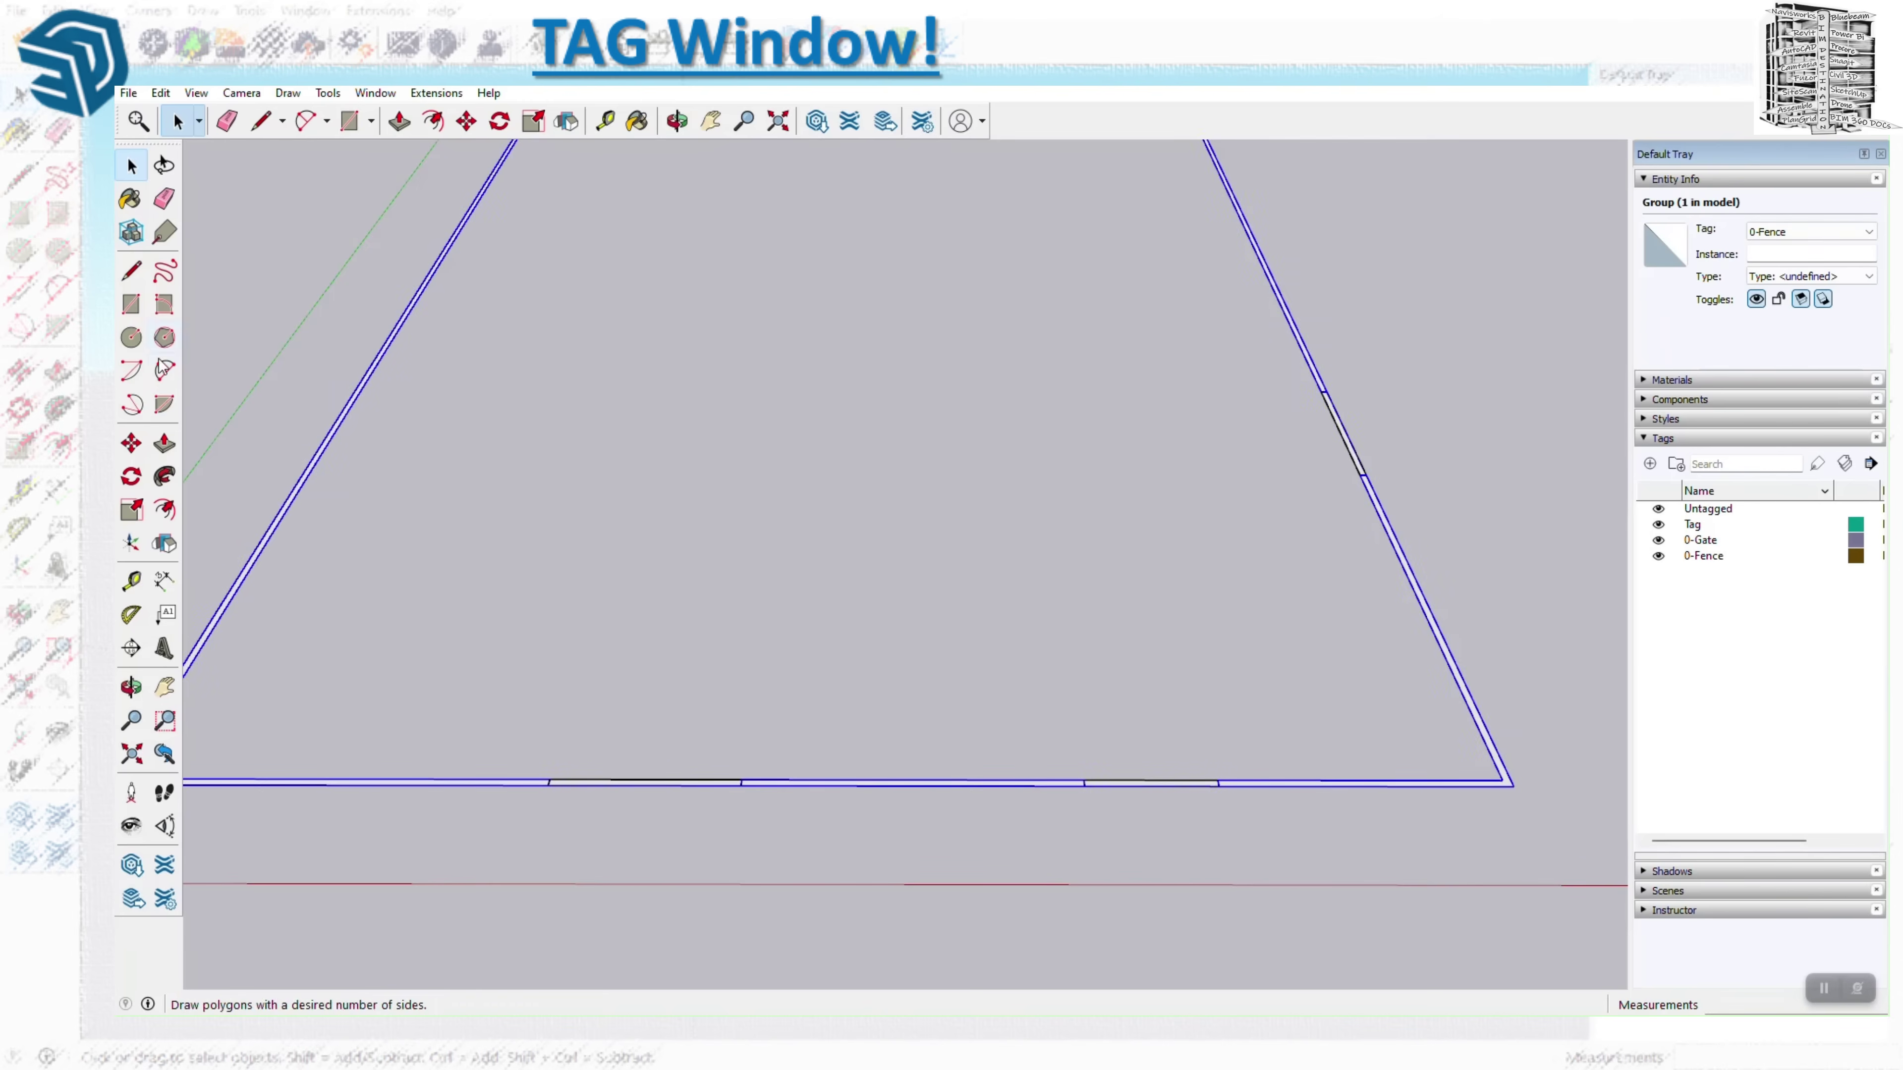
left_click(164, 444)
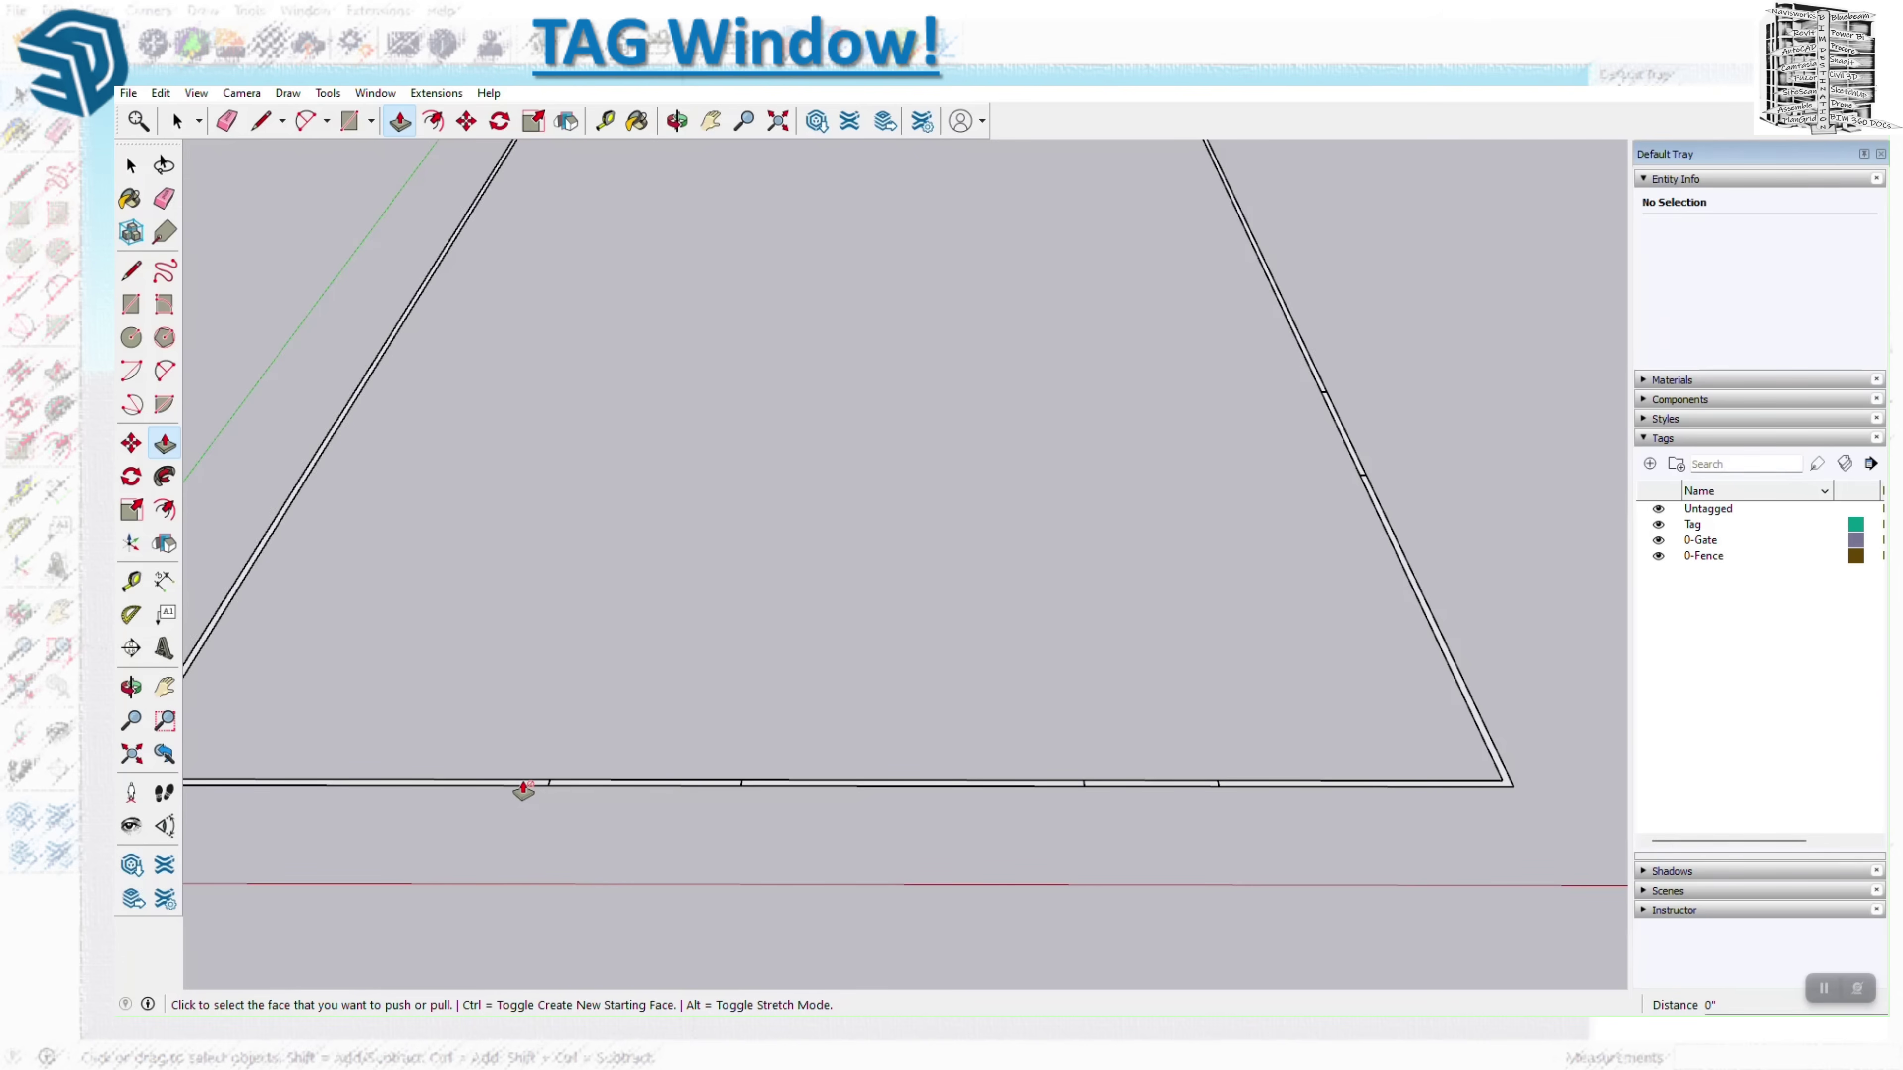
scroll(523, 789, "up", 2)
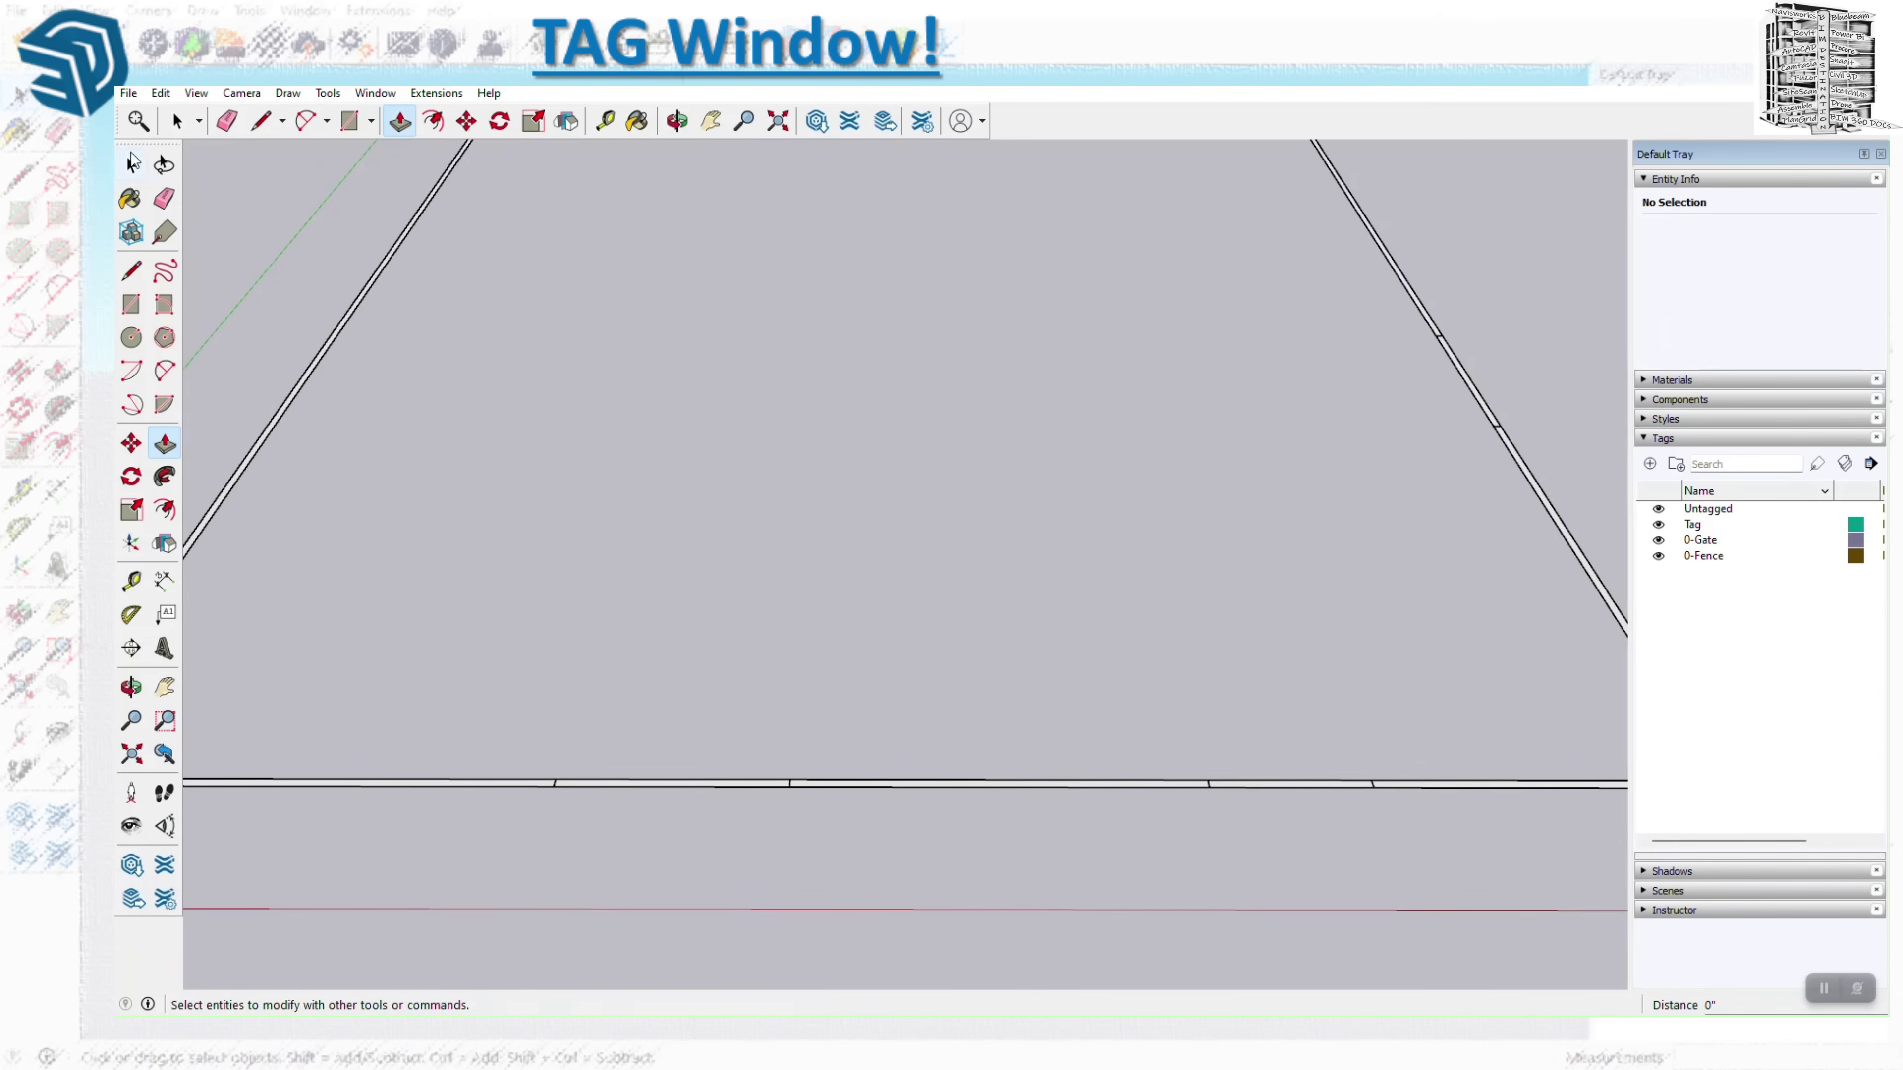
left_click(118, 167)
double_click(523, 787)
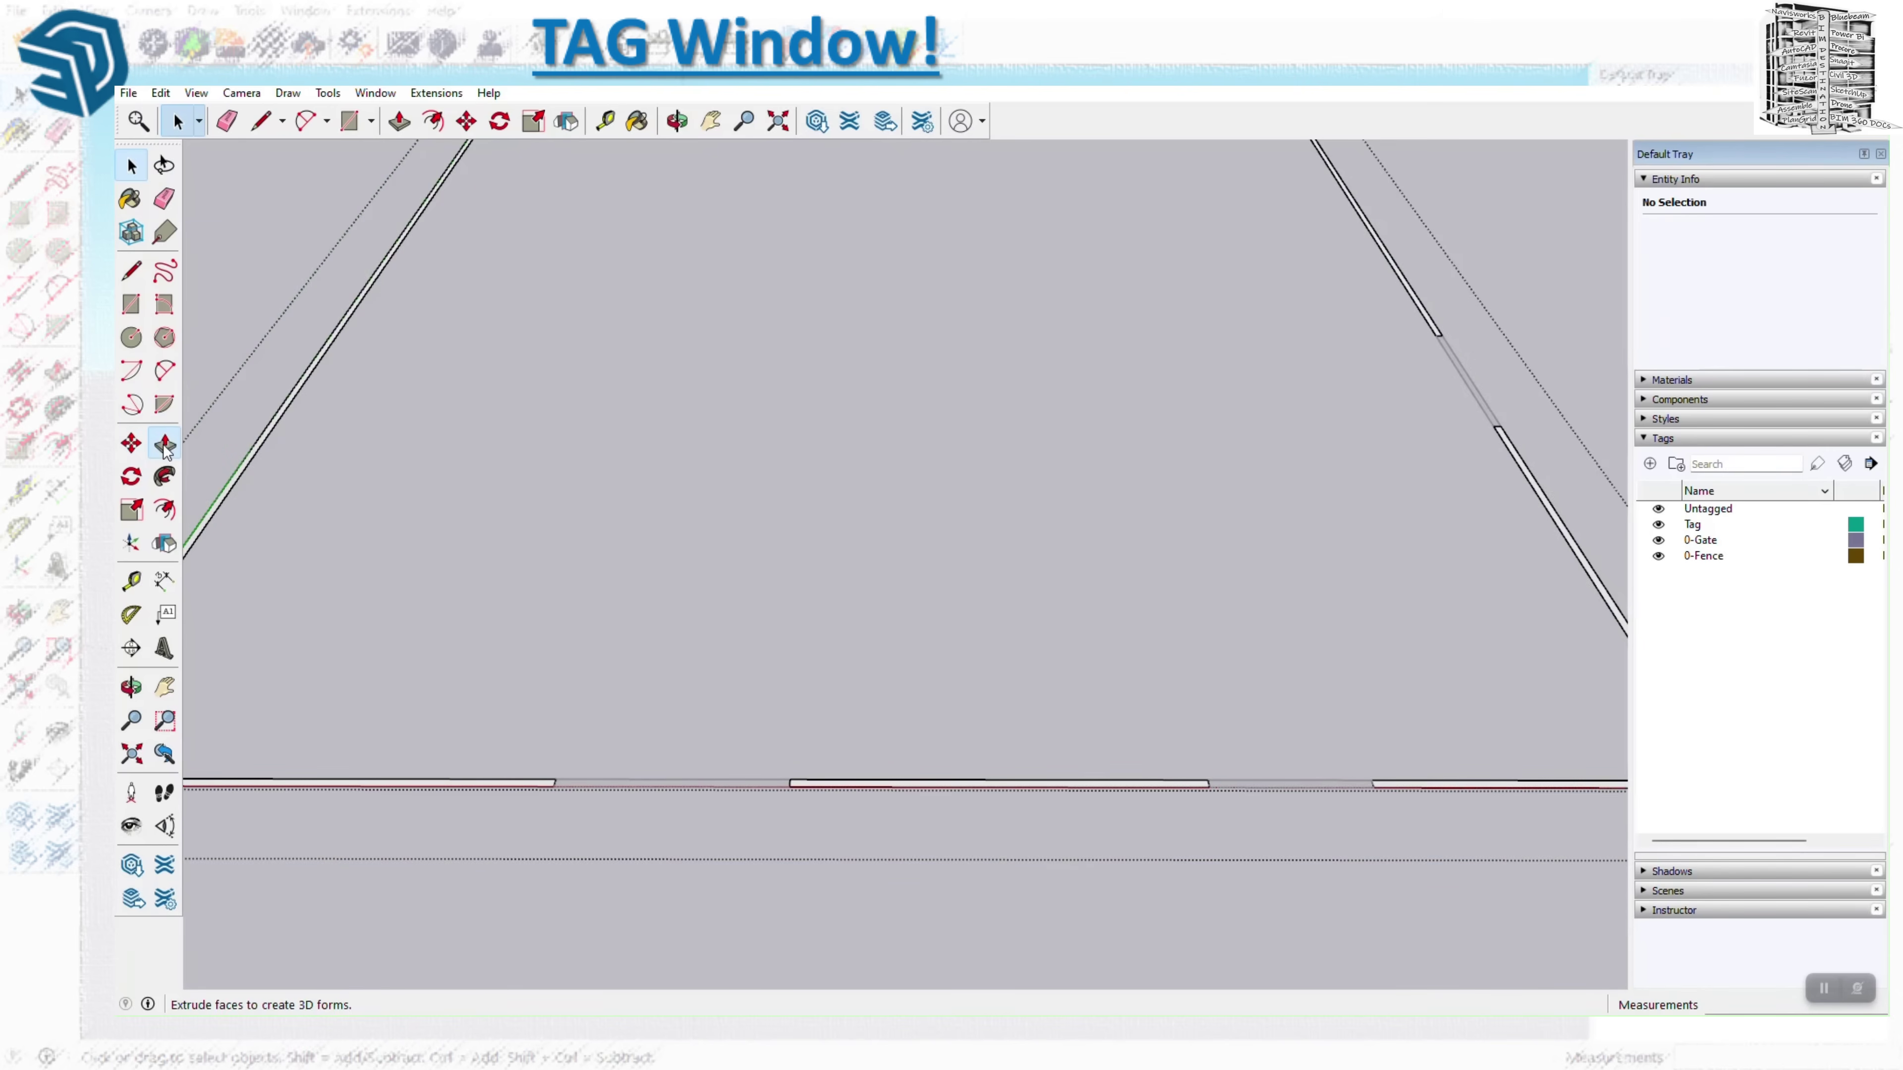
left_click(164, 443)
left_click(541, 787)
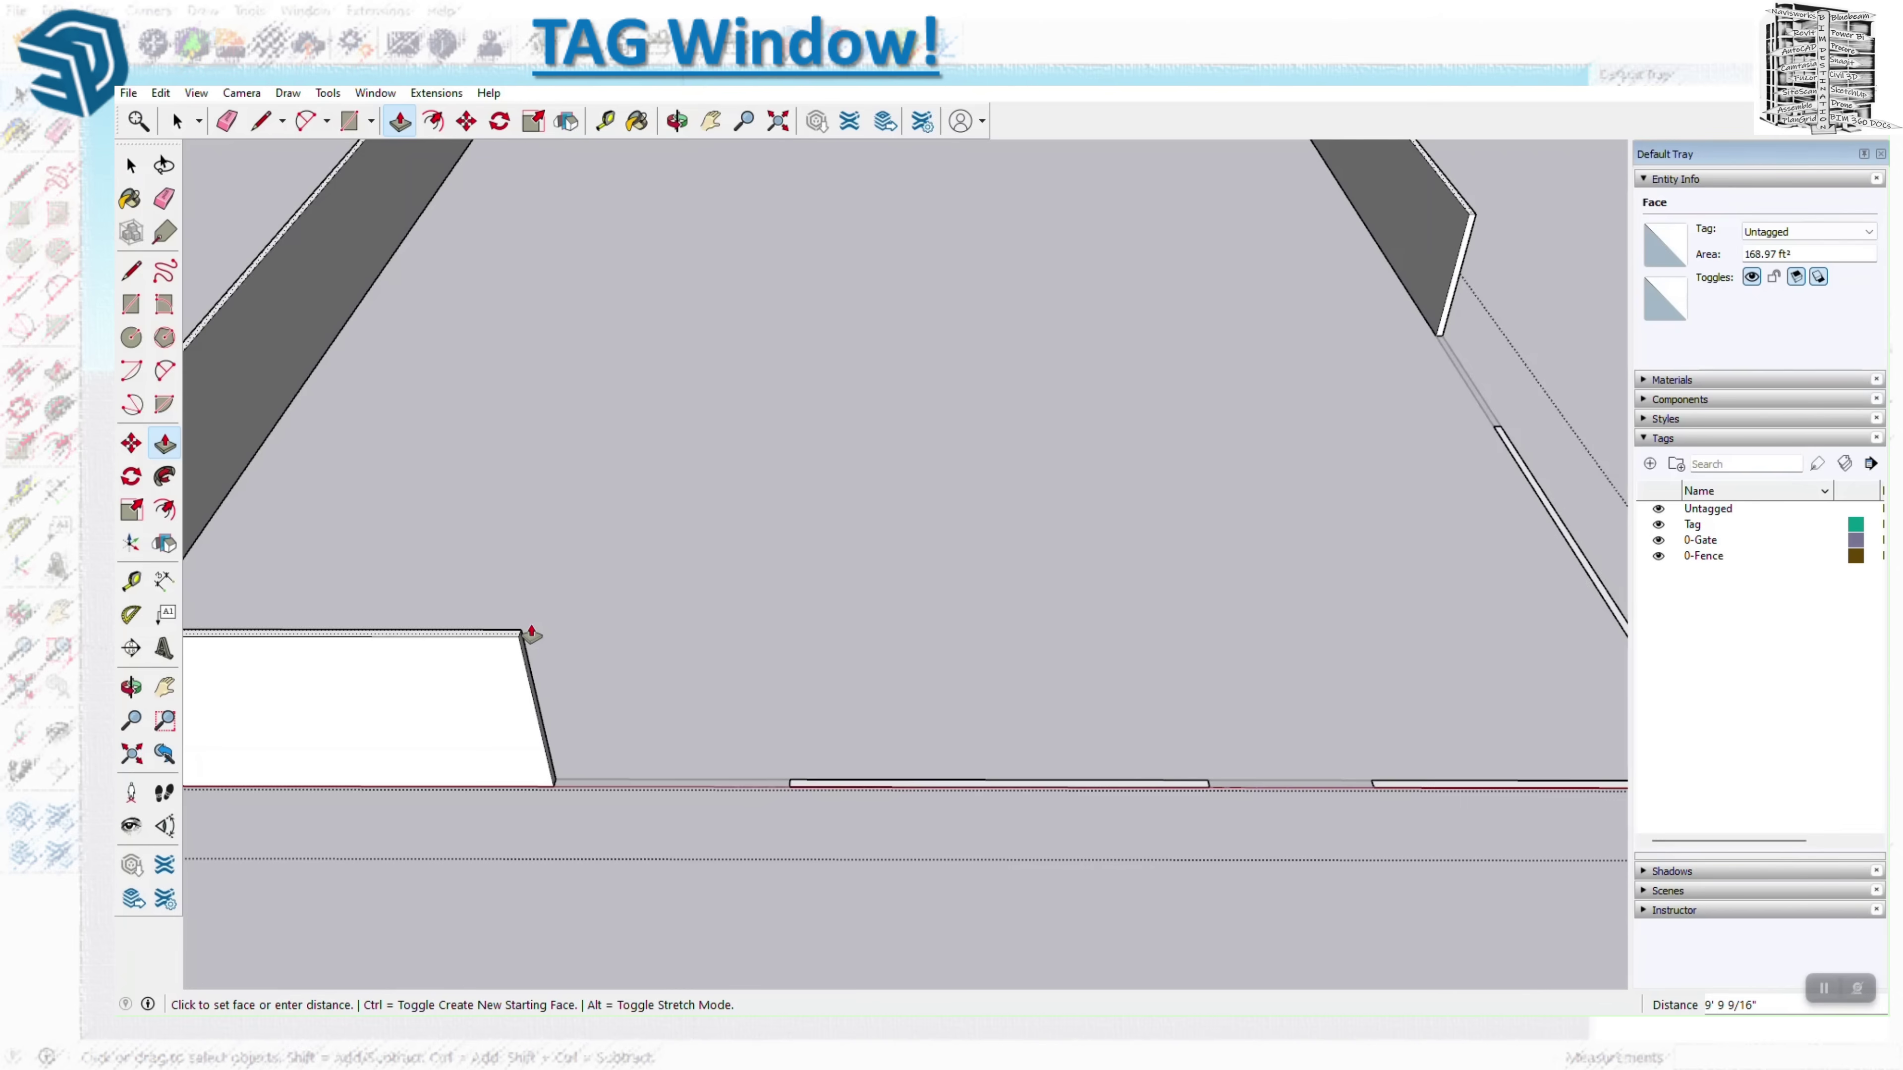
type("8")
key("Return")
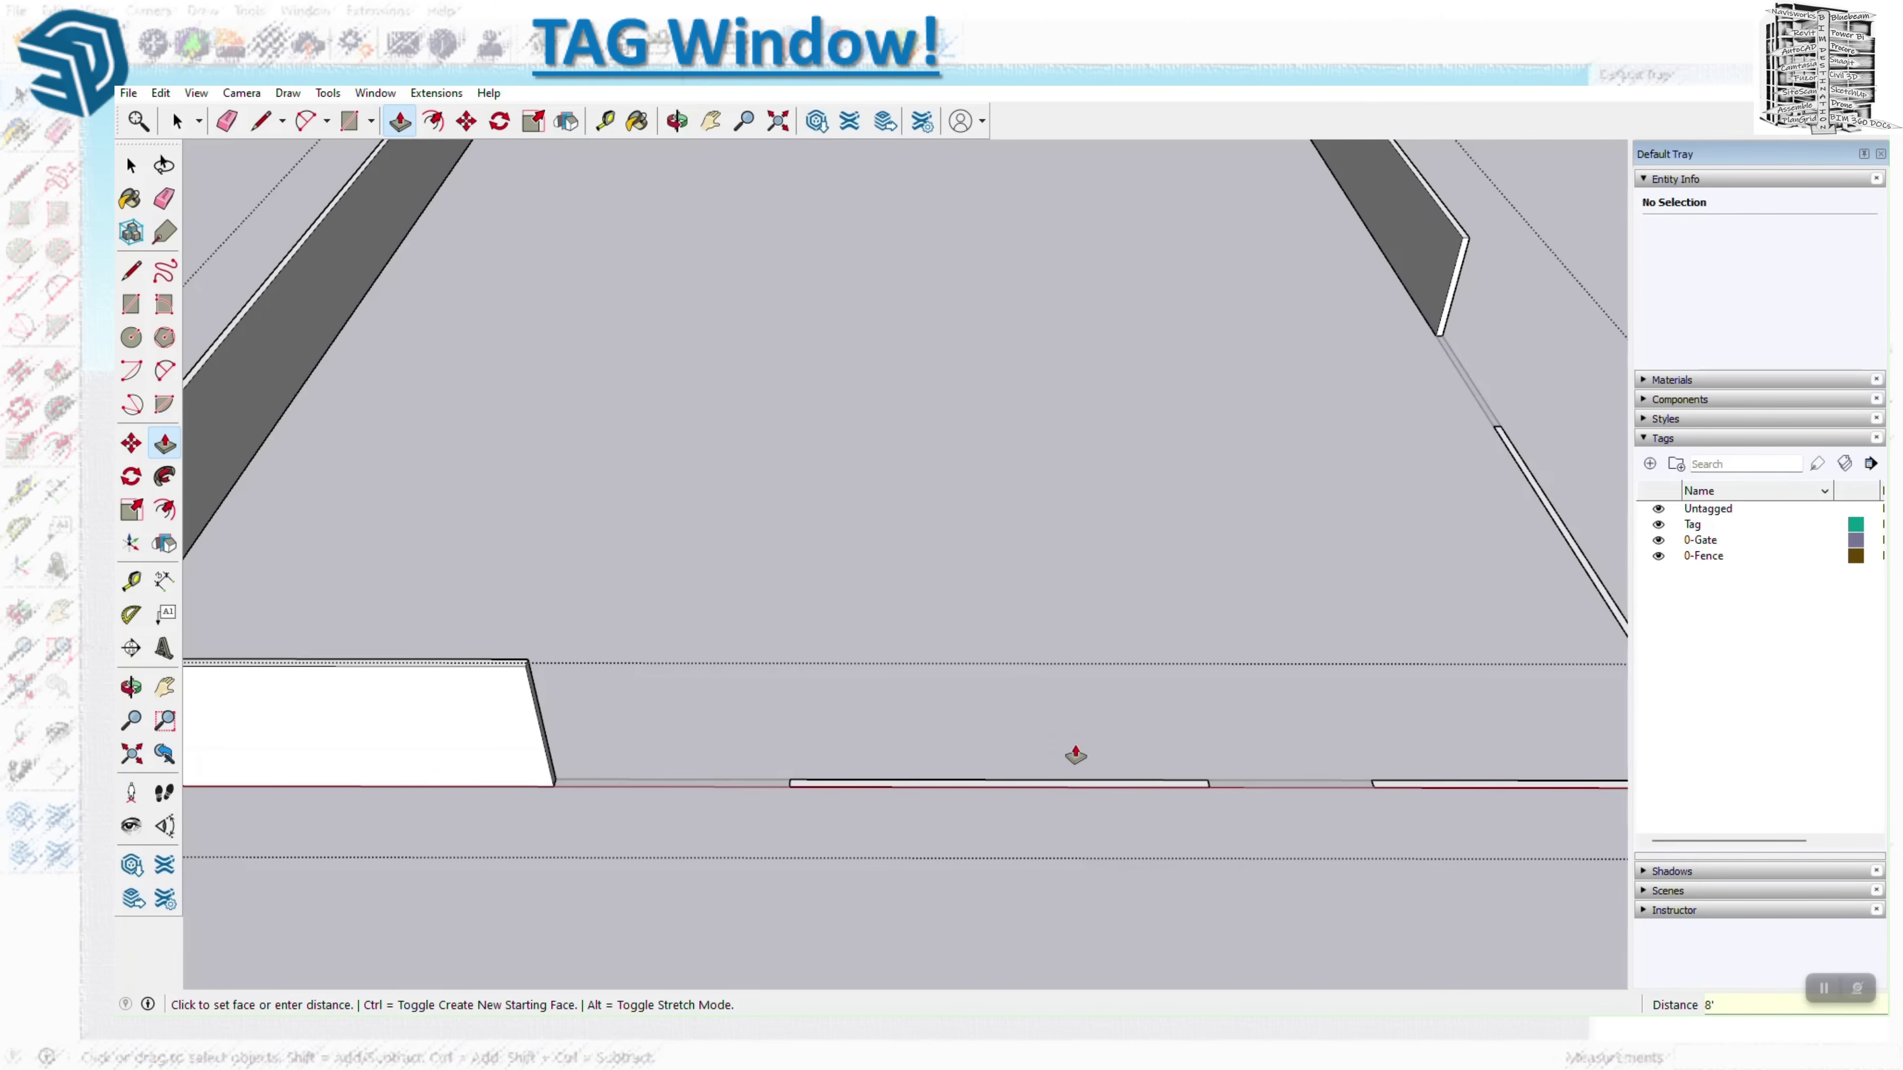
Raise the middle front fence section and the corner fence section to the same 8' height, and close the fence group.
double_click(1045, 785)
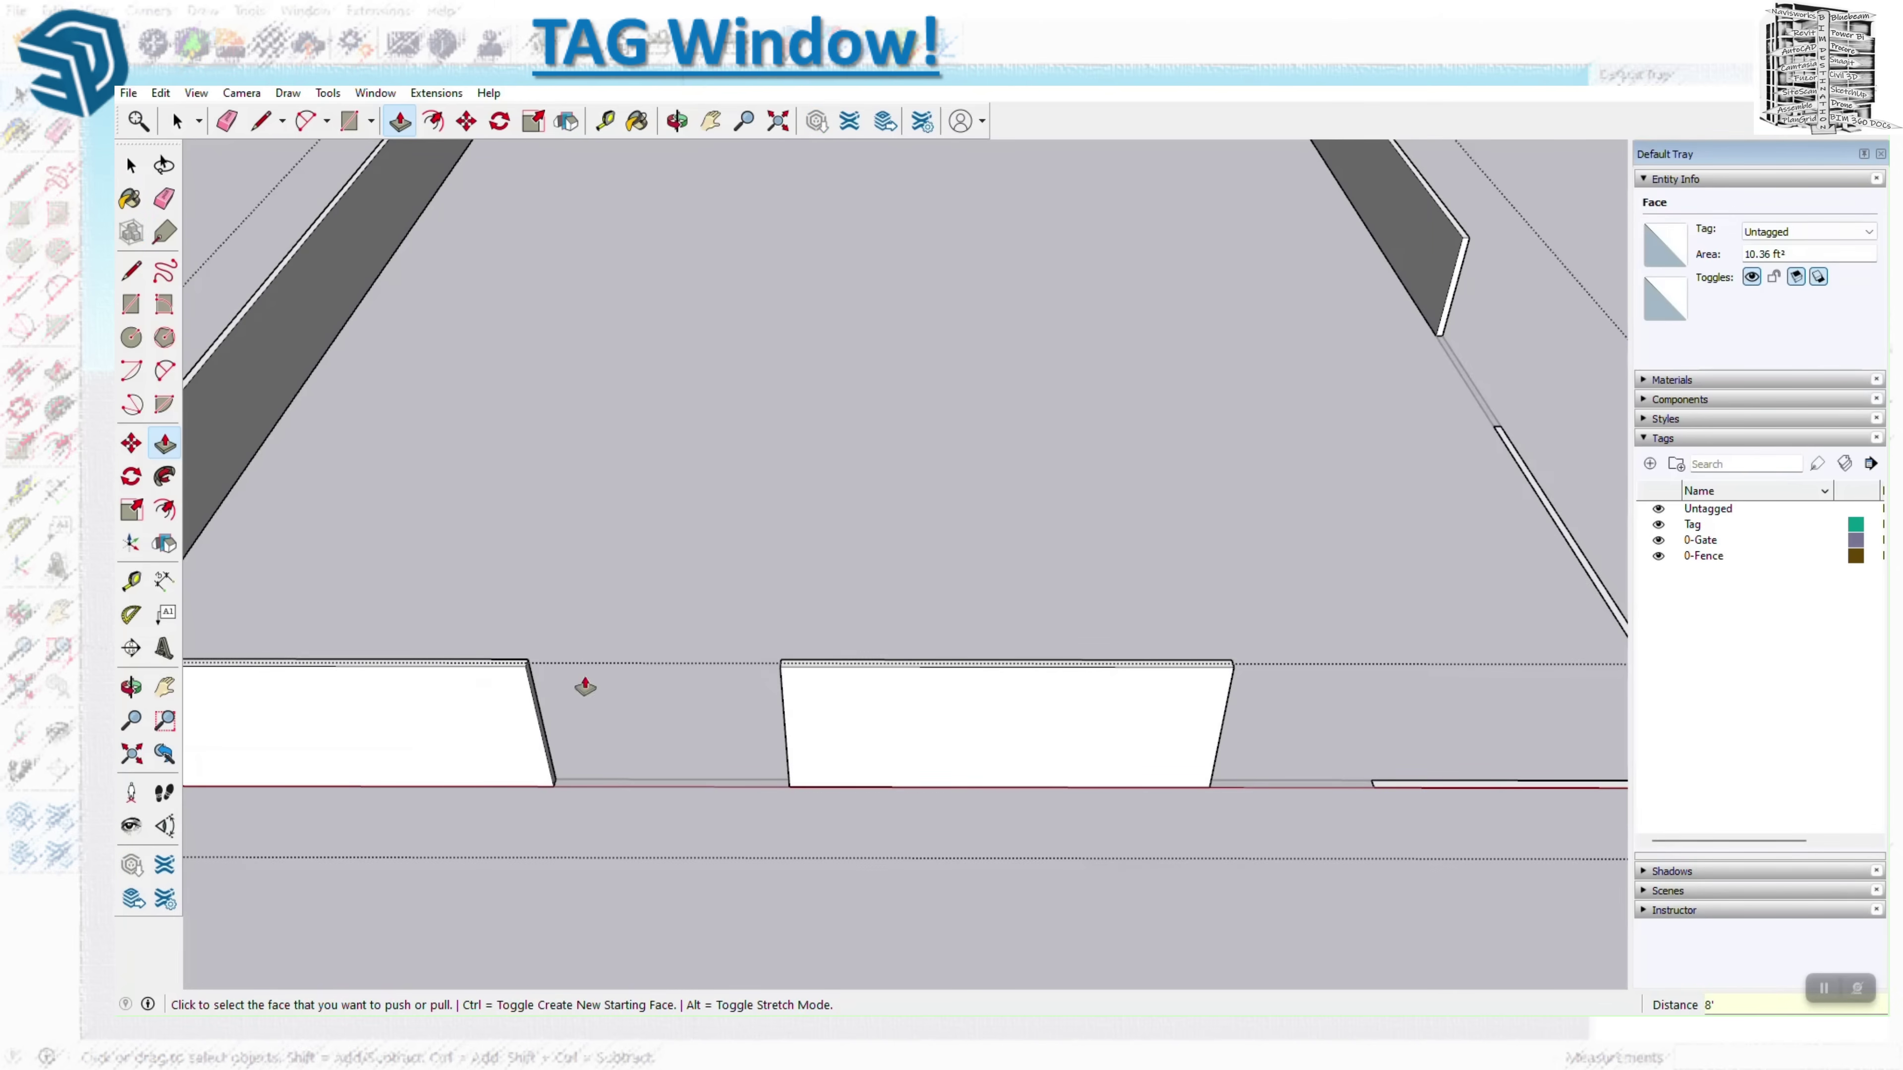
left_click(1411, 789)
left_click(1224, 667)
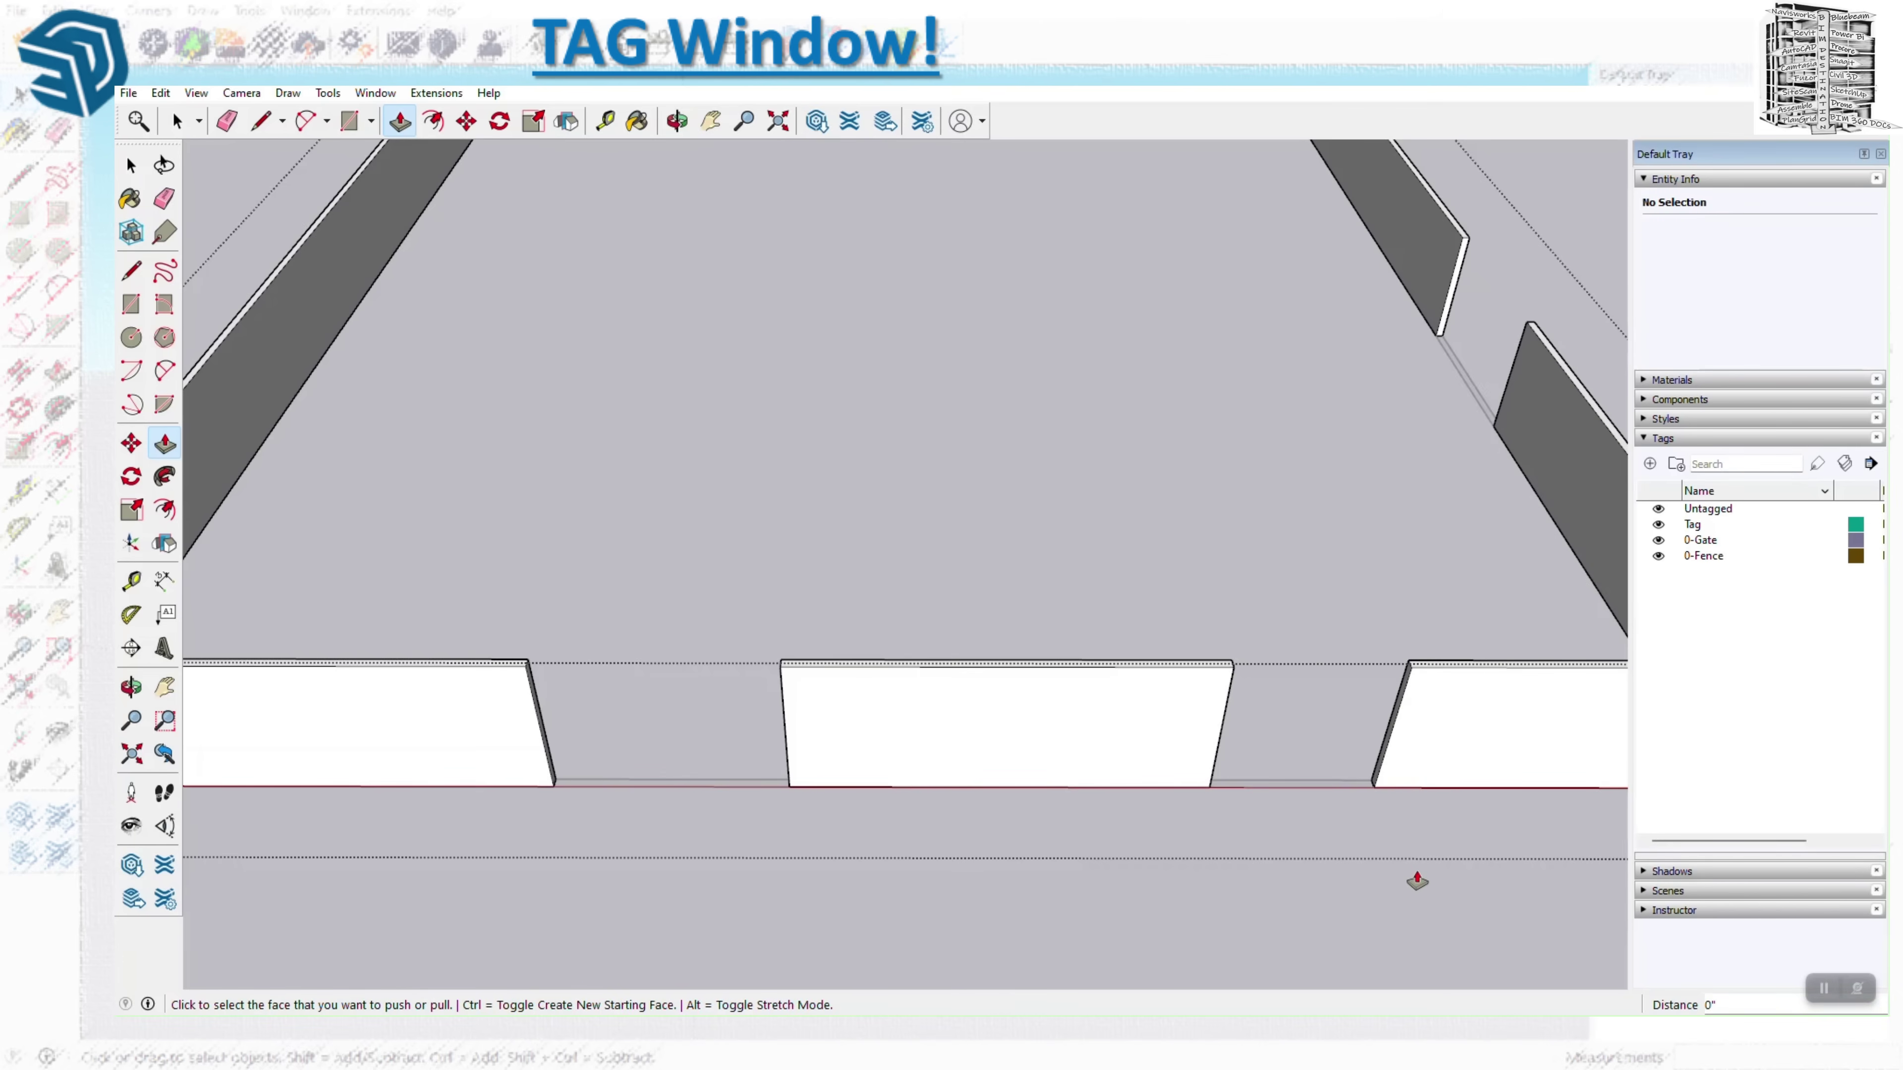
key("space")
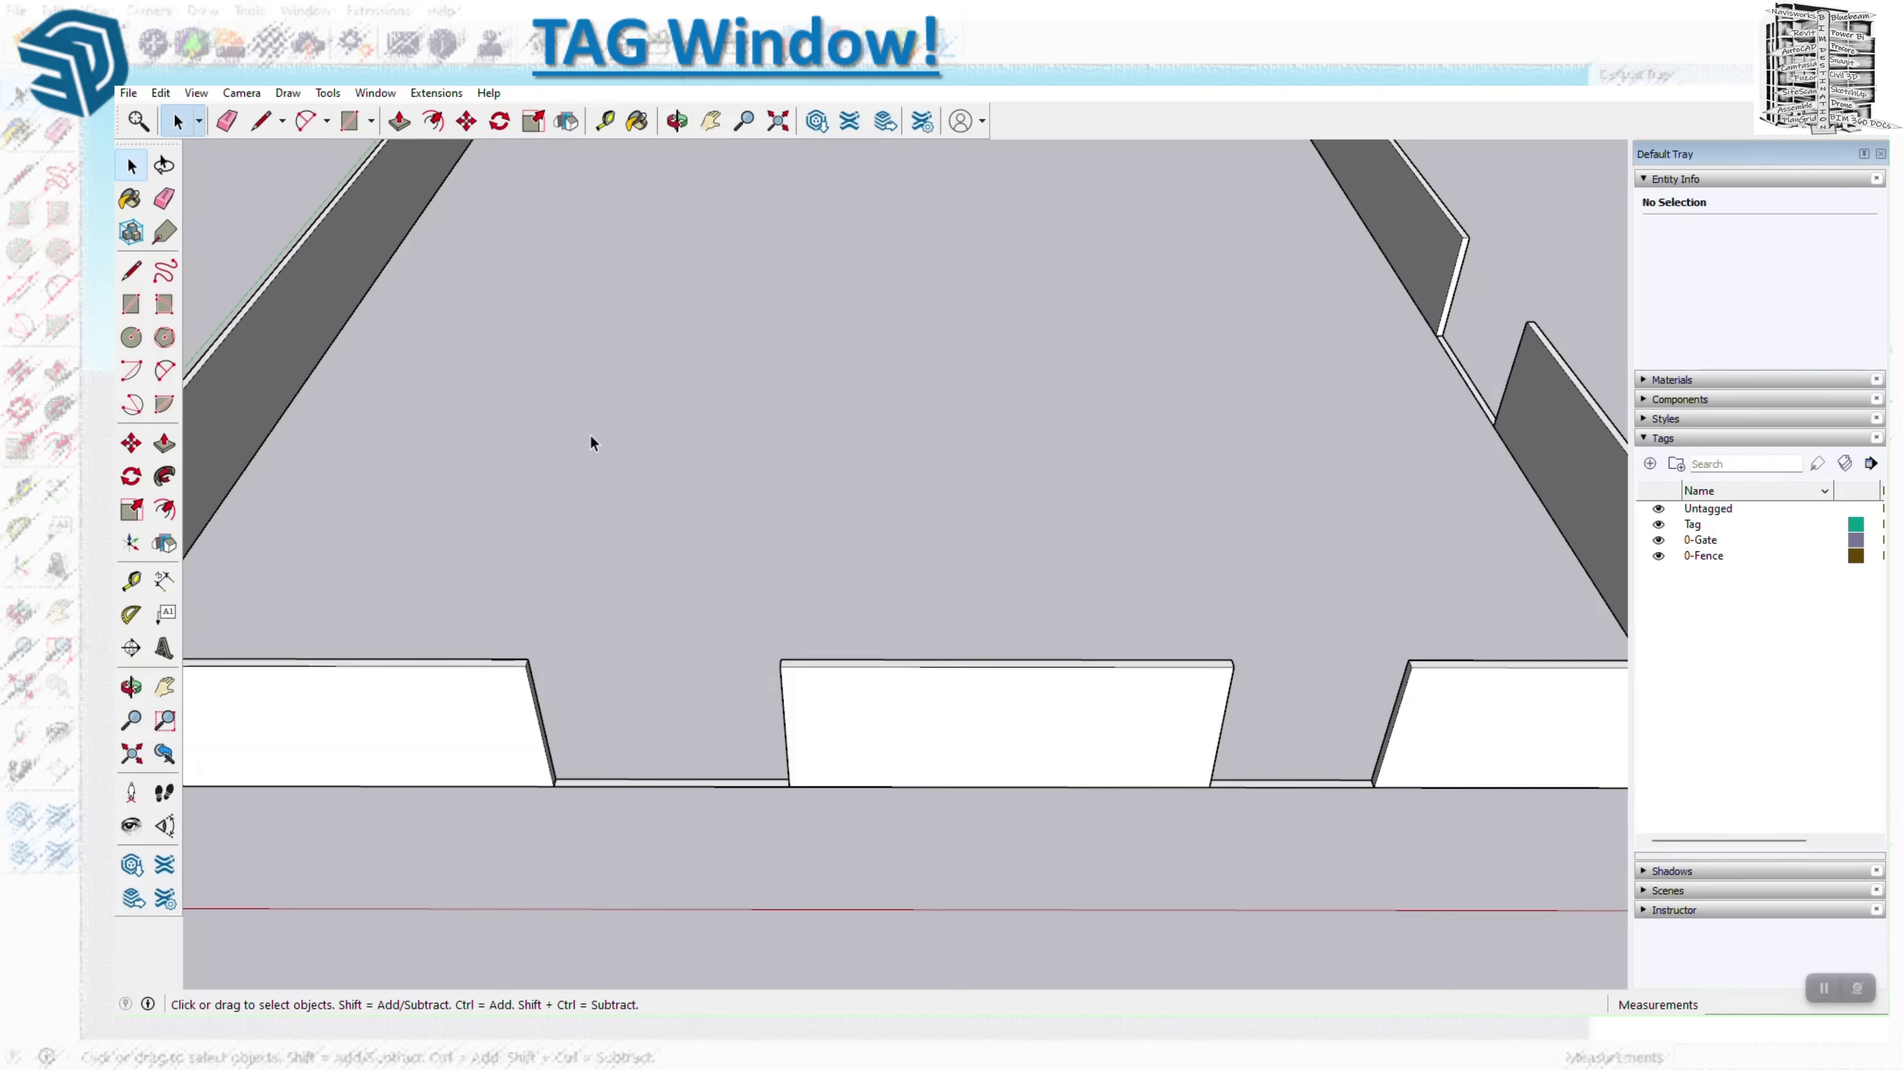
Open the gate group for editing and Push/Pull both front gate sections up to the top of the fence.
double_click(728, 783)
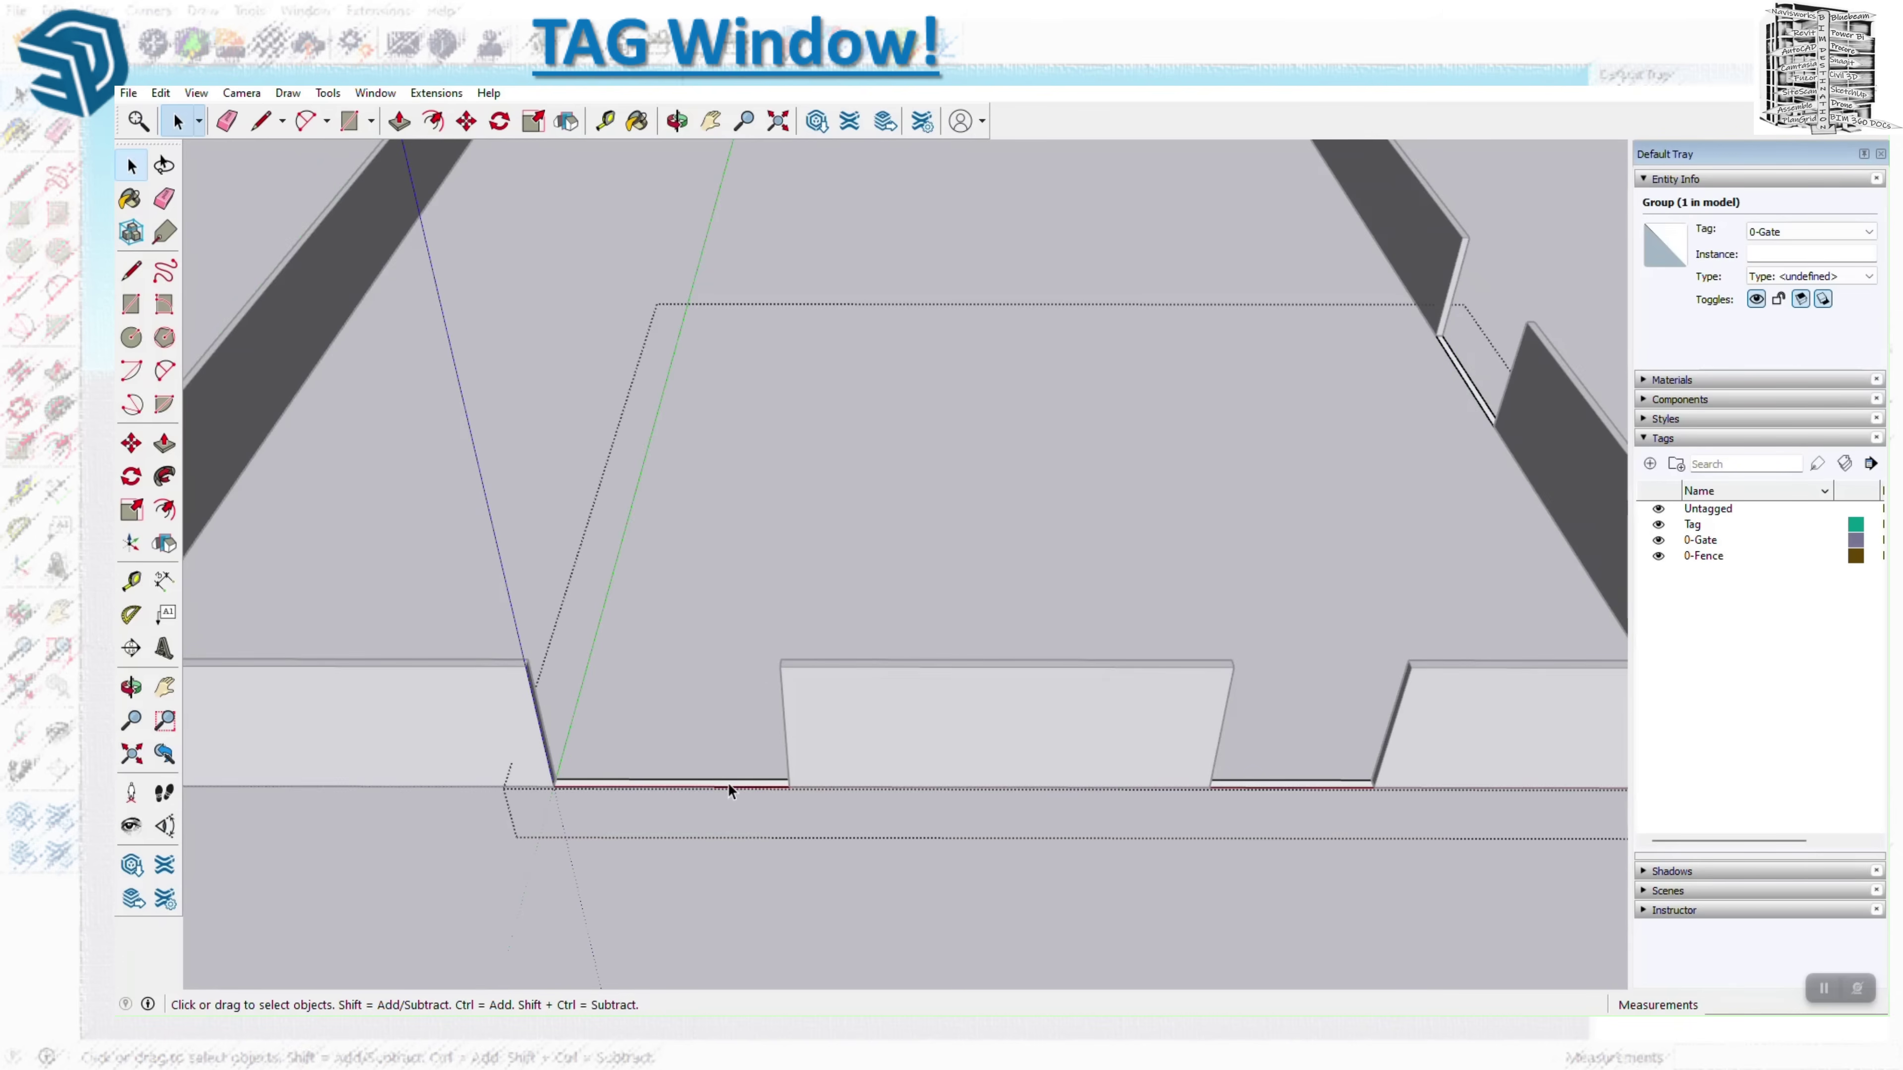
left_click(167, 445)
left_click(705, 791)
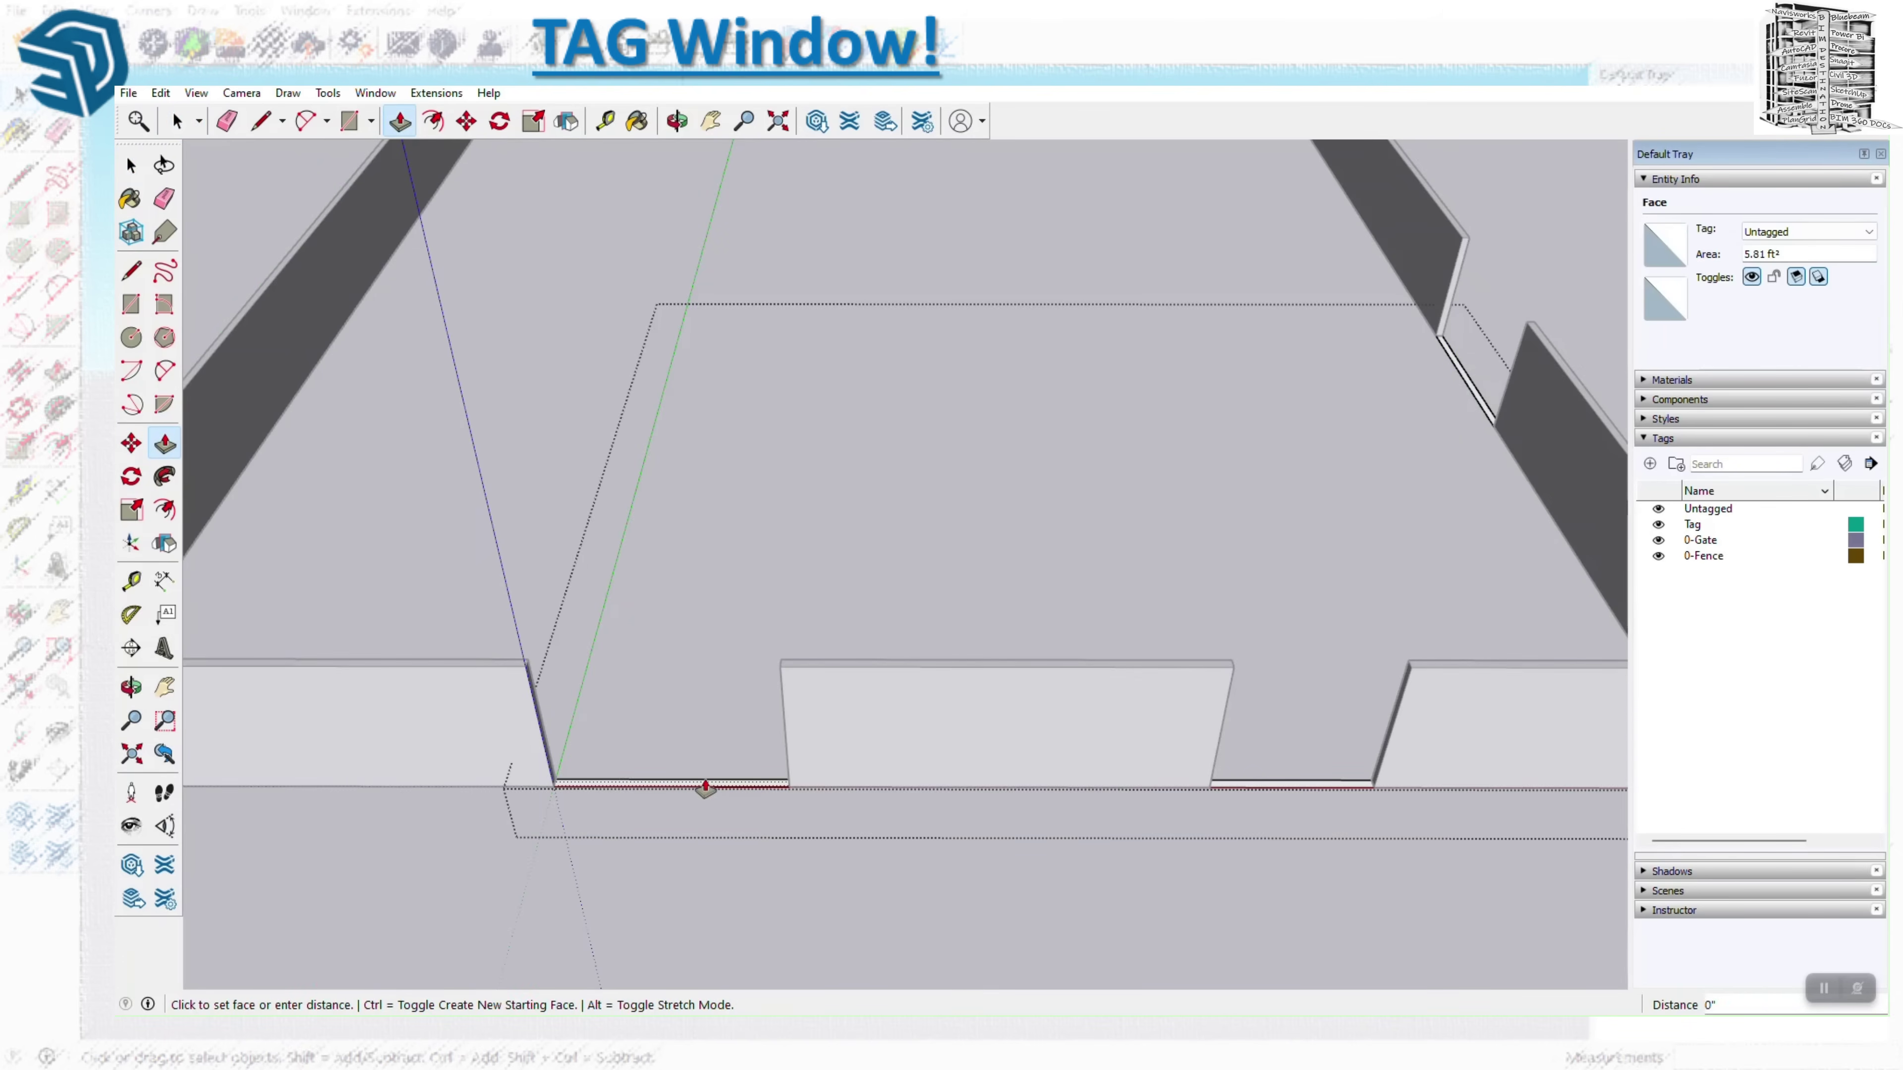
left_click(833, 670)
left_click(1343, 786)
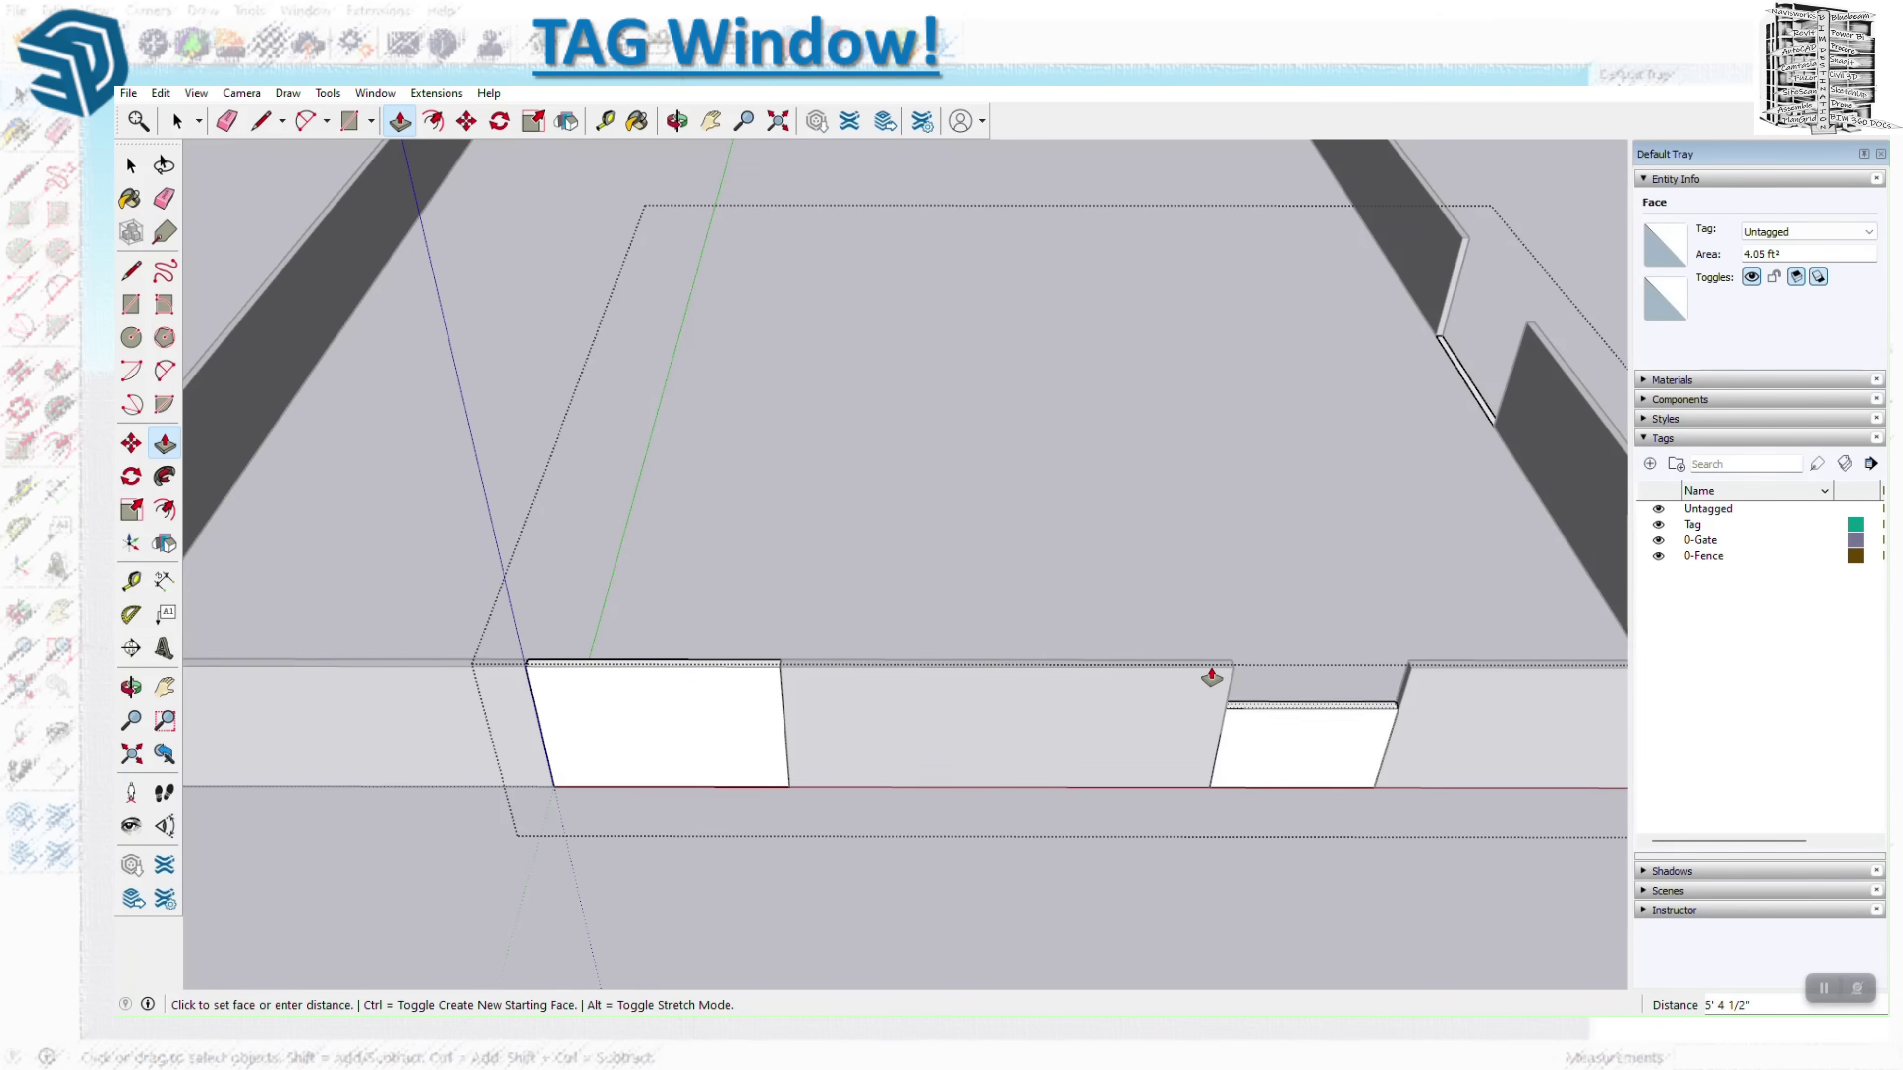
left_click(1202, 676)
Push/Pull the side gate section up to the top of the adjacent fence and close the gate group.
left_click(1463, 358)
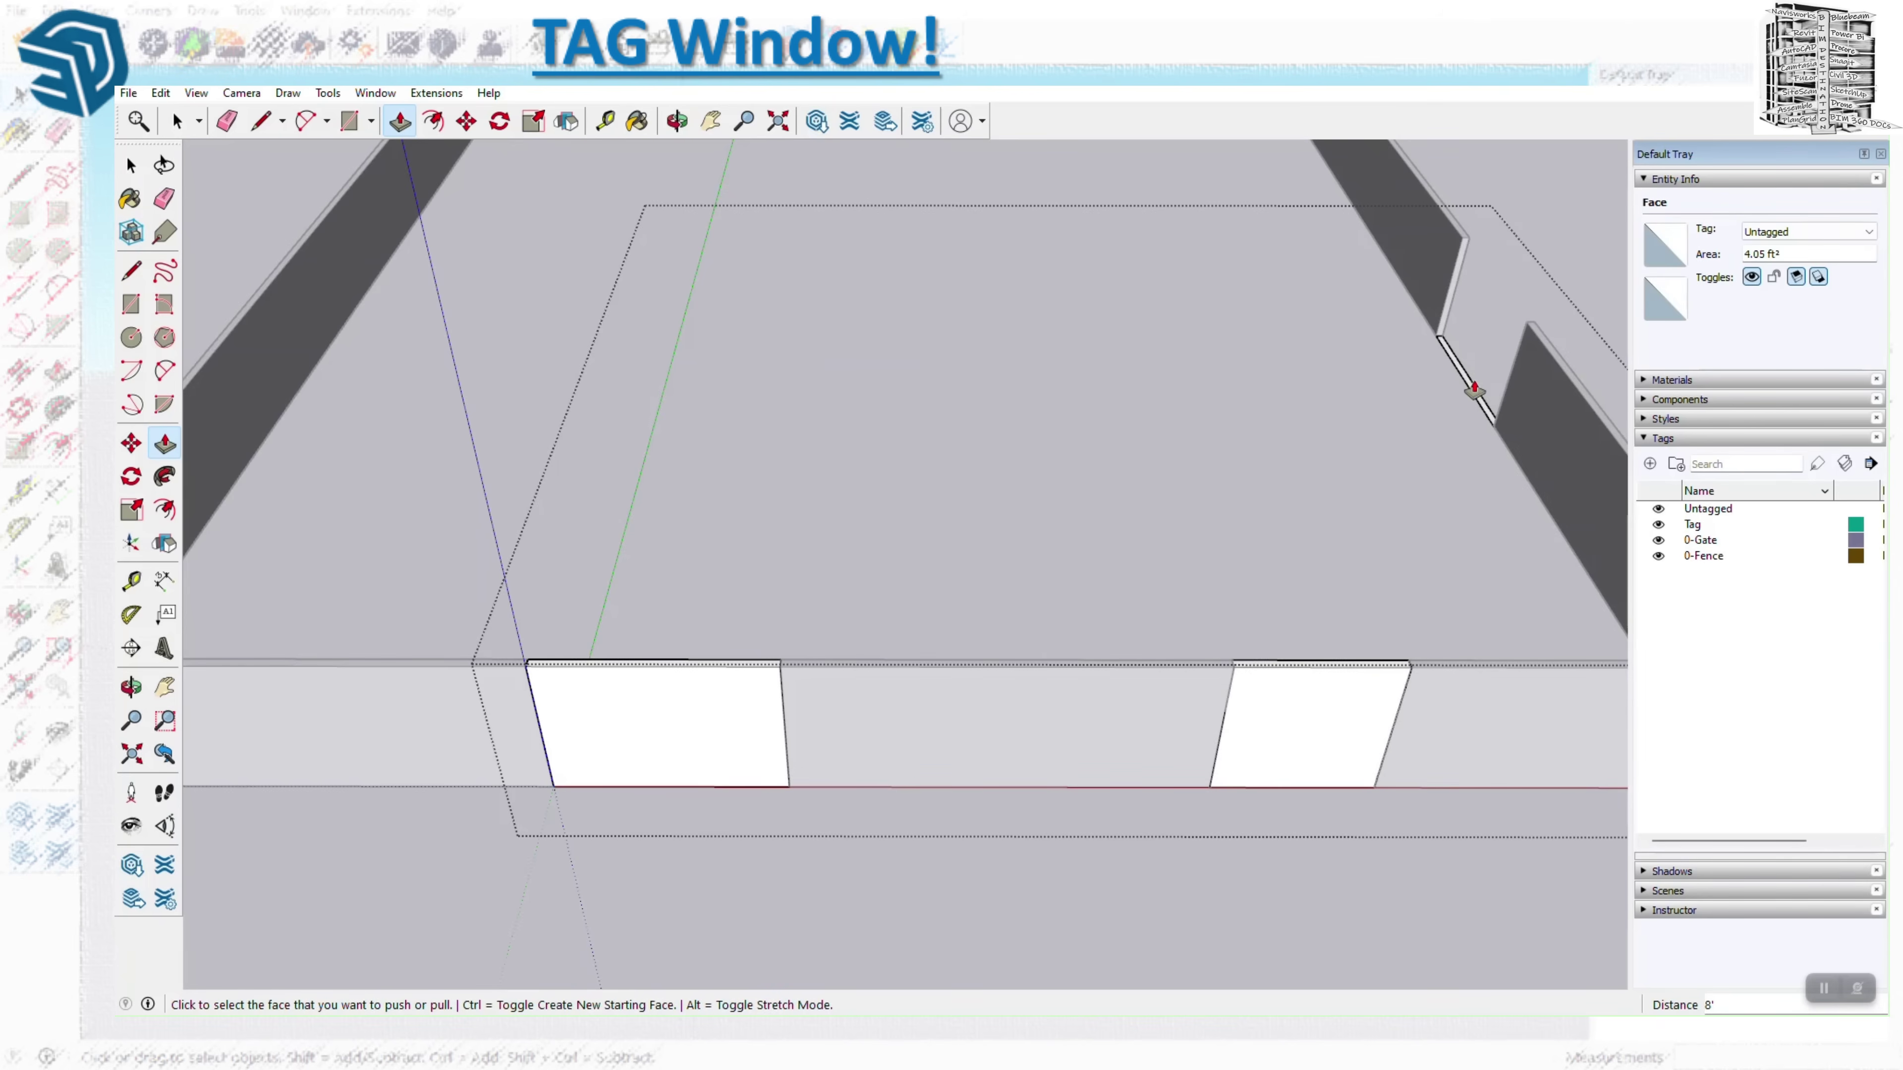
left_click(1480, 402)
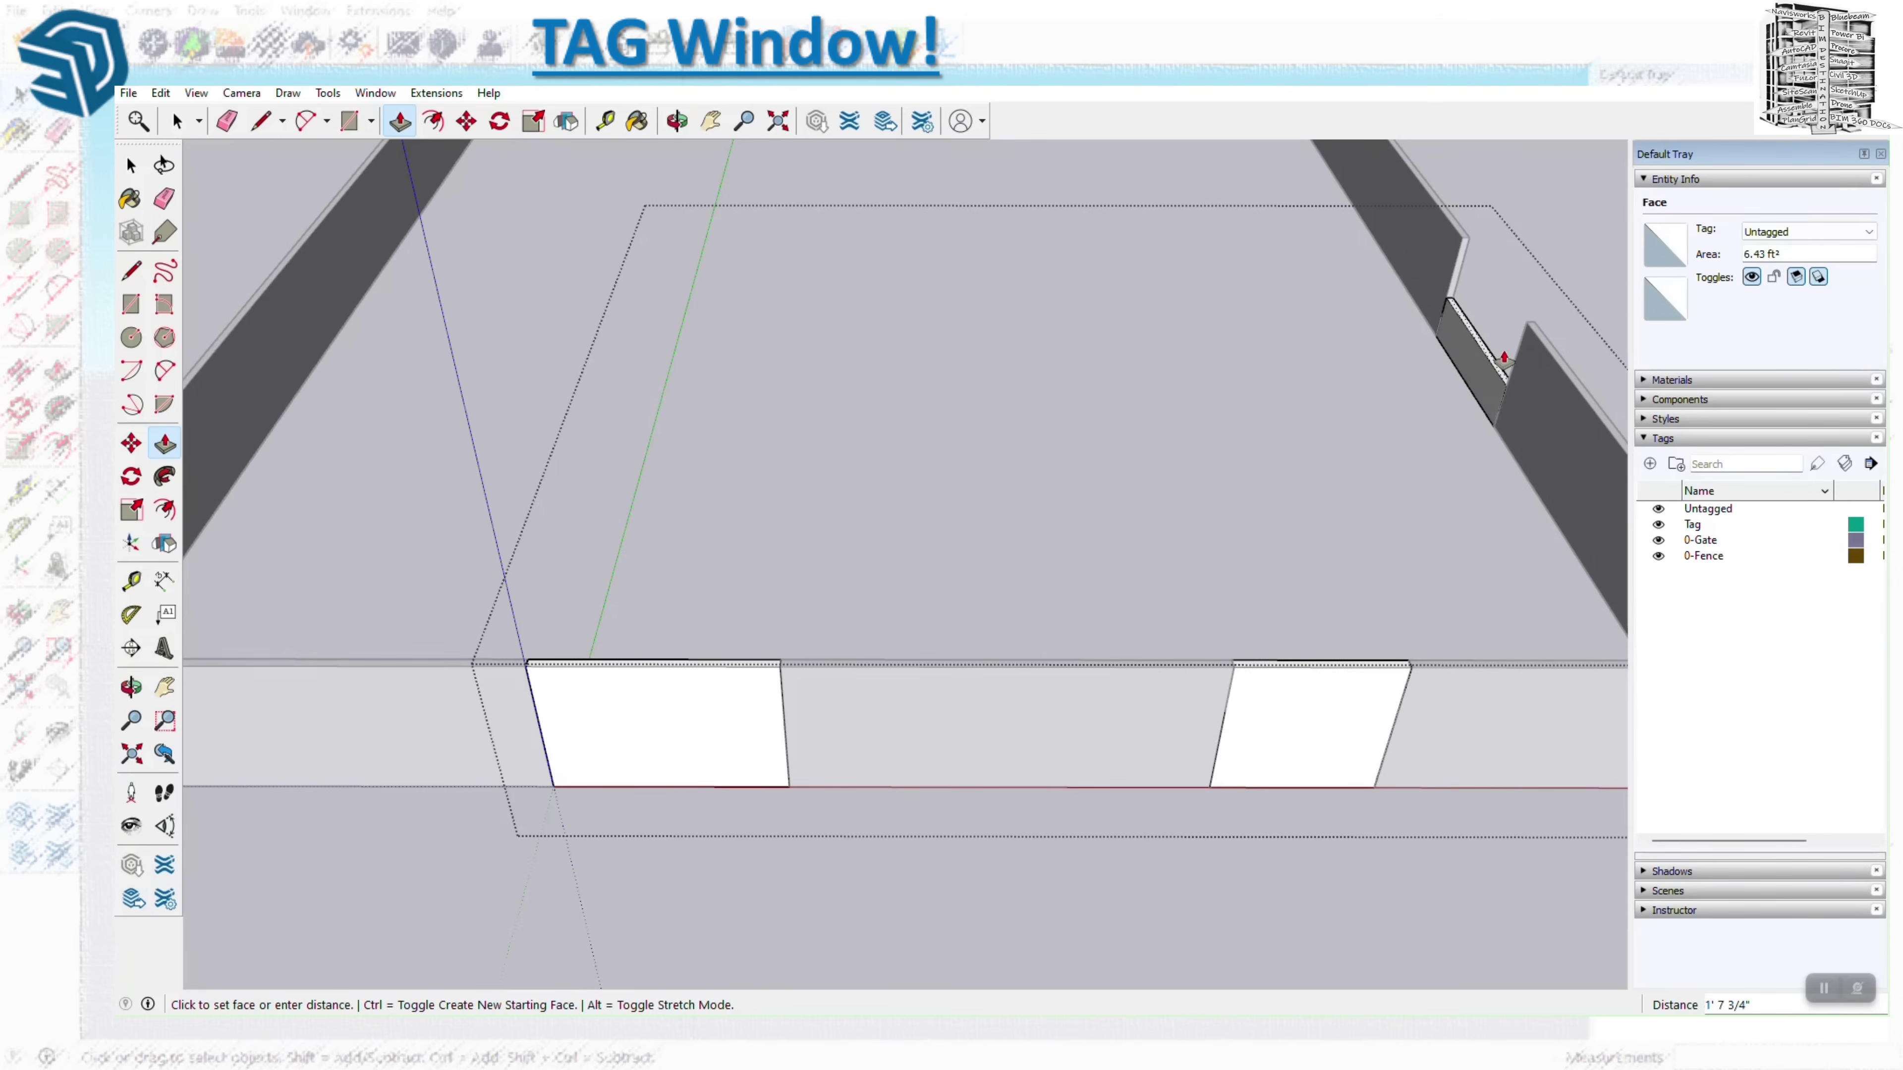
left_click(1549, 351)
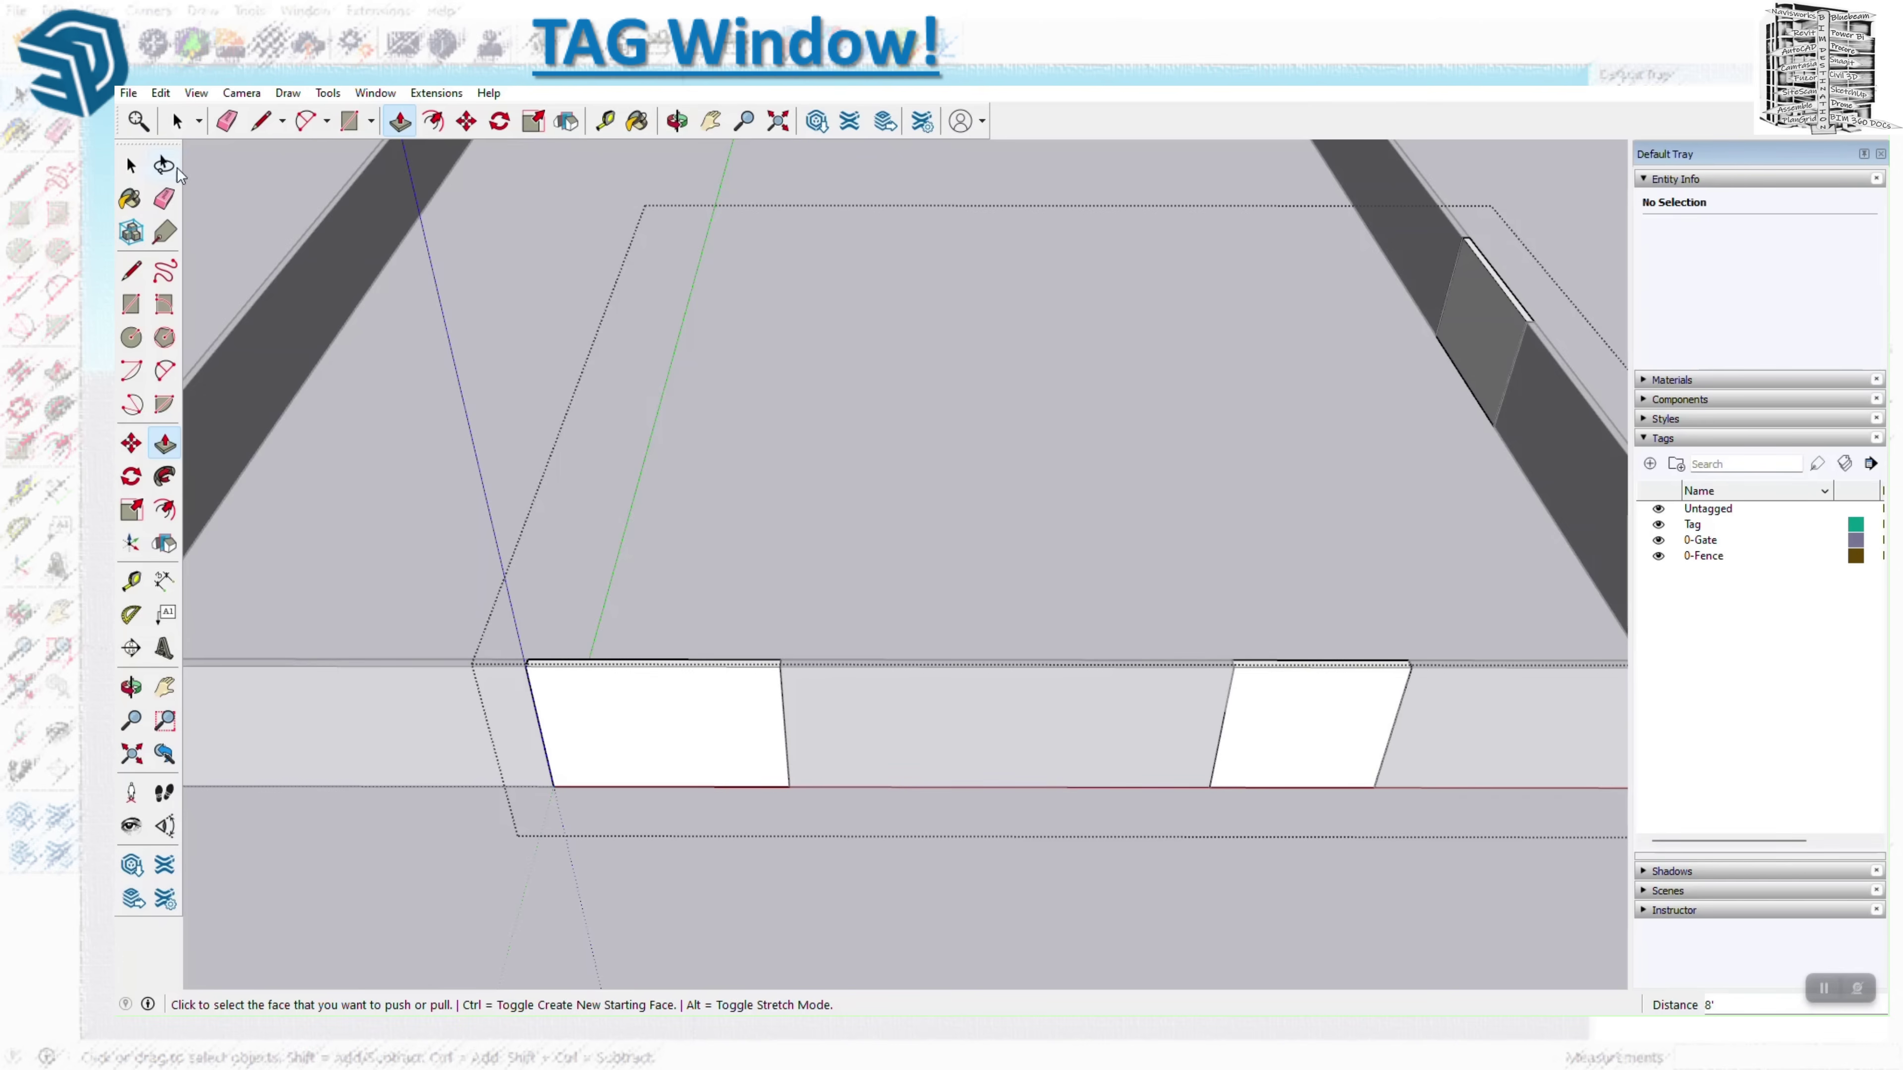
key("space")
left_click(493, 391)
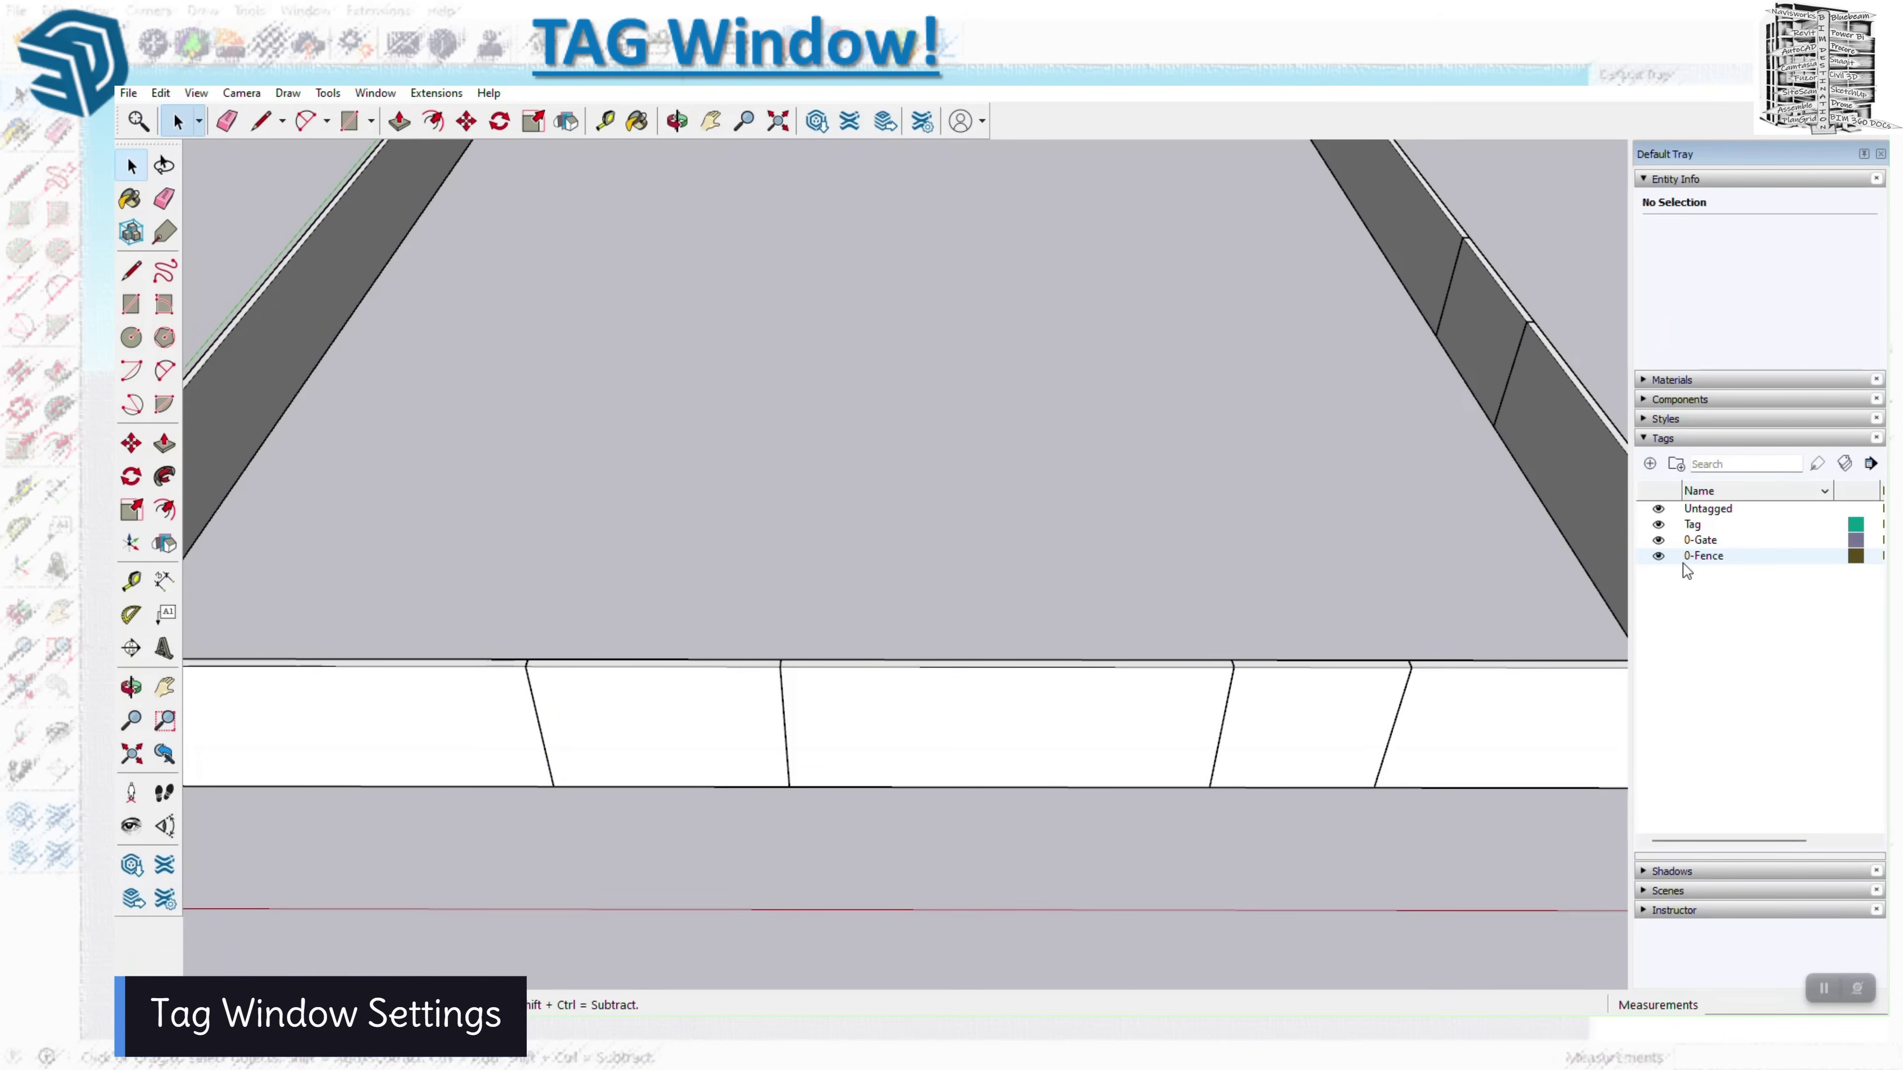
Select the fence group to check its 0-Fence tag, and widen the tray to show the tag list's Dashes column in full.
left_click(1699, 557)
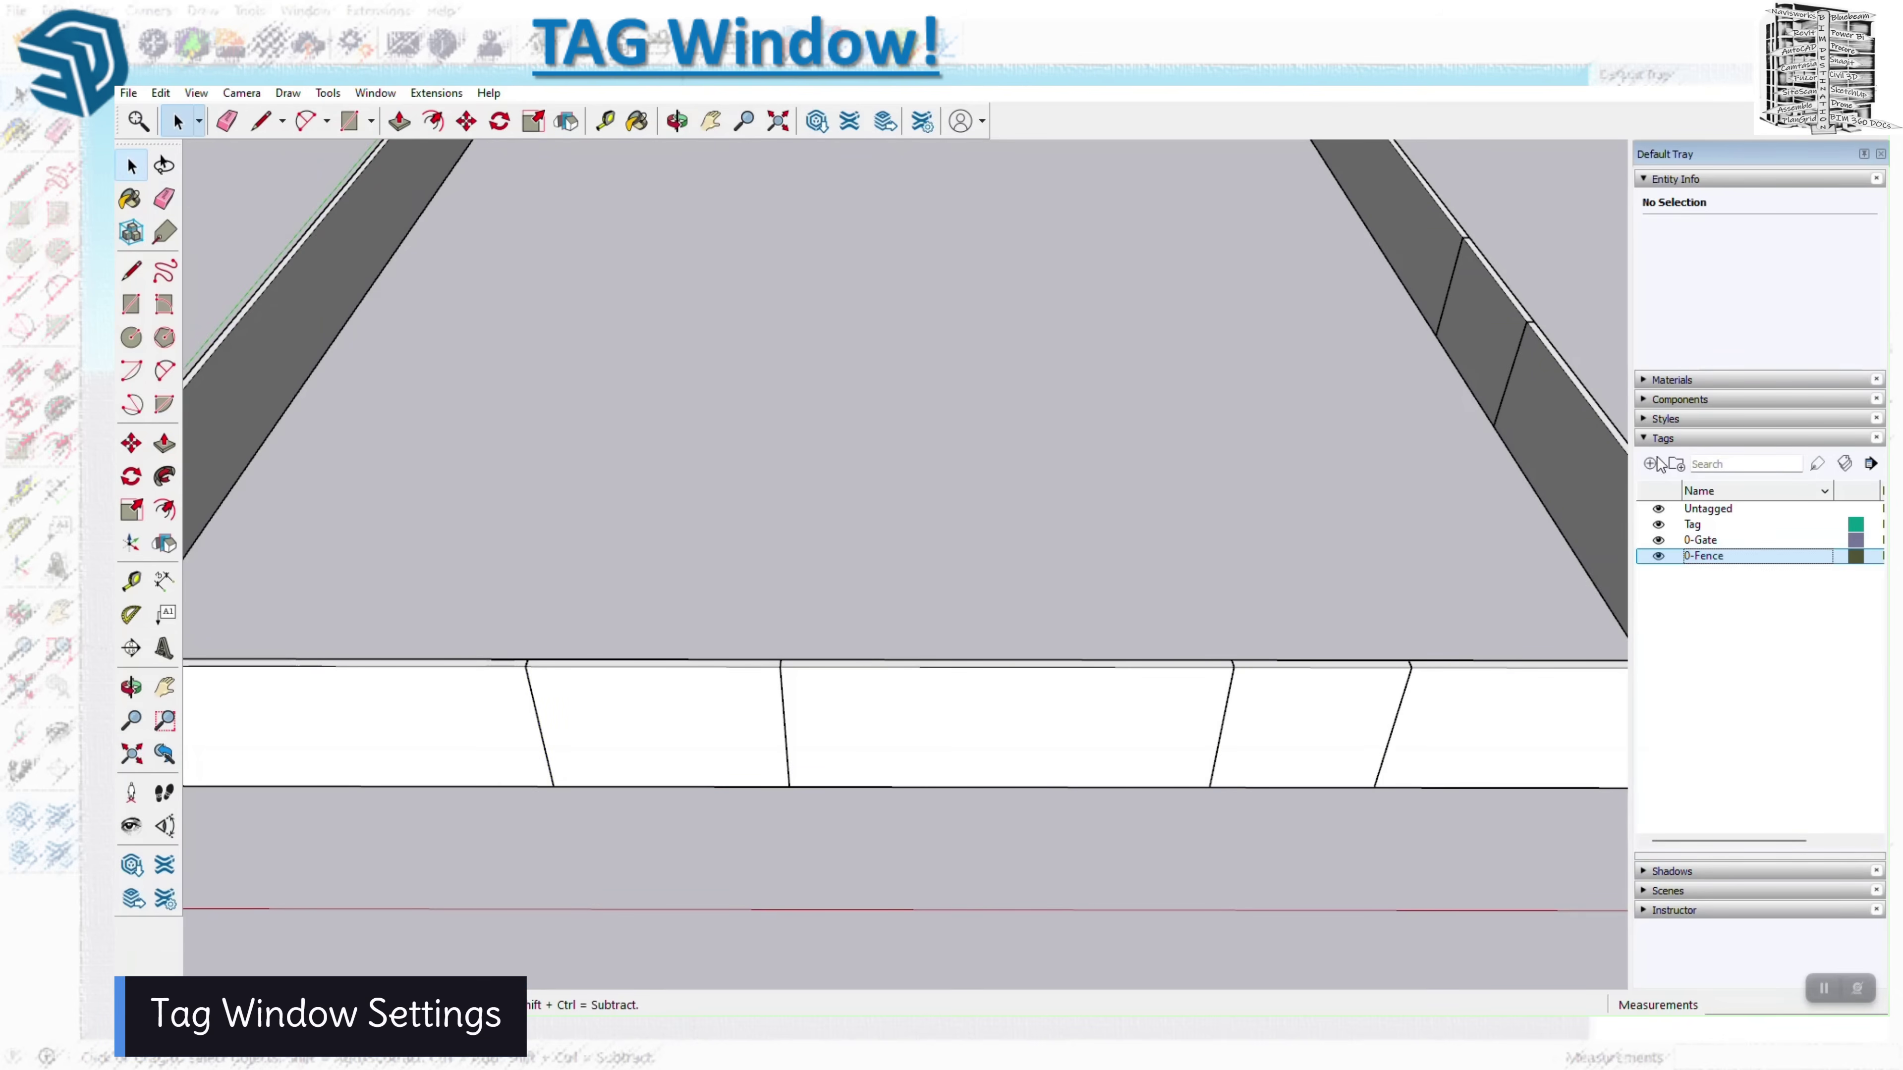
left_click(1506, 752)
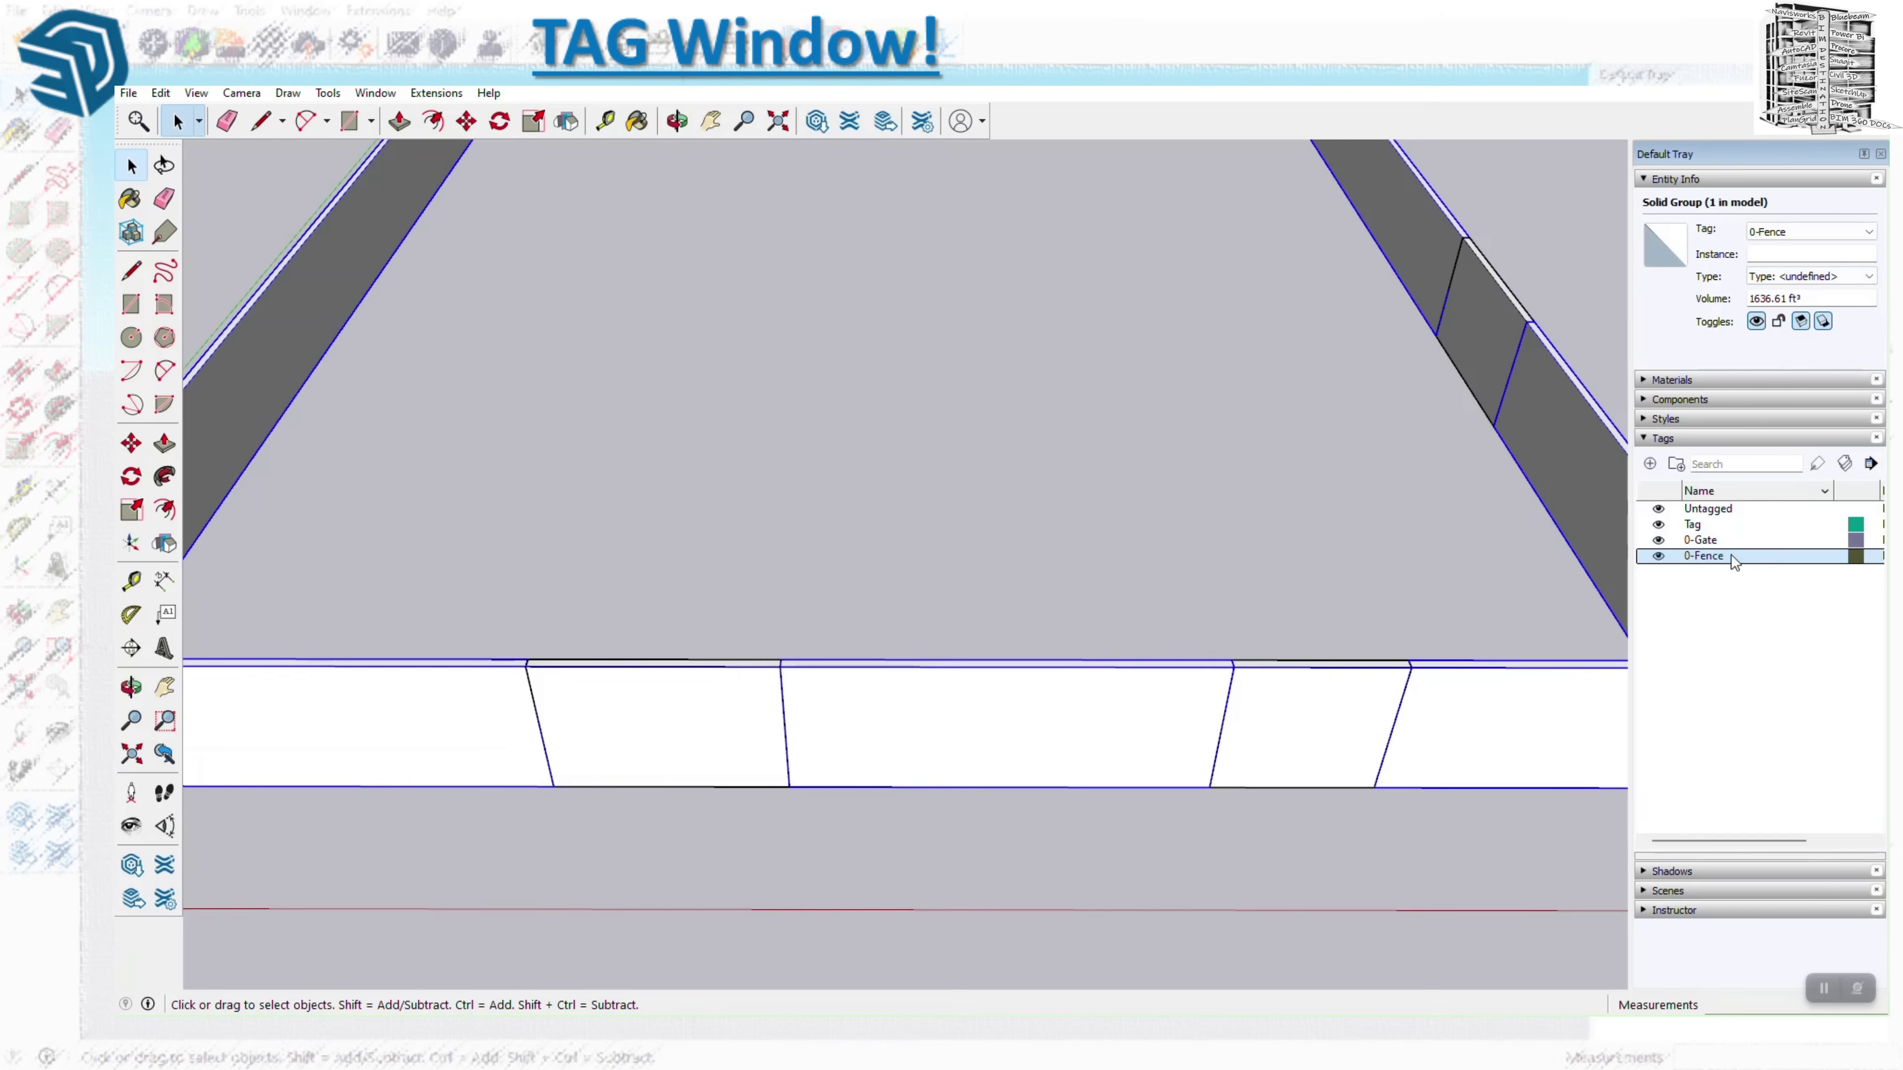
left_click(1658, 562)
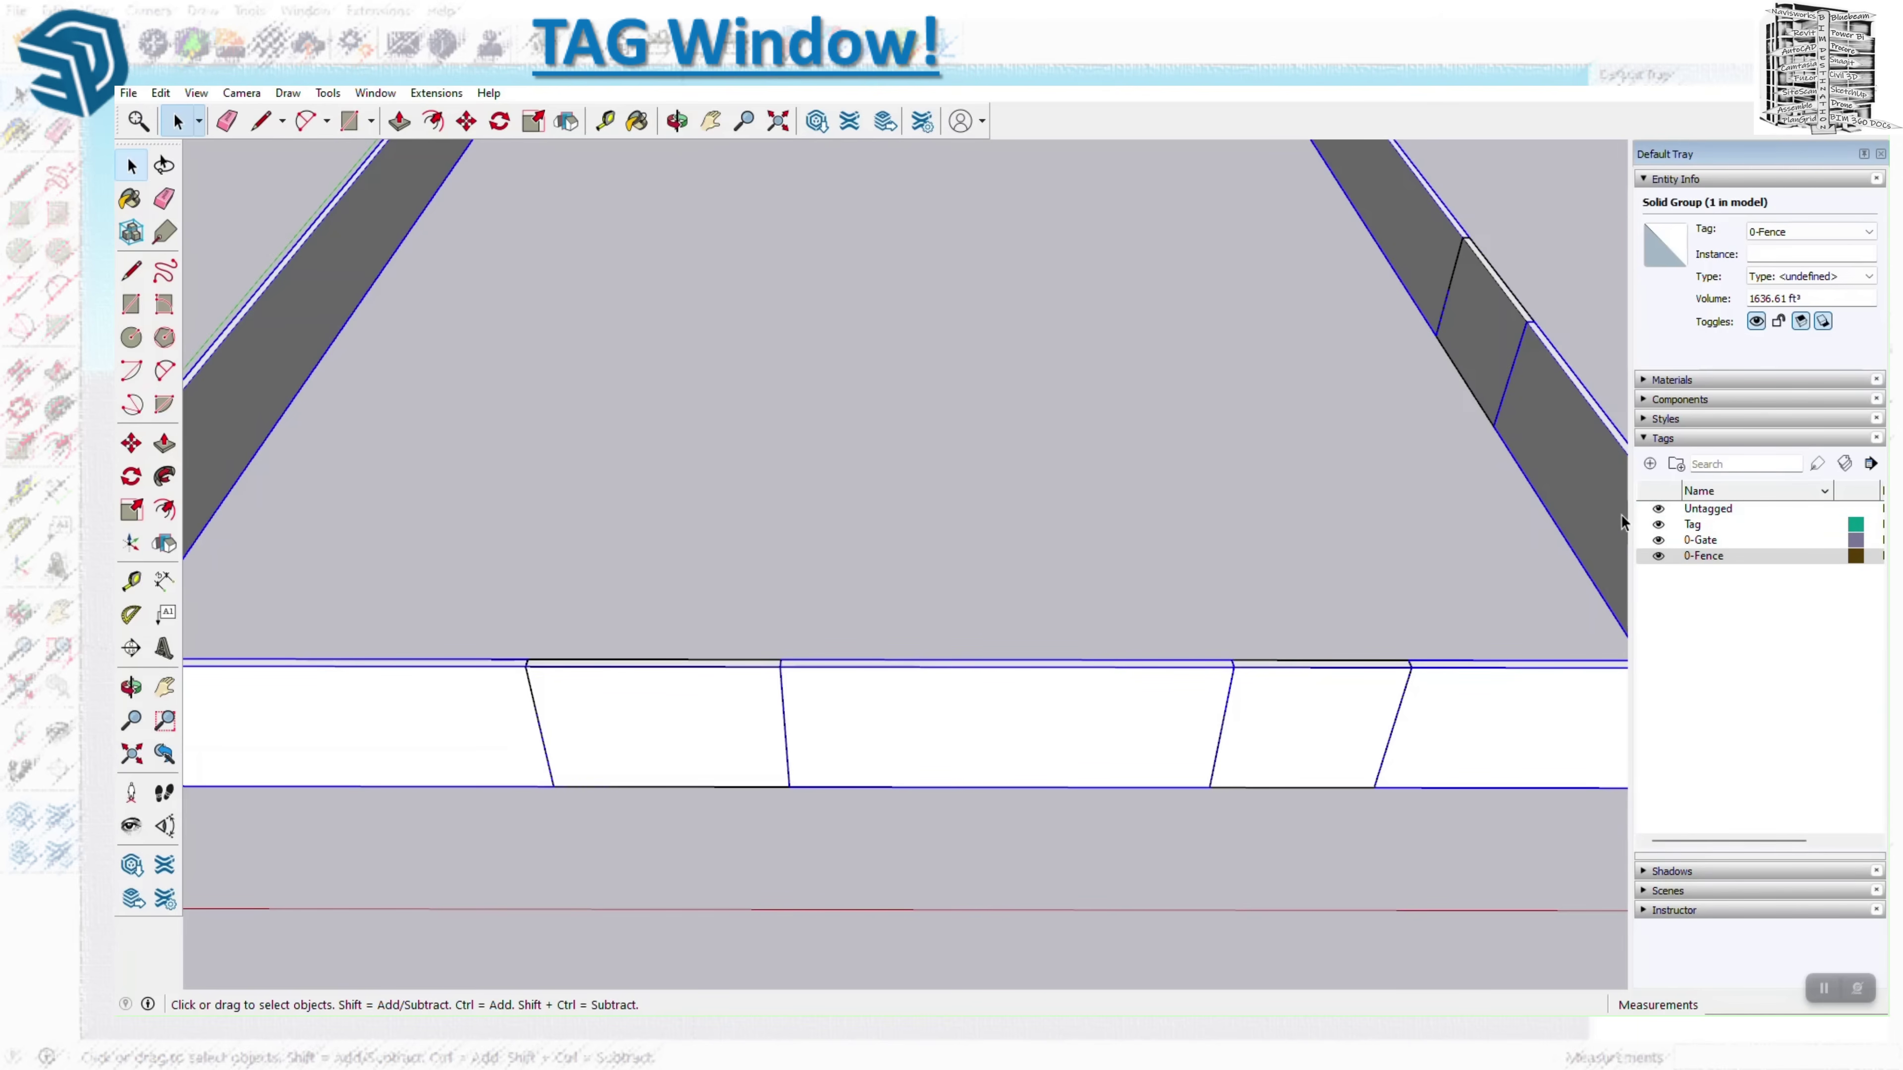
left_click_drag(1634, 522, 1556, 524)
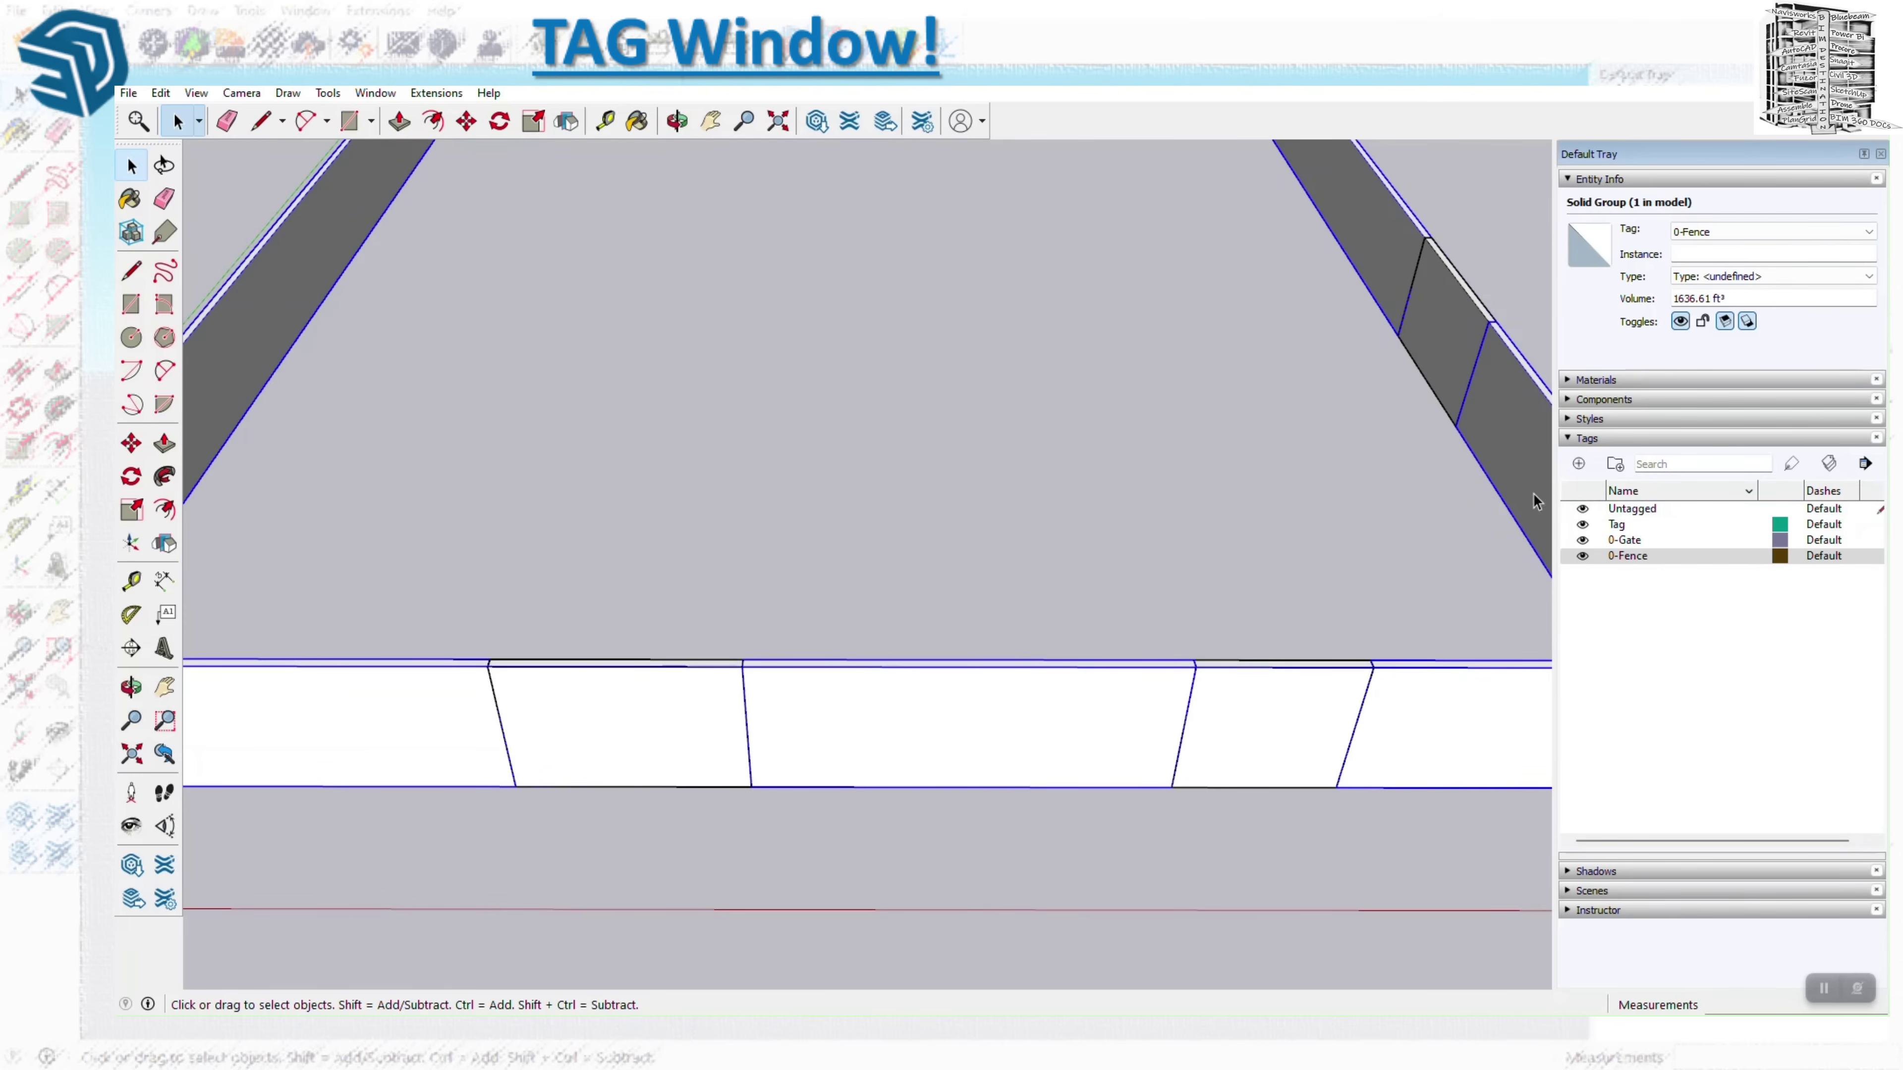
mouse_move(1554, 495)
left_mouse_down()
mouse_move(1450, 495)
mouse_move(1528, 506)
left_mouse_up()
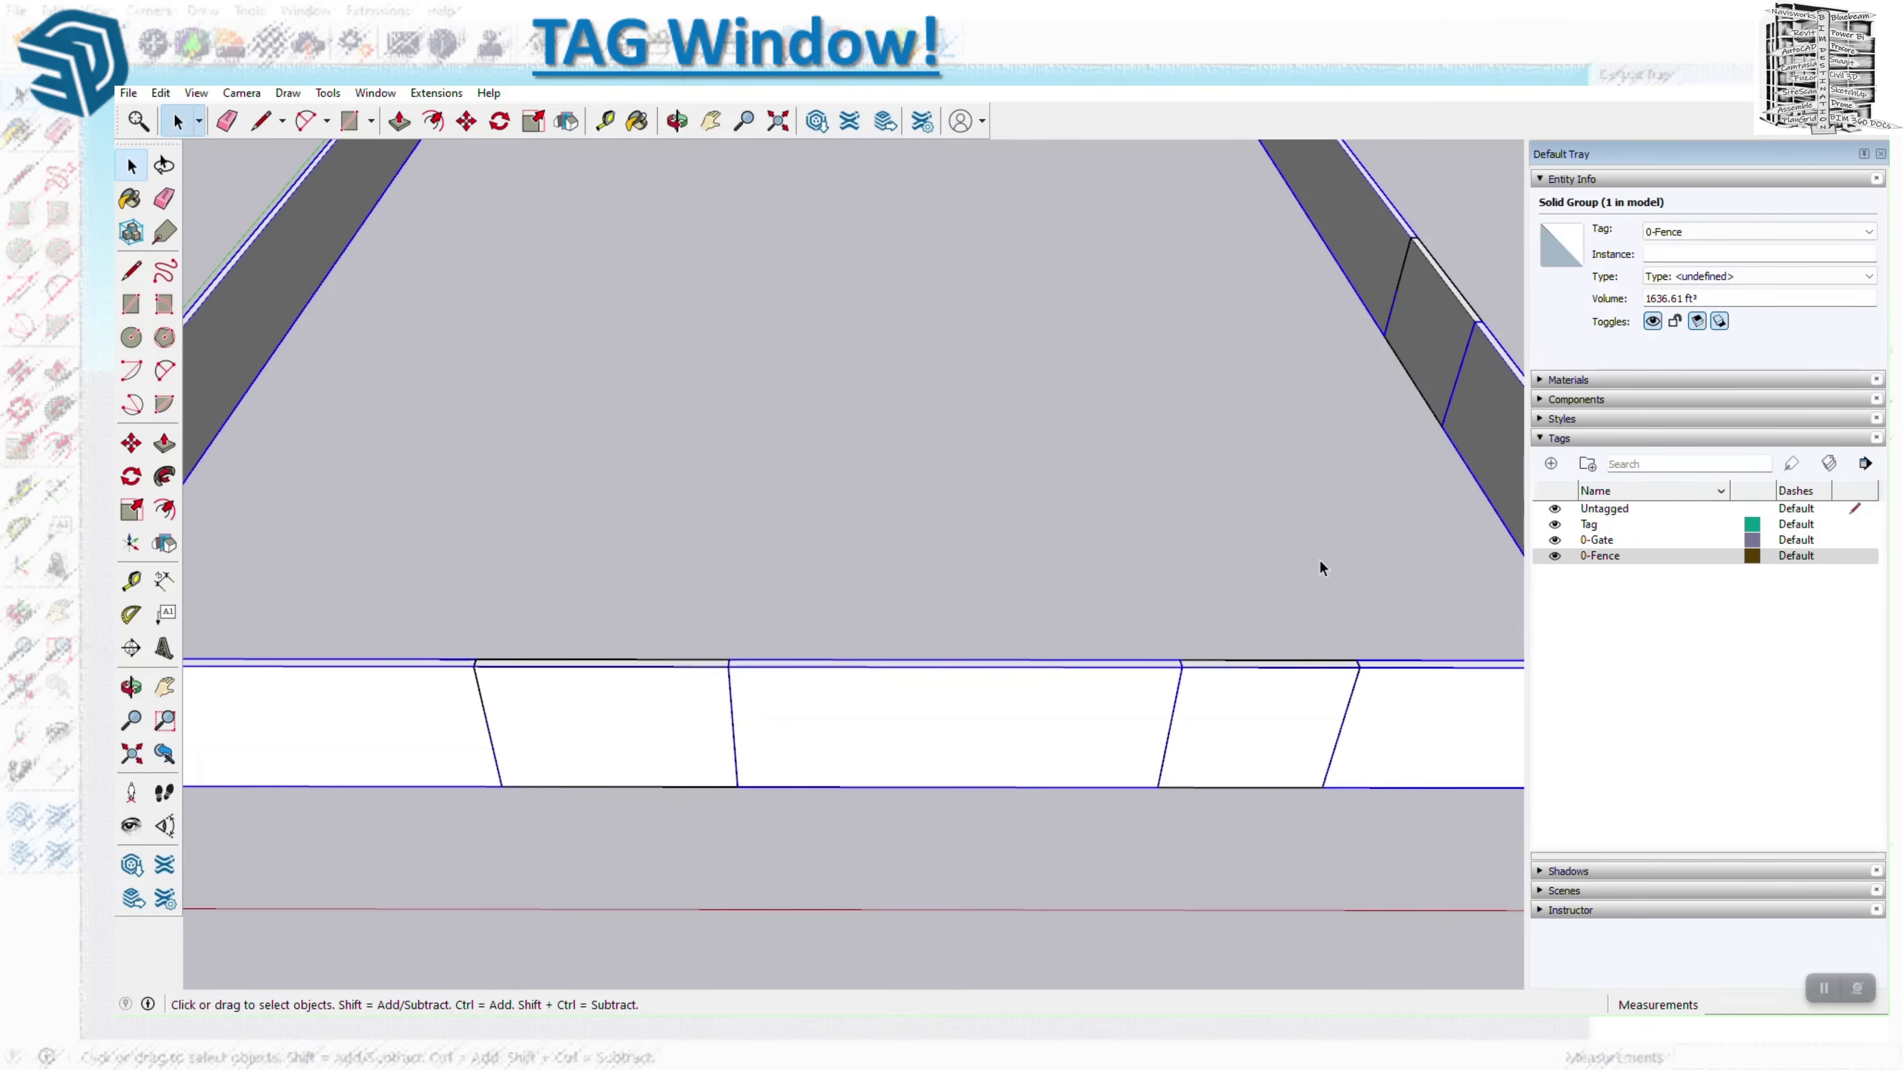
Clear the selection and switch the 0-Gate tag's visibility off and on to check it, leaving the tag visible and selected.
left_click(1382, 531)
left_click(1611, 540)
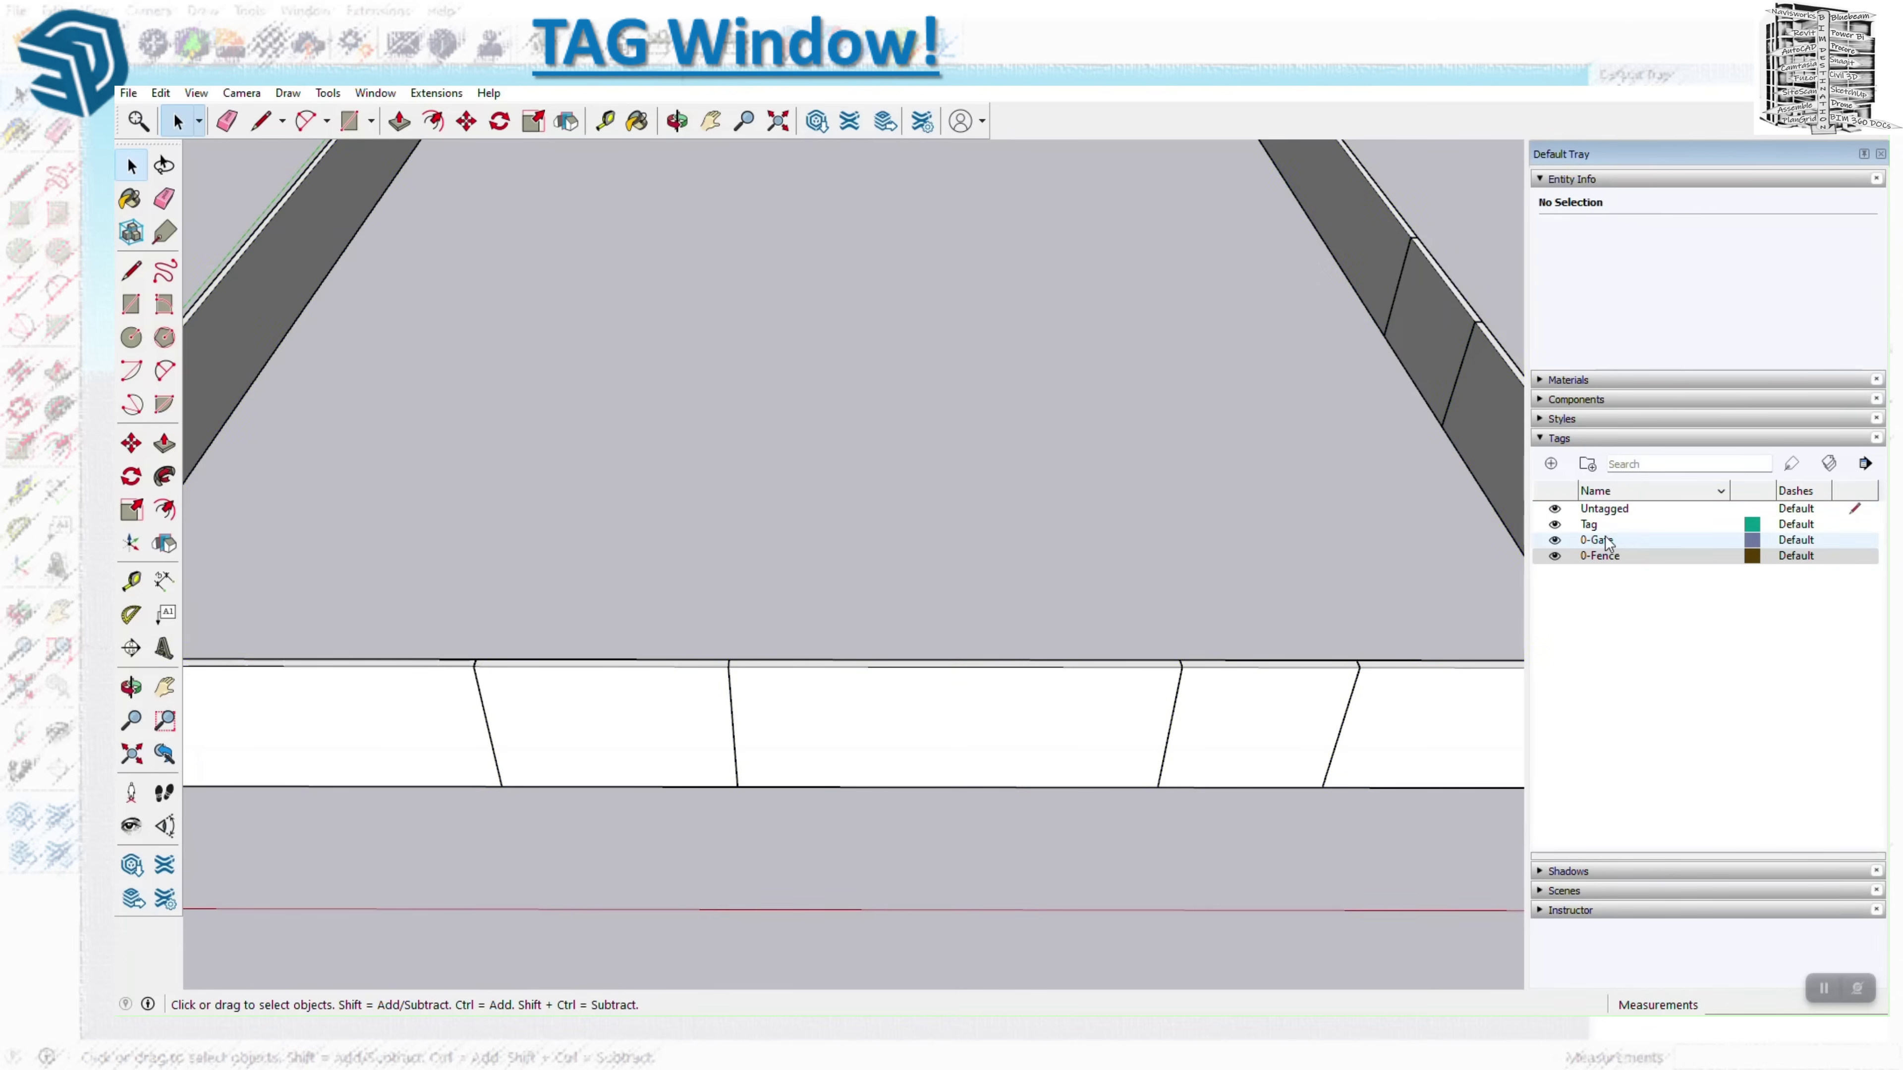
left_click(1556, 541)
left_click(1556, 540)
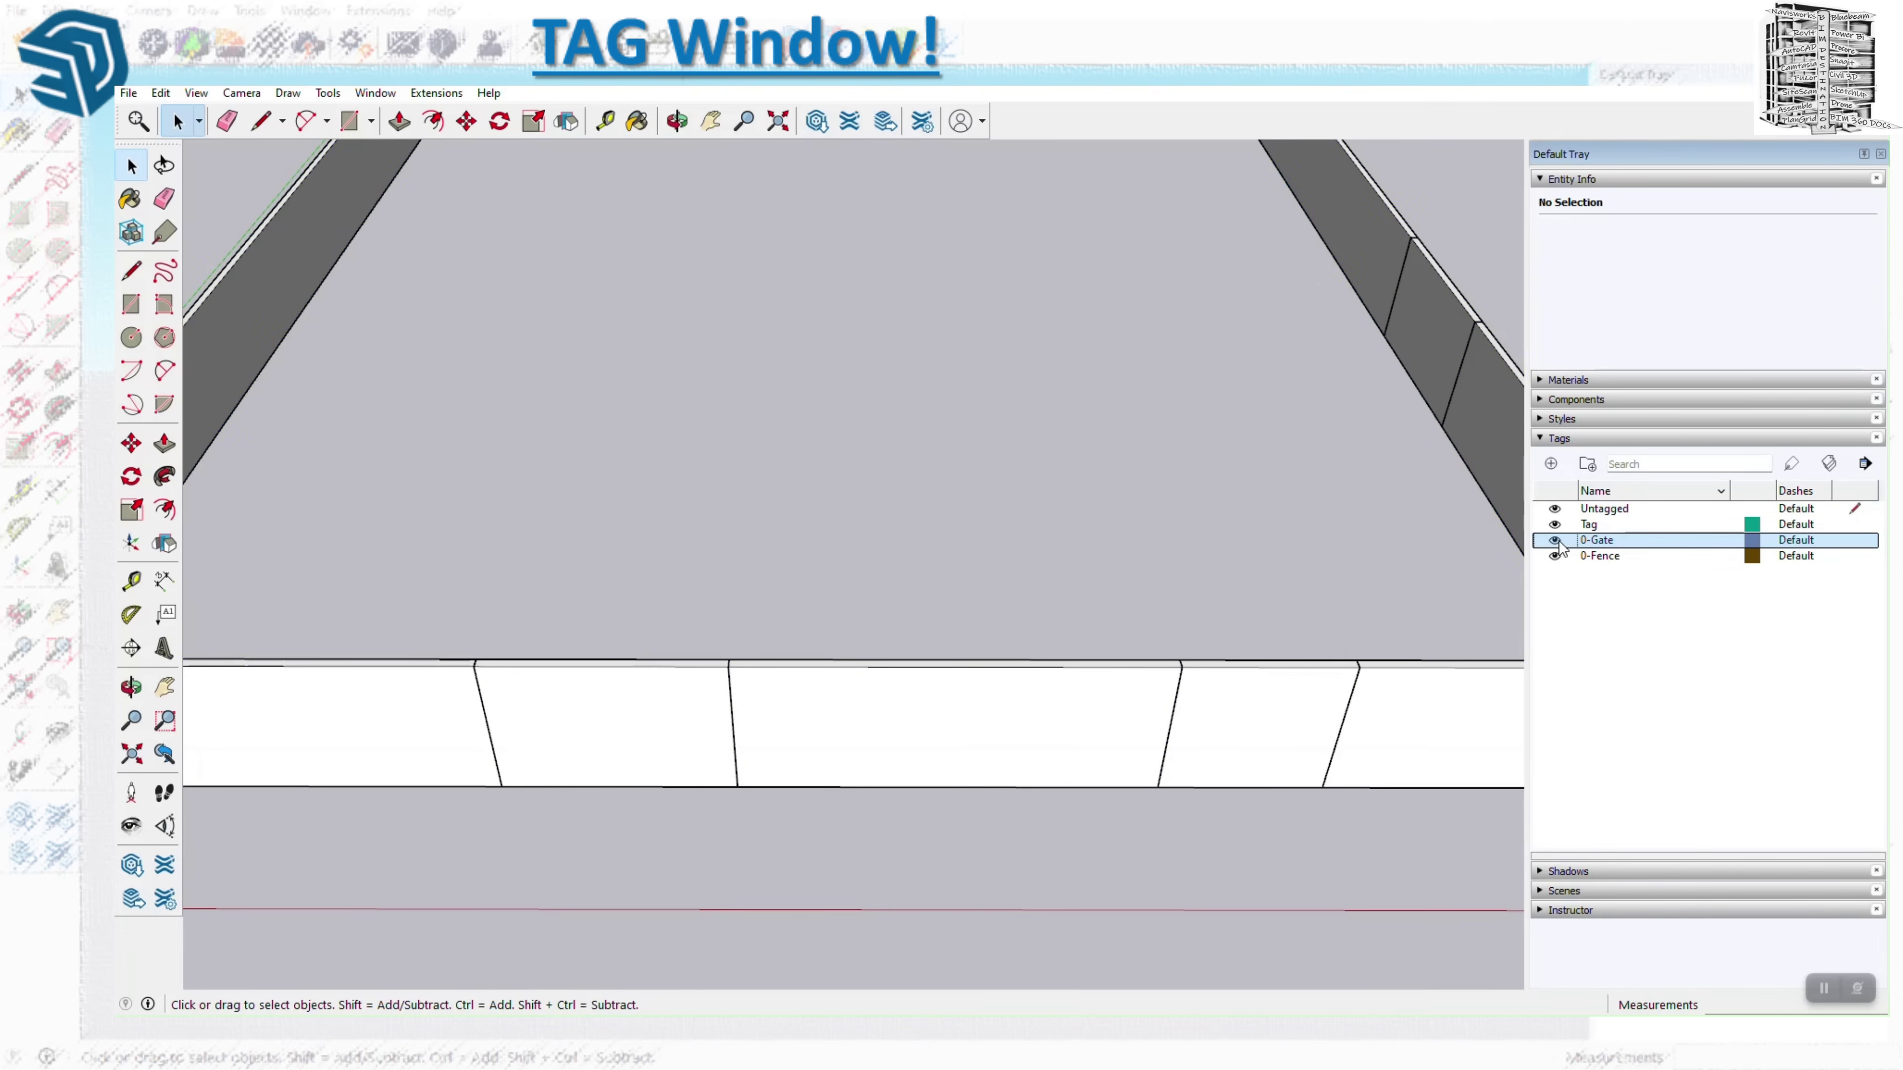
left_click(1555, 540)
left_click(1555, 541)
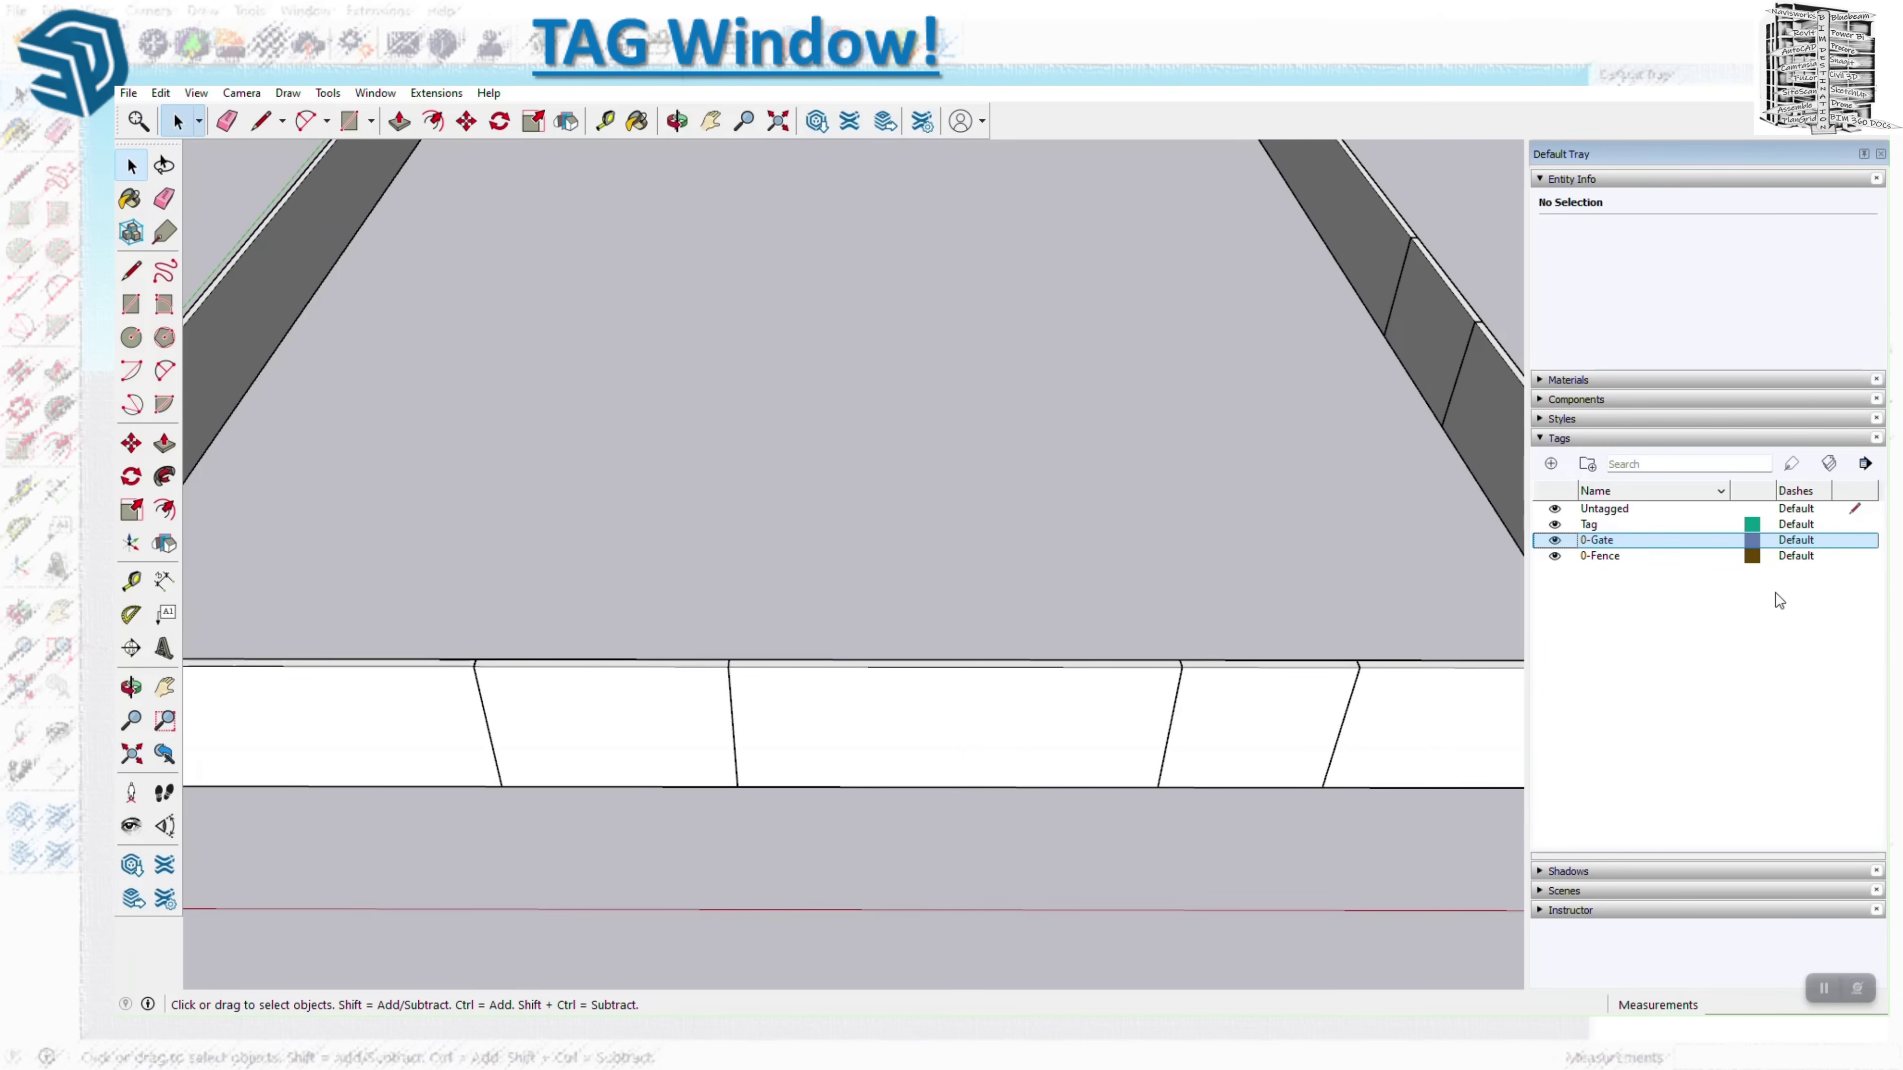
Create a tag folder named SITE around the selected 0-Gate tag and move the 0-Fence tag into it.
left_click(1588, 466)
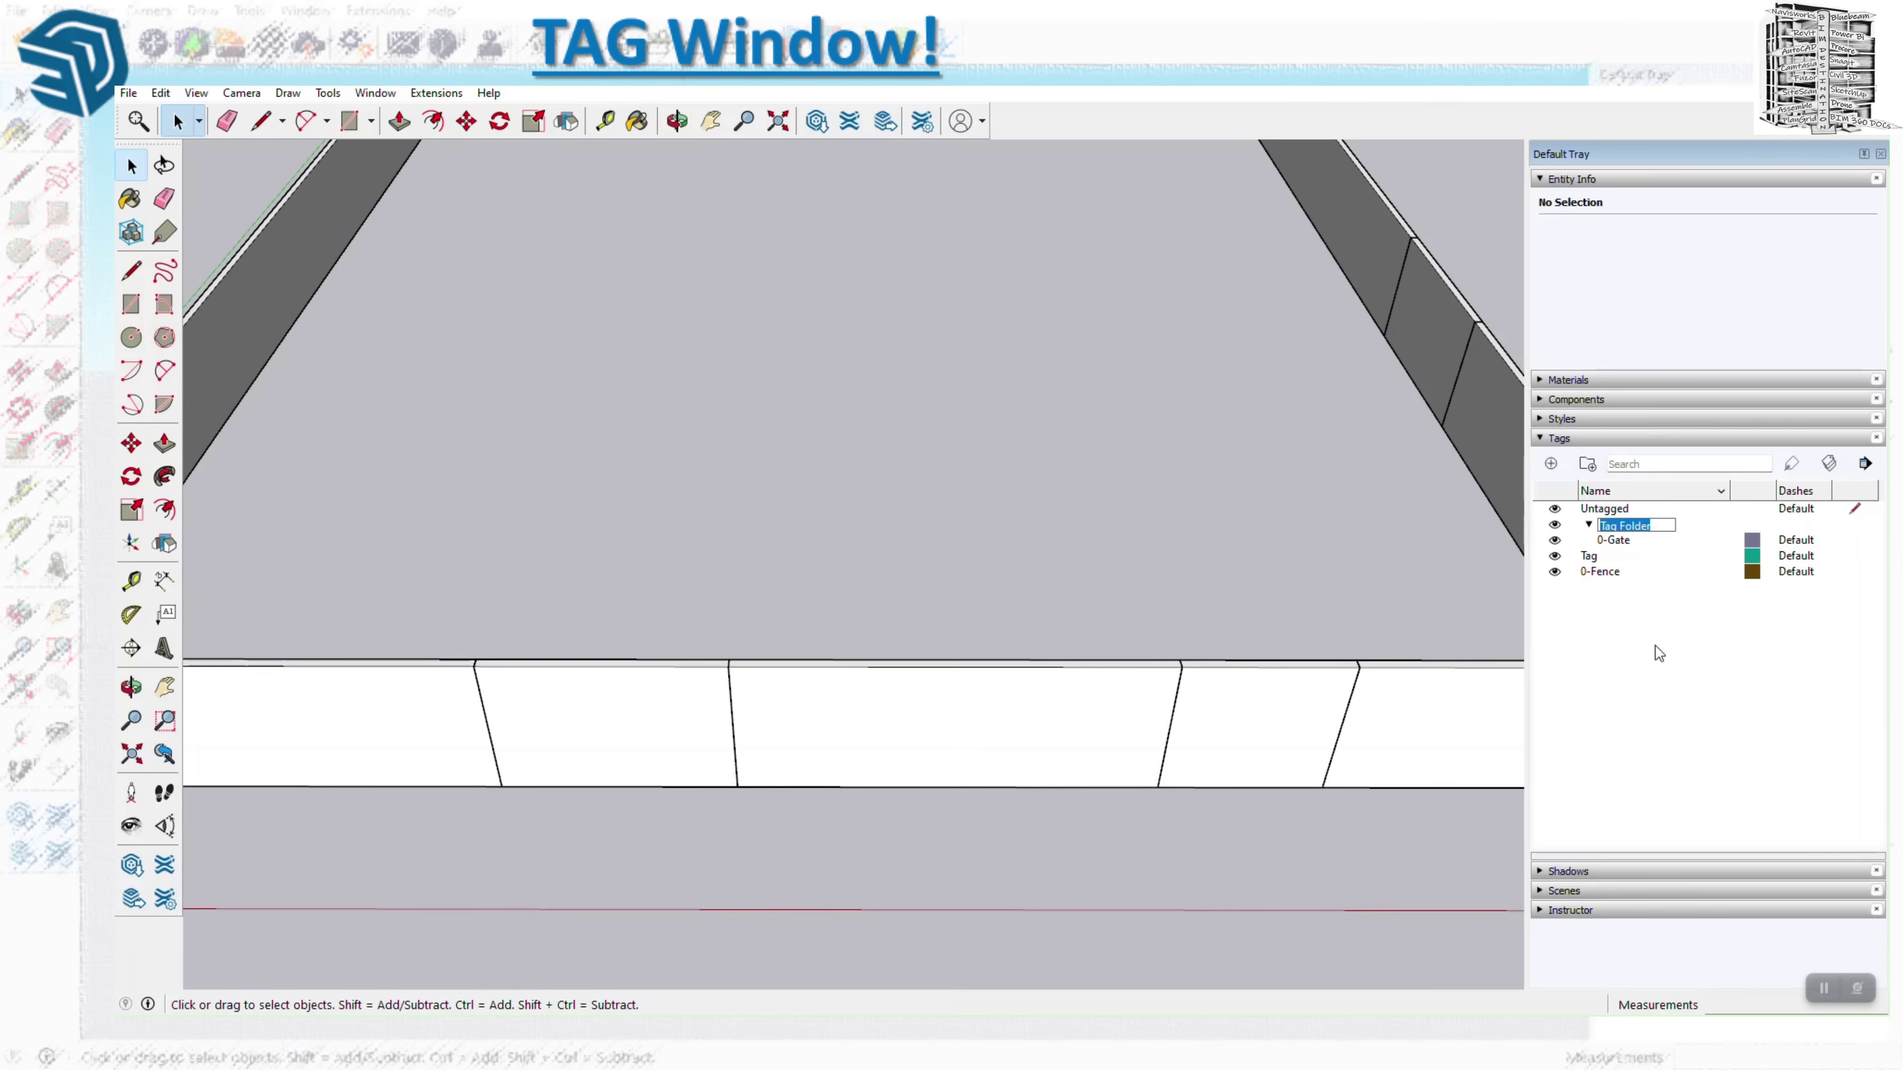
type("SITE")
key("Return")
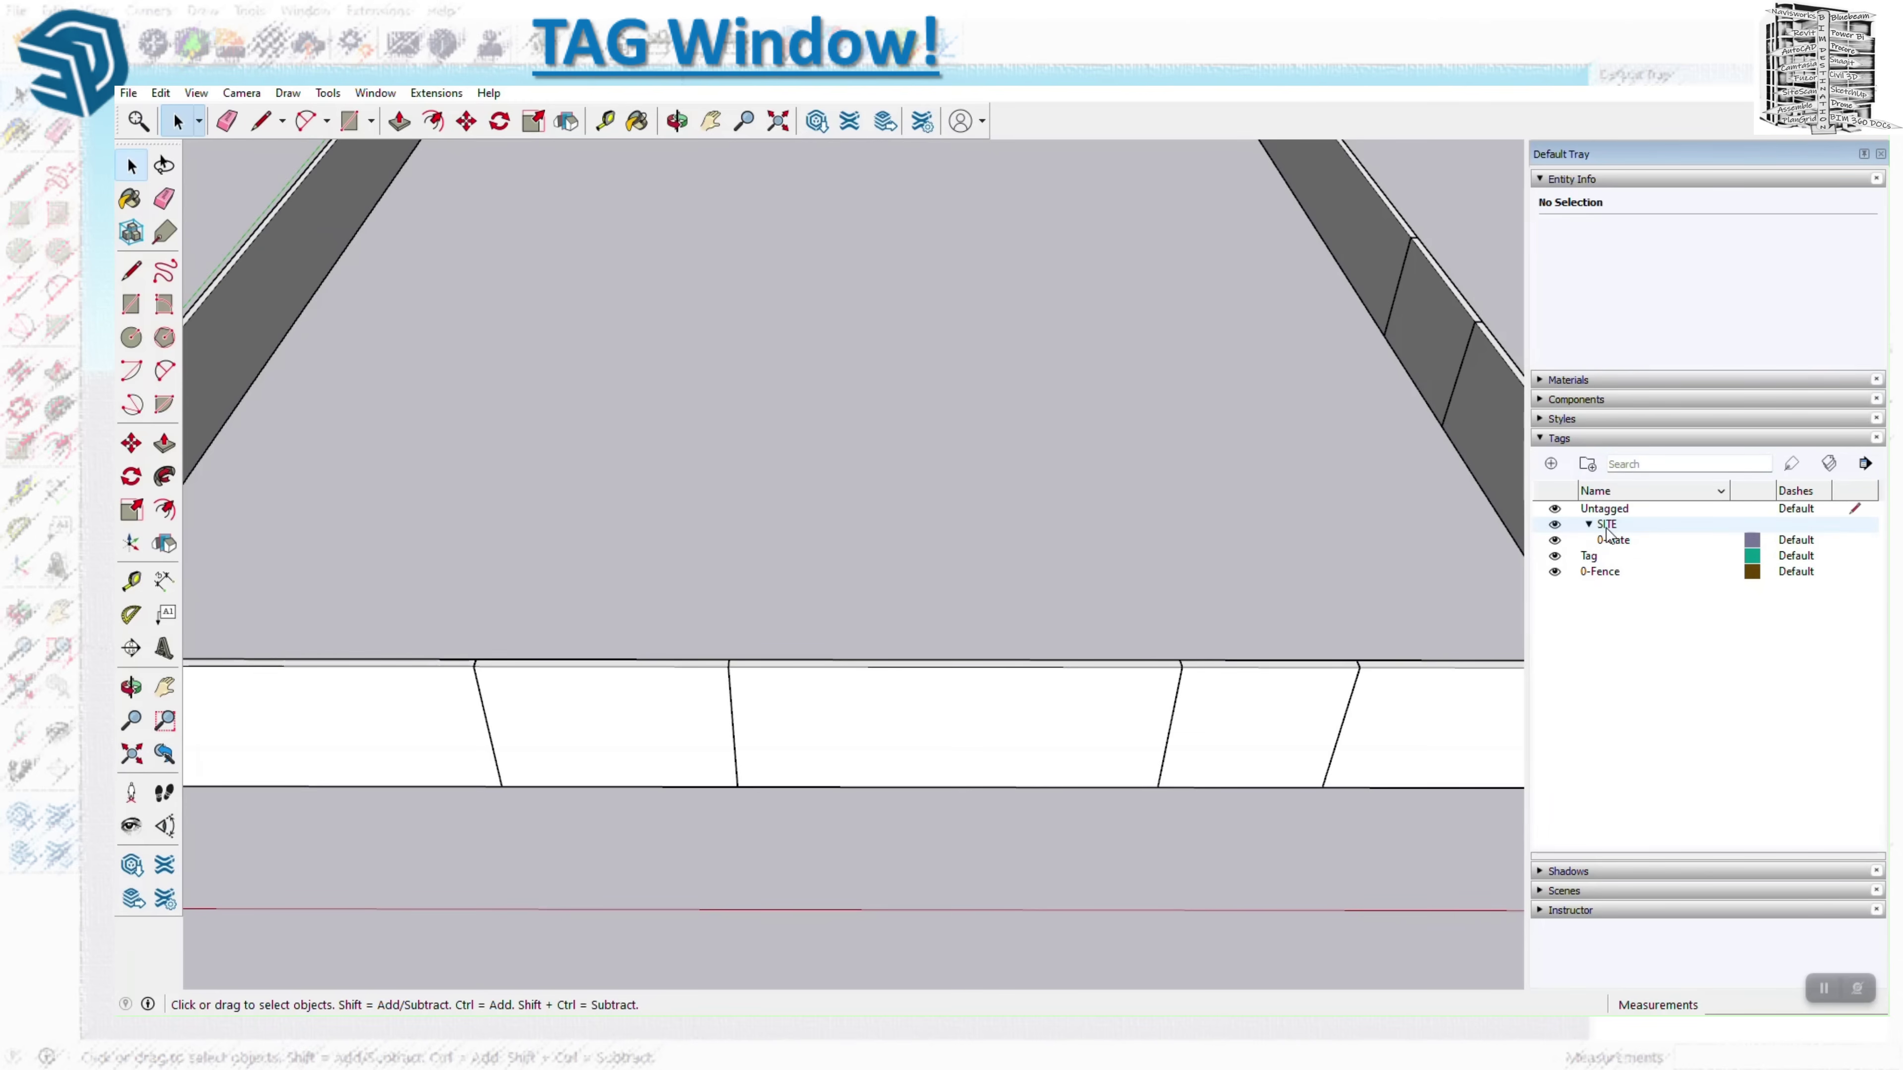
left_click_drag(1599, 571, 1615, 546)
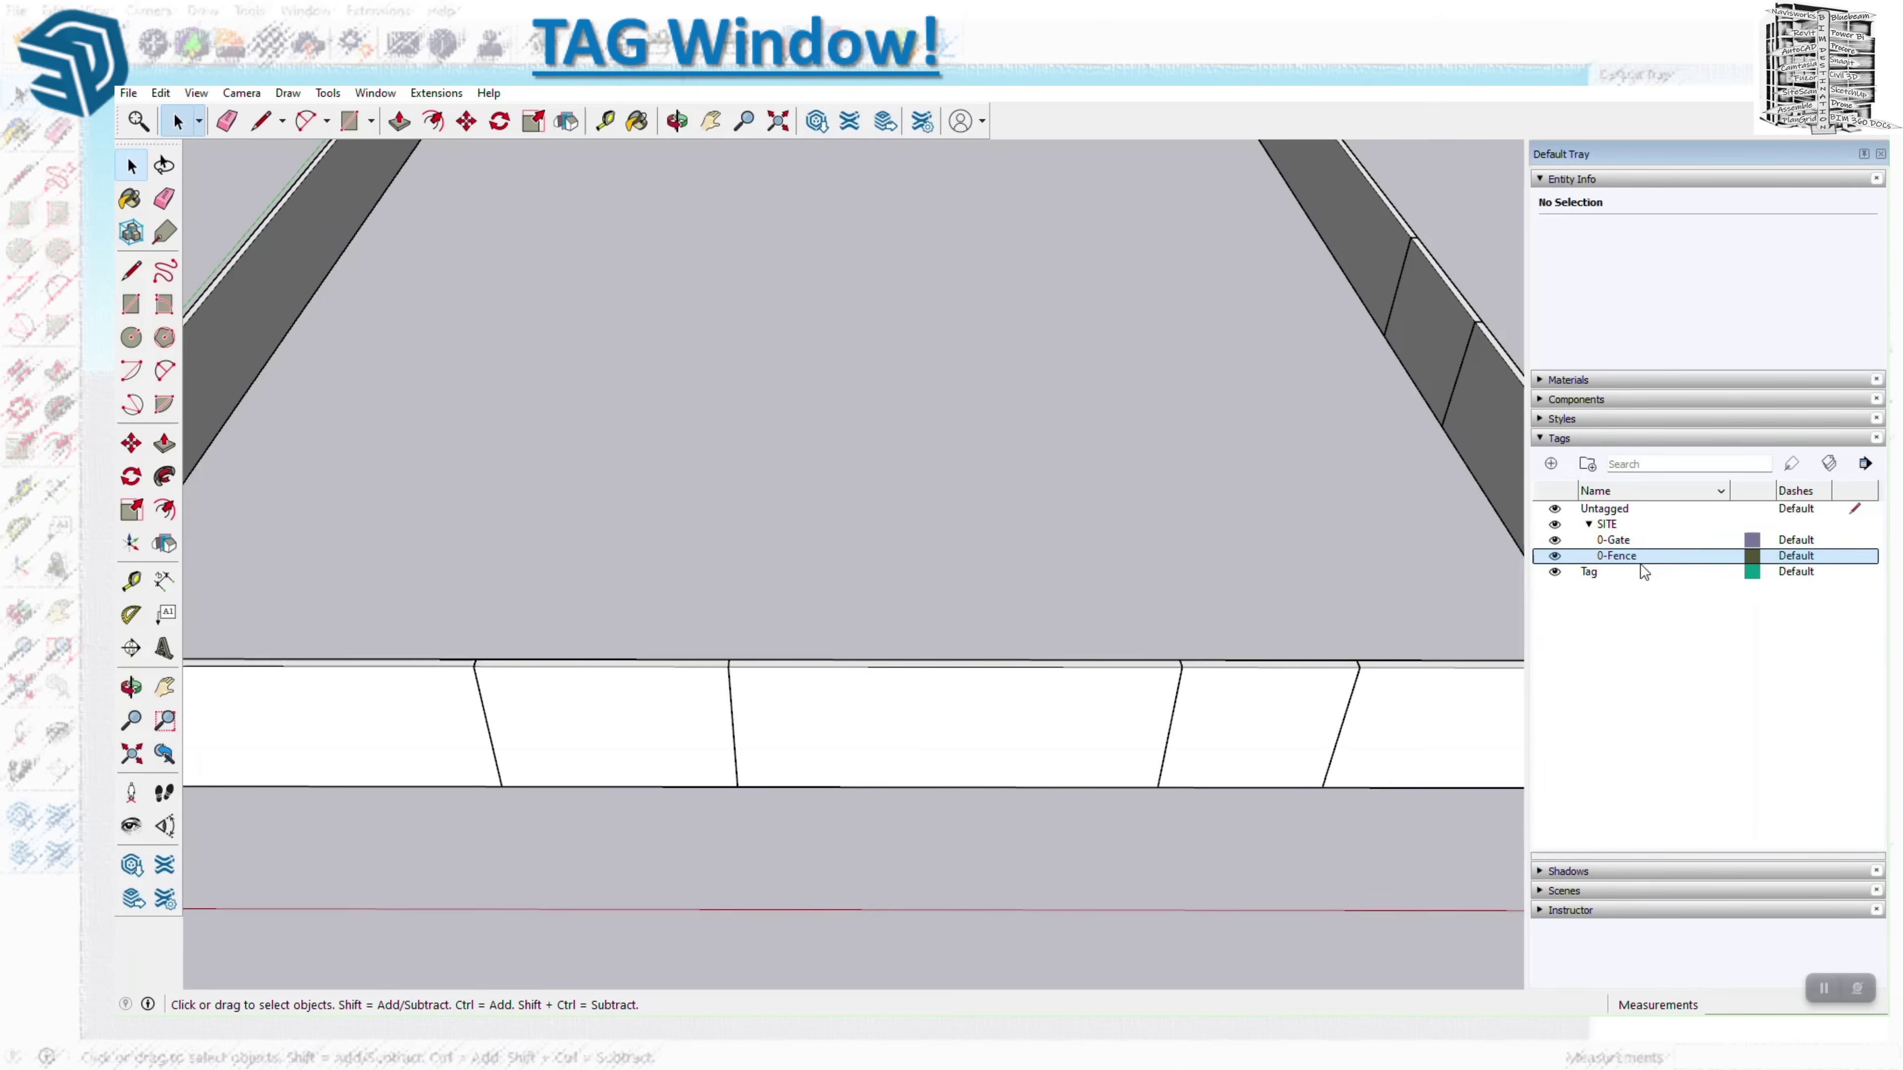
Check the visibility toggles of the SITE folder and its 0-Gate and 0-Fence tags, leave all visible, and collapse the folder.
left_click(1589, 525)
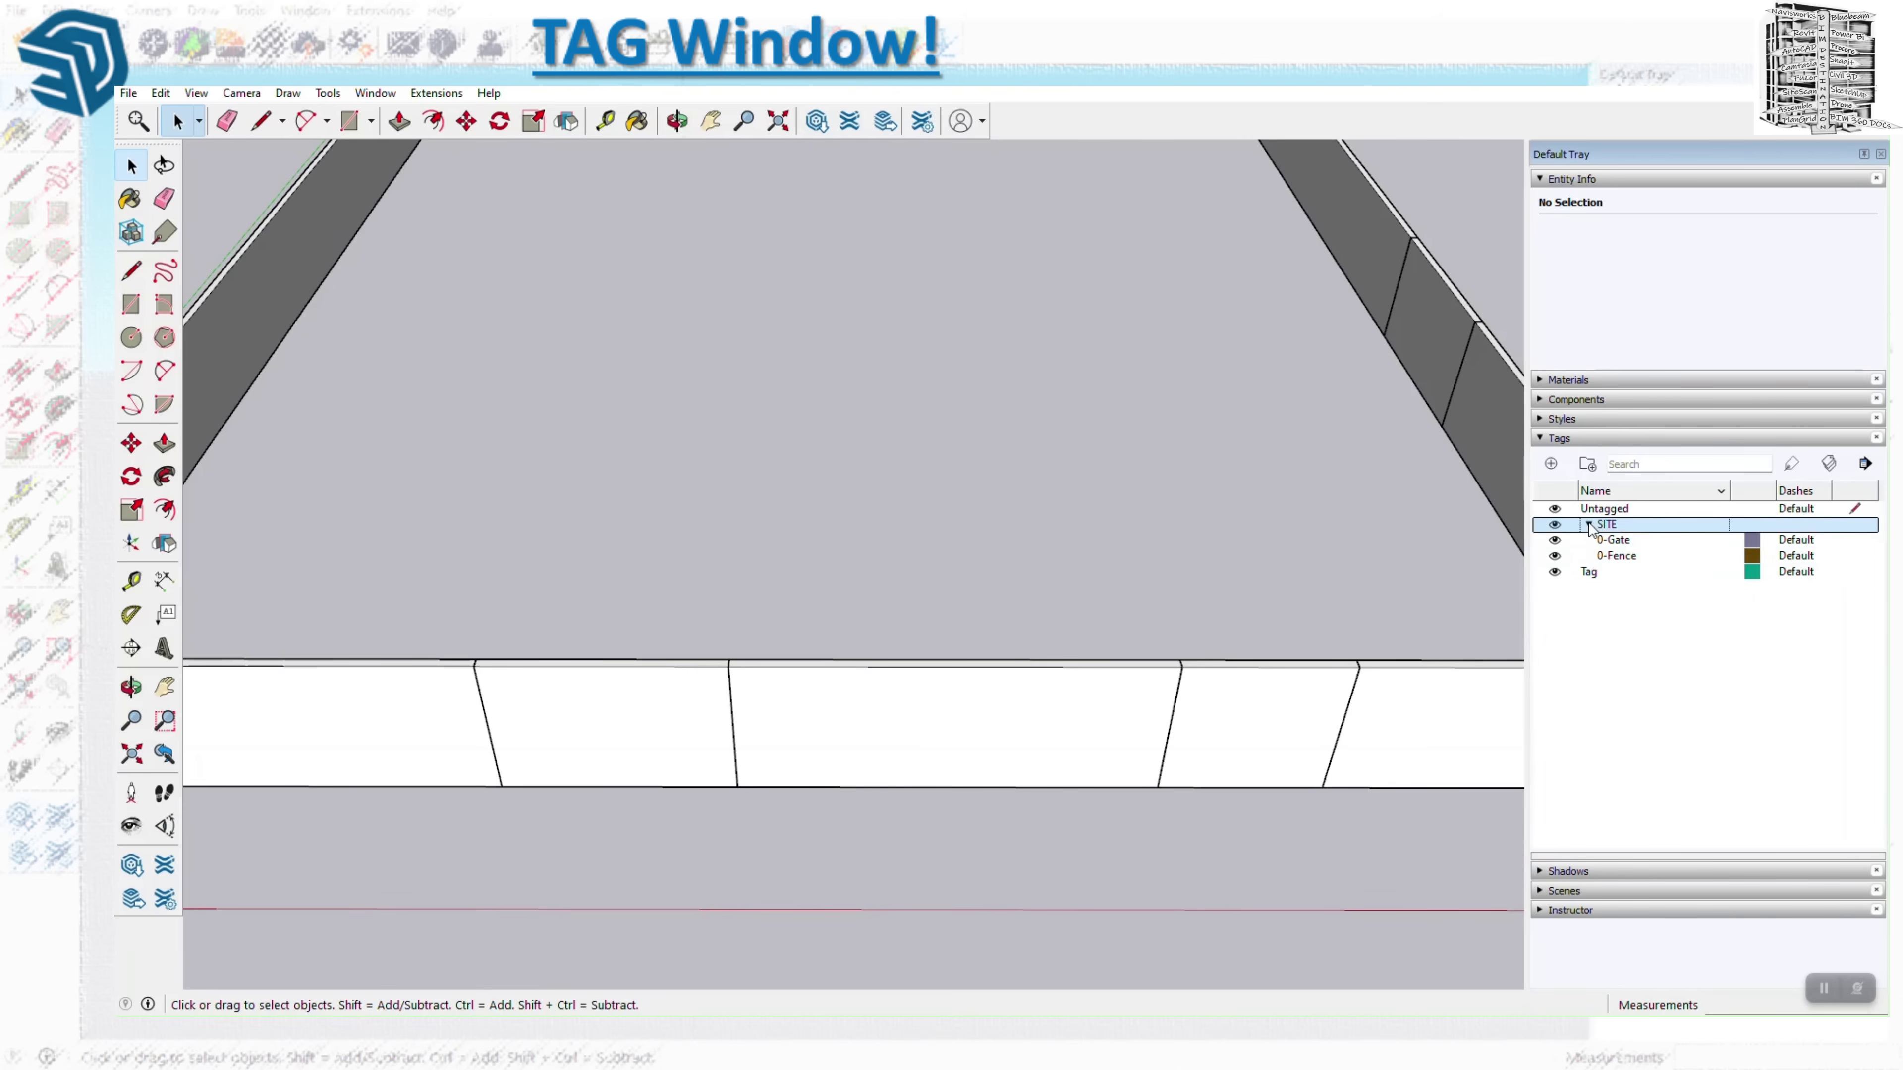
left_click(1590, 524)
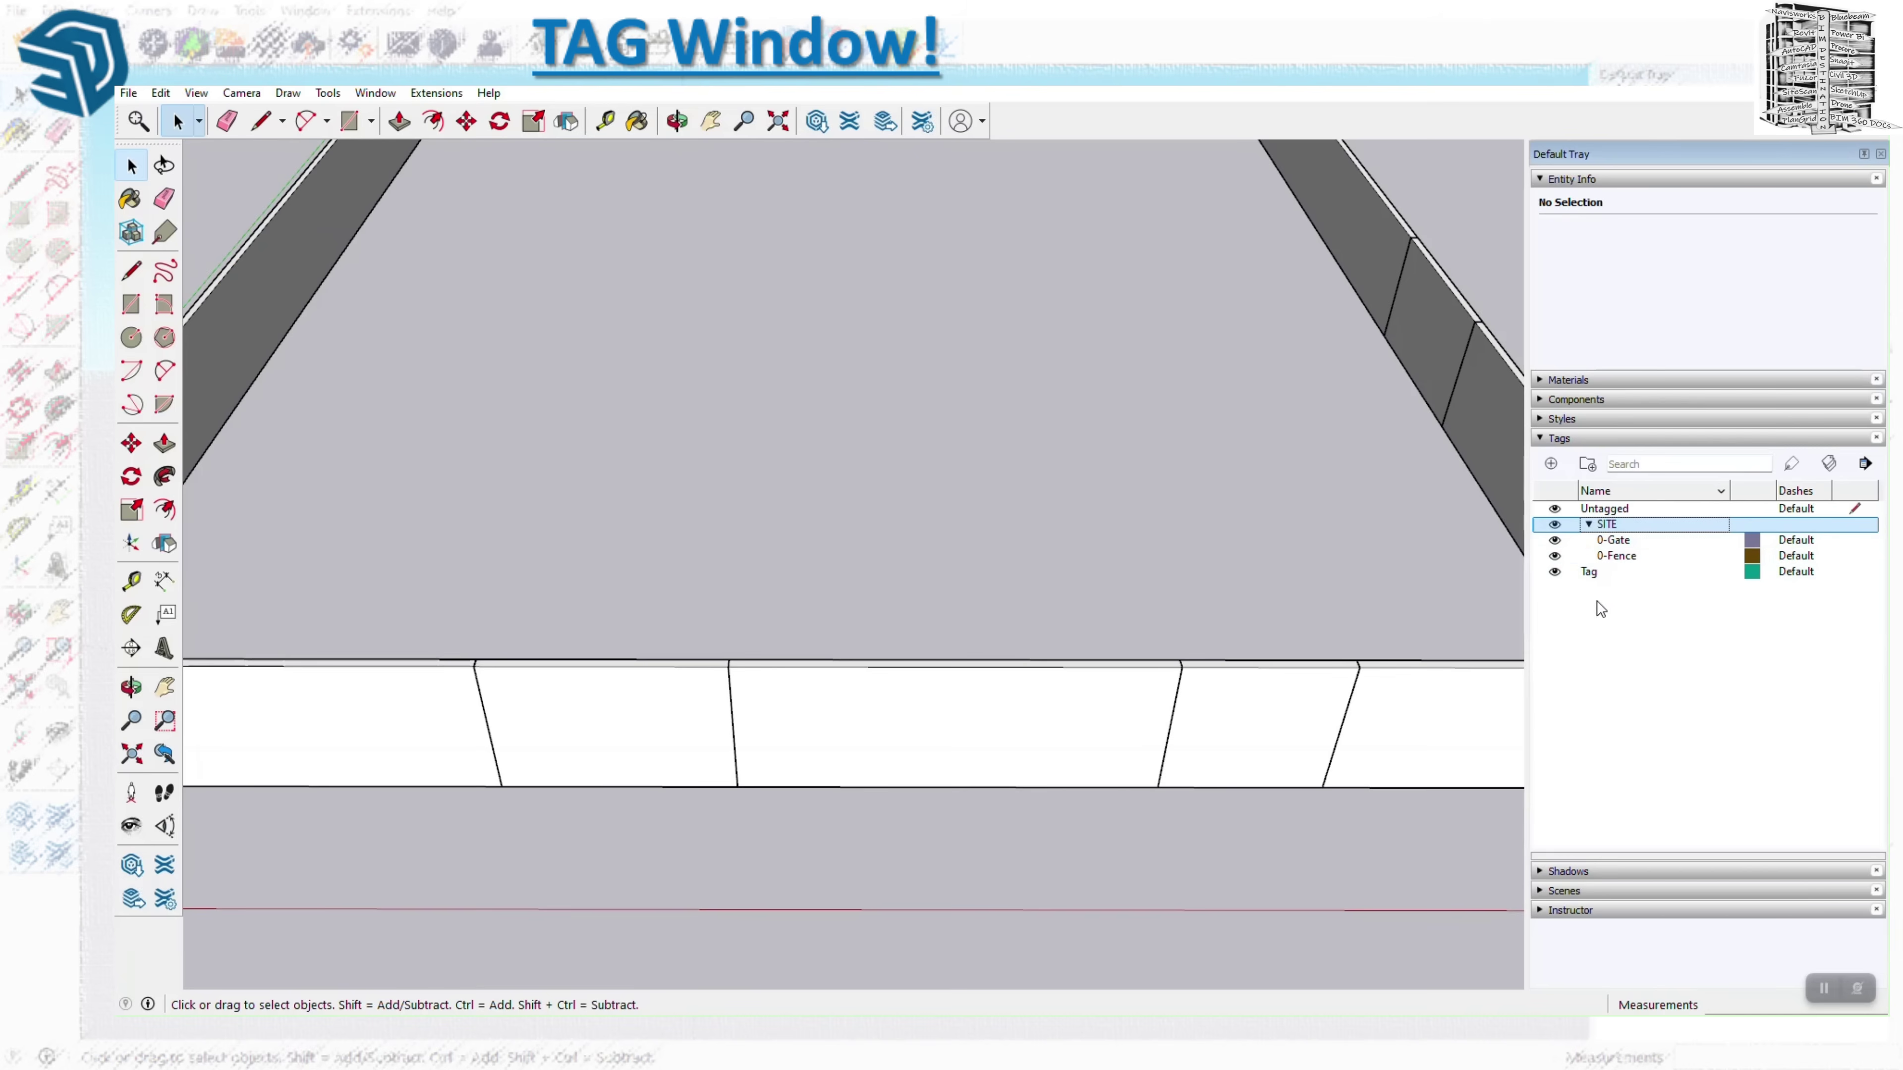
left_click(1554, 525)
left_click(1554, 527)
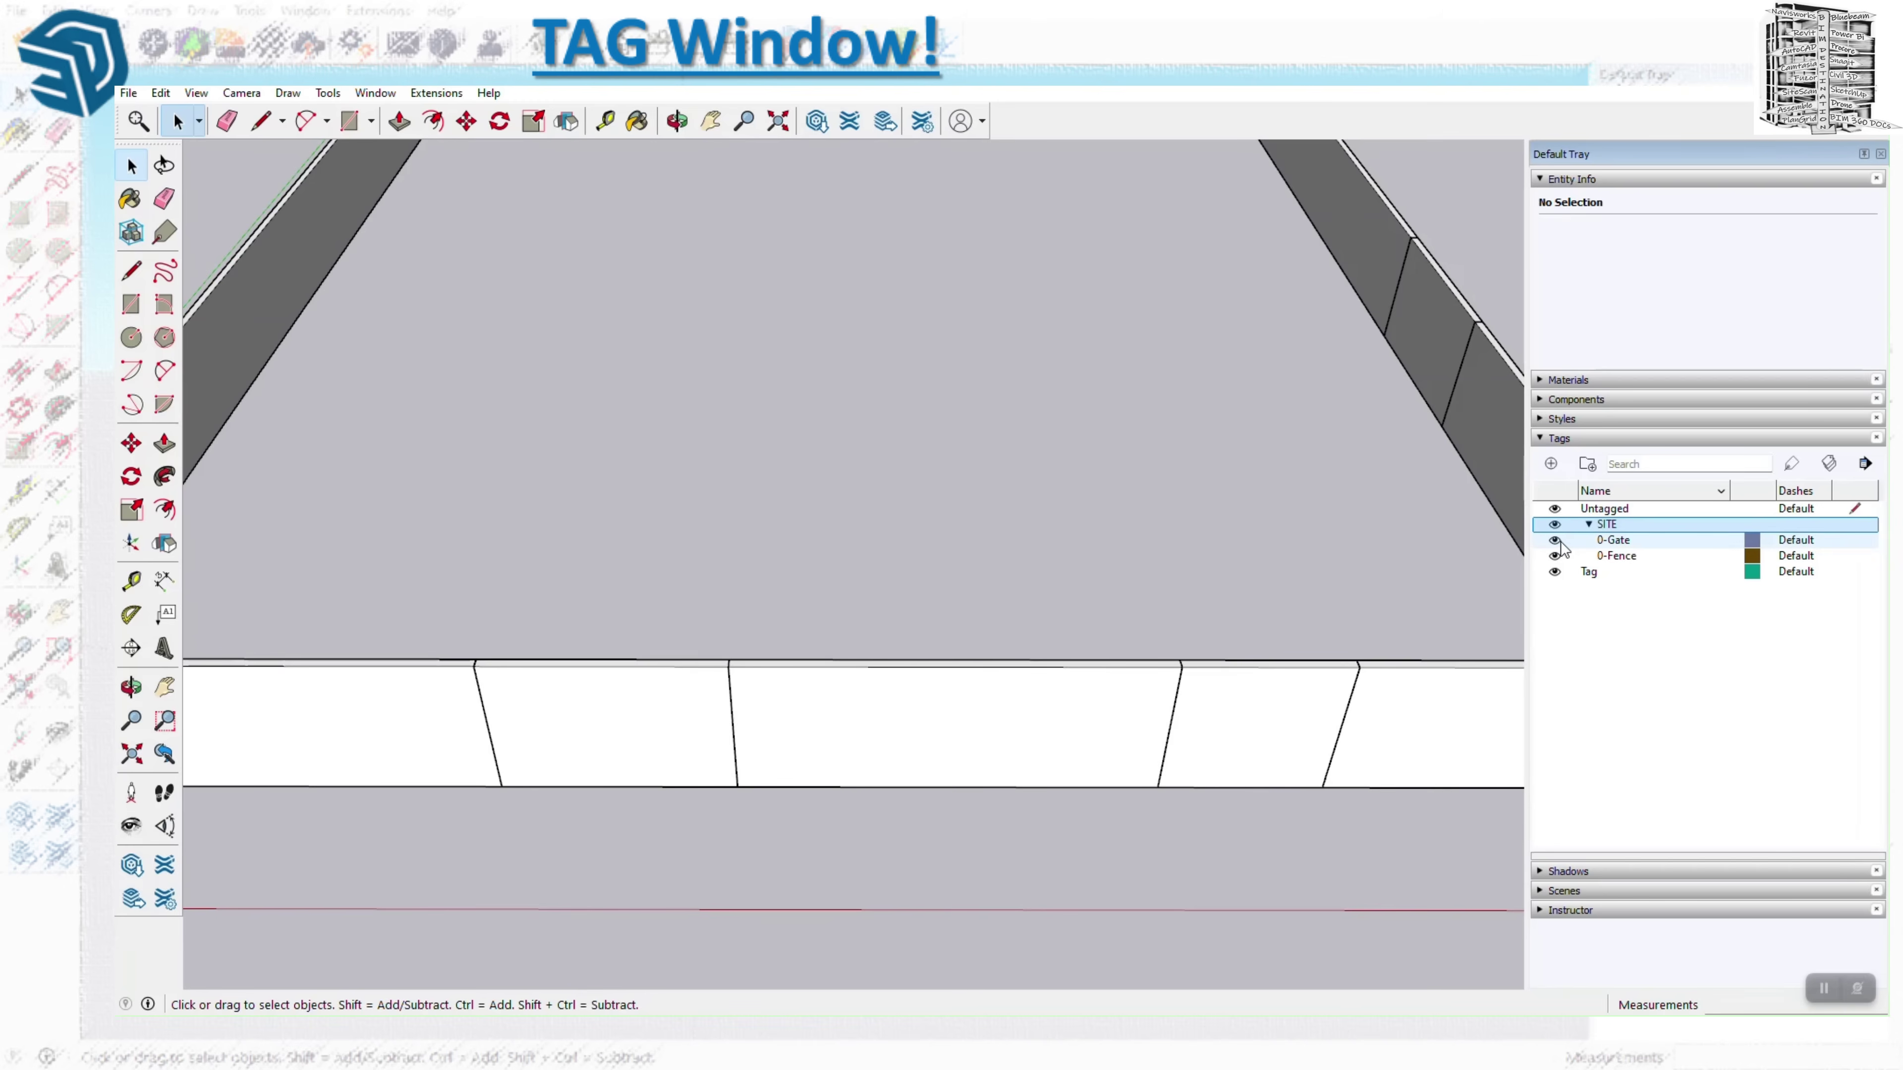
left_click(1555, 540)
left_click(1554, 539)
left_click(1554, 556)
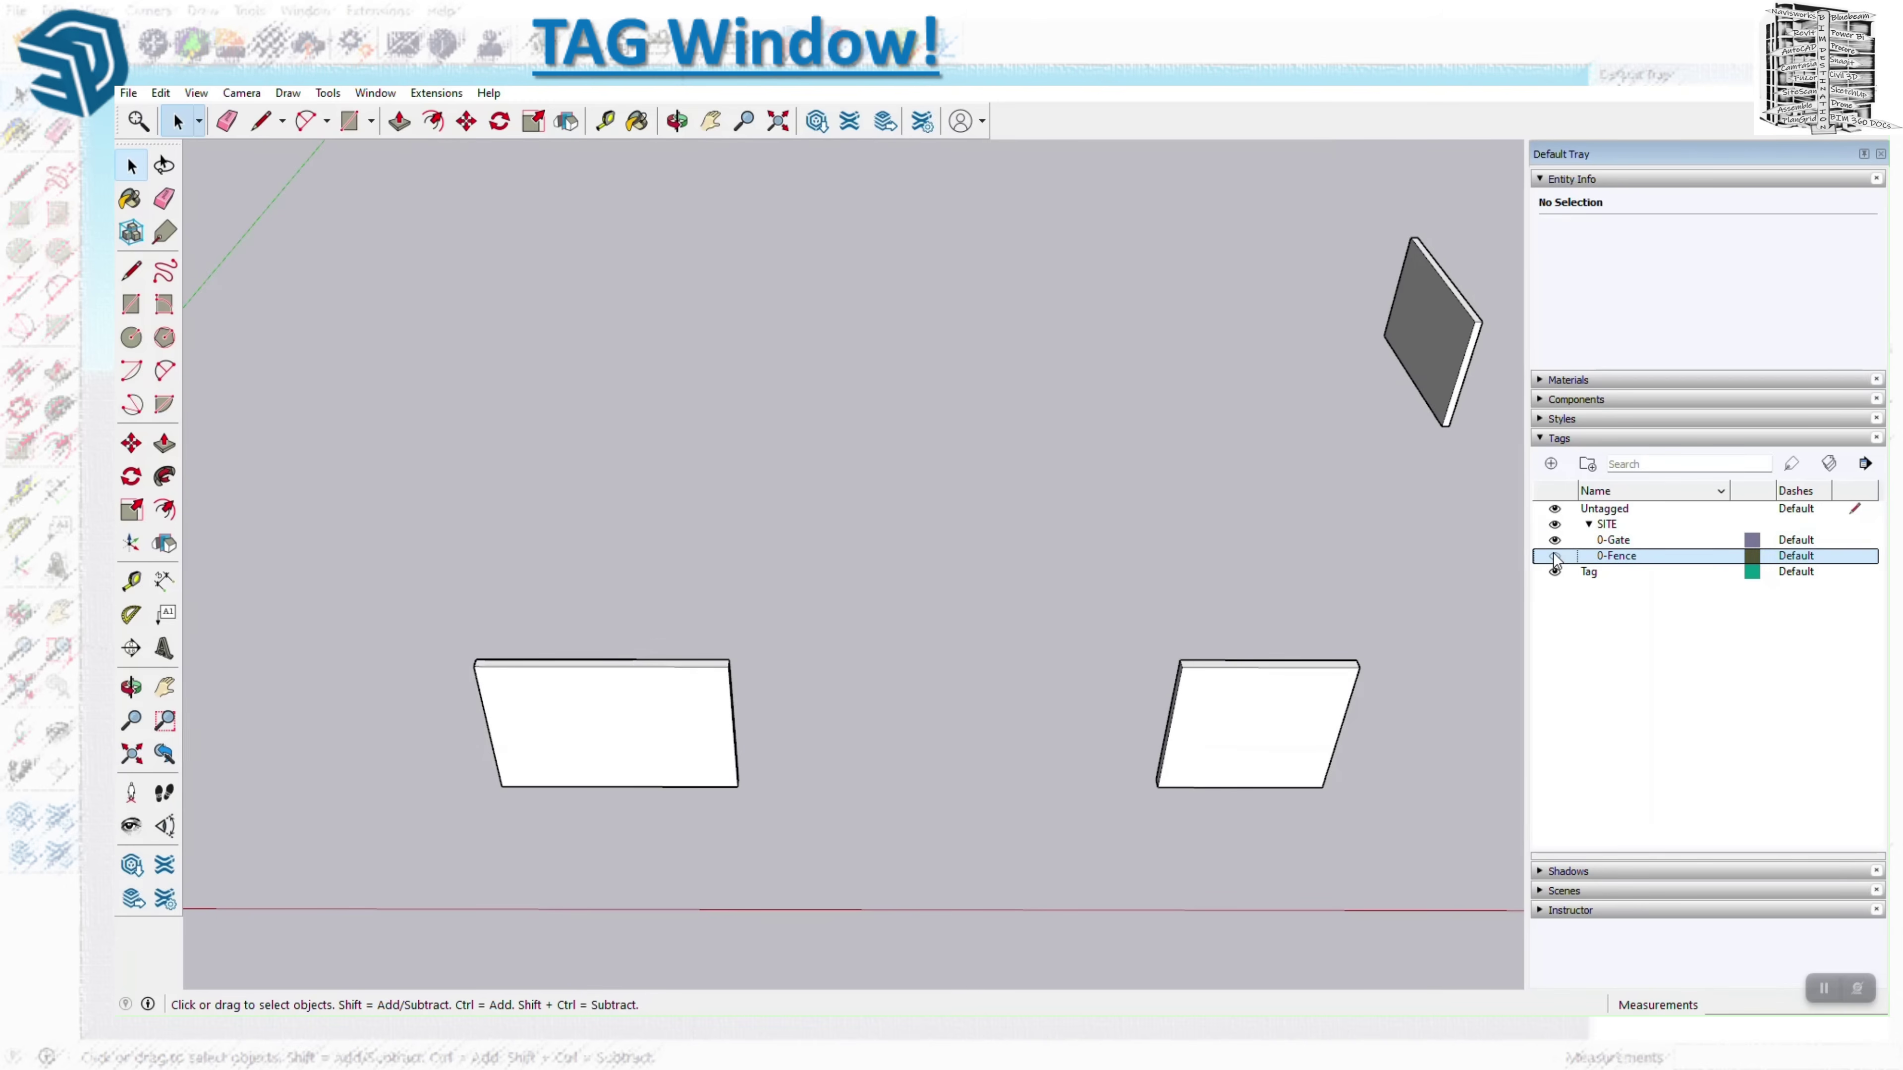
left_click(1555, 556)
left_click(1588, 524)
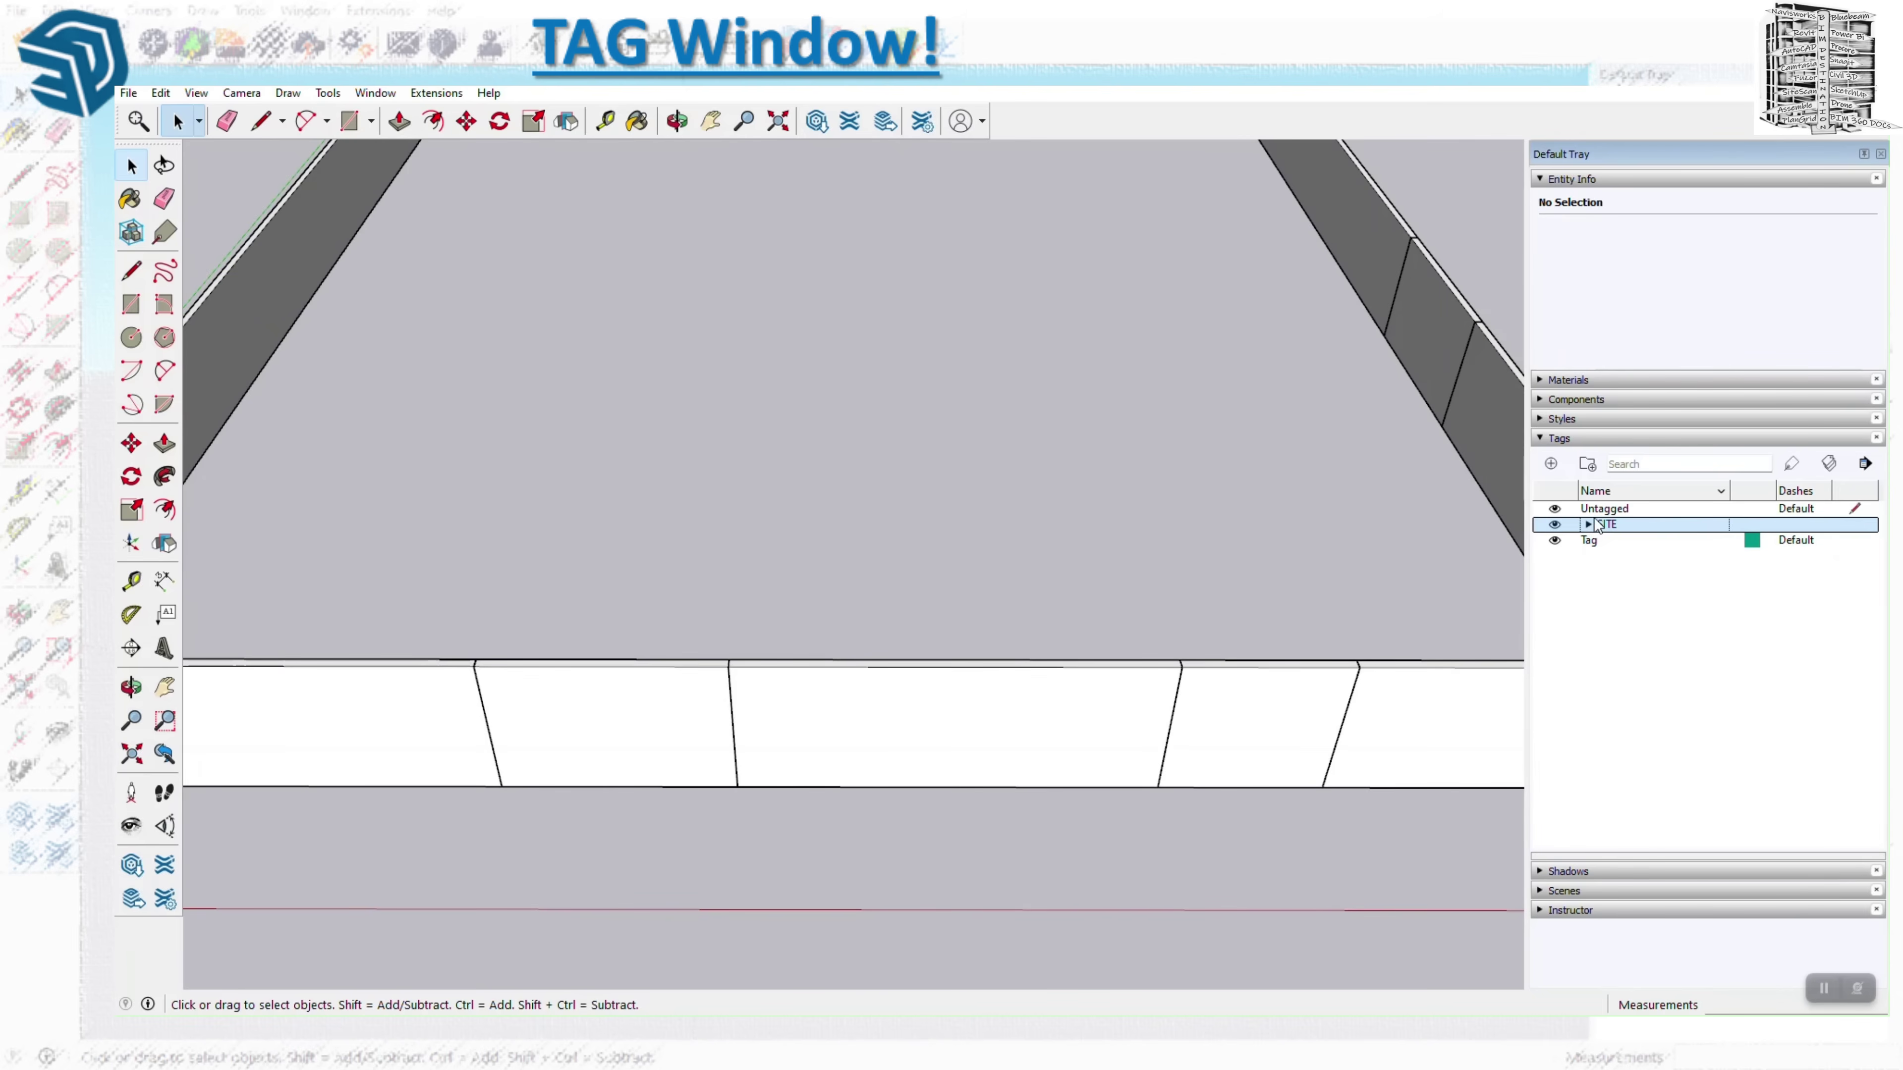
Expand the SITE folder and set the 0-Gate tag's dashes to the plain dashed line with the longer dashes.
left_click(1589, 523)
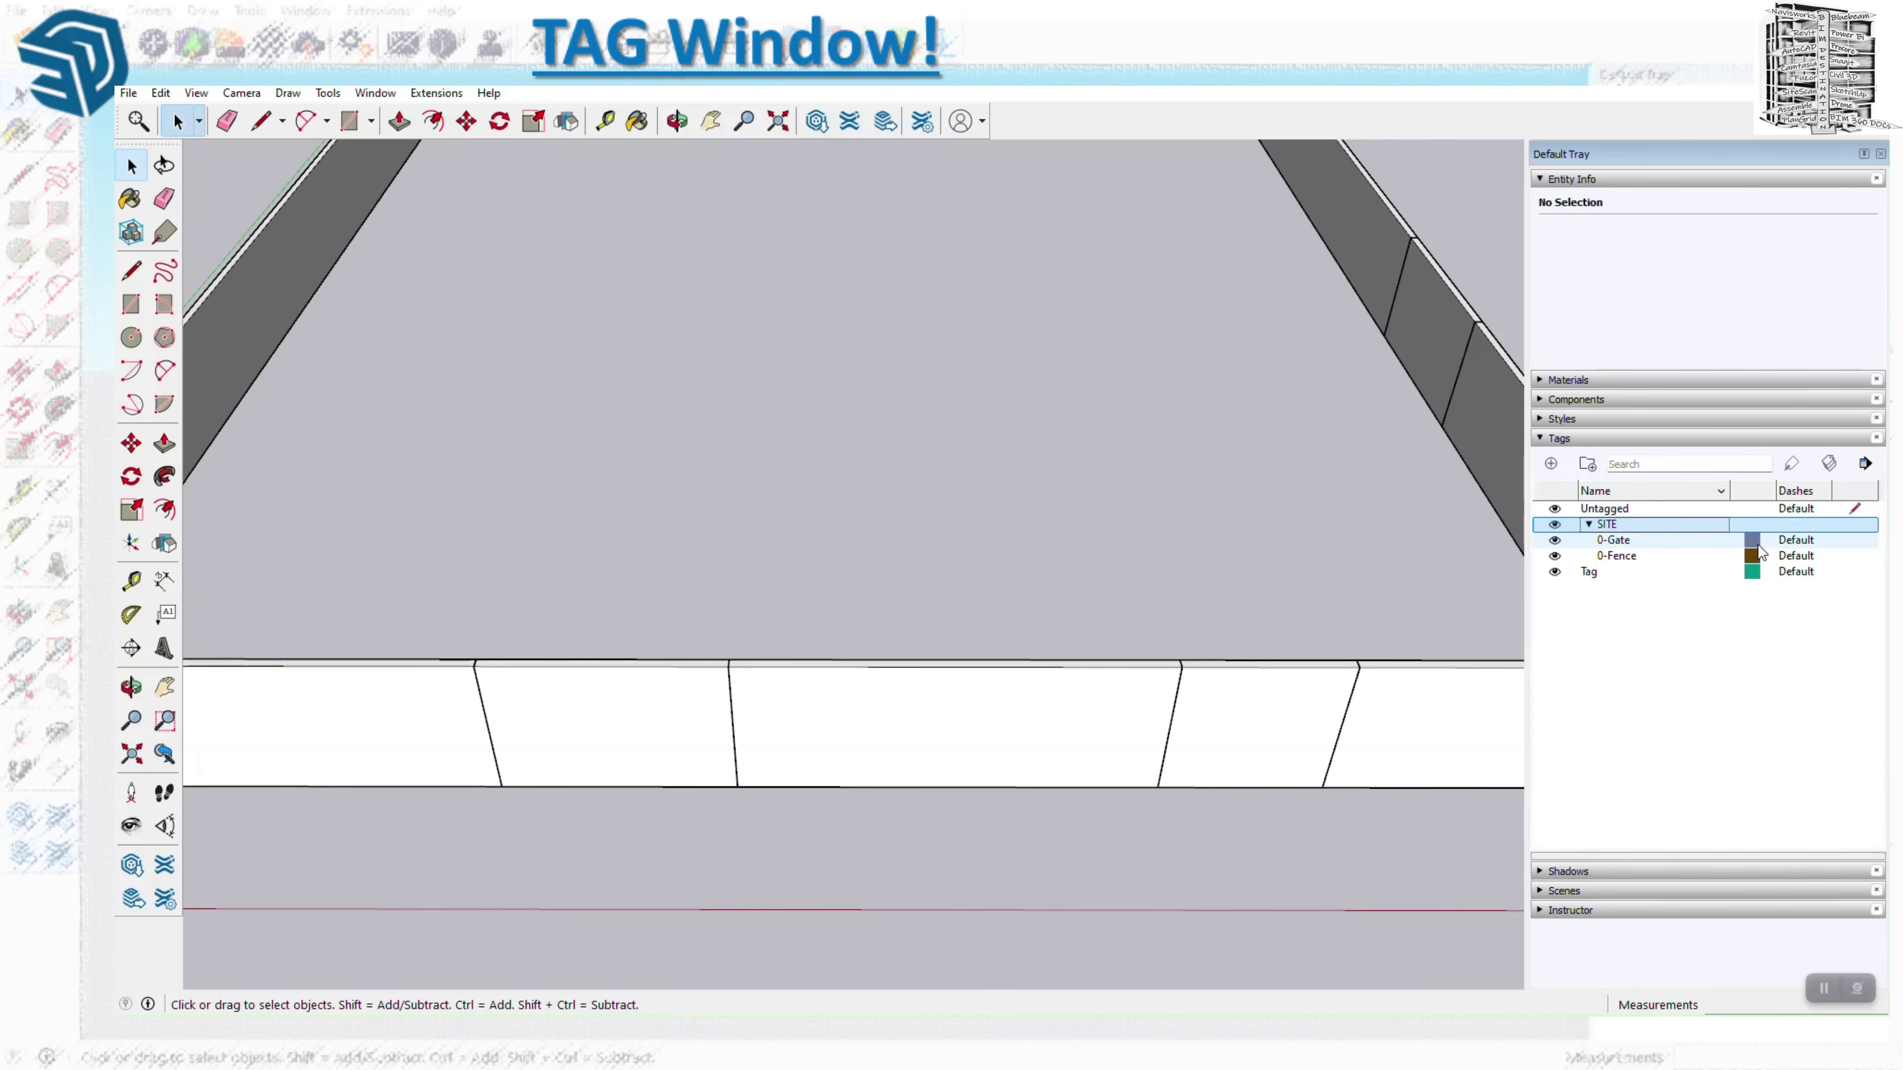
left_click(1811, 542)
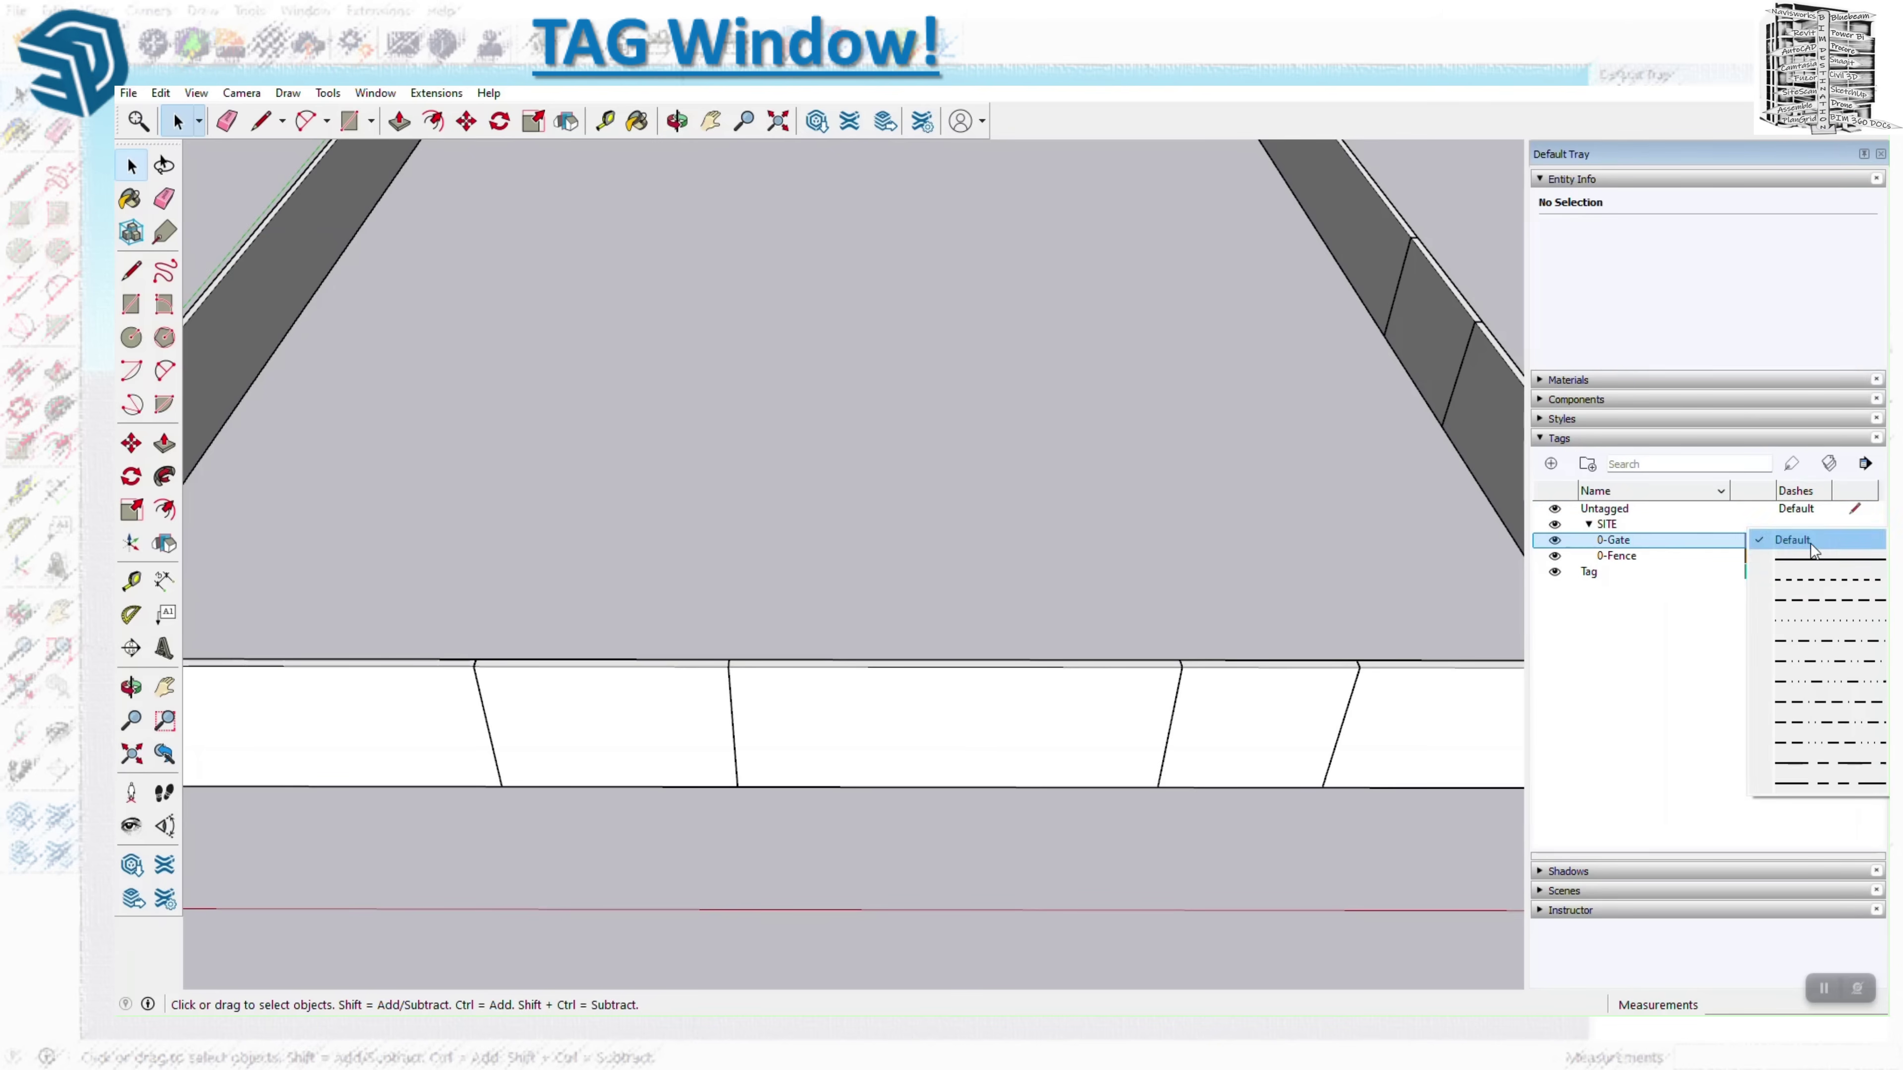
left_click(1803, 602)
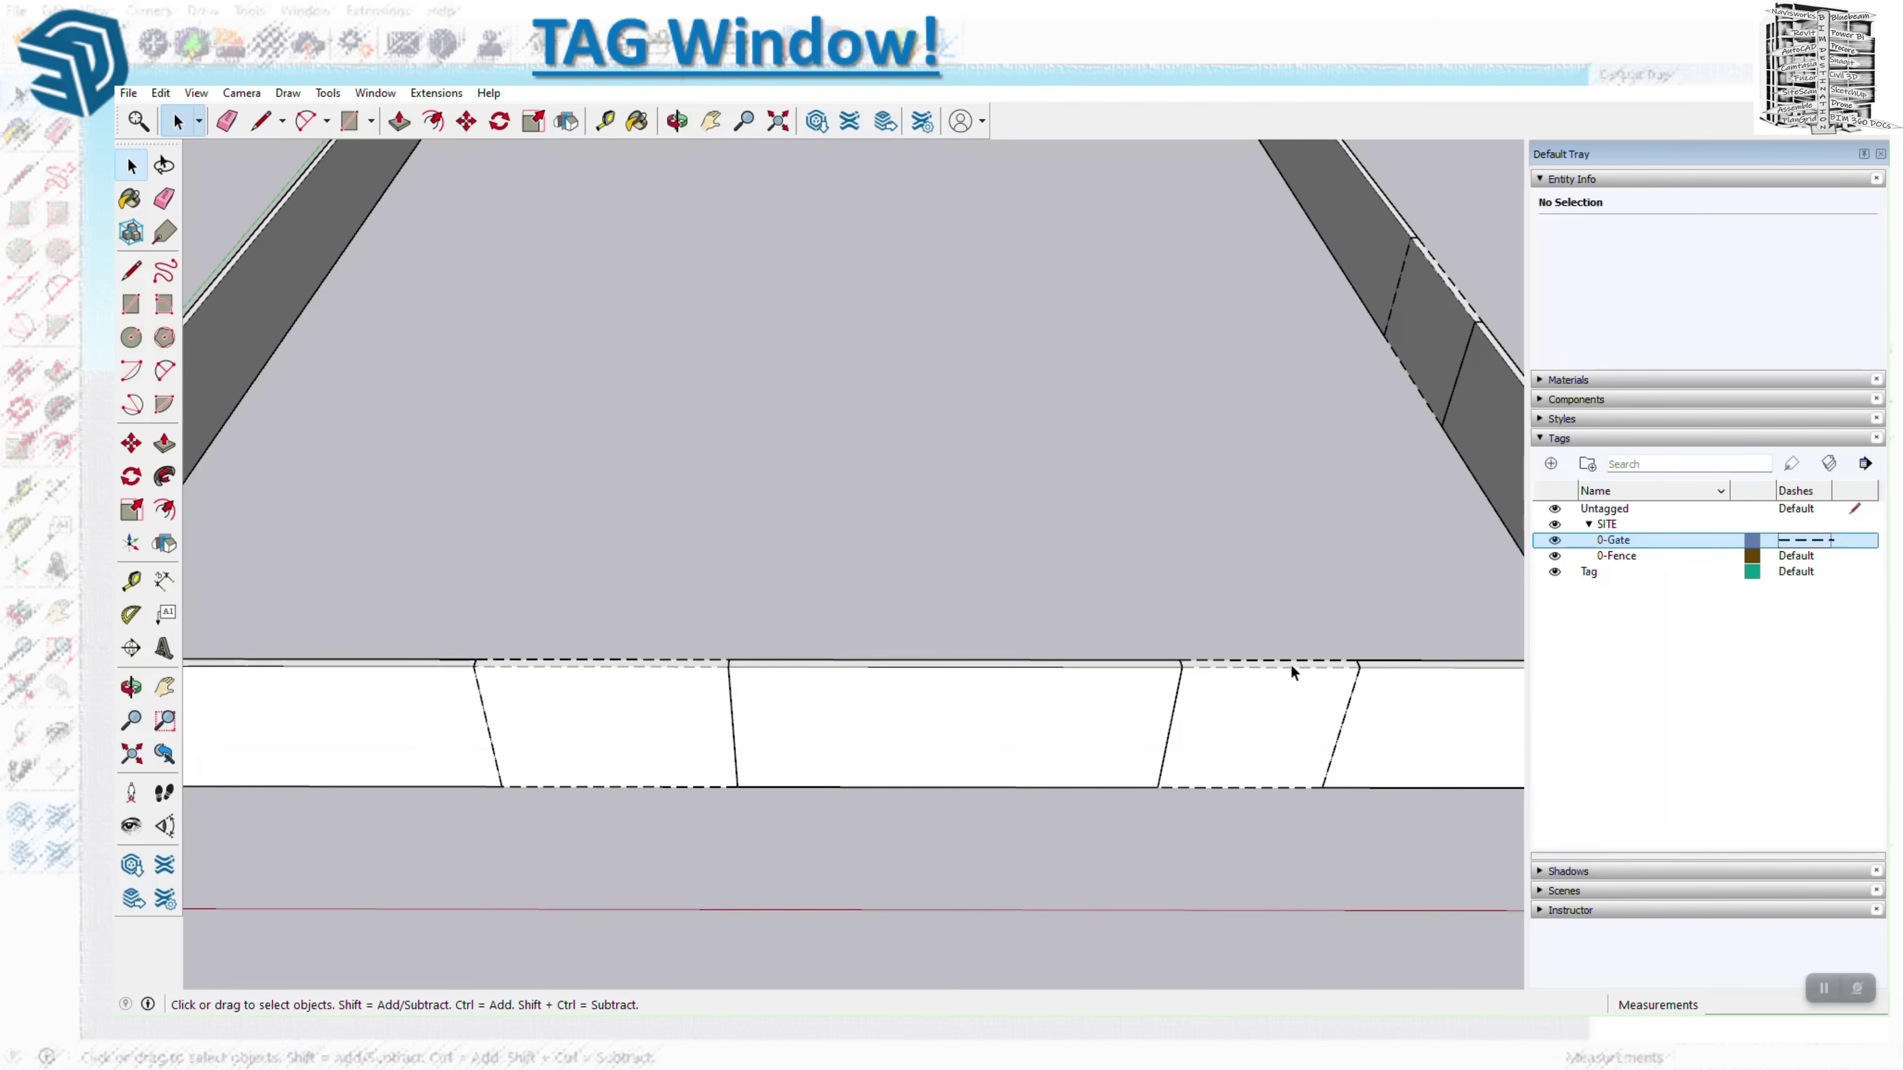
Draw a rectangle about 15' 4" by 28' 10" on the ground inside the fence, near the gates at the front corner.
left_click(1860, 725)
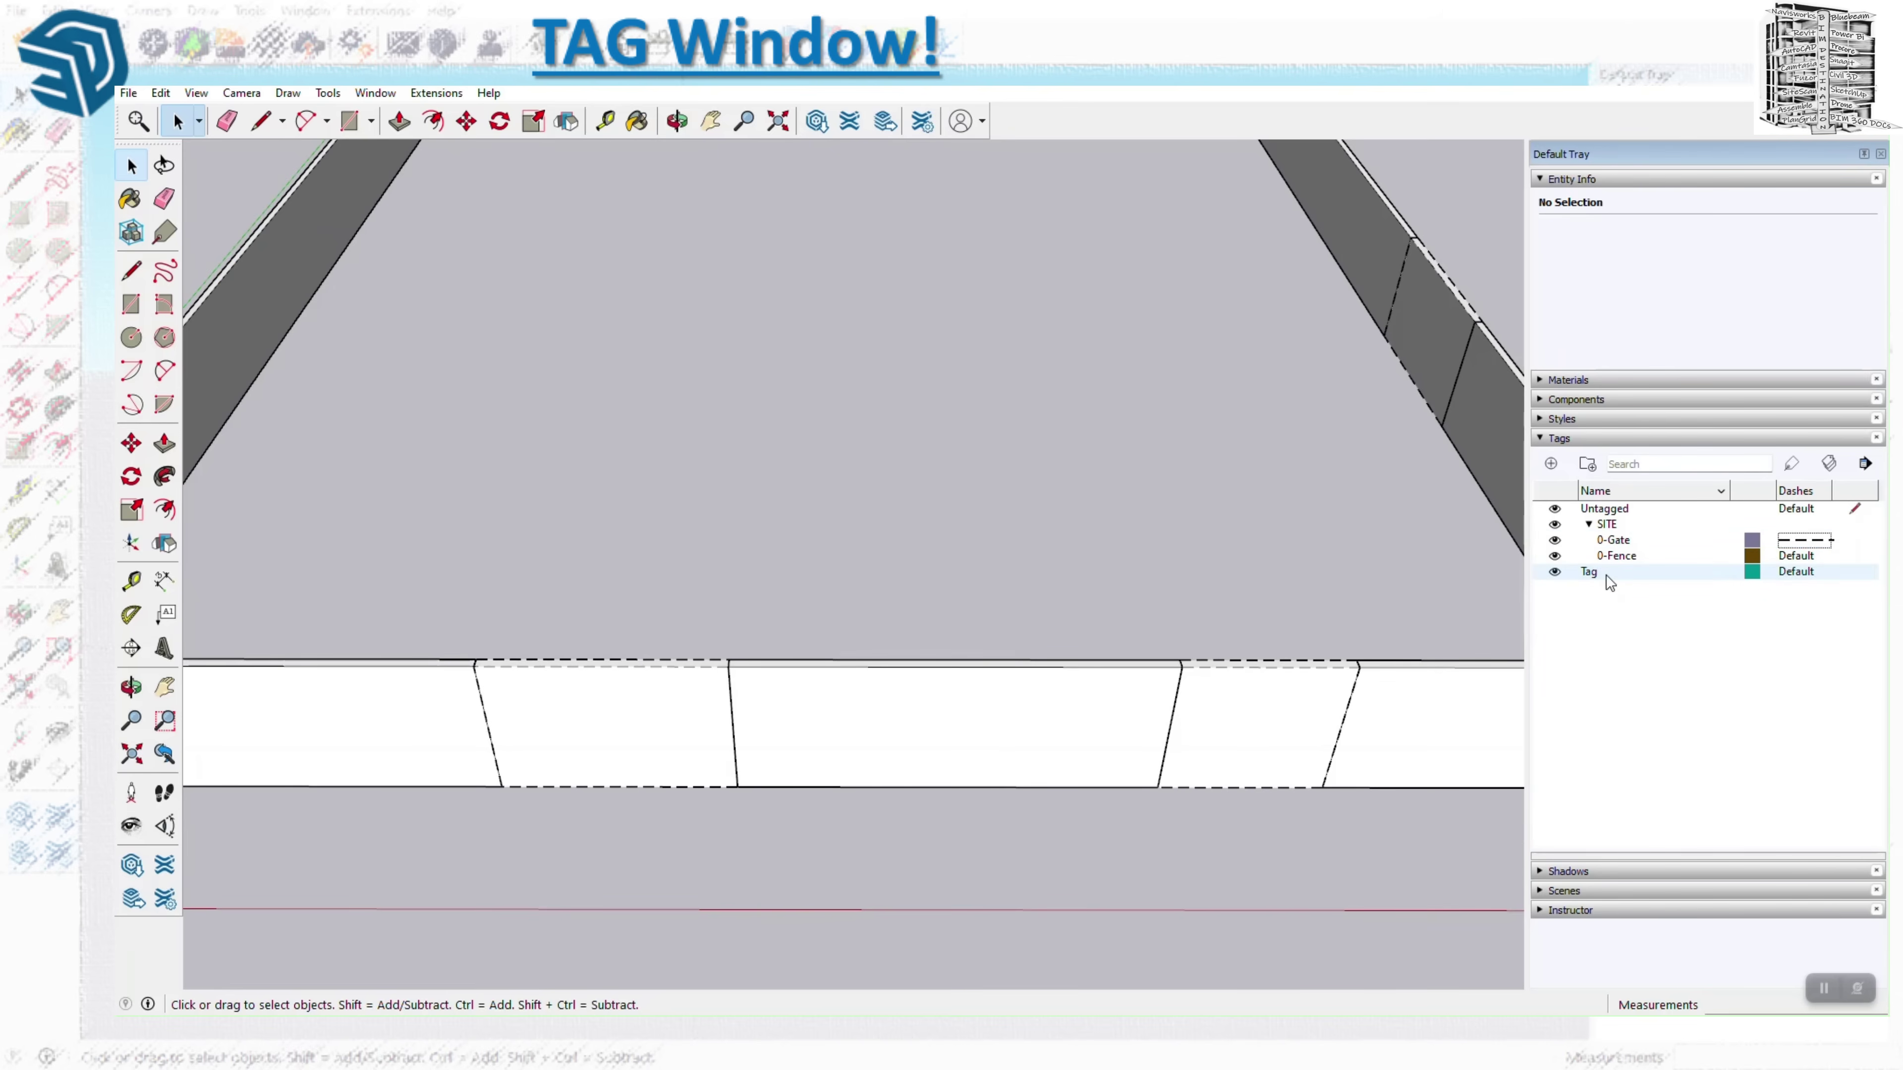
left_click(349, 121)
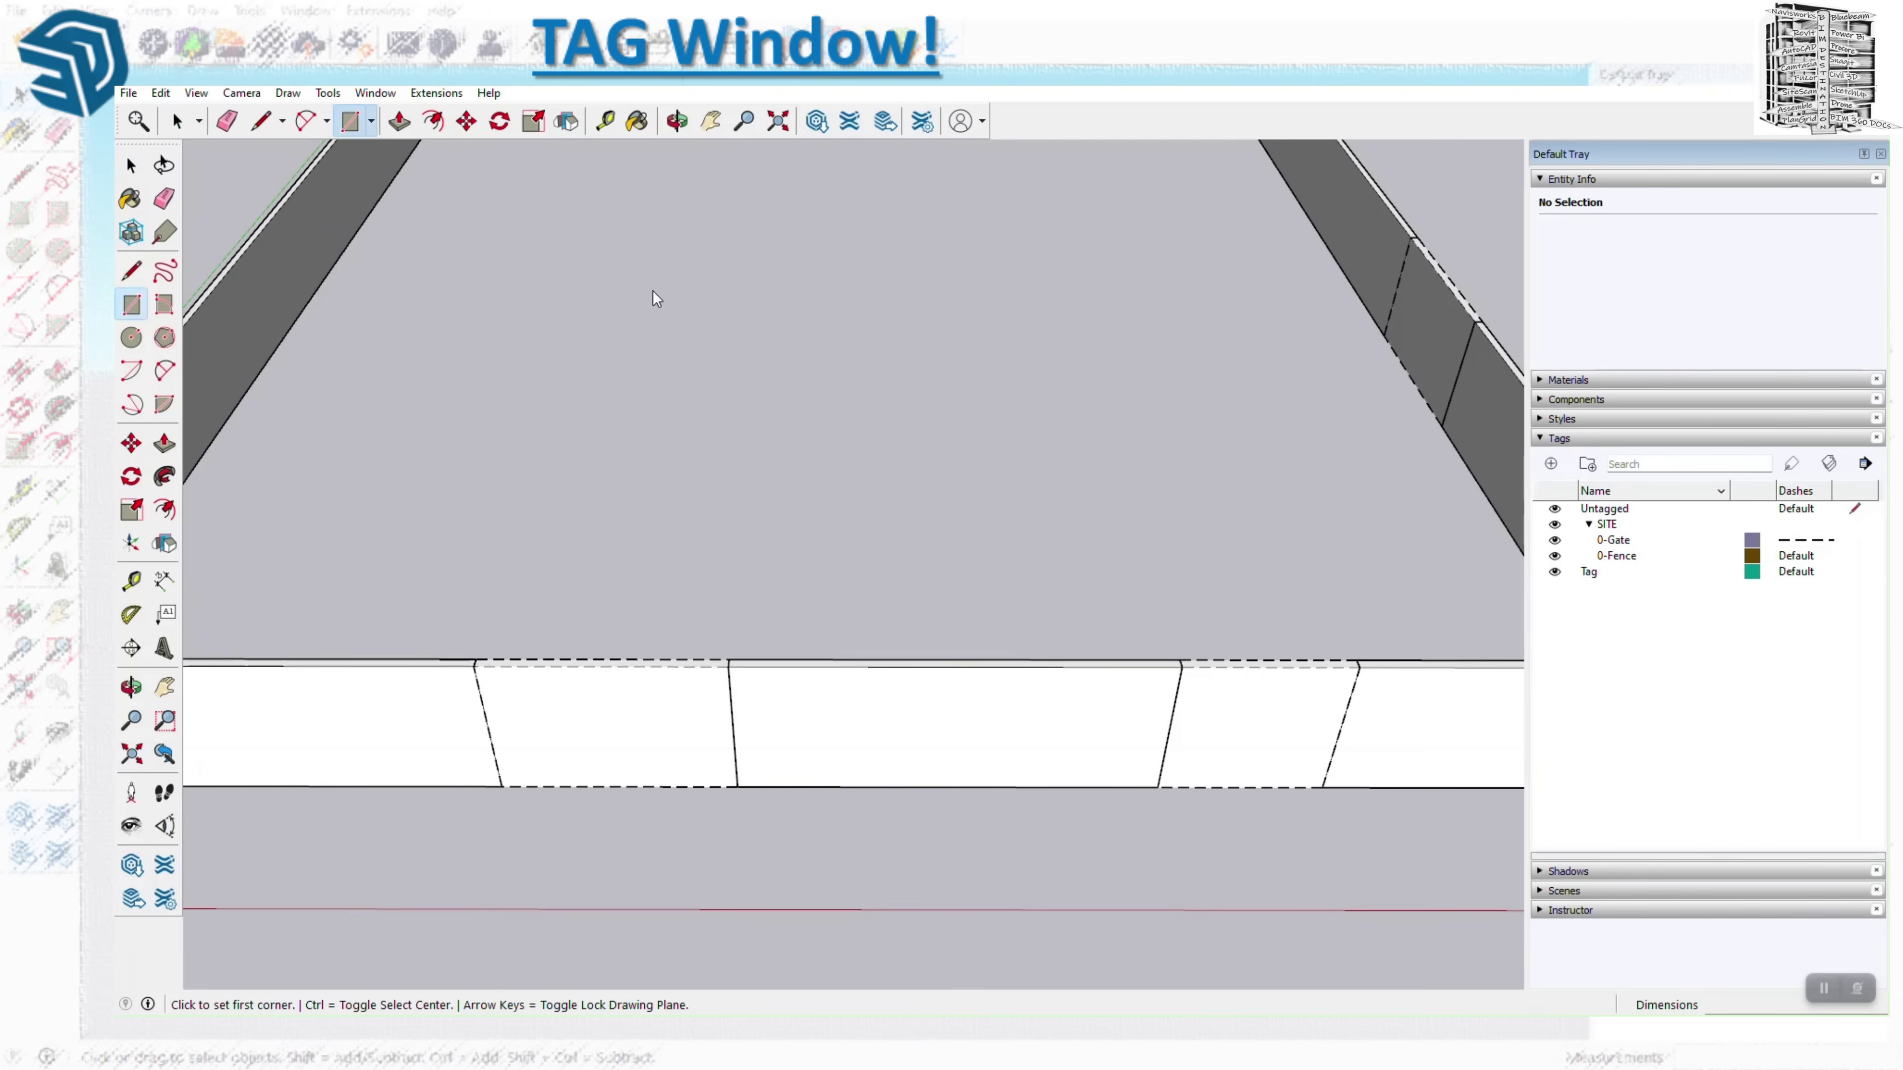
left_click(1060, 320)
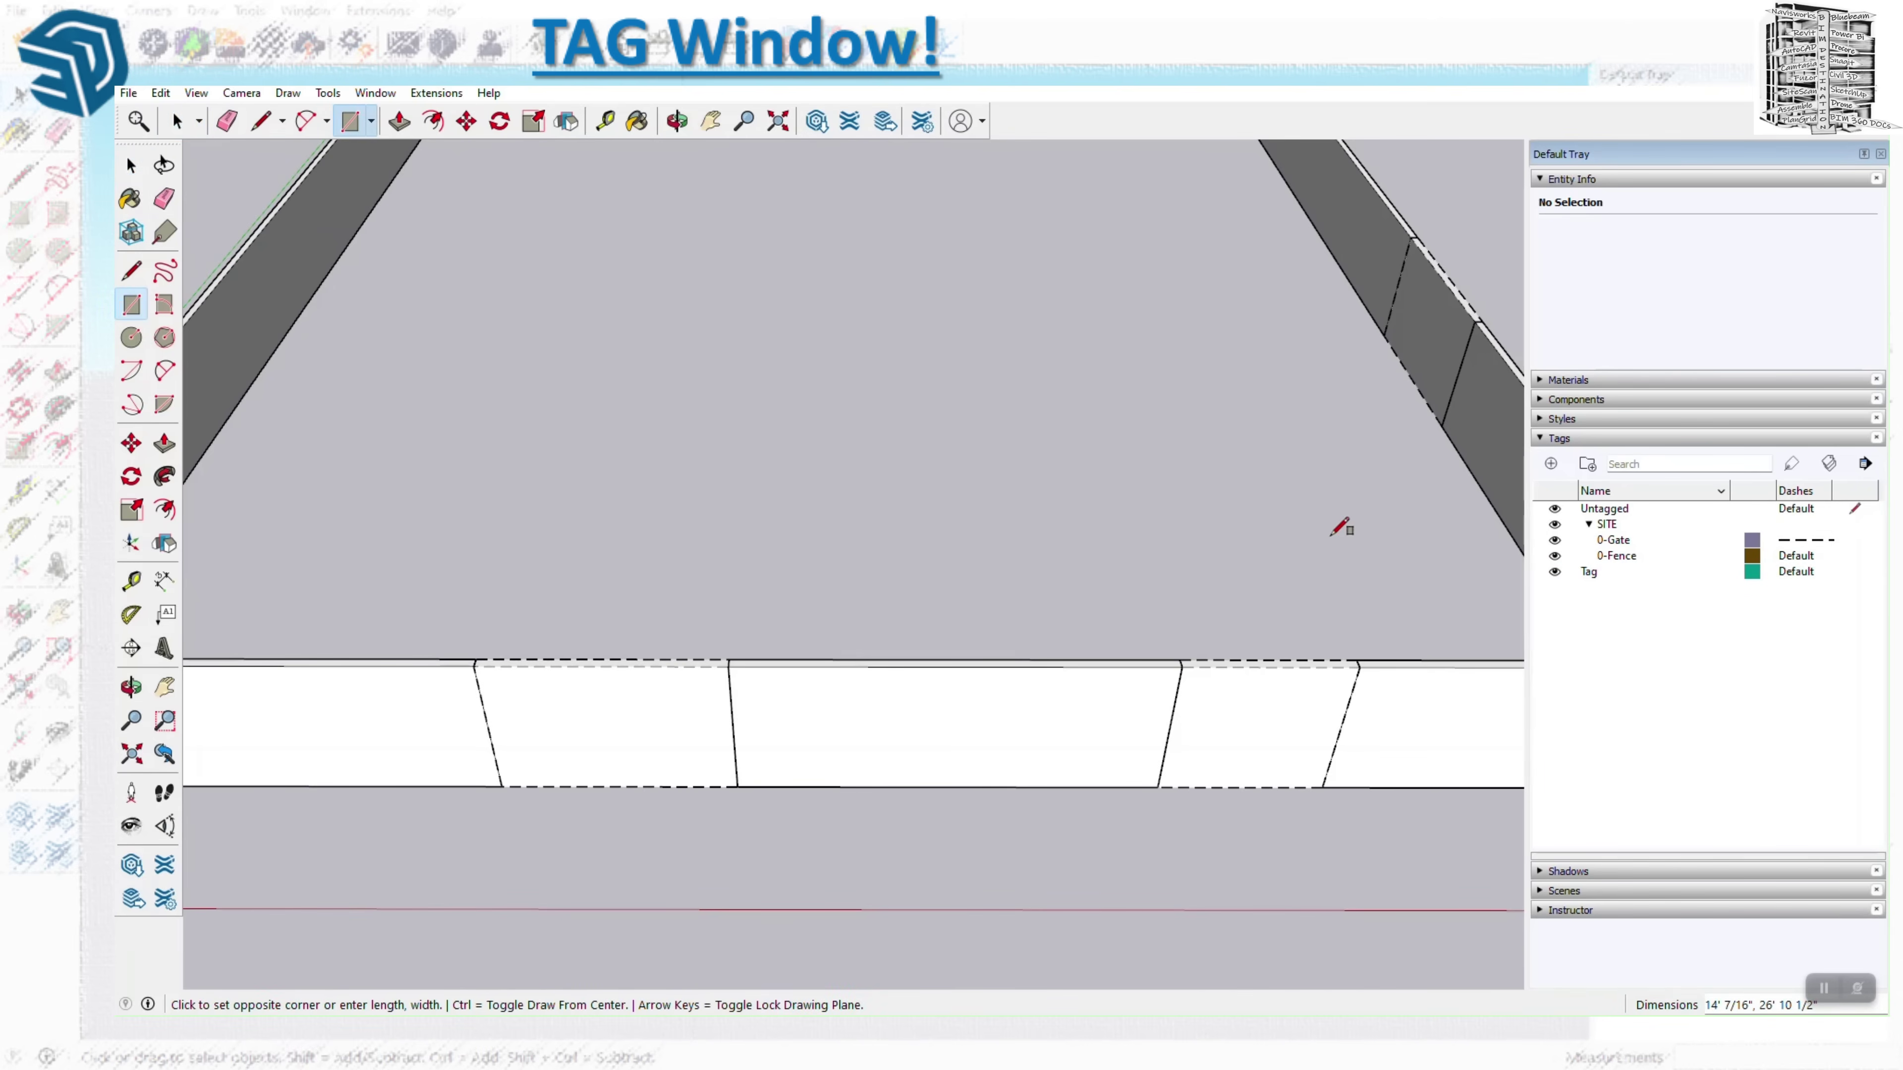
left_click(1360, 554)
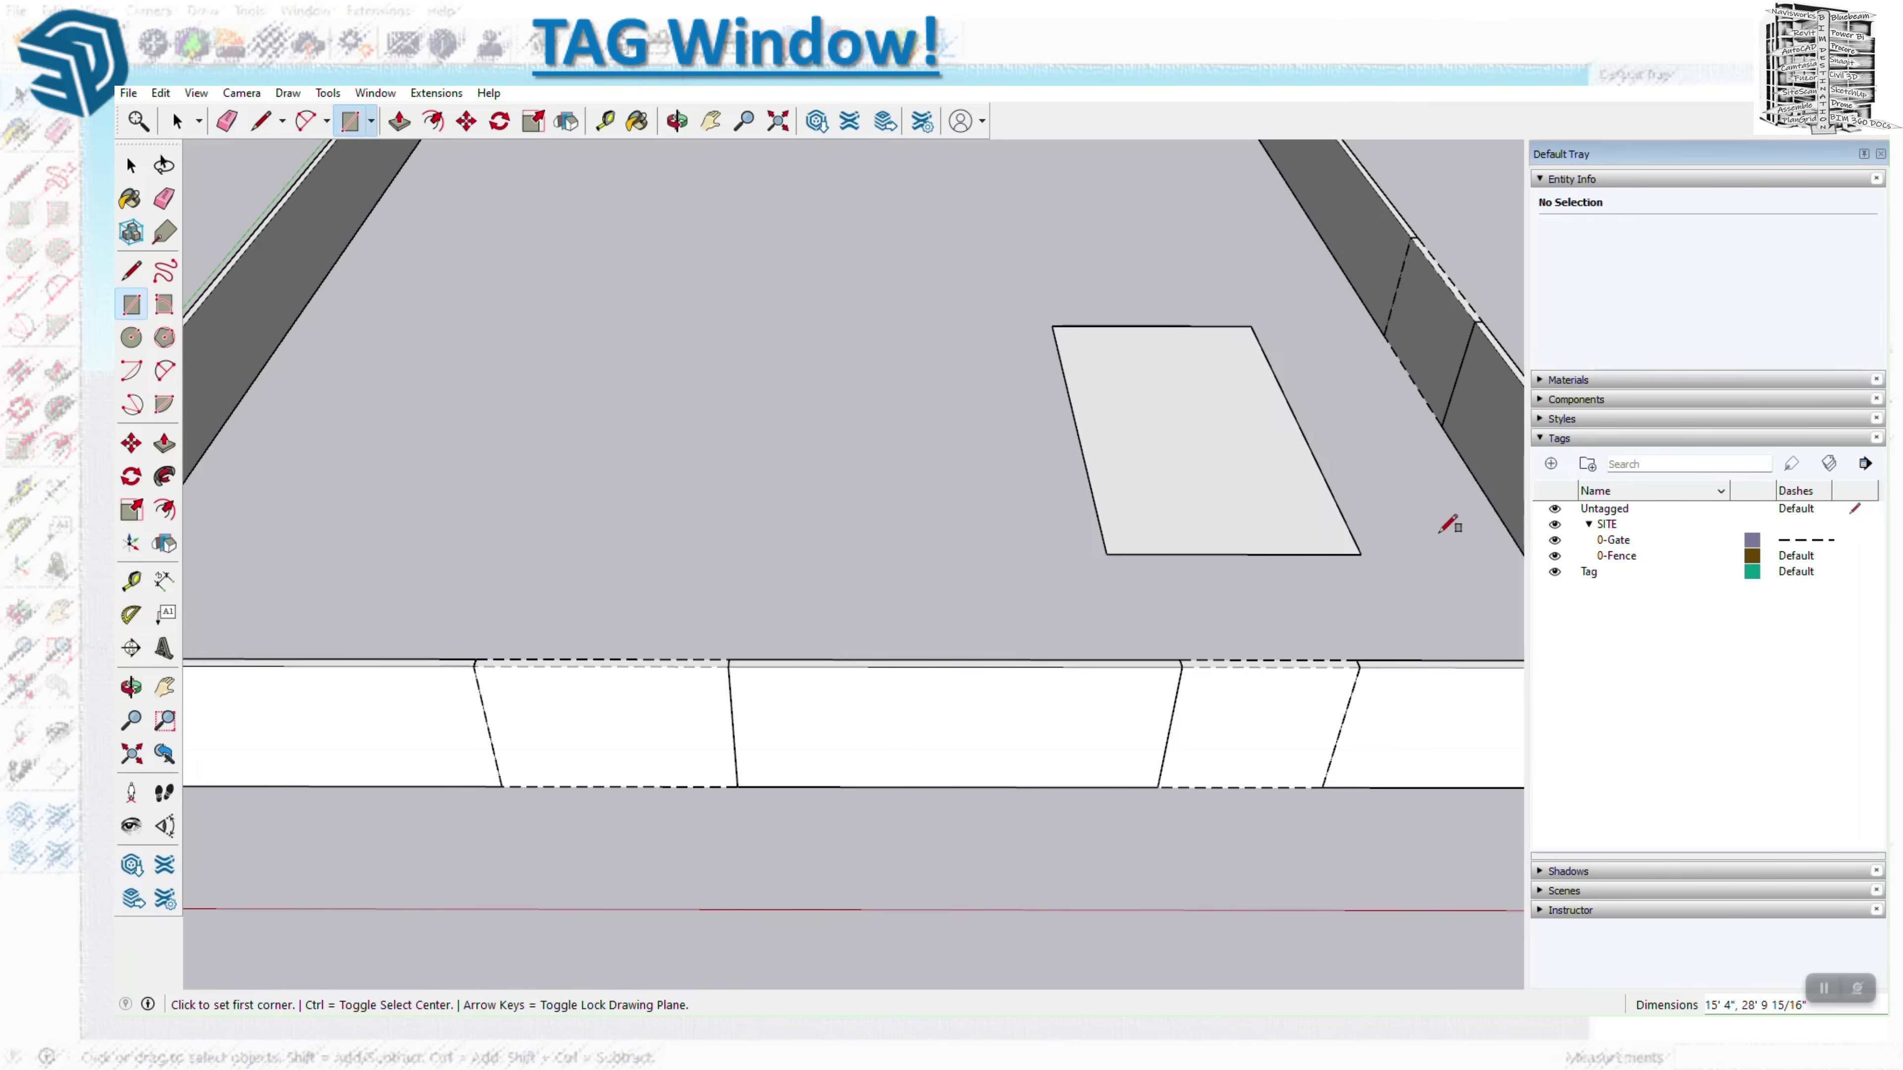
Add a new tag named 0-Laydown Area and return to the Select tool.
left_click(1550, 463)
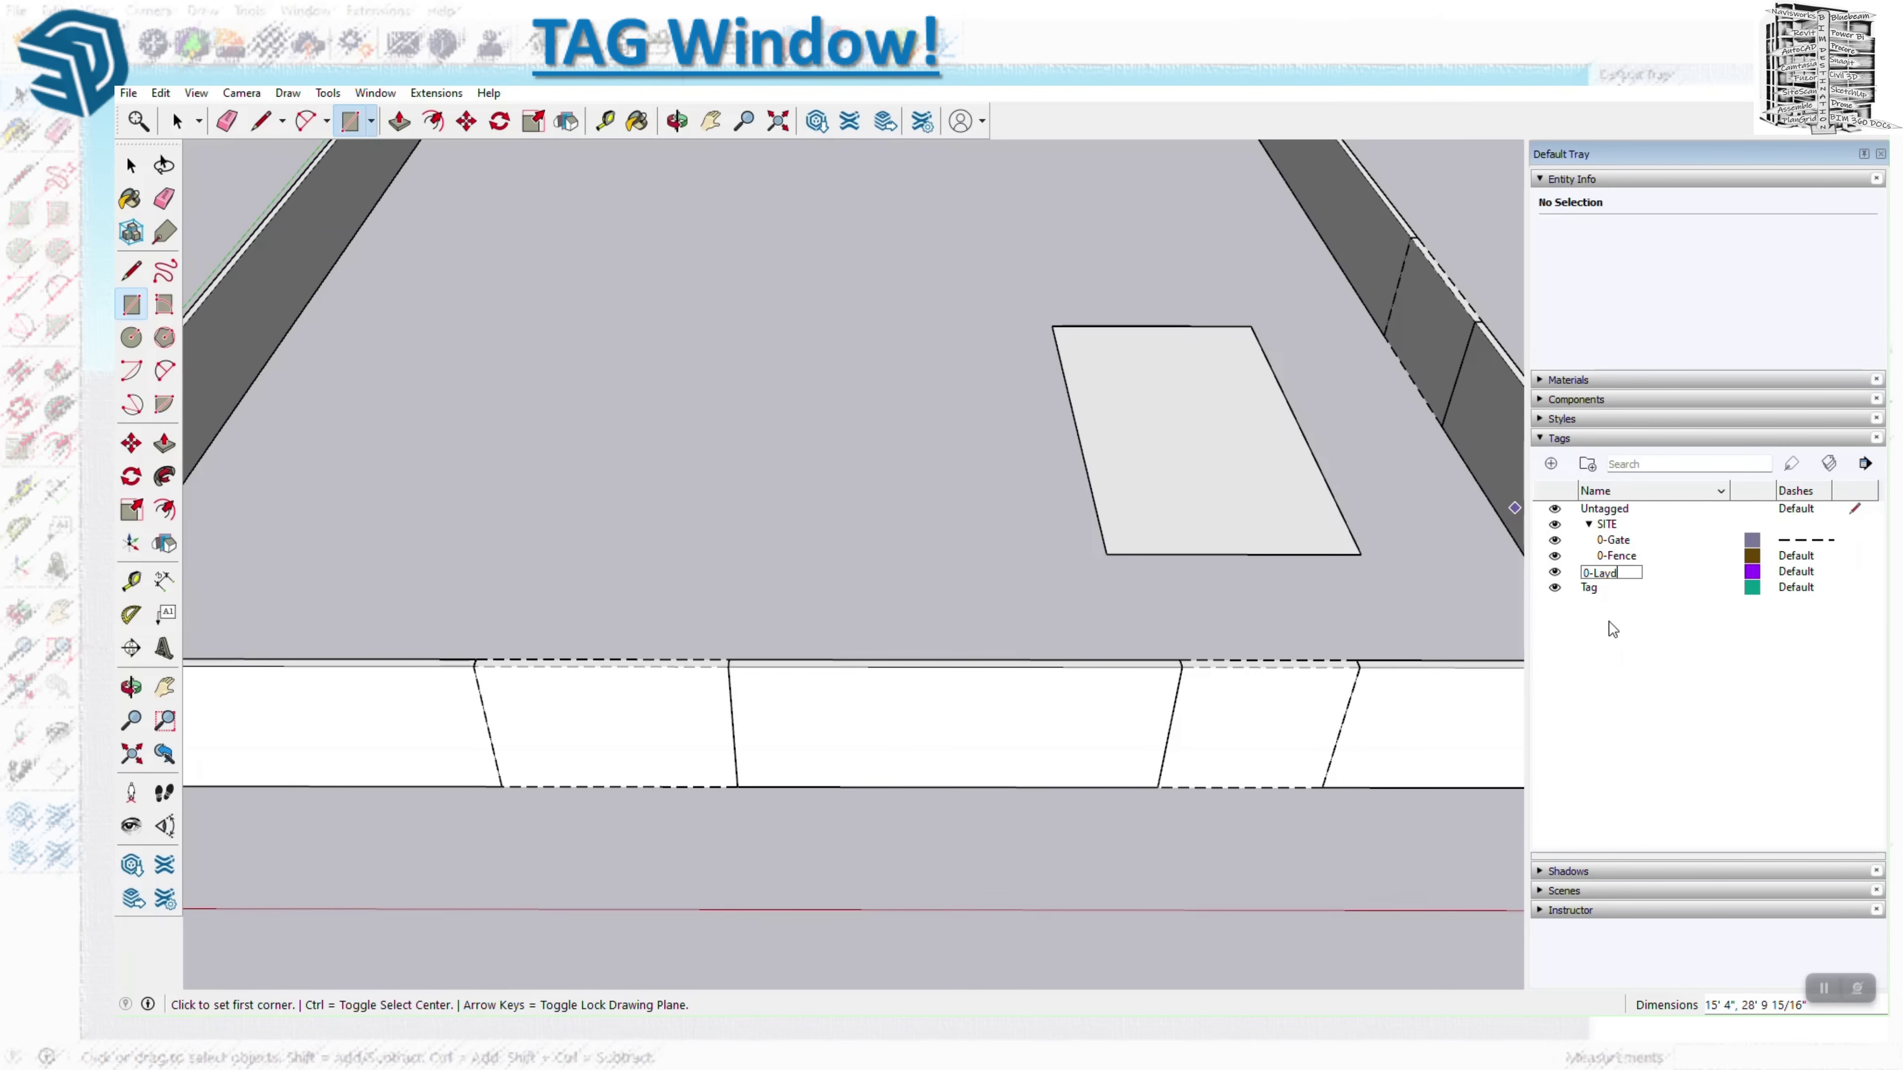
type("0-Laydown Area")
key("Return")
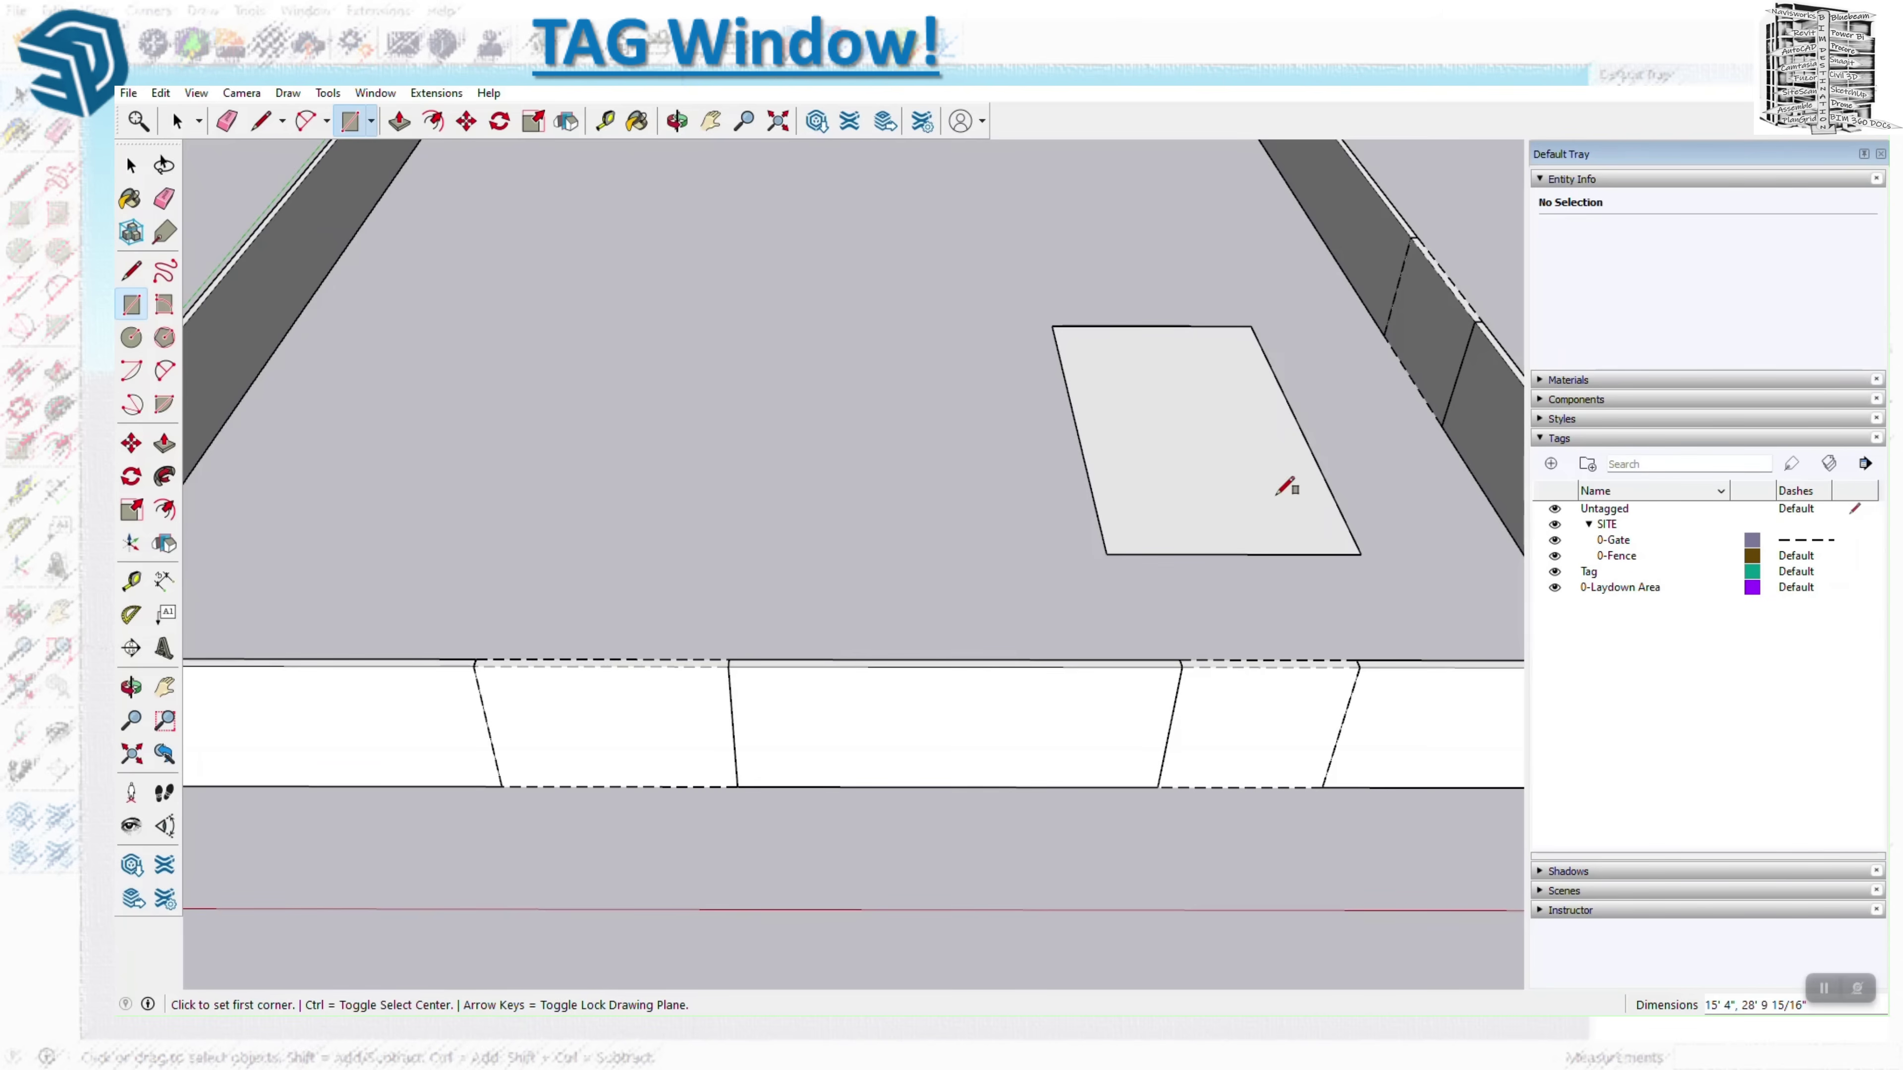
key("space")
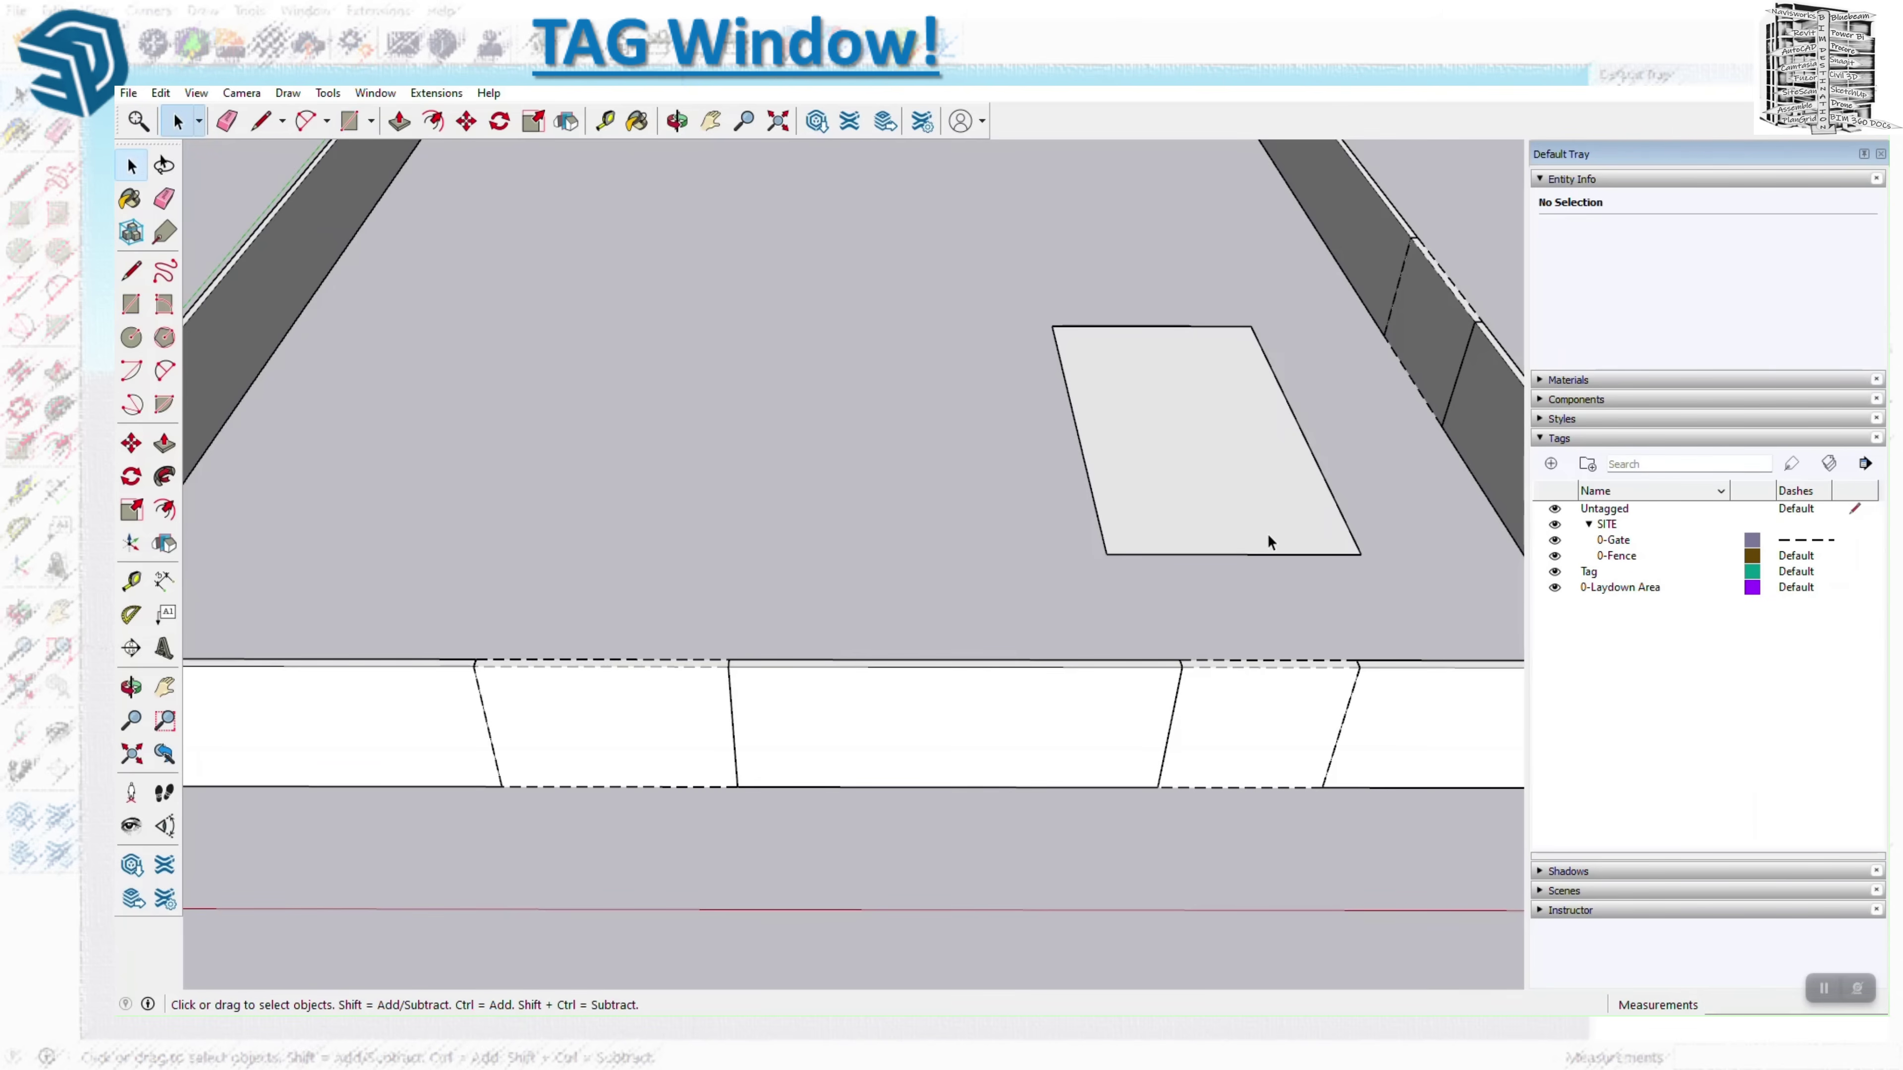
Select the new rectangle's face and try to hide the Untagged tag.
left_click(1261, 530)
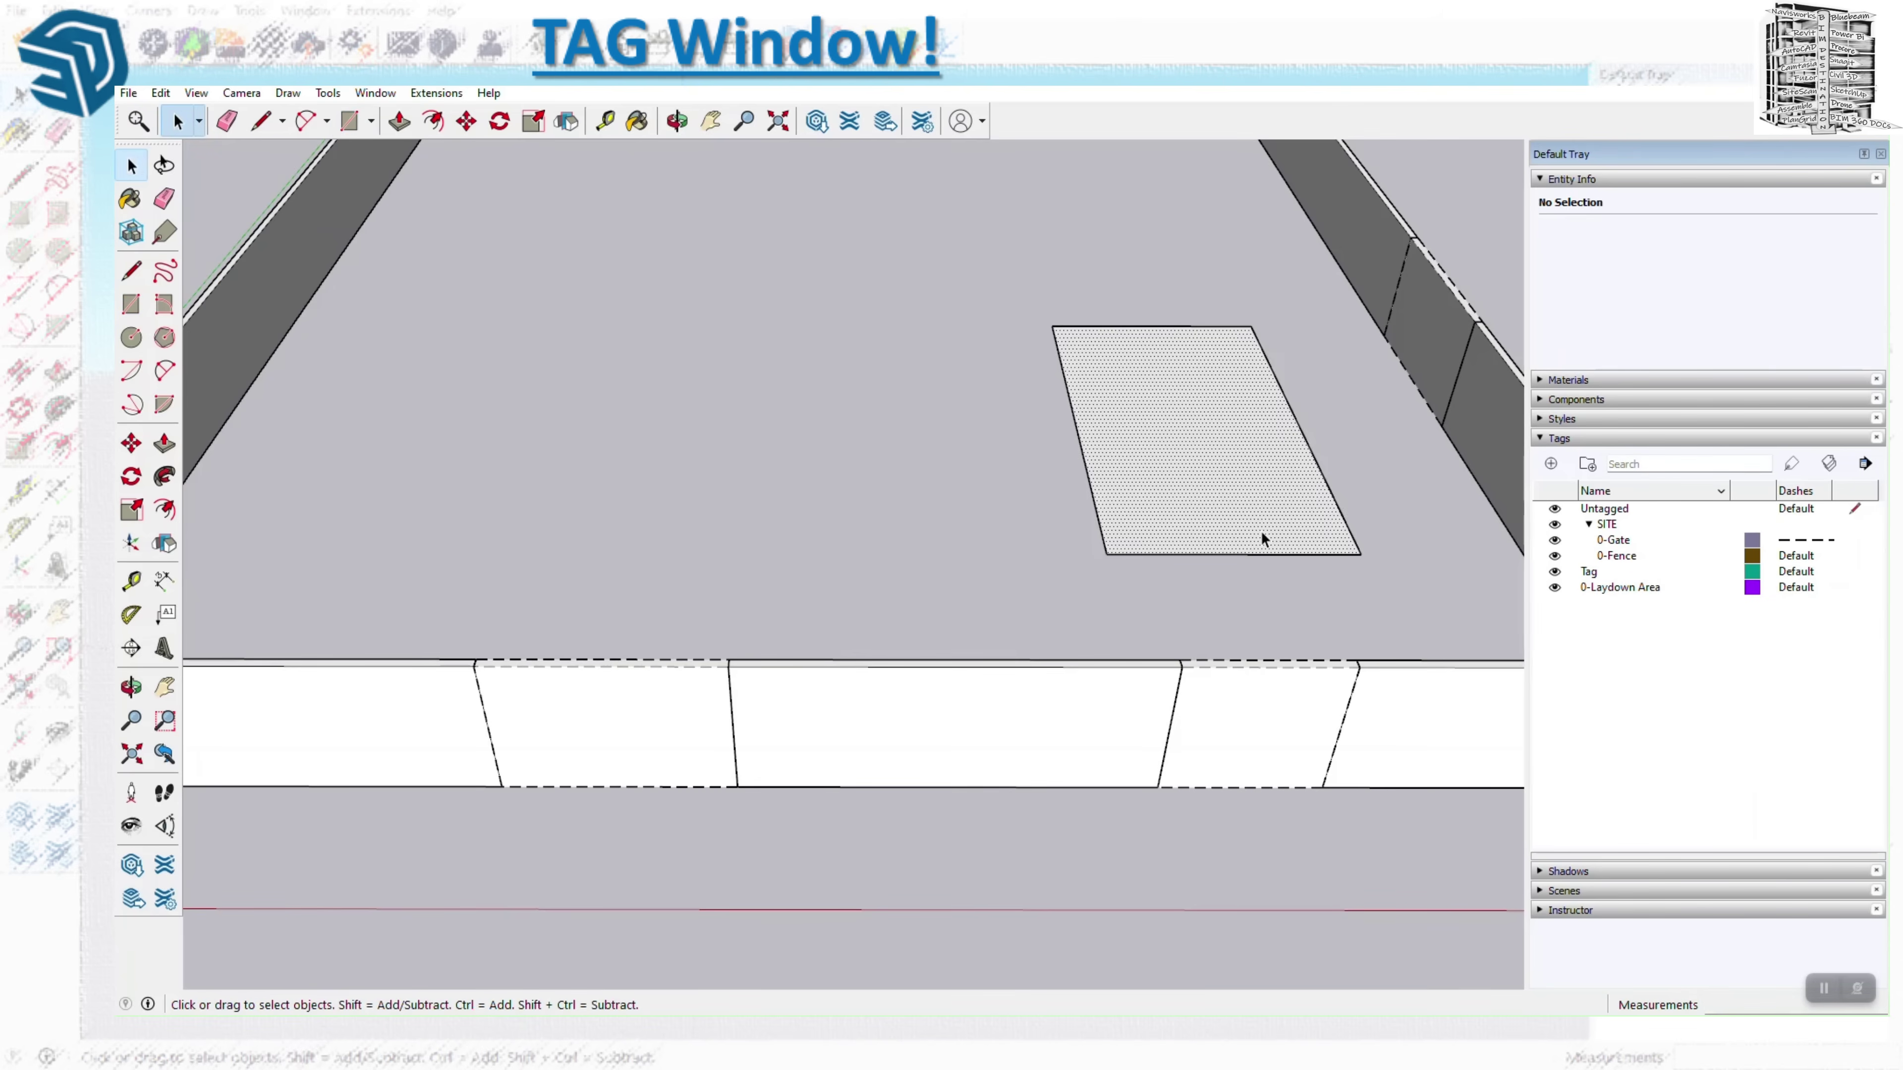
left_click(1555, 510)
left_click(1555, 510)
left_click(1060, 598)
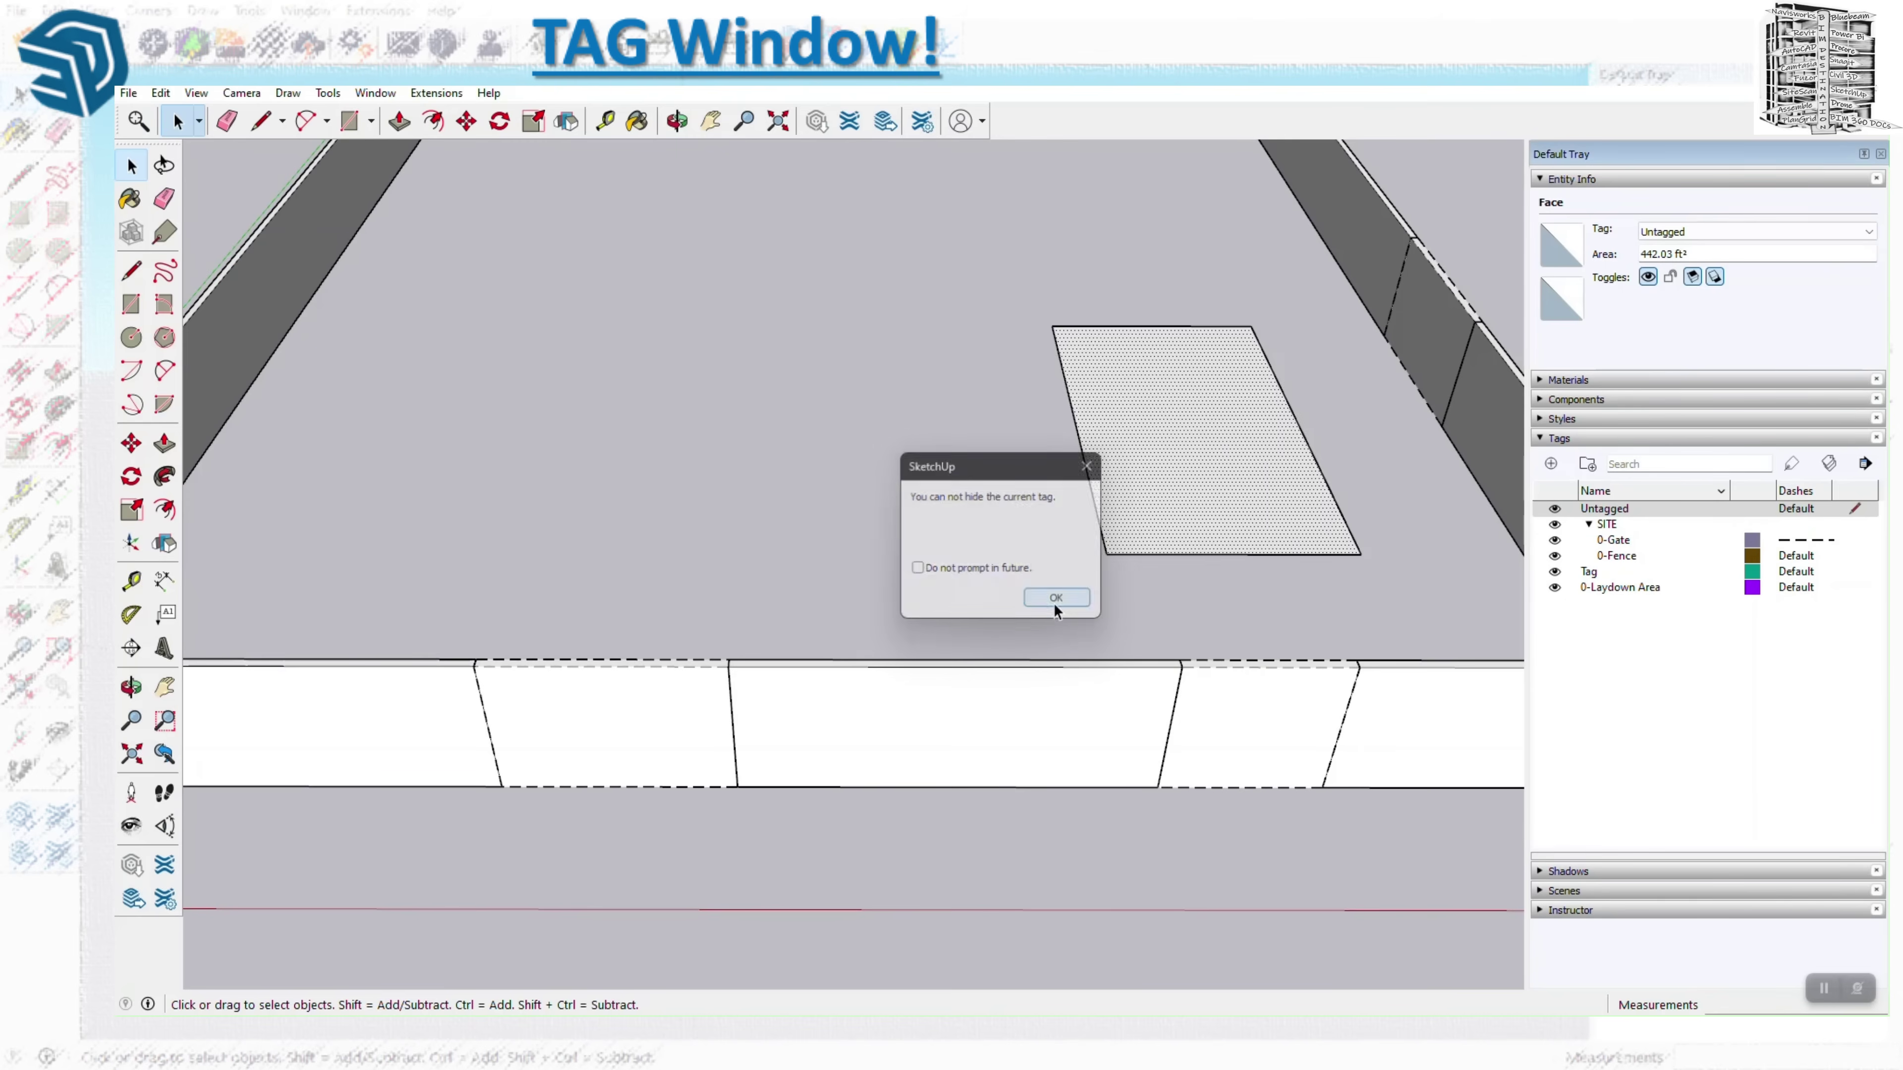
left_click(1555, 510)
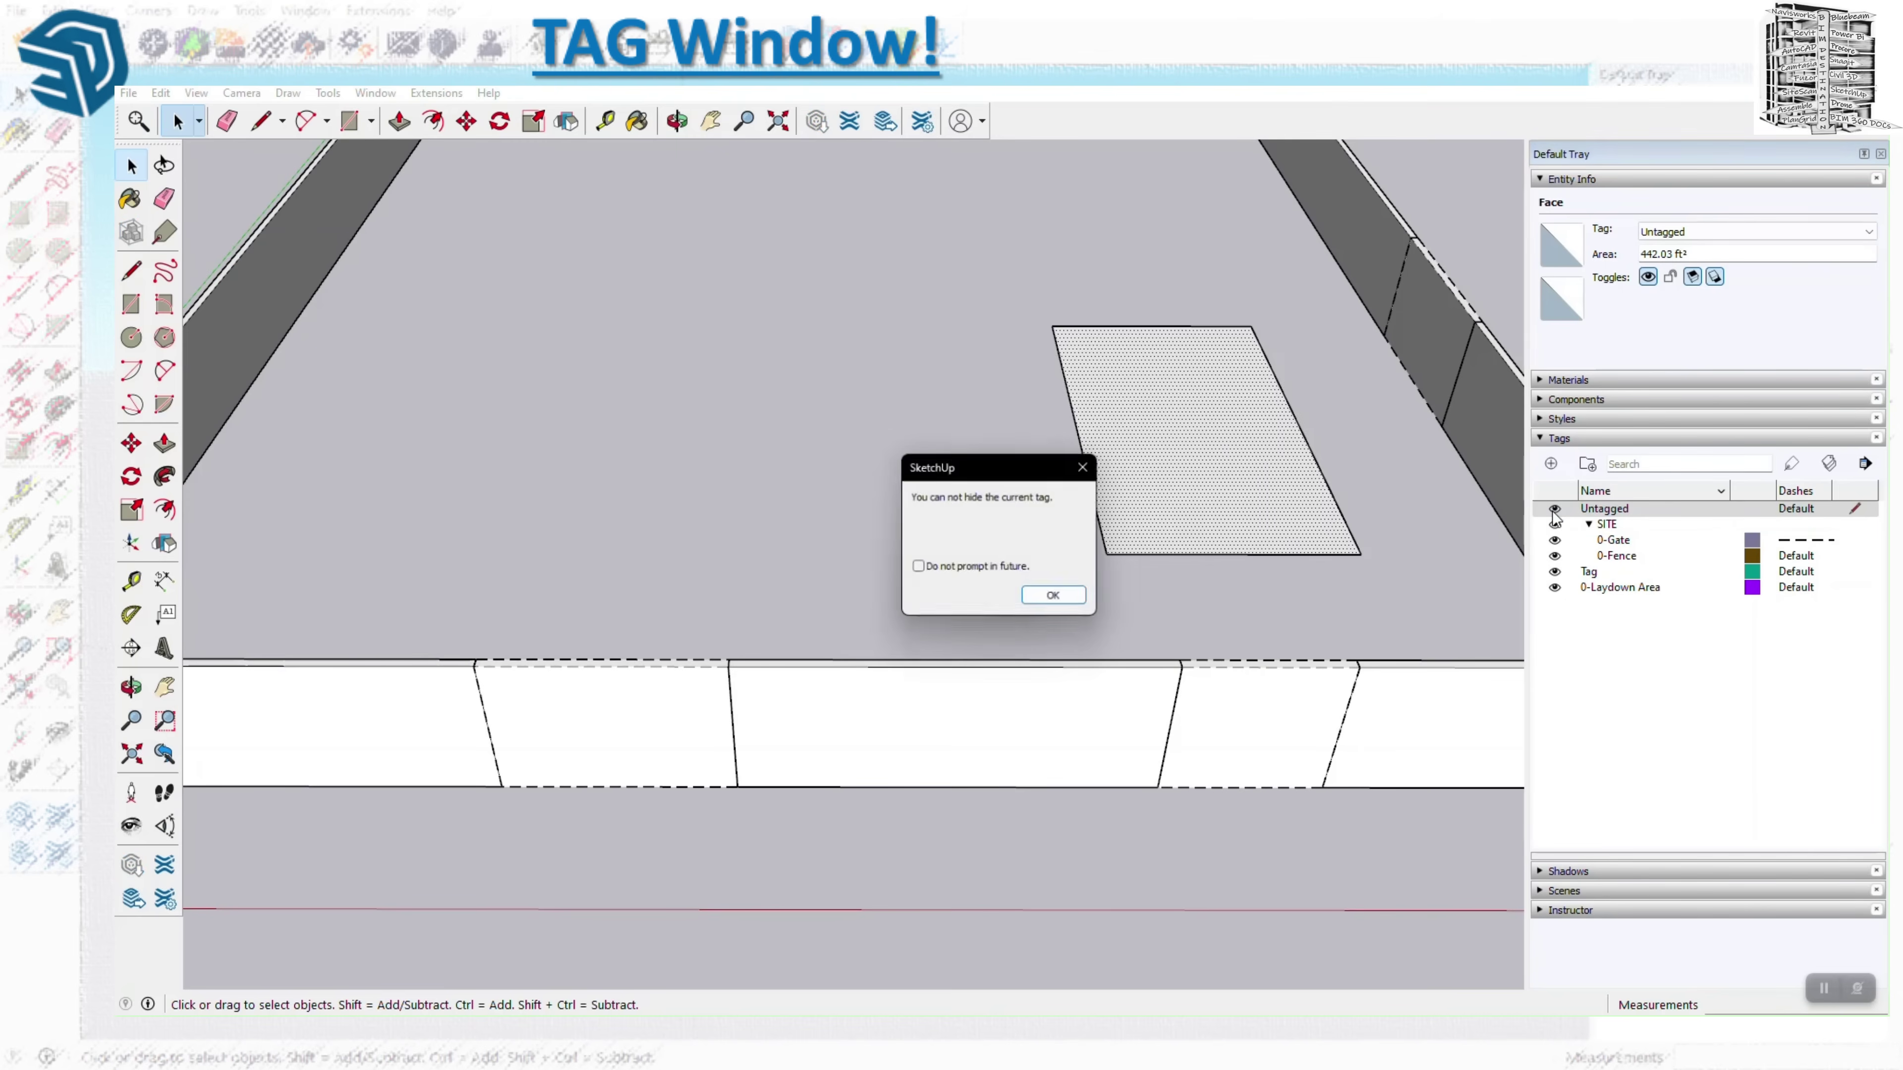
left_click(1089, 466)
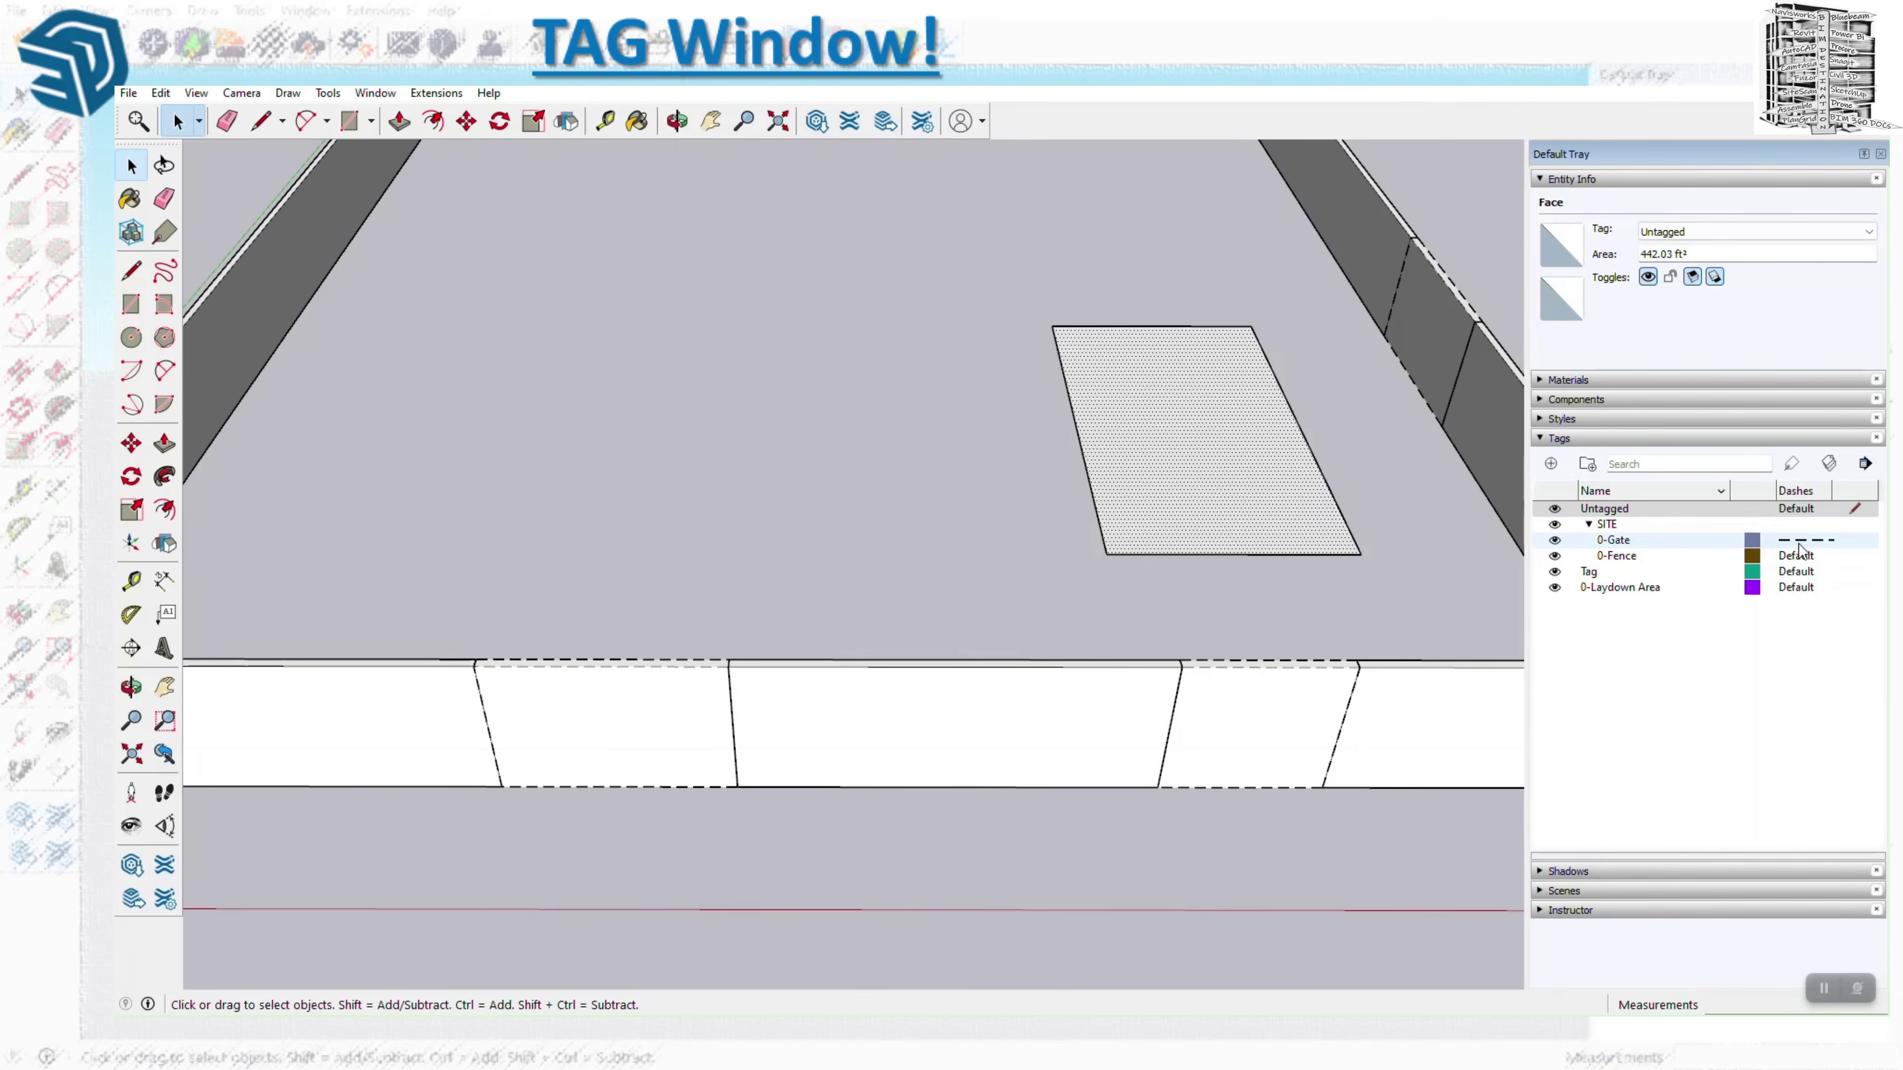
Make a group from the new rectangle's face and its bounding edges.
double_click(1239, 530)
right_click(1240, 529)
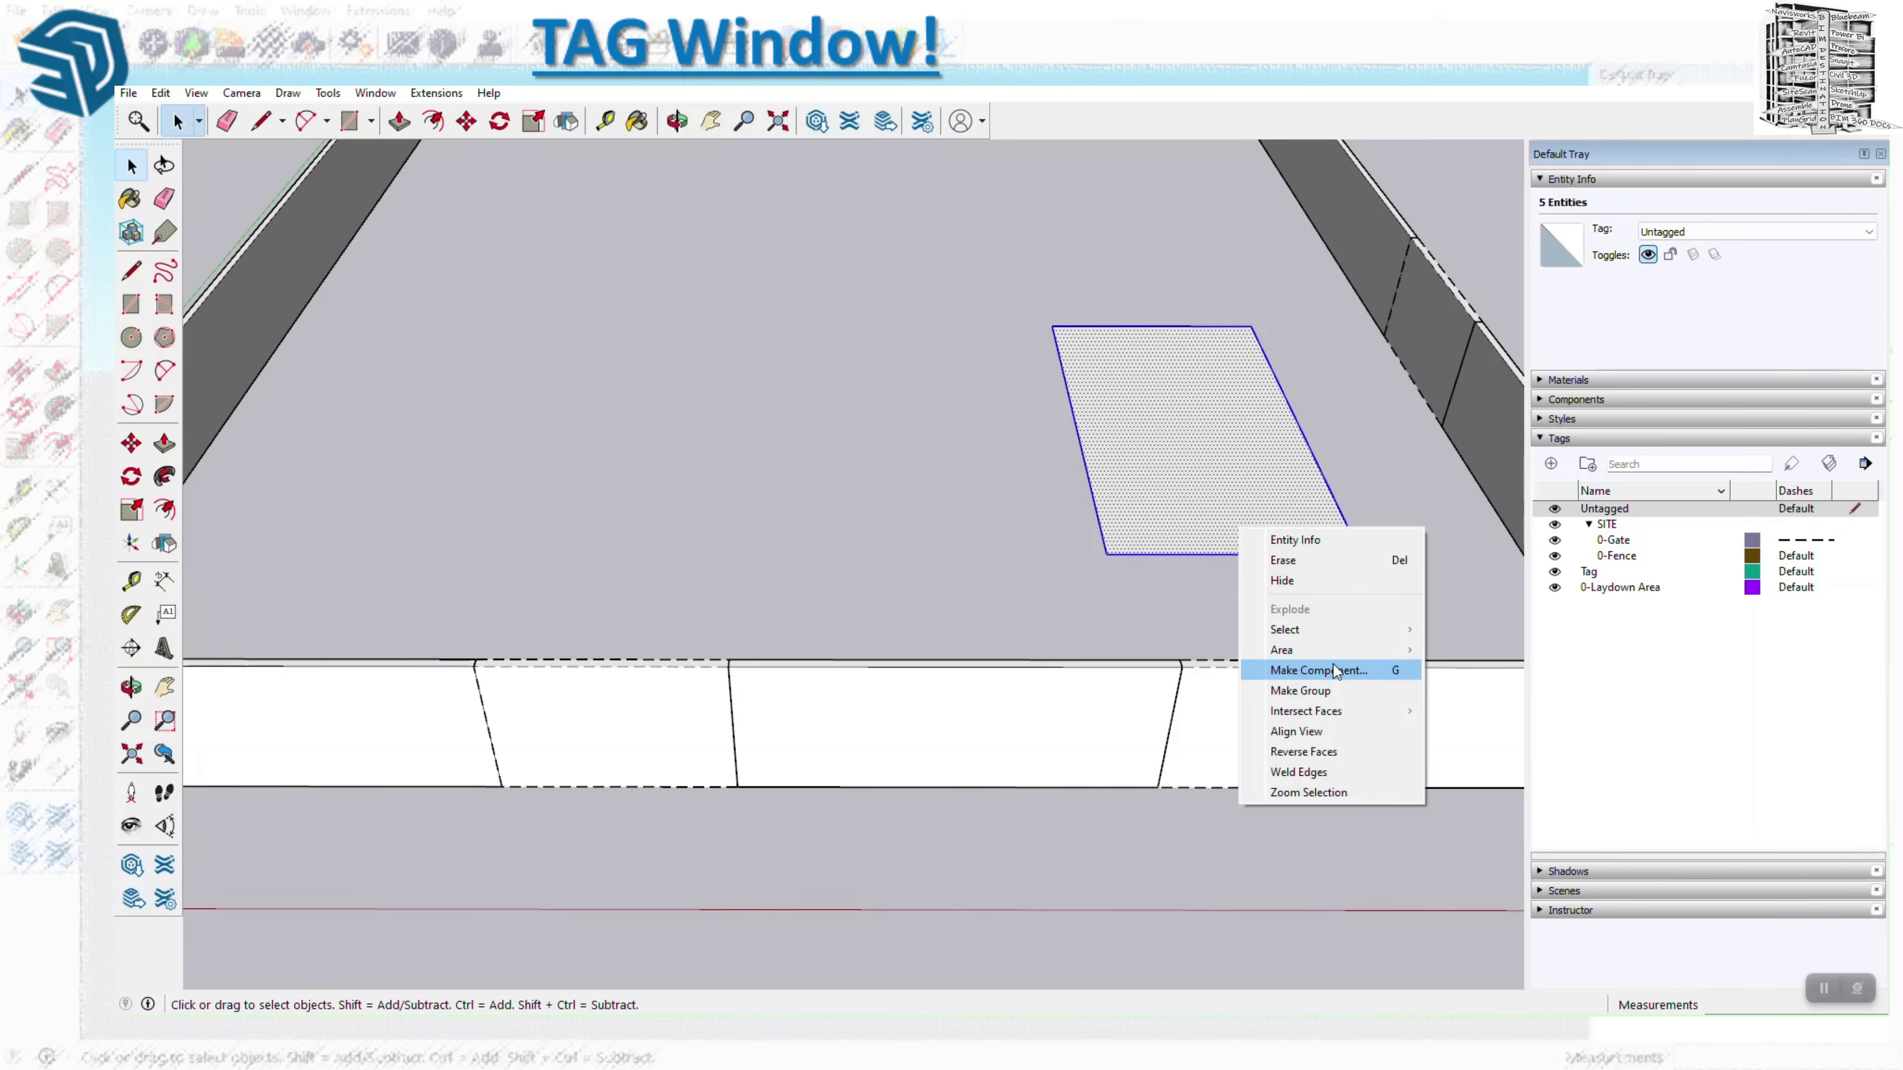
left_click(1337, 691)
Assign the rectangle group to the 0-Gate tag and clear the selection.
left_click(1775, 231)
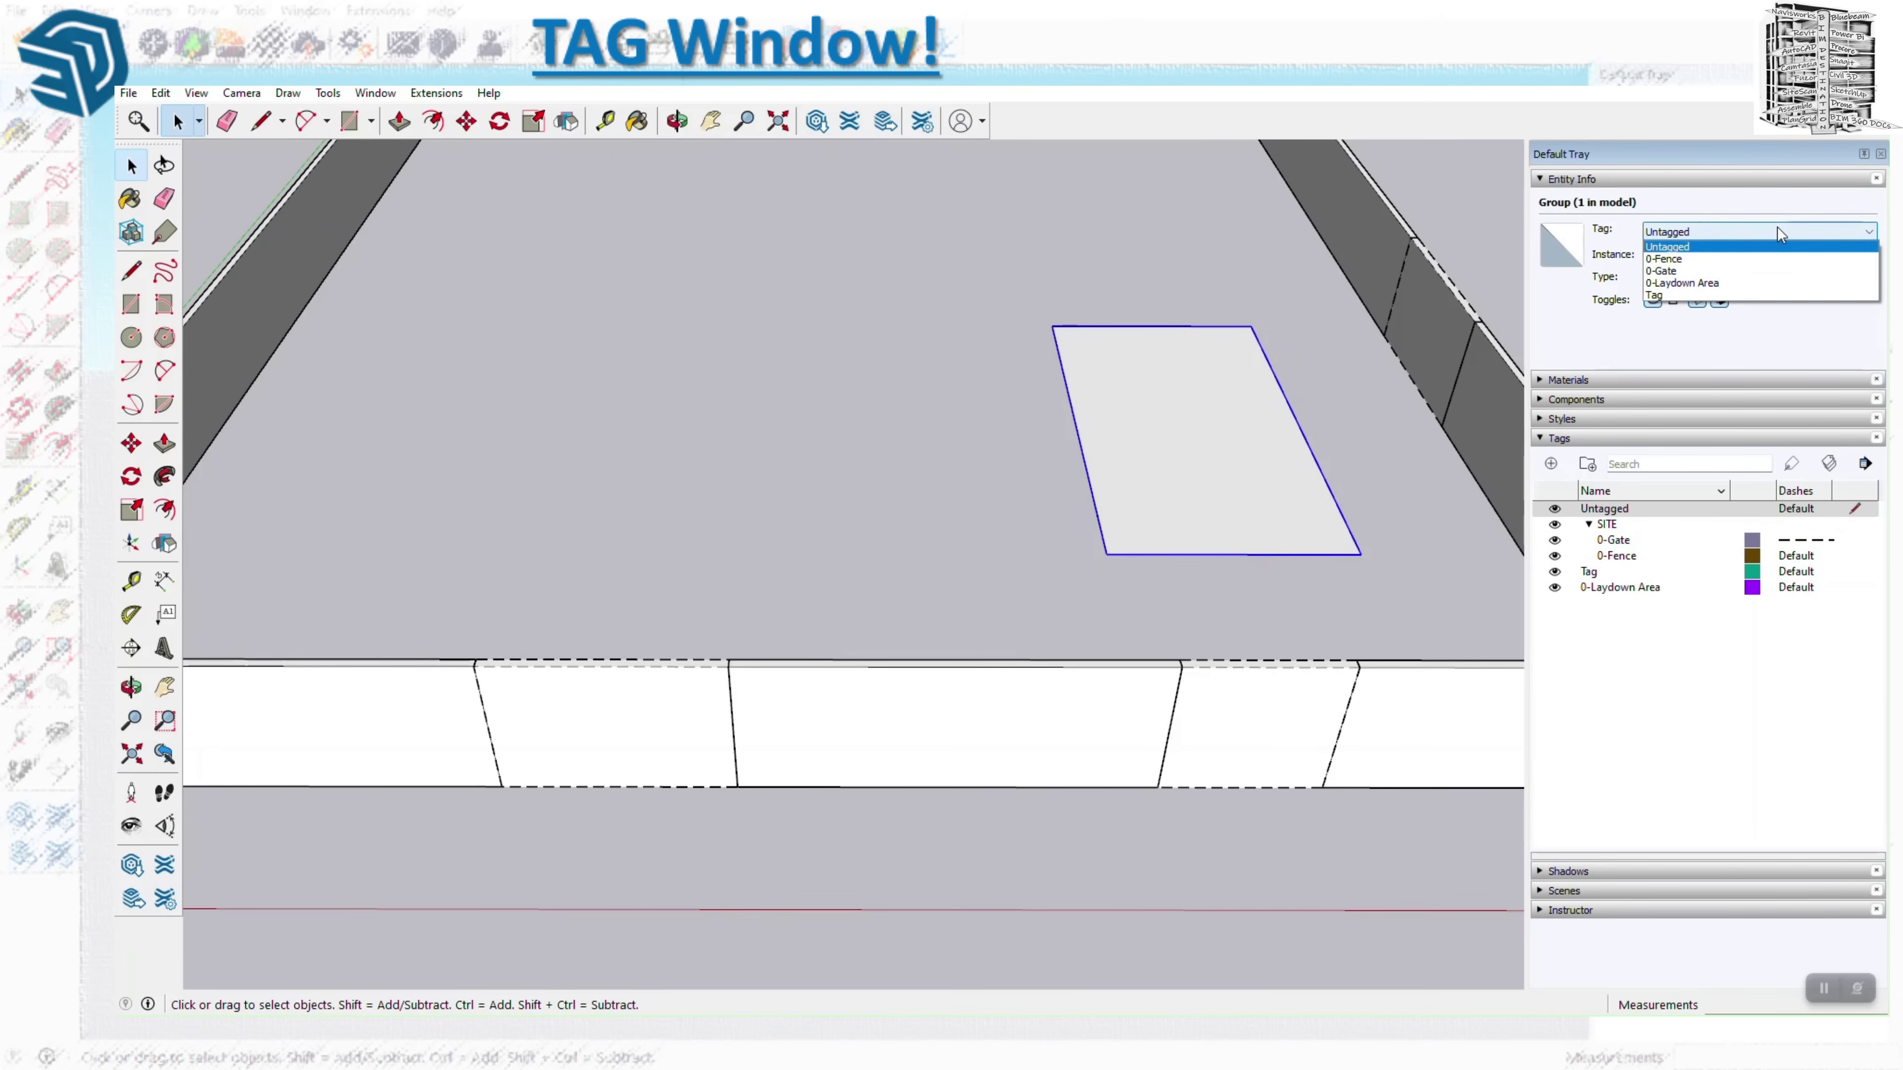
left_click(1708, 270)
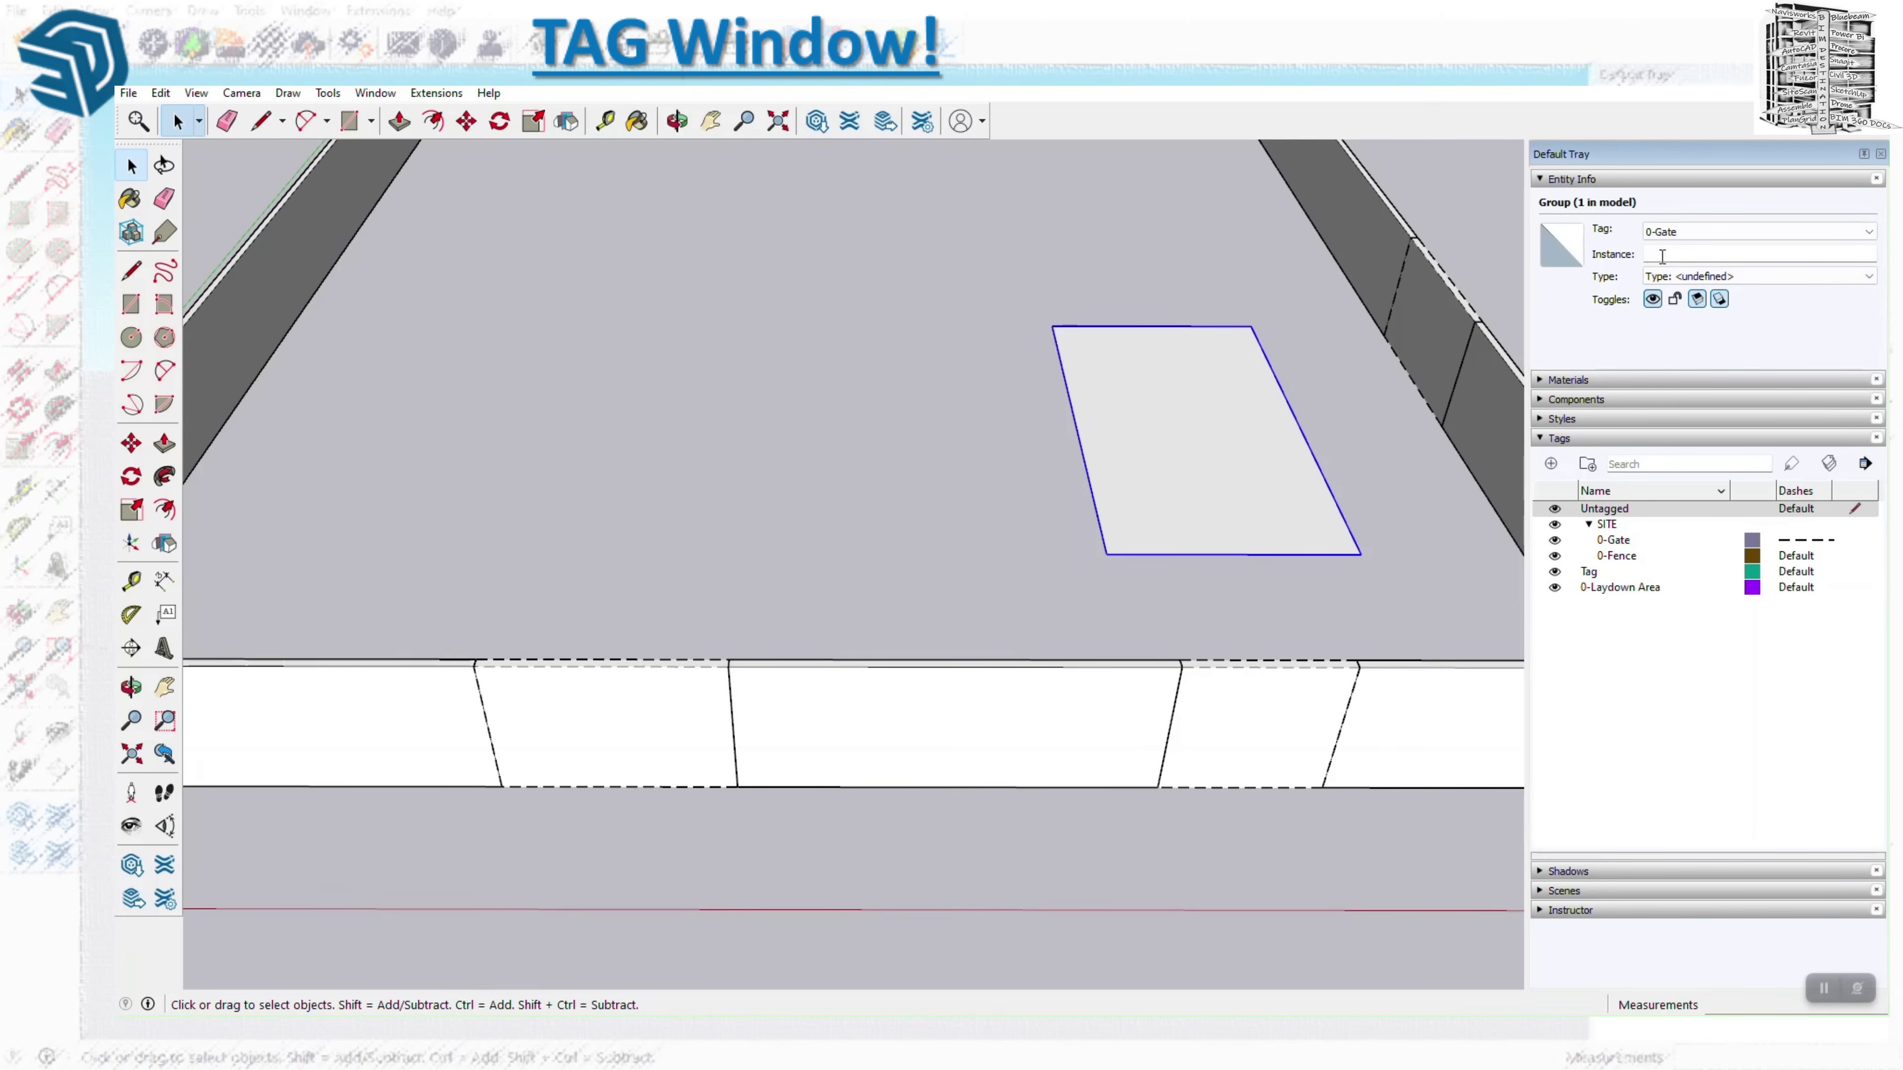
left_click(1368, 581)
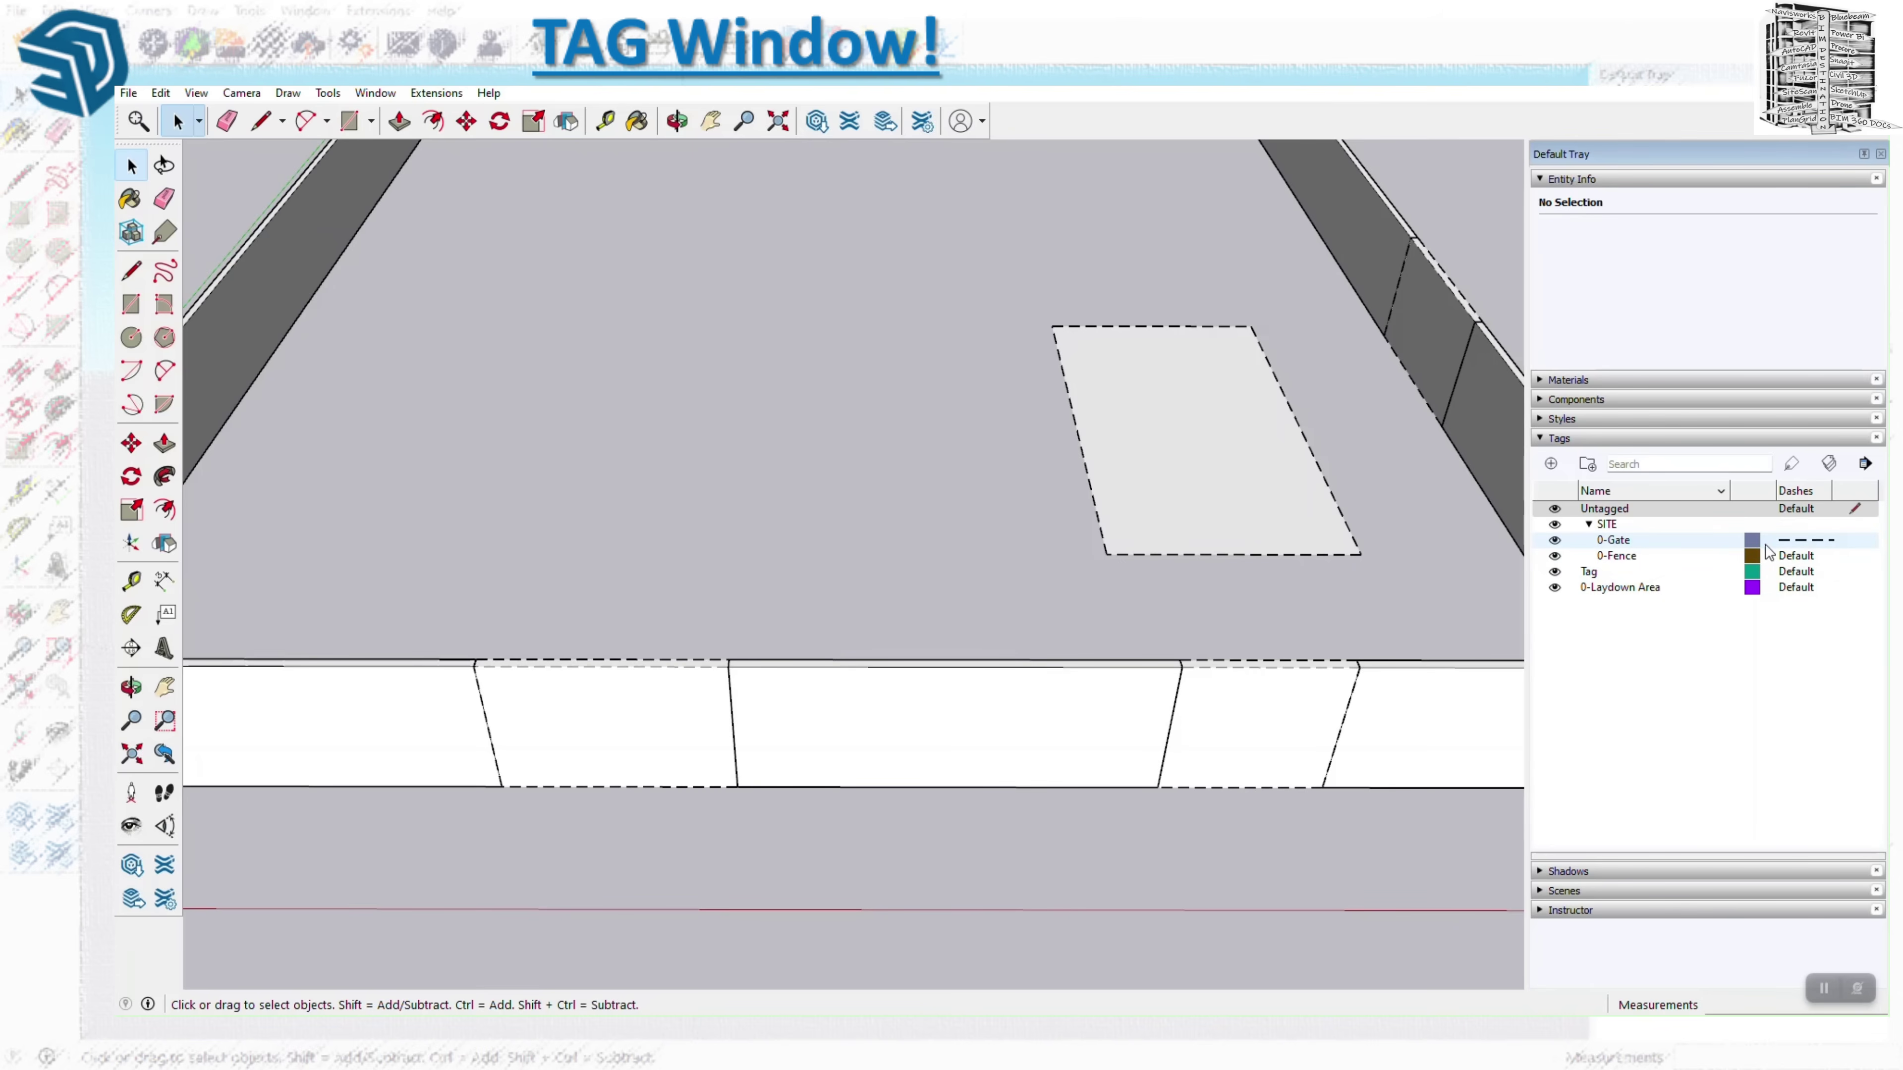
Assign the rectangle group to the 0-Laydown Area tag and clear the selection.
left_click(1270, 497)
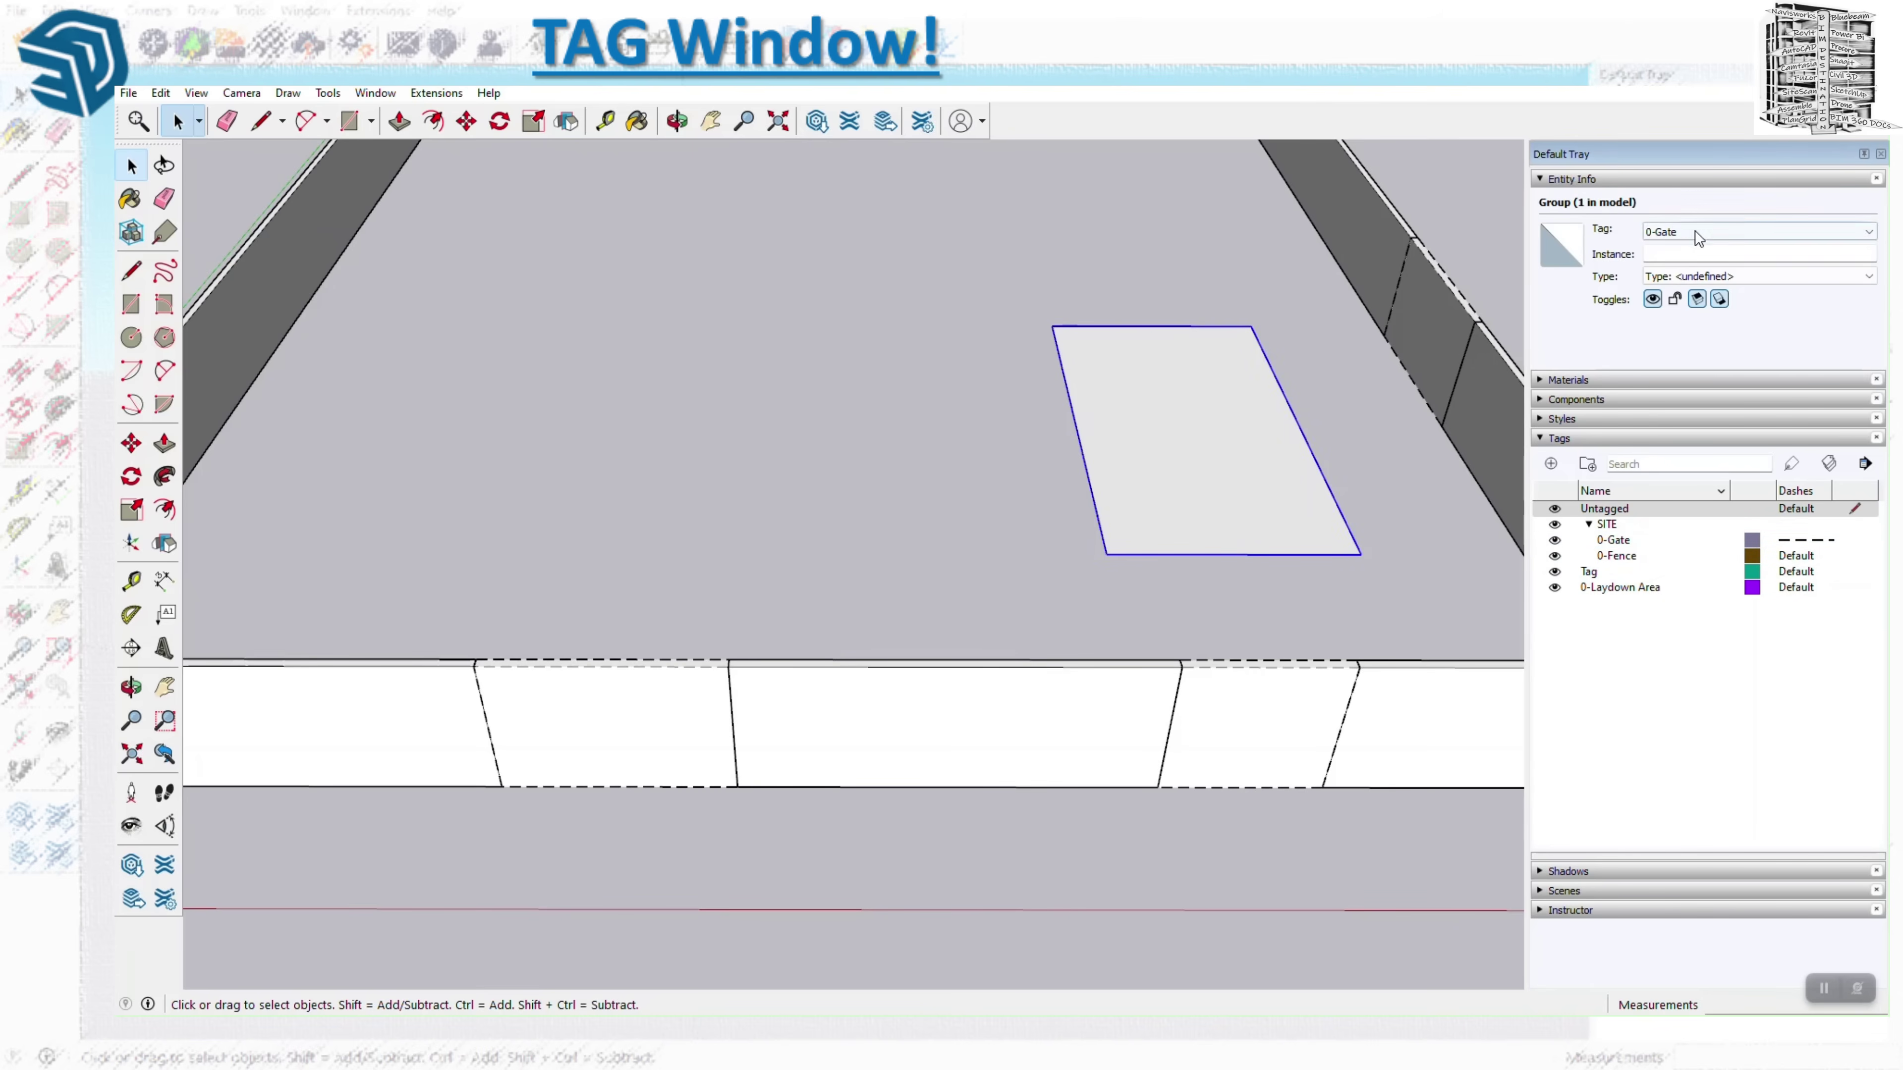
left_click(1696, 231)
left_click(1705, 283)
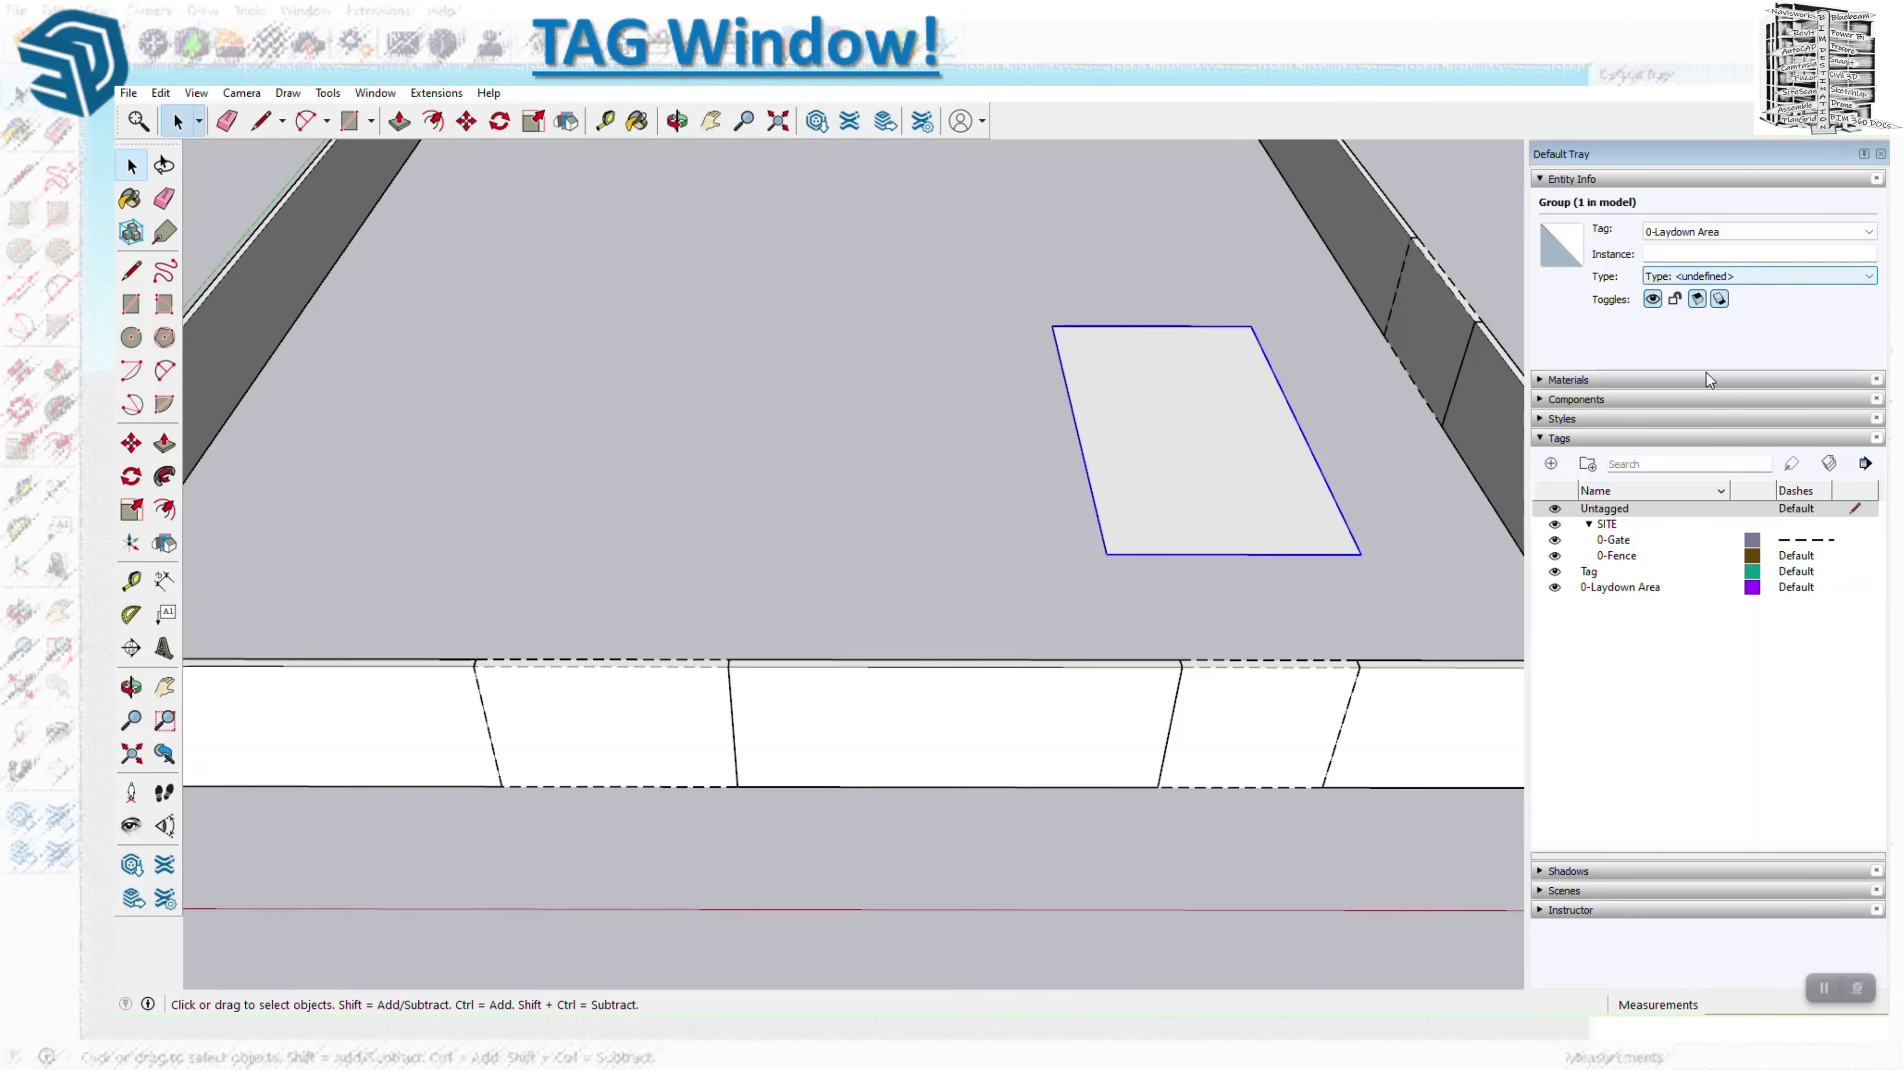
left_click(1353, 600)
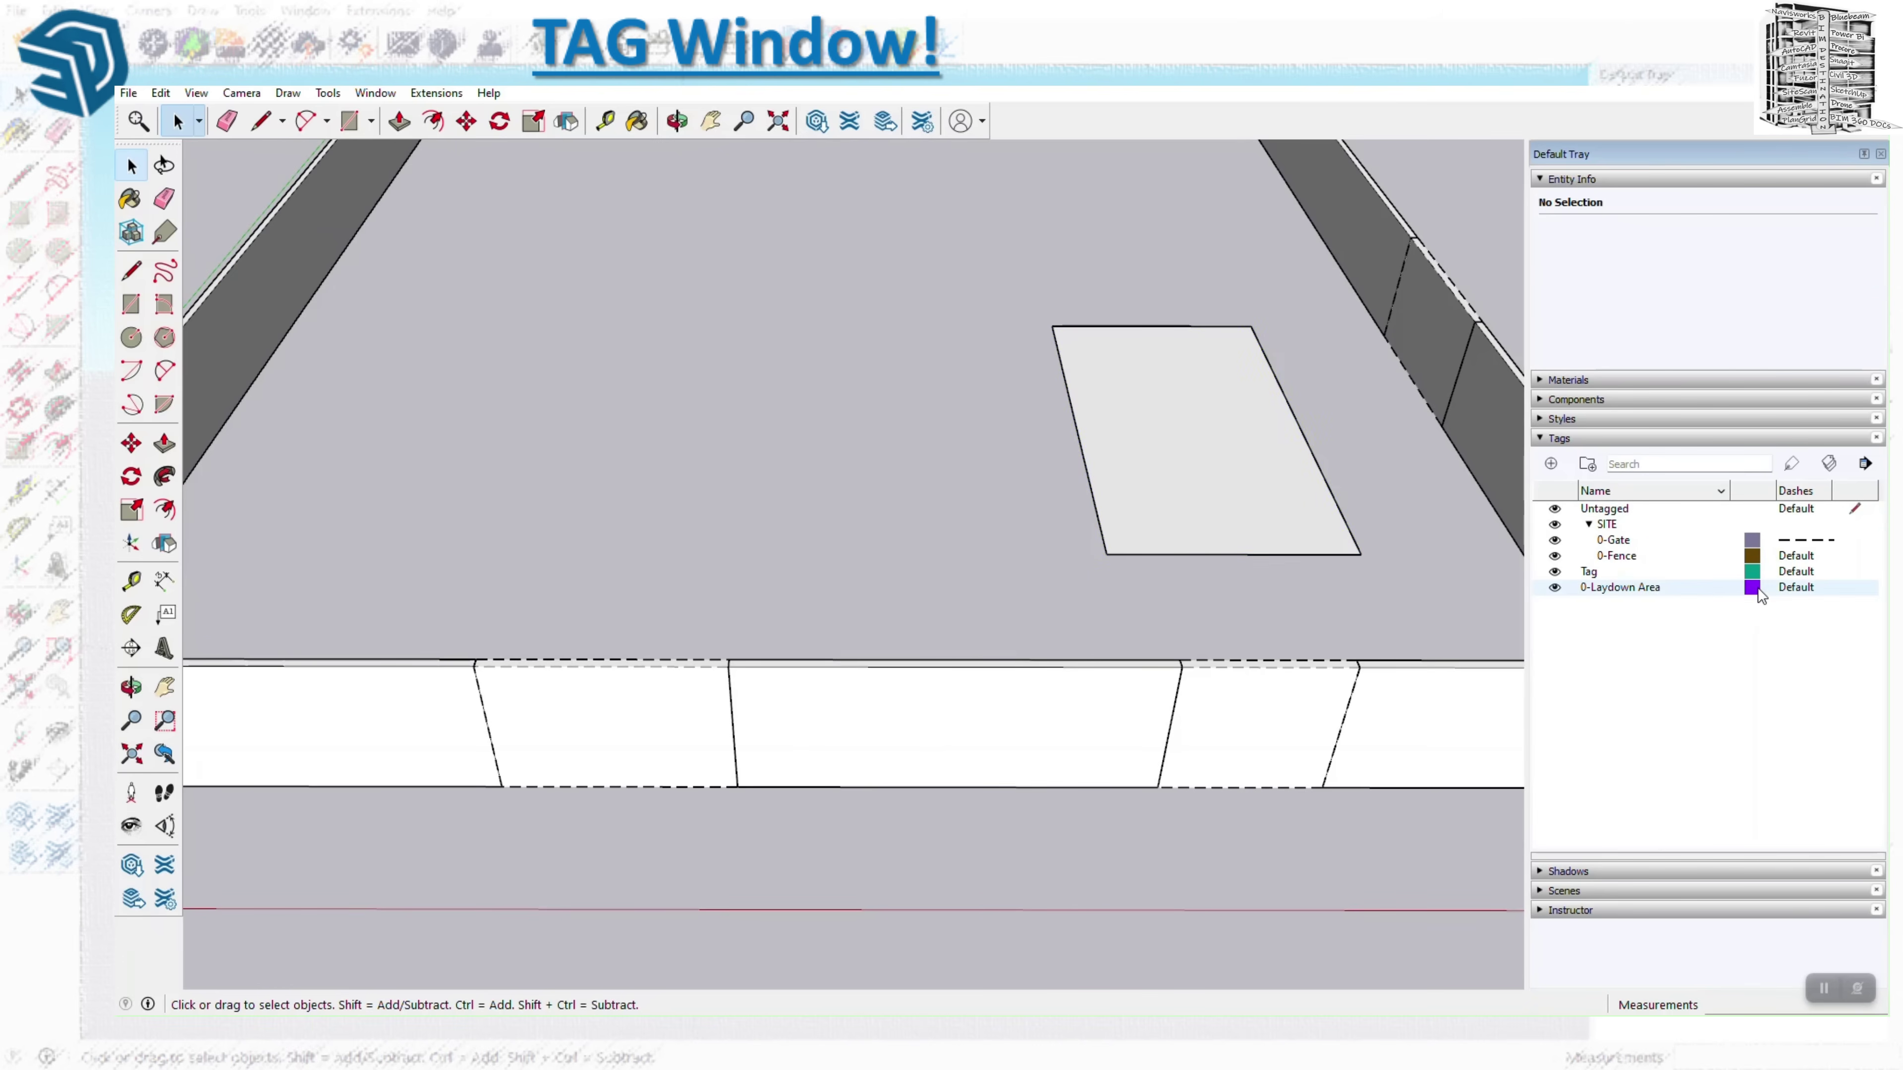
Switch the 0-Laydown Area tag's visibility off and on twice to check it, leaving the tag visible.
left_click(1555, 589)
left_click(1556, 588)
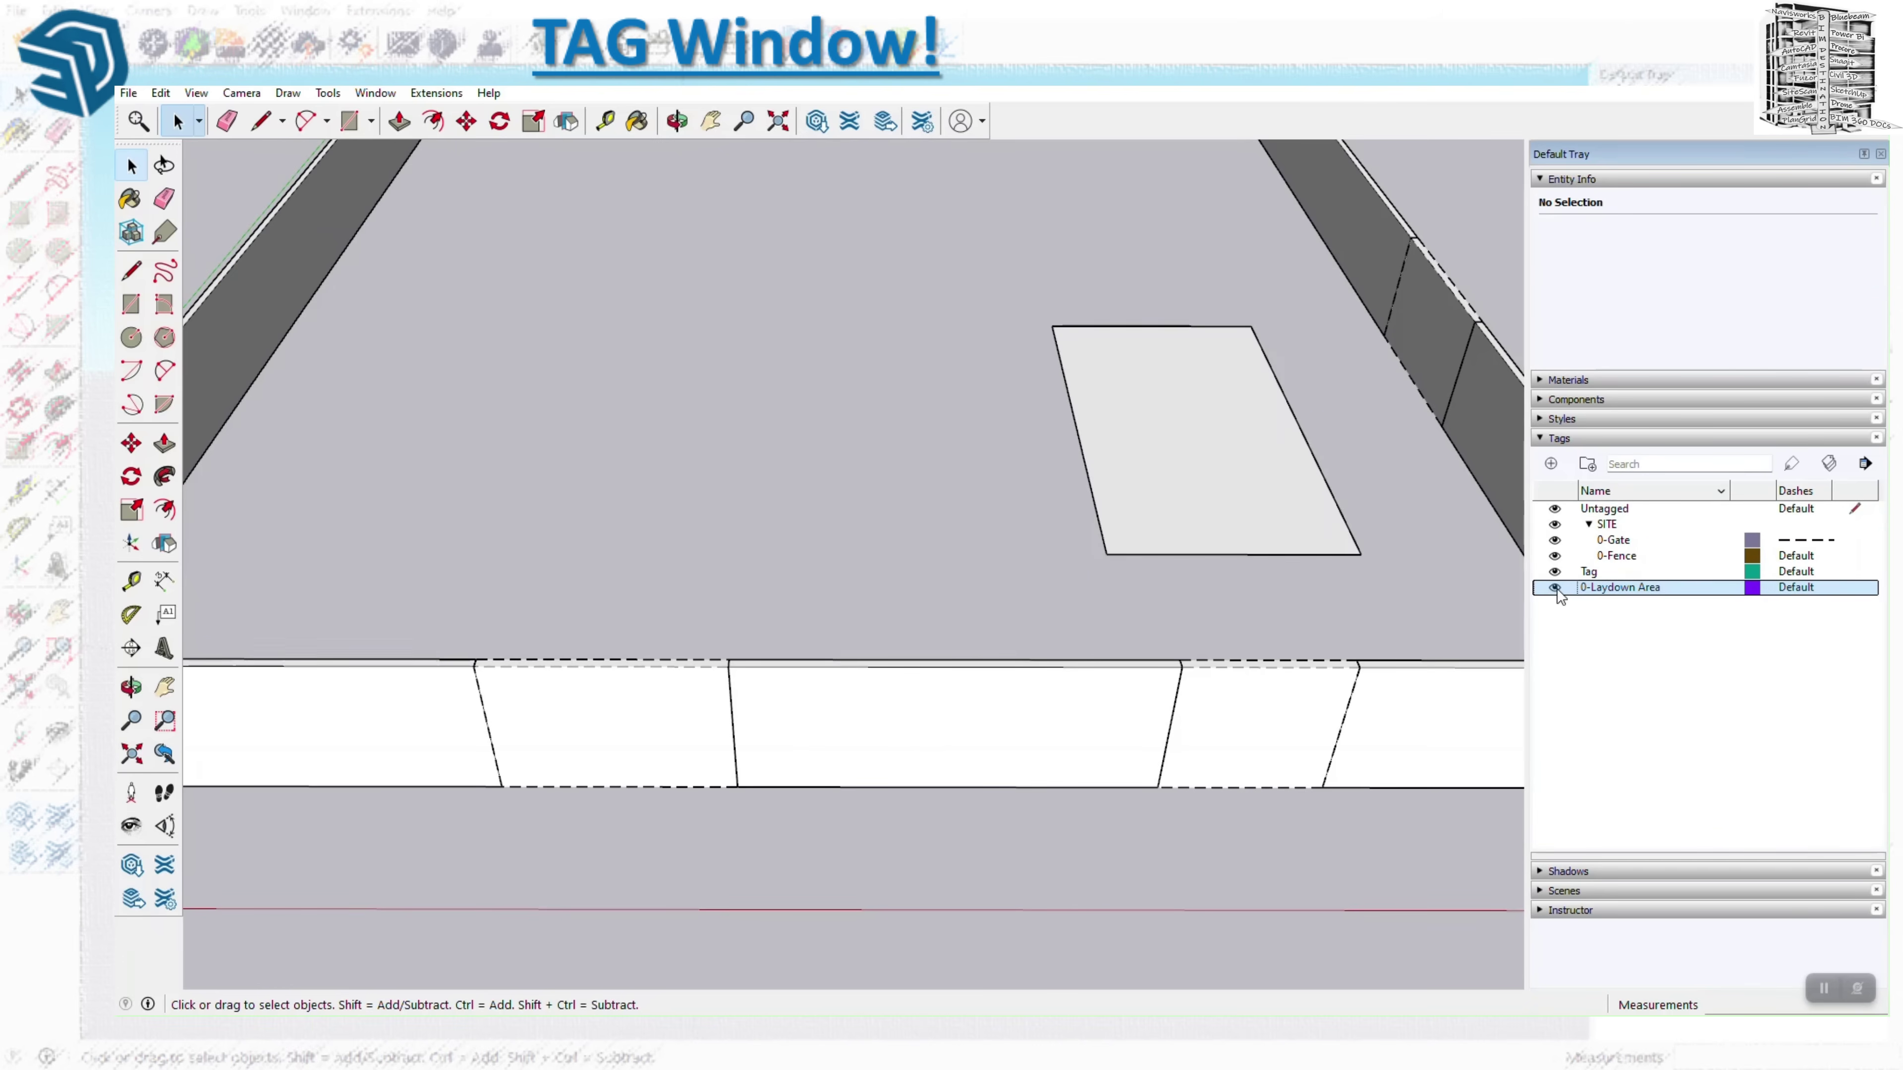
left_click(1556, 588)
left_click(1555, 589)
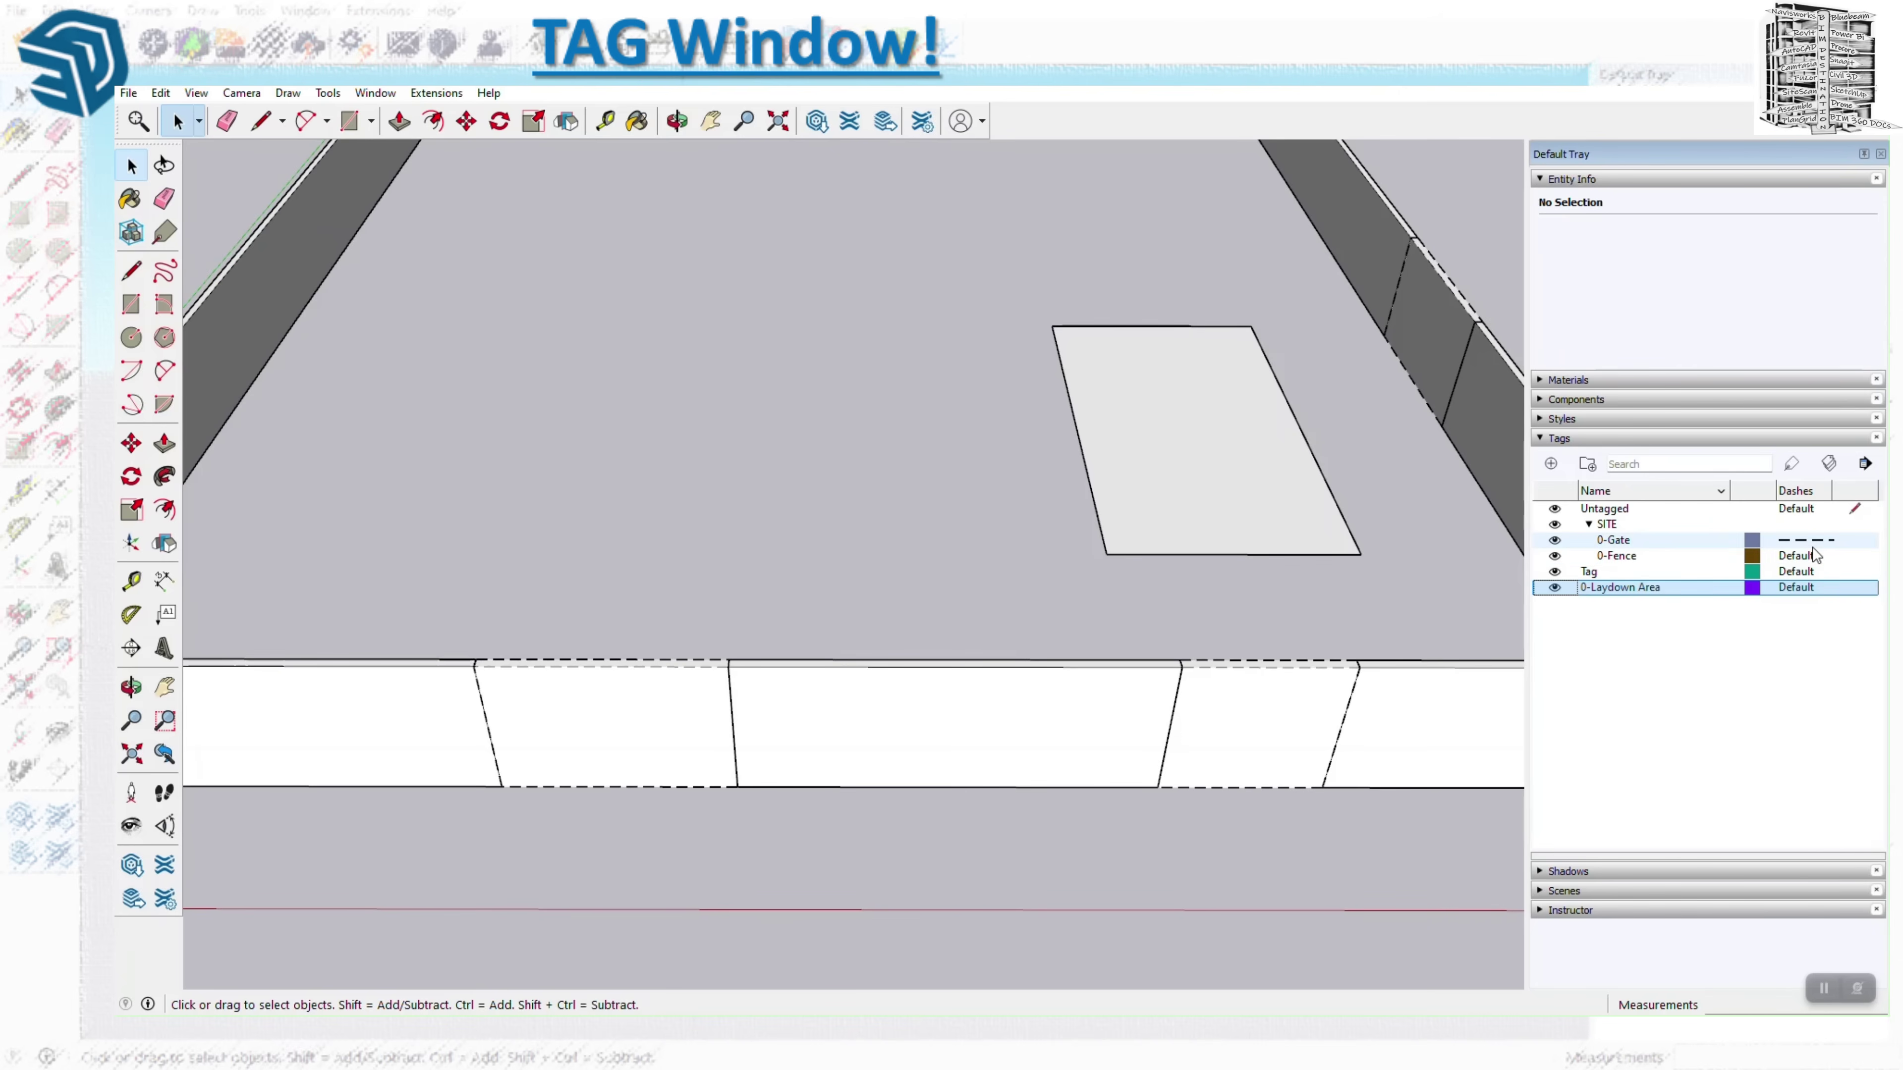
Change the 0-Fence tag's color to a bright golden yellow.
scroll(1062, 659, "down", 3)
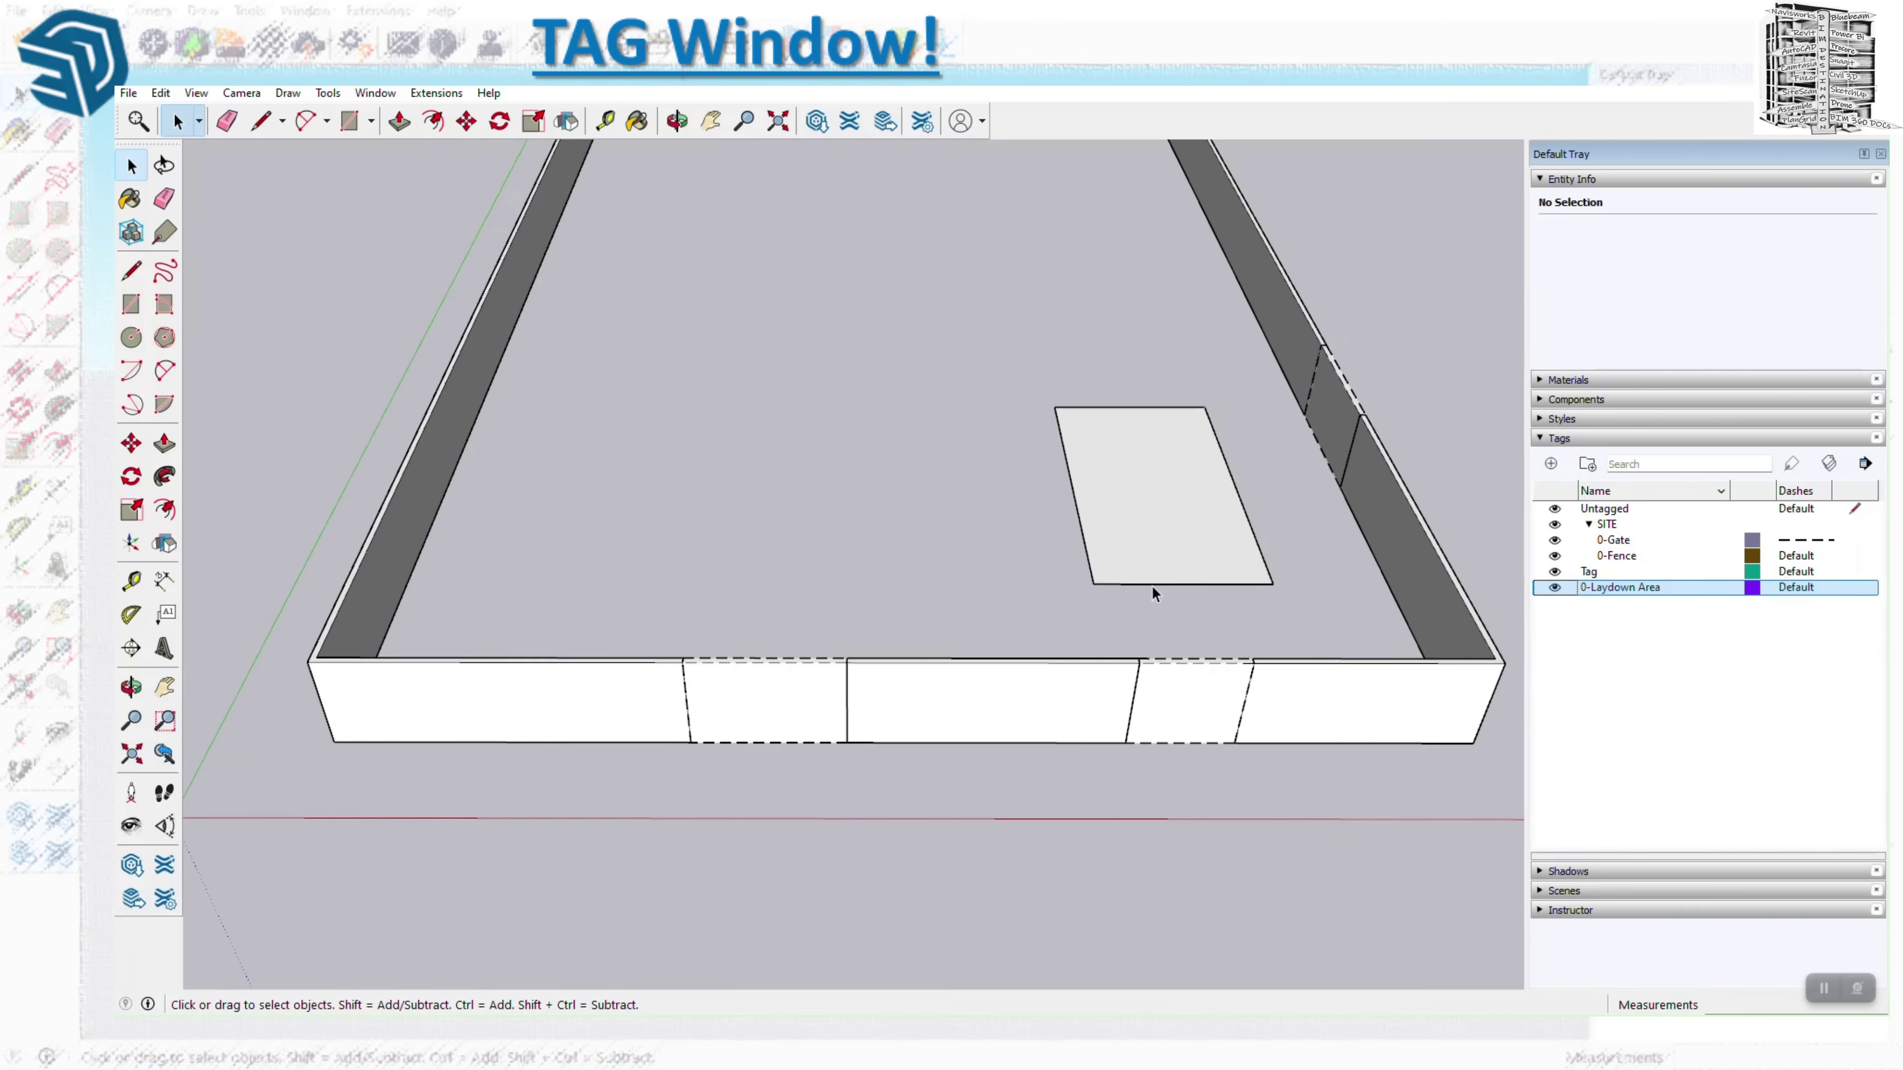
left_click(1316, 843)
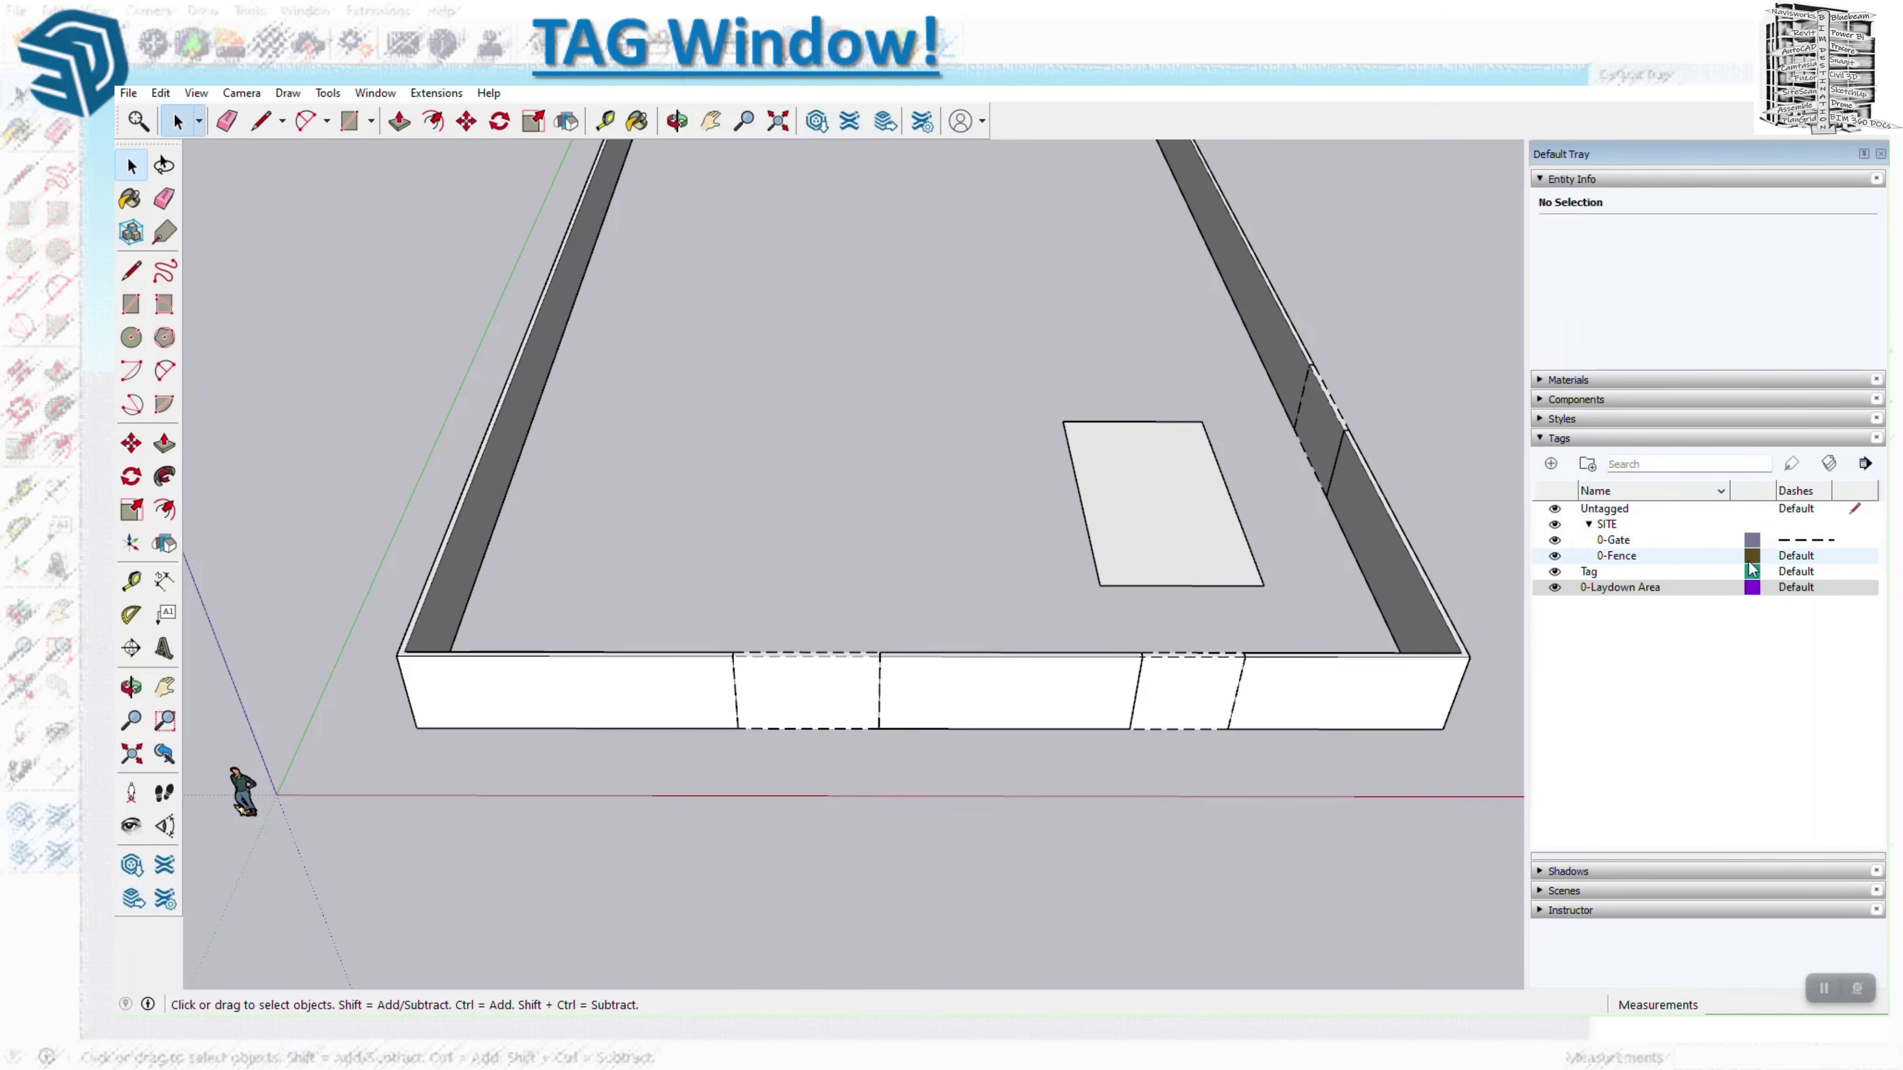
scroll(1133, 812, "down", 1)
scroll(1131, 810, "down", 1)
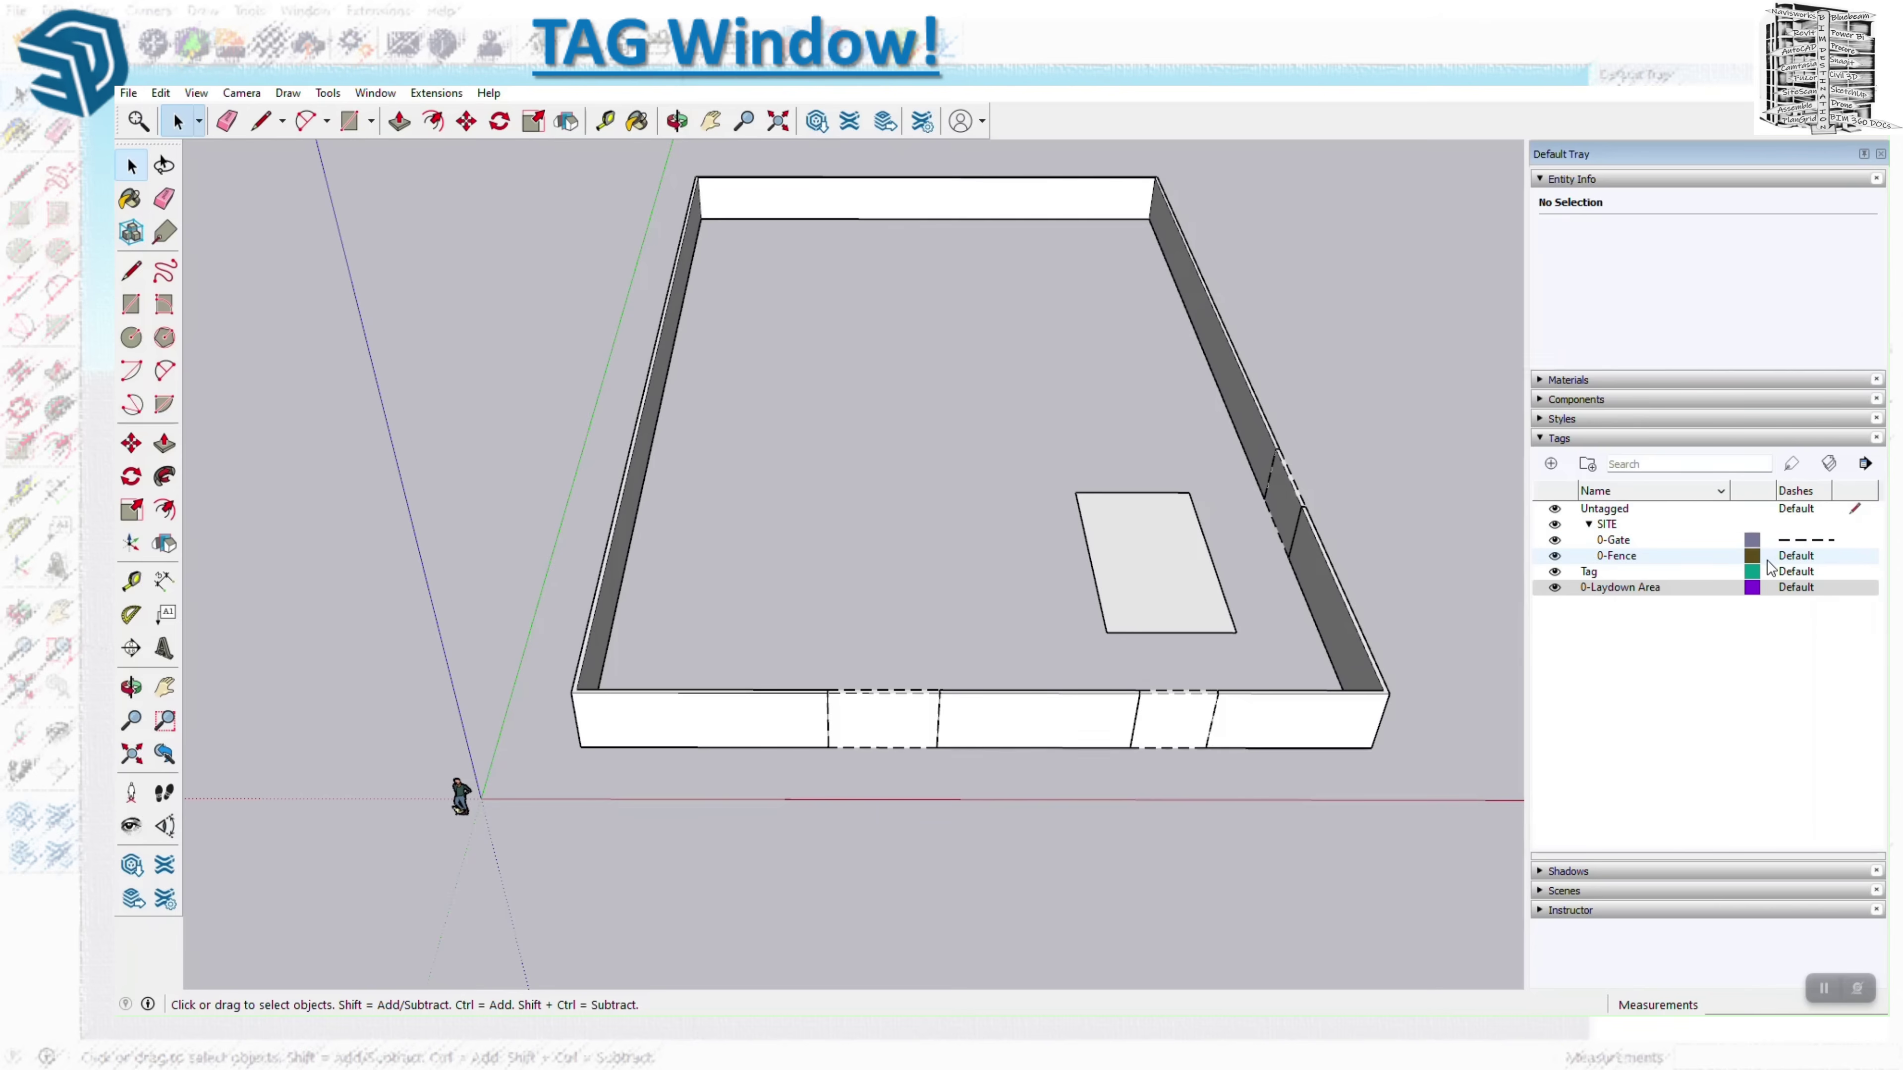
left_click(1752, 555)
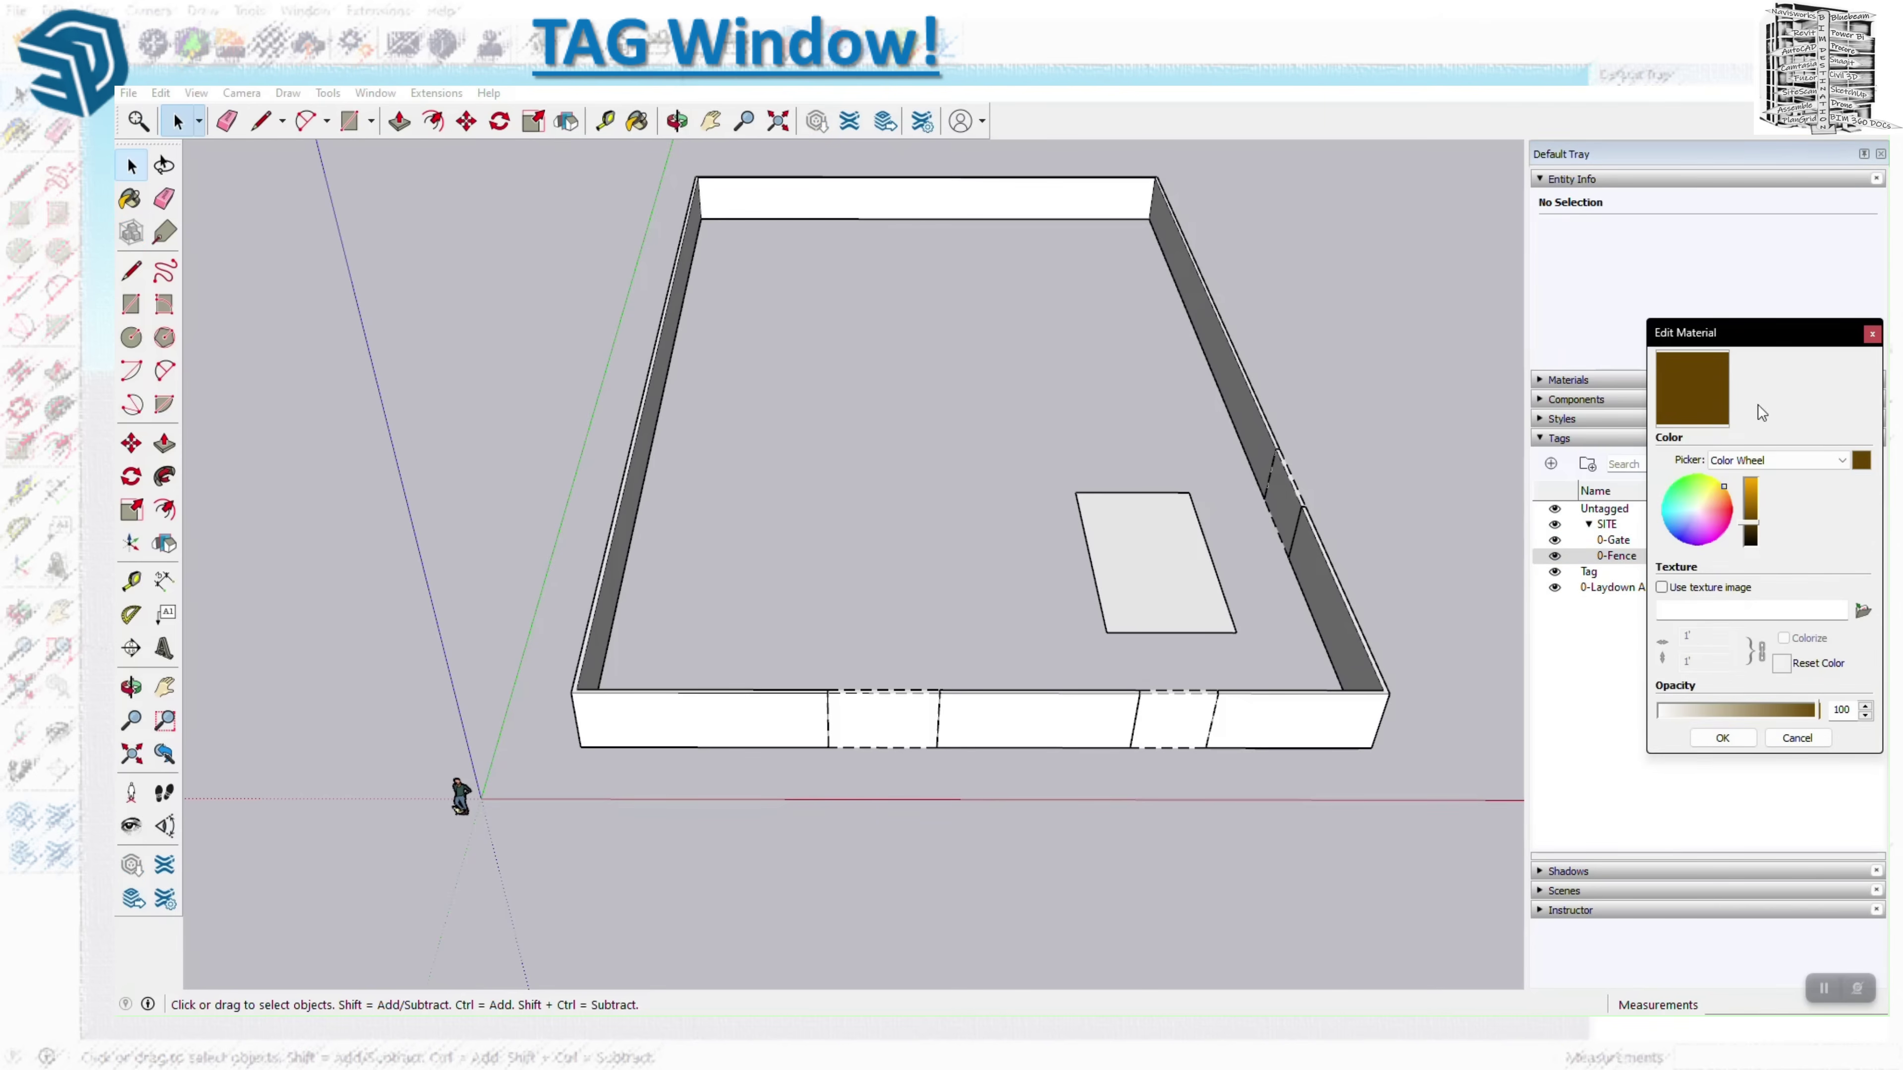
left_click(1708, 485)
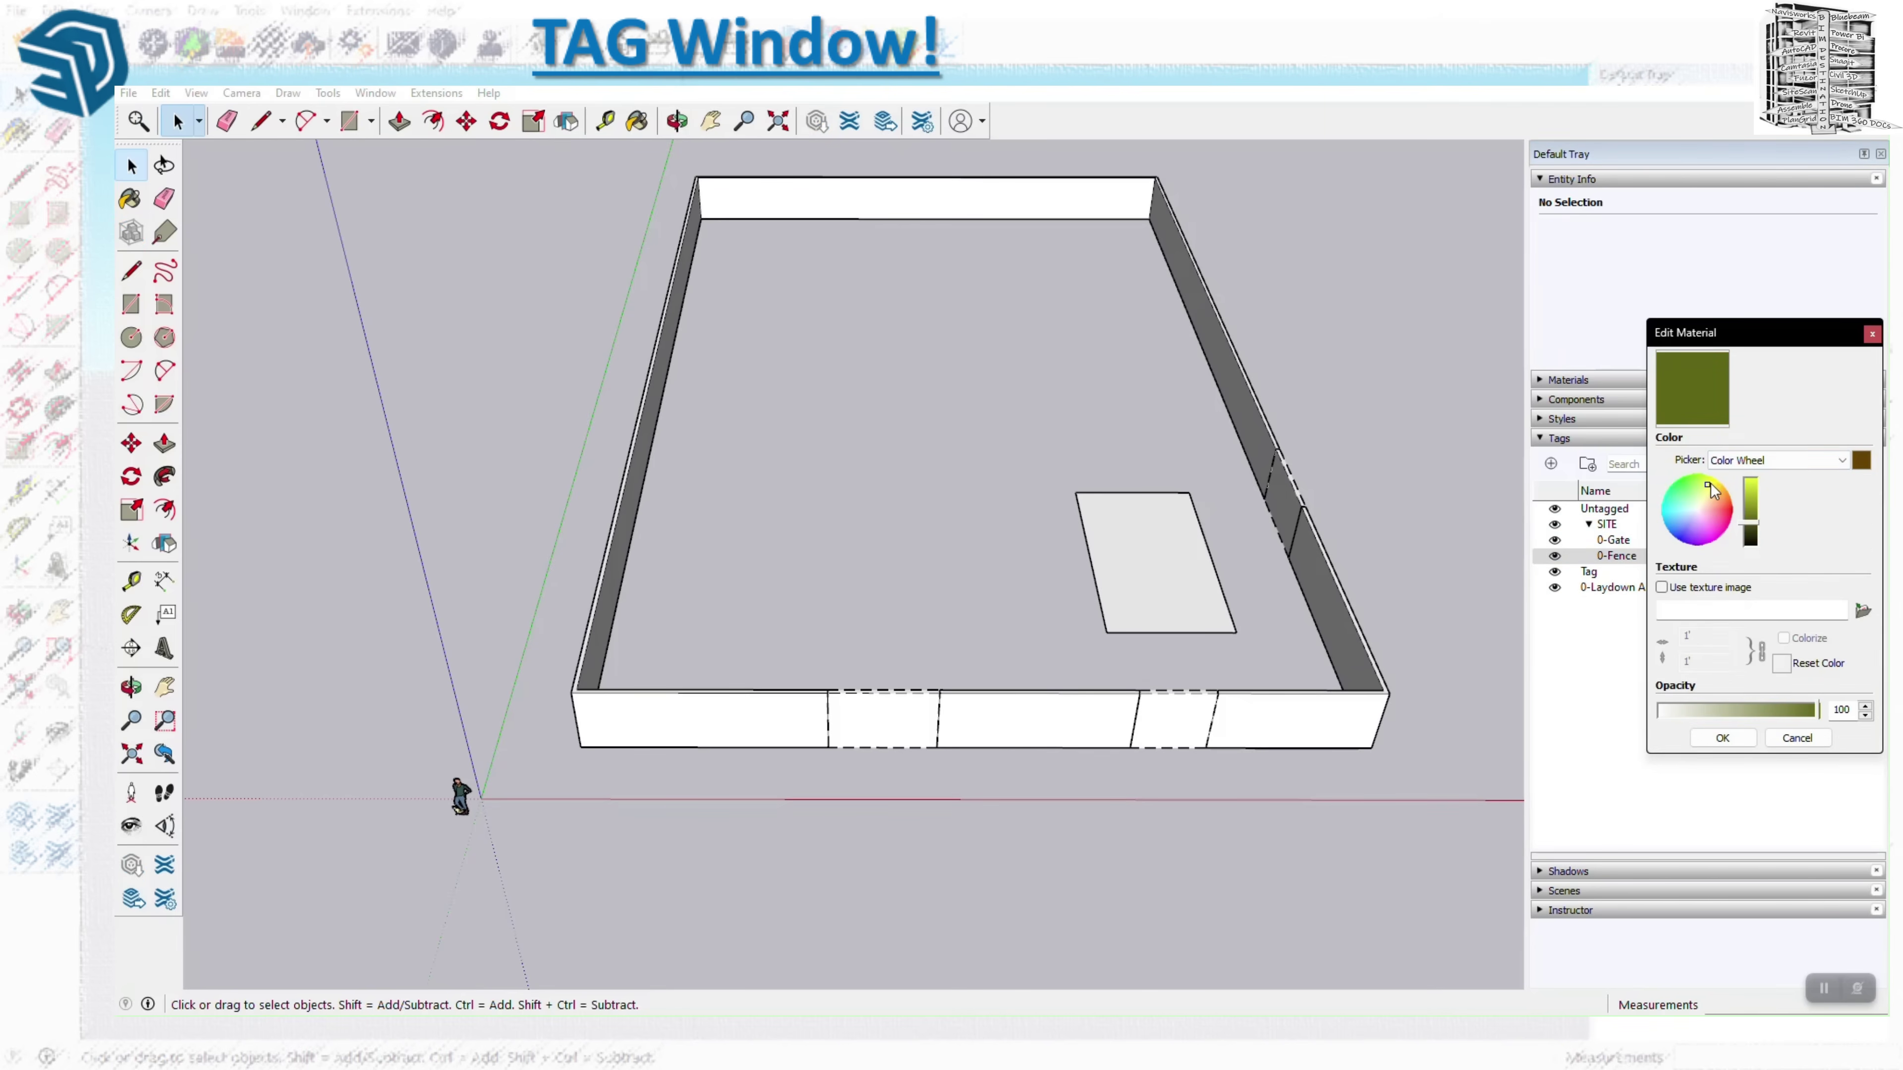
mouse_move(1715, 492)
left_mouse_down()
mouse_move(1705, 517)
mouse_move(1717, 490)
mouse_move(1749, 488)
left_mouse_up()
left_click(1723, 738)
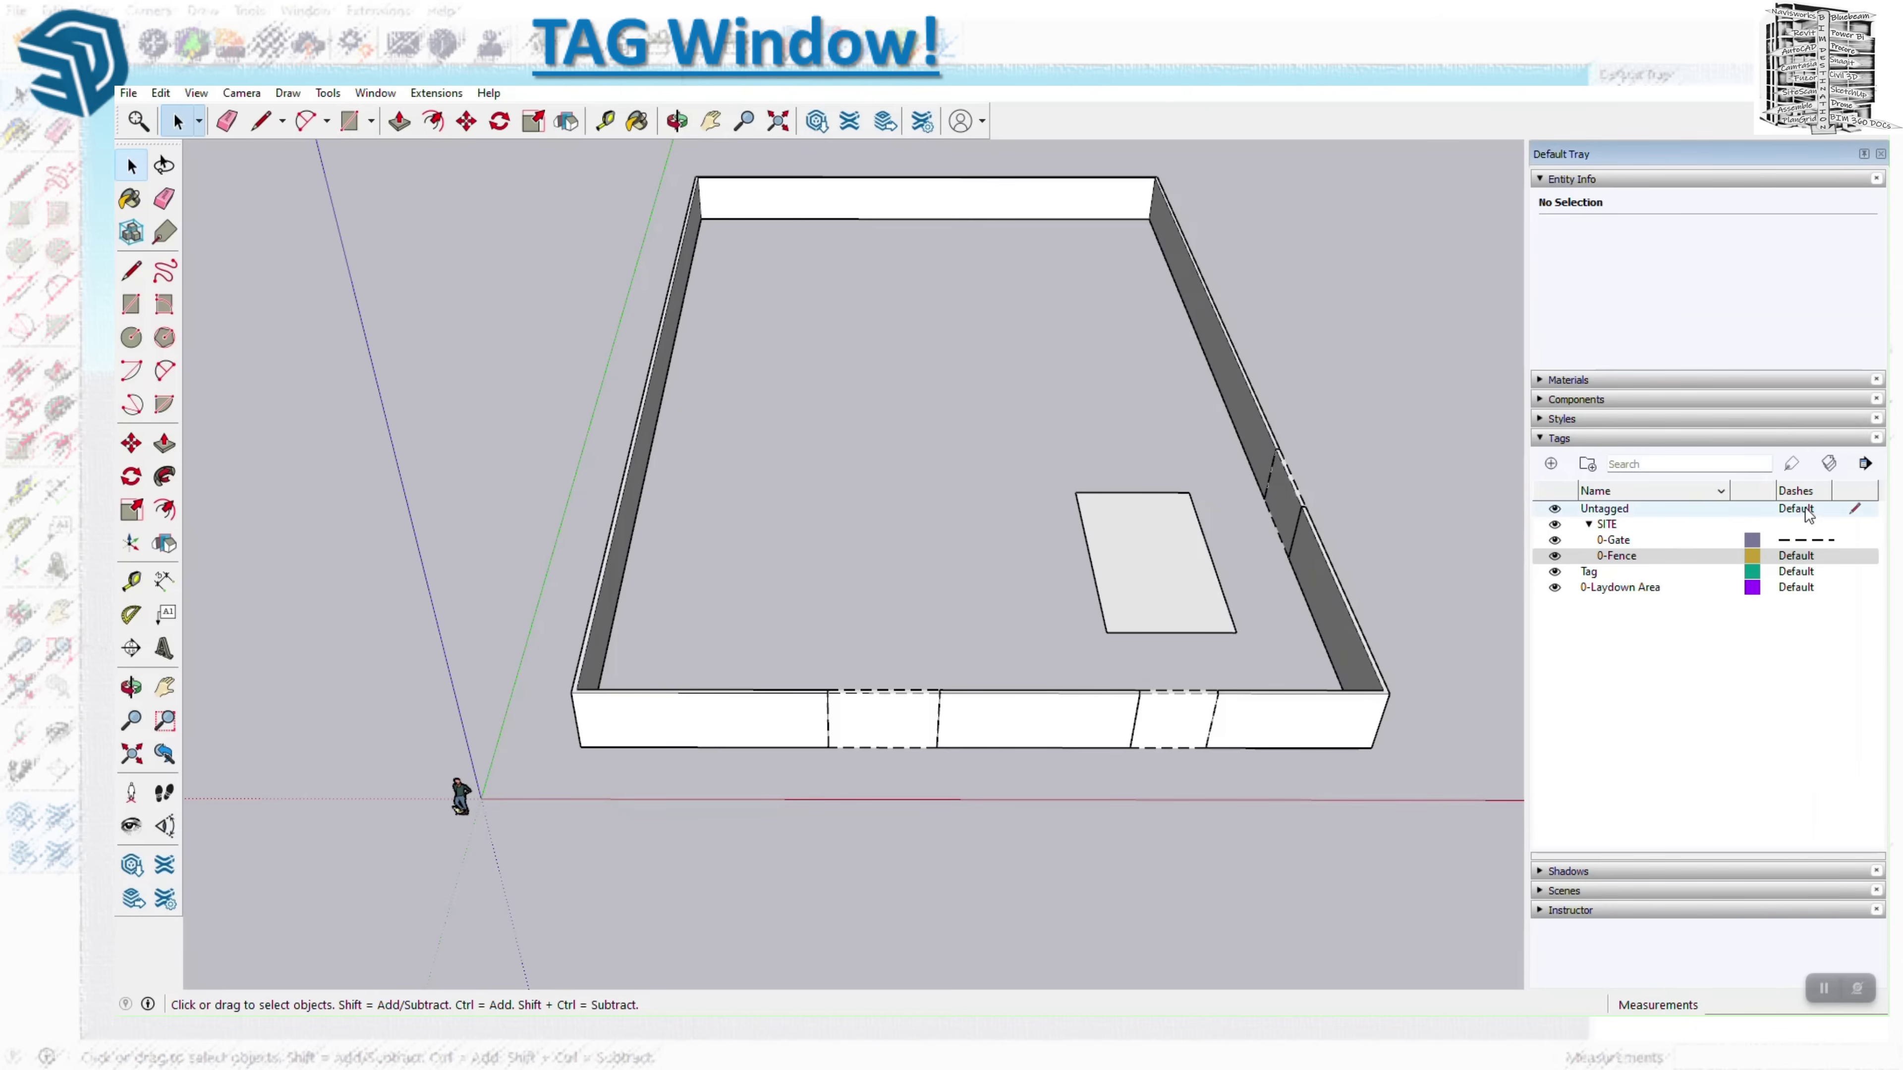
Change the 0-Gate tag's color to bright red and turn on color by tag for the whole model.
left_click(1752, 540)
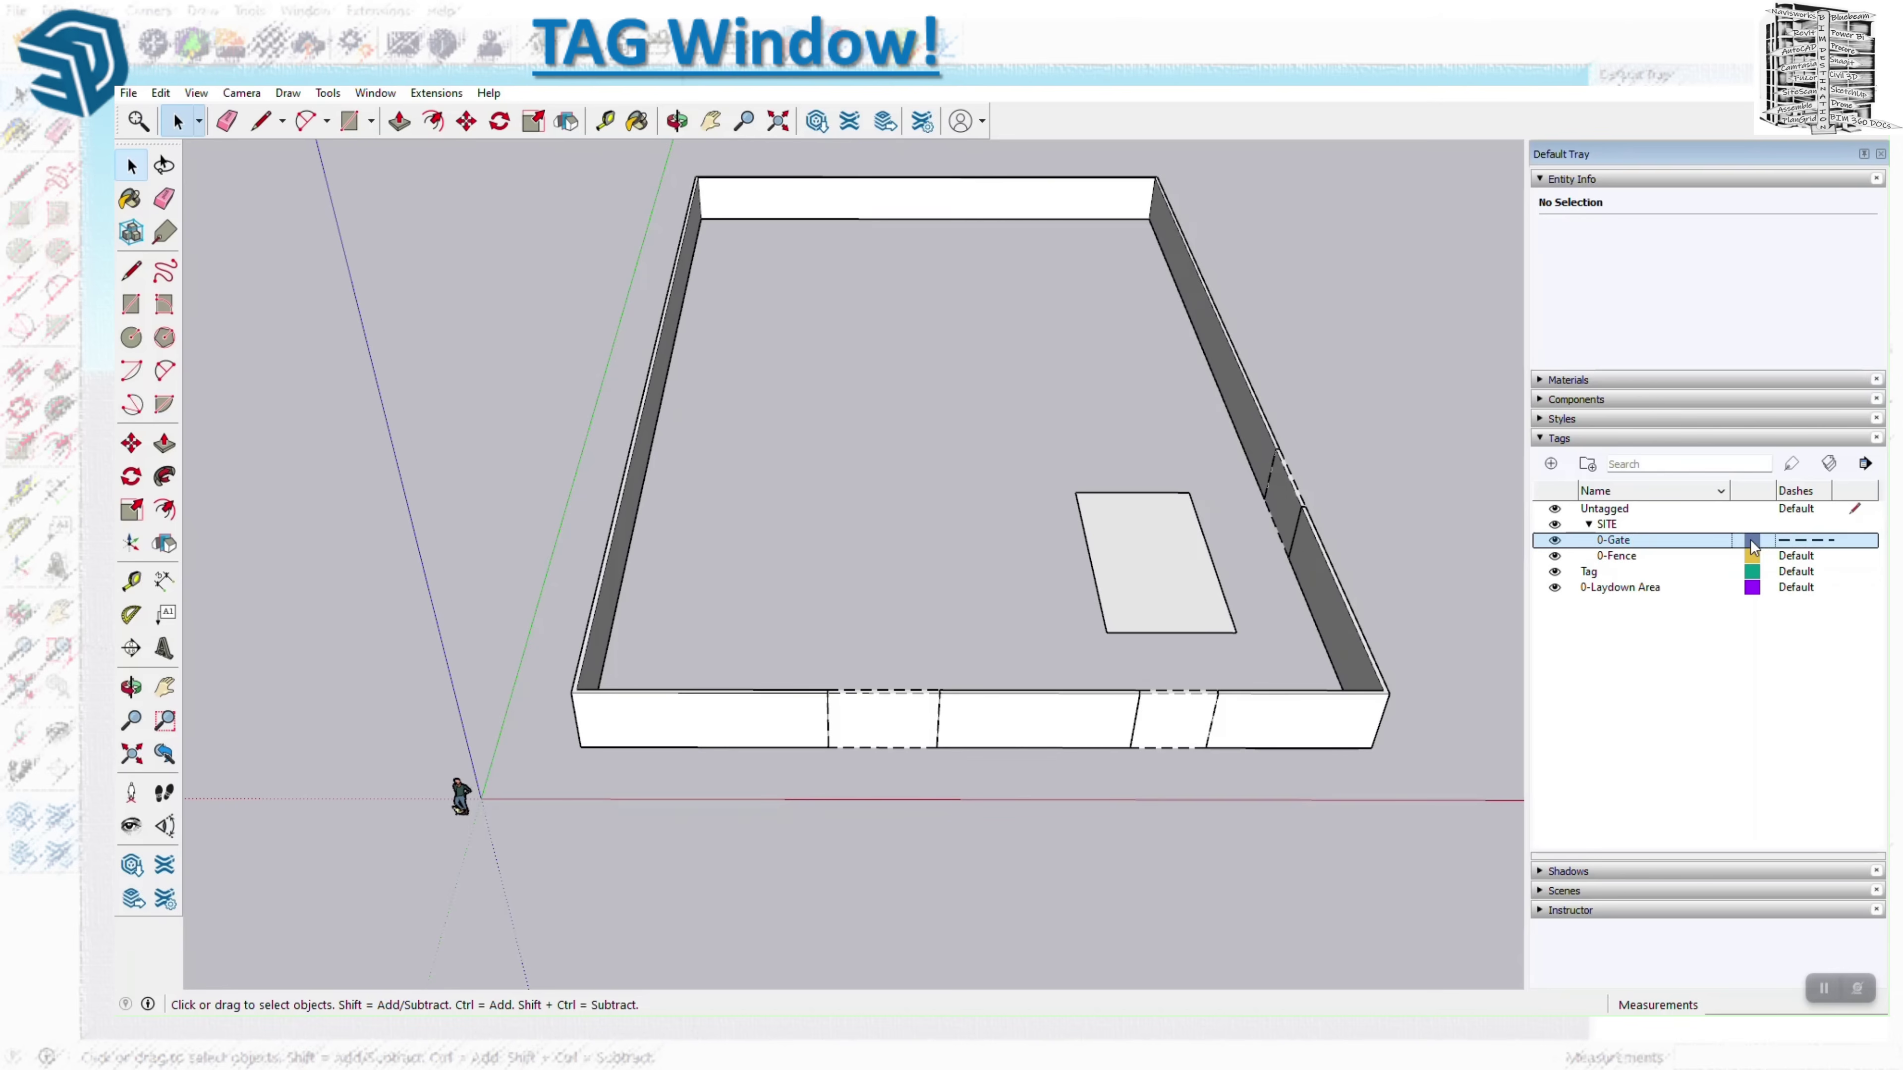
left_click_drag(1695, 523, 1750, 492)
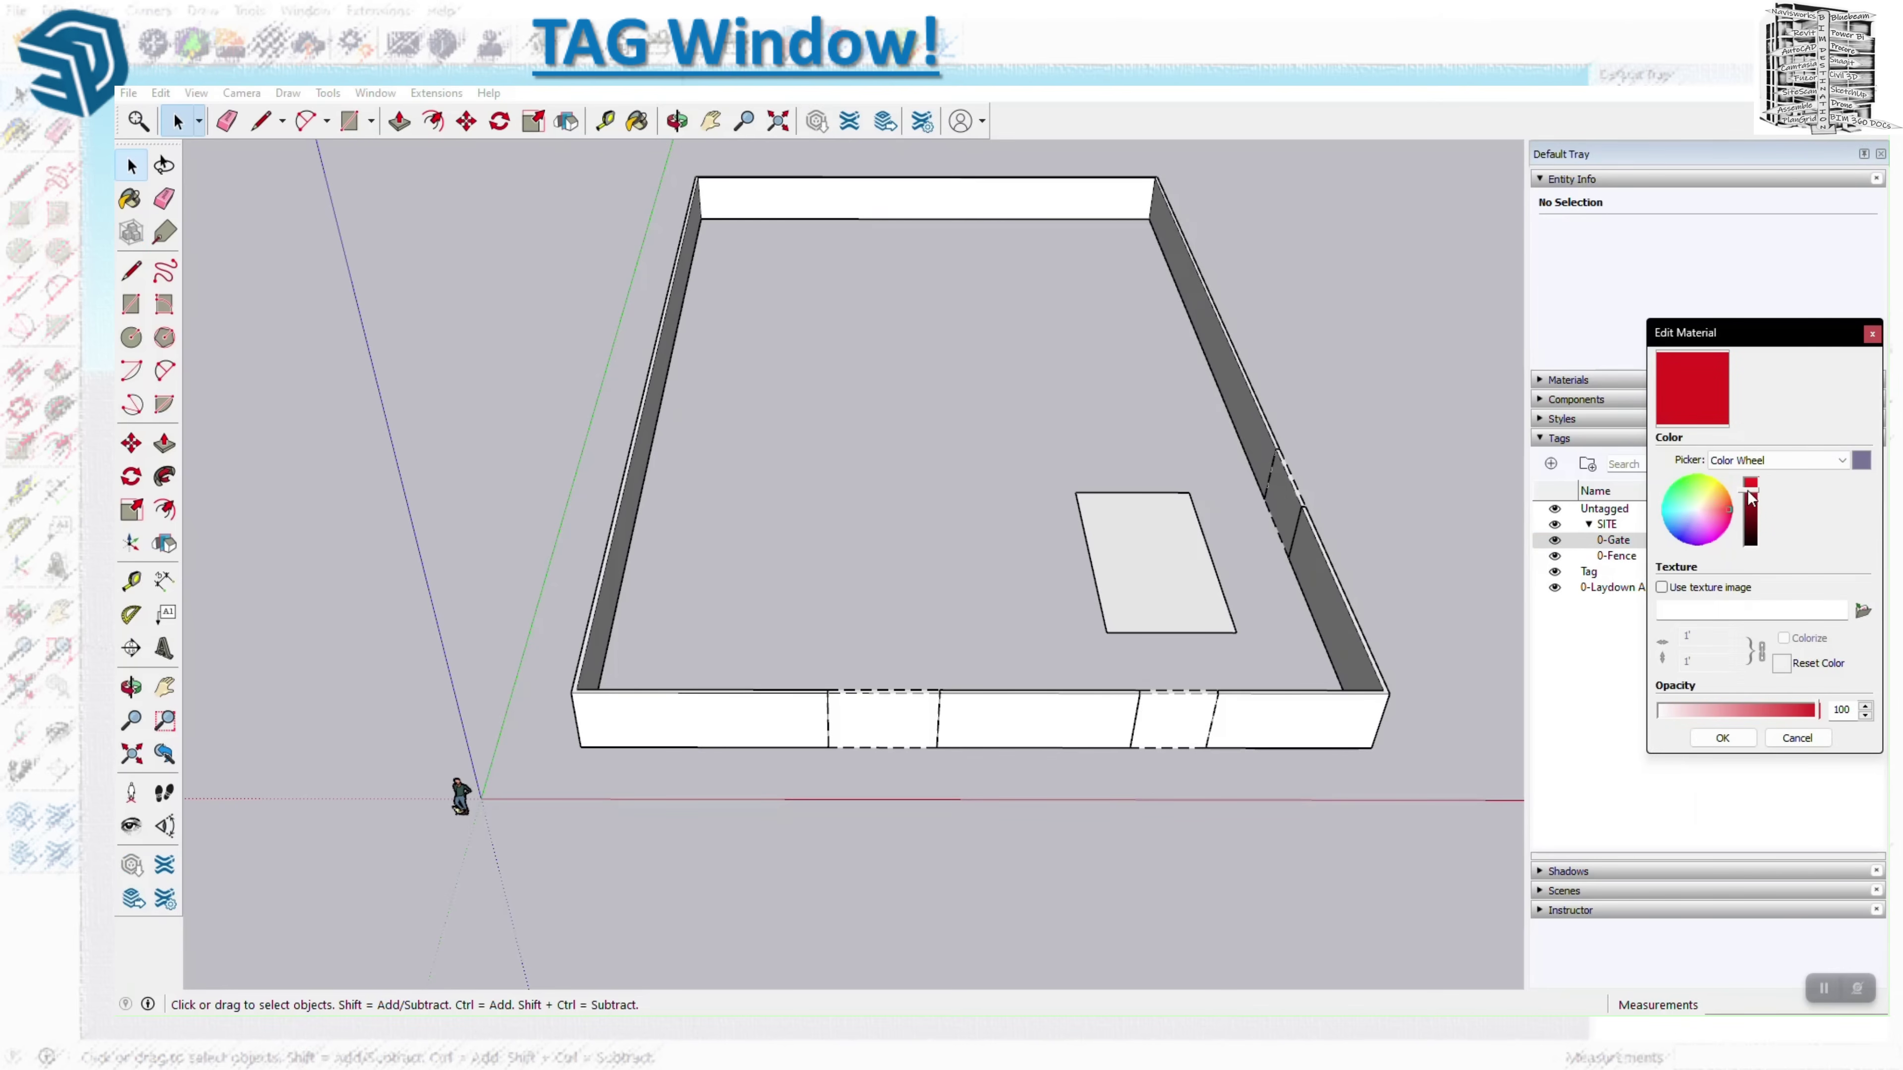
left_click(1746, 649)
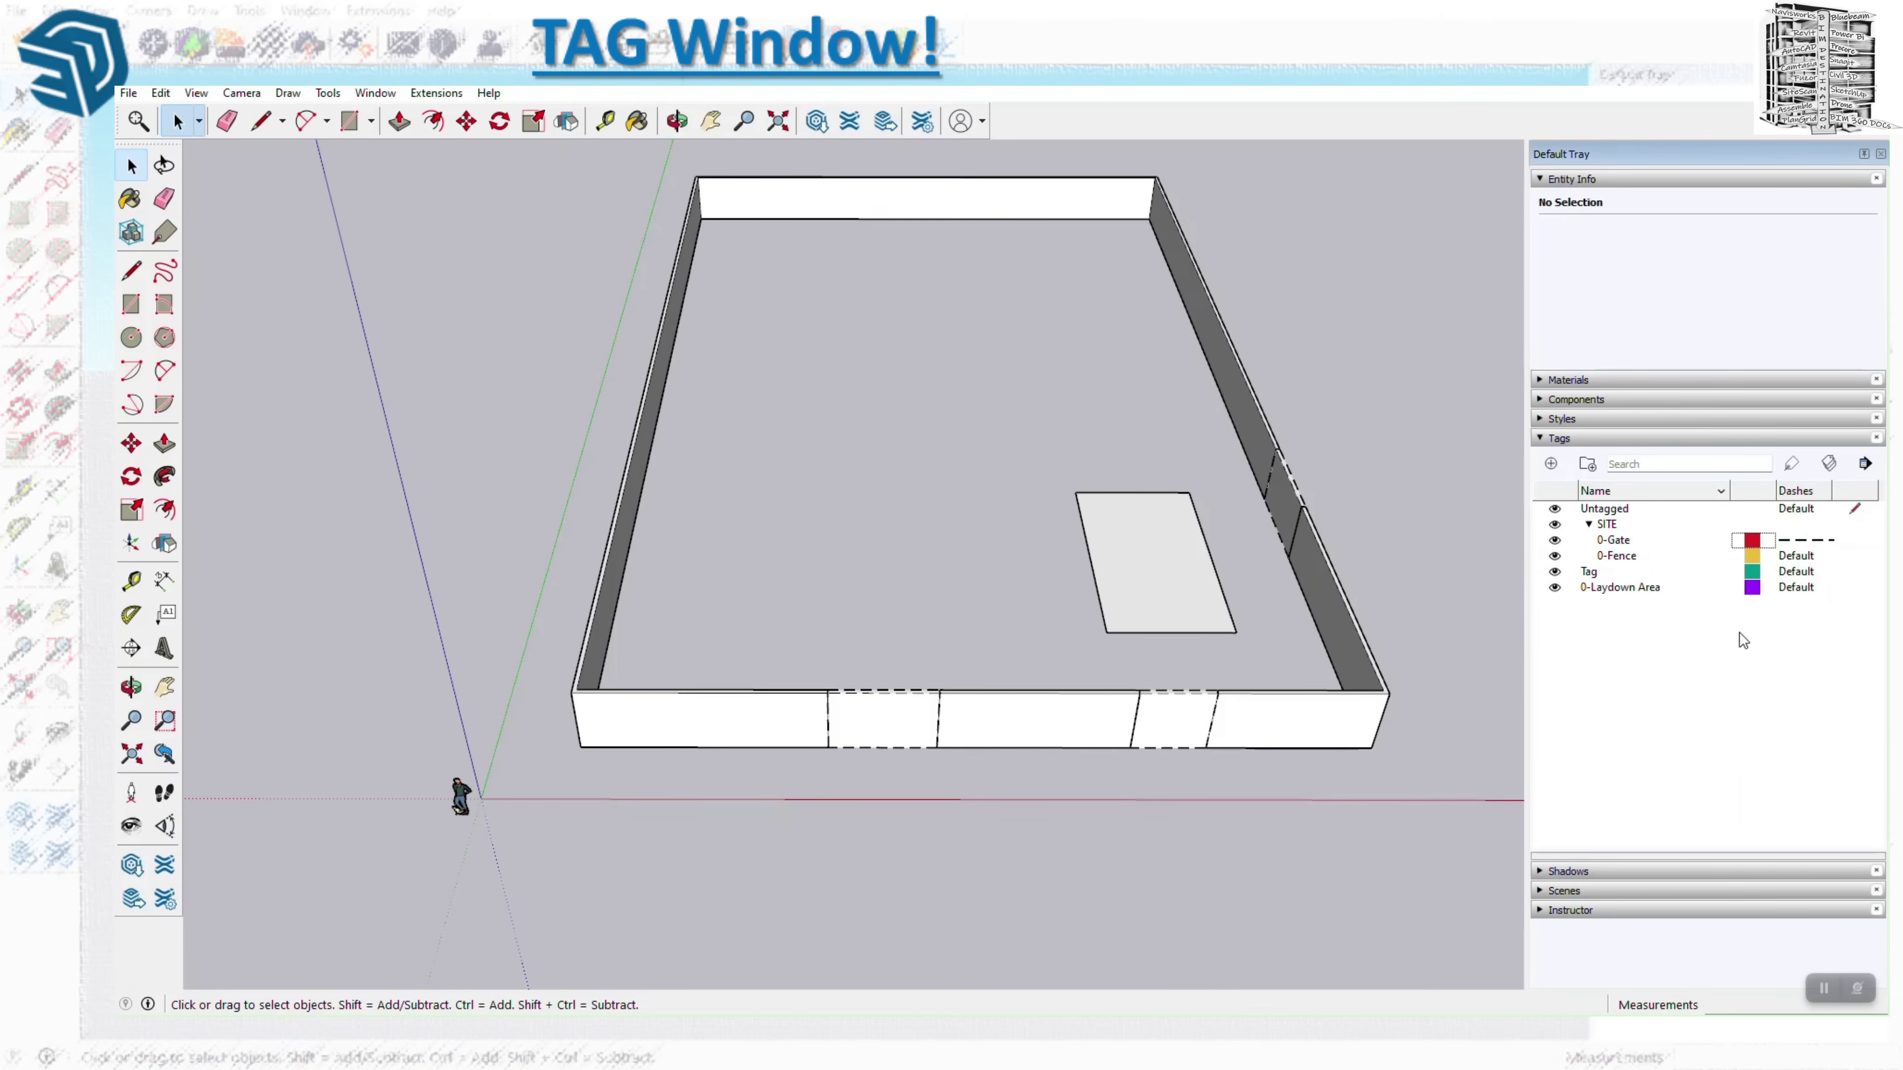
left_click(1829, 464)
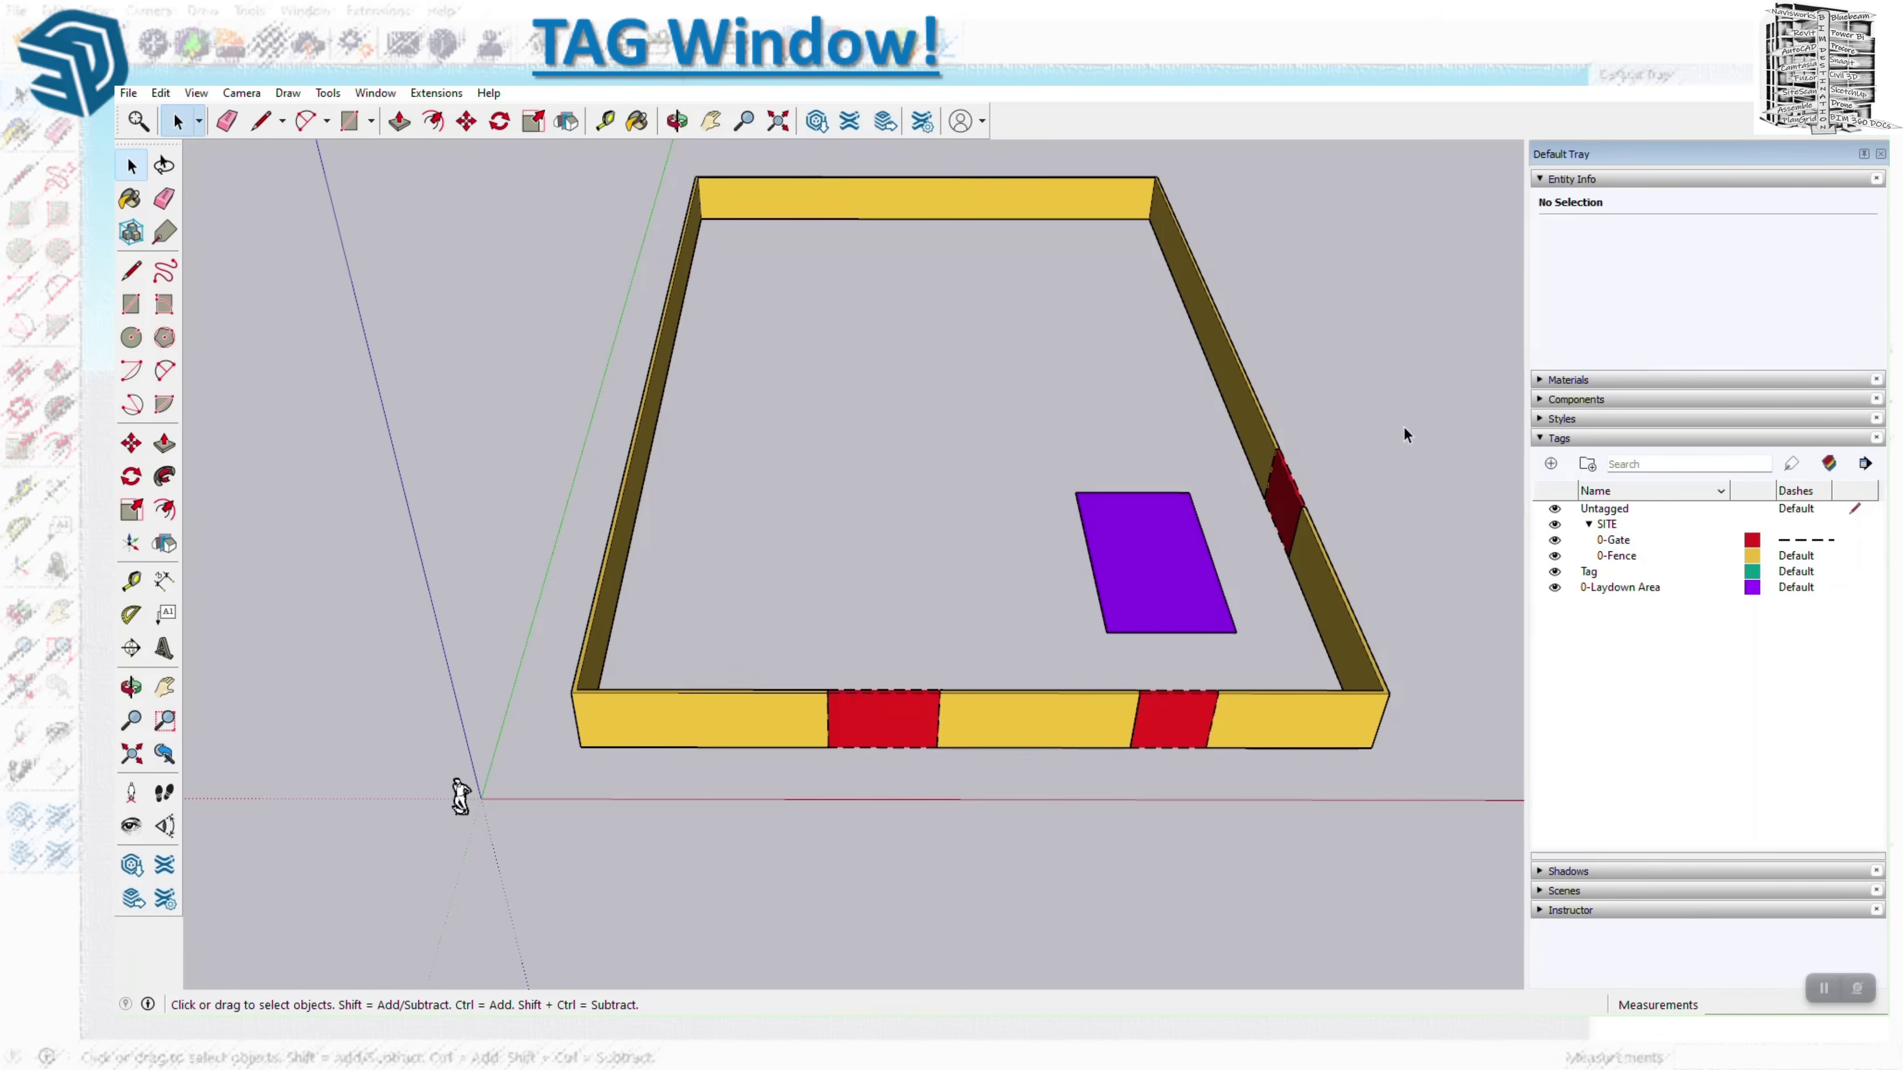
Try the solid line style on the 0-Gate tag, set its dashes to Default, and deselect the tag.
left_click(1723, 541)
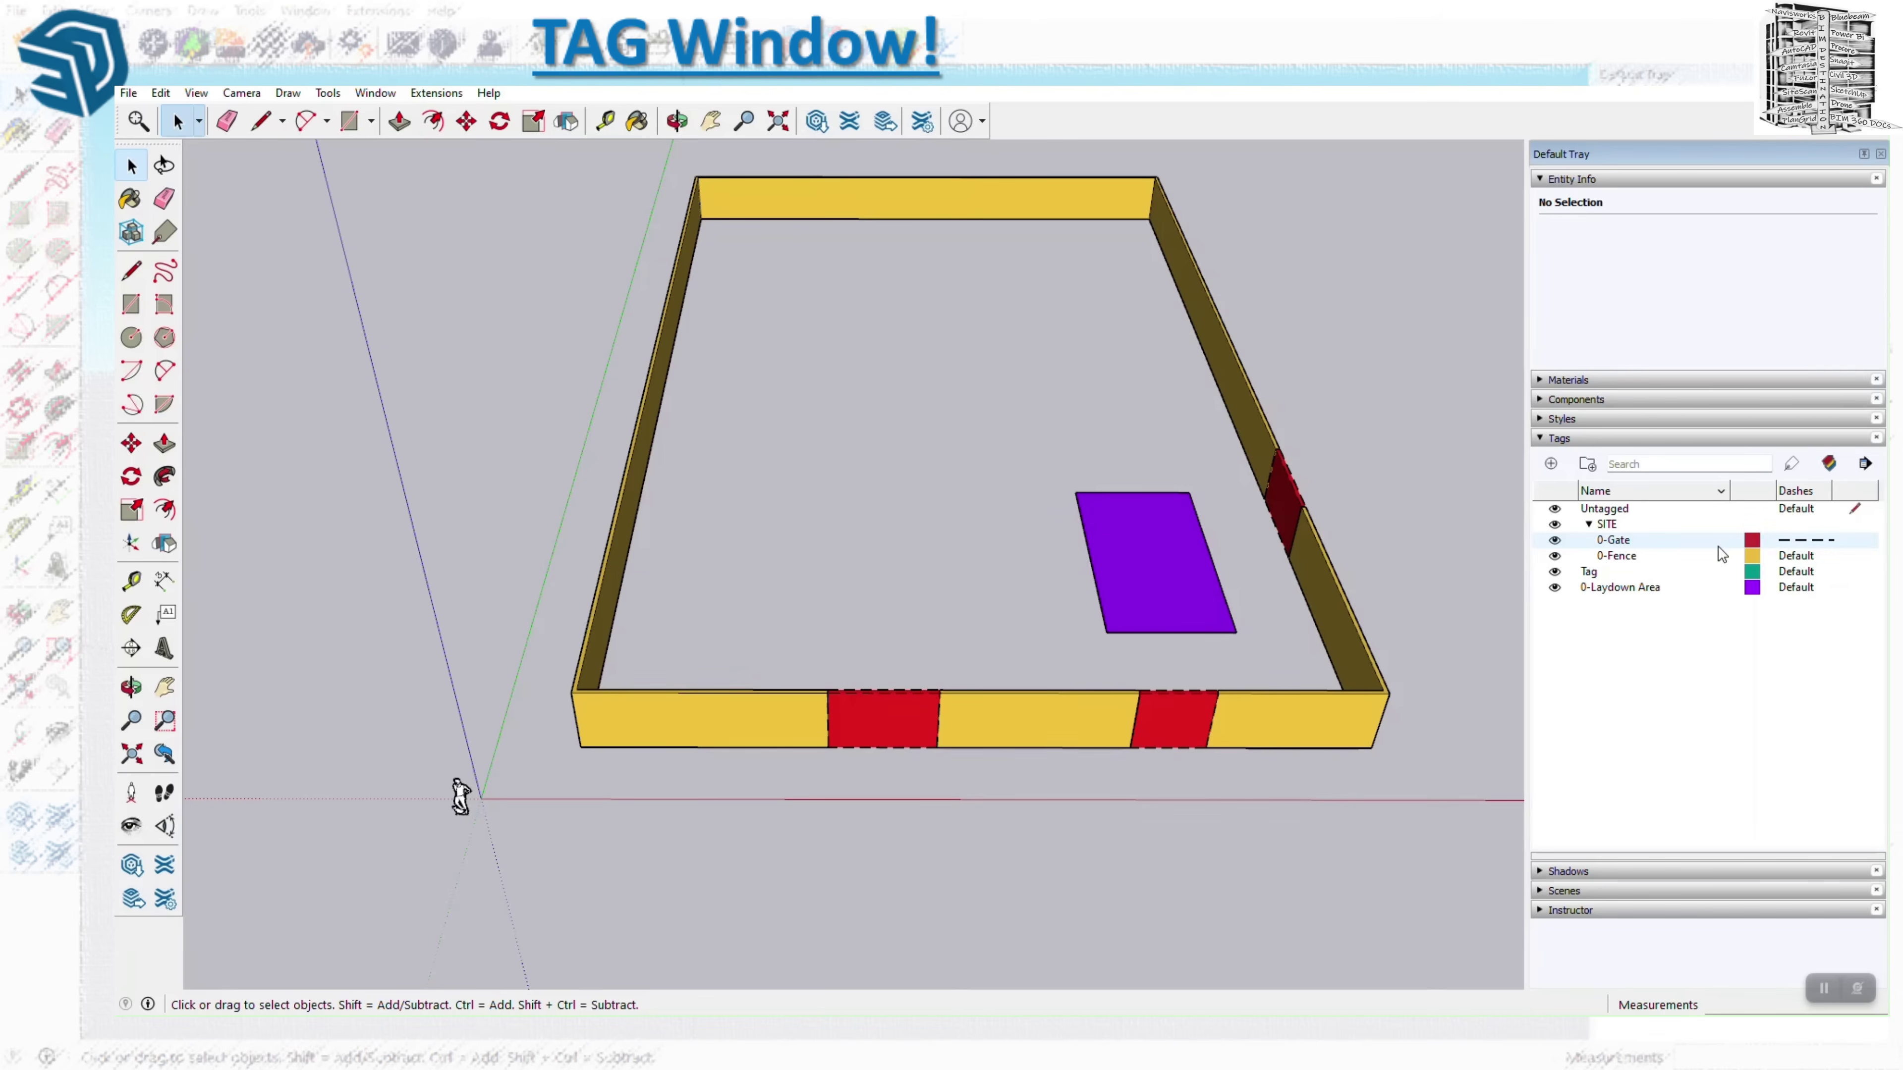
left_click(1797, 543)
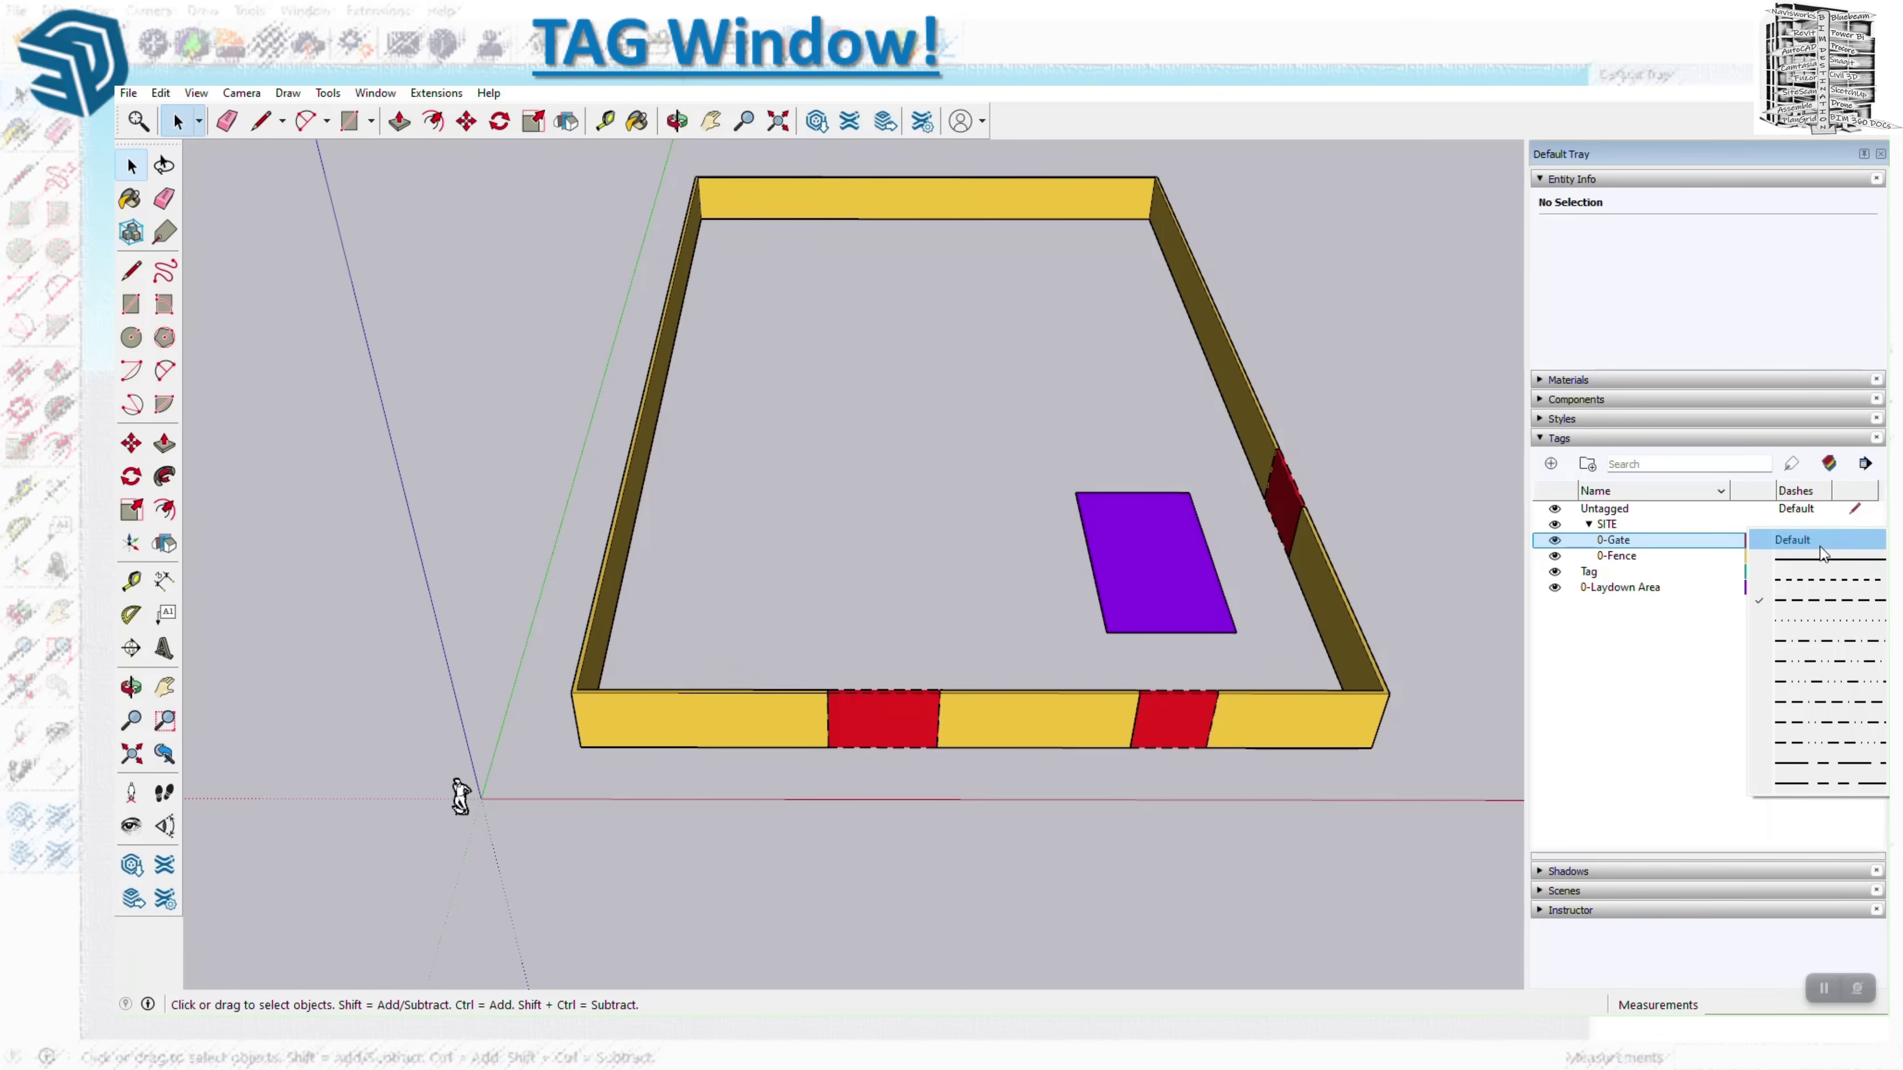
left_click(1822, 559)
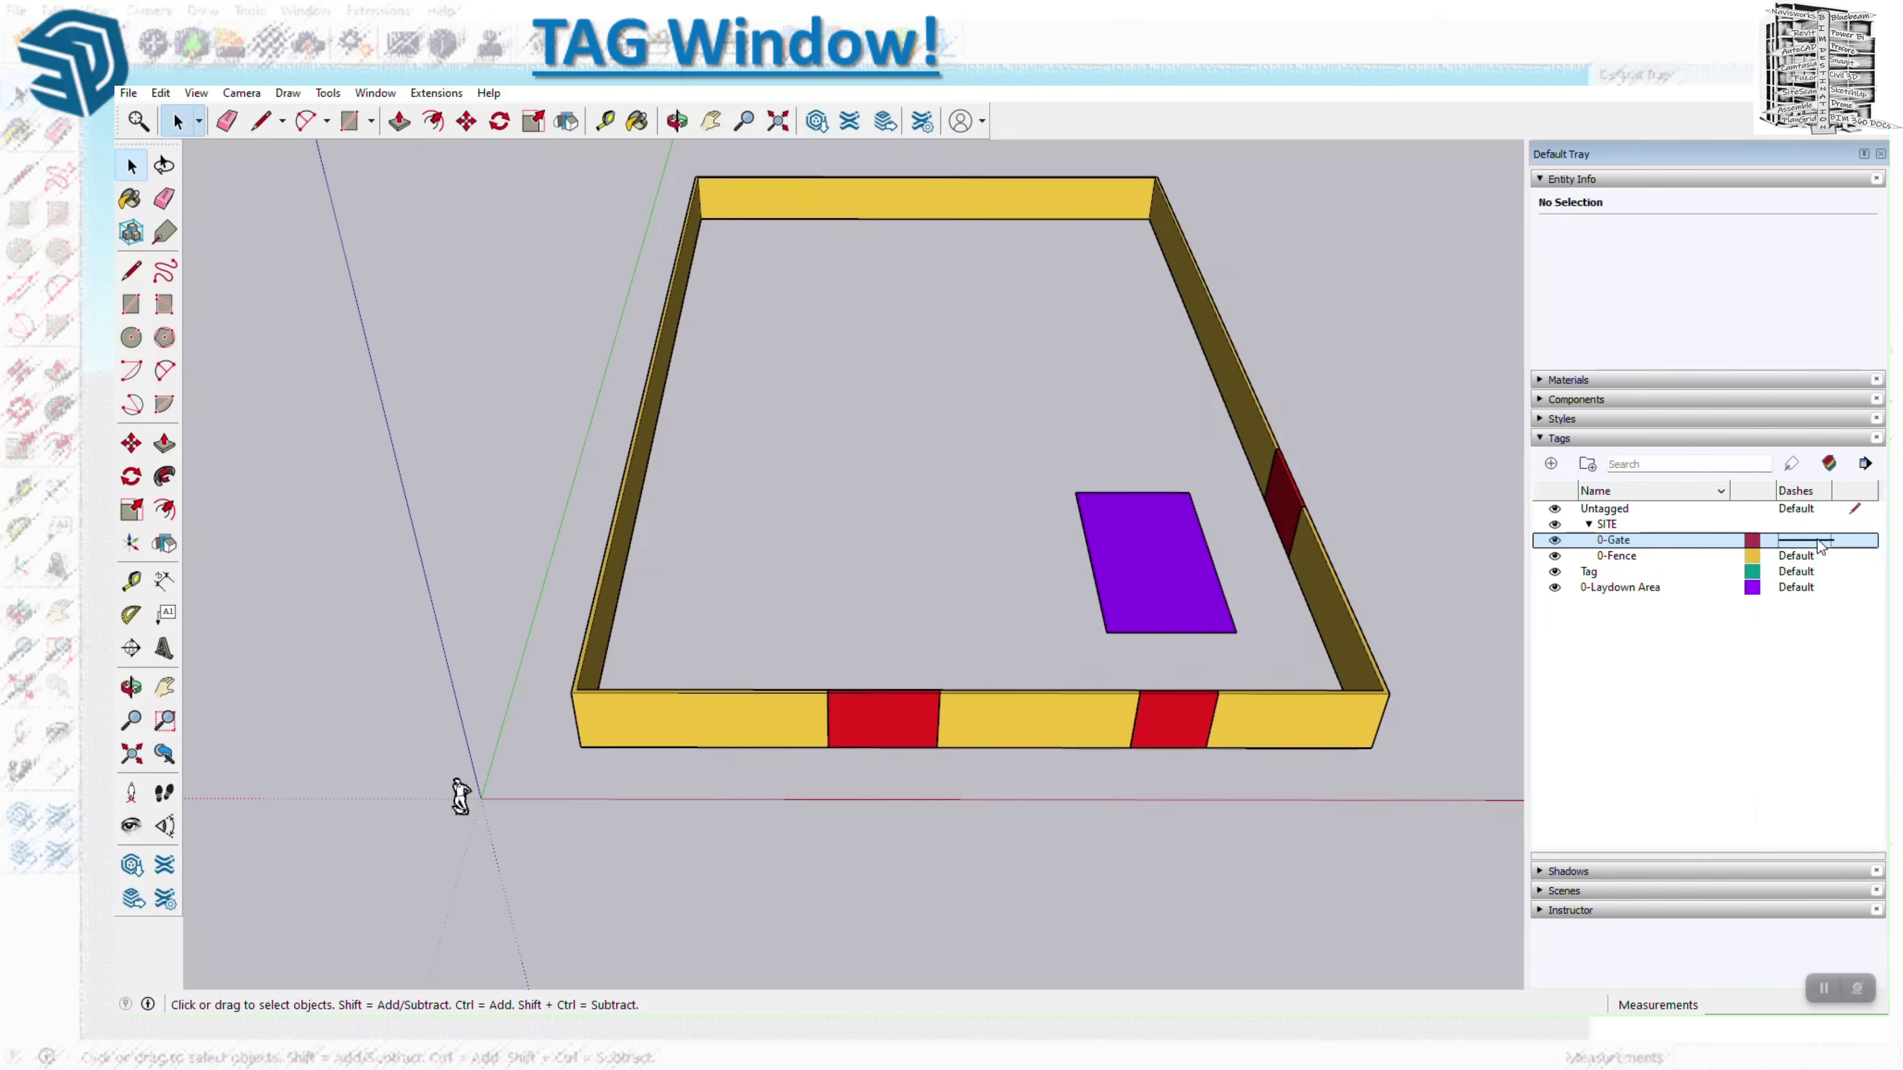
left_click(1817, 539)
left_click(1823, 548)
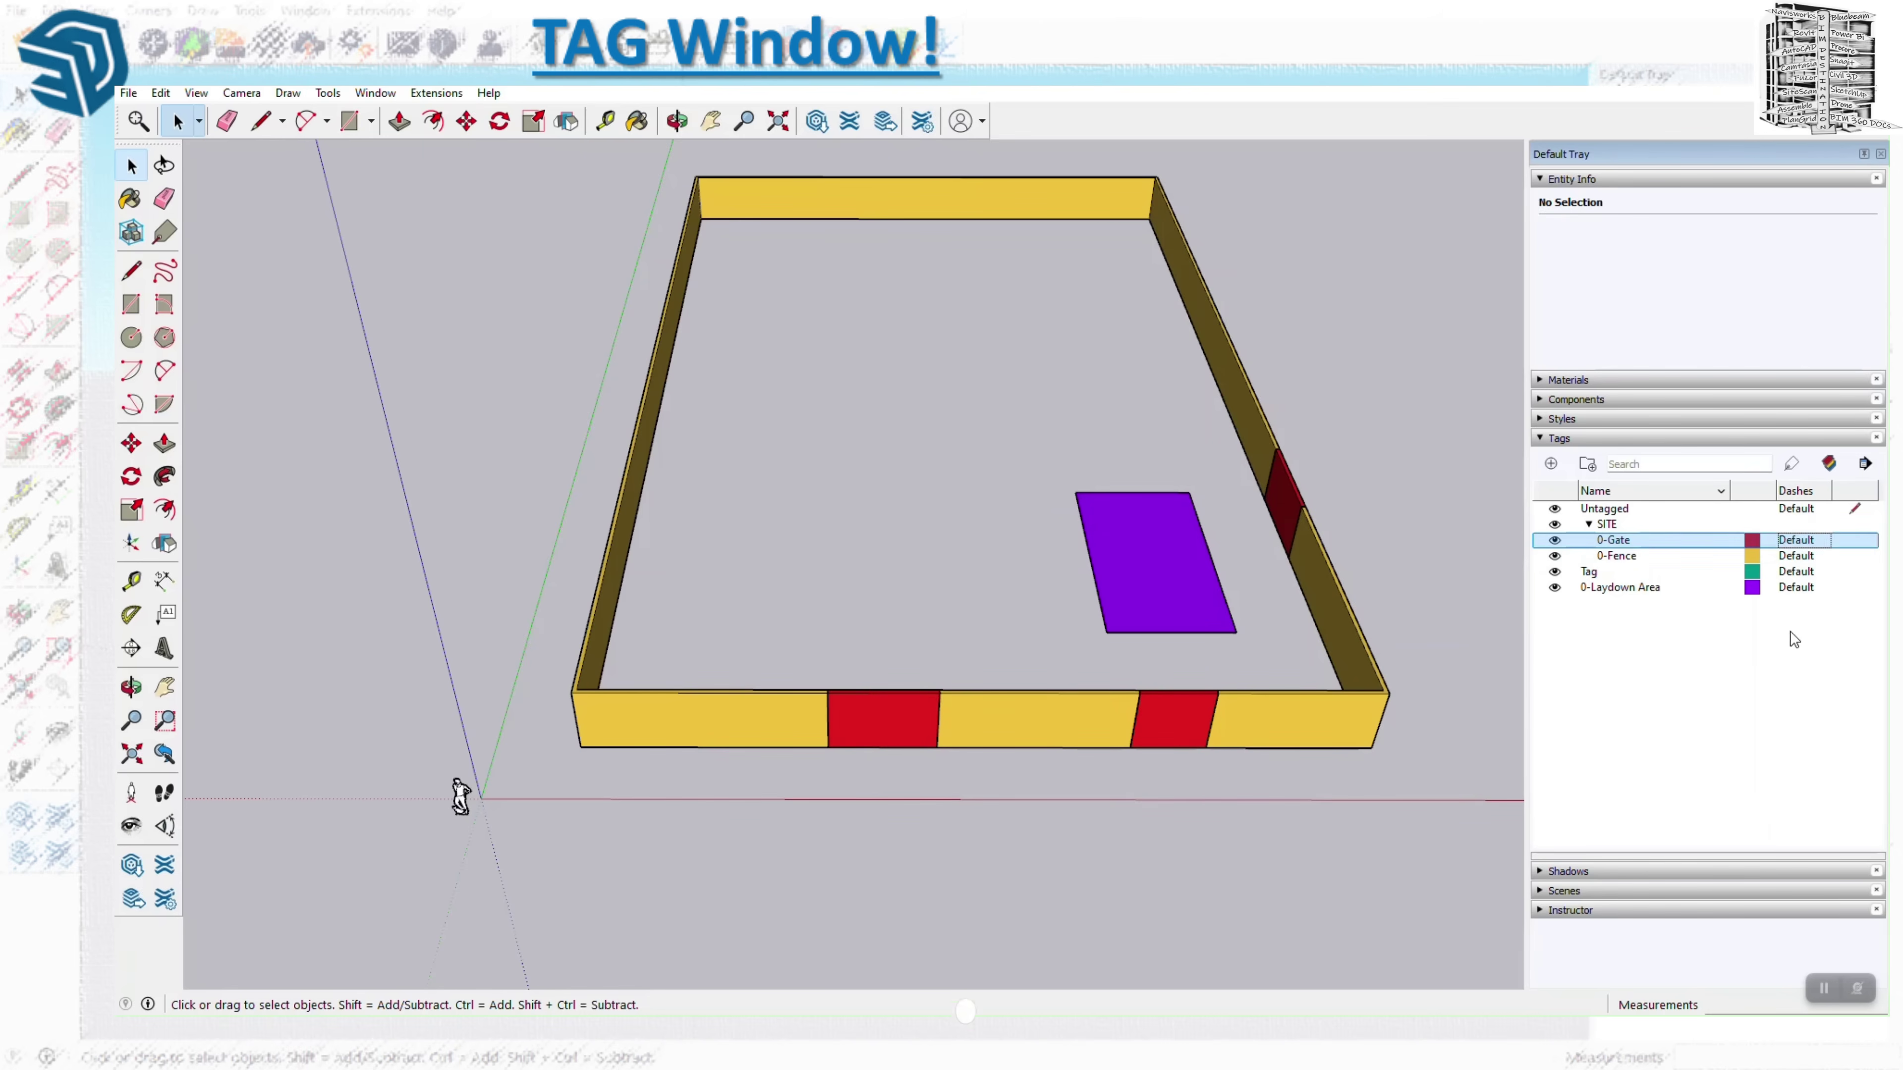
left_click(1553, 710)
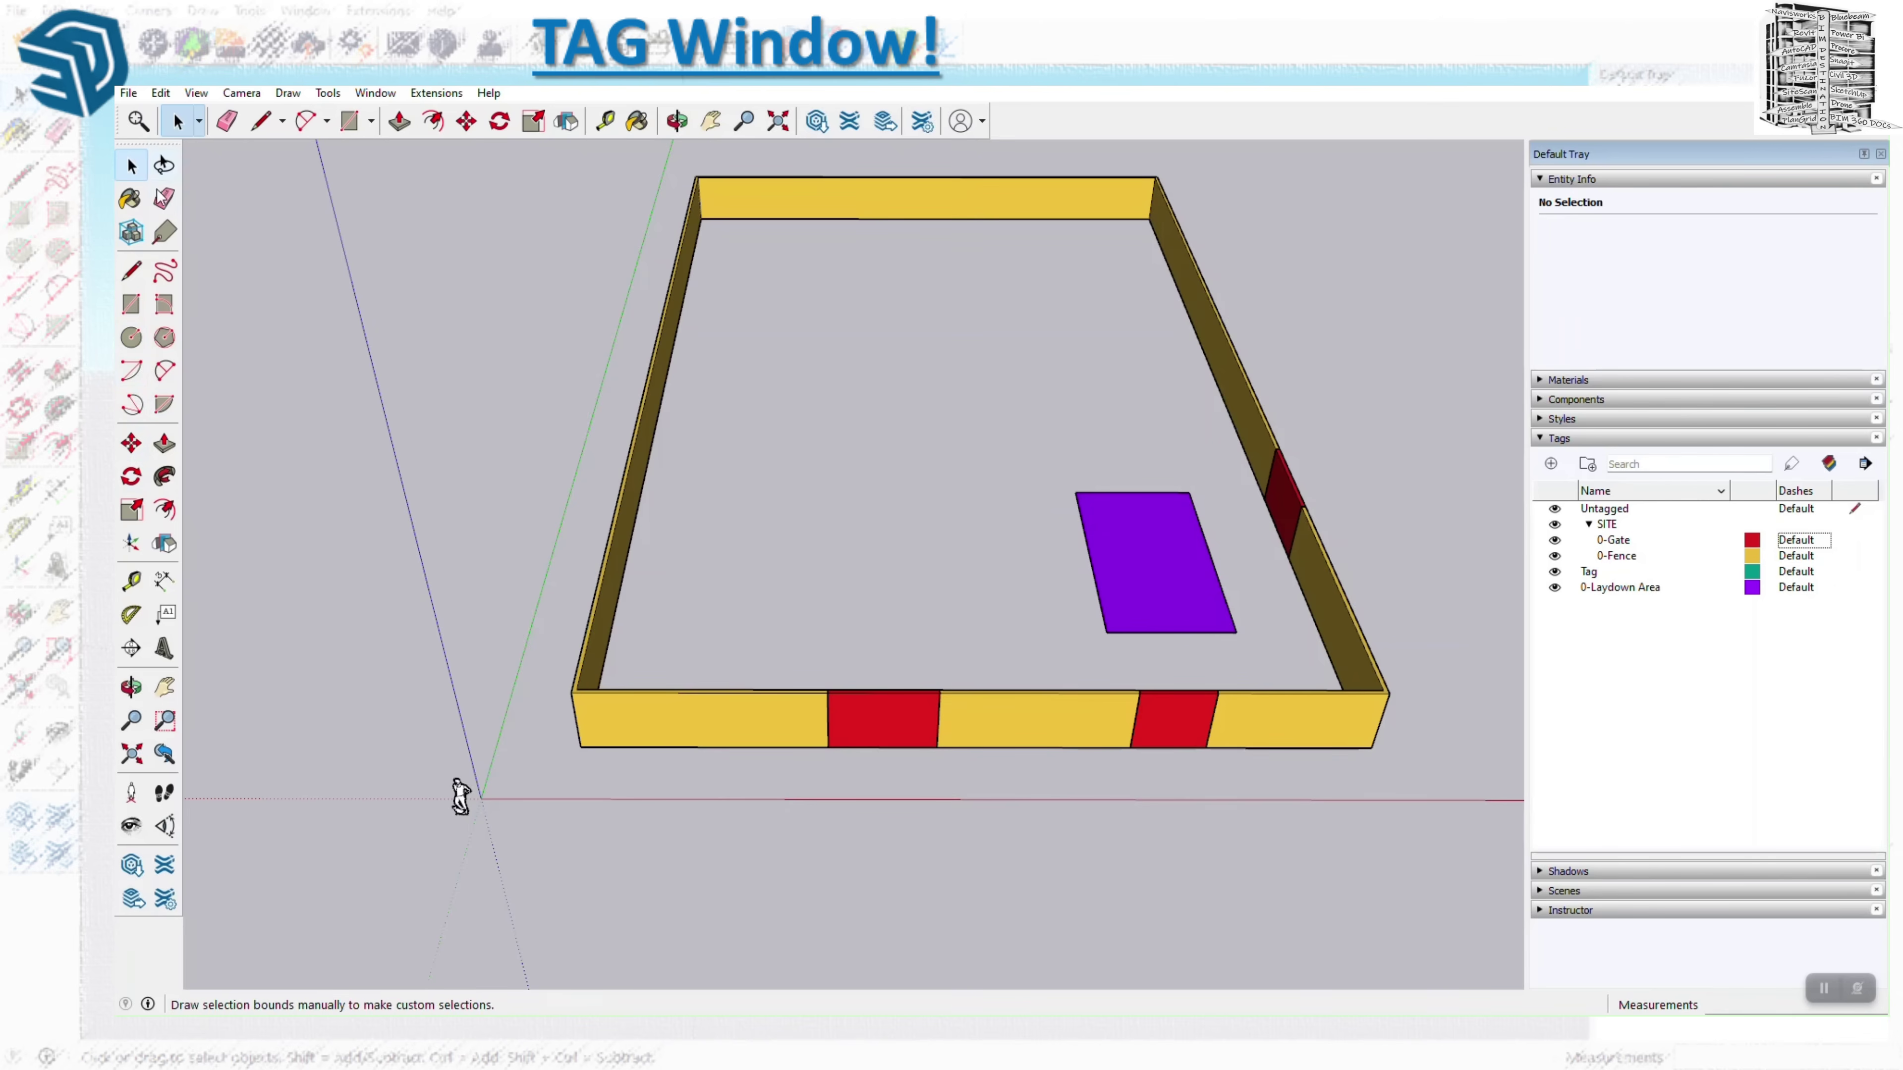
Draw a circle on the ground inside the fence, across from the purple laydown rectangle.
left_click(131, 337)
left_click(743, 542)
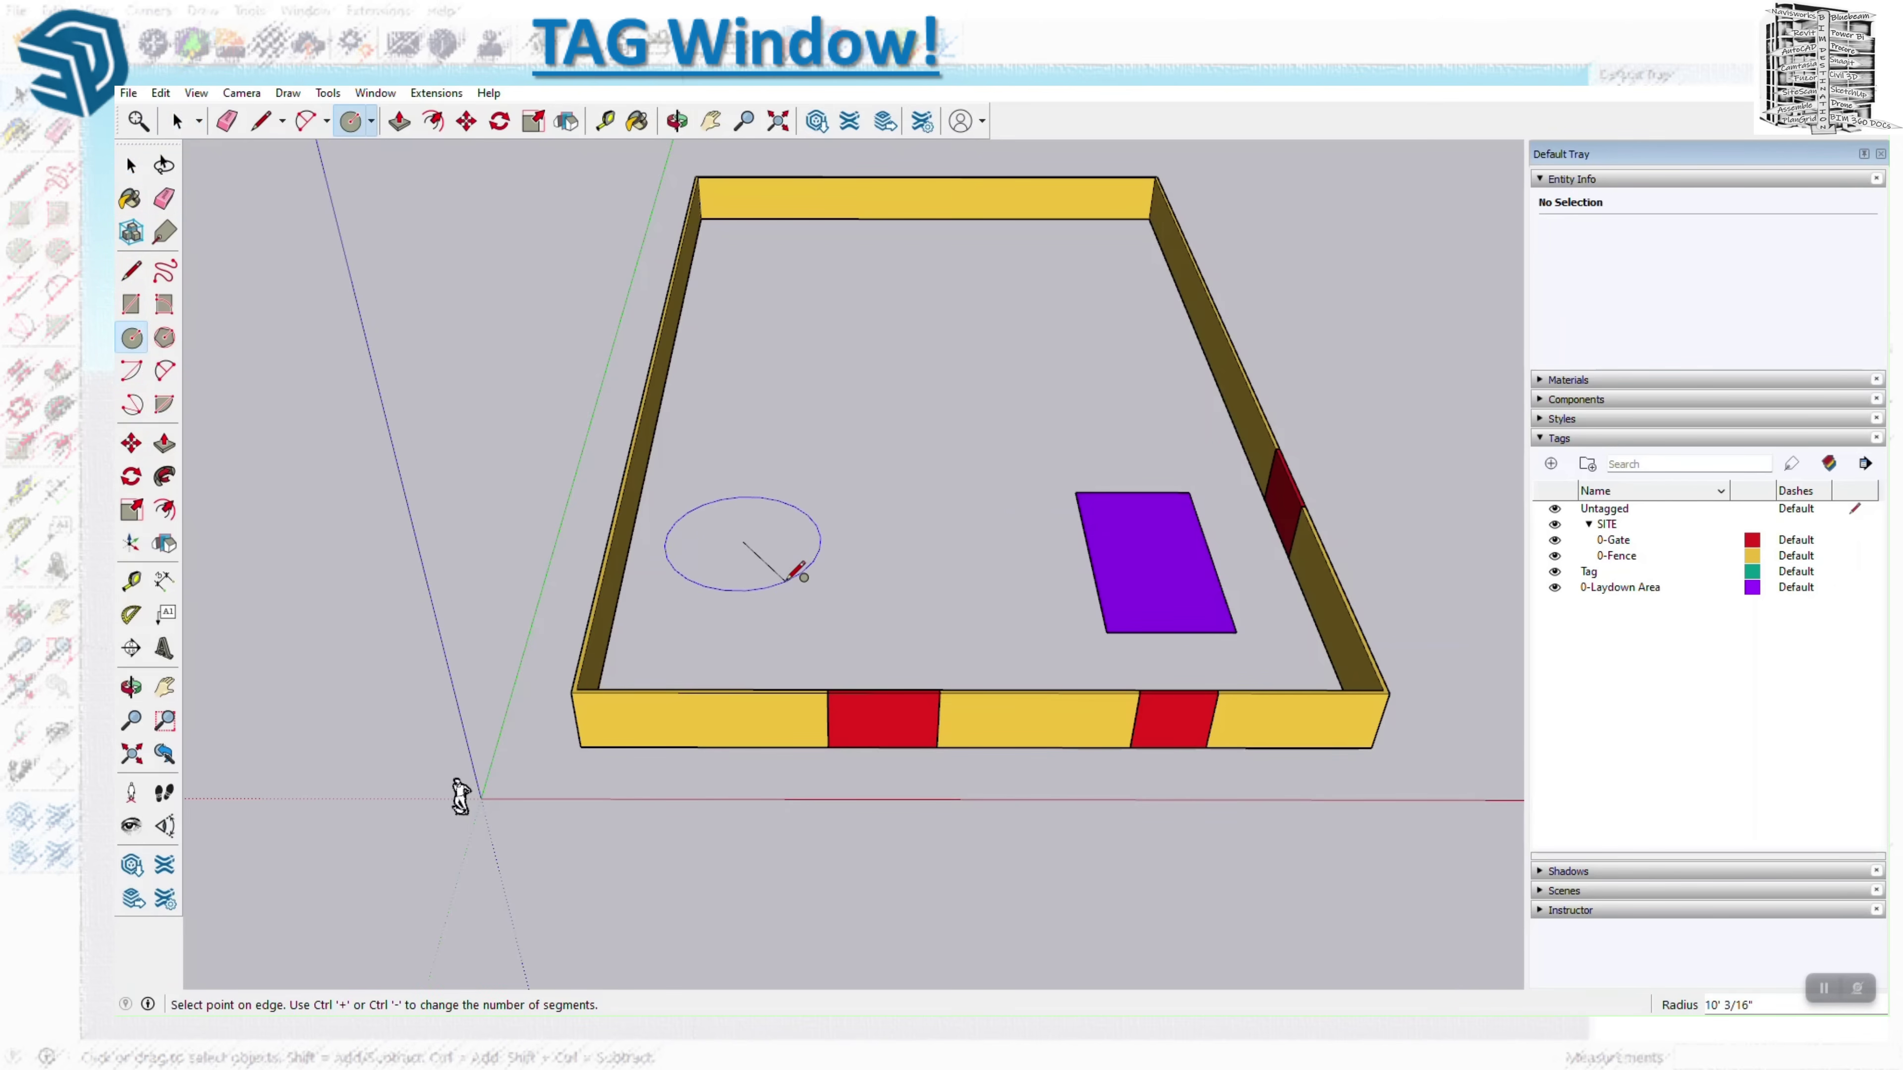
left_click(787, 553)
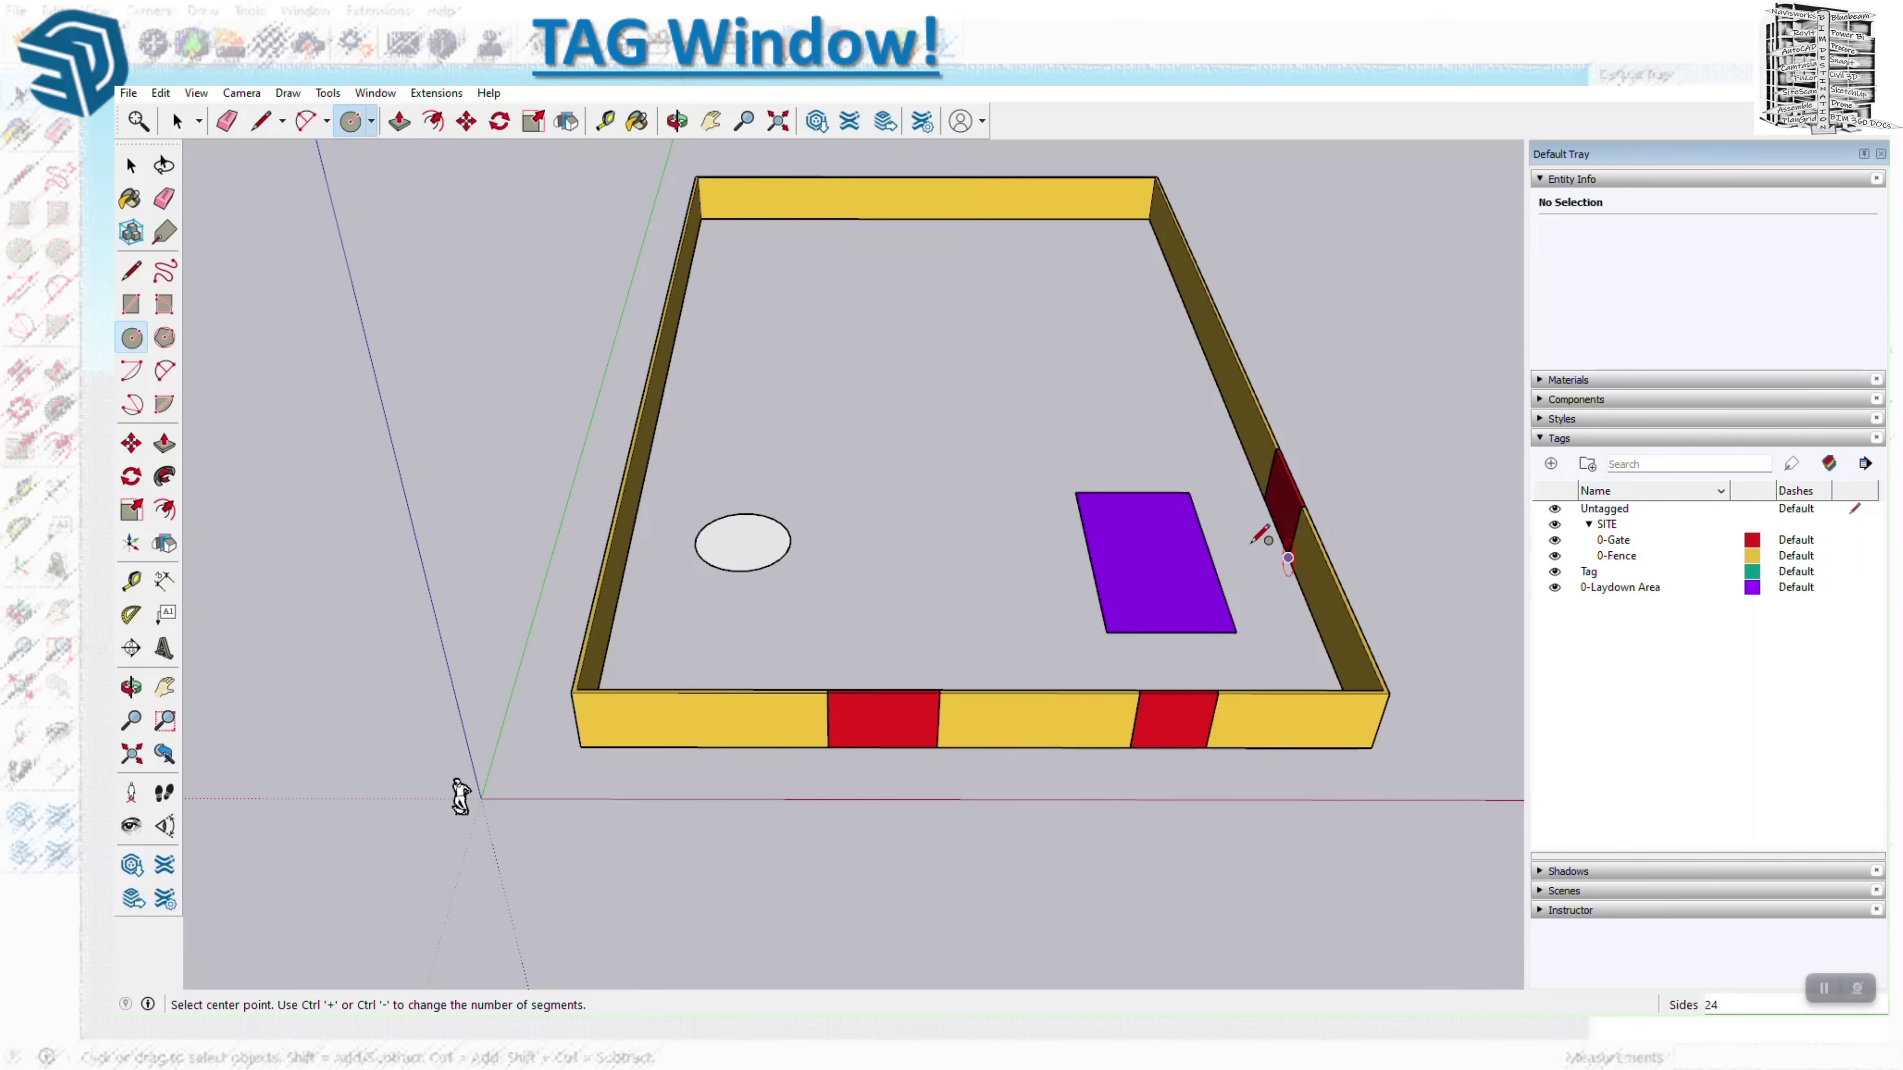
Make the circle's face and edges a group and assign it the 0-Laydown Area tag.
key("space")
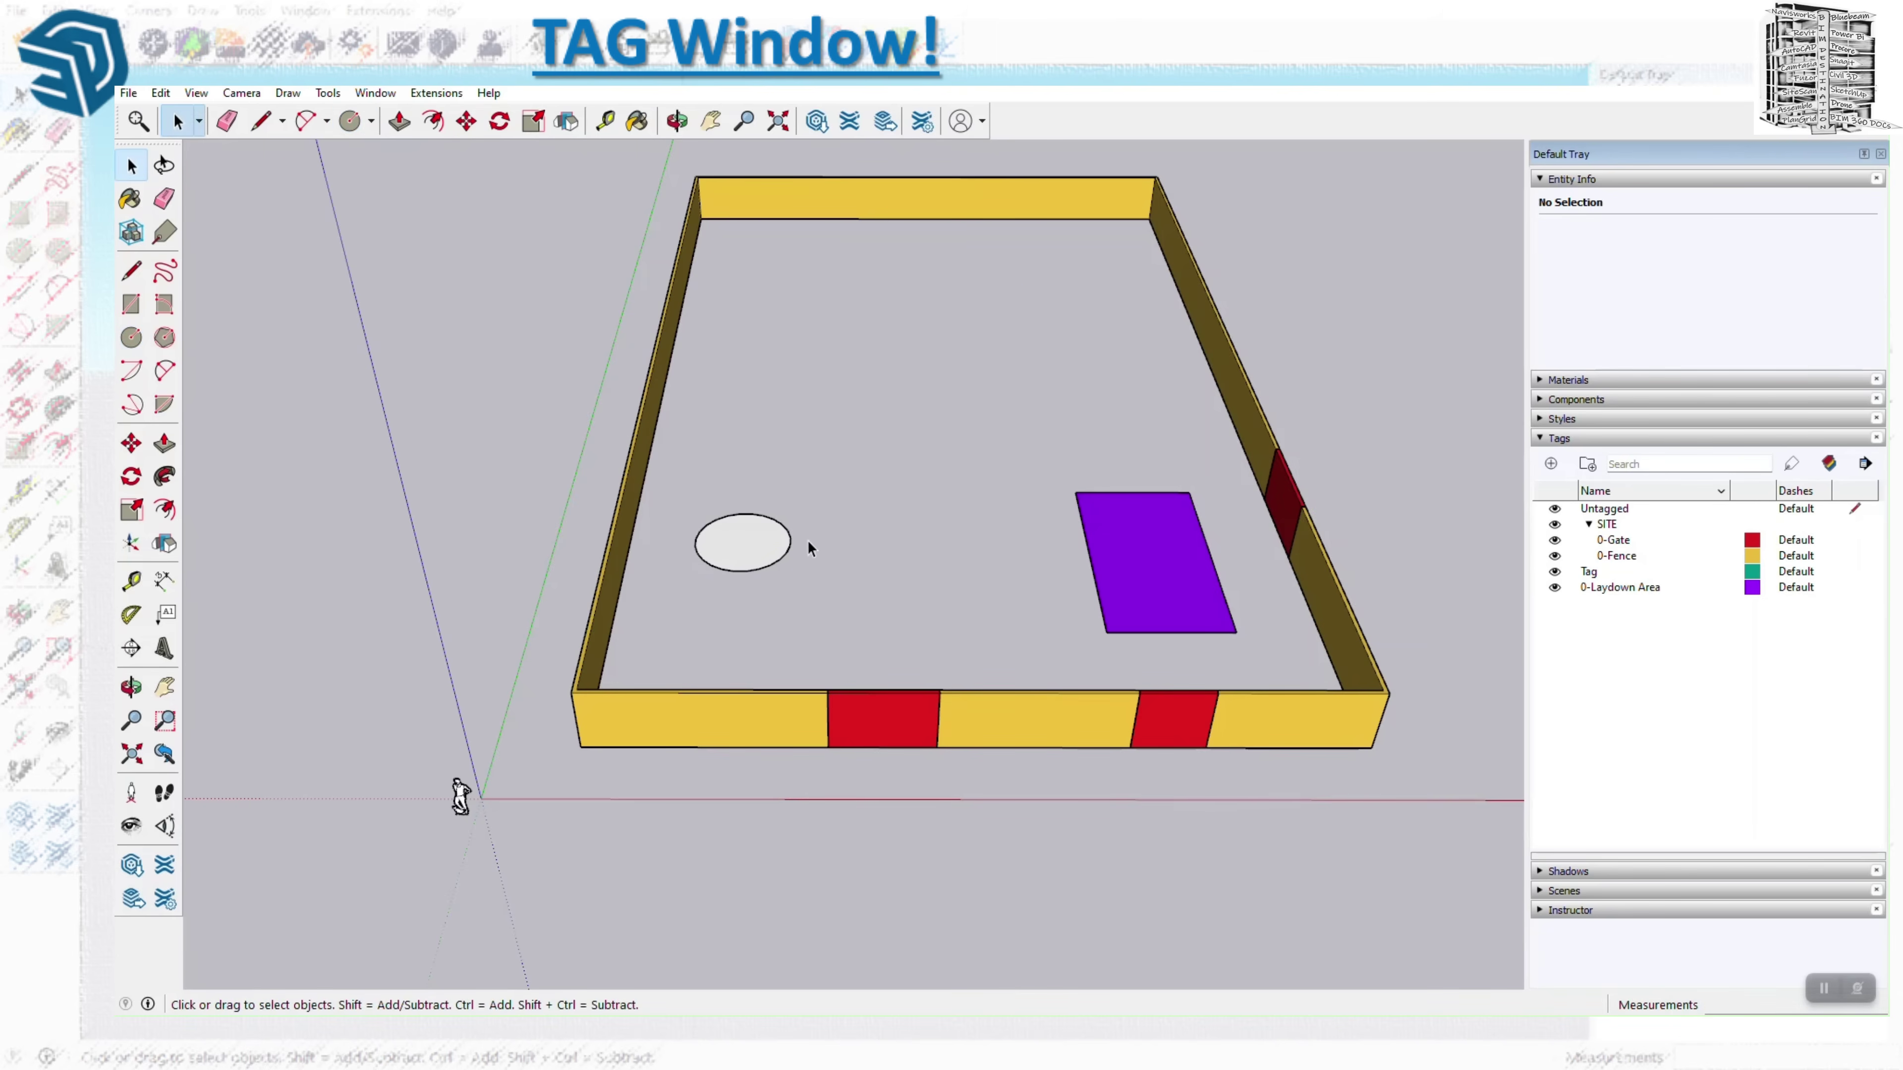
double_click(740, 542)
right_click(749, 541)
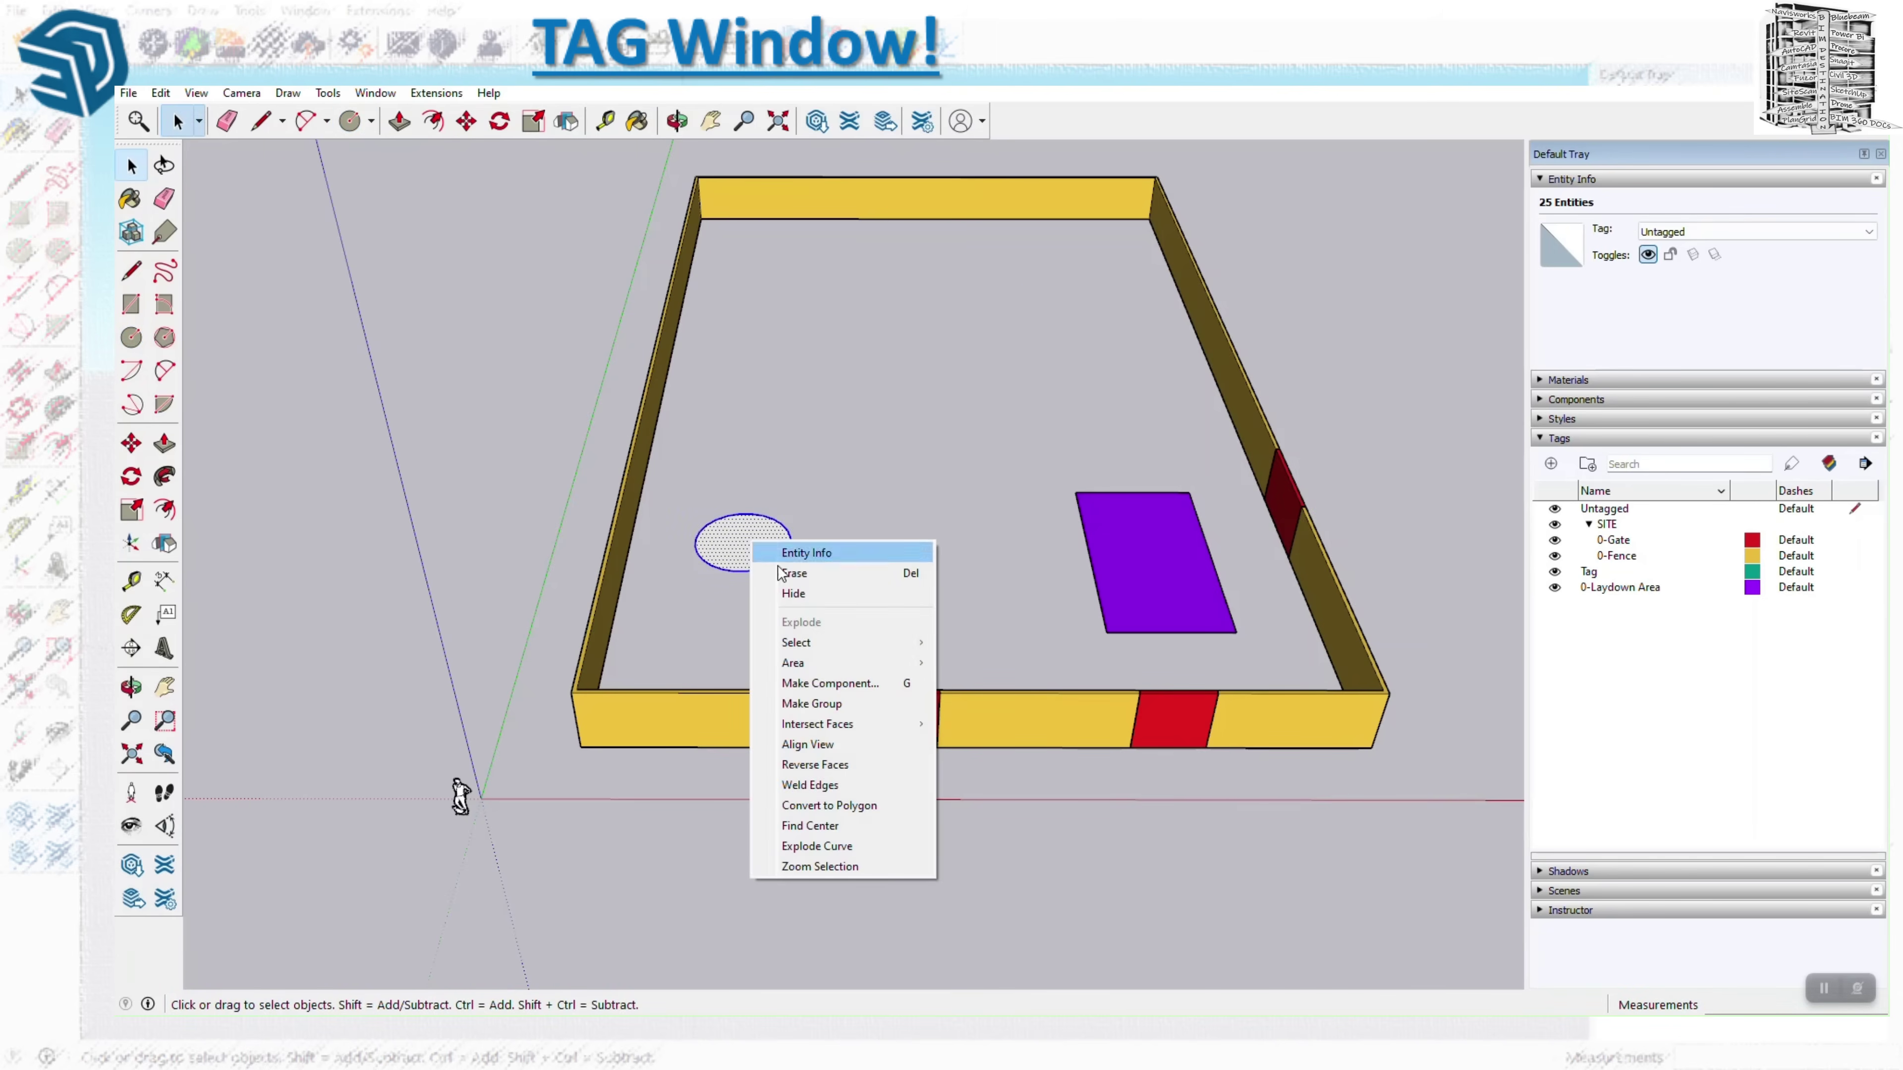
left_click(815, 705)
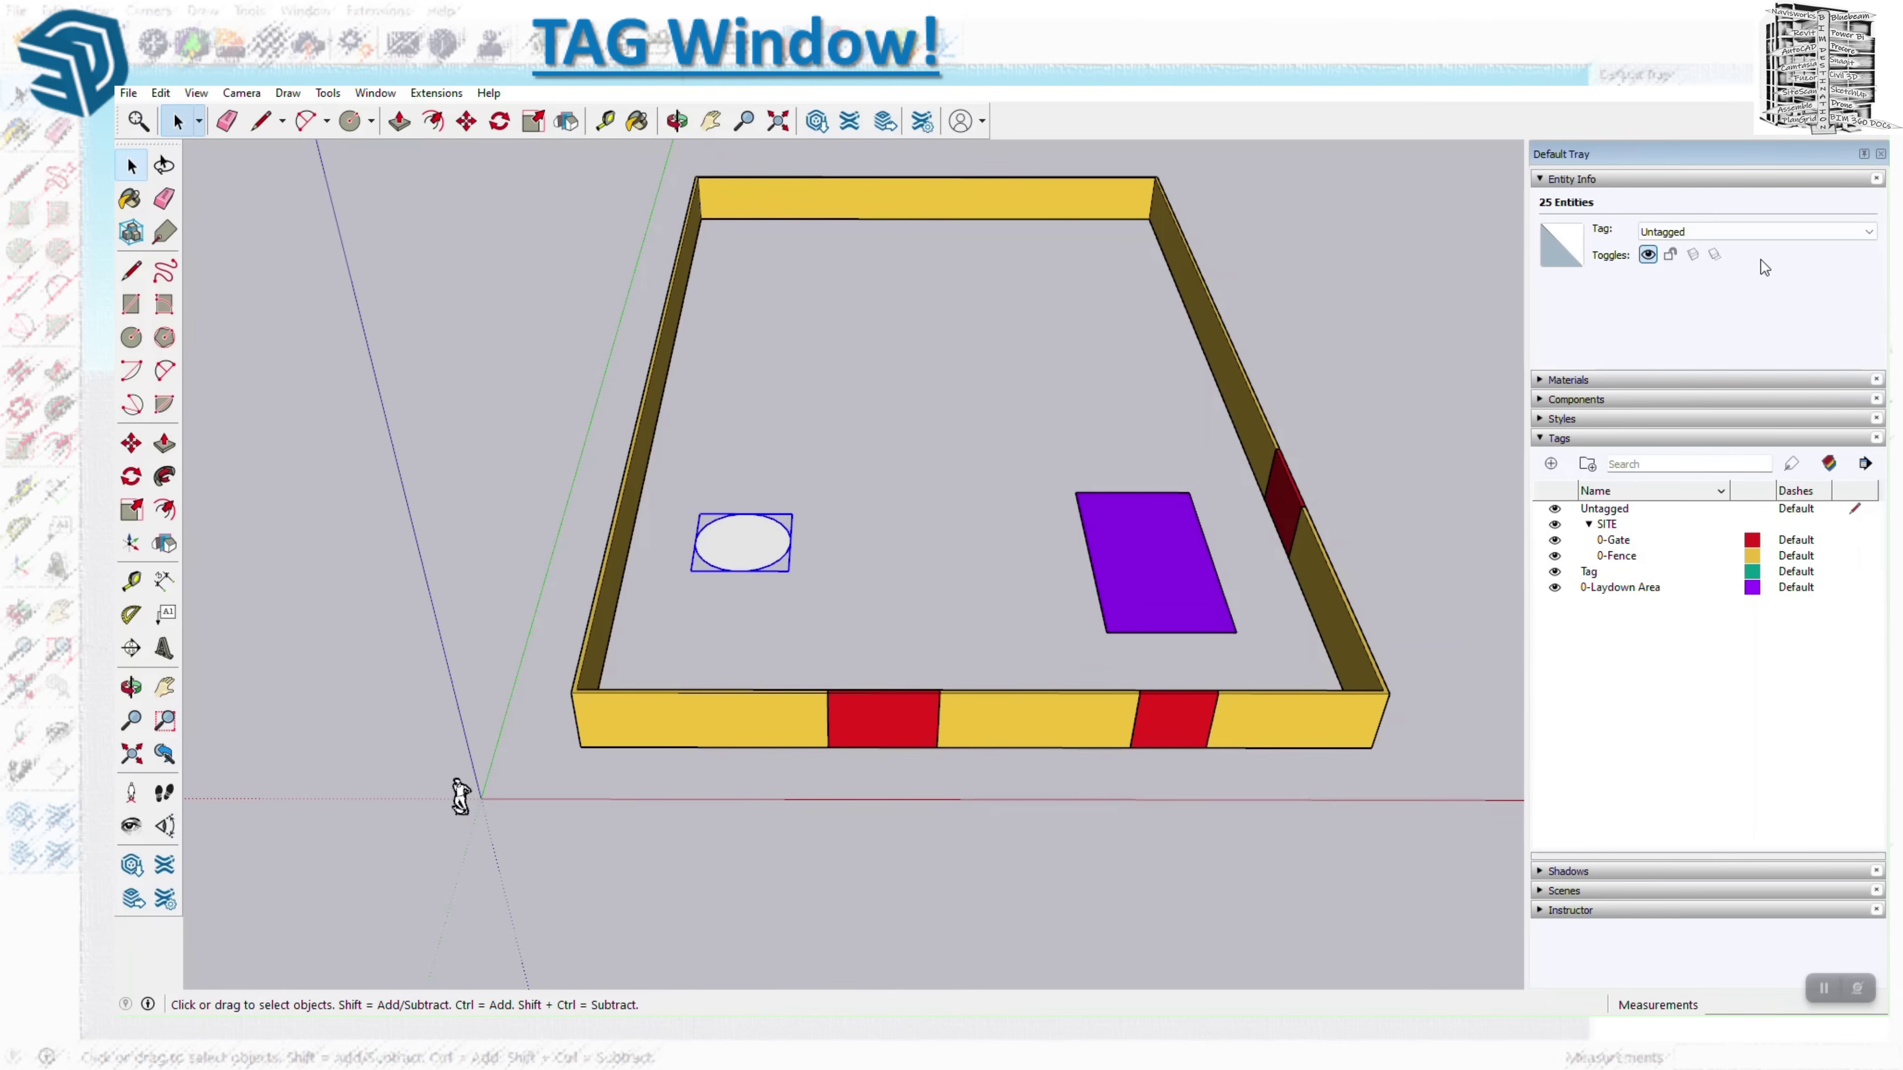
left_click(1782, 234)
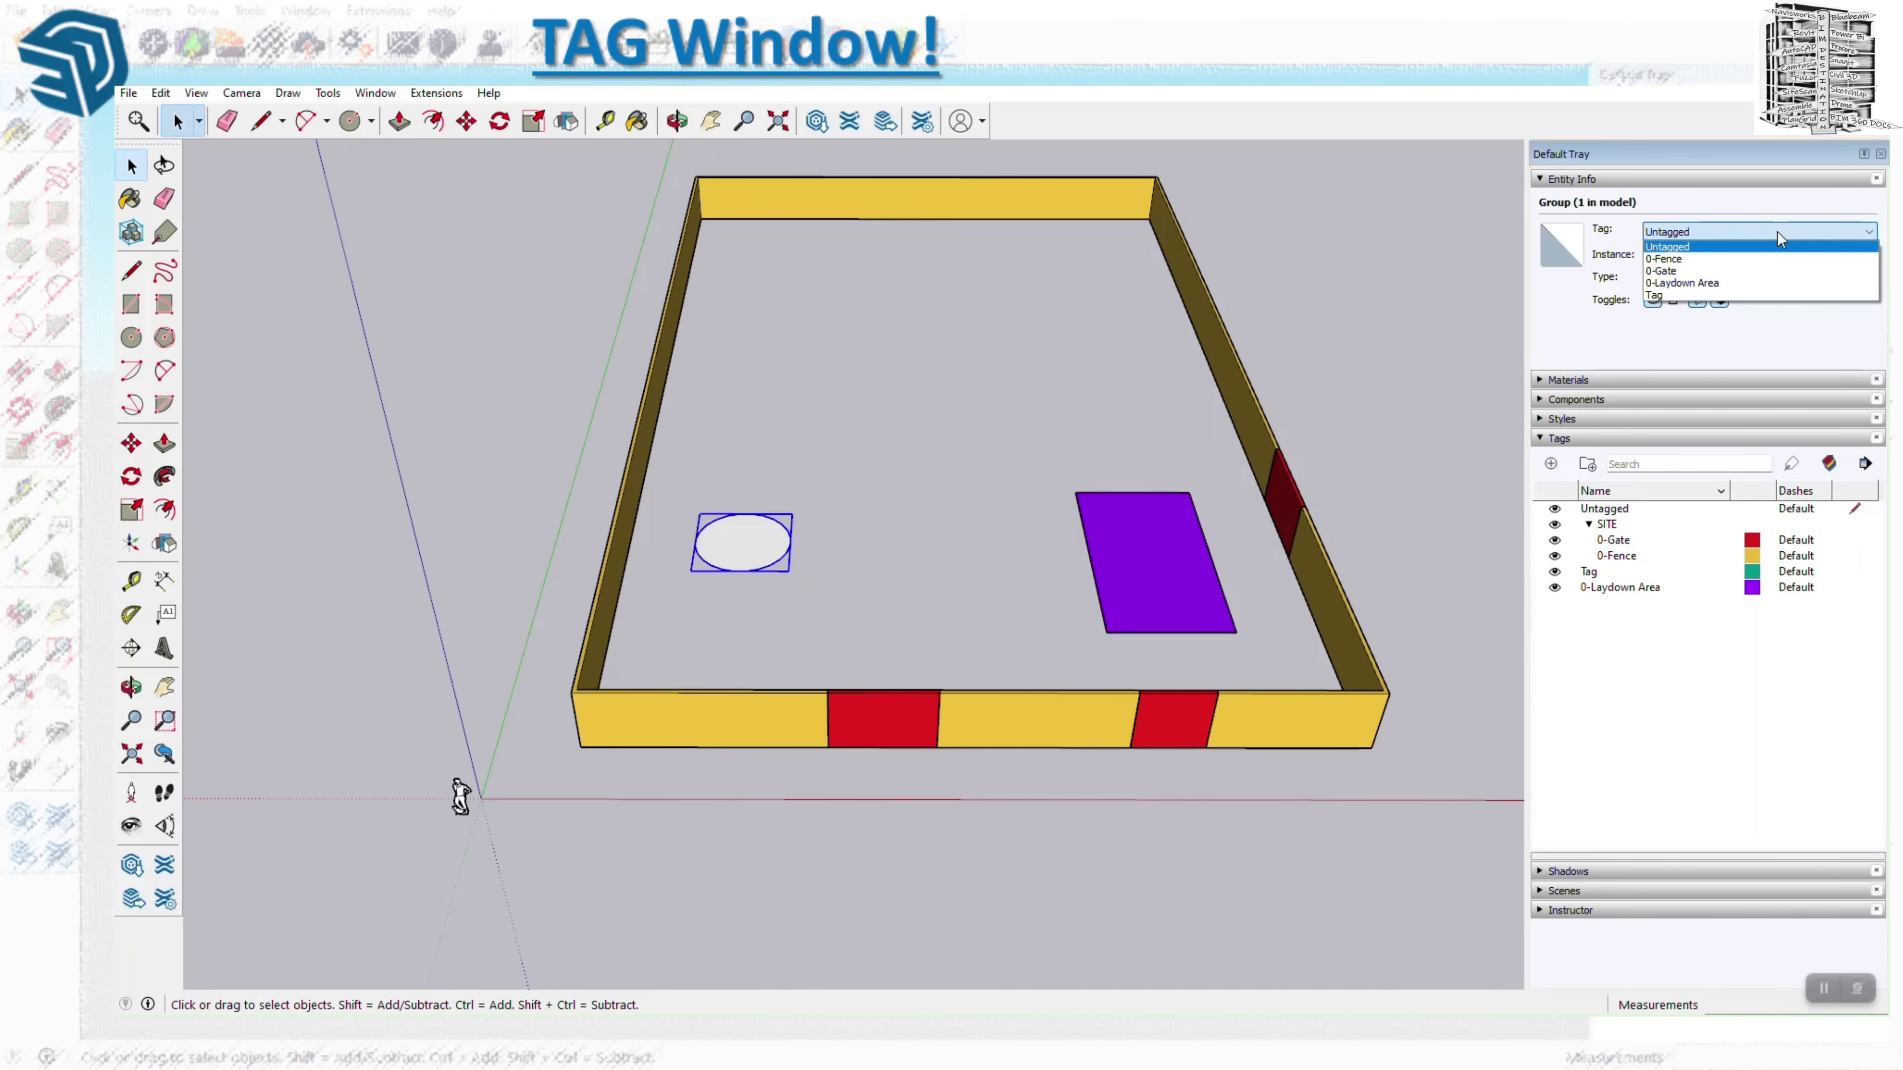
left_click(1715, 282)
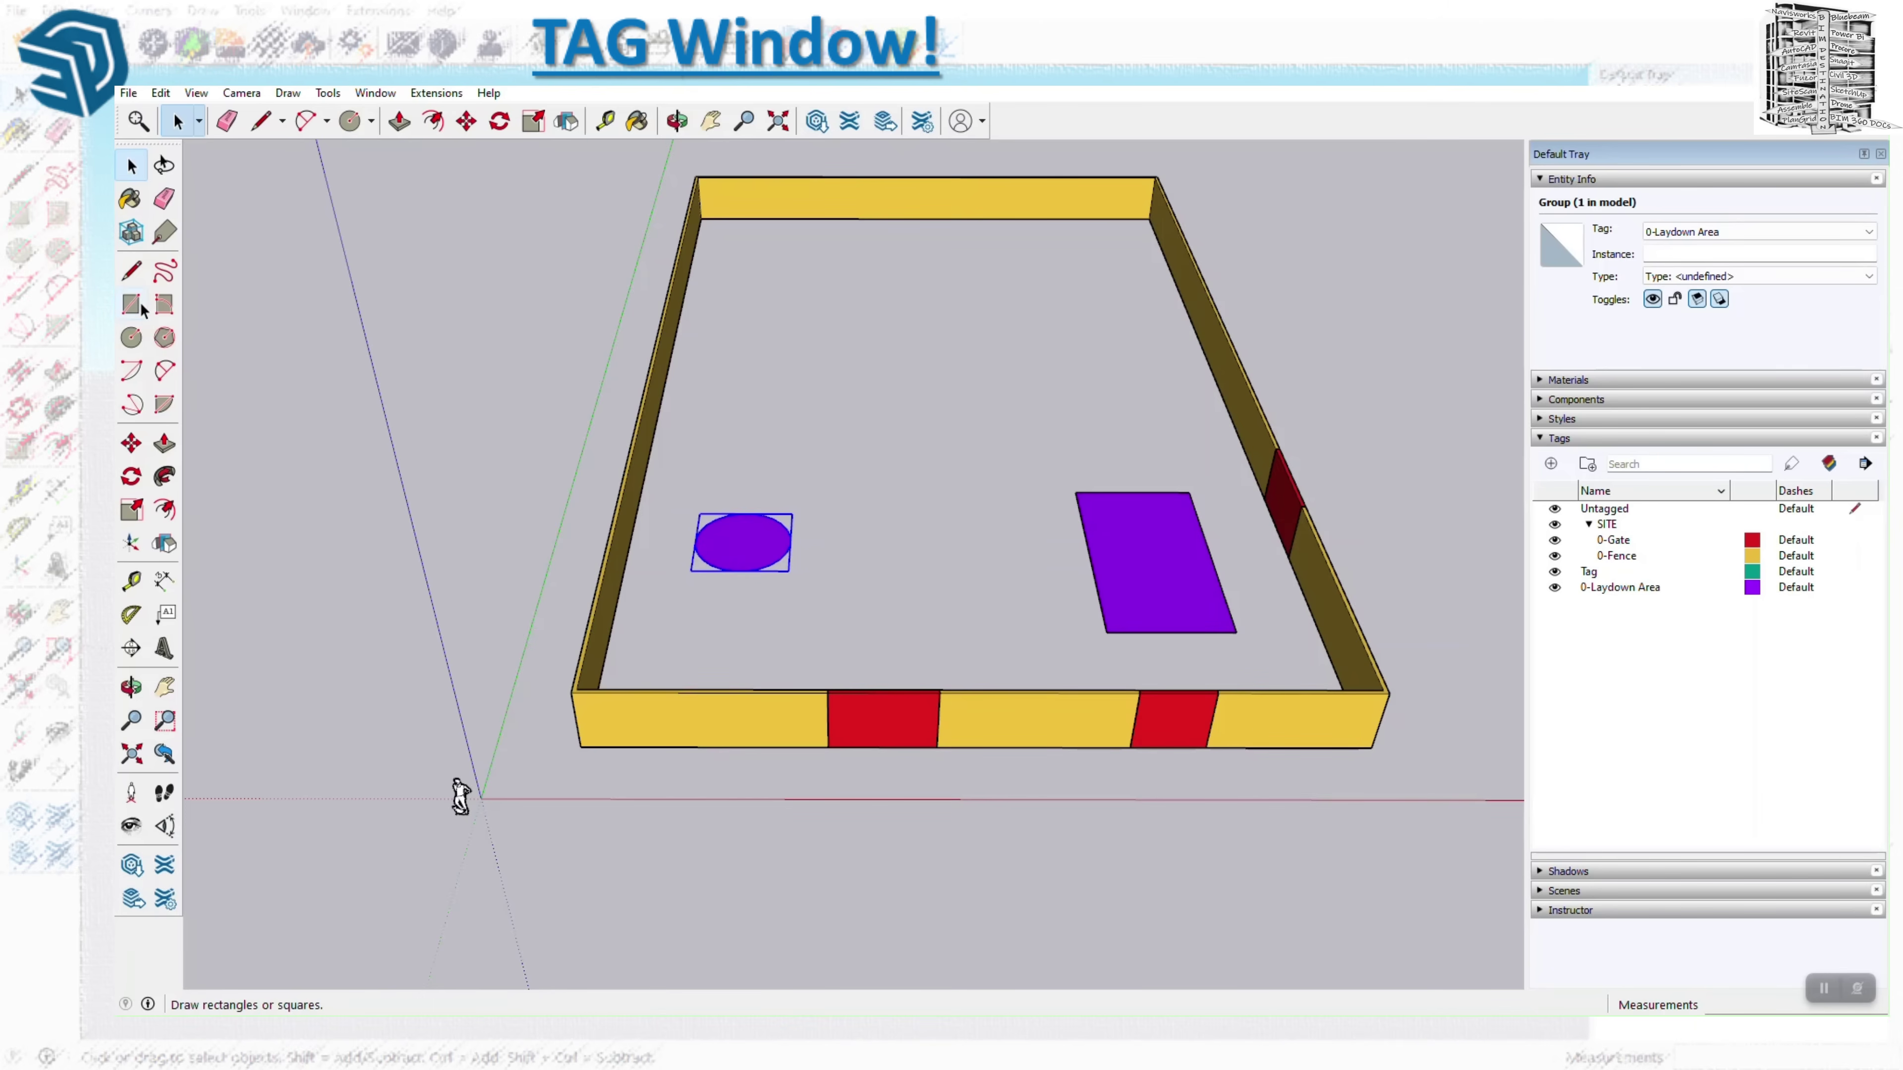
Expand all tag folders, and collapse them all again.
left_click(1864, 464)
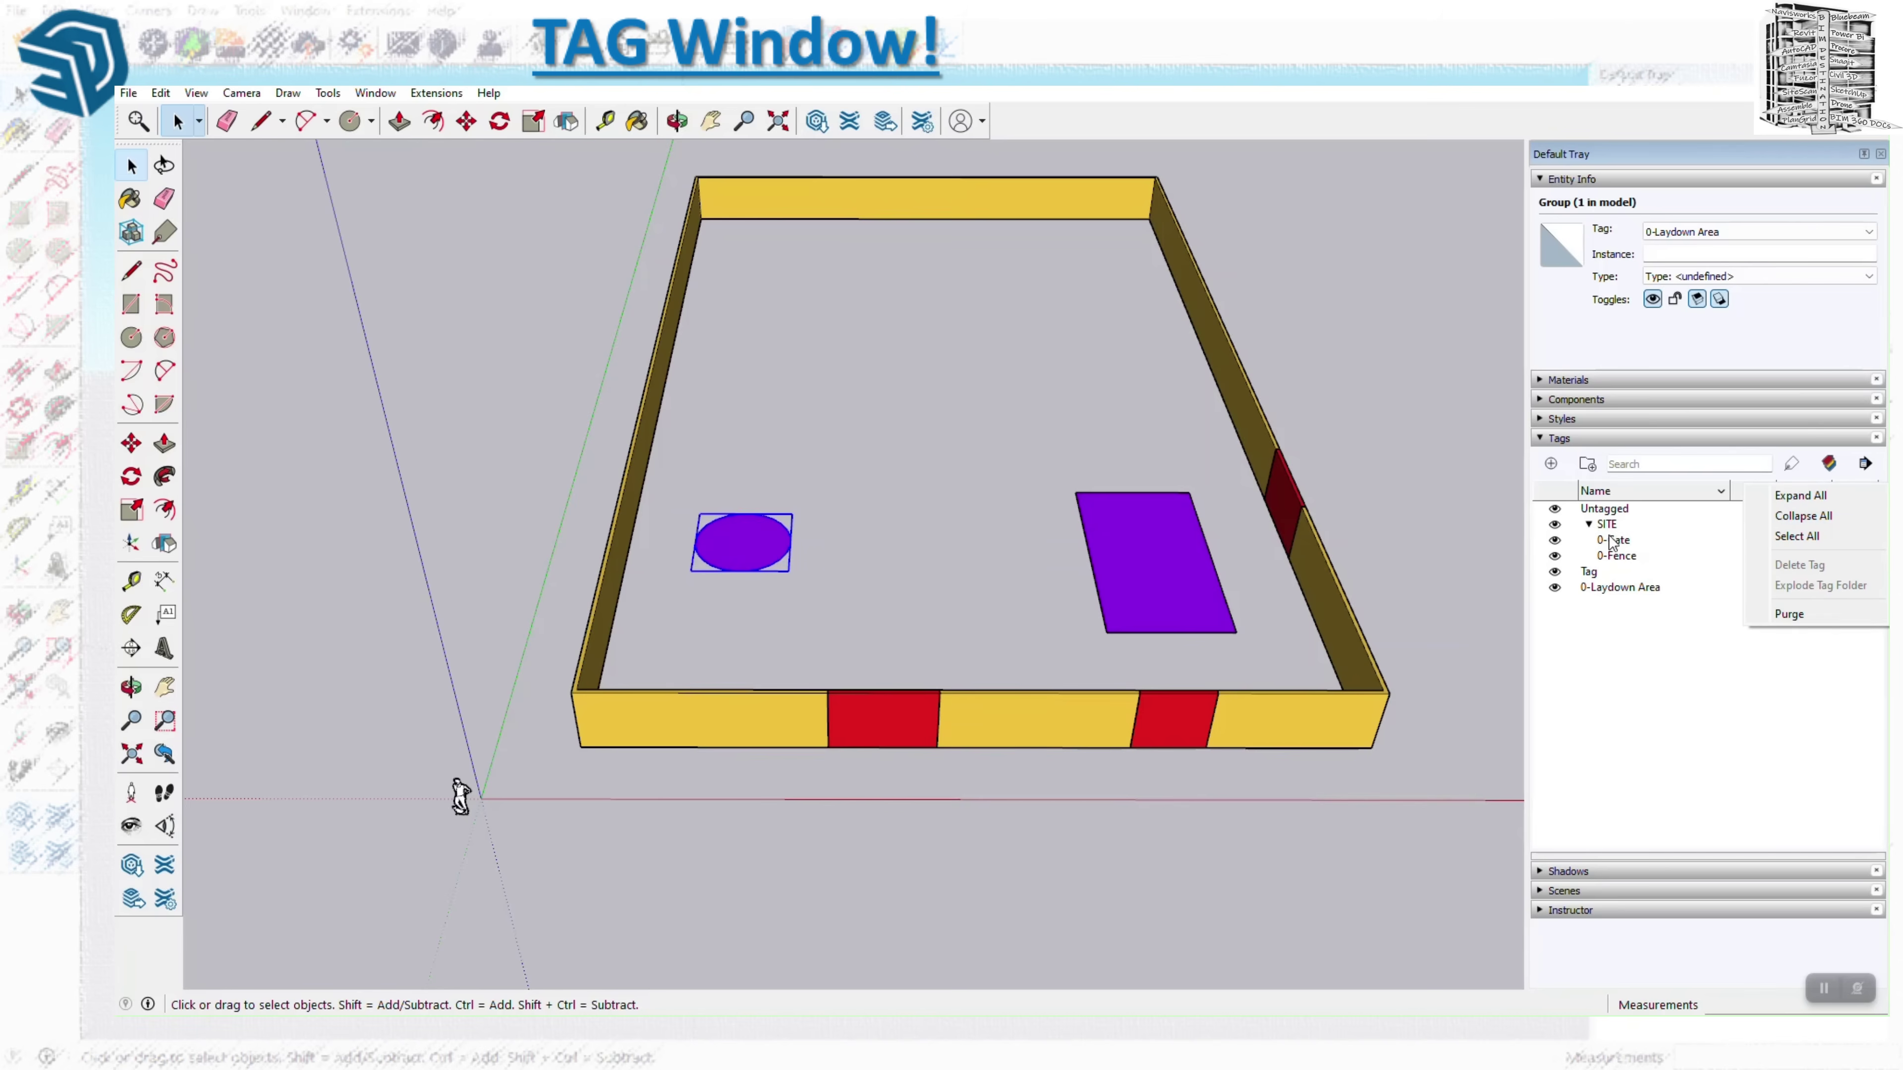
left_click(1797, 497)
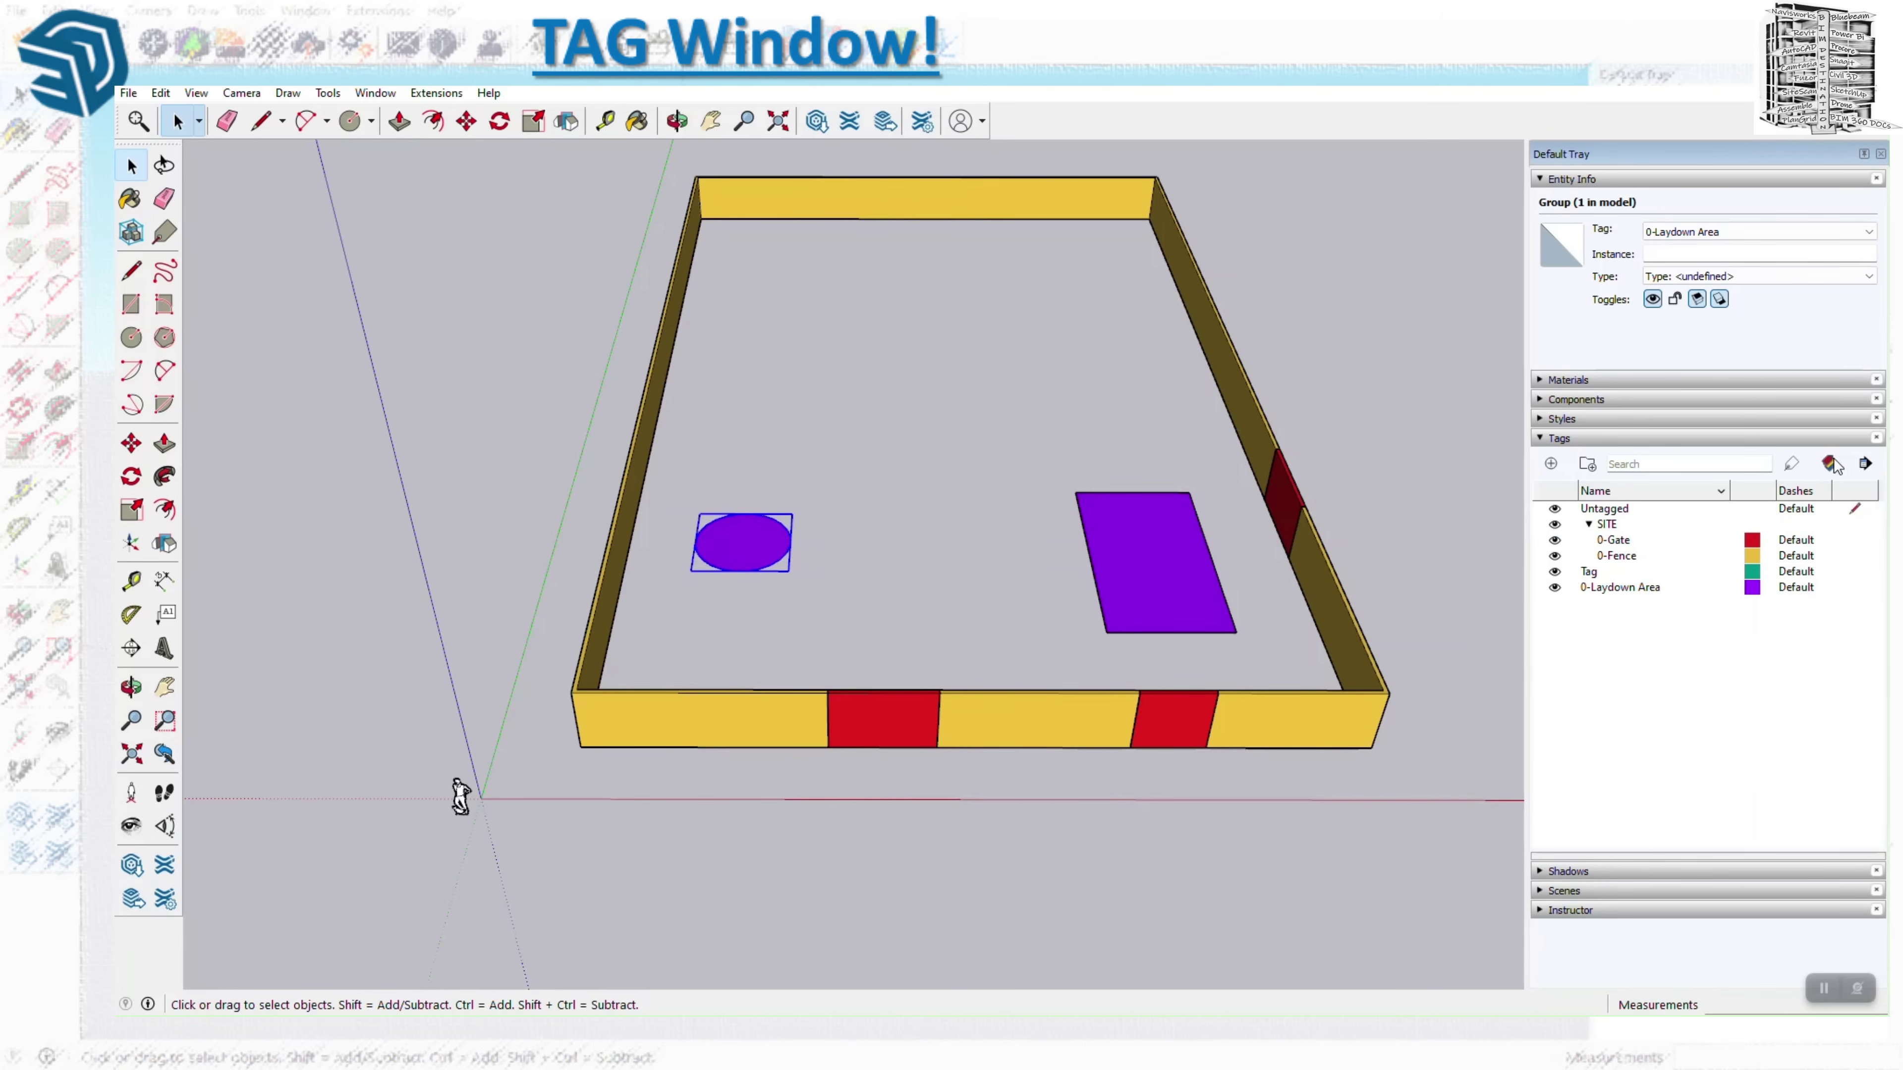
left_click(1865, 463)
left_click(1827, 525)
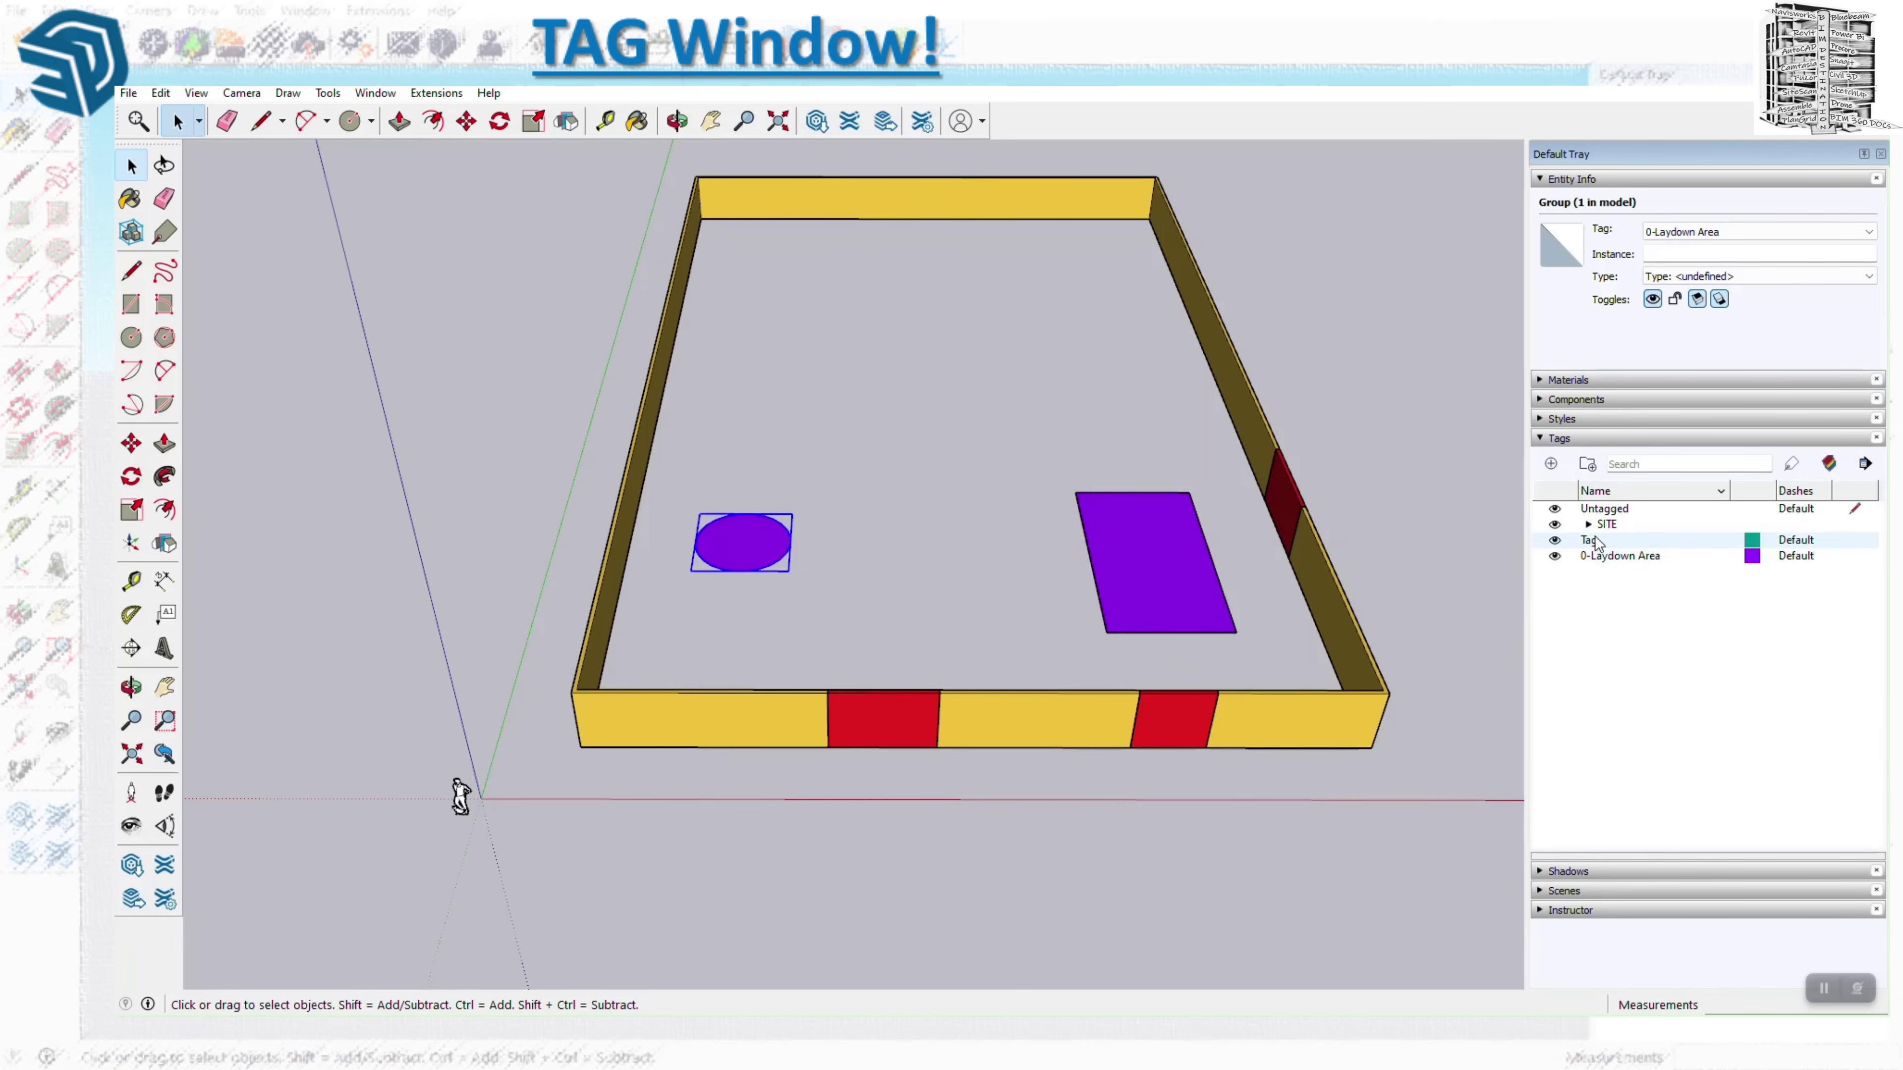
Expand the SITE tag folder and purge the unused tags from the model.
left_click(1865, 463)
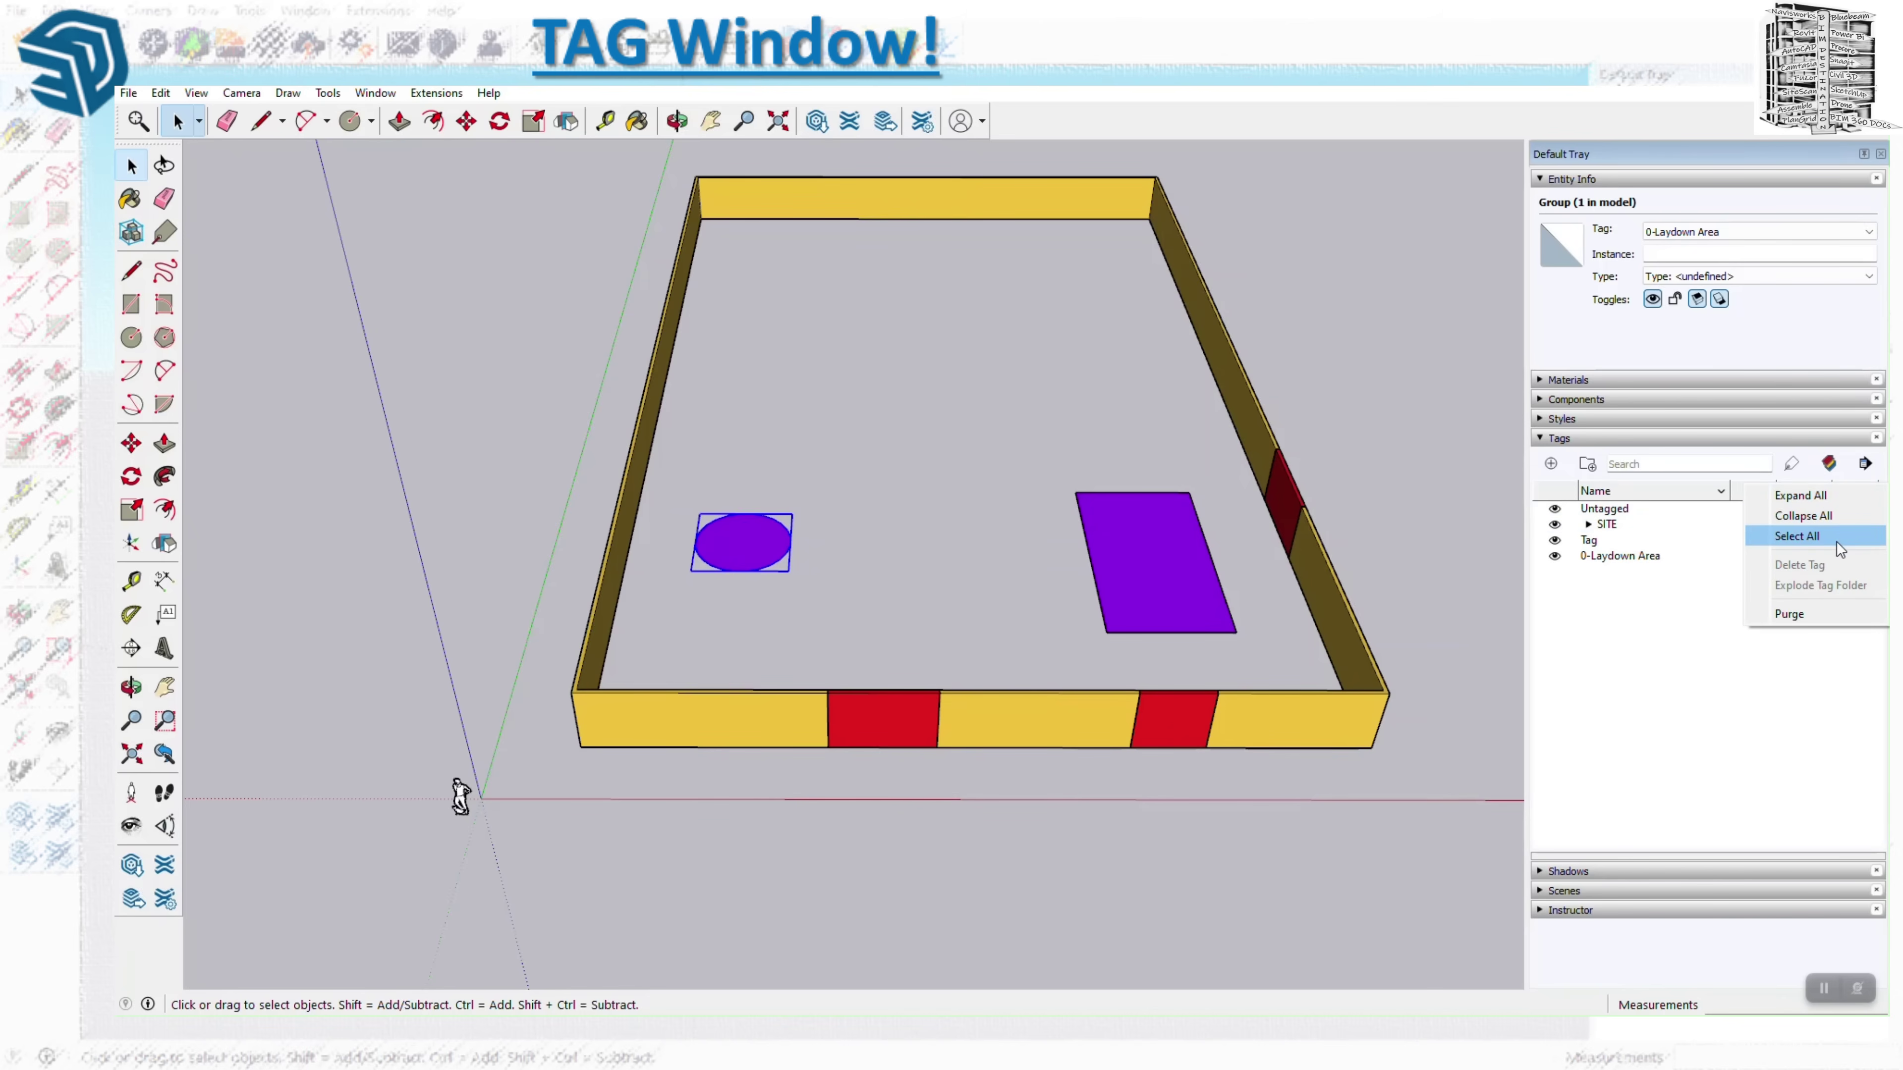
left_click(1813, 617)
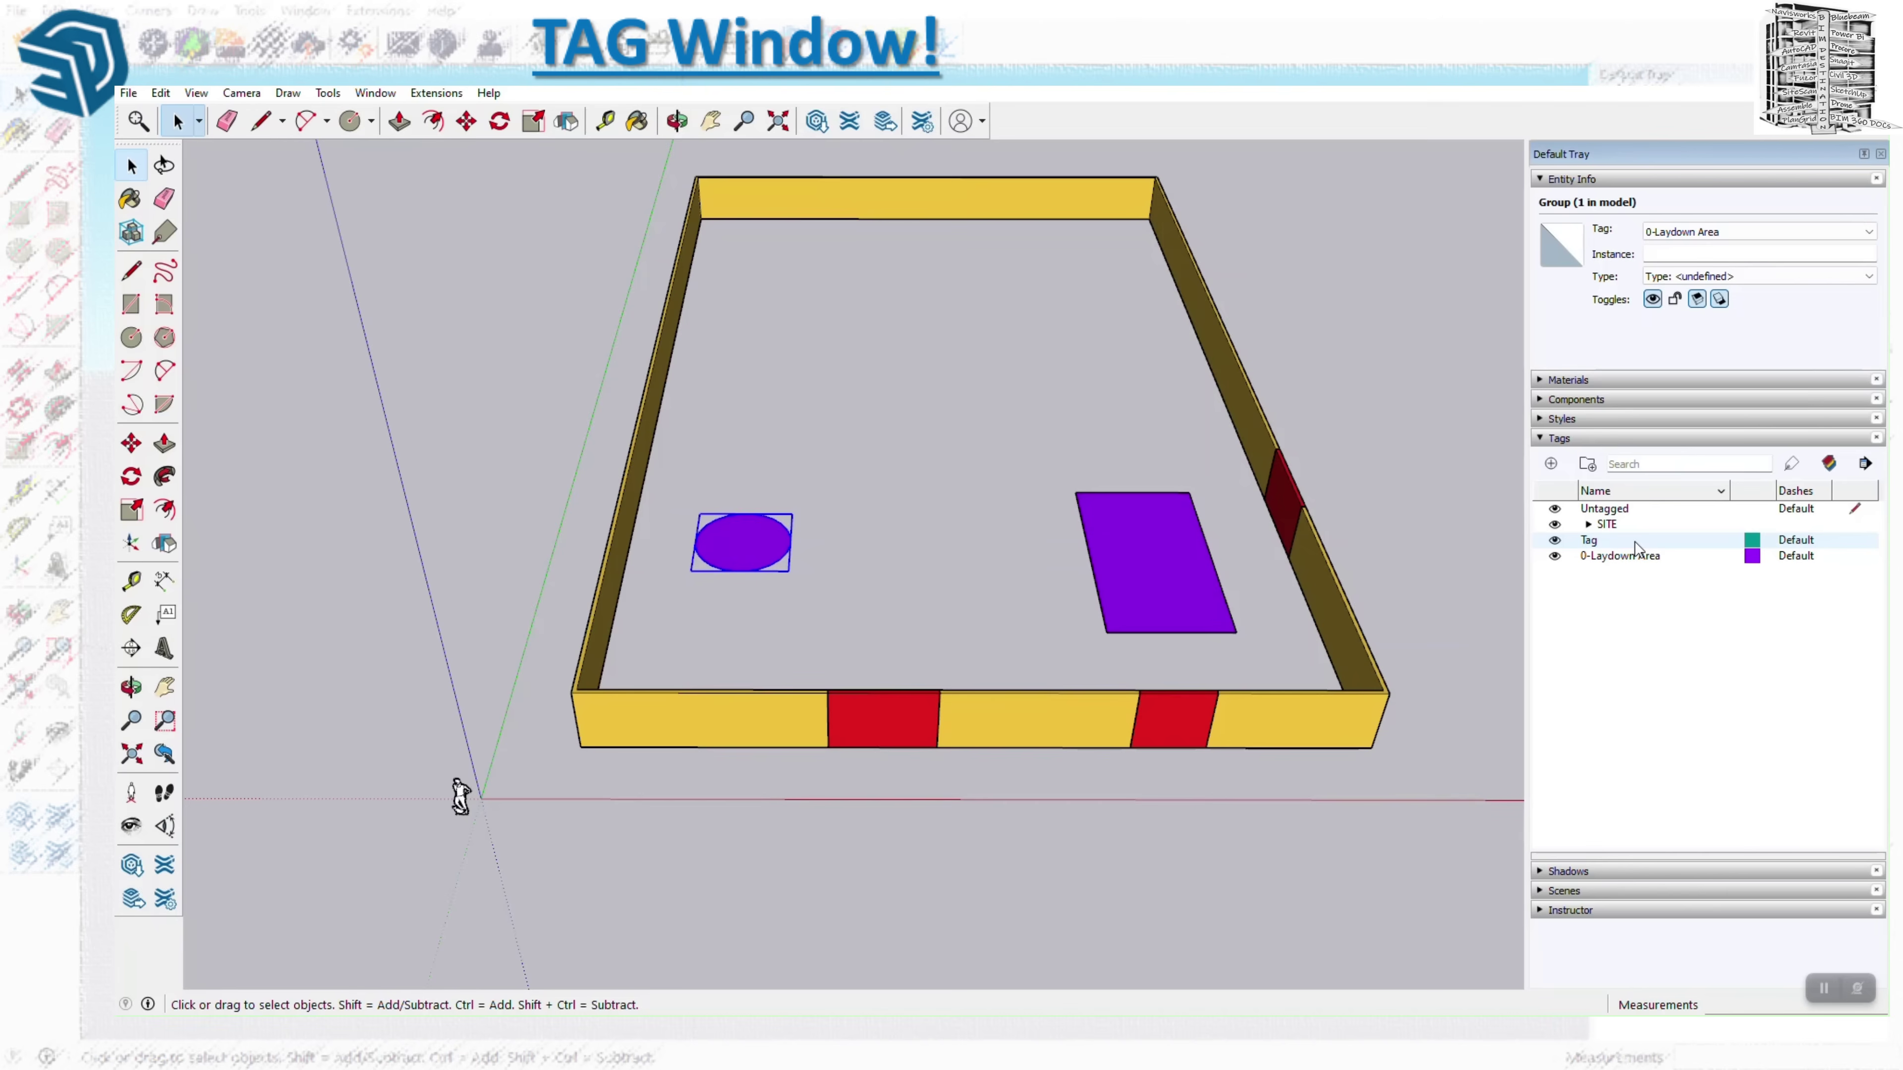
left_click(1871, 464)
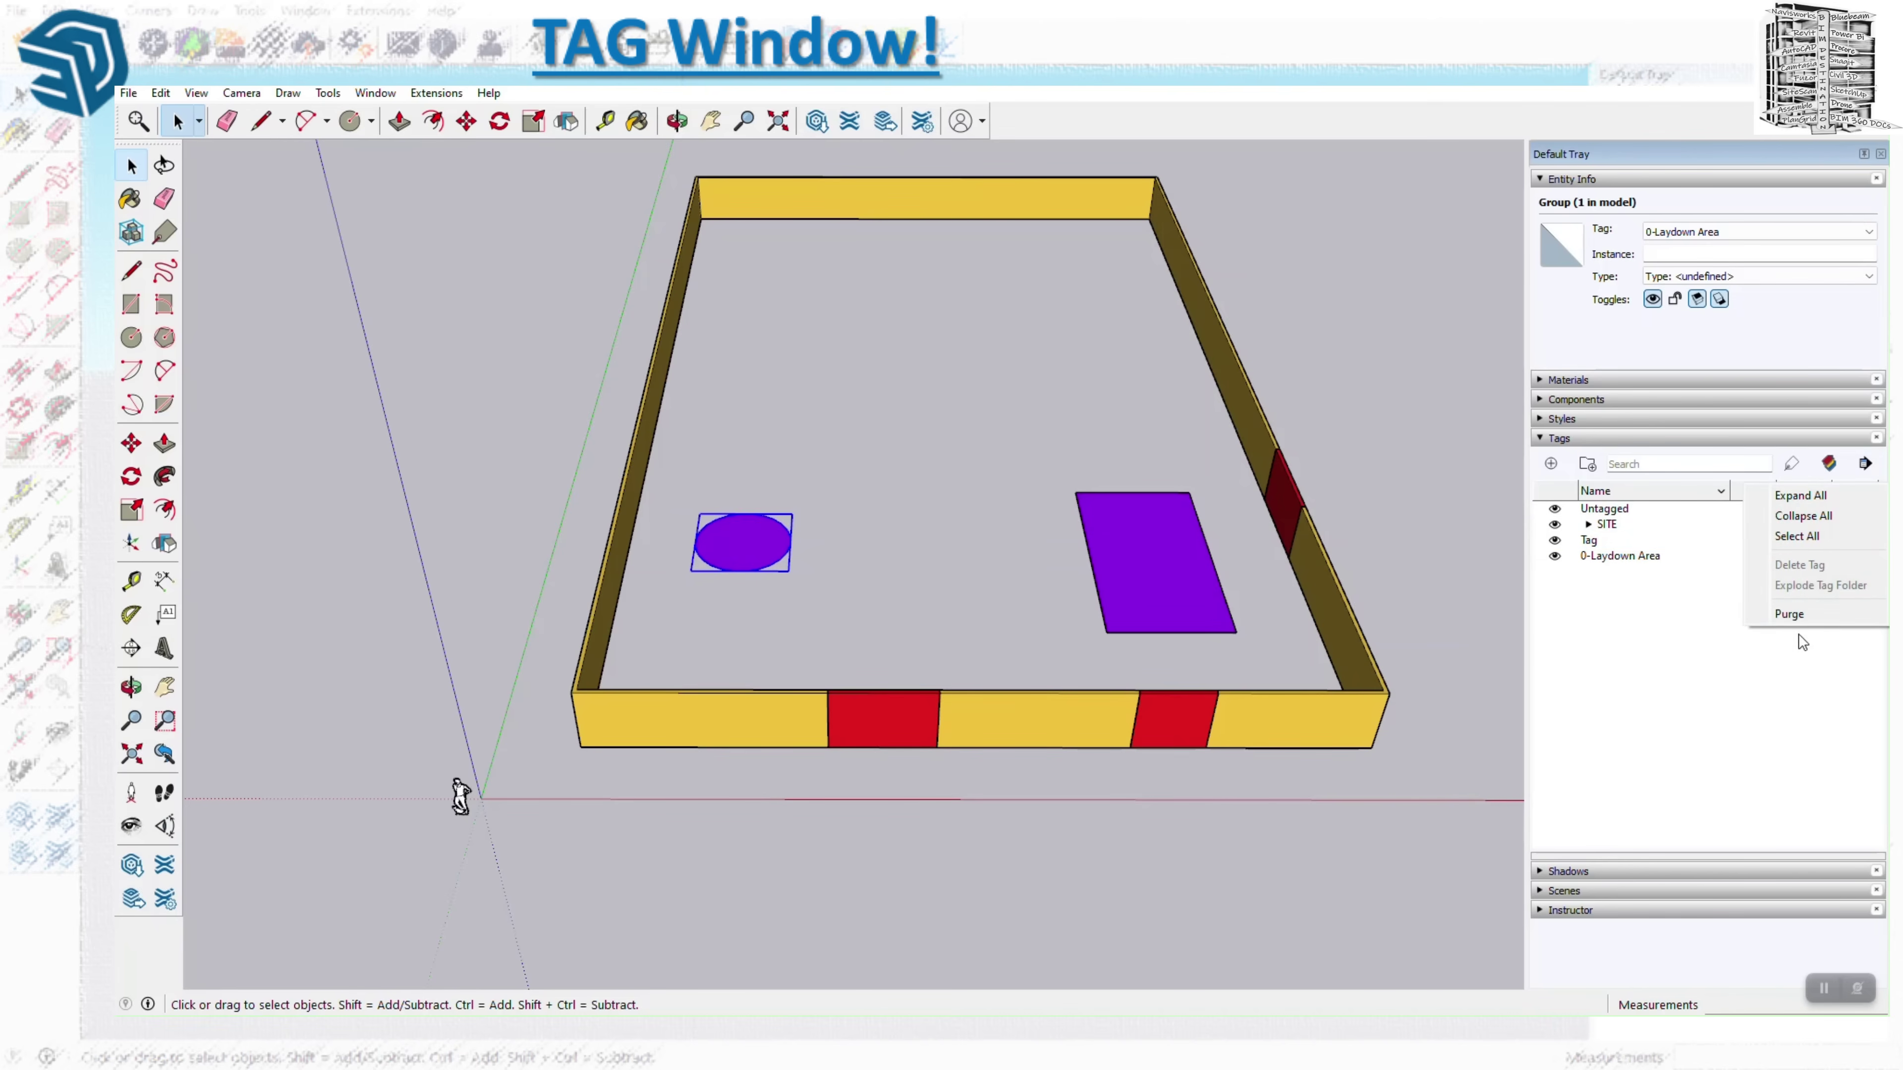
left_click(1797, 616)
left_click(1610, 523)
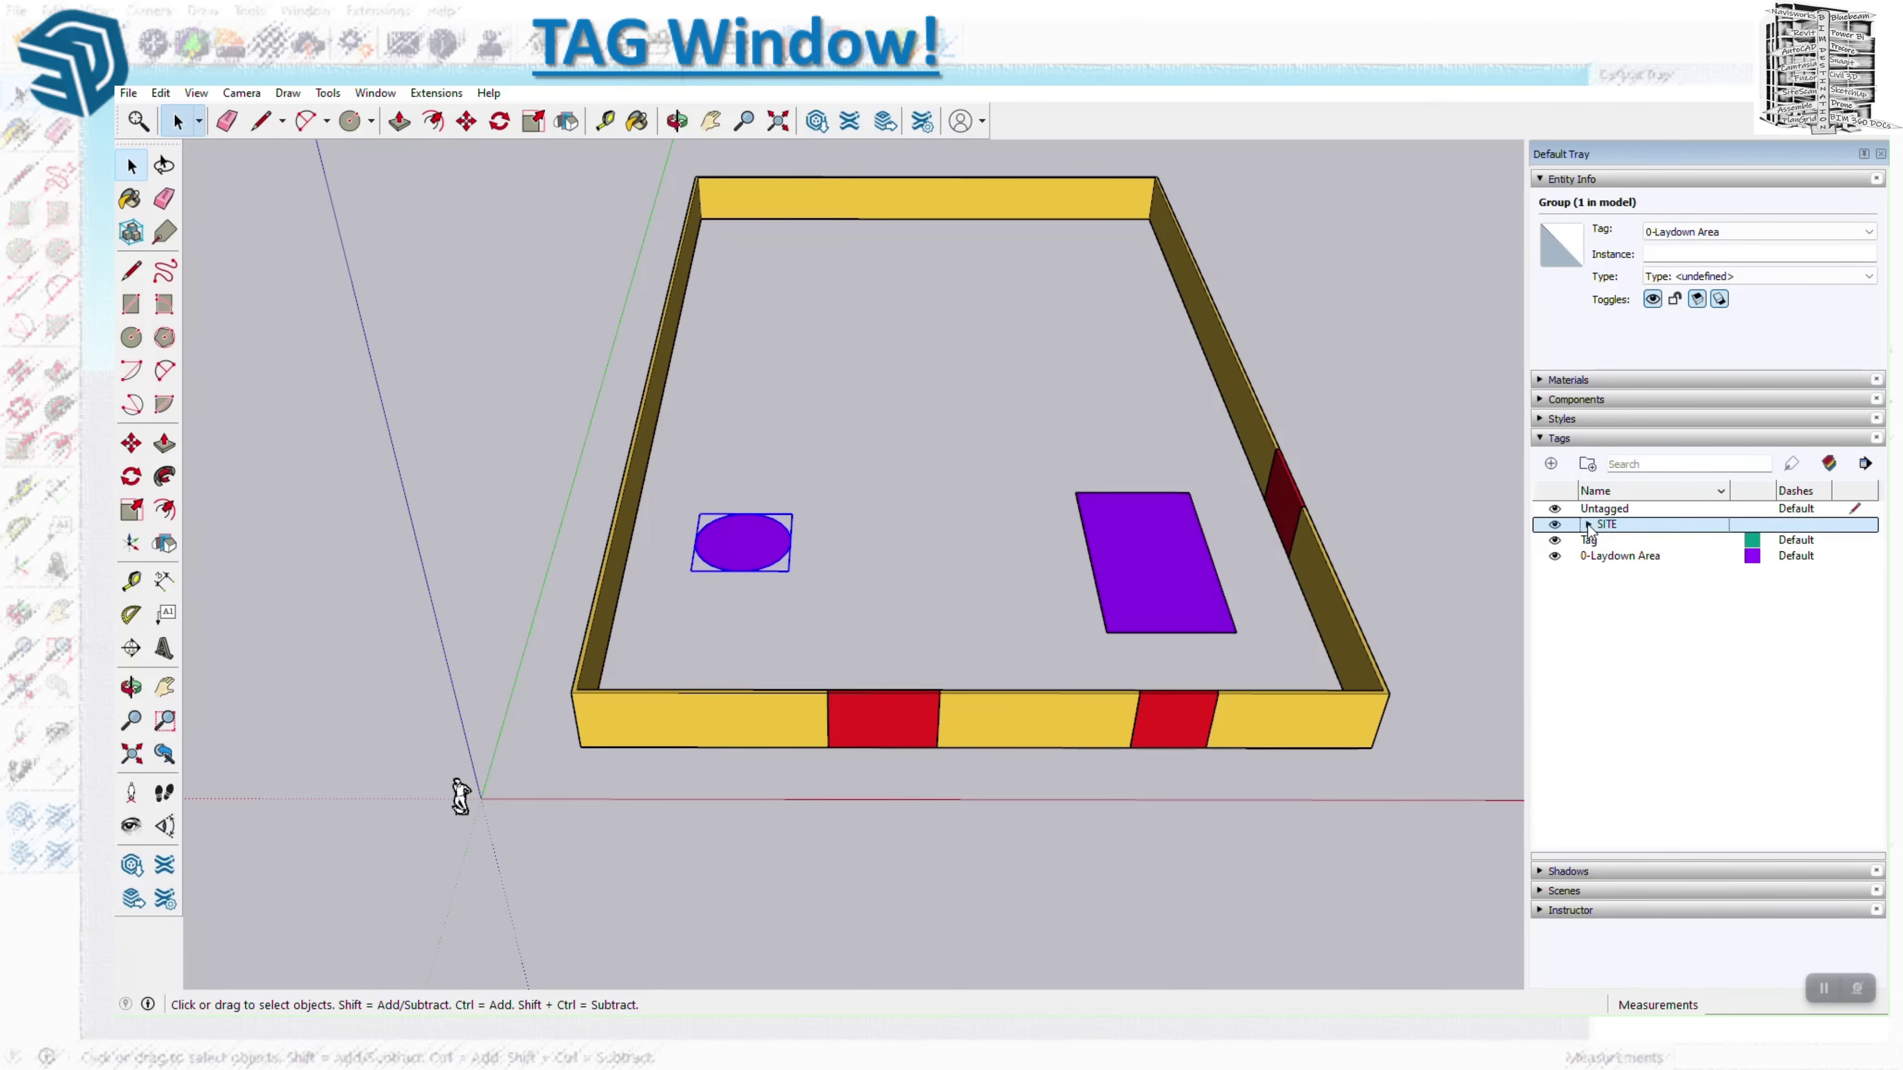
key("Right")
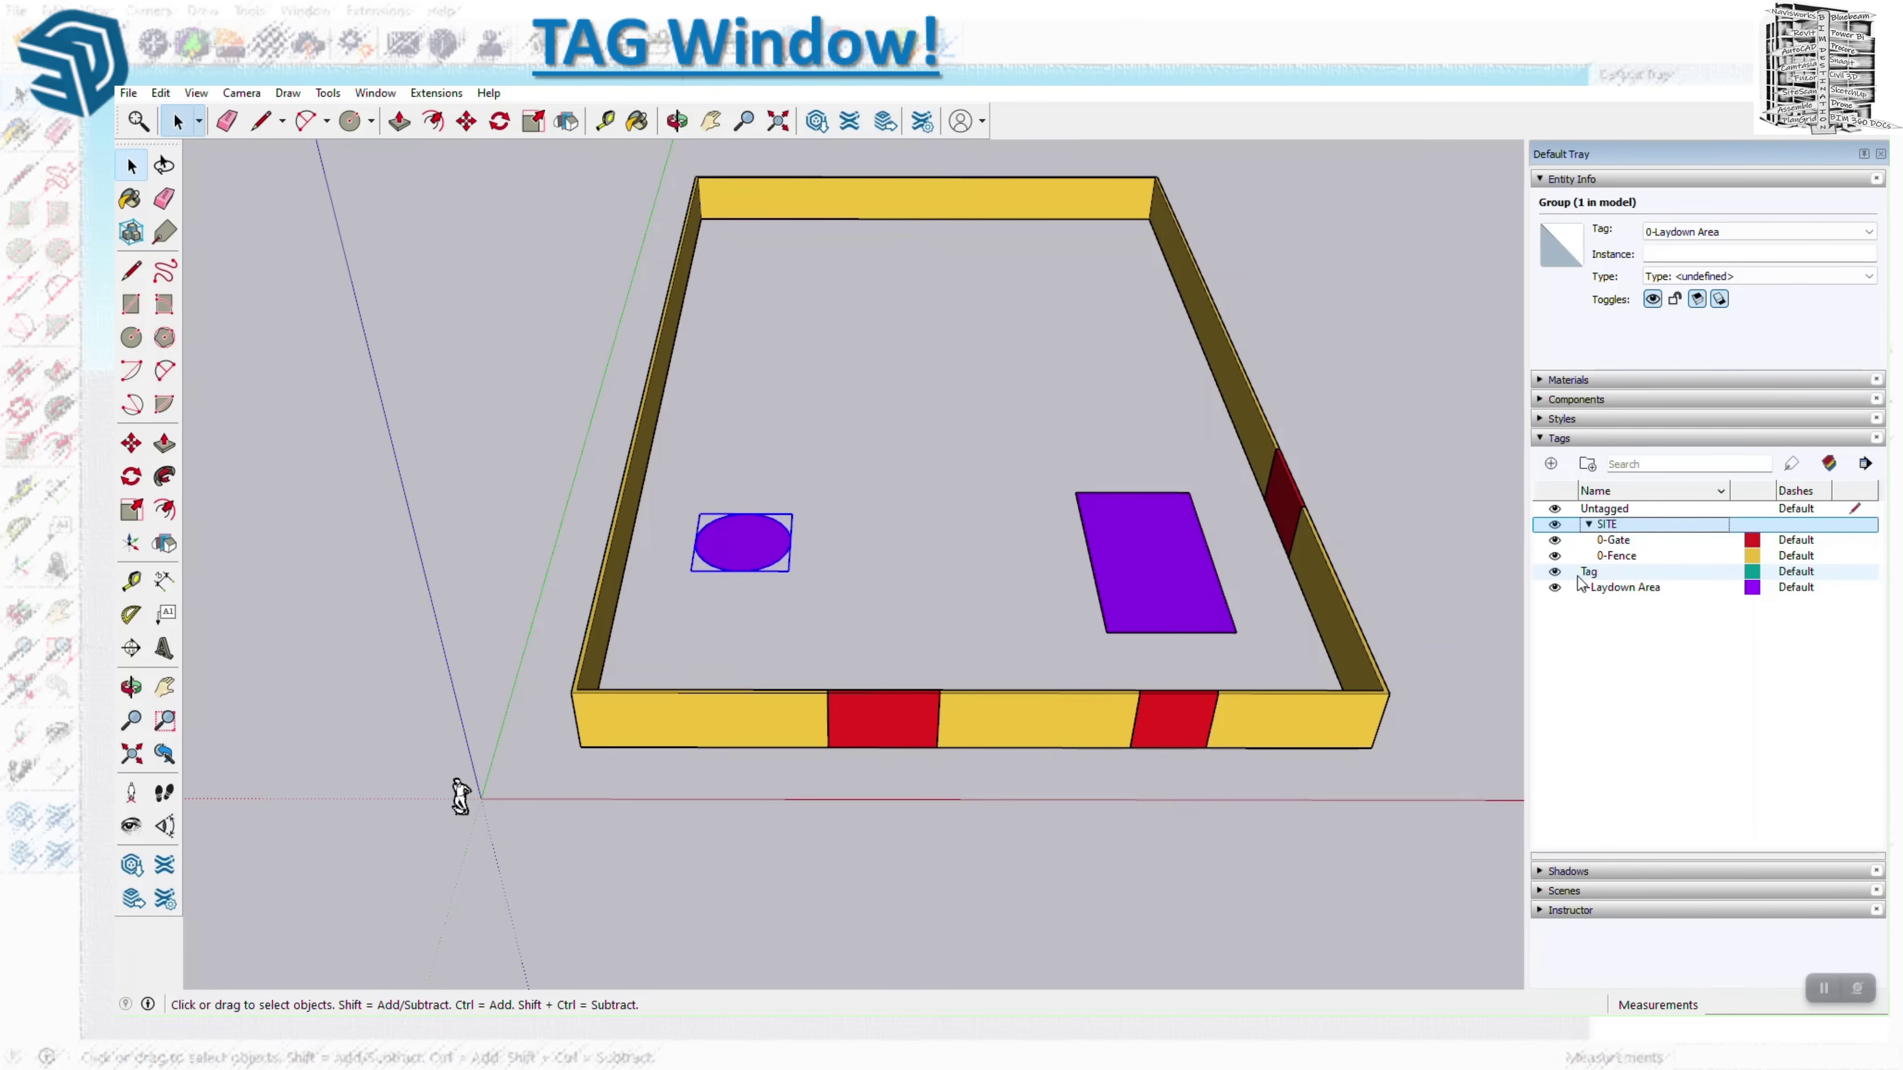
left_click(1865, 464)
left_click(1828, 614)
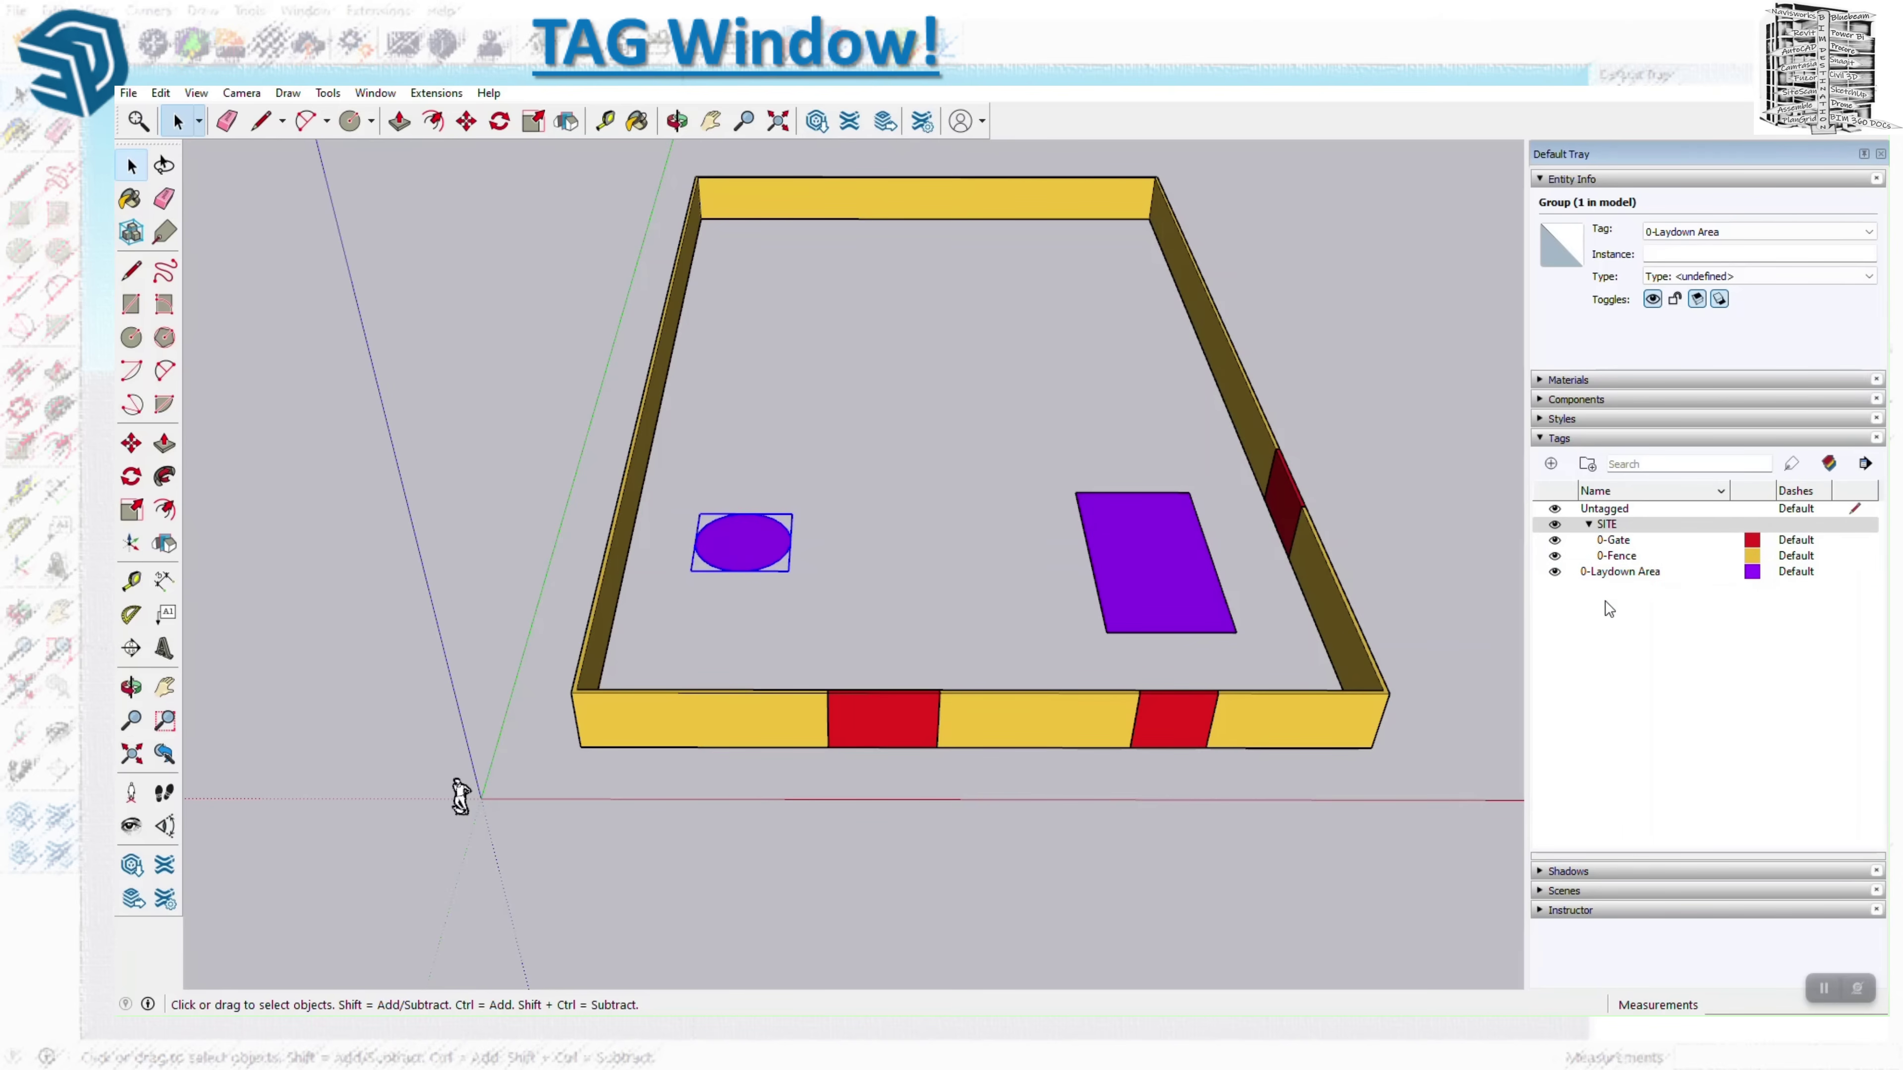
Try deleting the 0-Fence tag together with its entities, and undo that deletion.
left_click(1866, 464)
left_click(1796, 696)
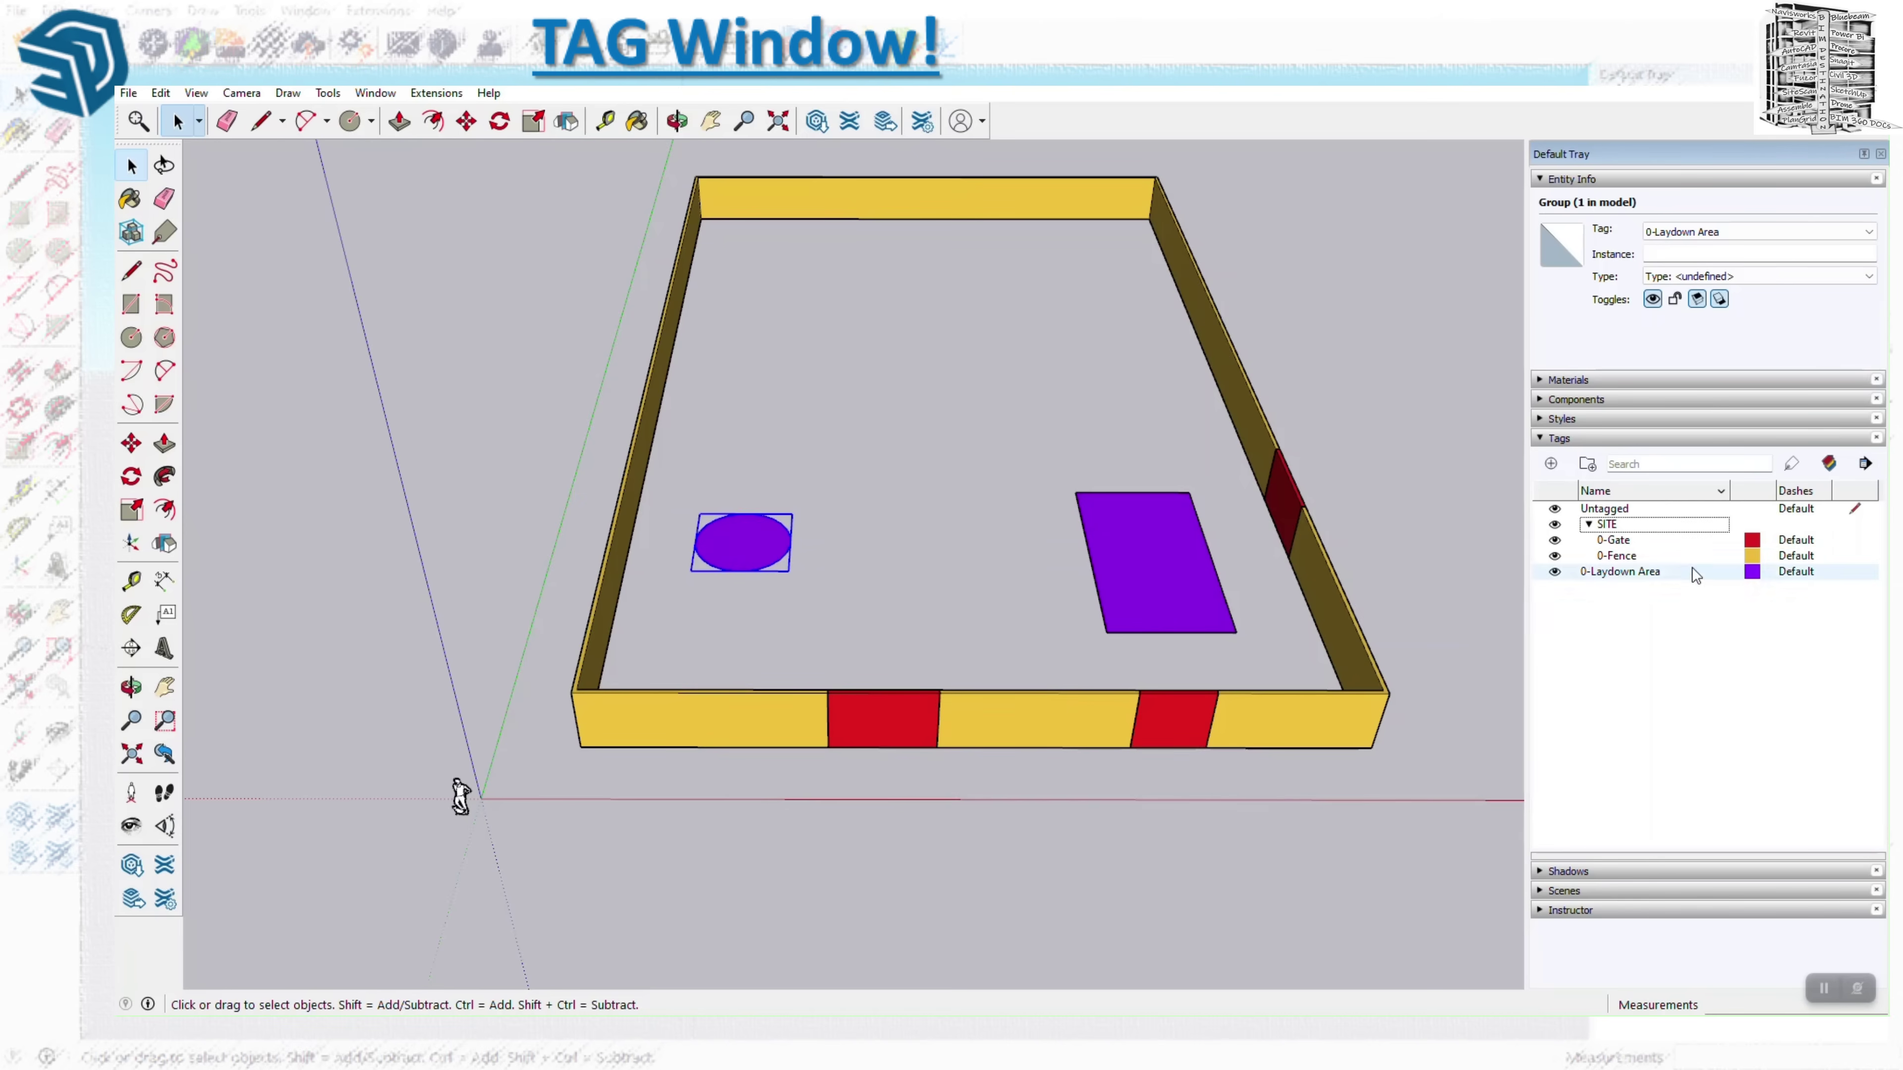
left_click(1617, 556)
right_click(1618, 563)
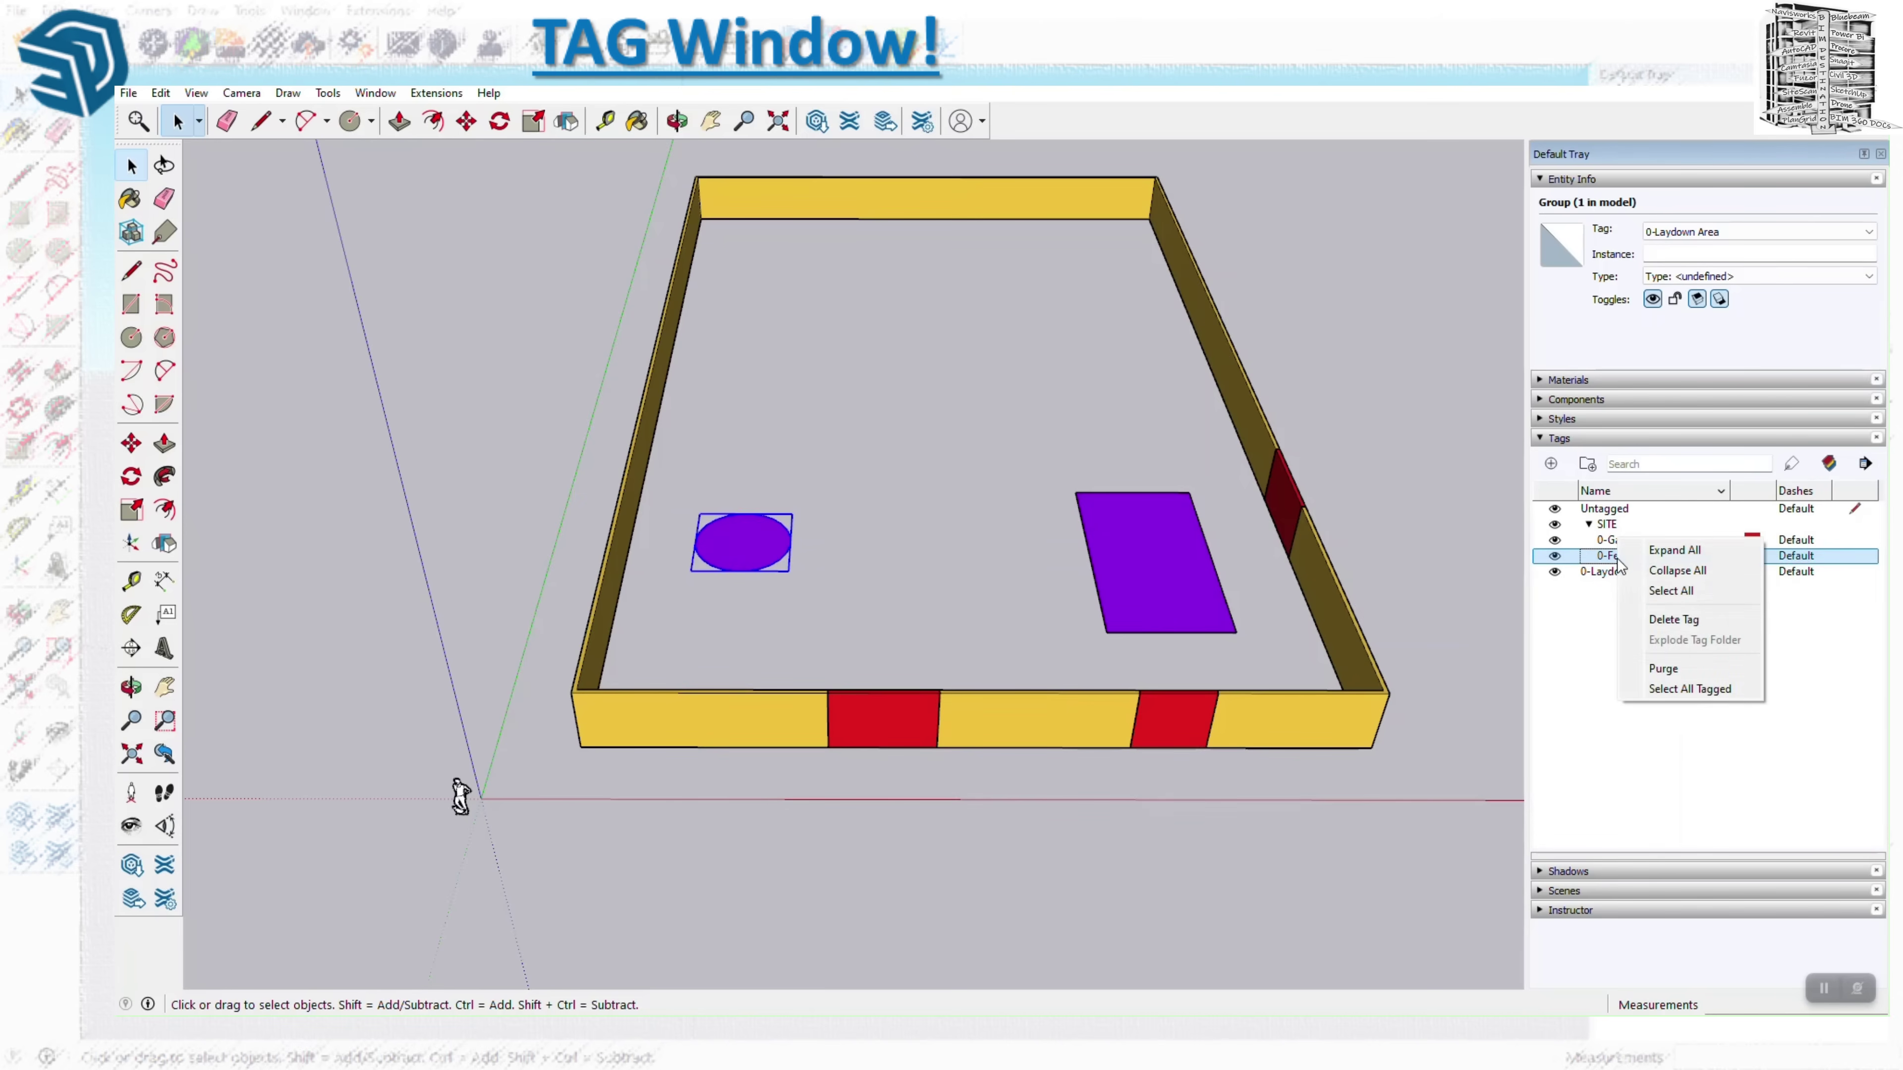
left_click(1666, 622)
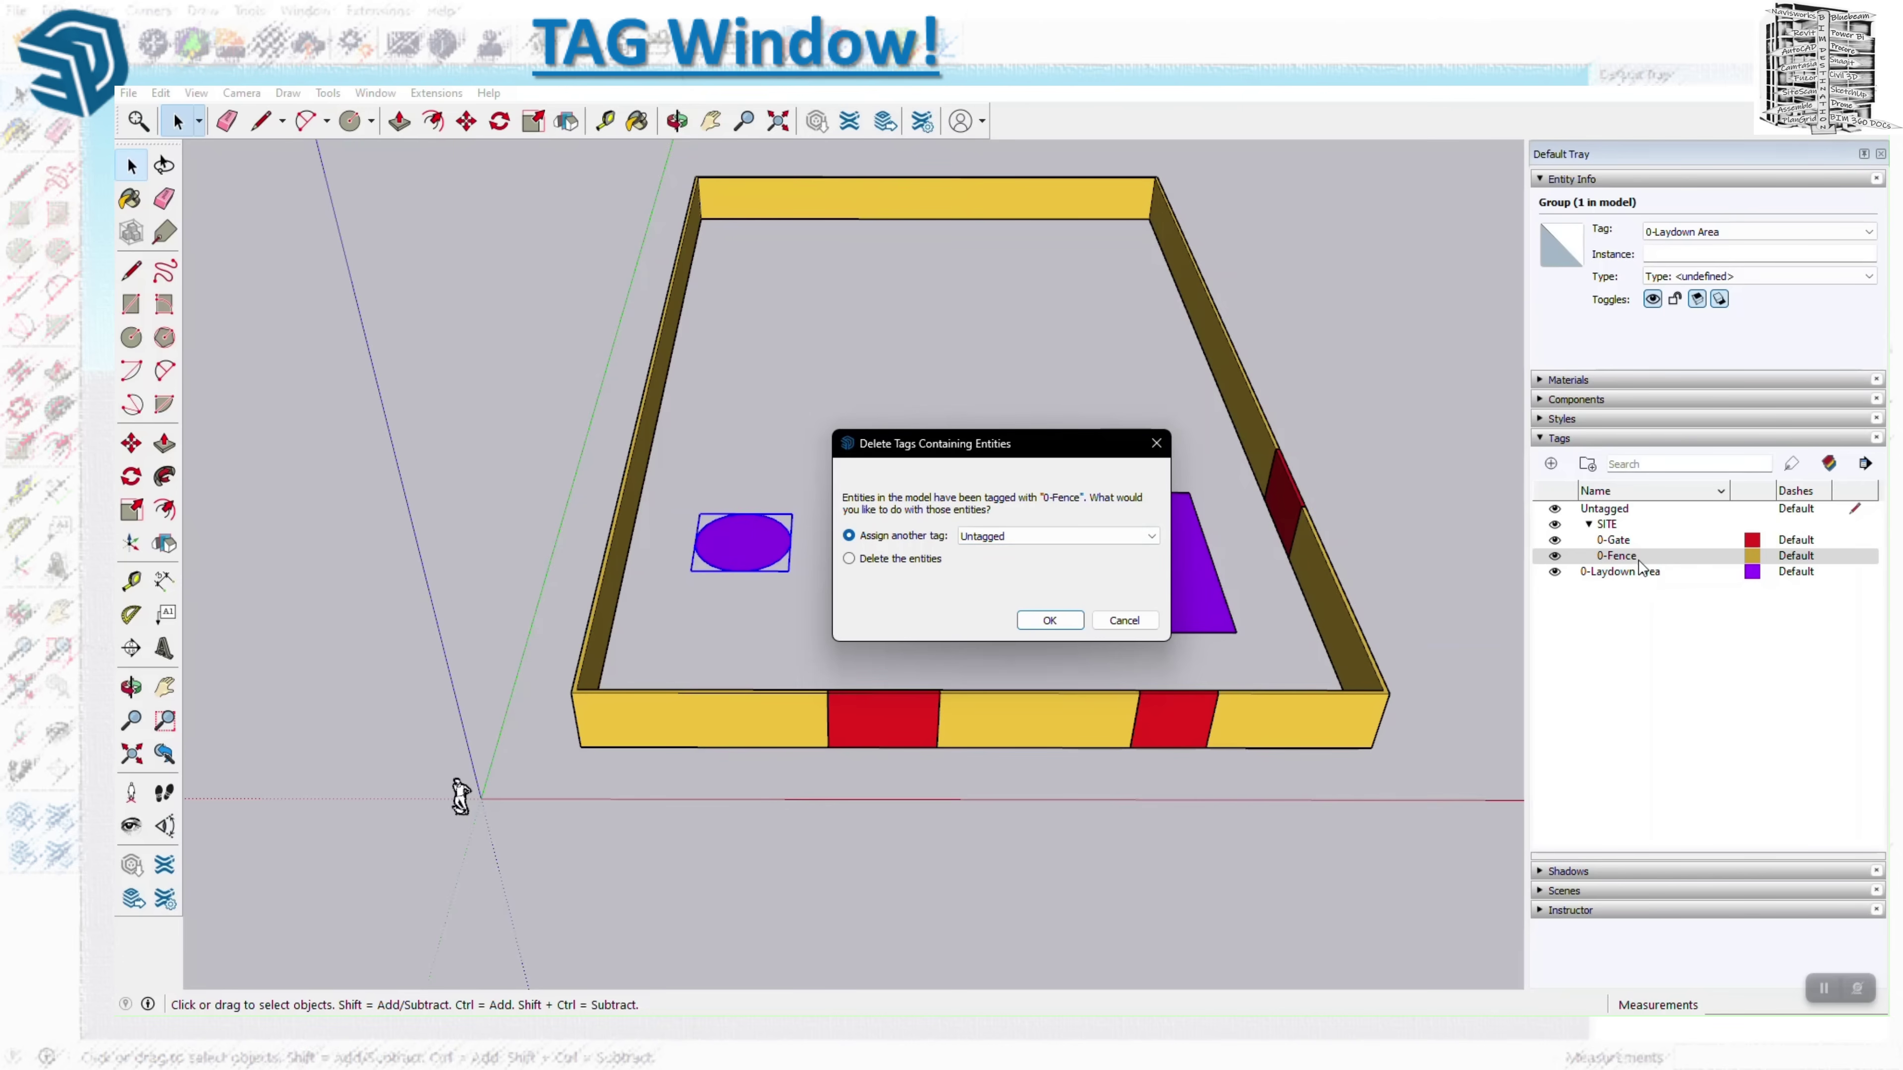
left_click(1045, 536)
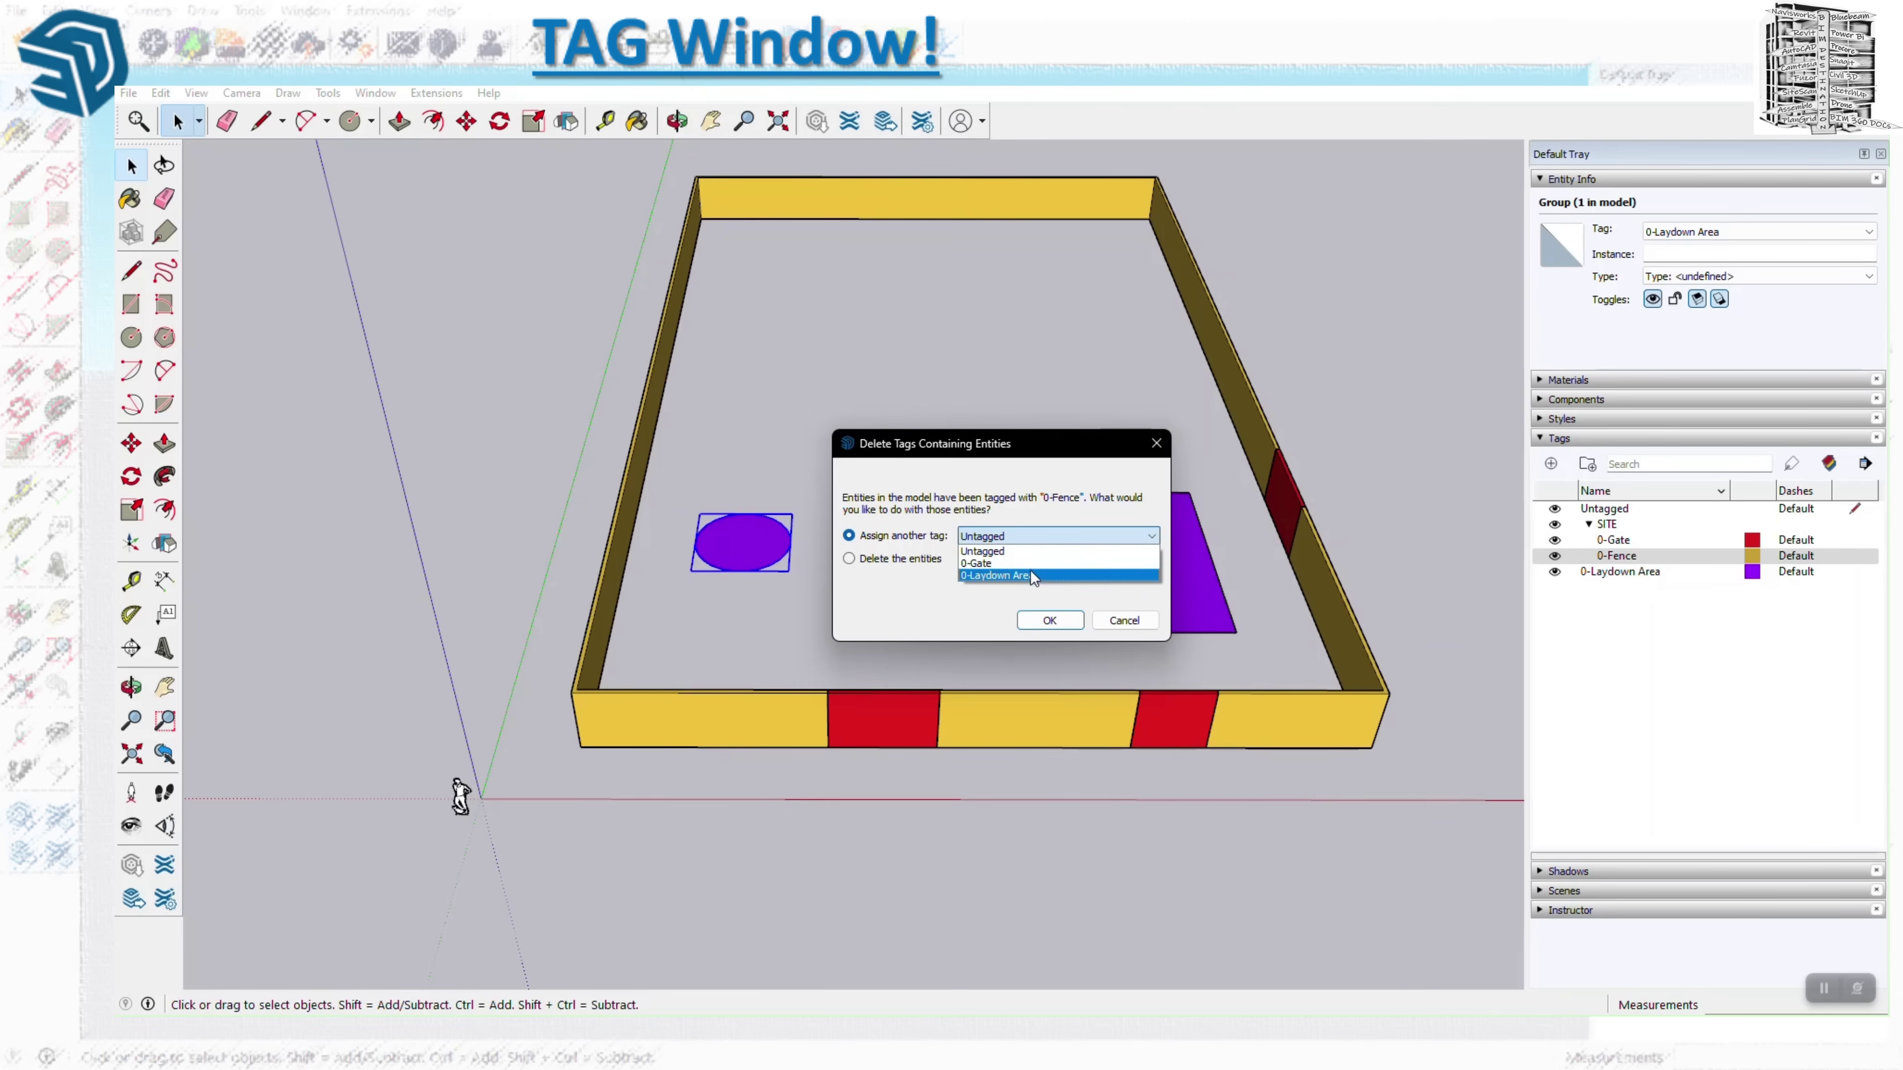
left_click(946, 583)
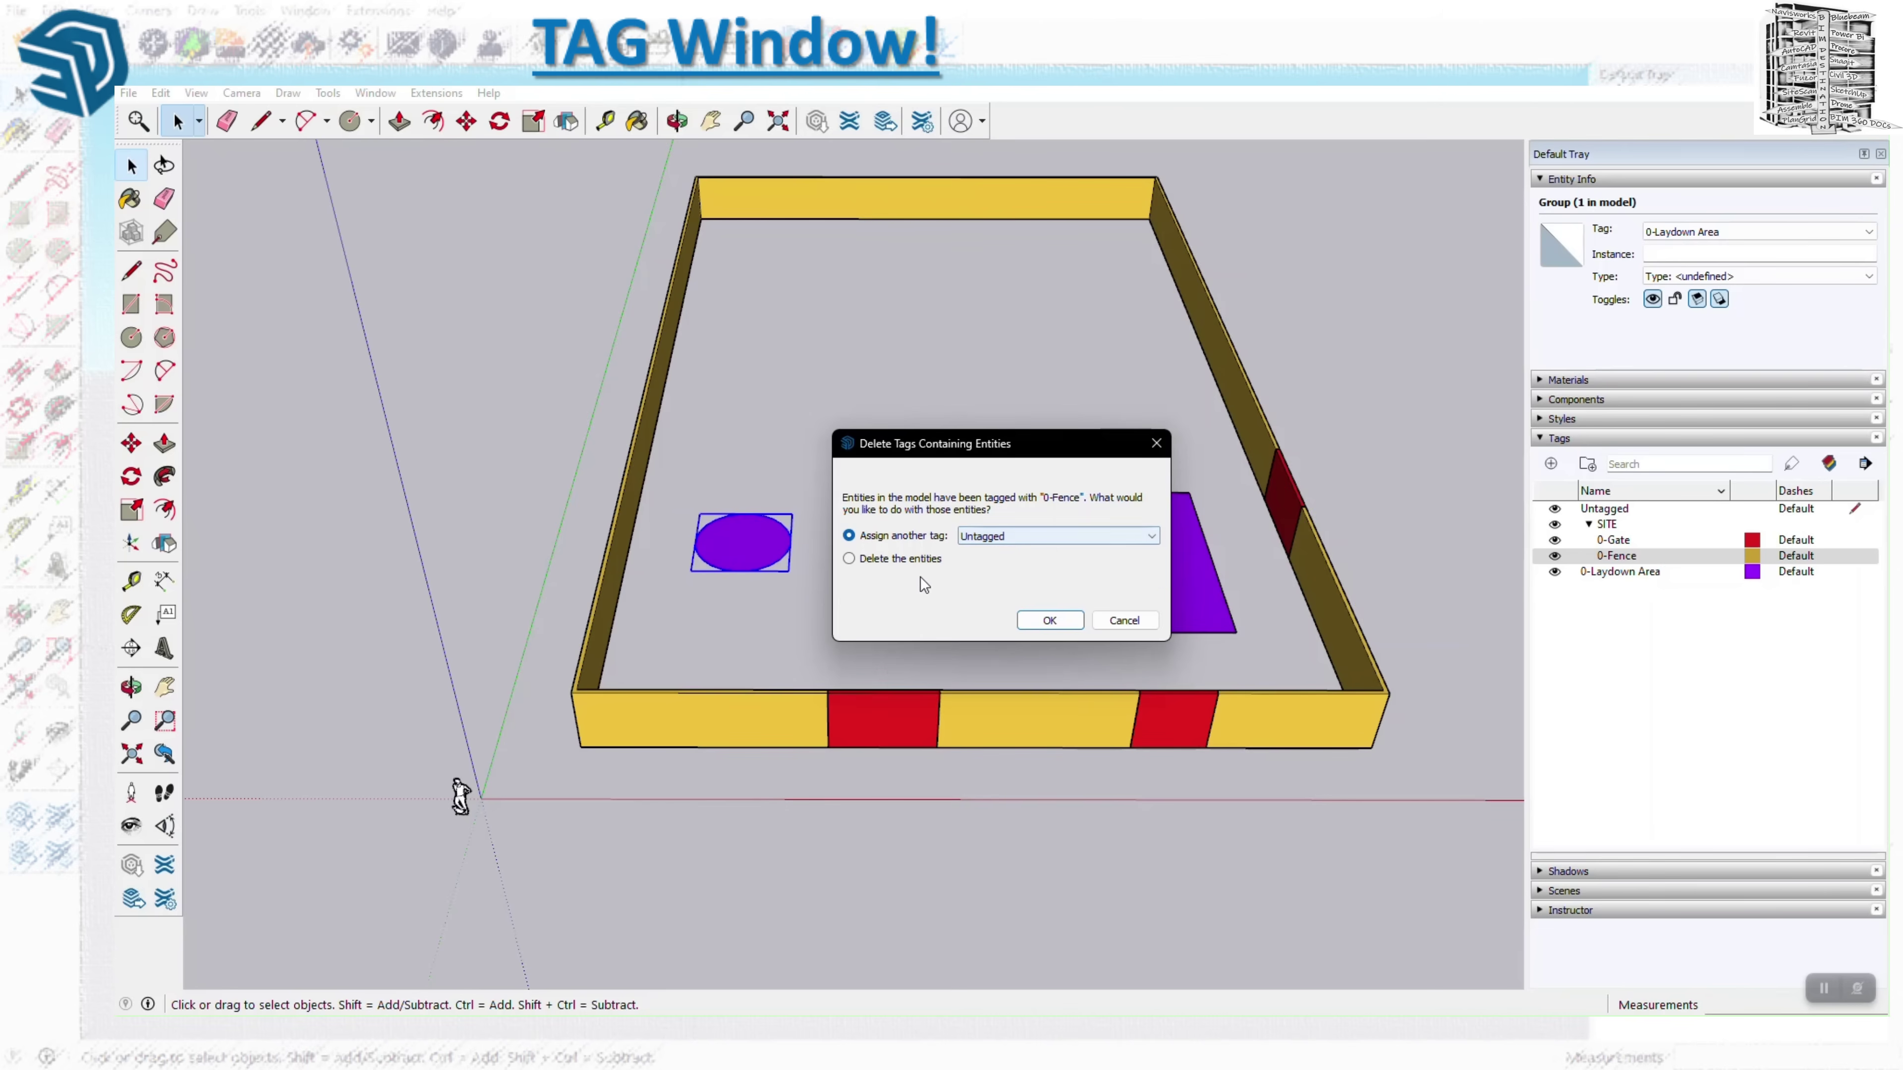
left_click(850, 563)
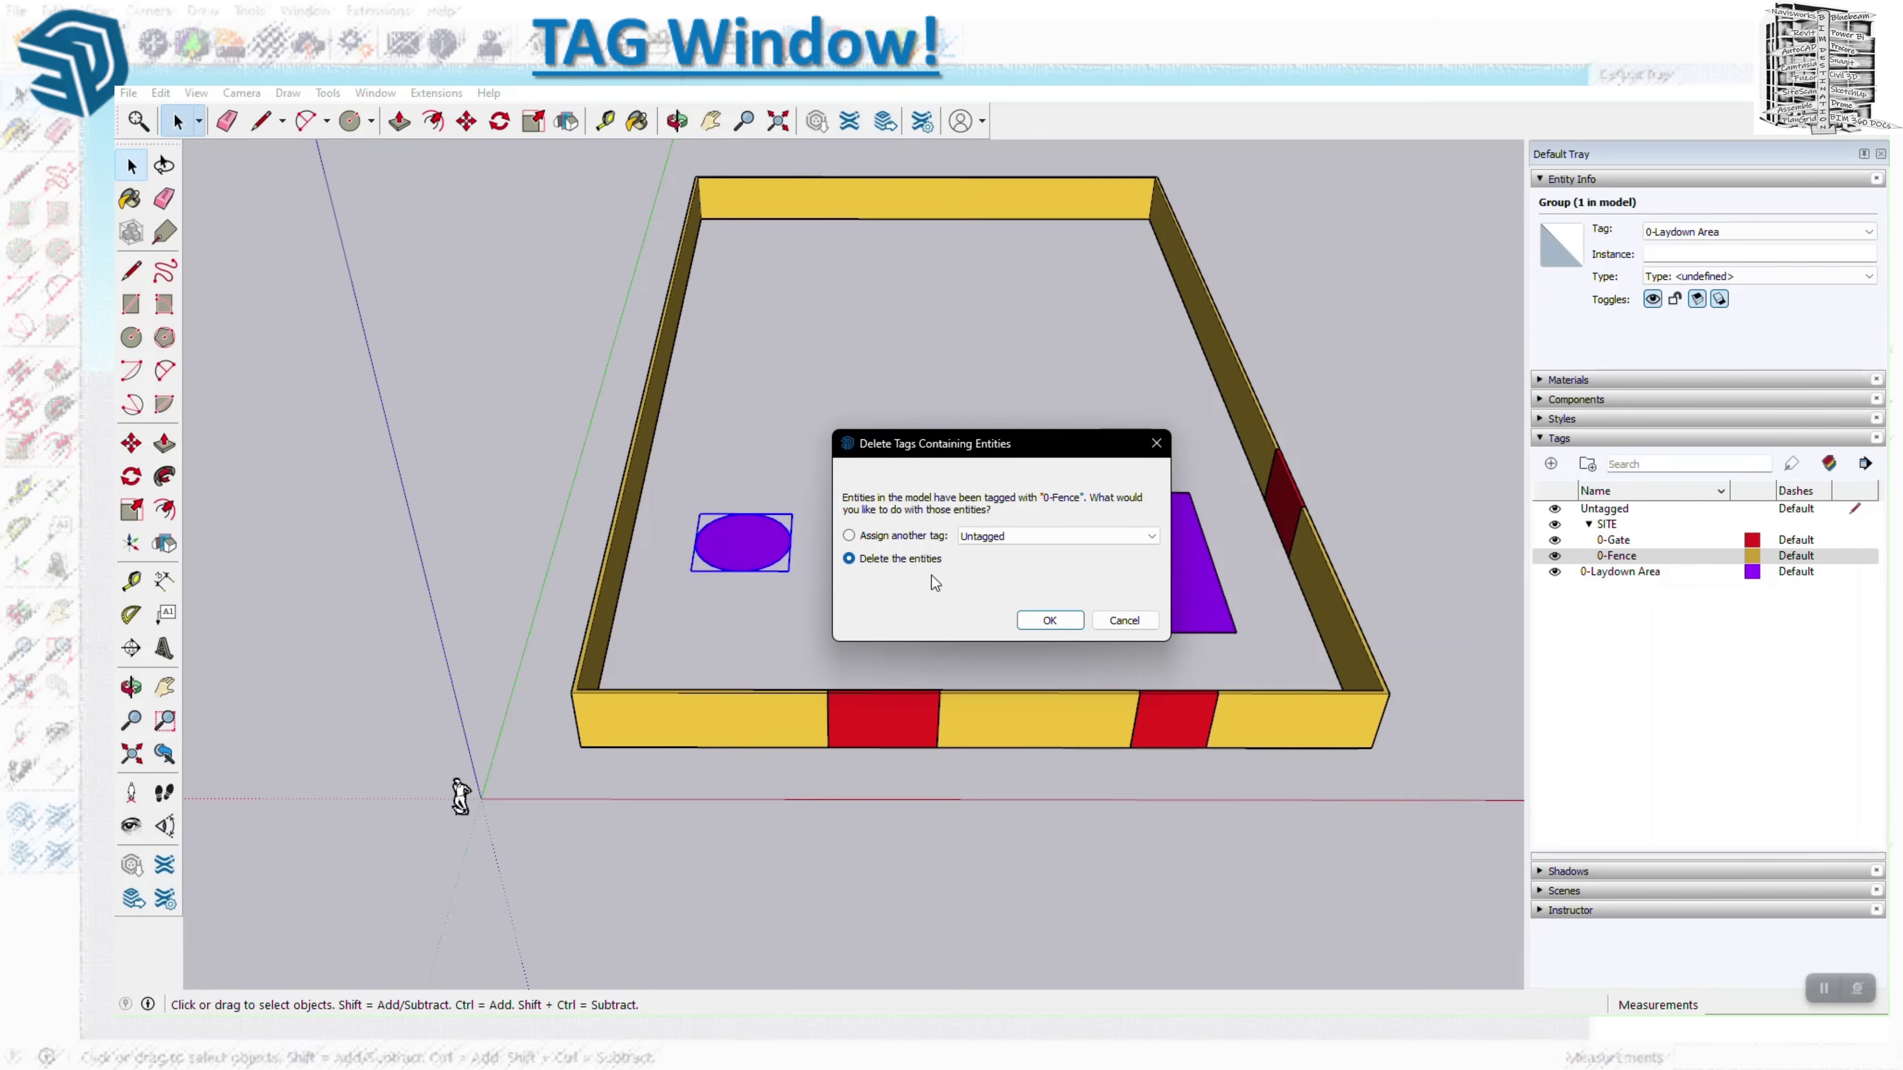
left_click(1041, 620)
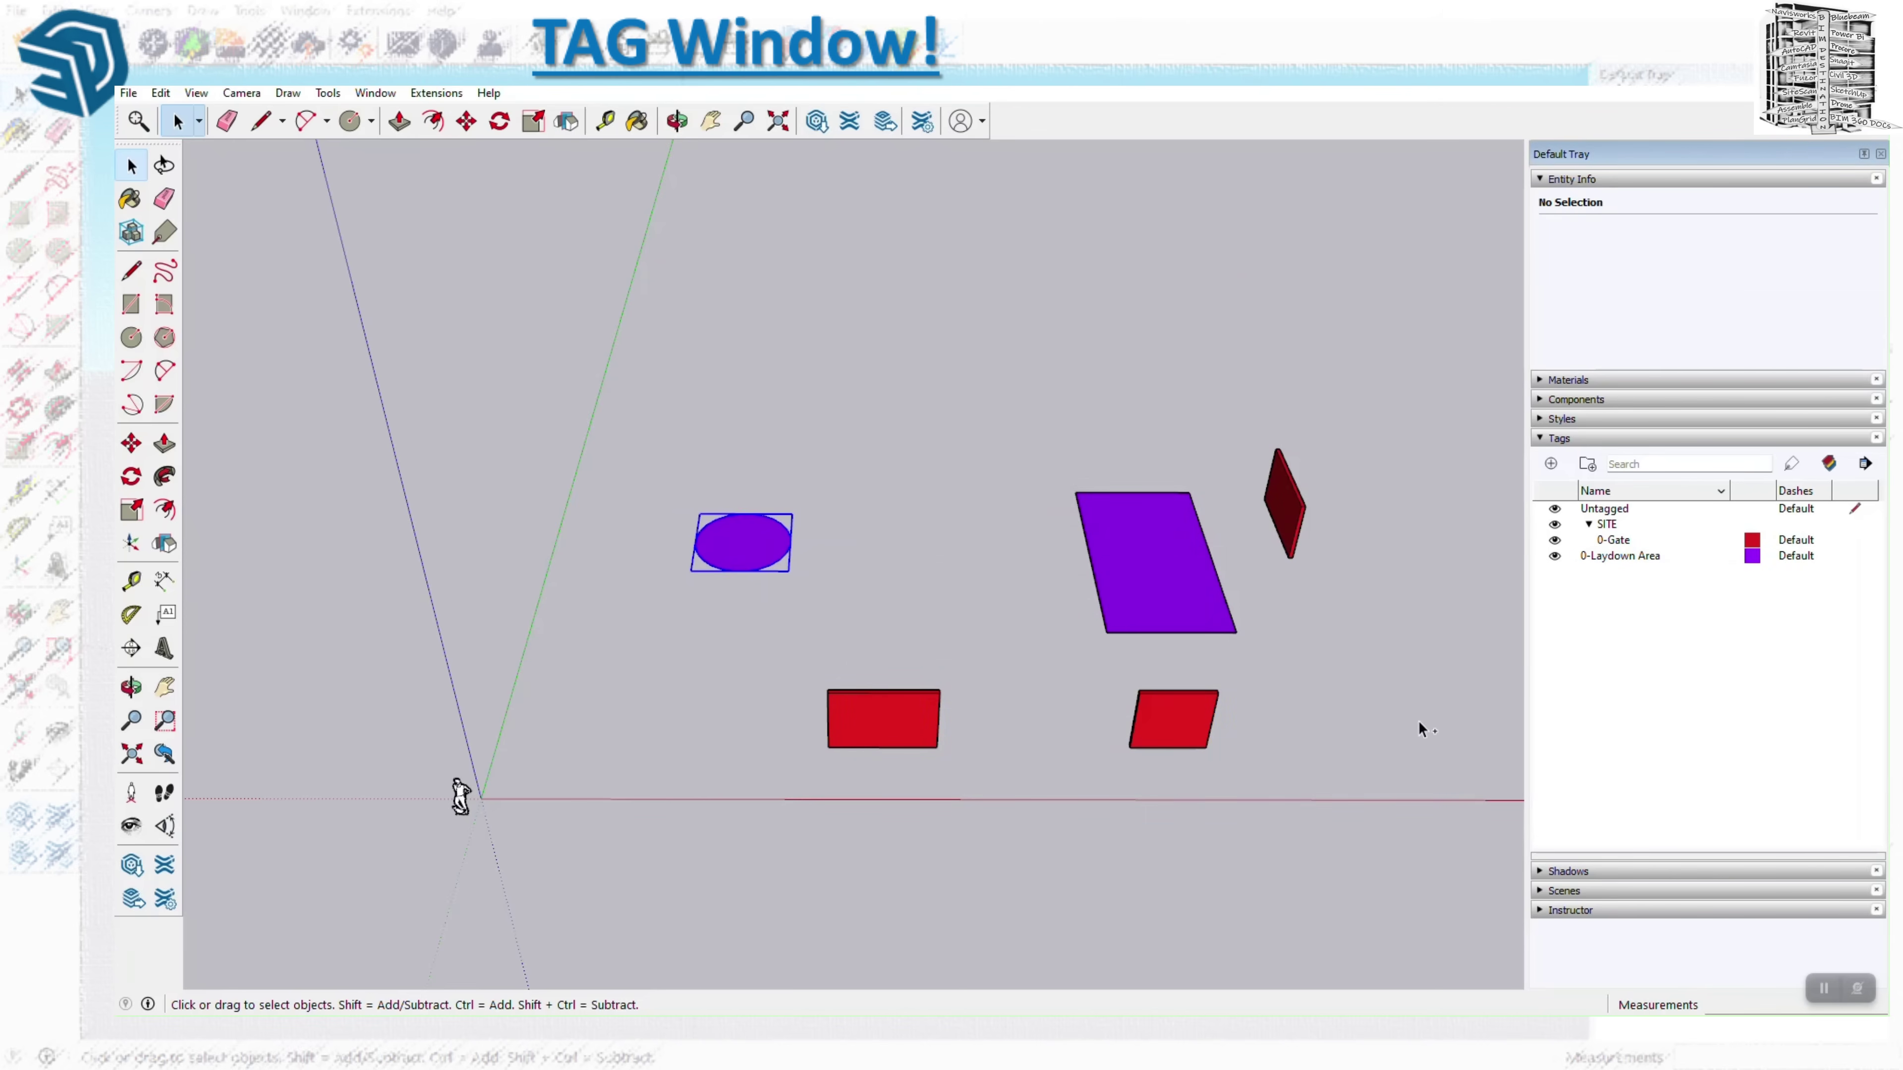
key("ctrl+z")
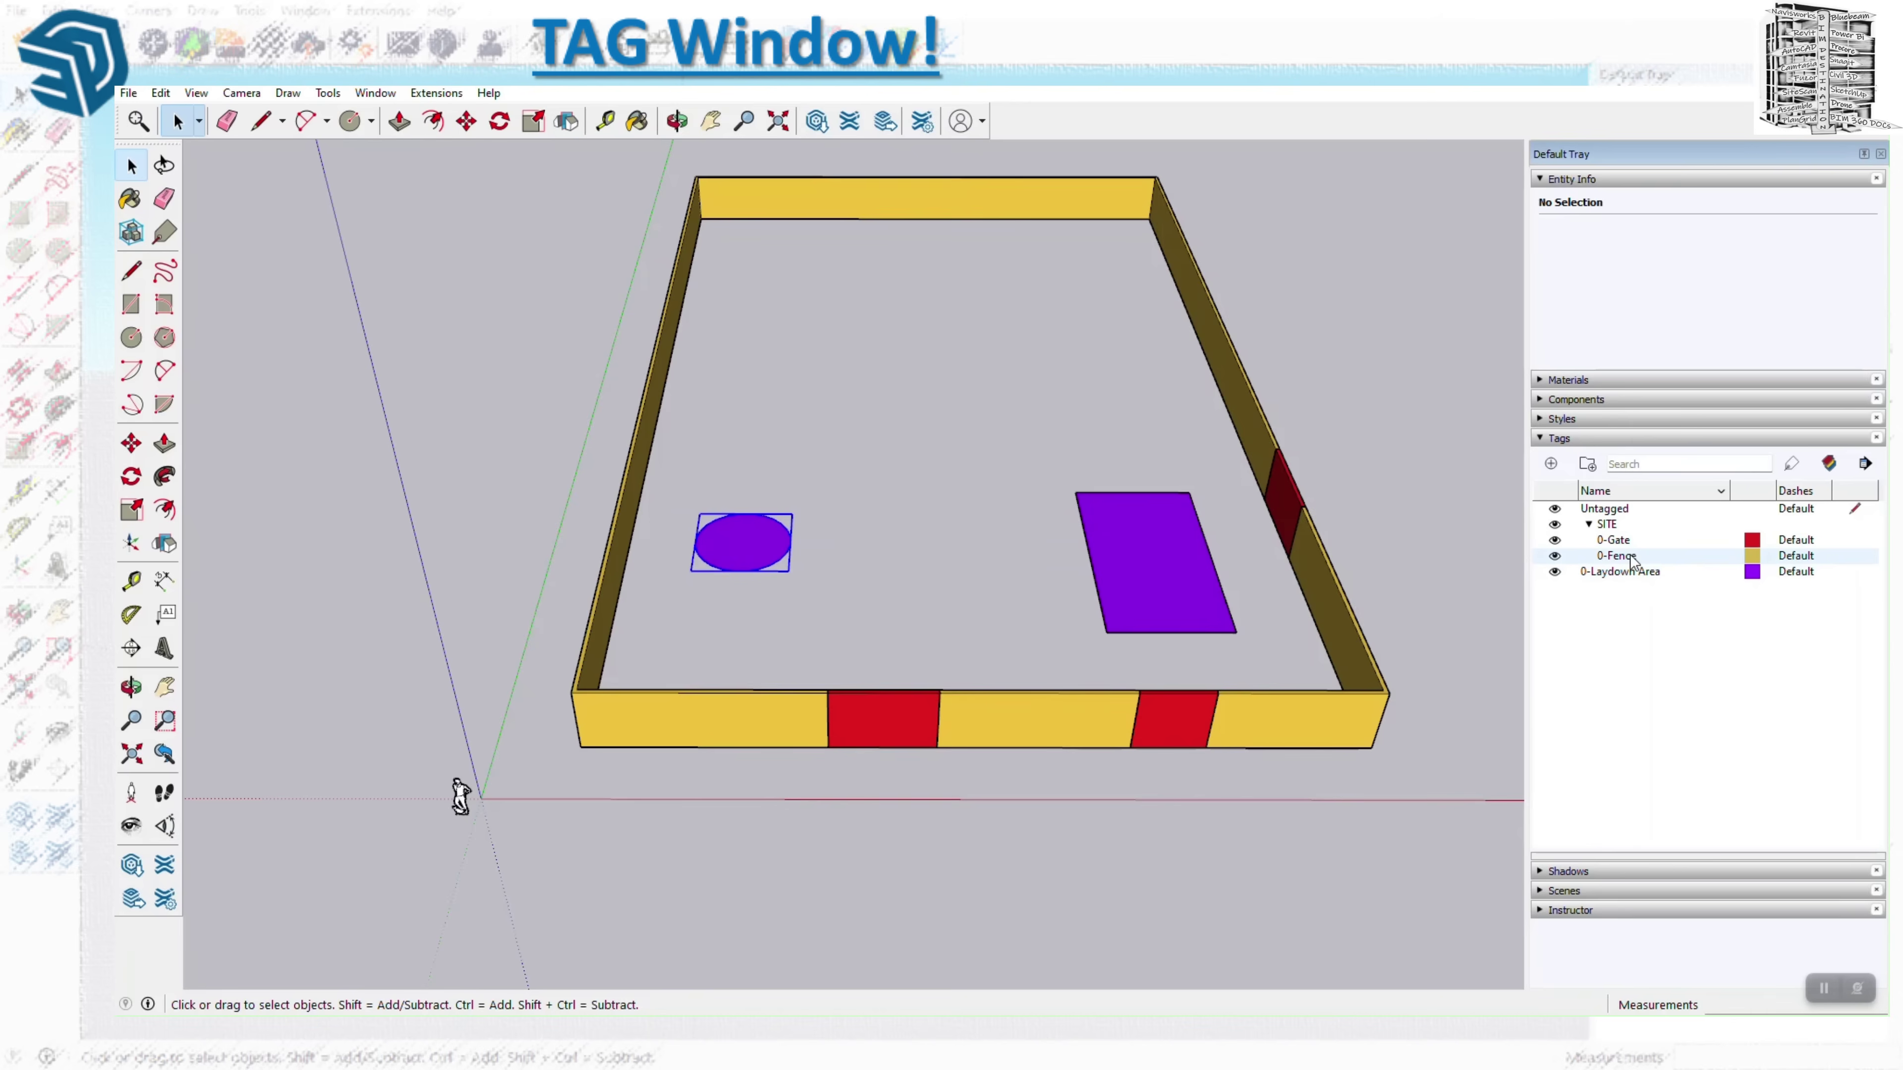
Add a new tag named 0-Fence Area 1.
left_click(1551, 463)
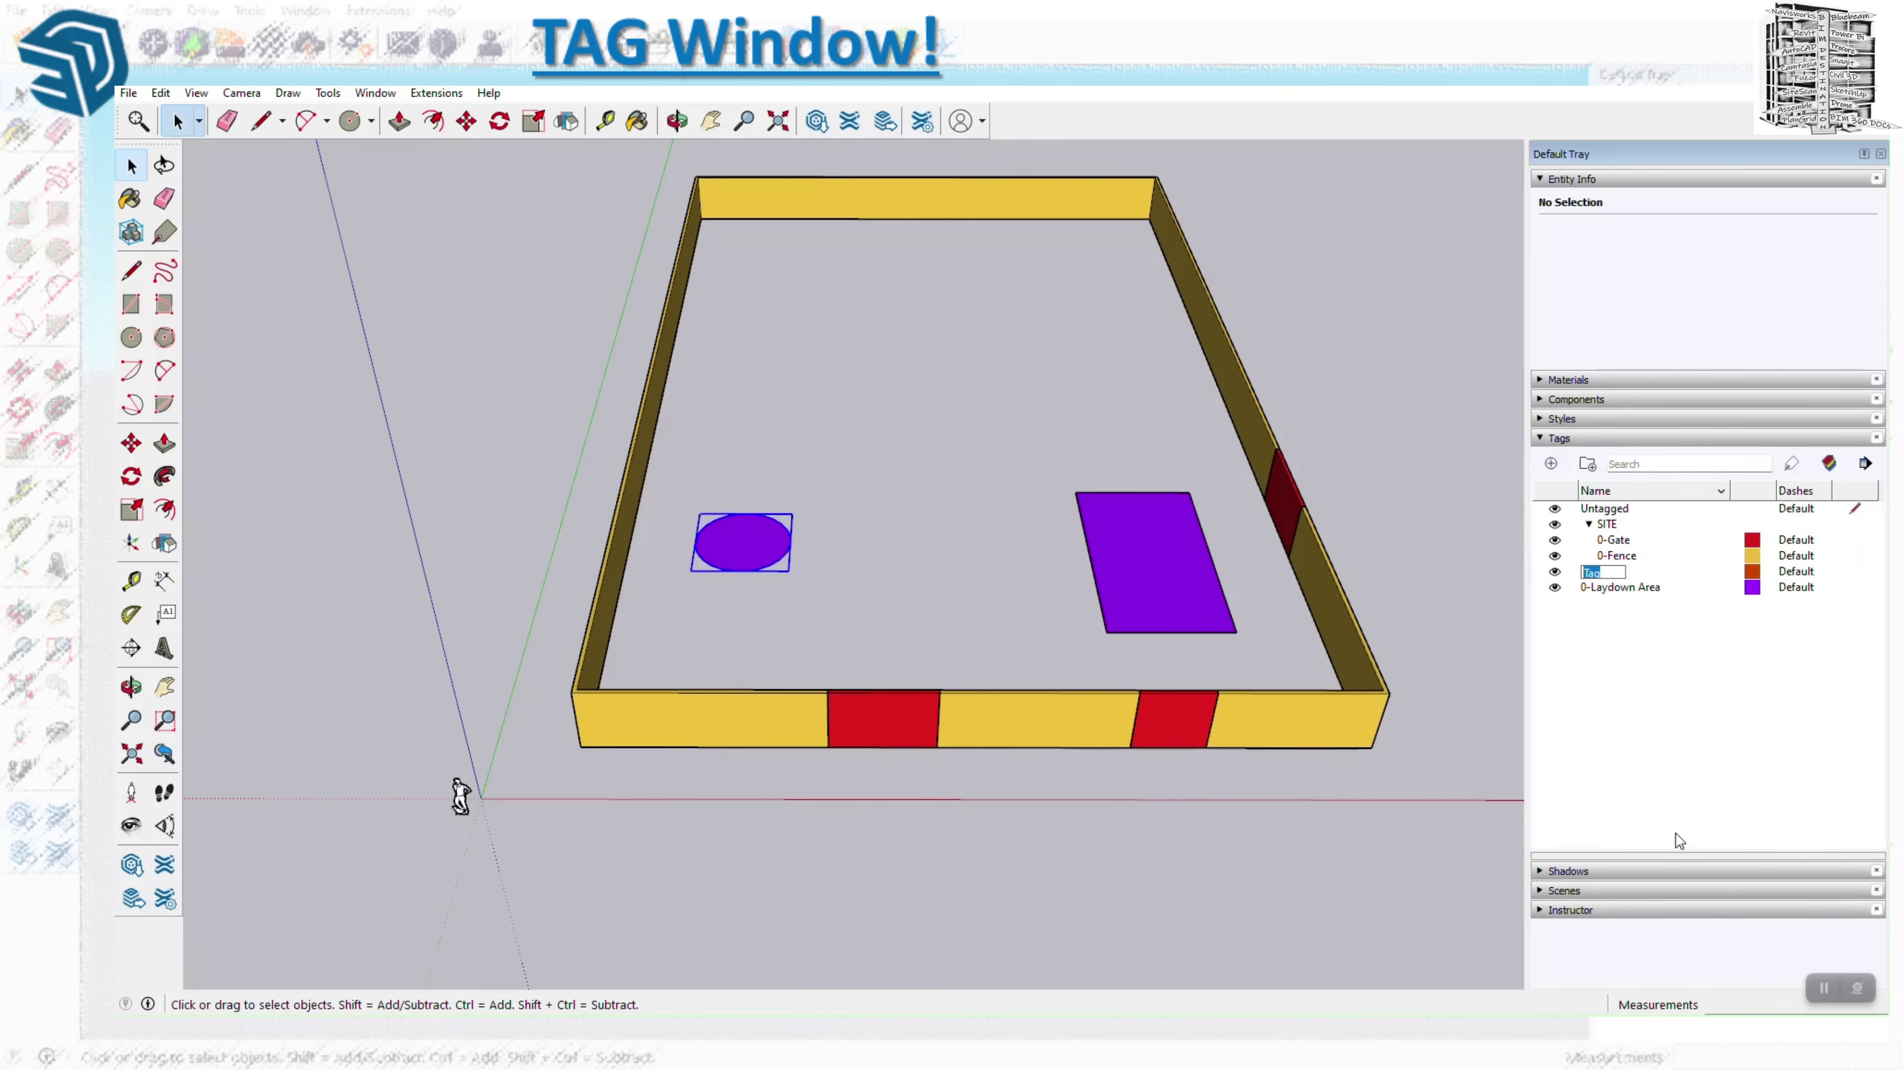
type("0-Fence Area 1")
key("Return")
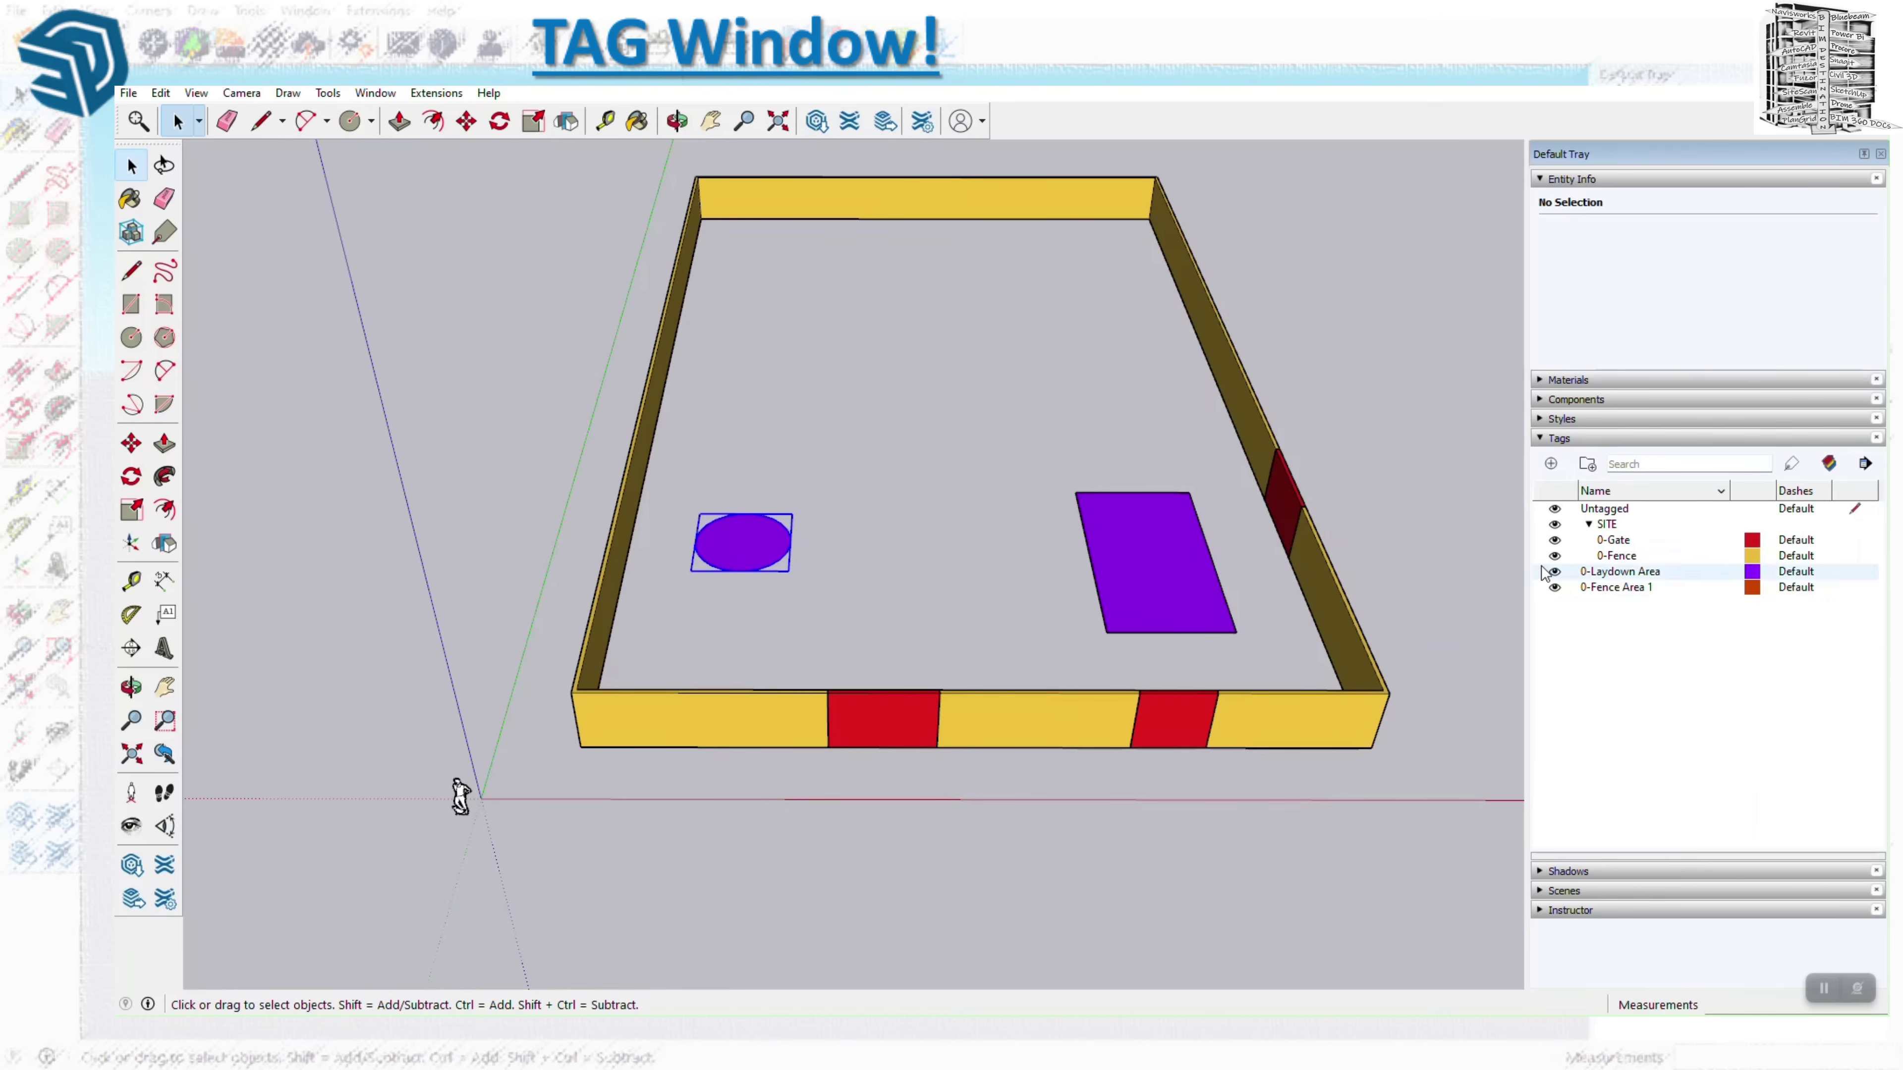
left_click(1555, 588)
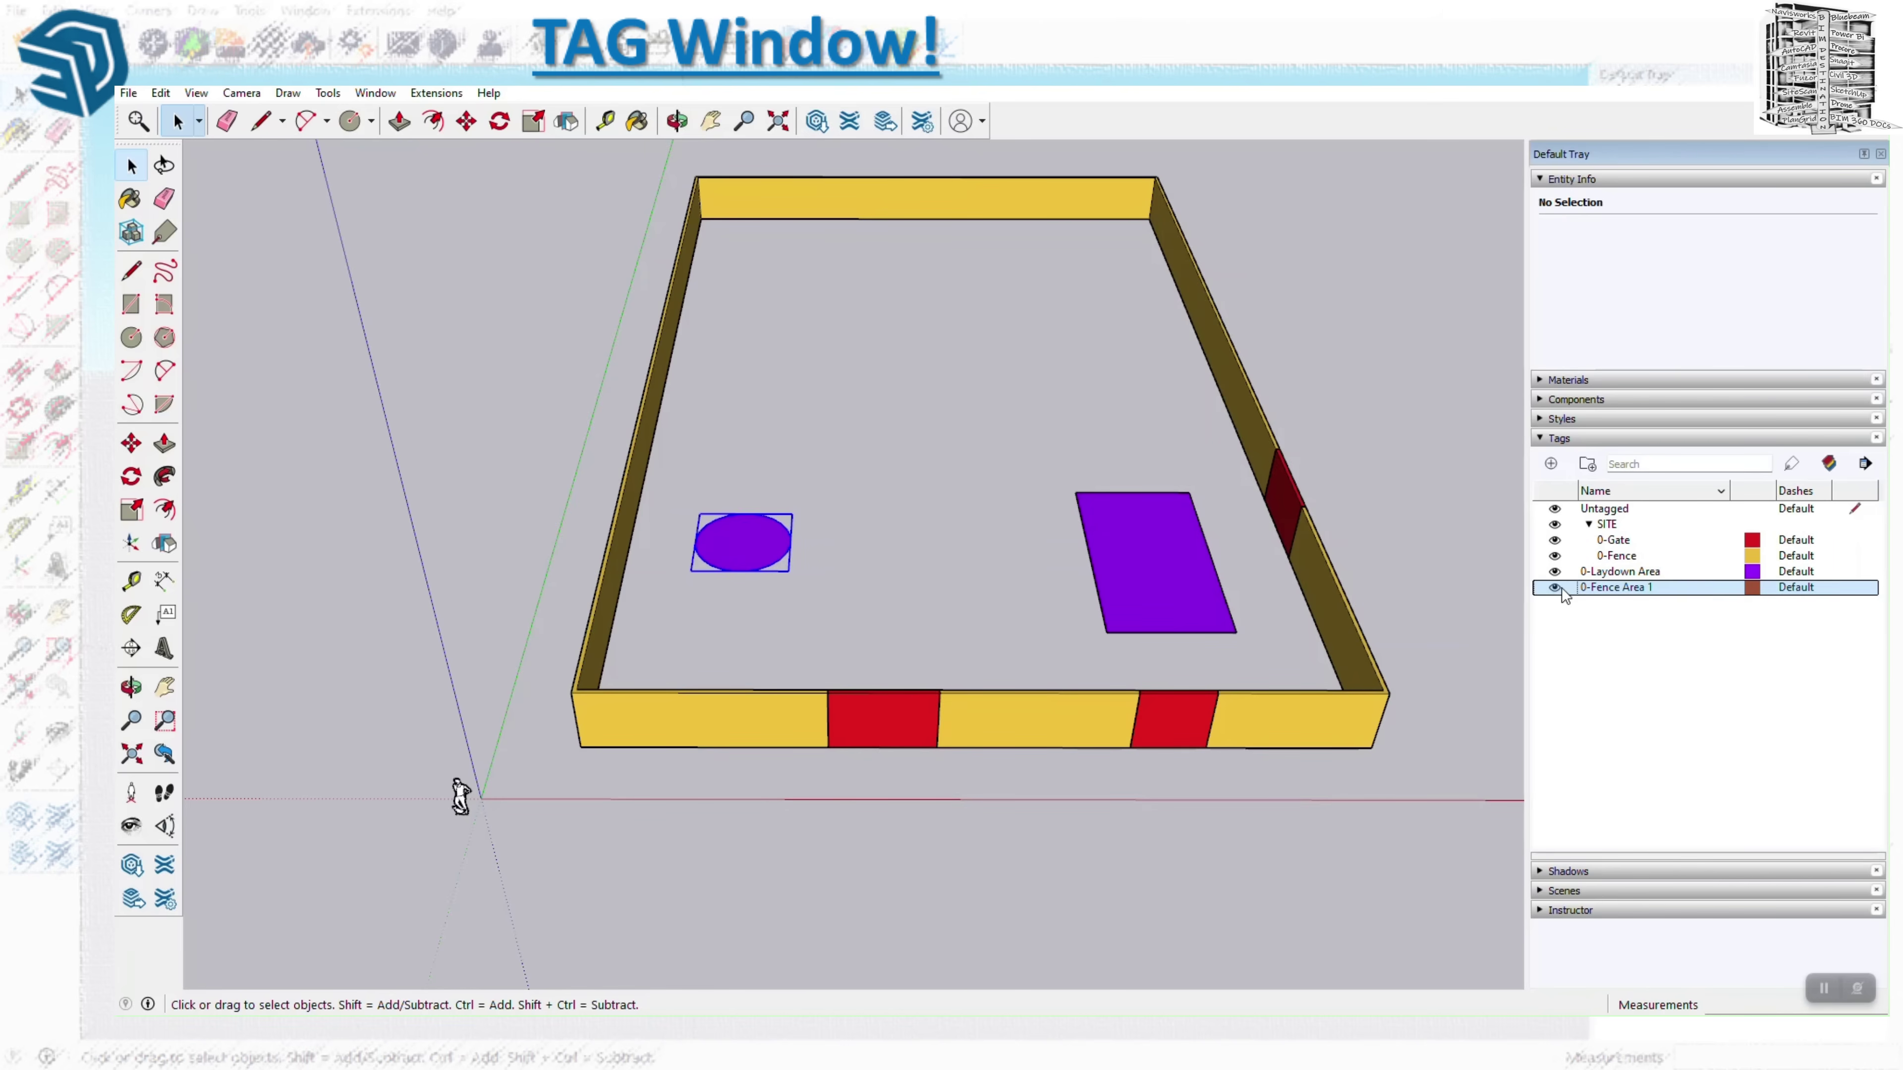
left_click(1561, 588)
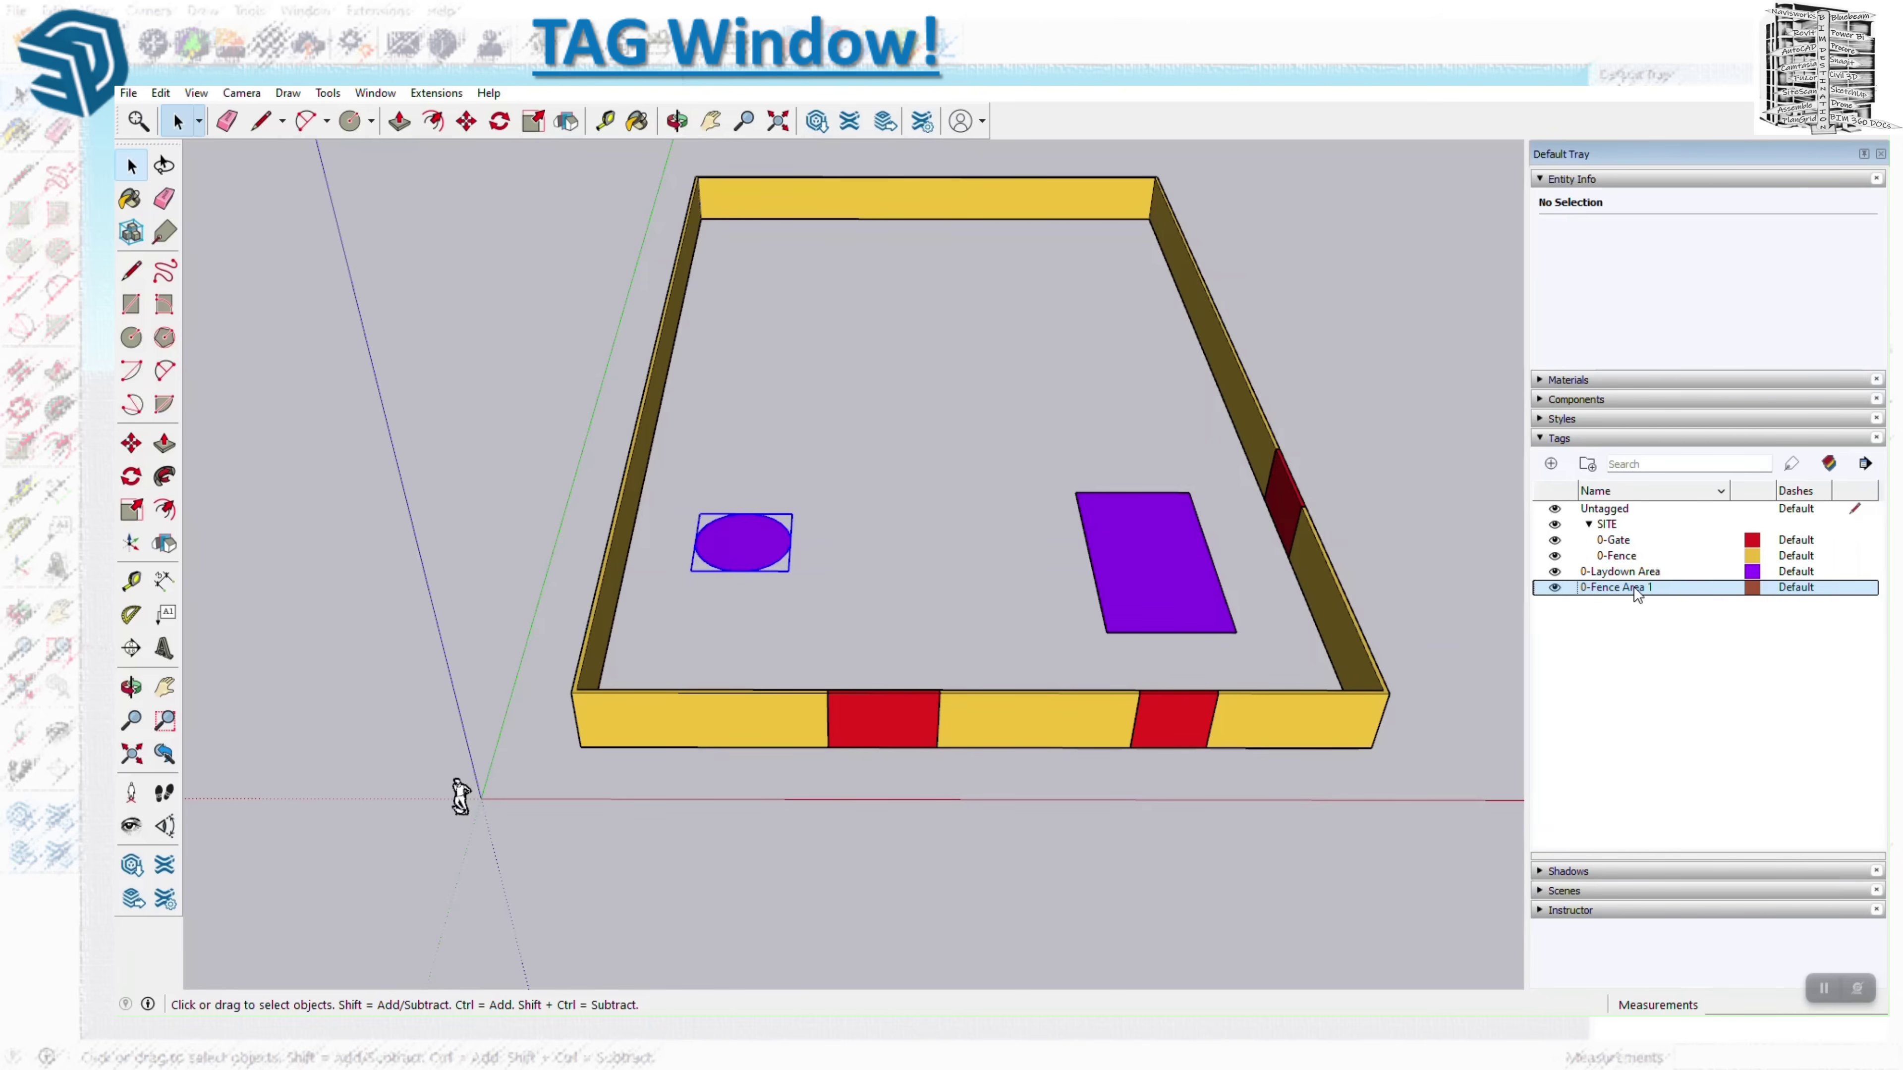
Delete the 0-Fence tag, reassigning its entities to 0-Fence Area 1, and switch the new tag's visibility off and on to check it.
left_click(1635, 561)
right_click(1634, 560)
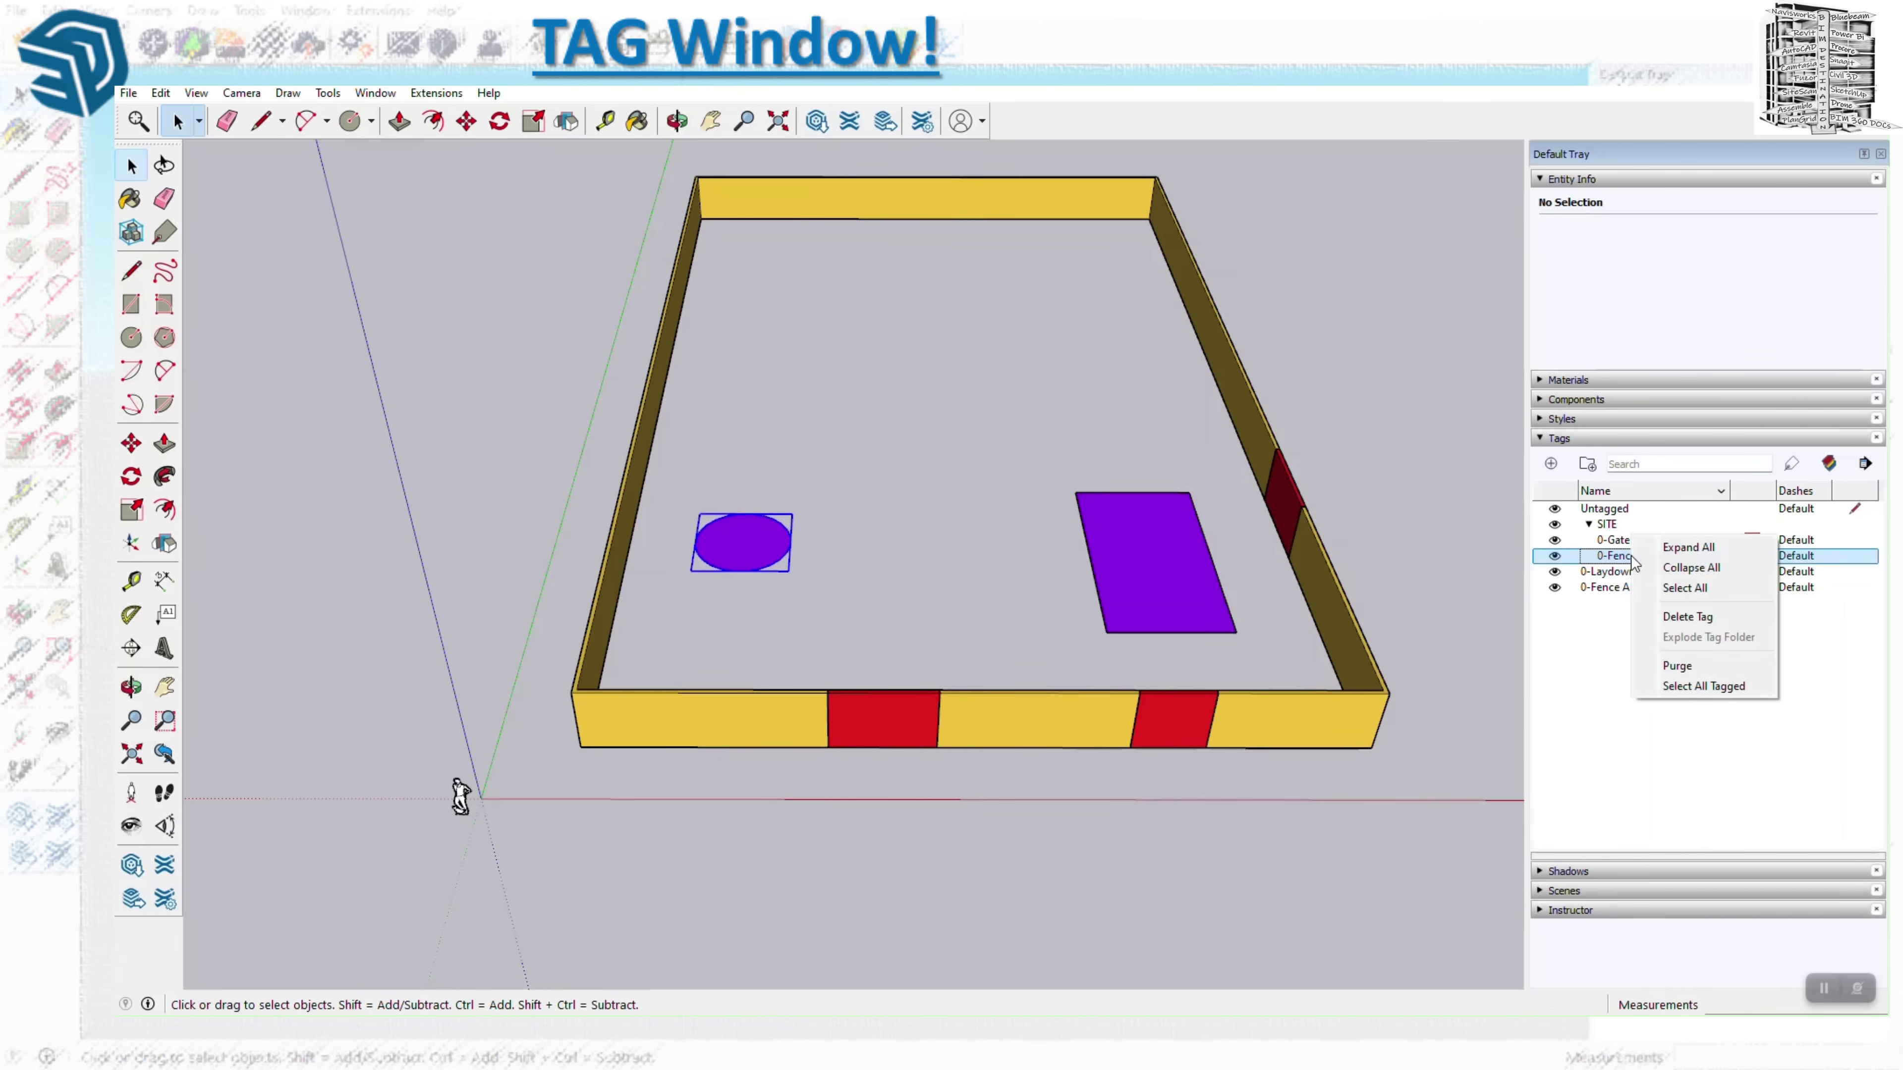
left_click(1708, 613)
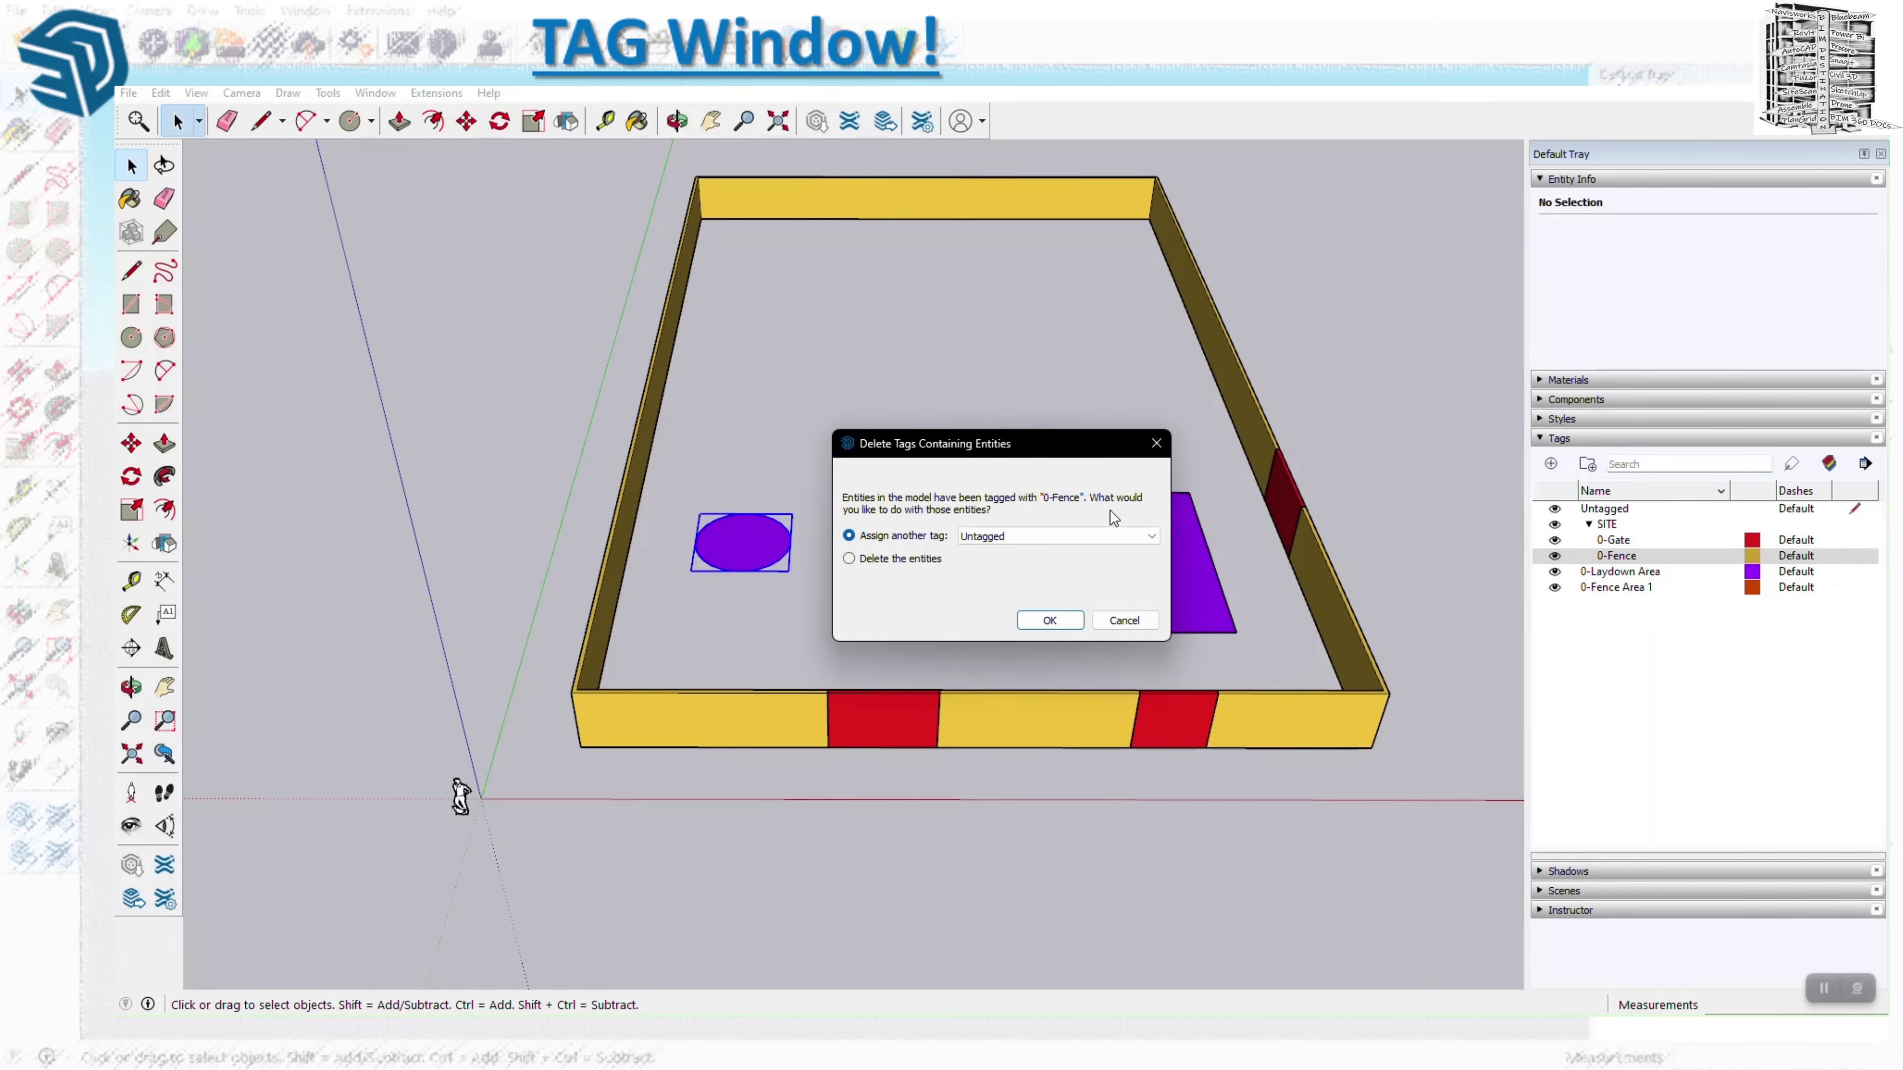
left_click(1112, 532)
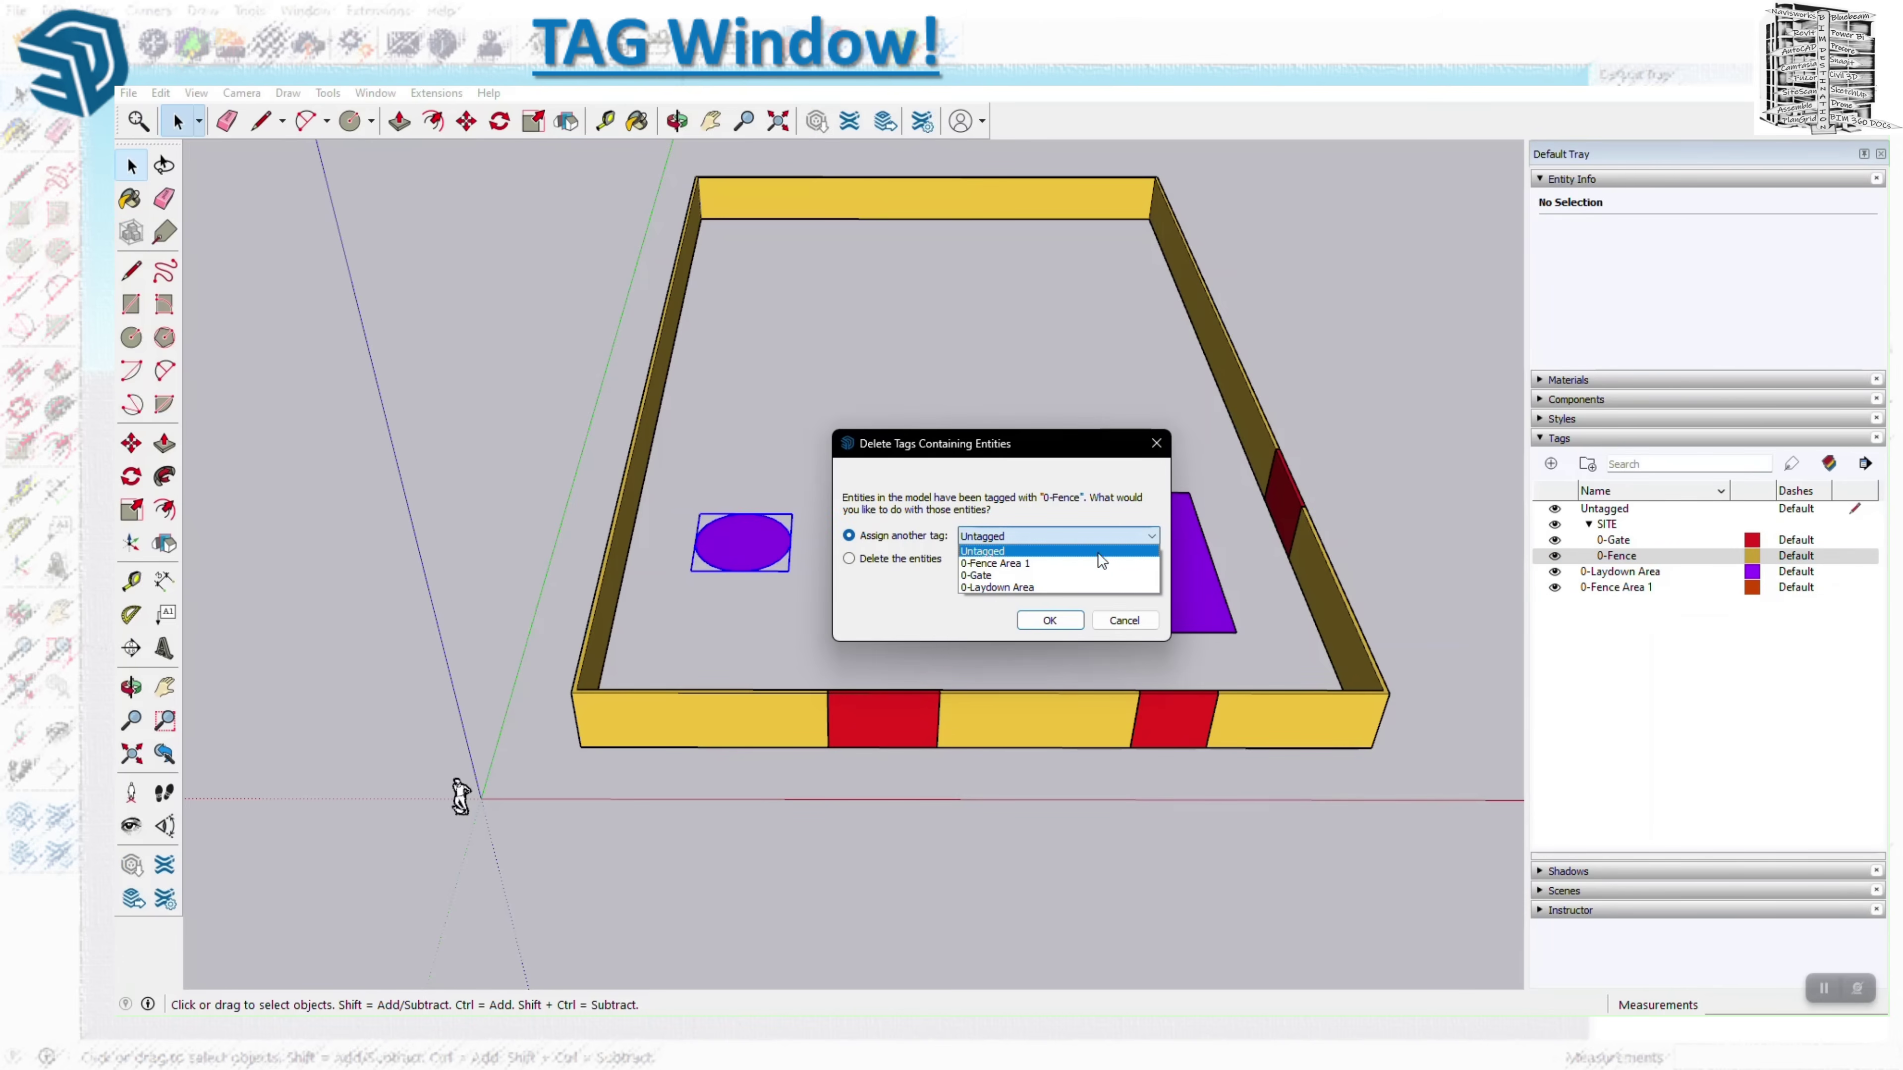
left_click(991, 564)
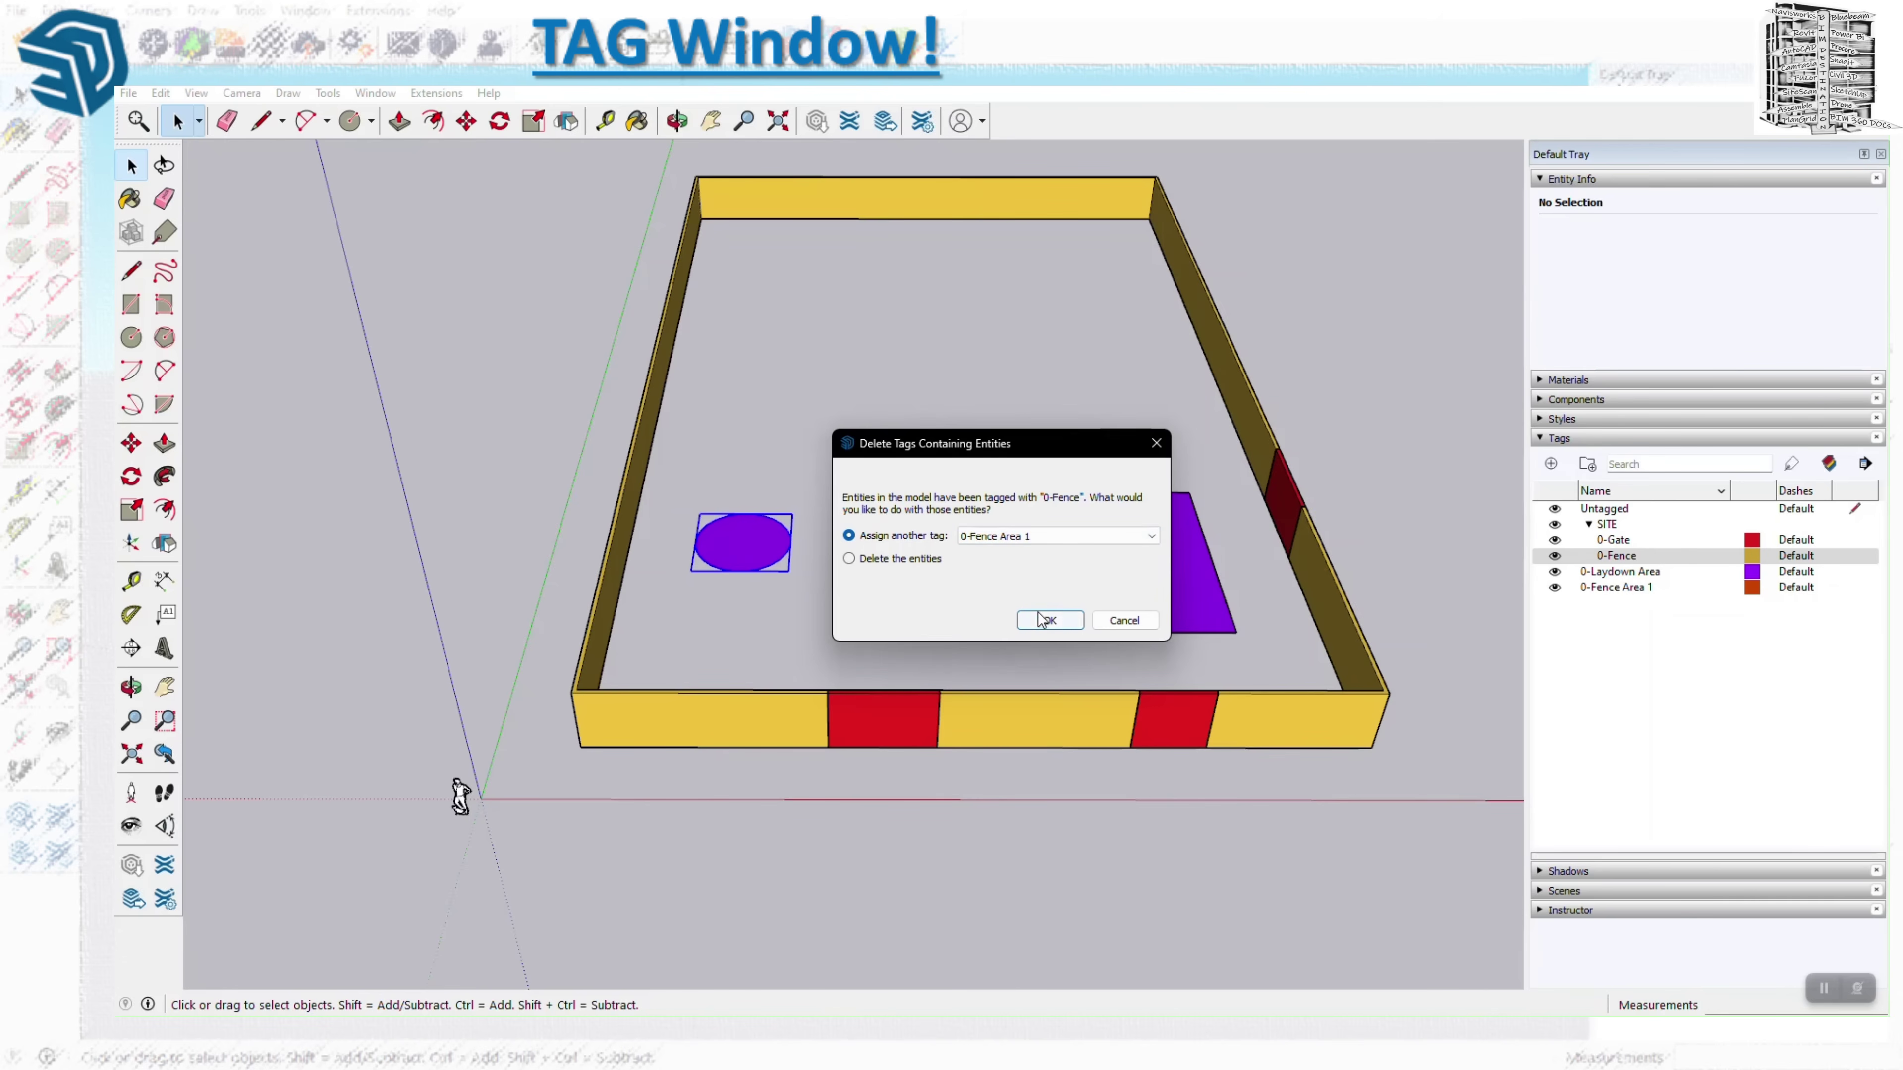
left_click(1068, 620)
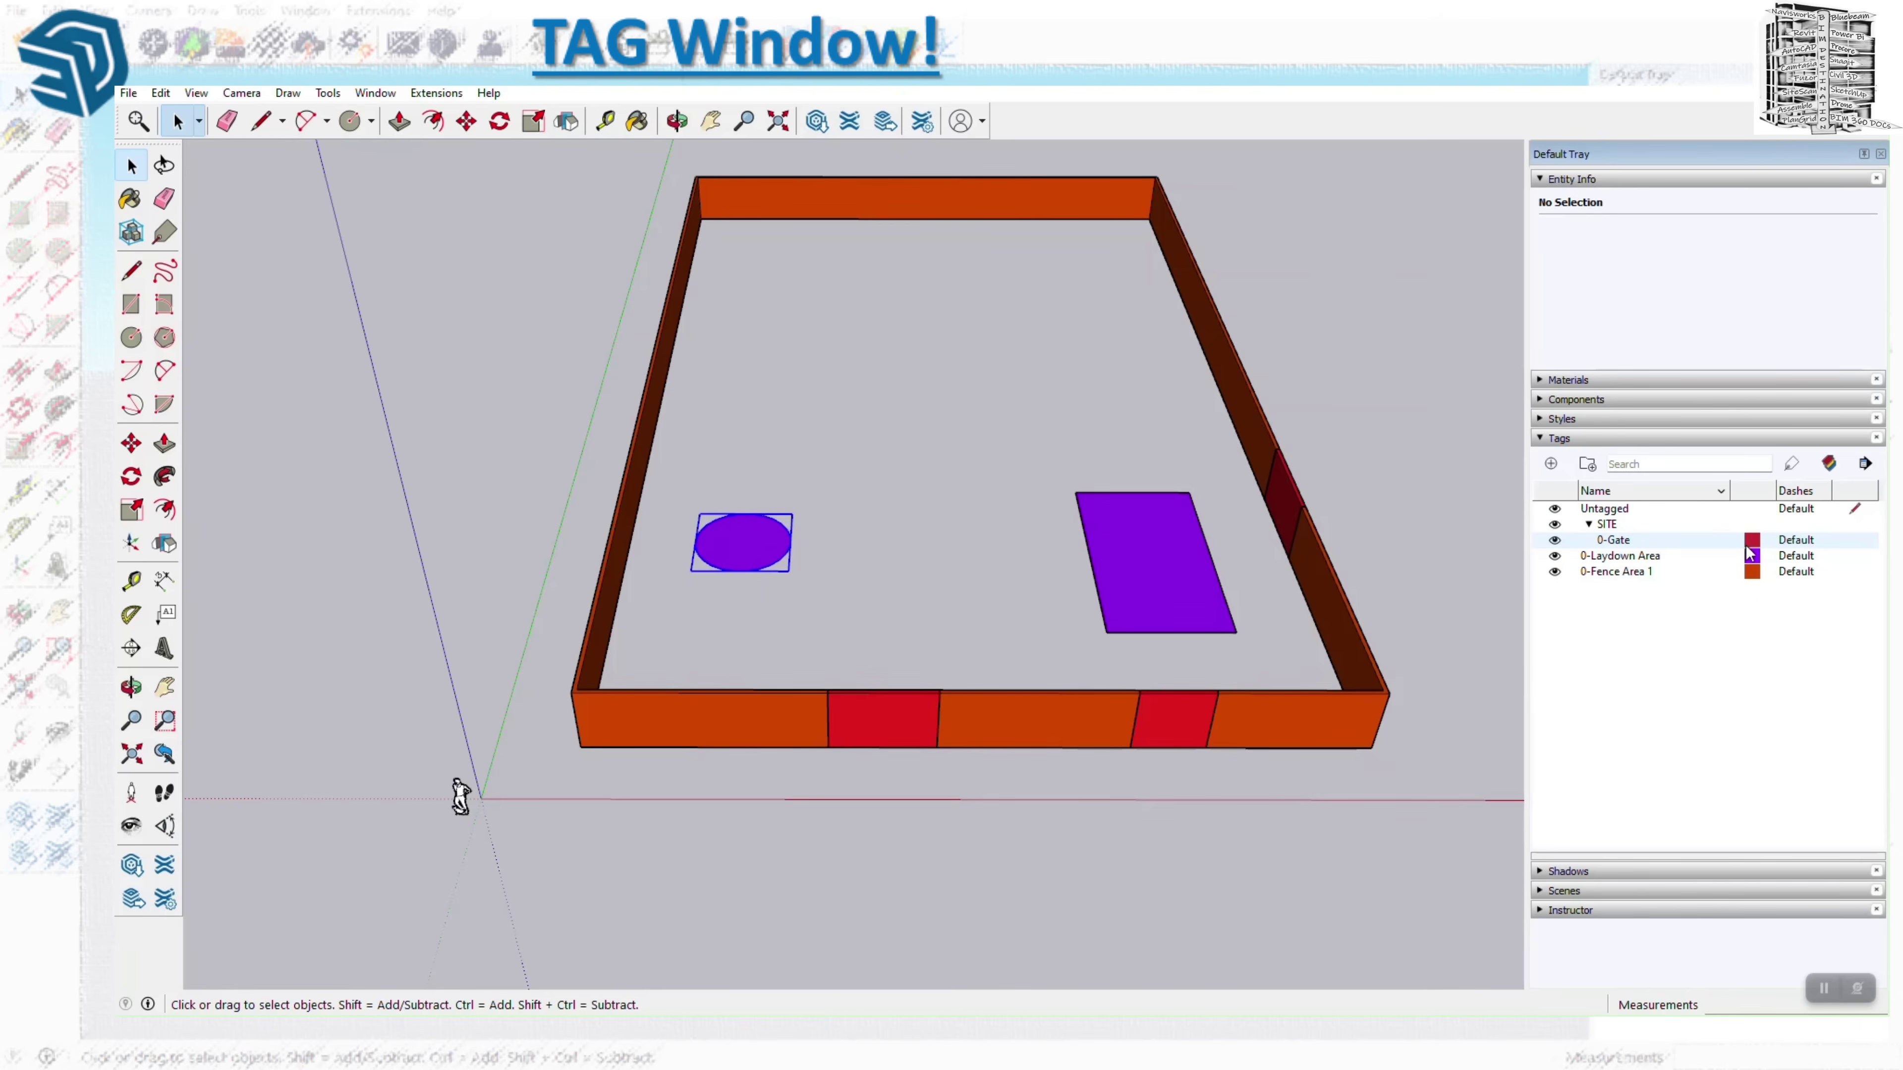
left_click(1555, 572)
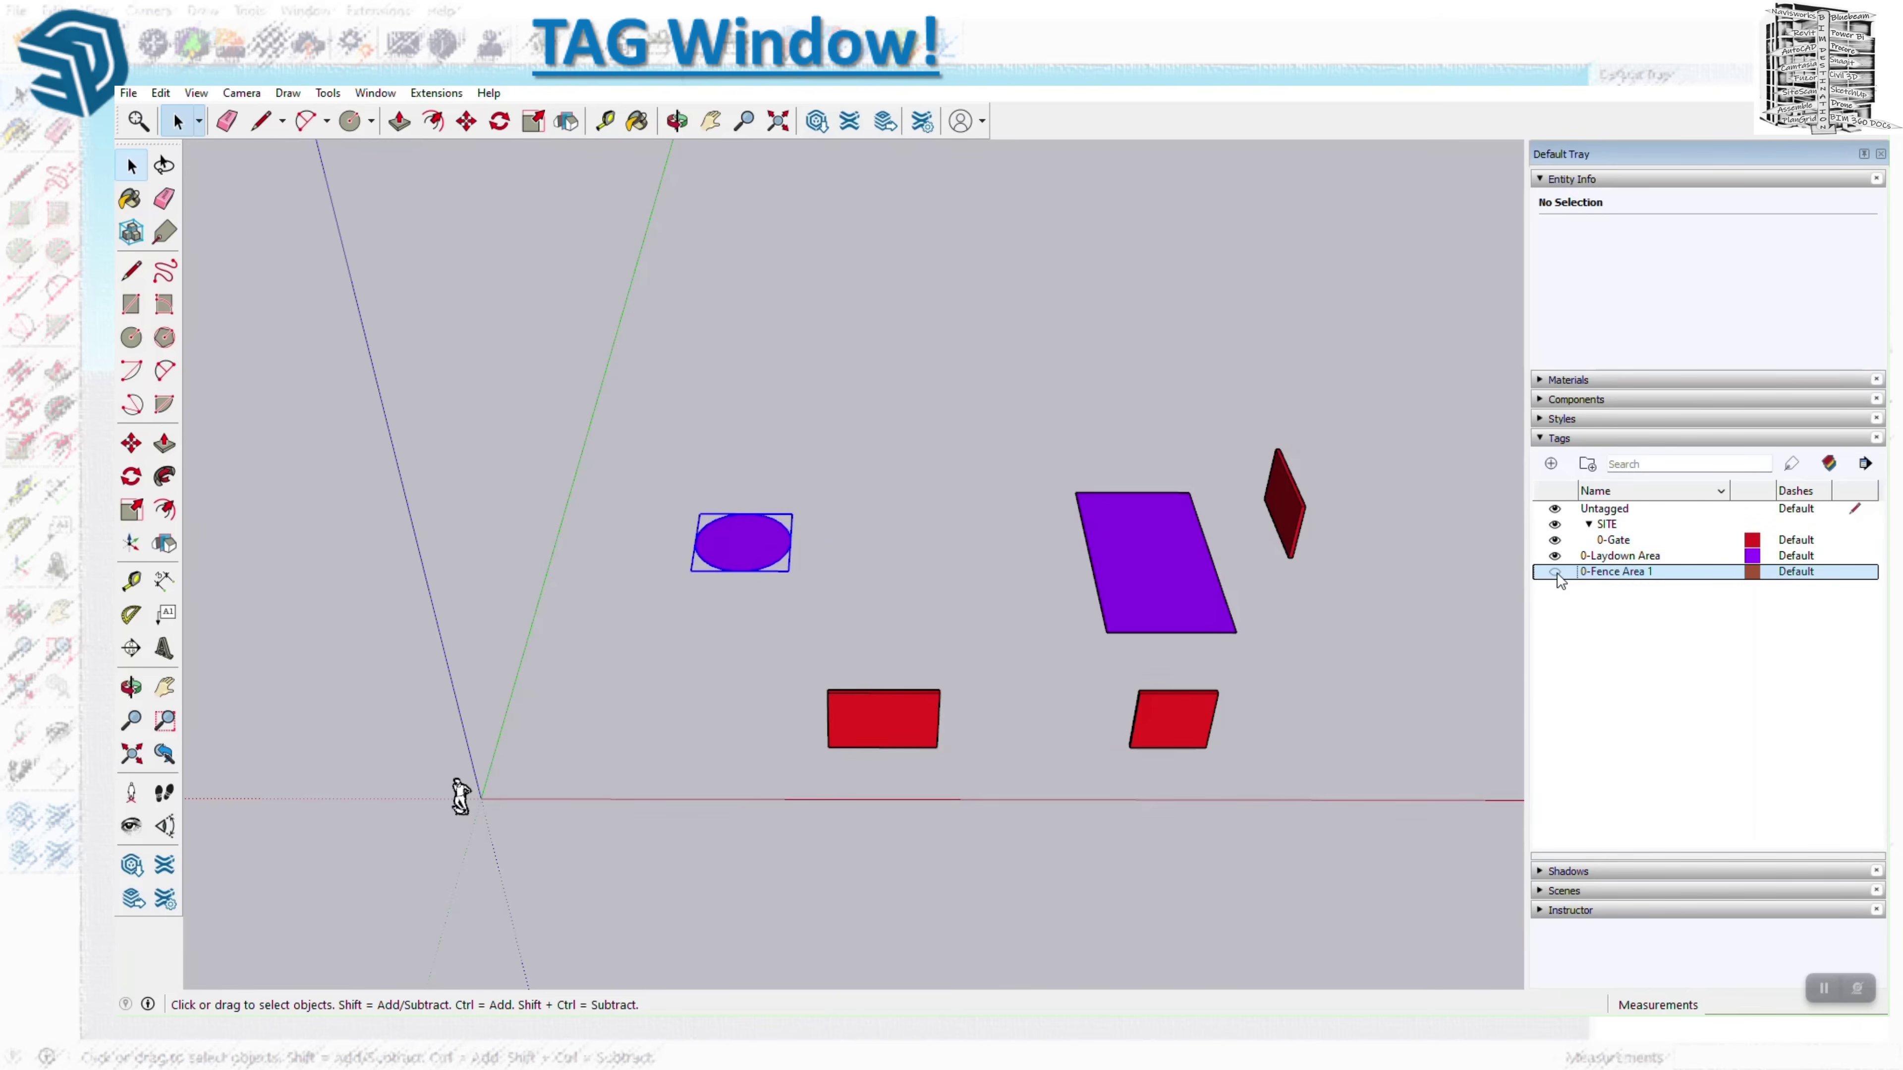
left_click(1554, 572)
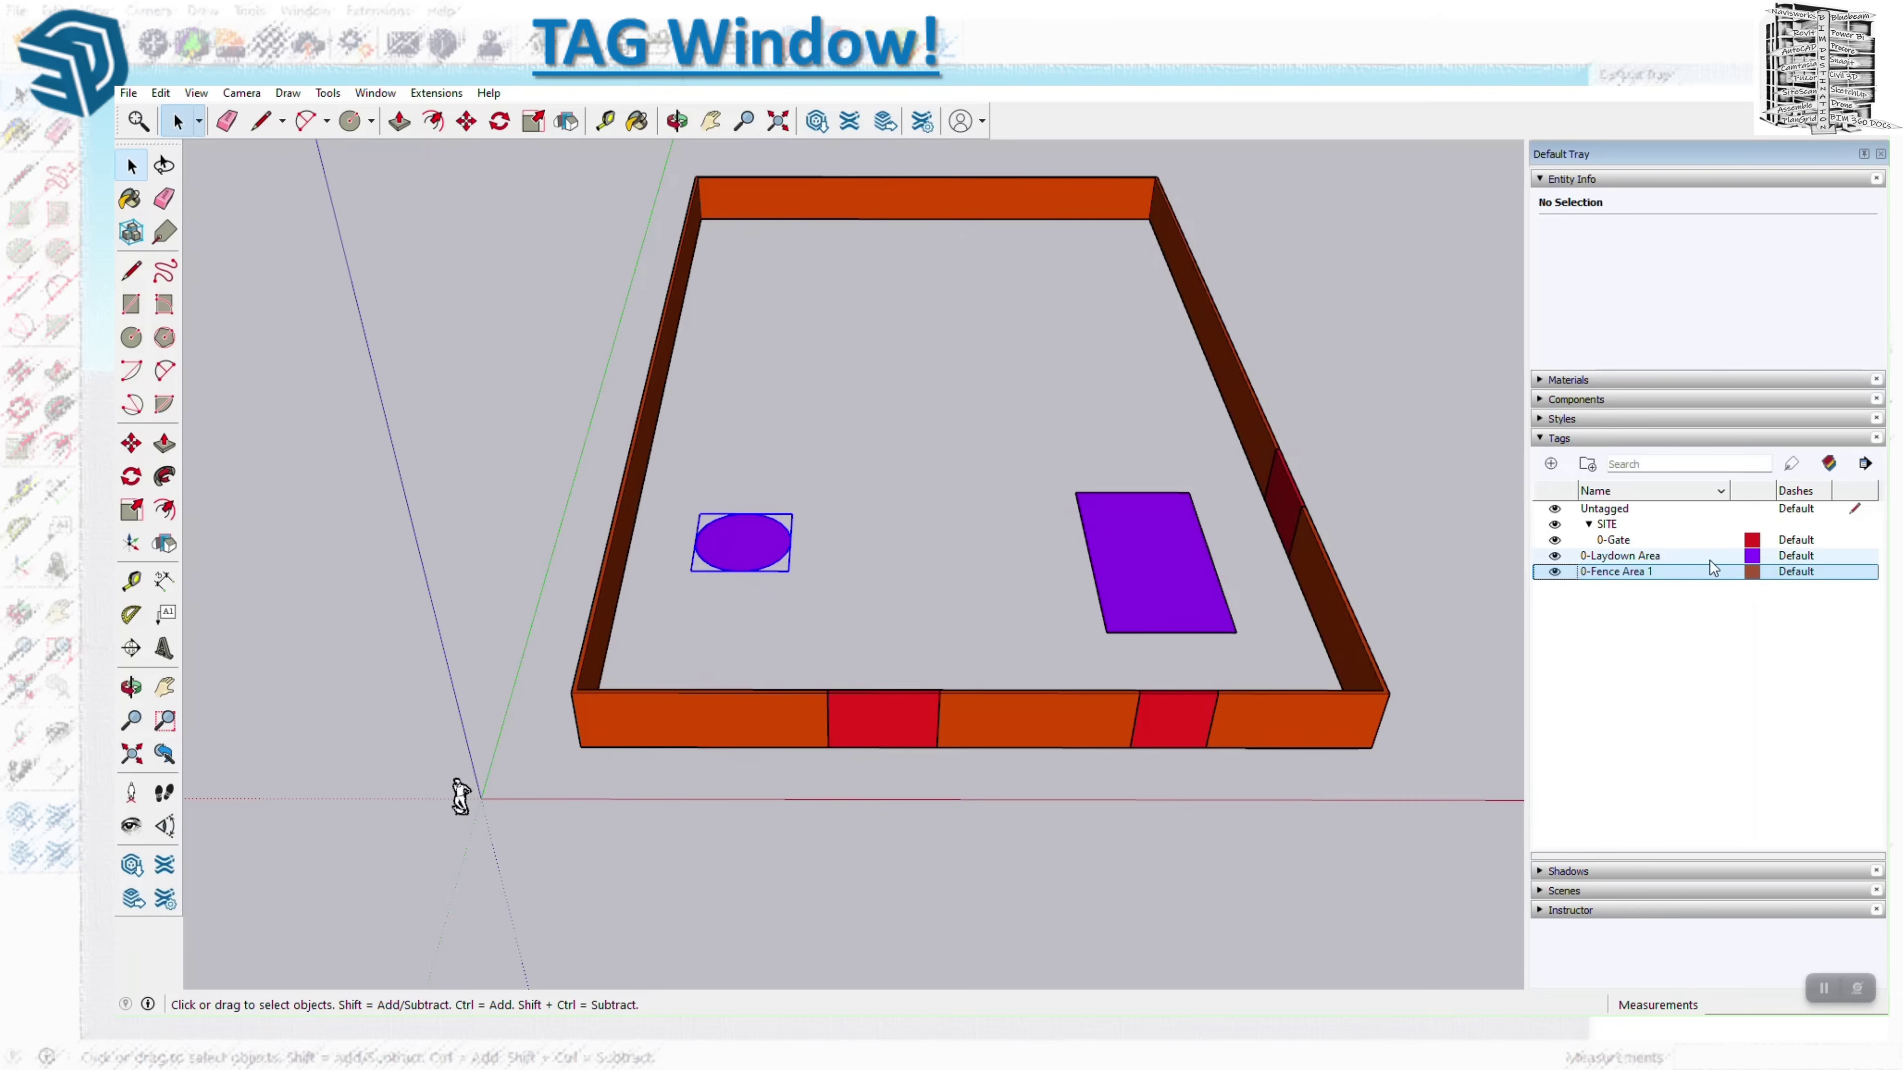
Change the colour of the 0-Fence Area 1 tag to yellow.
left_click(1751, 573)
left_click_drag(1727, 496, 1711, 487)
left_click(1721, 739)
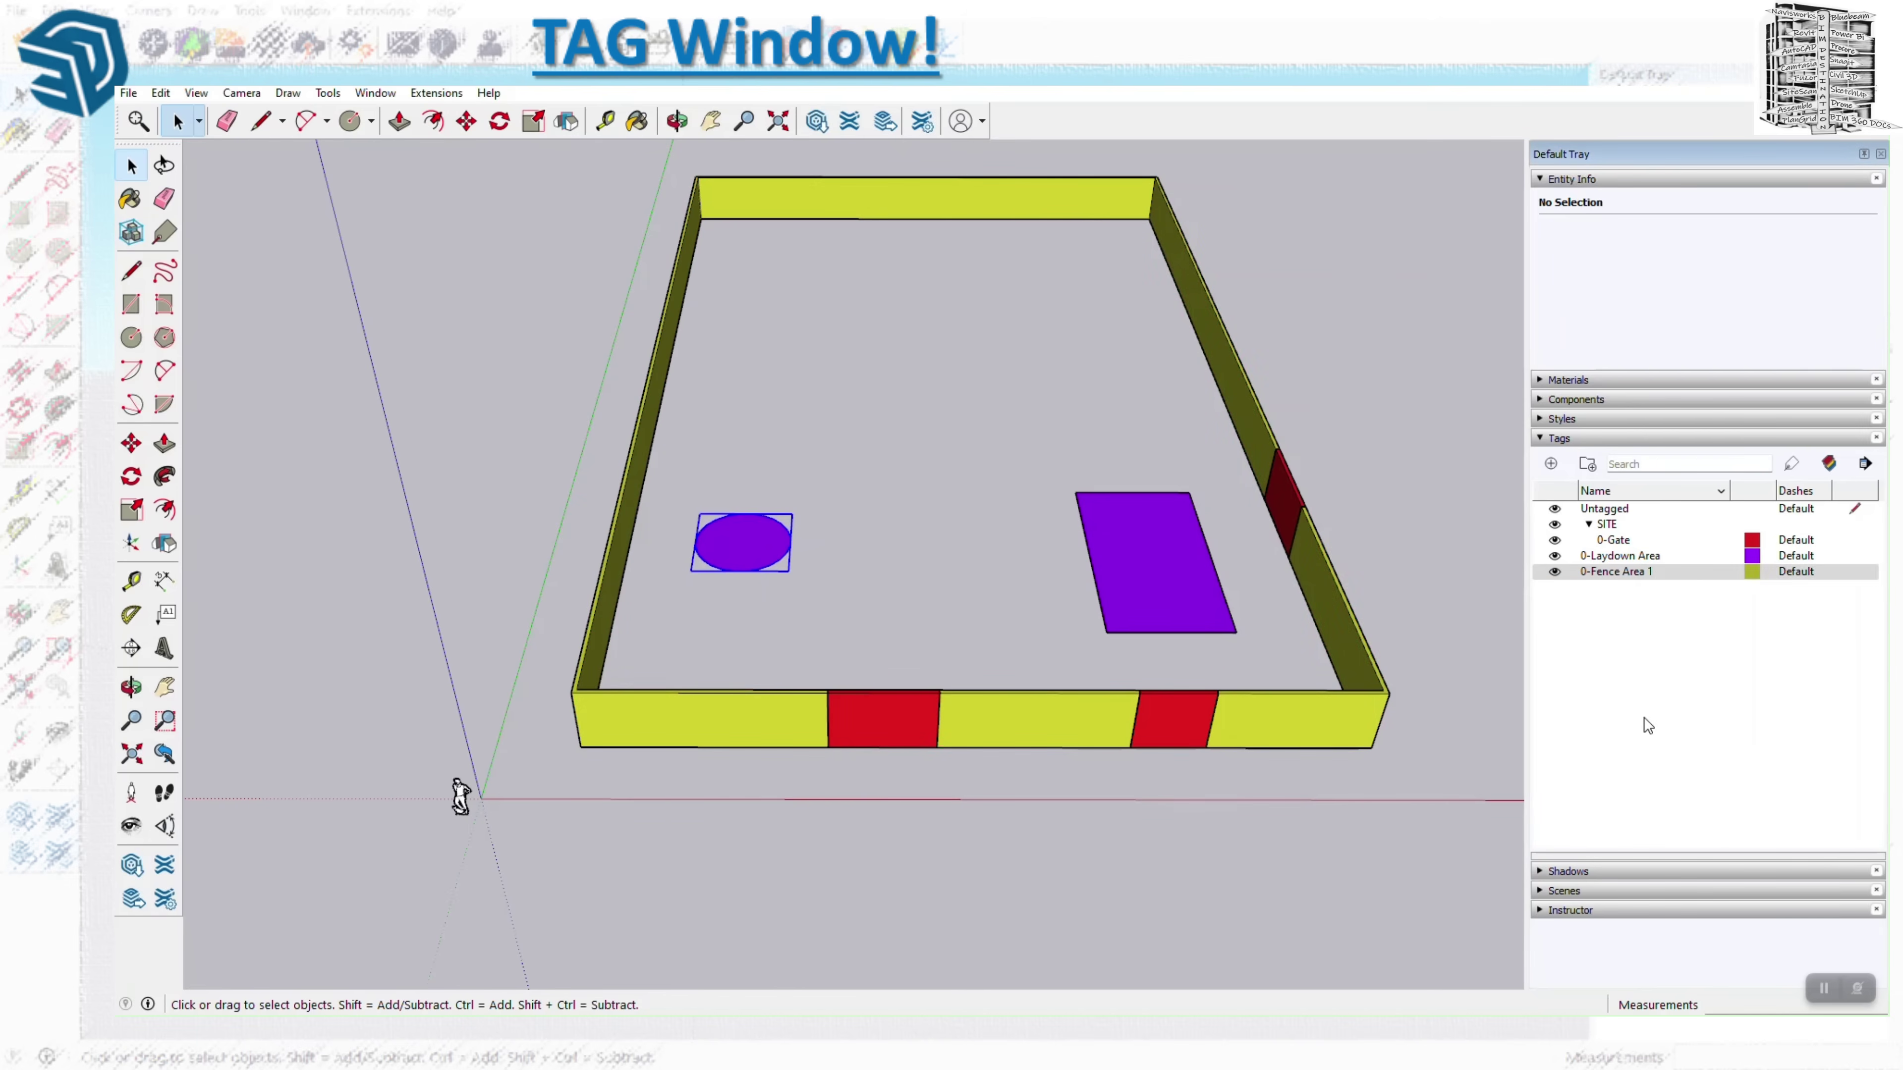
Move the 0-Fence Area 1 tag into the SITE folder, then collapse and re-expand the folder to check it.
left_click_drag(1626, 573, 1603, 532)
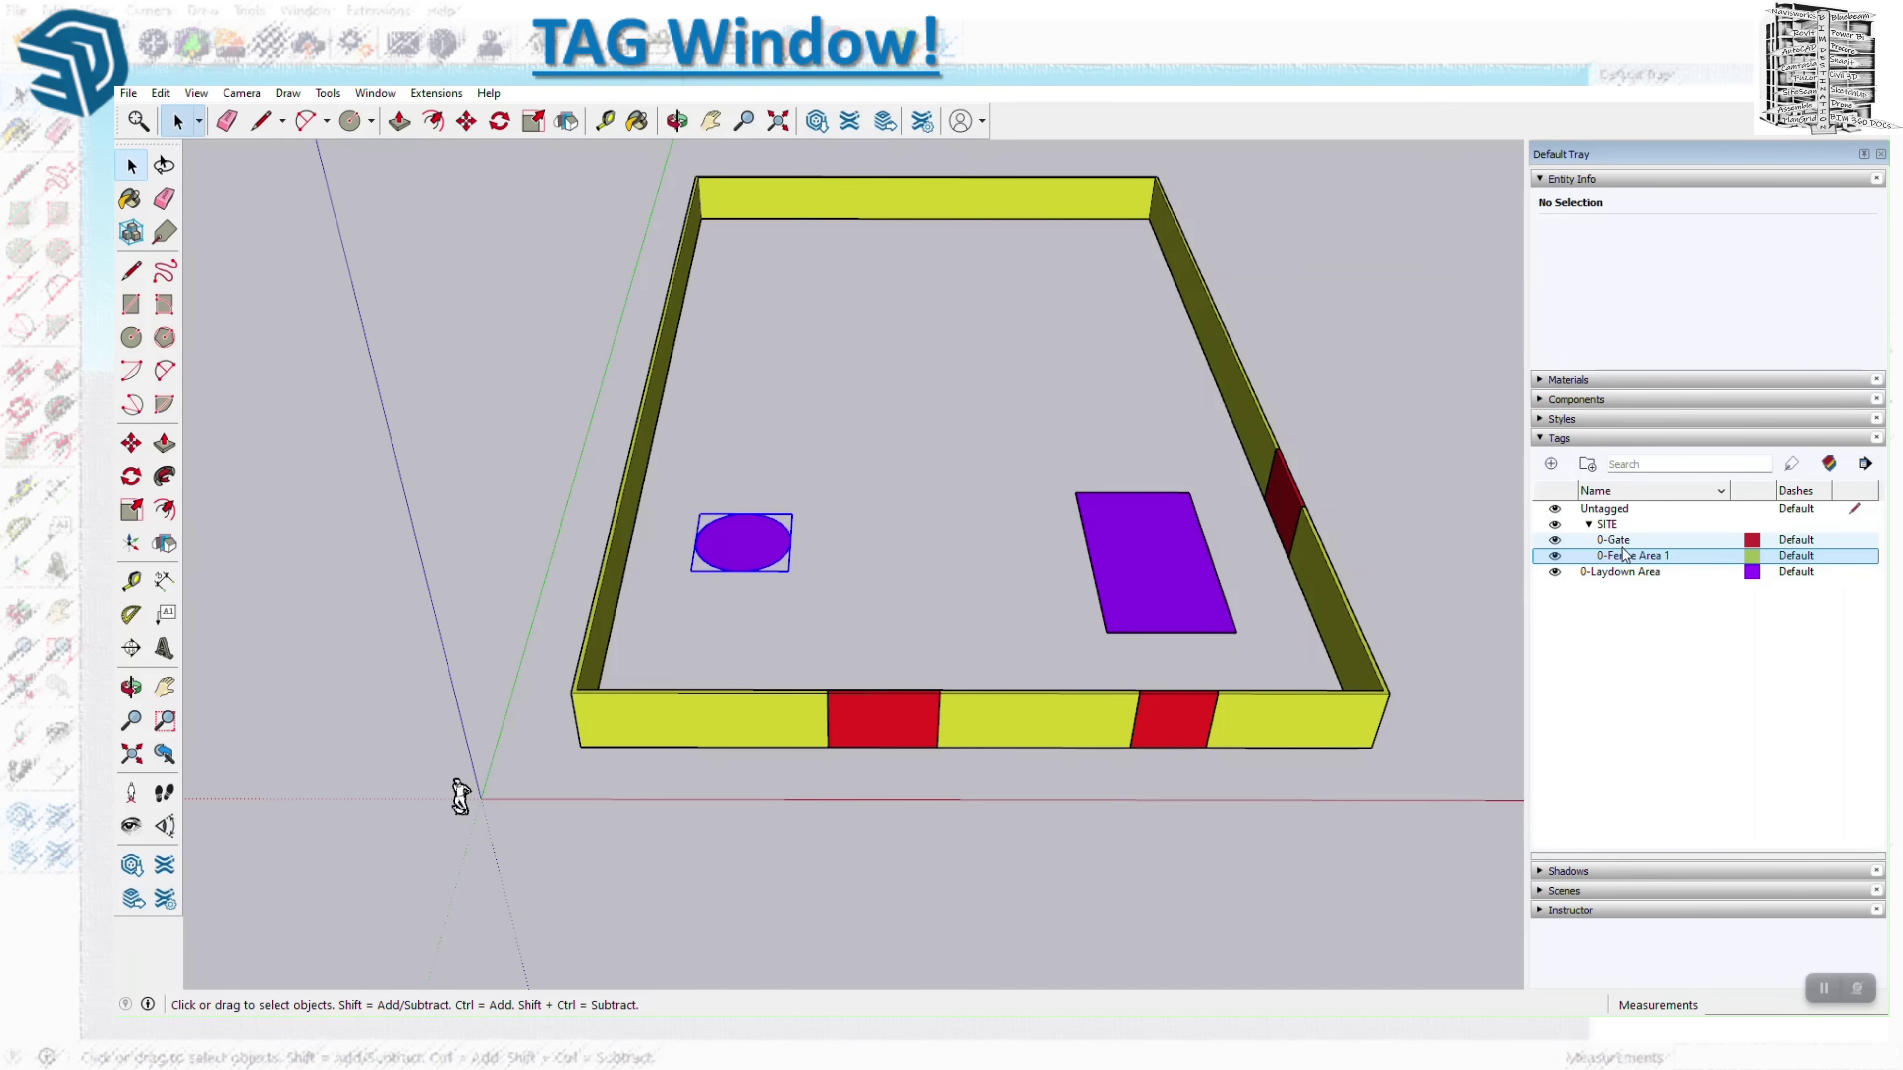
left_click(1589, 525)
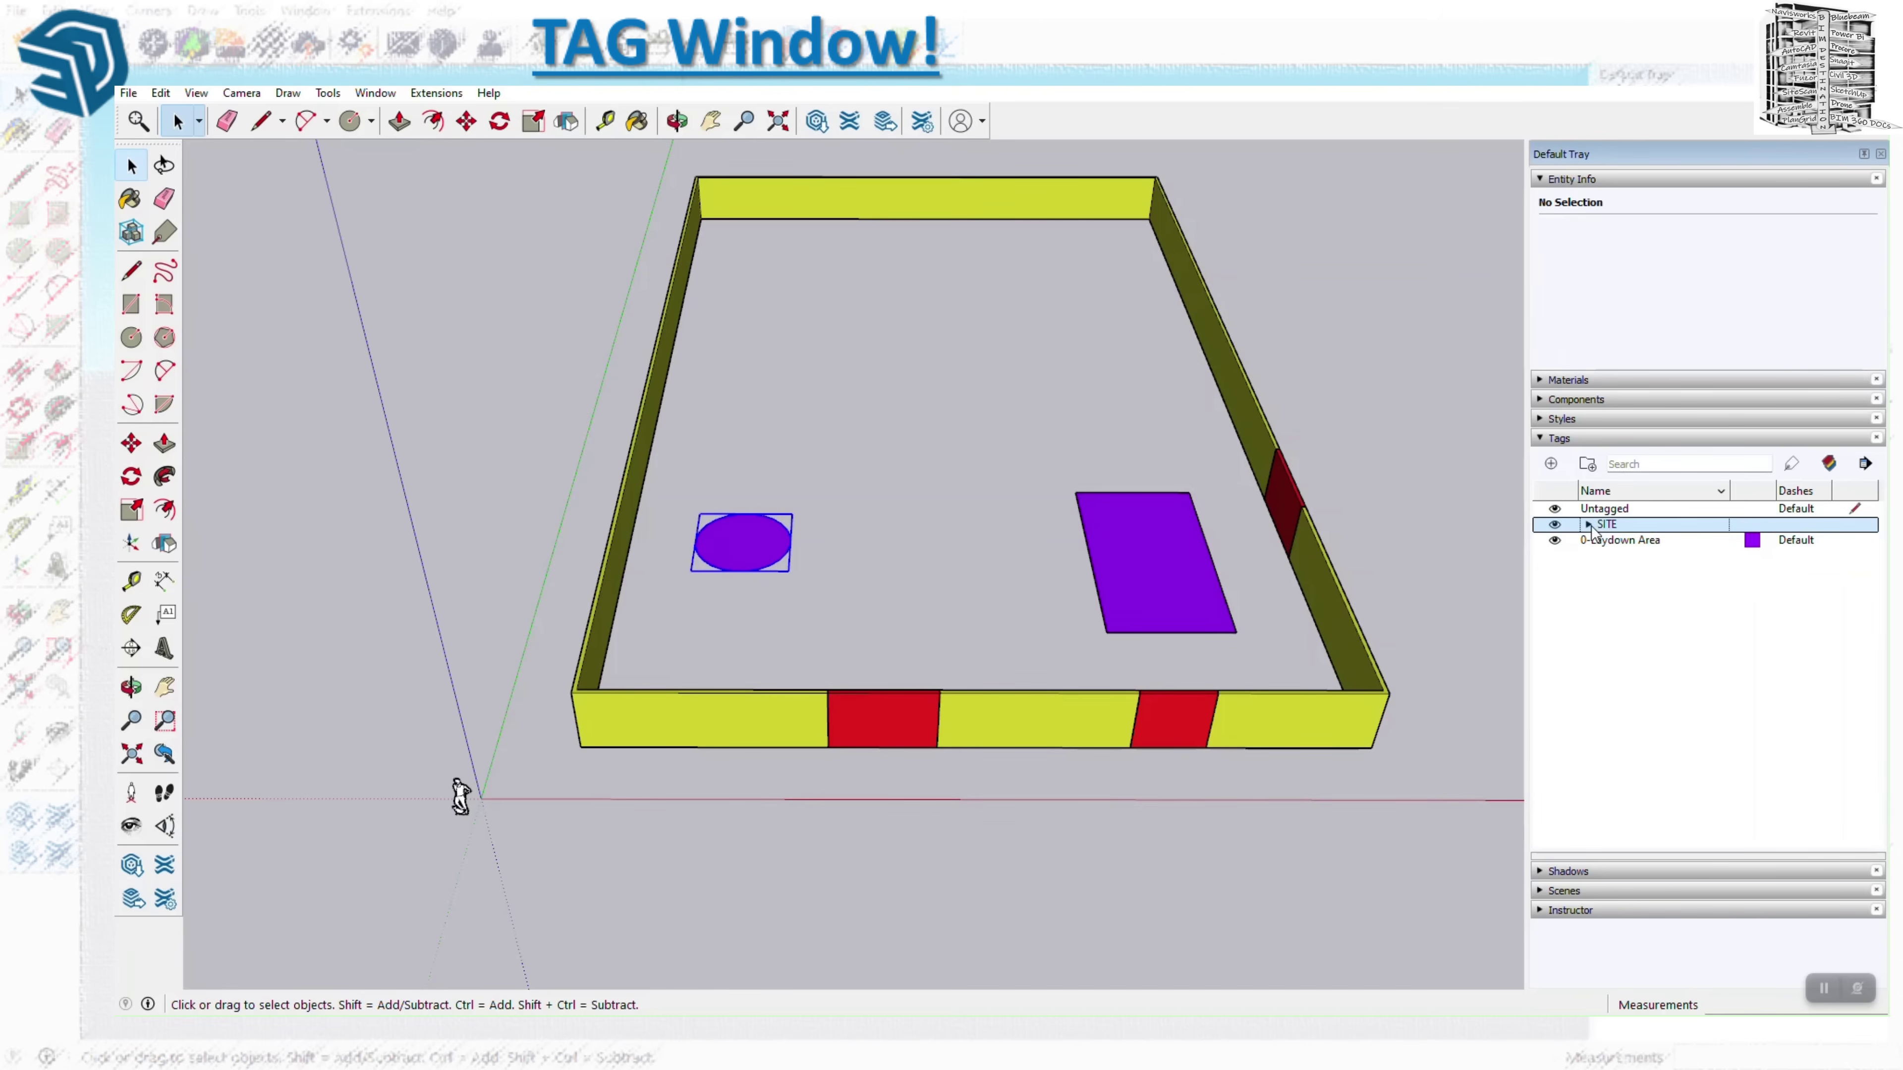
left_click(1588, 525)
left_click(1655, 634)
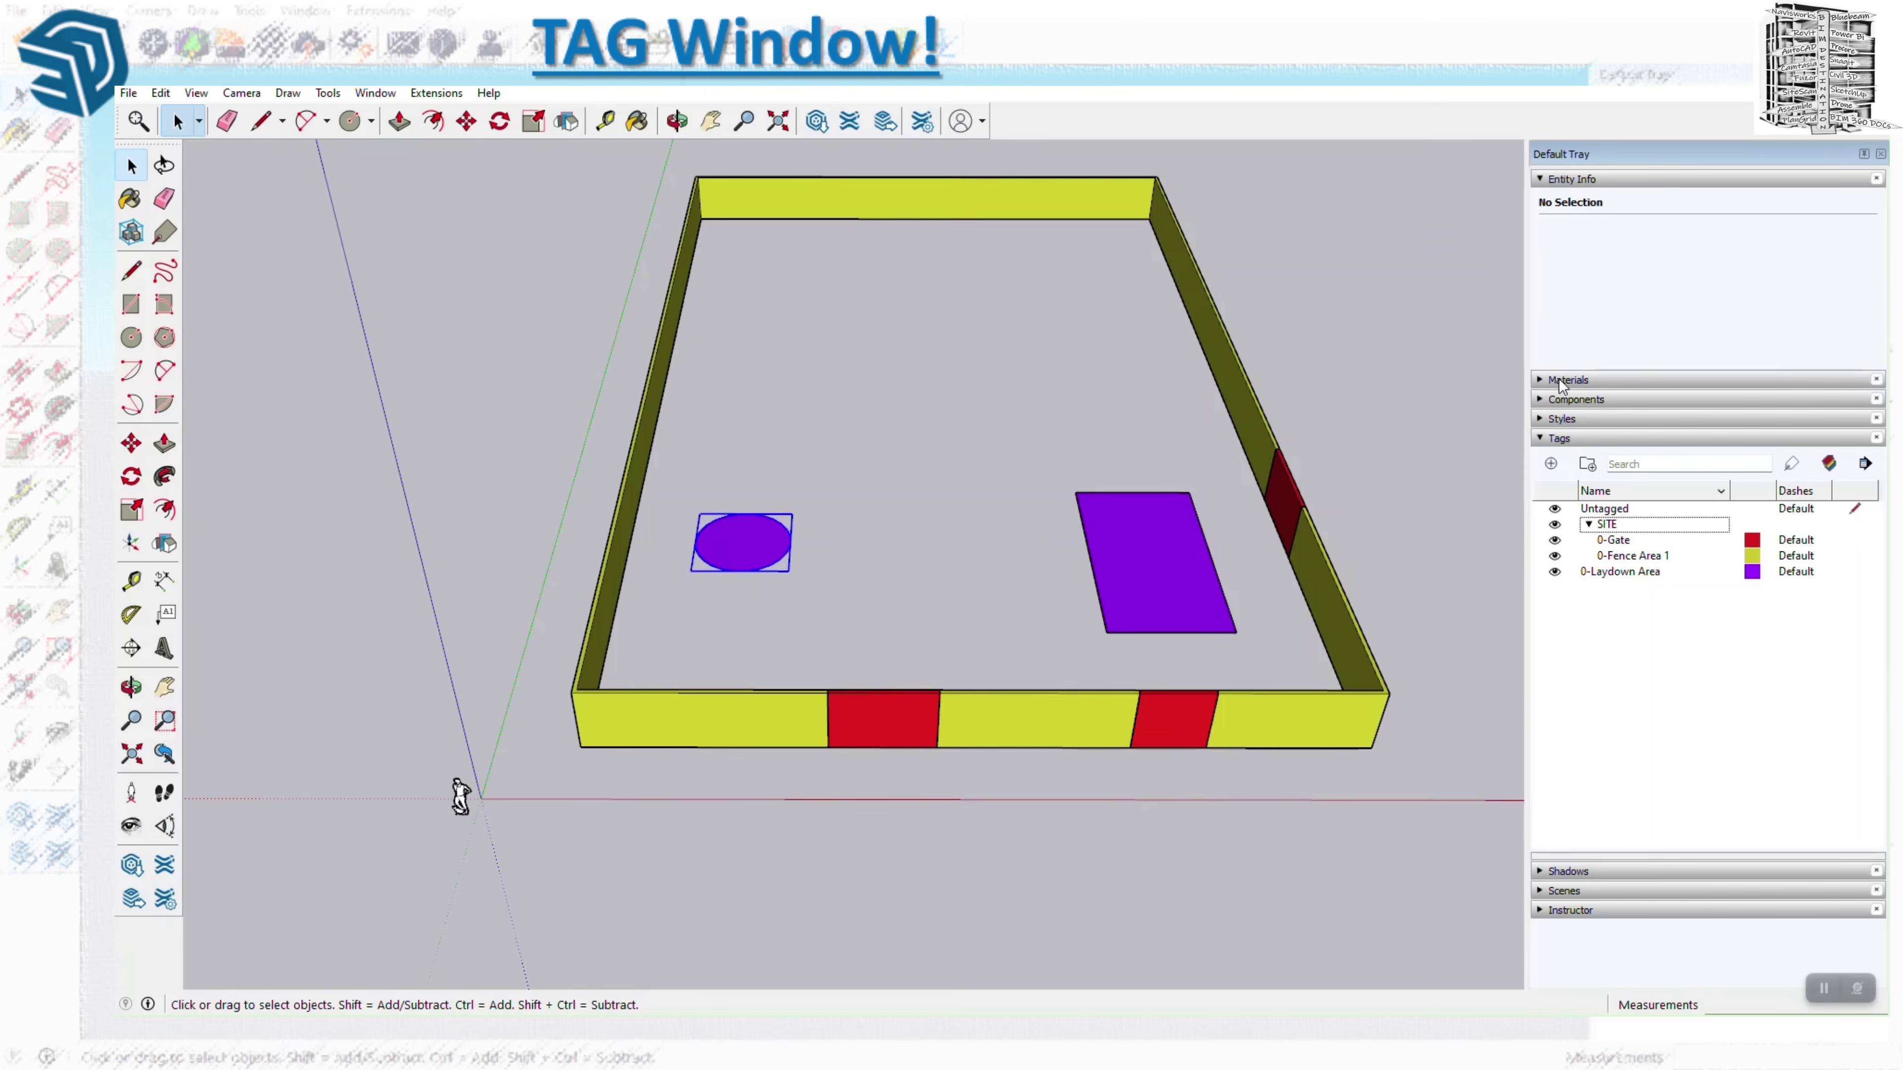
left_click(1541, 379)
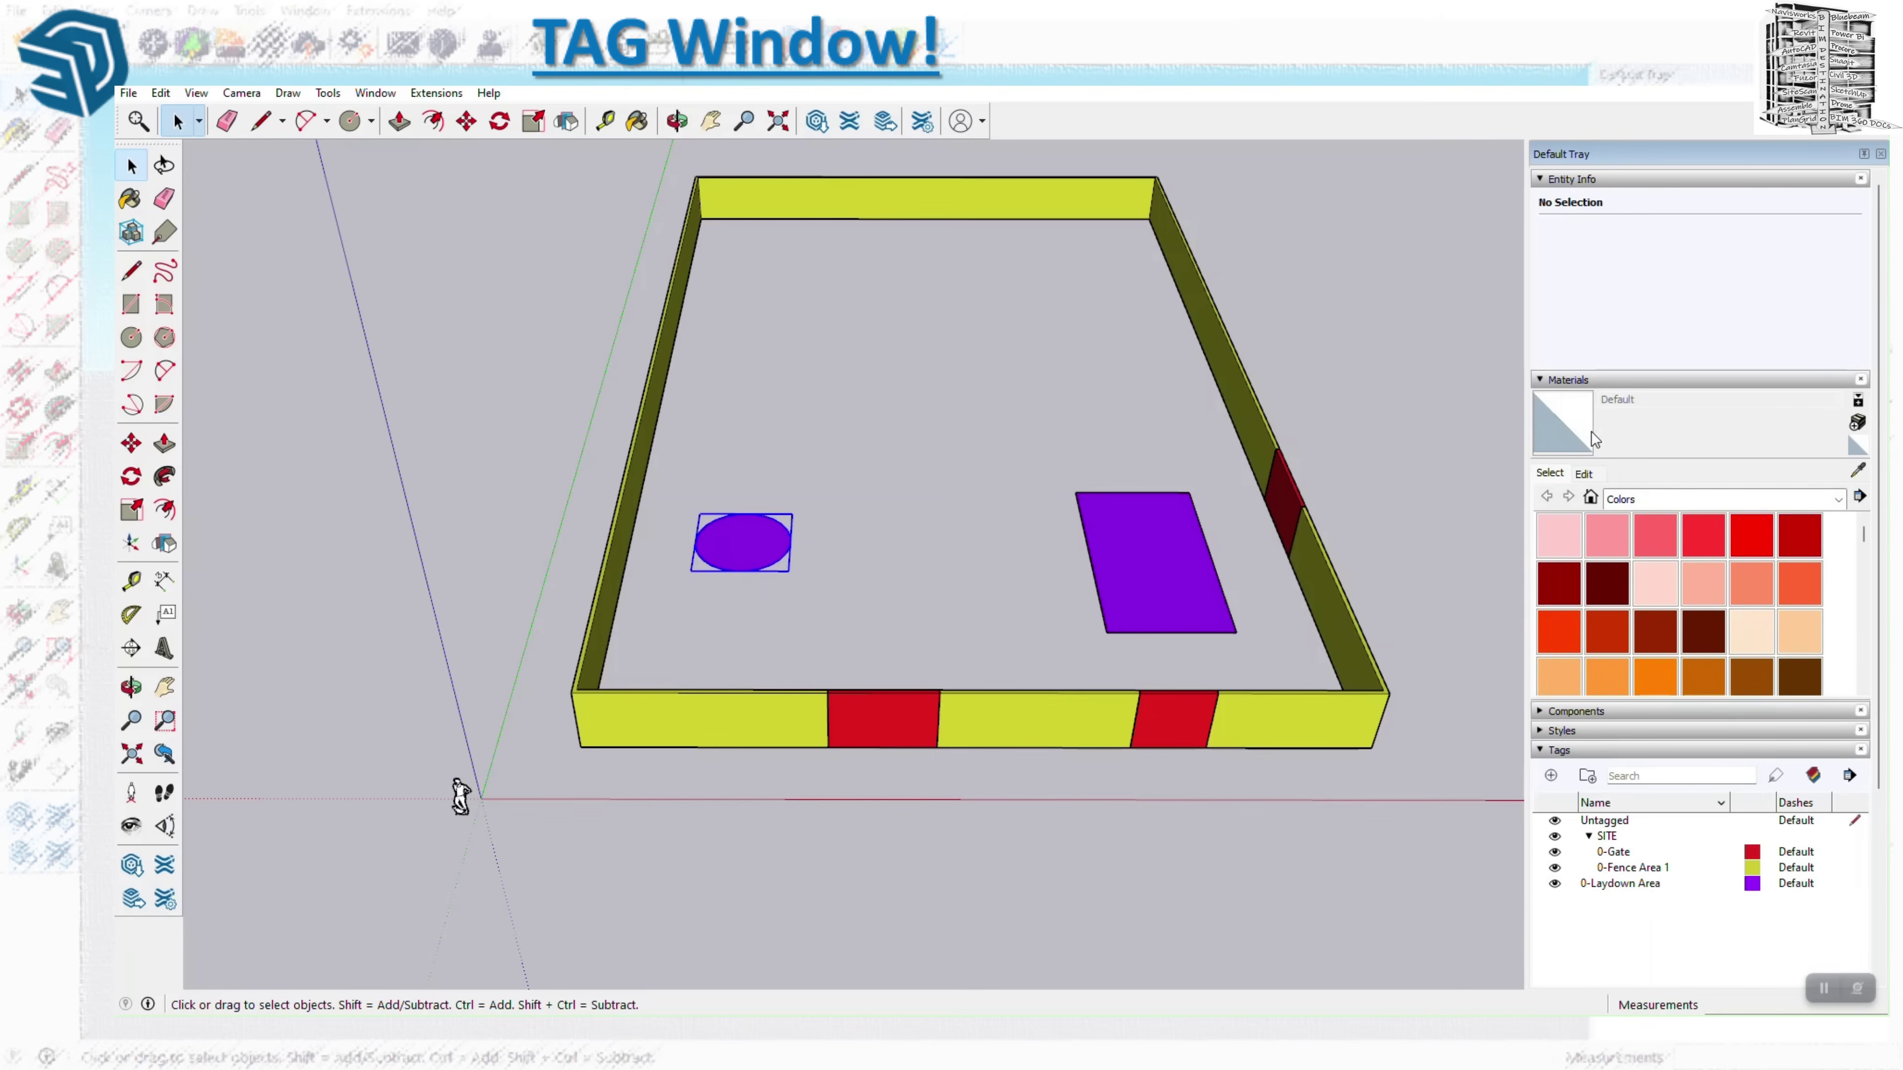
left_click(1541, 380)
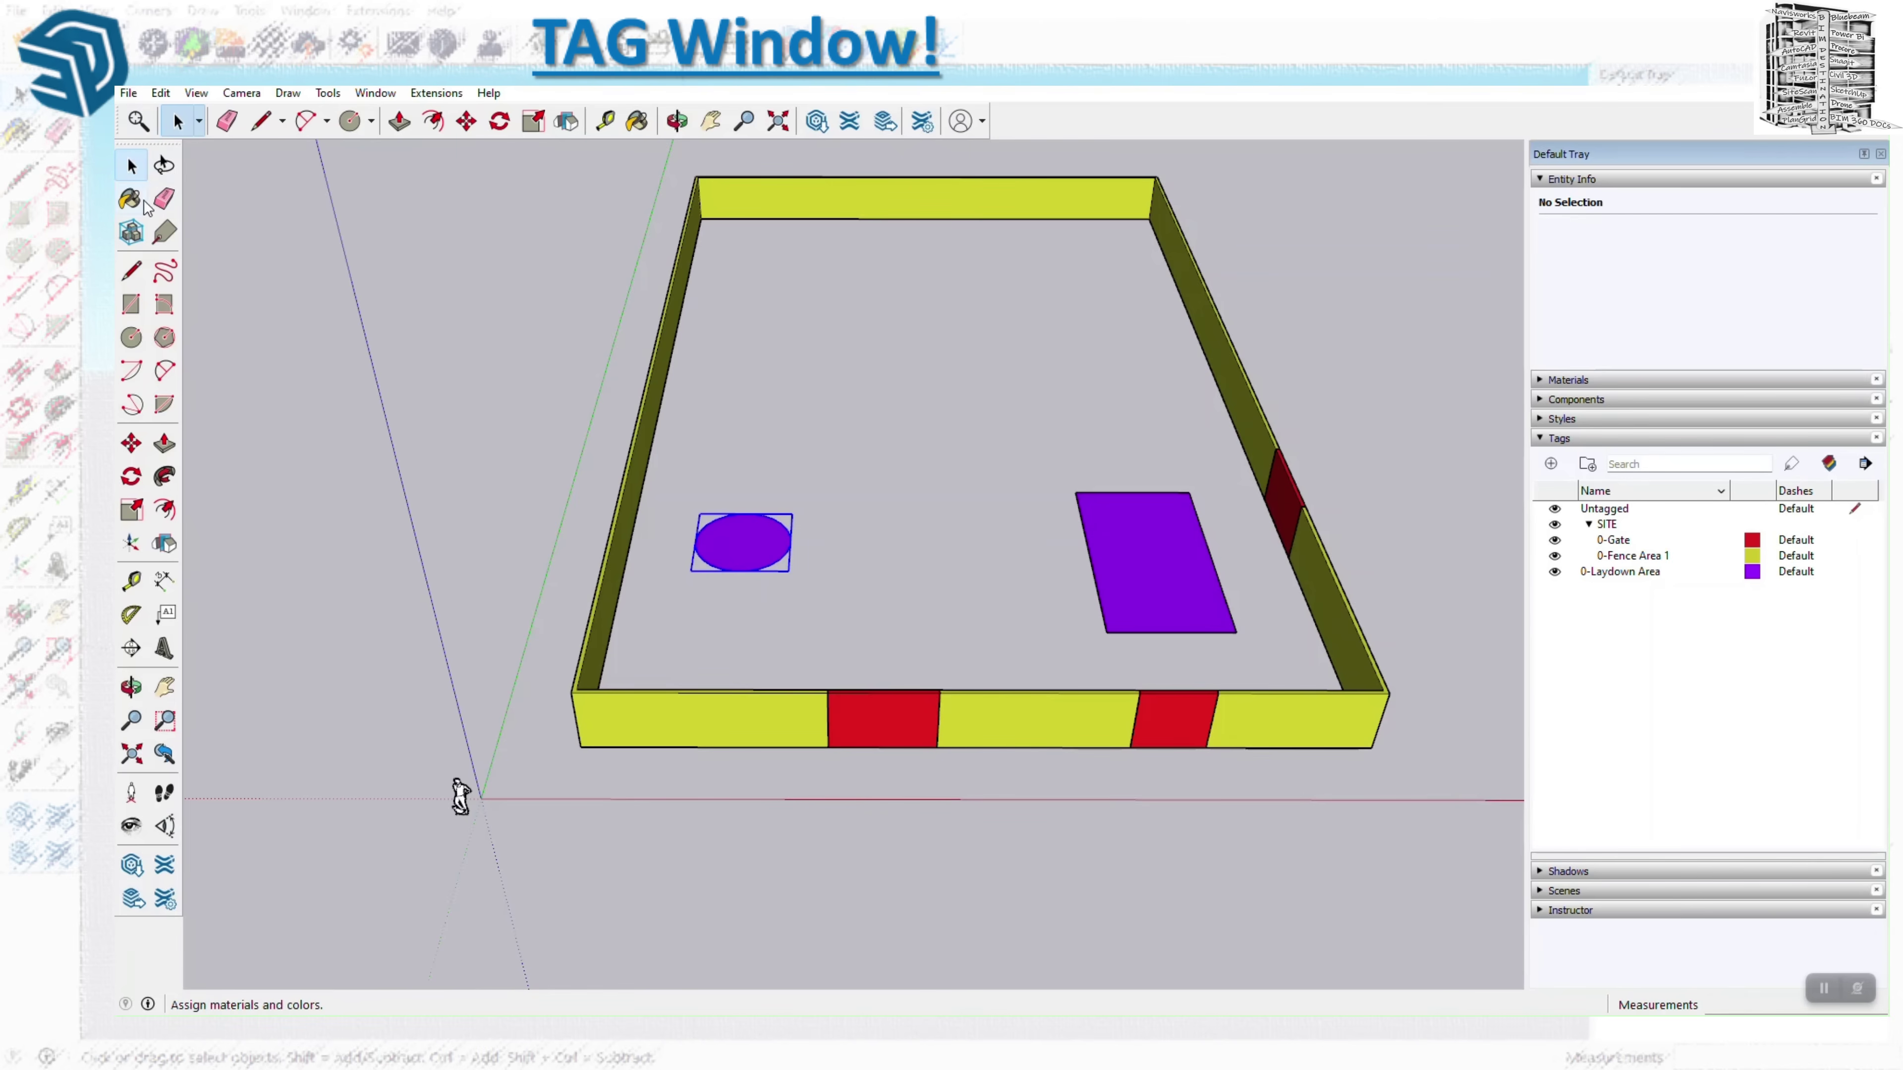
Draw a rectangle about 15' by 21' on the ground inside the fence, near its far-left corner.
left_click(131, 304)
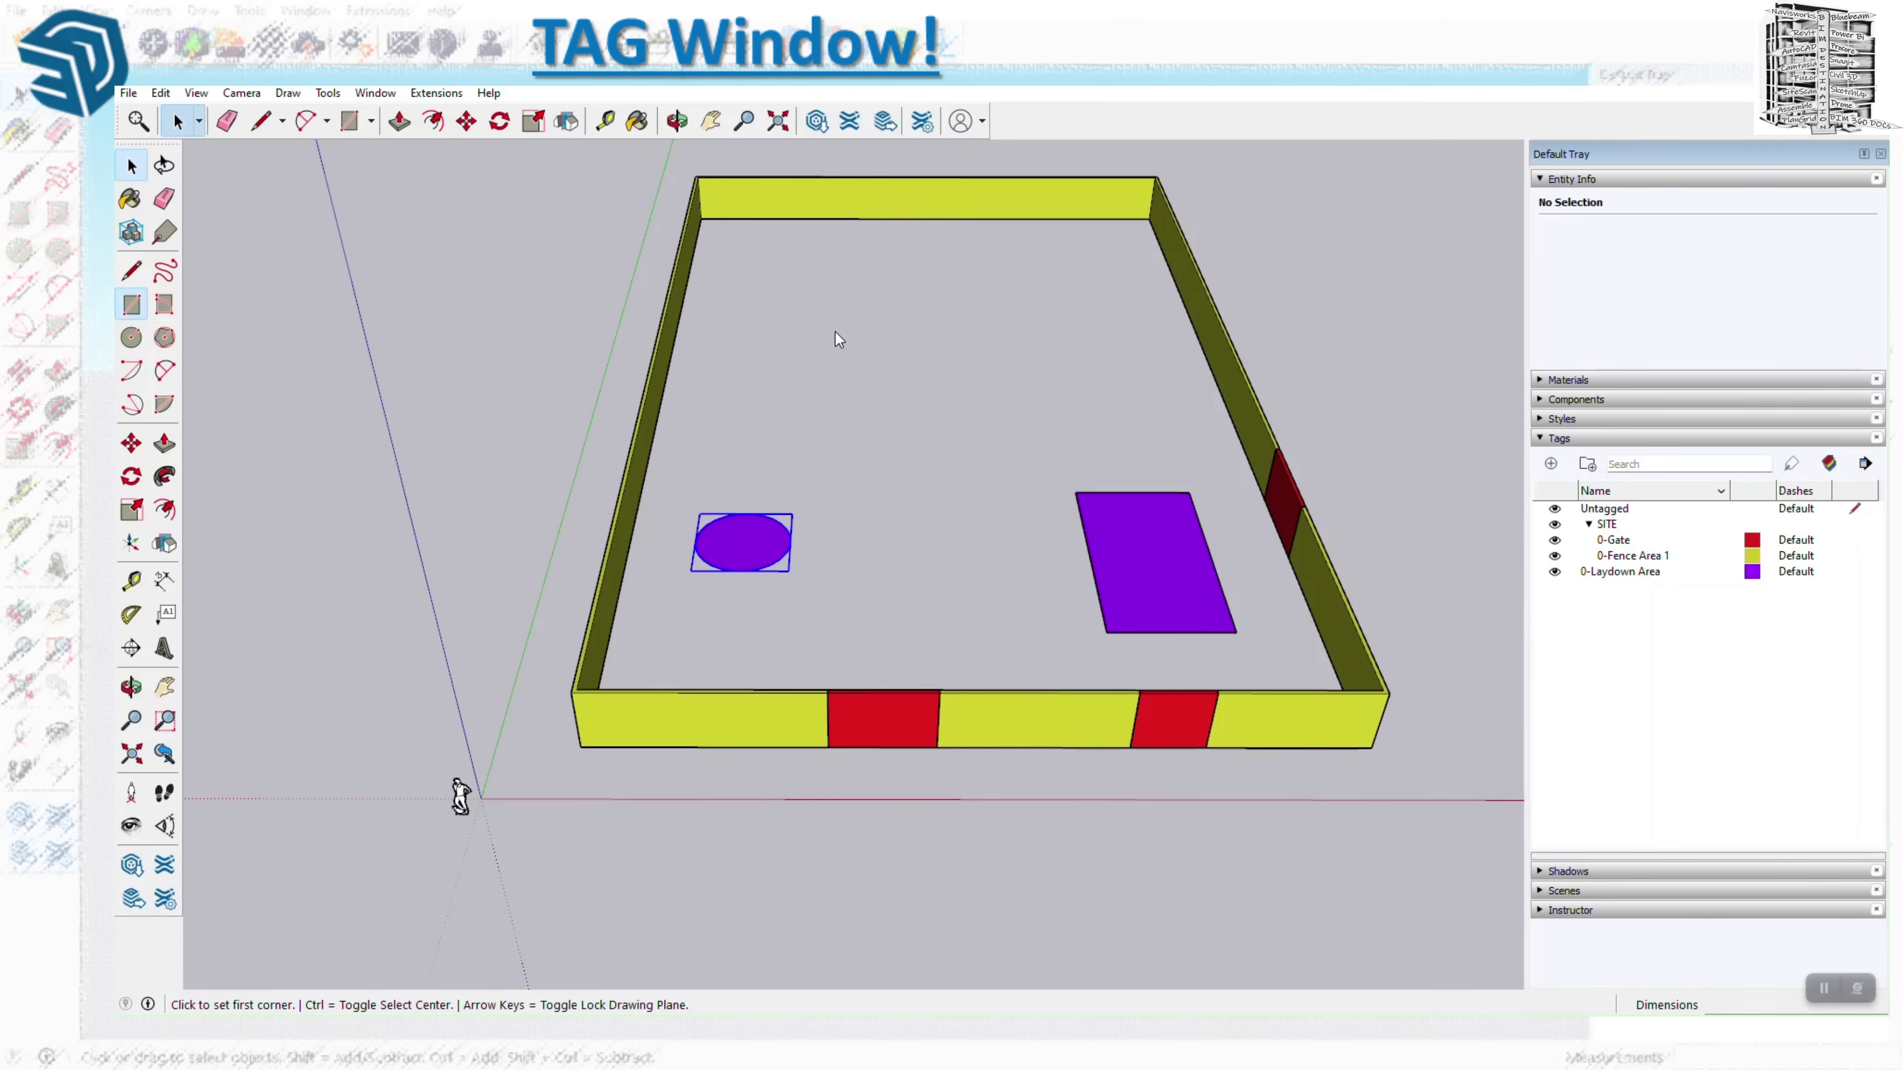
left_click(756, 257)
left_click(834, 313)
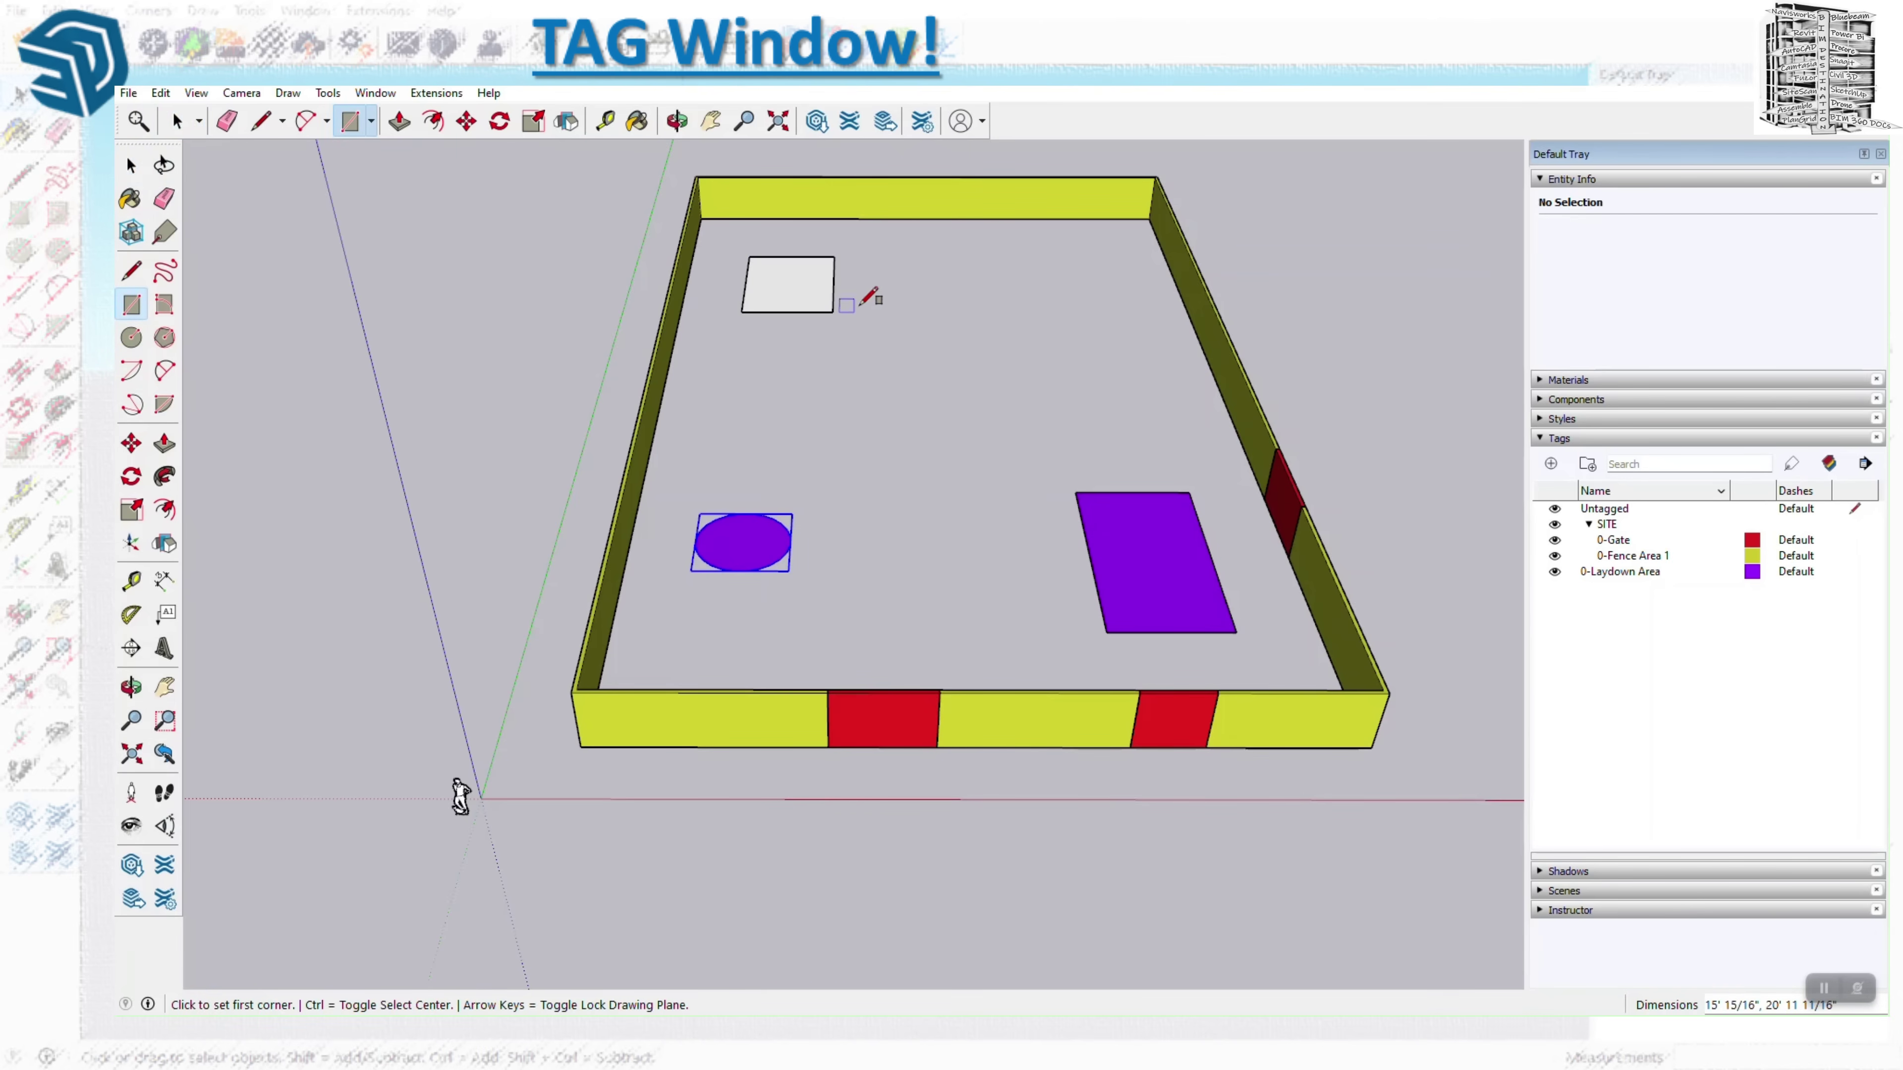
left_click(139, 161)
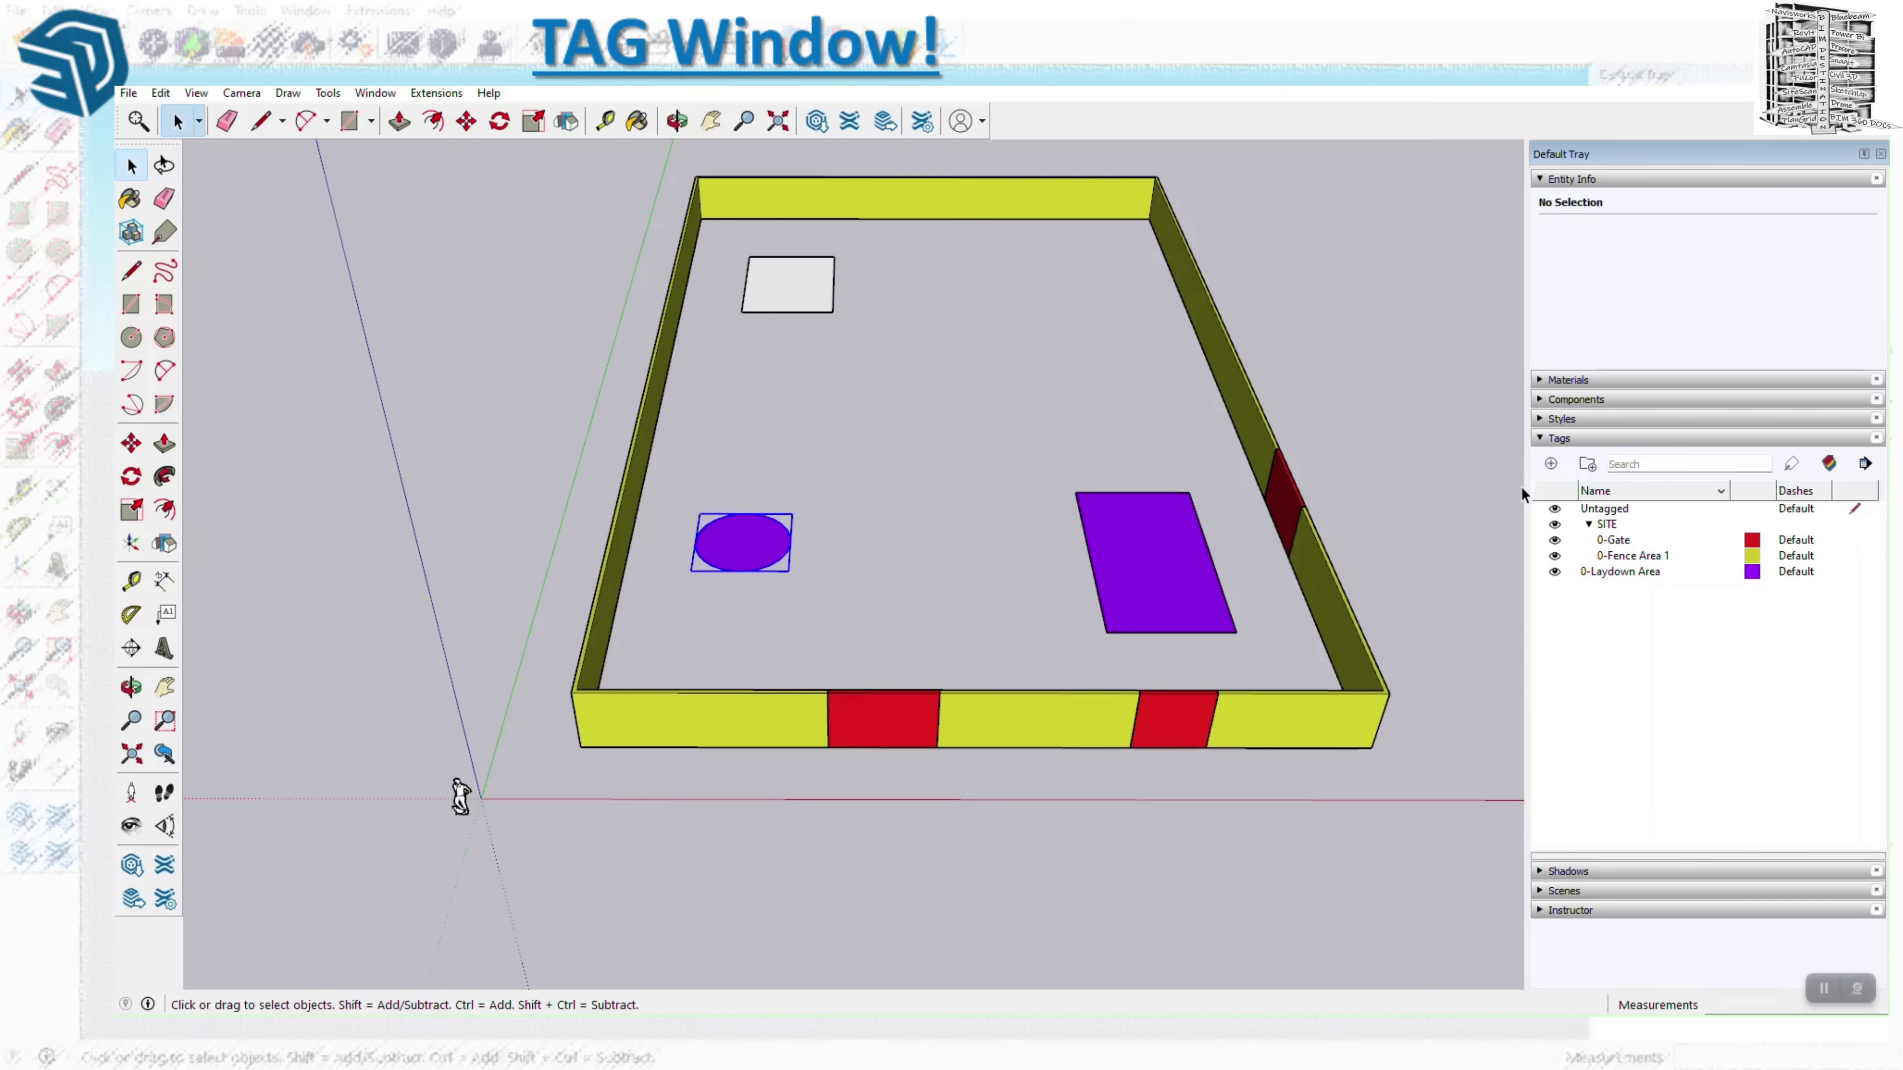
Try applying the 0-Laydown Area tag to the ungrouped rectangle's face with the Tag tool, and toggle the tag's visibility off and on.
left_click(1791, 465)
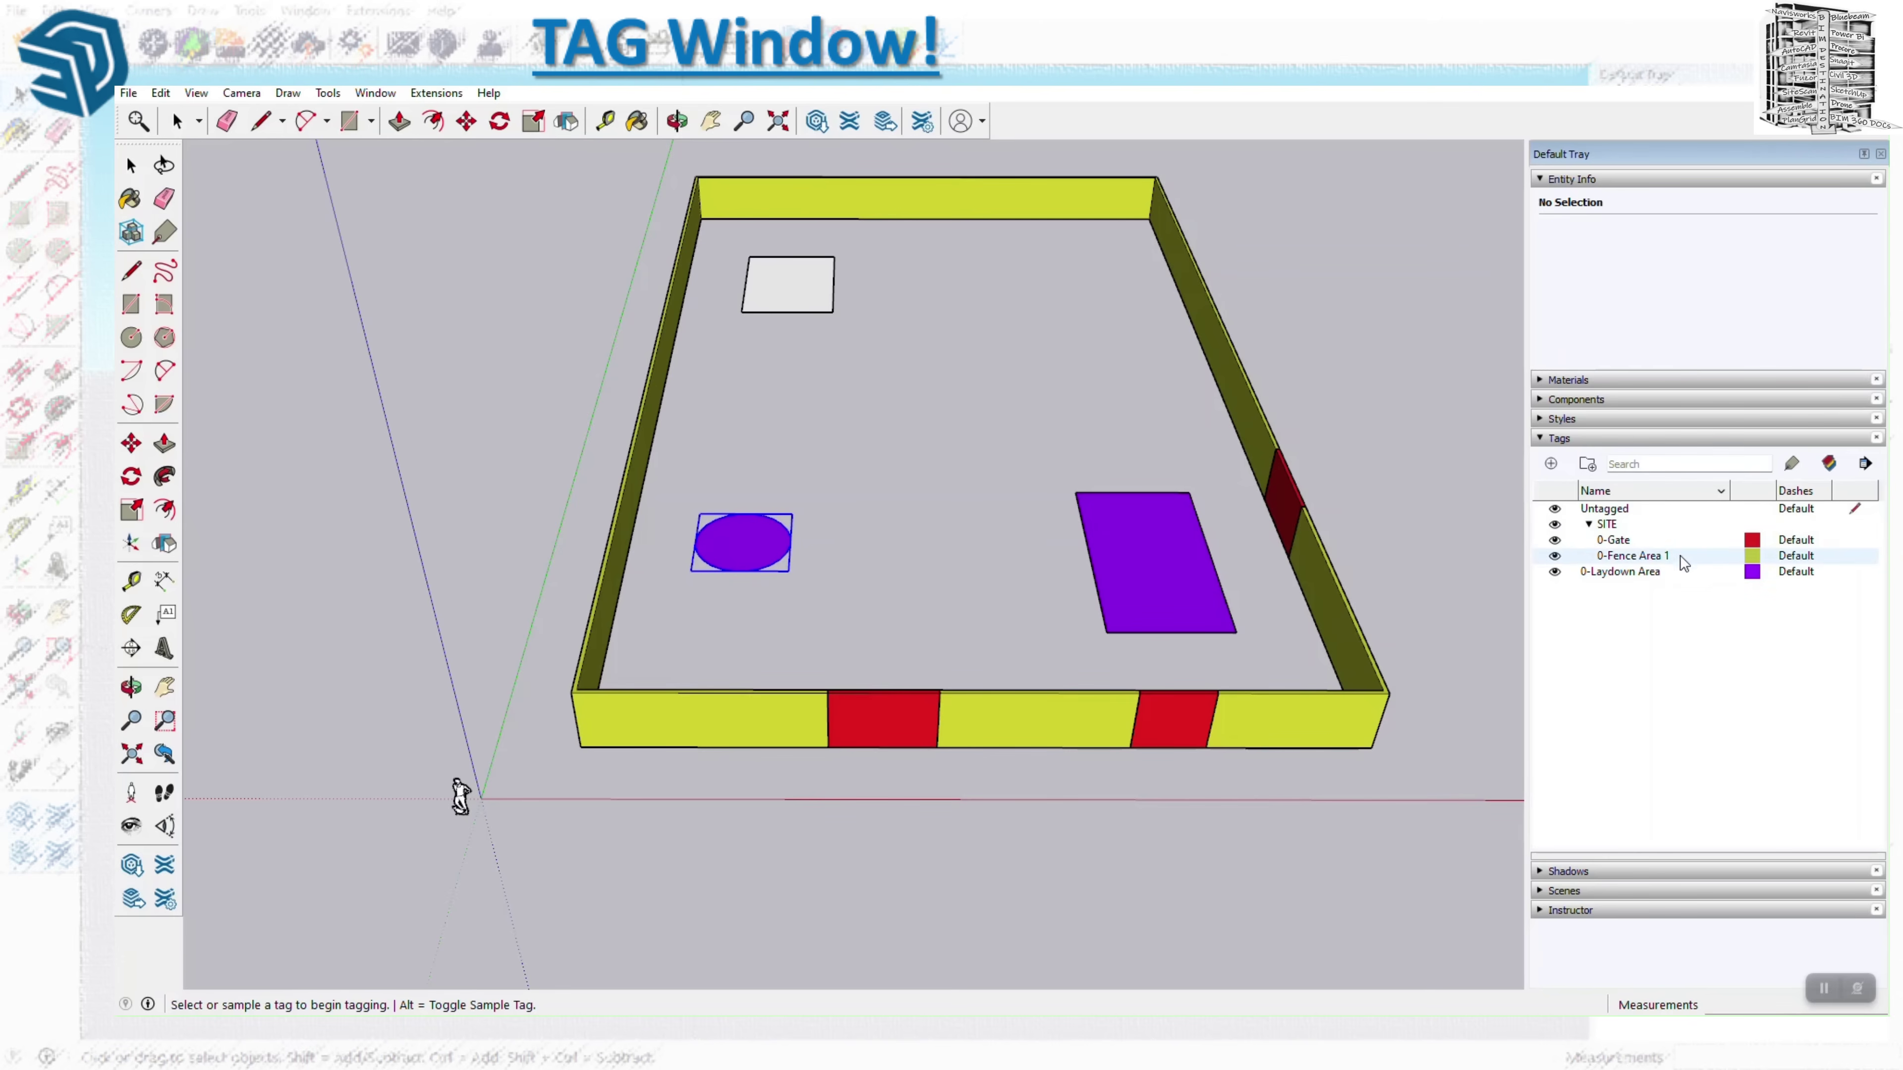
left_click(1637, 573)
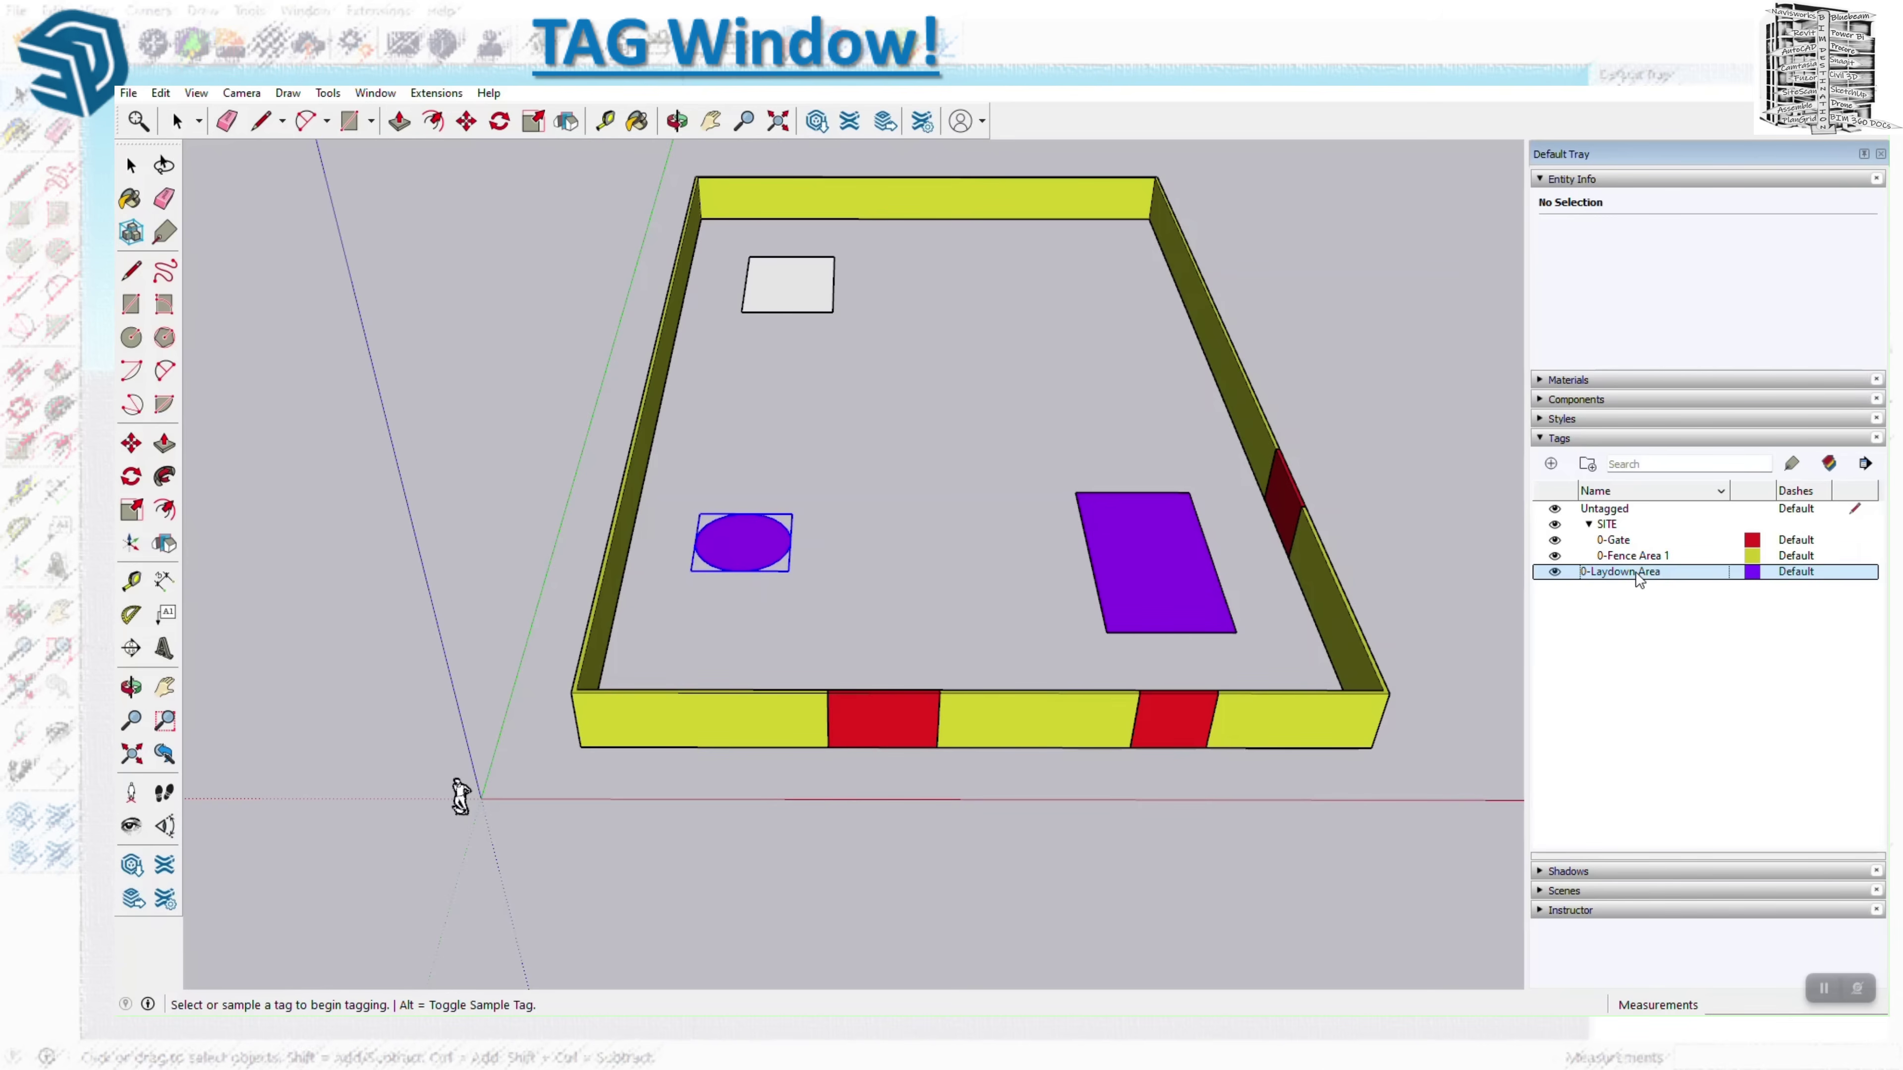
left_click(1635, 572)
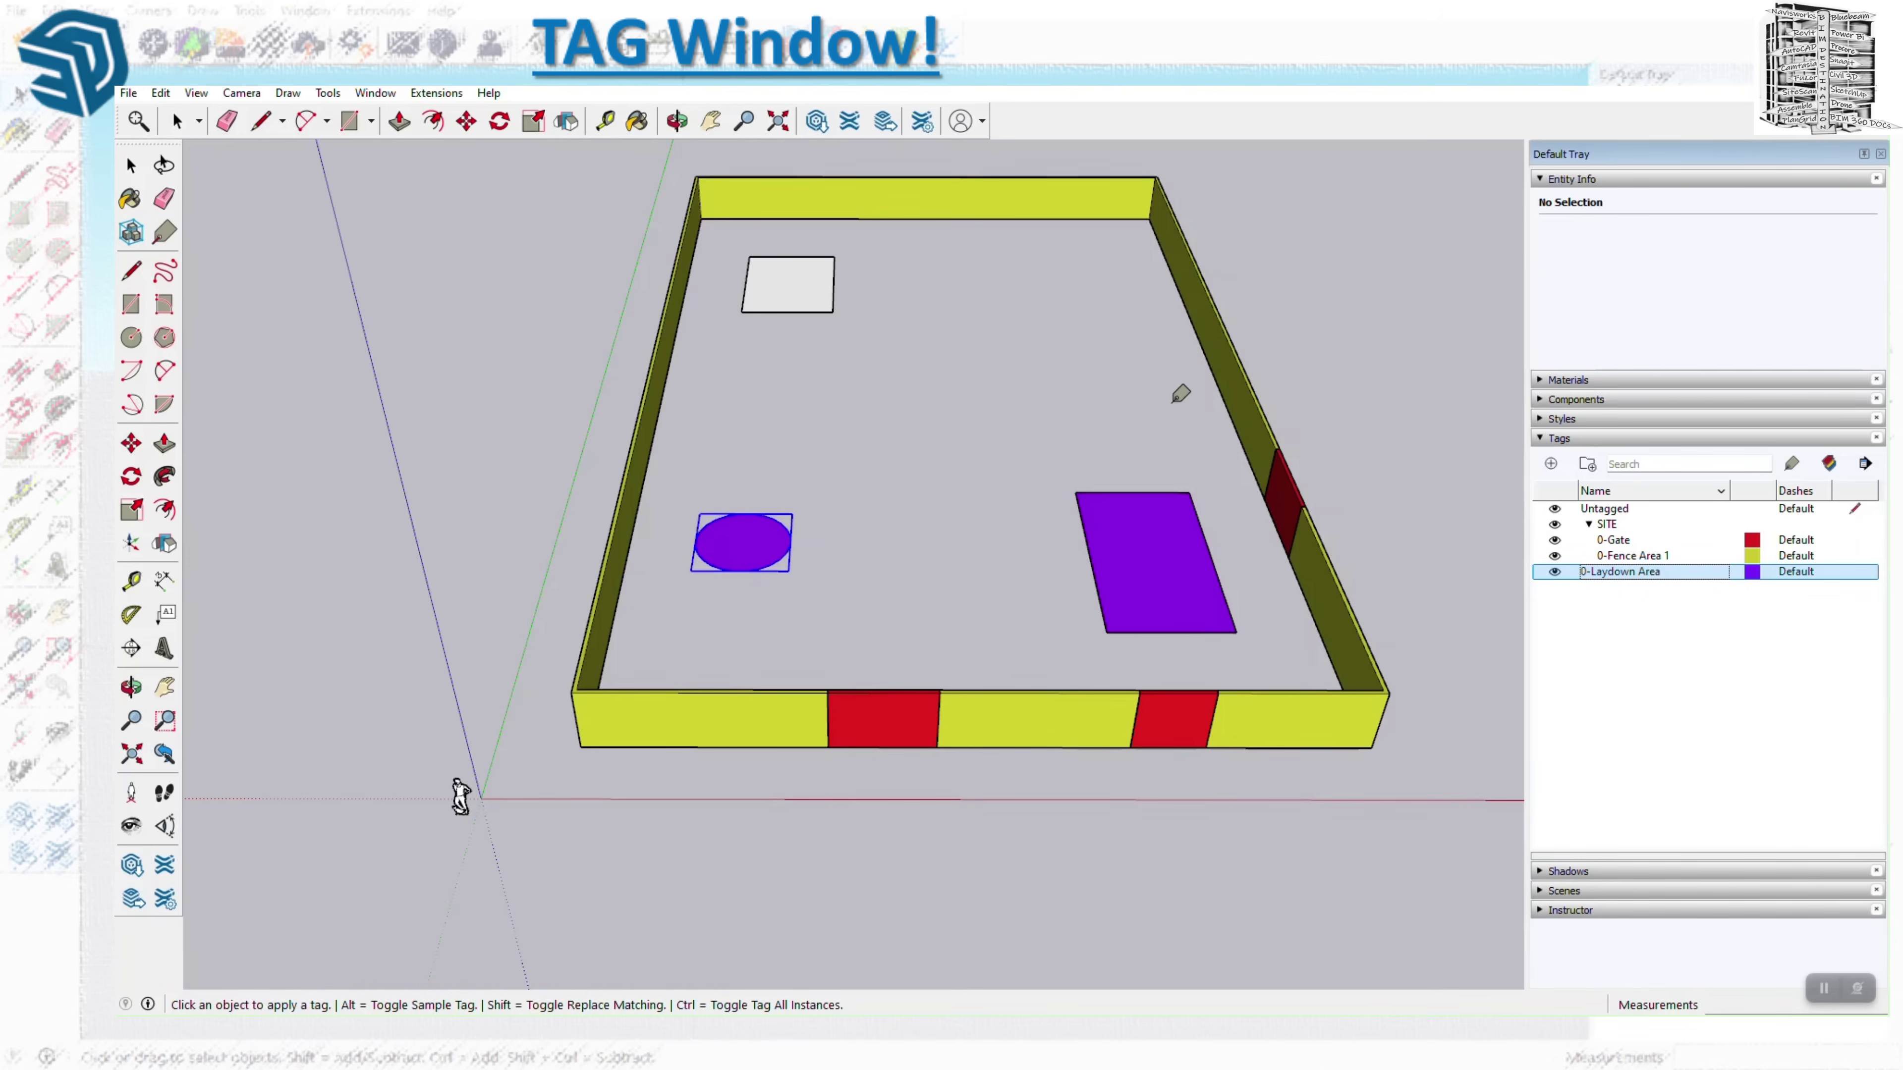
left_click(814, 291)
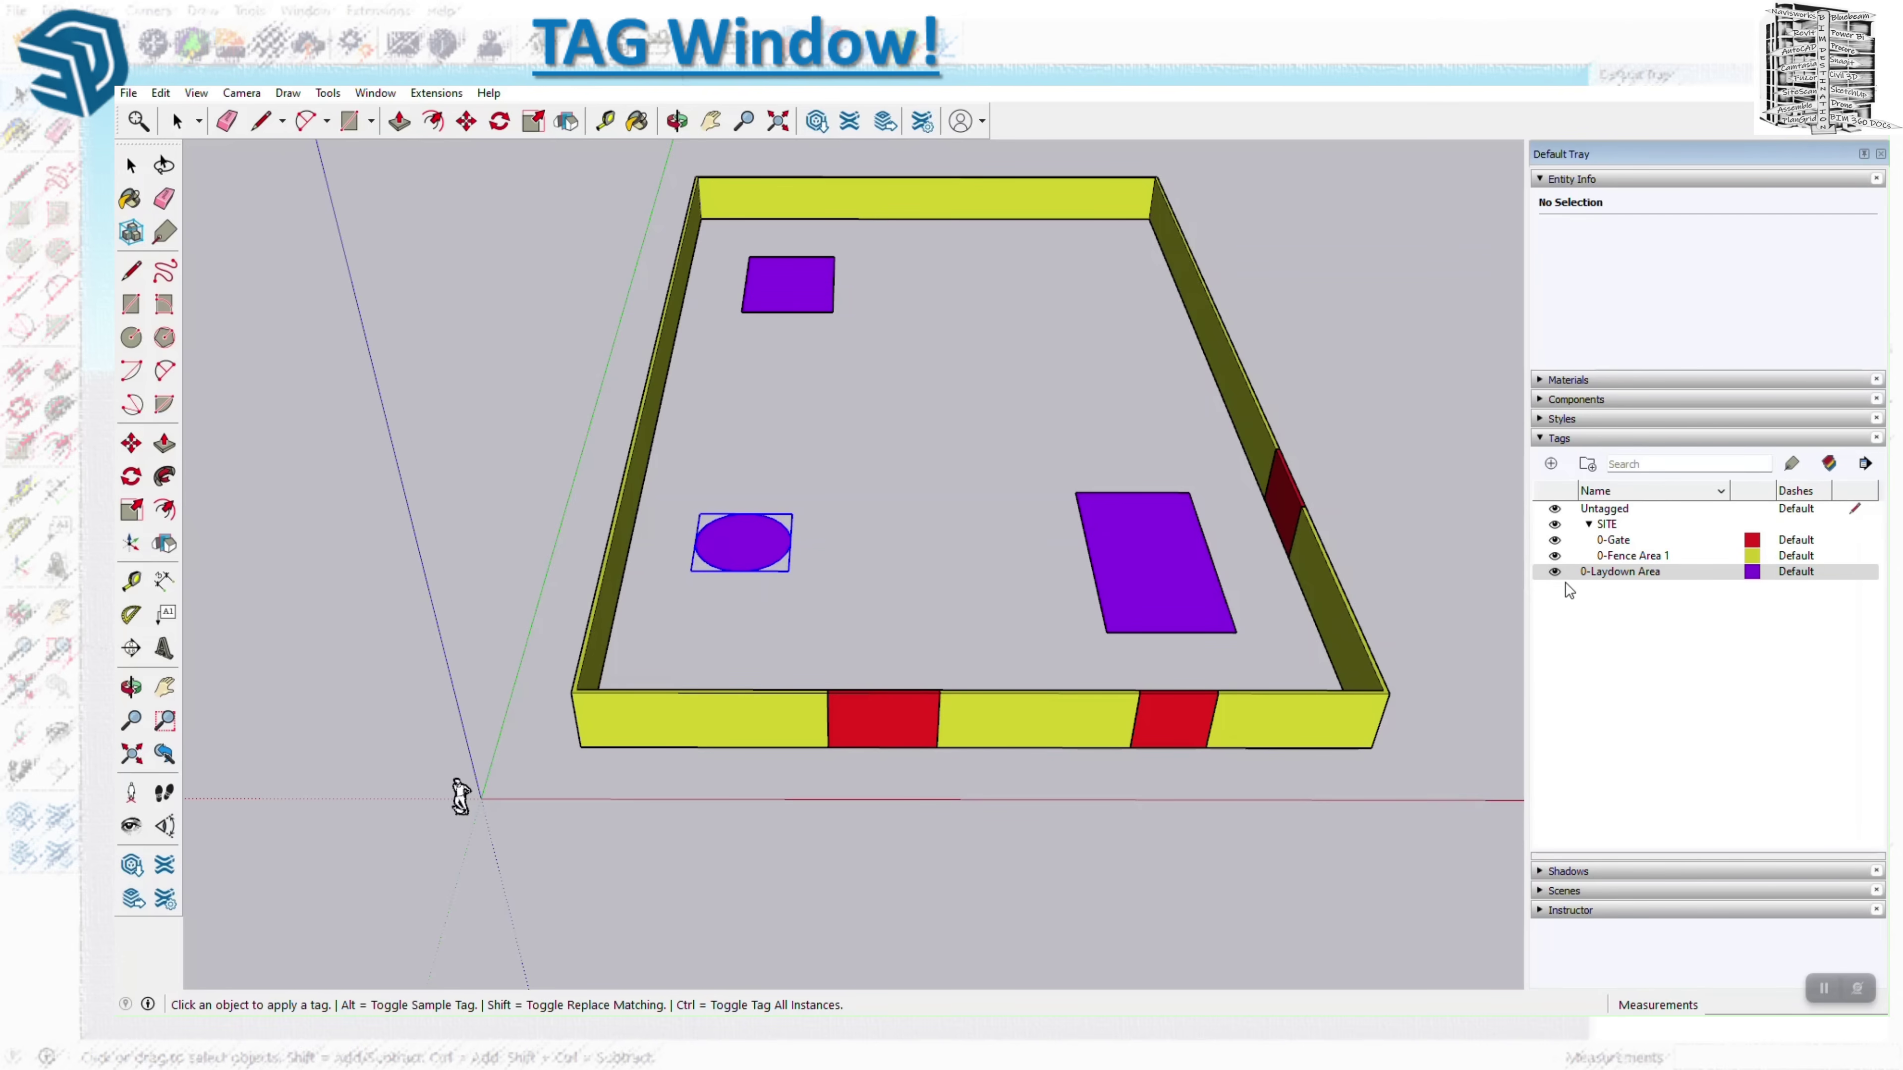
left_click(1556, 572)
left_click(1555, 573)
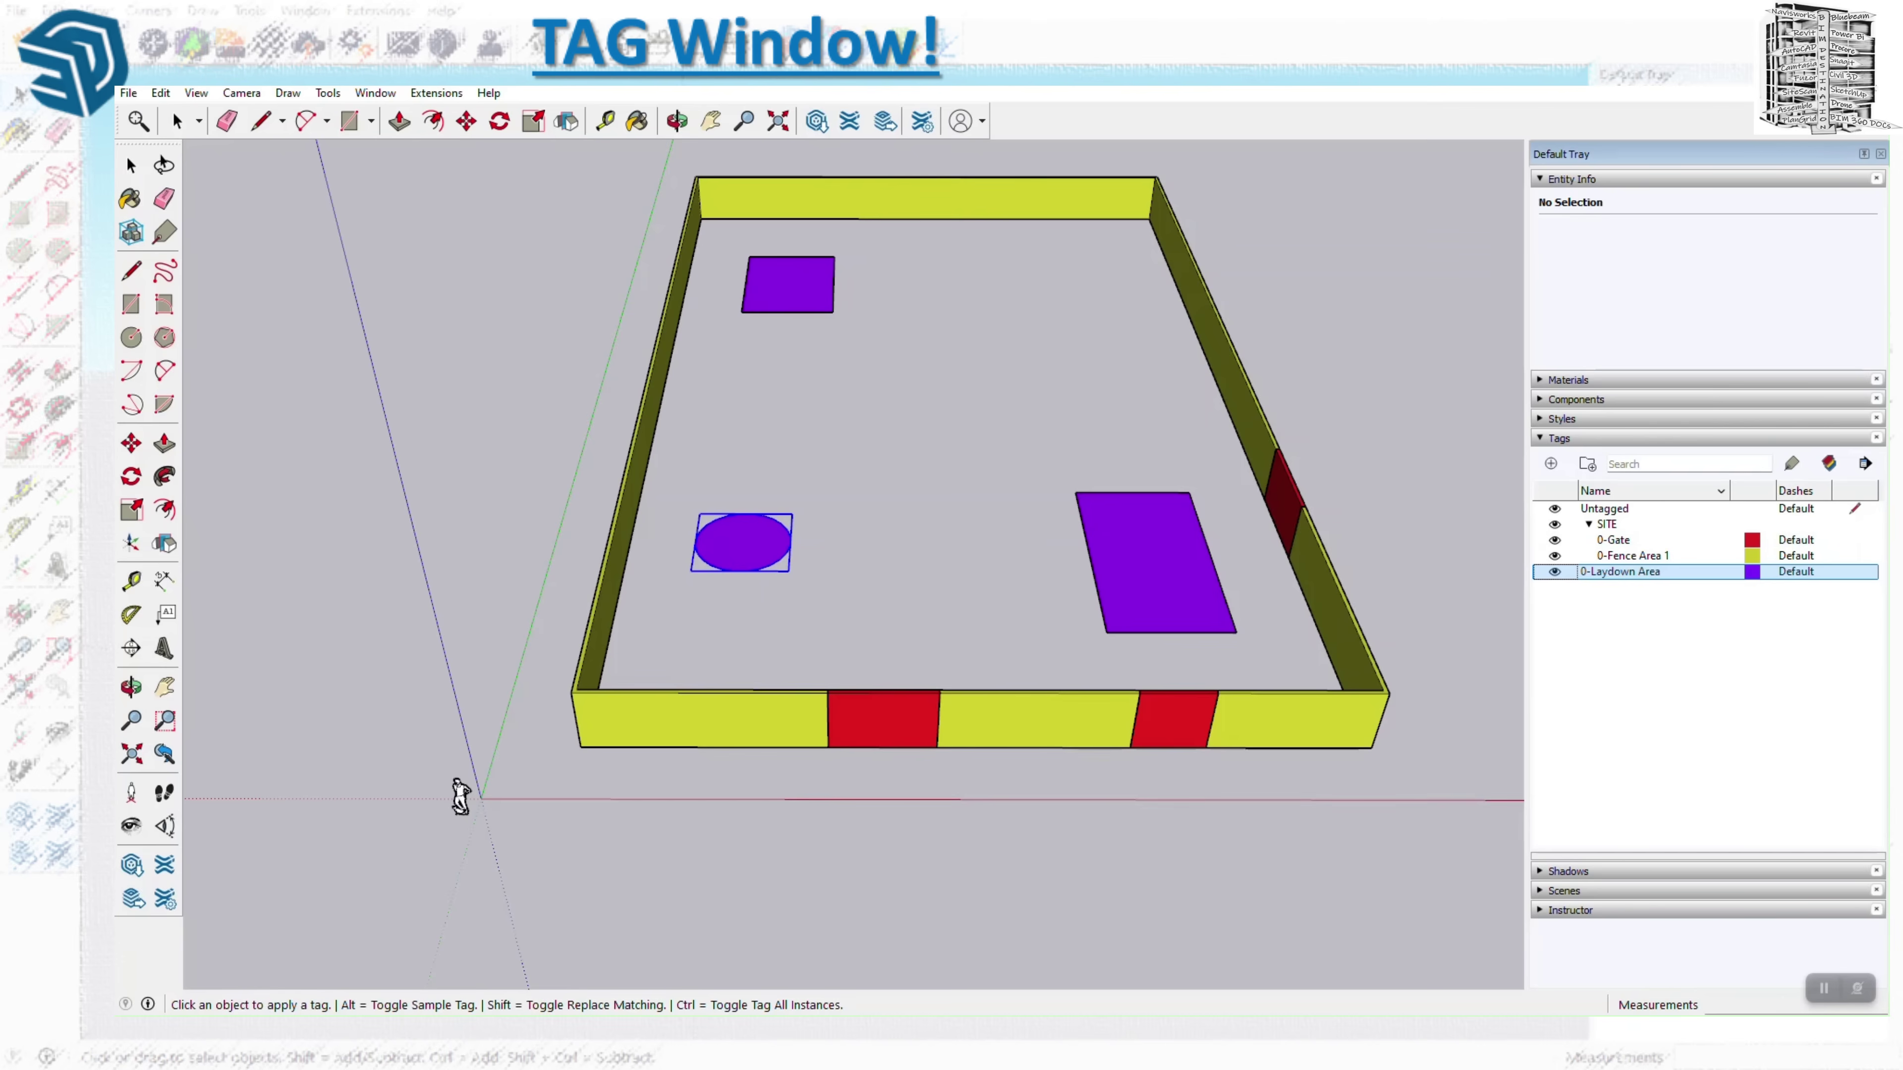
Hide the 0-Laydown Area tag, examine which tag the rectangle's individual edges carry, and show the tag again.
key("space")
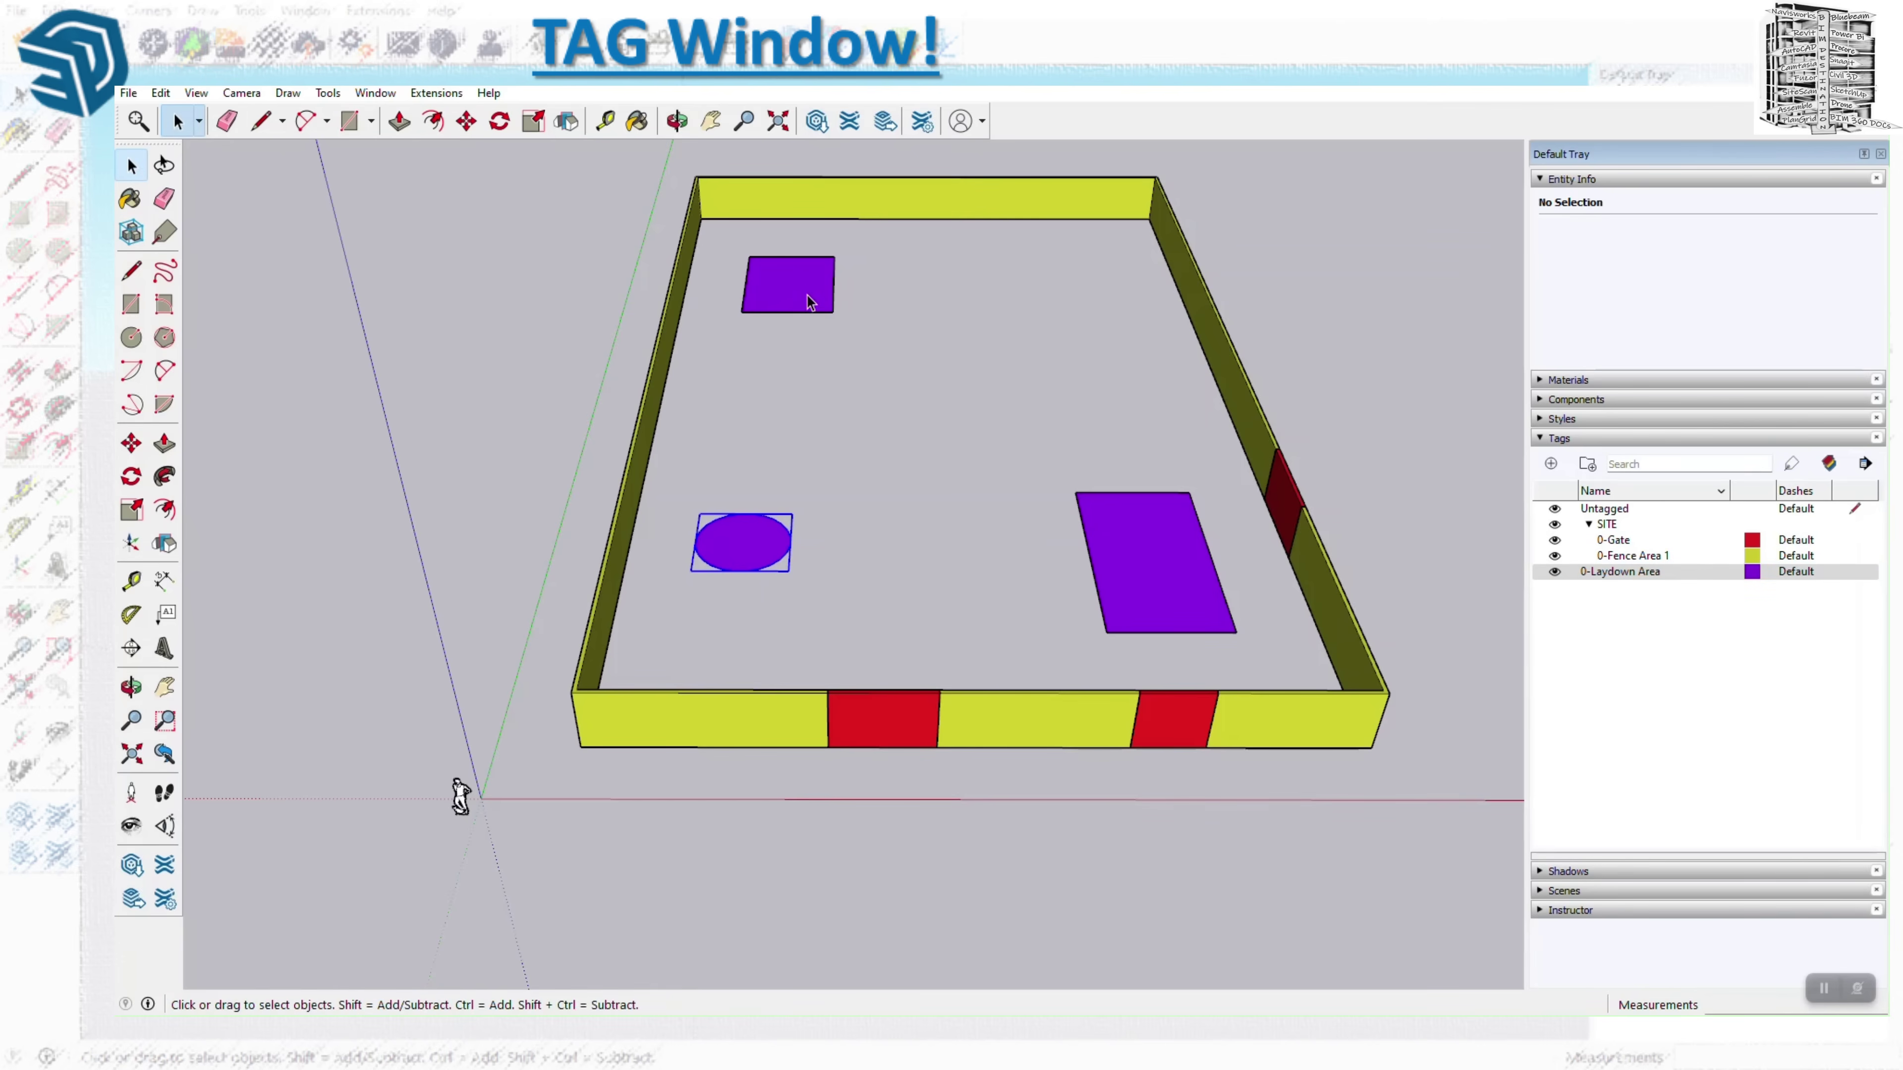
left_click(807, 293)
left_click(918, 344)
left_click(1562, 573)
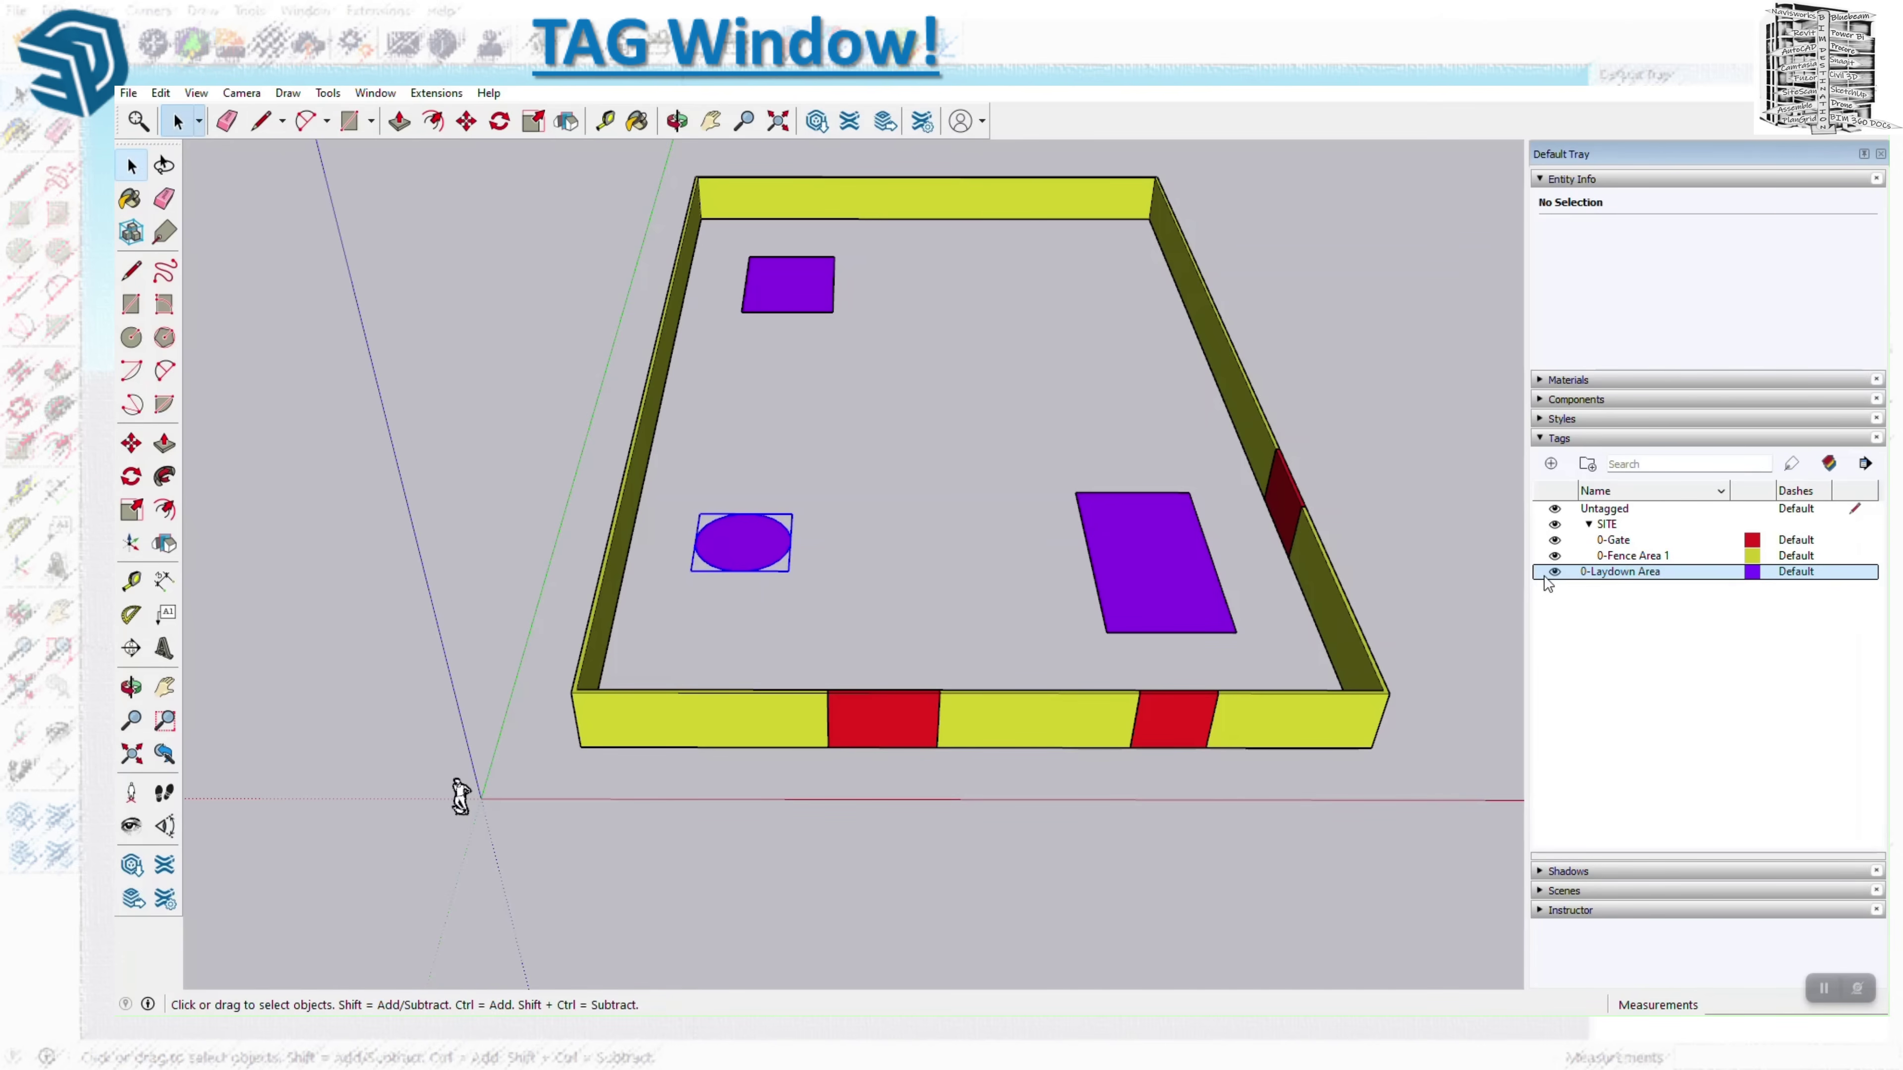
left_click(1555, 573)
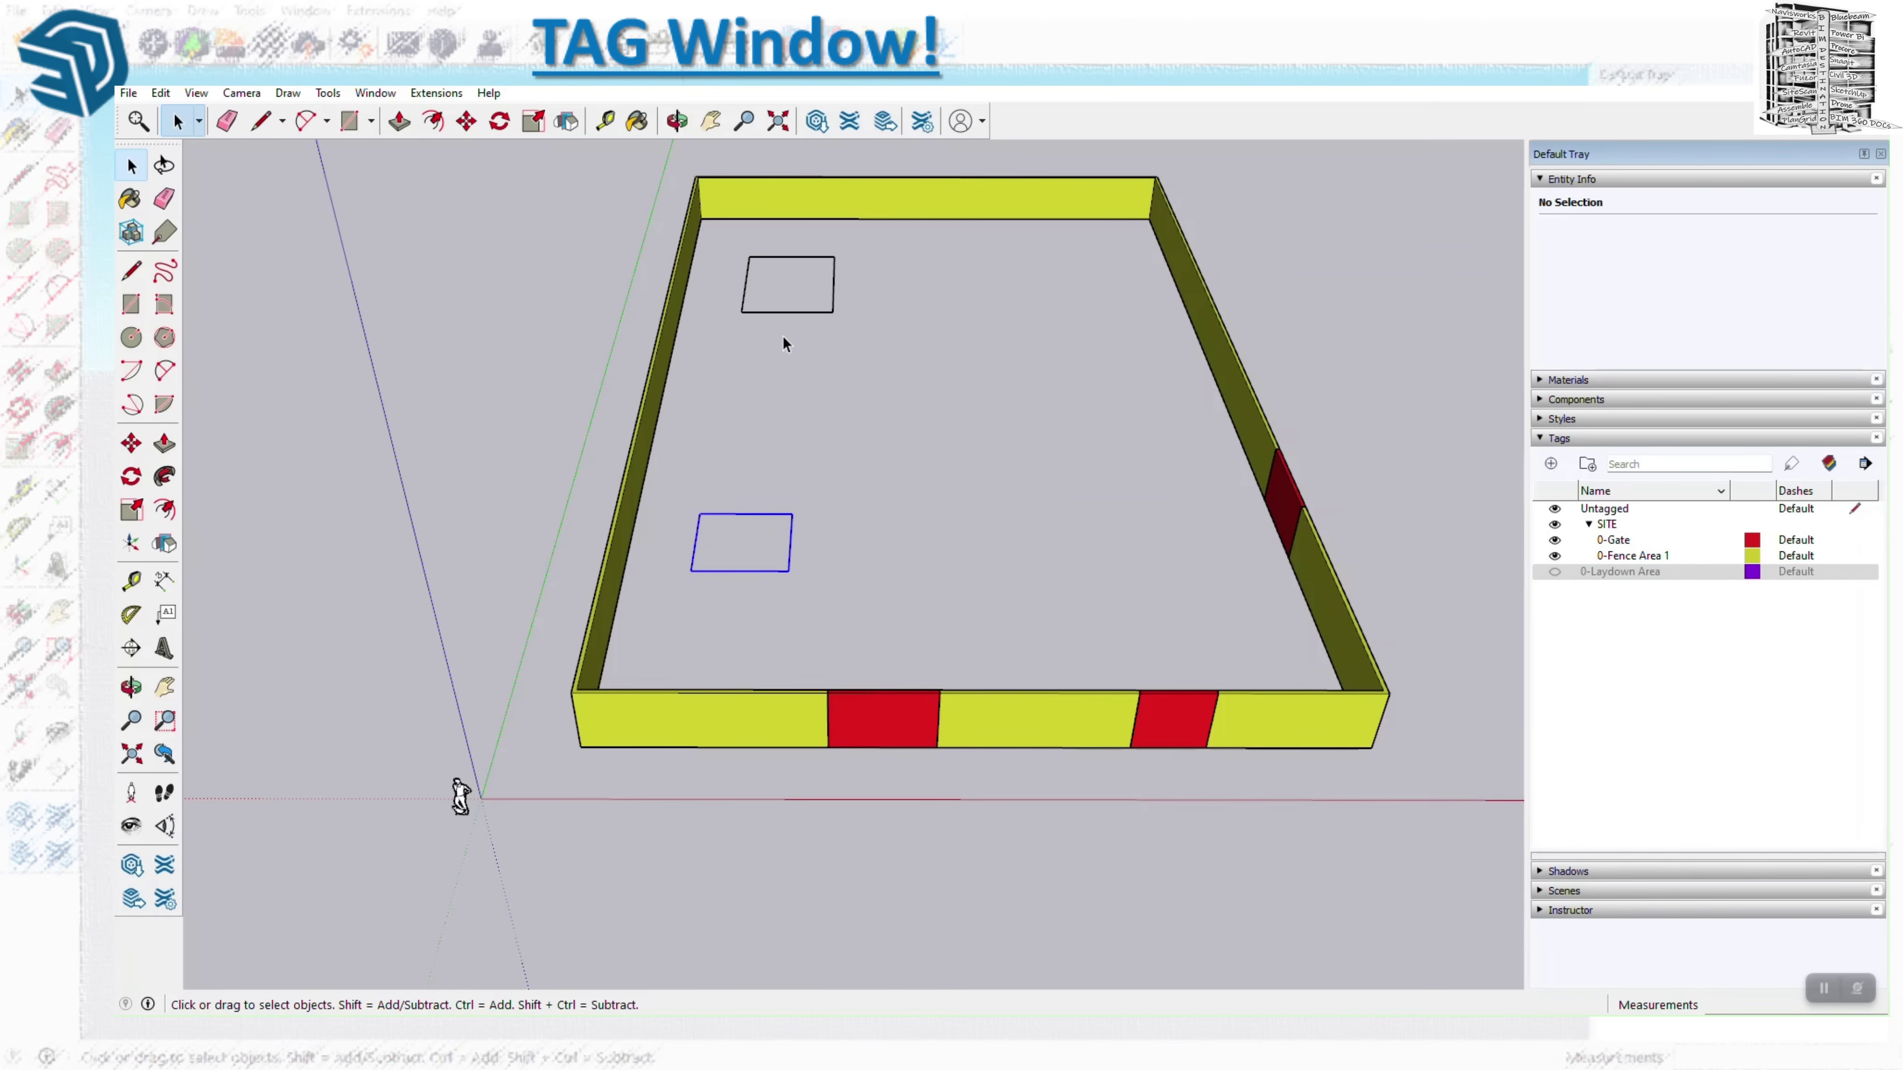
left_click(802, 312)
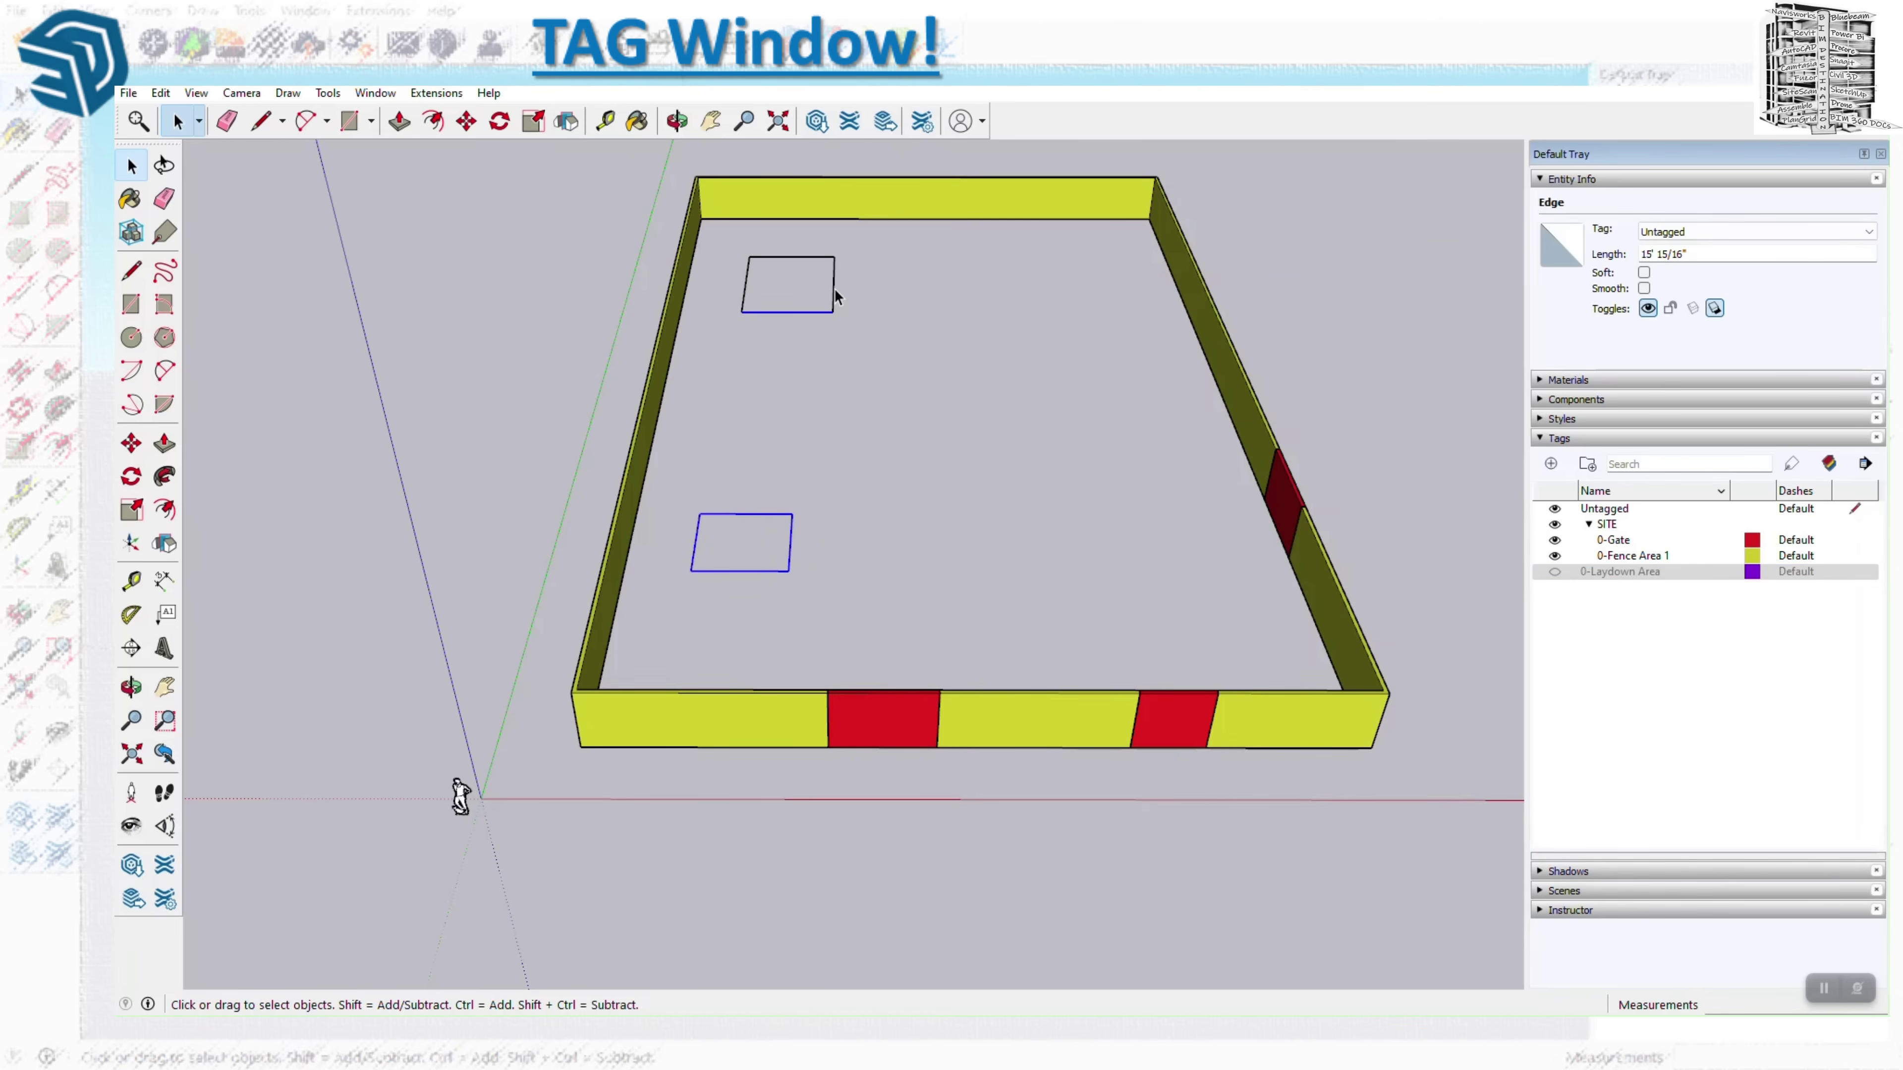
left_click(779, 259)
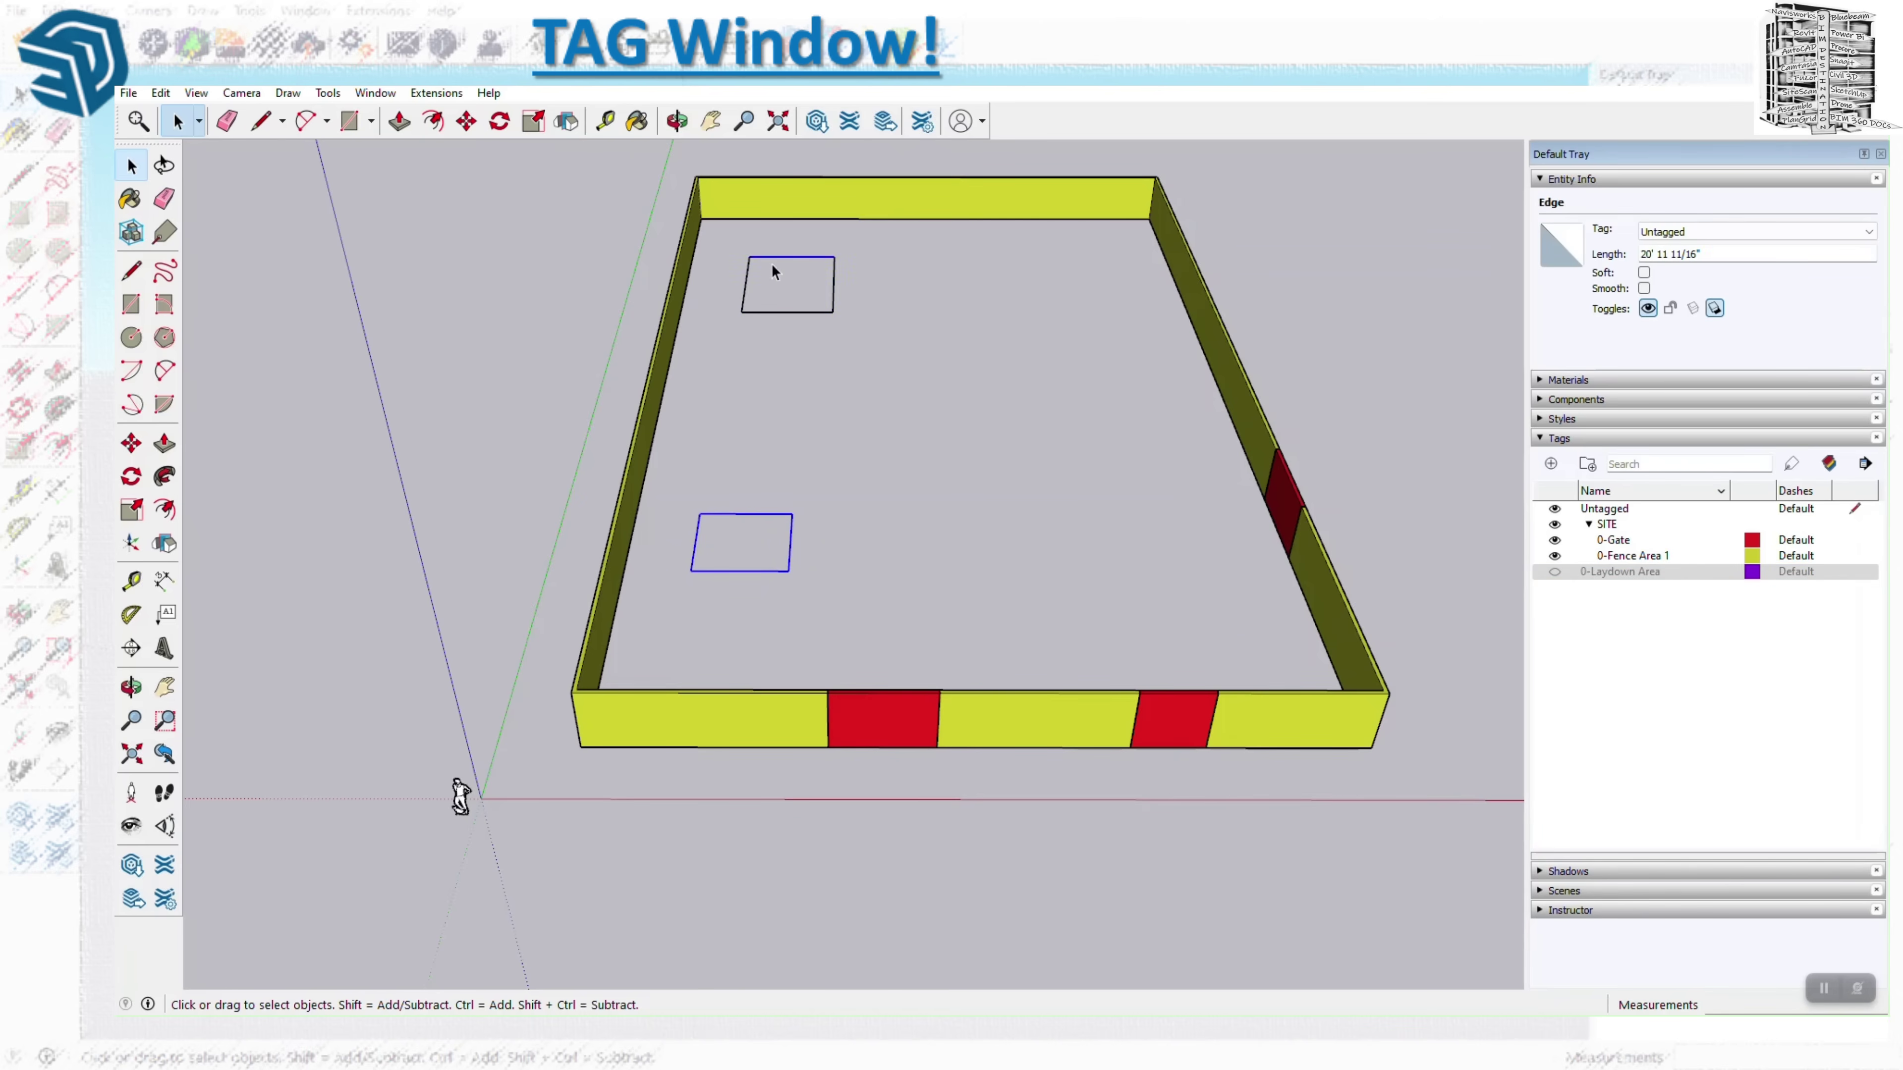
left_click(748, 287)
left_click(821, 311)
left_click(802, 270)
left_click(834, 297)
left_click(783, 285)
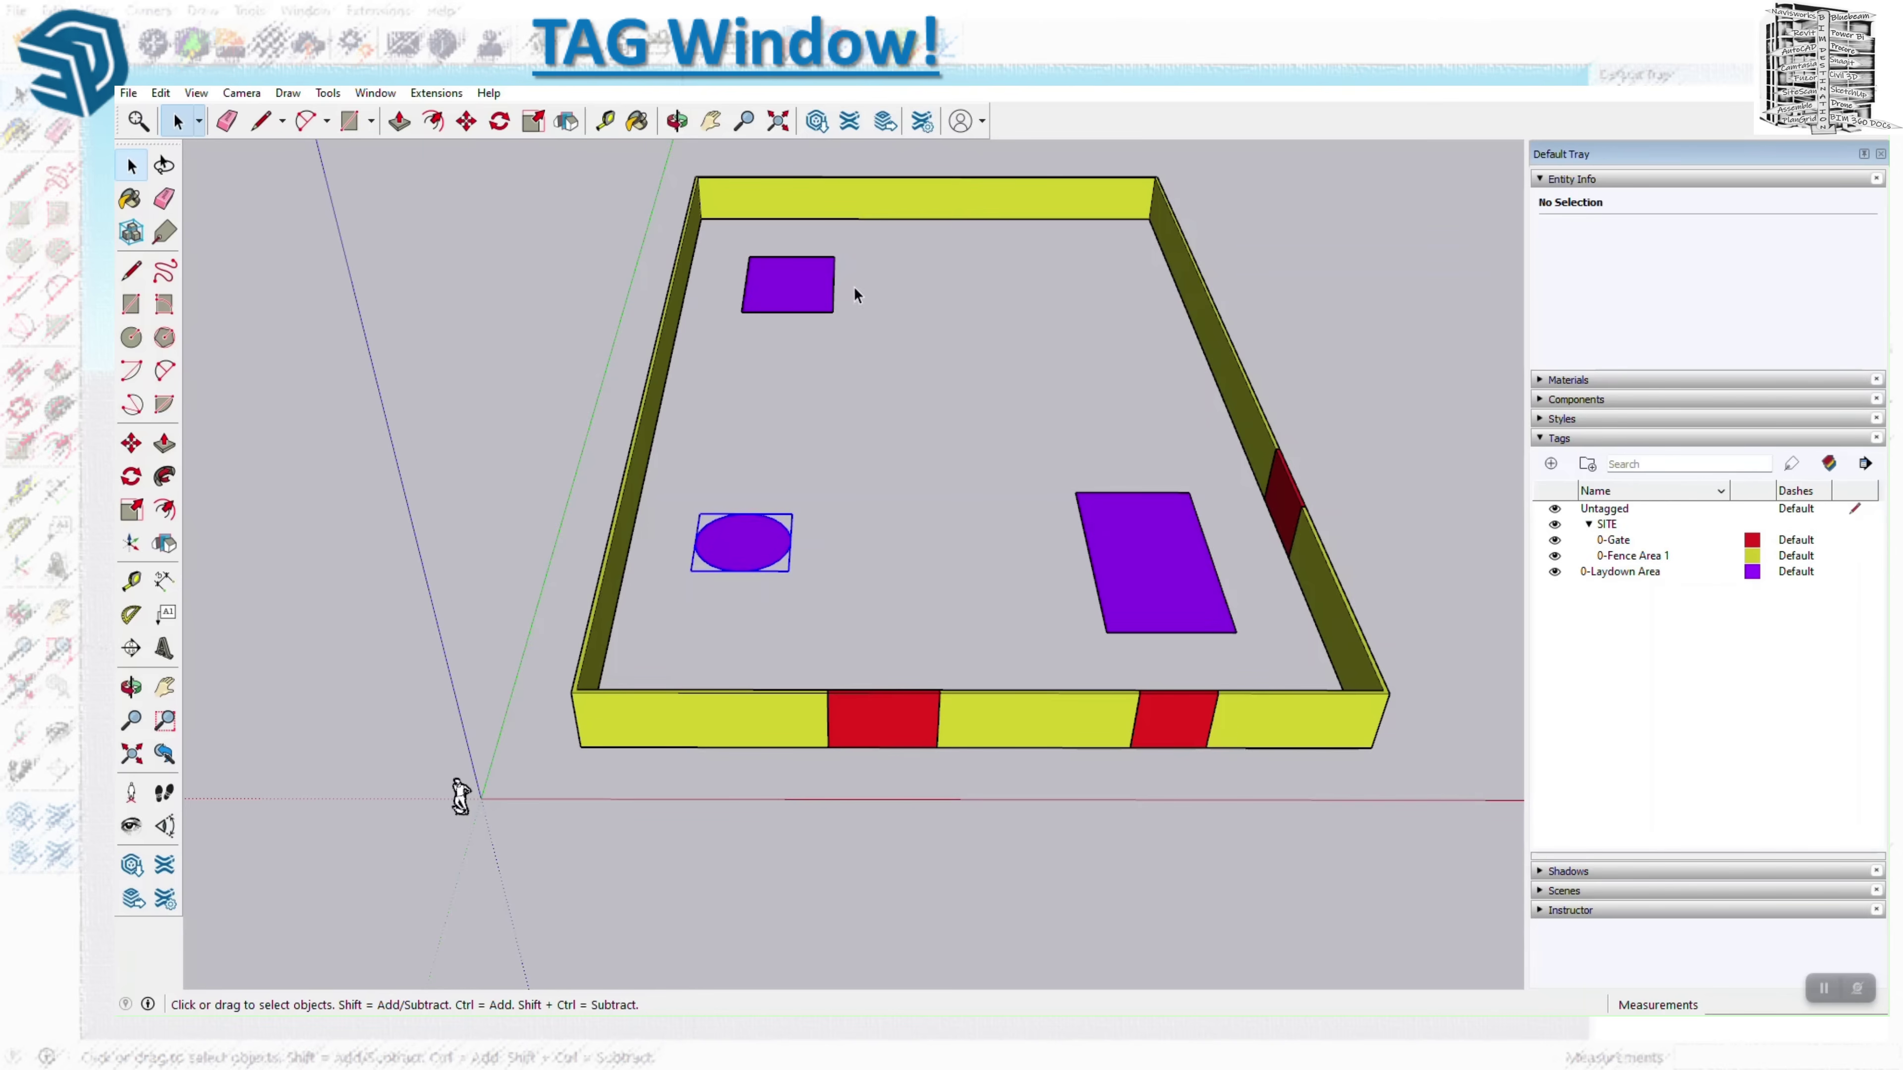
Try grouping the tagged rectangle's face with its edges, and toggle the 0-Laydown Area tag's visibility off and on.
double_click(799, 298)
right_click(799, 298)
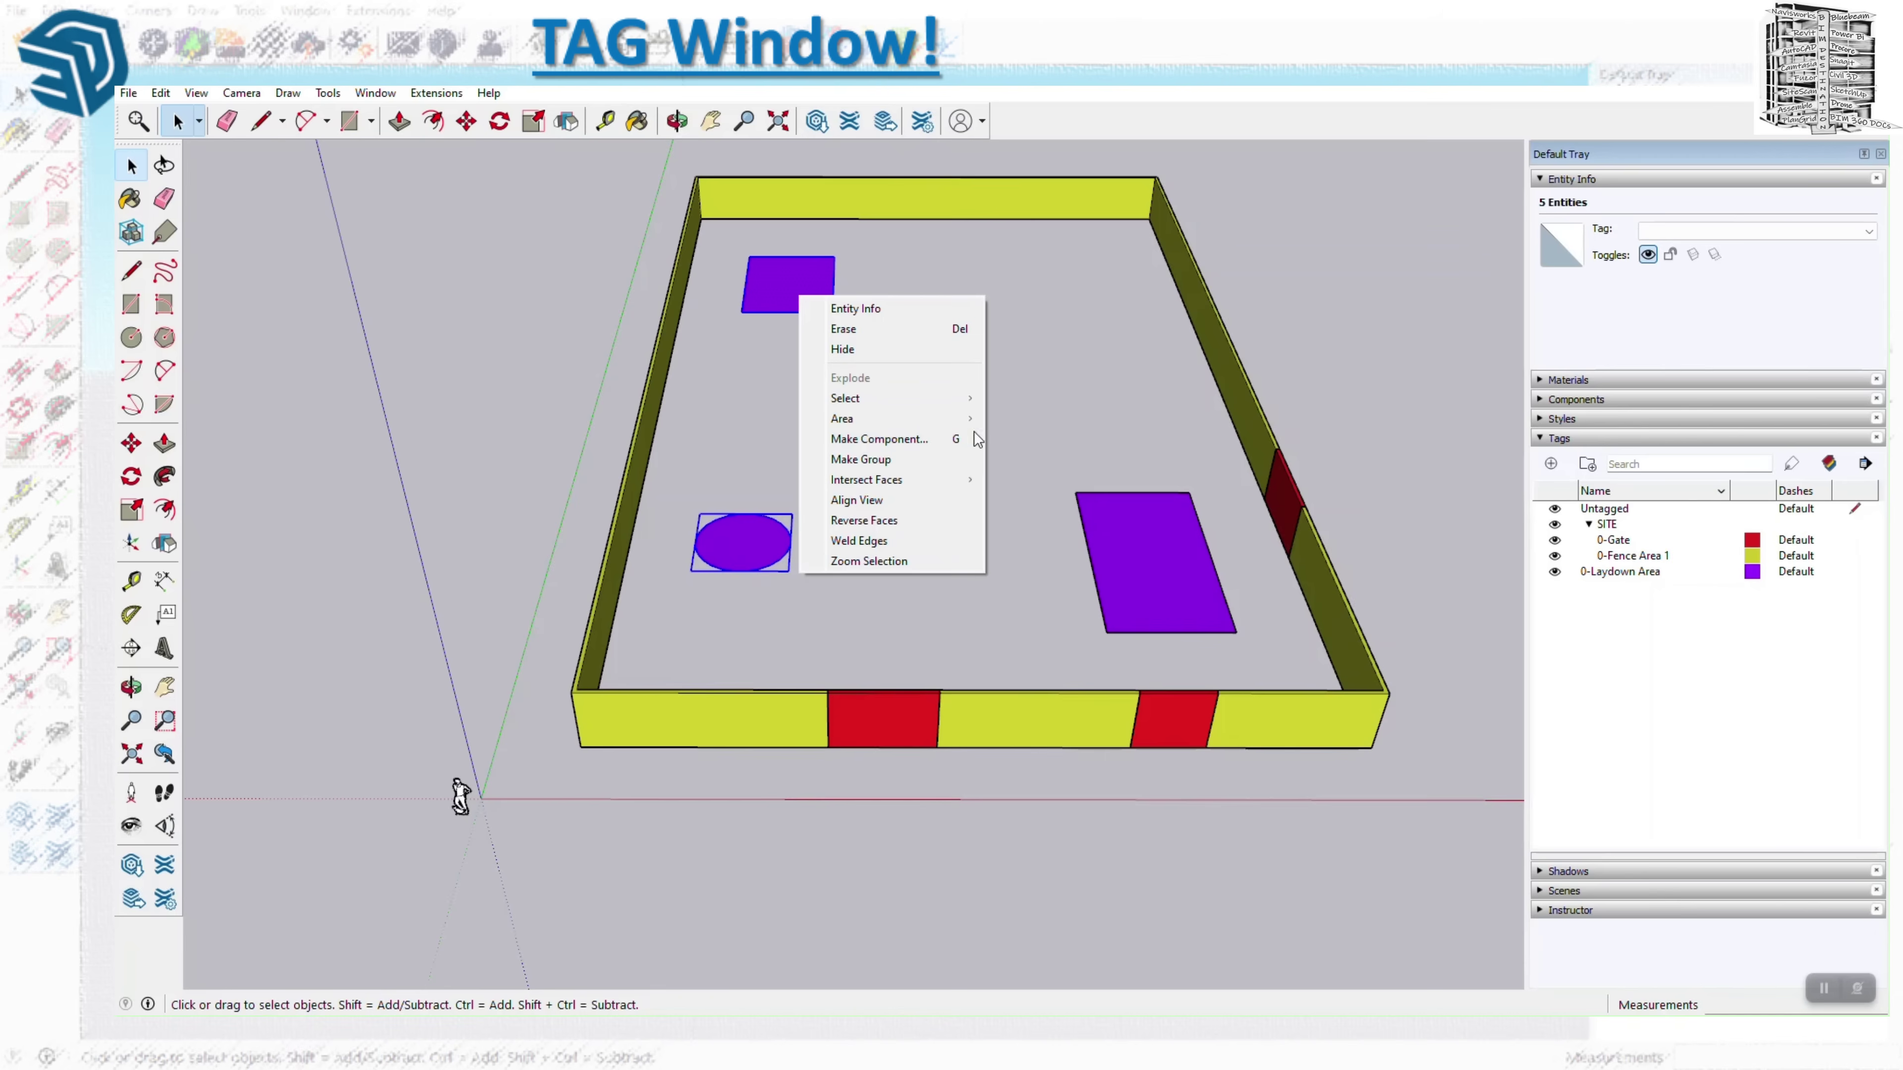
left_click(901, 462)
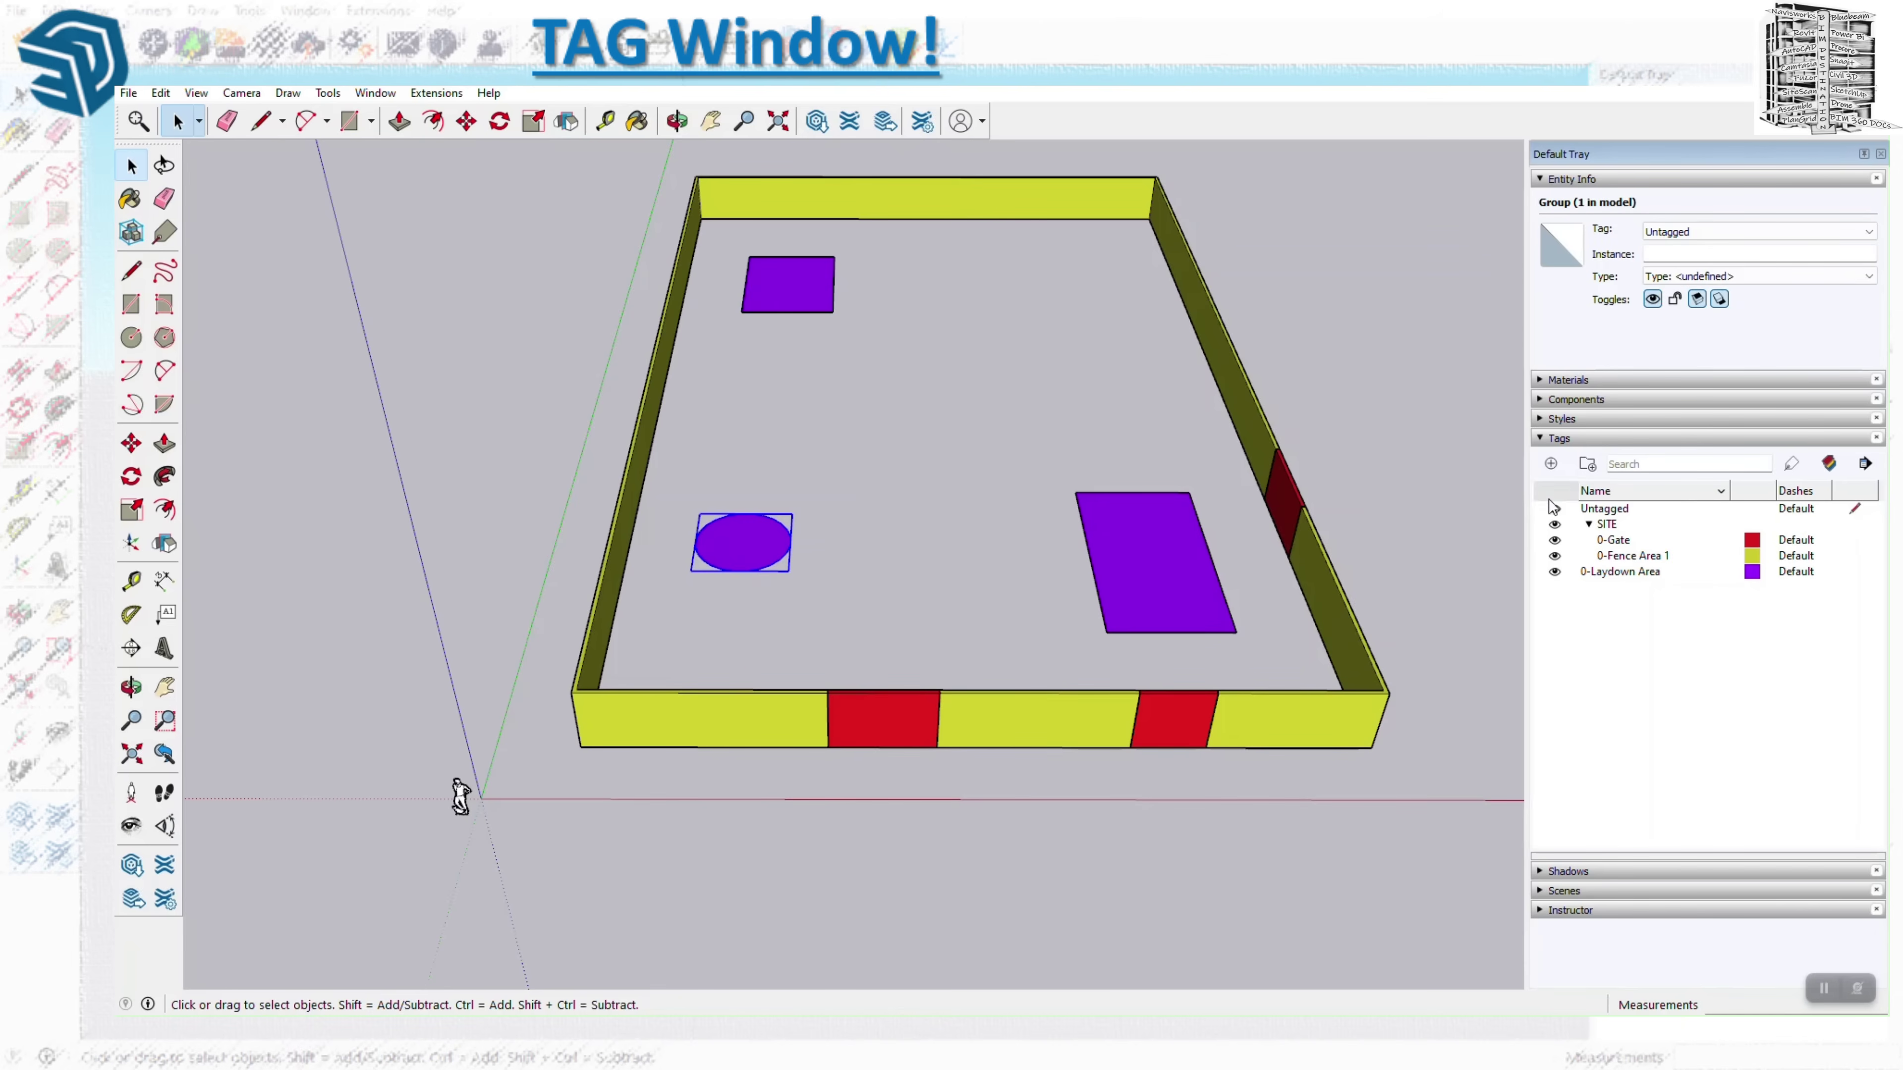
left_click(1619, 572)
left_click(1555, 571)
left_click(1555, 571)
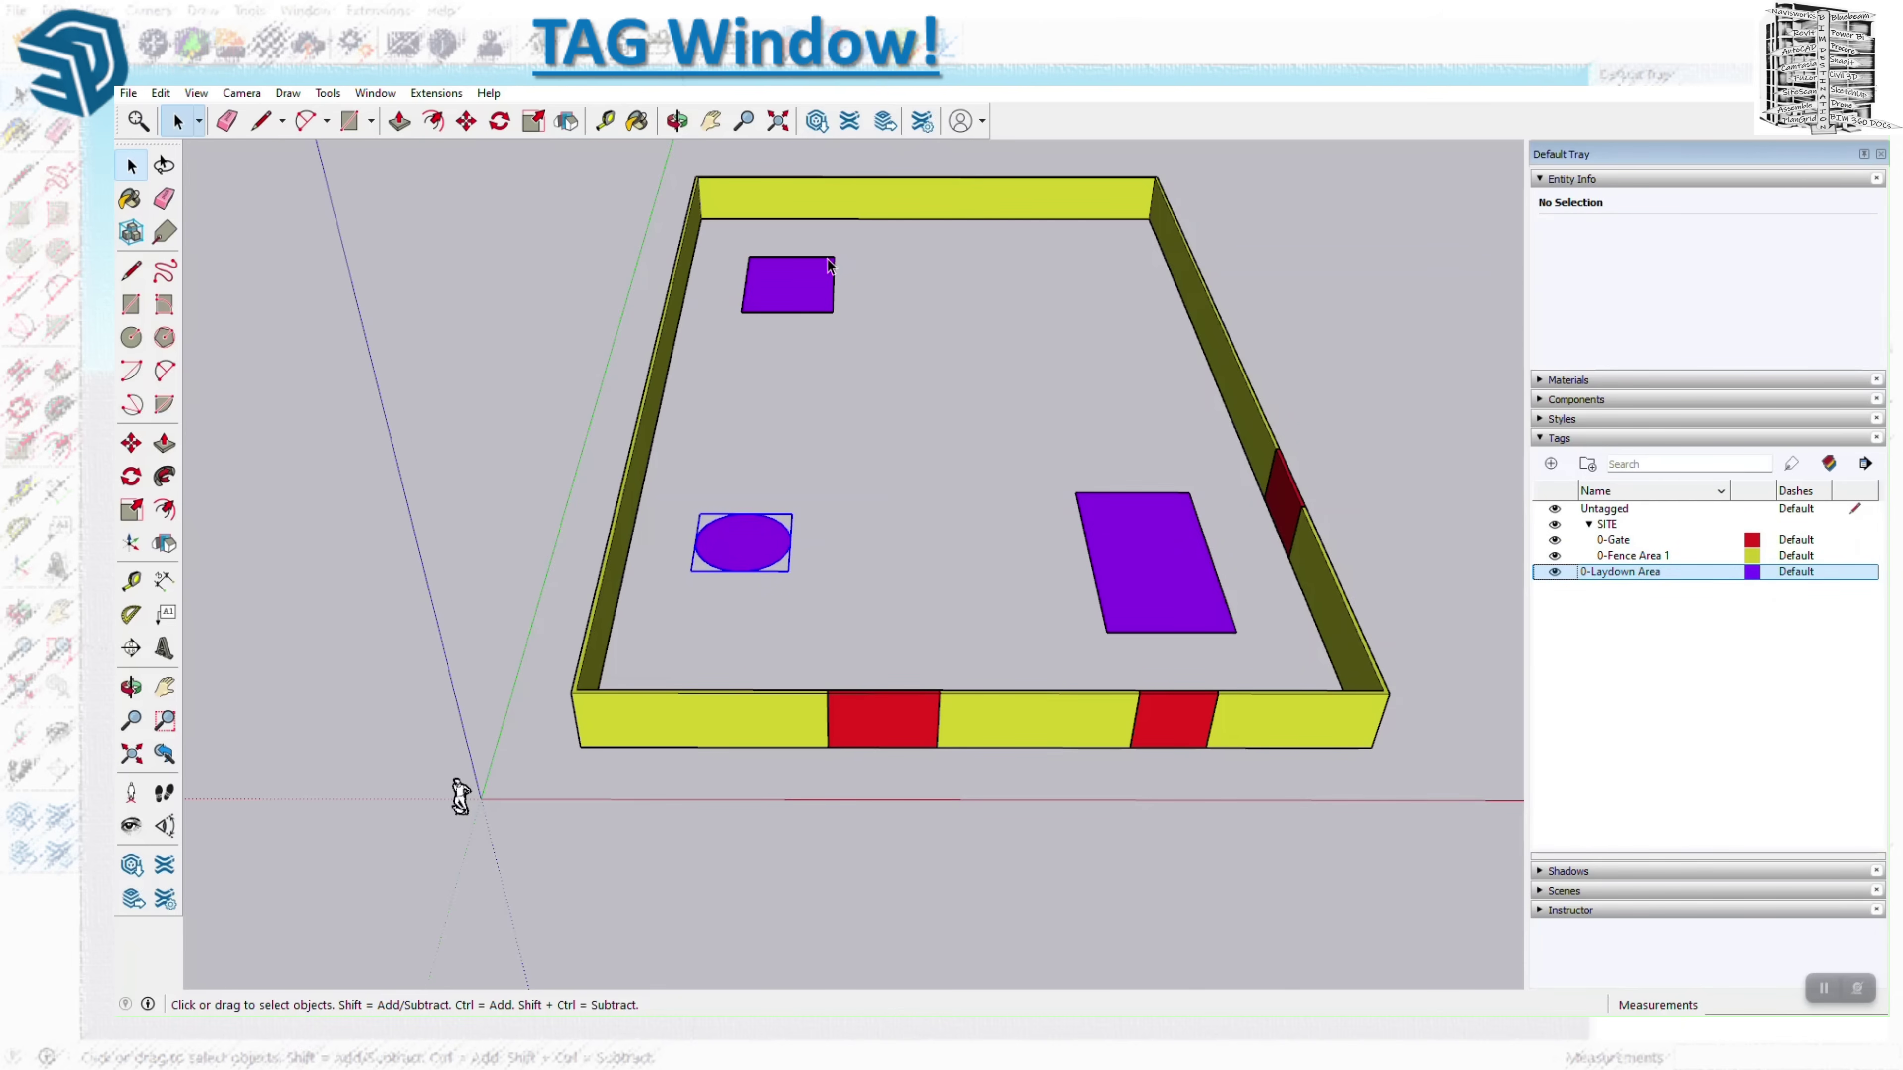
Undo the rectangle's grouping and face tagging, returning to the plain untagged rectangle.
key("ctrl+z")
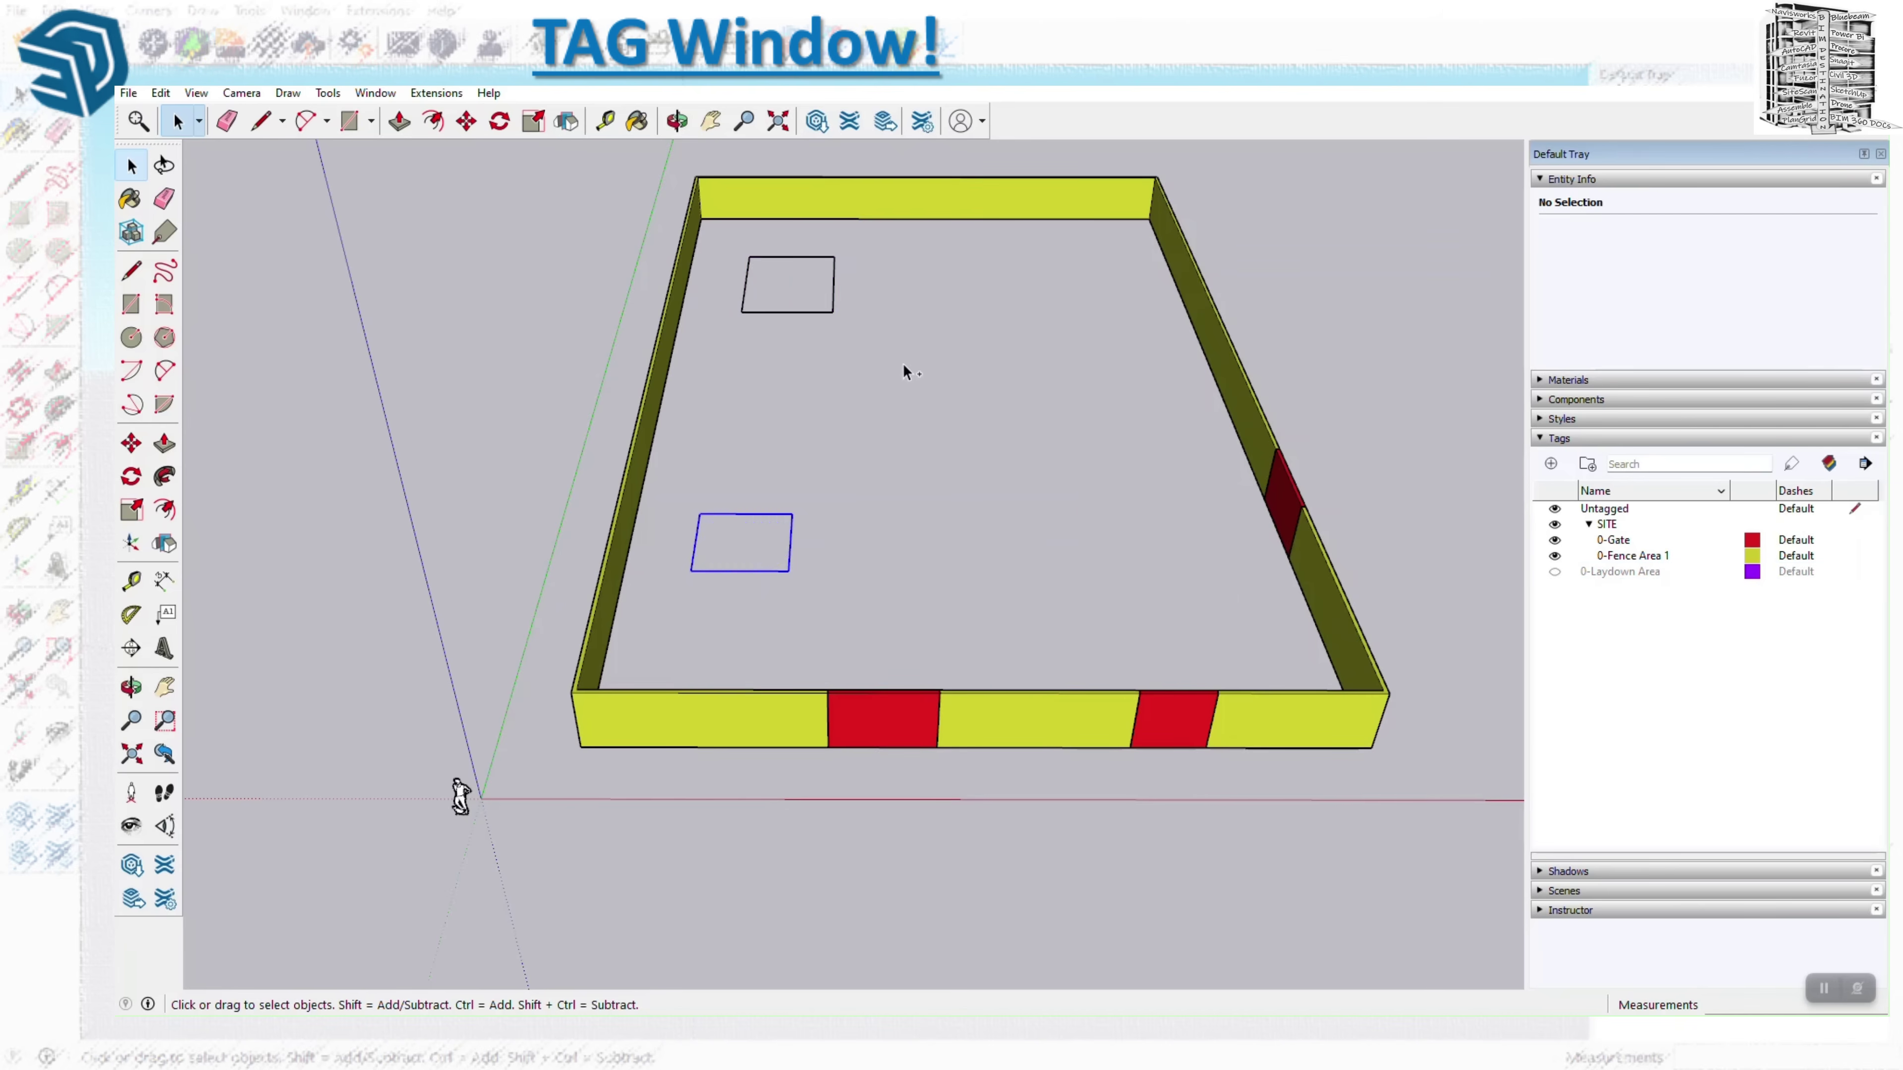
key("ctrl+y")
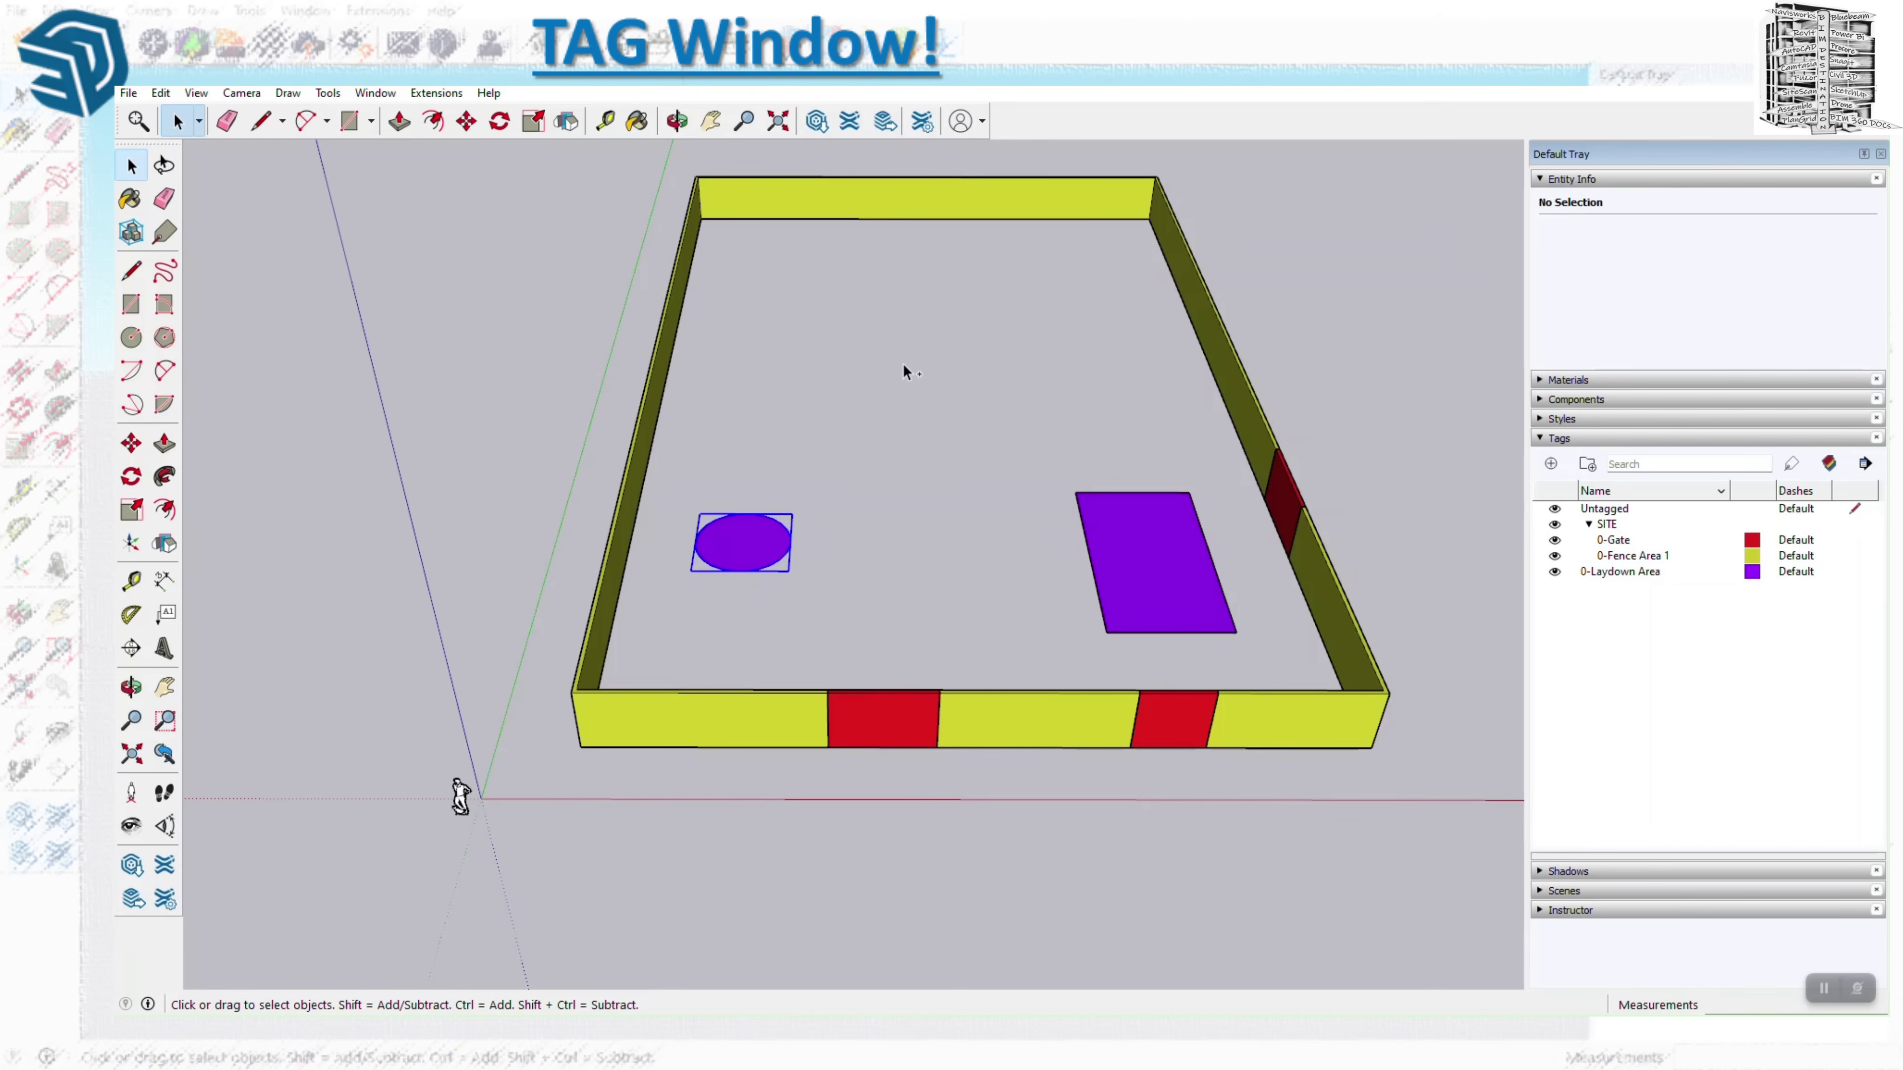
key("ctrl+z")
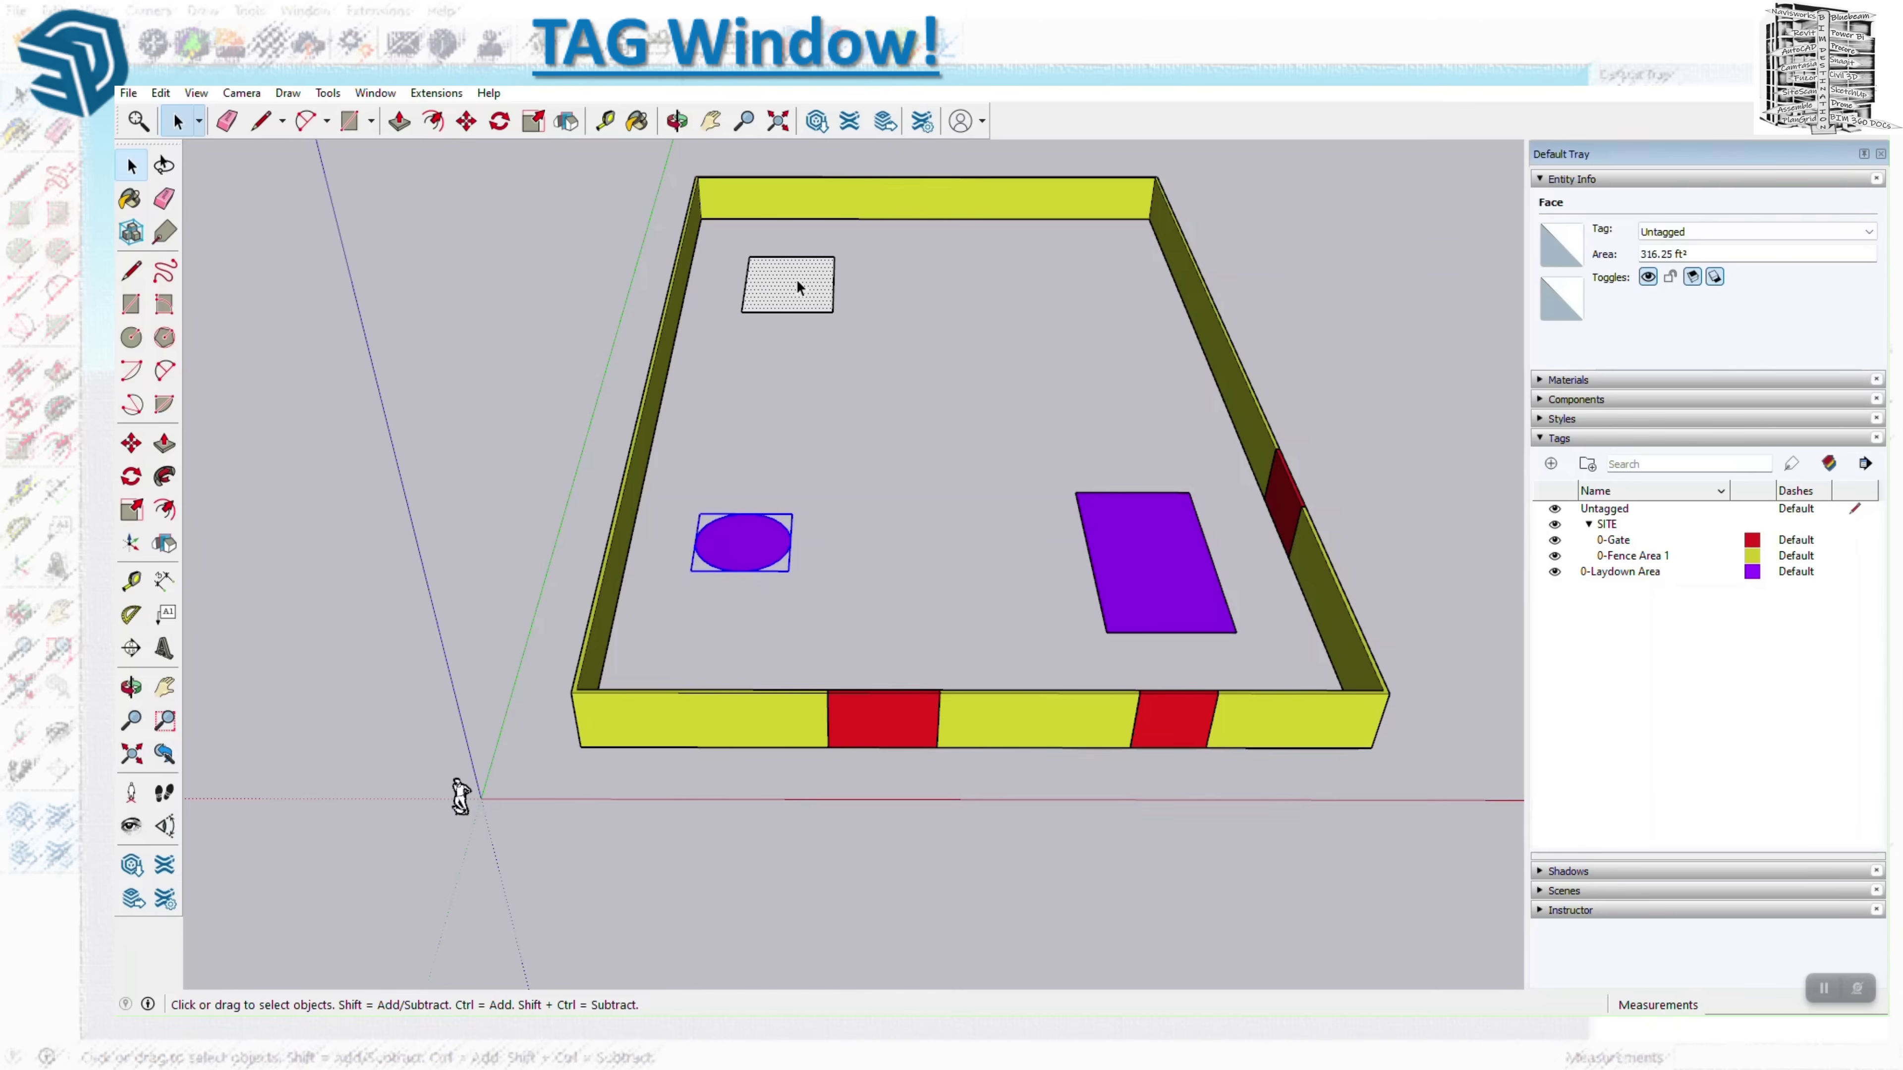
Make the untagged rectangle's face and edges into one group.
left_click(796, 367)
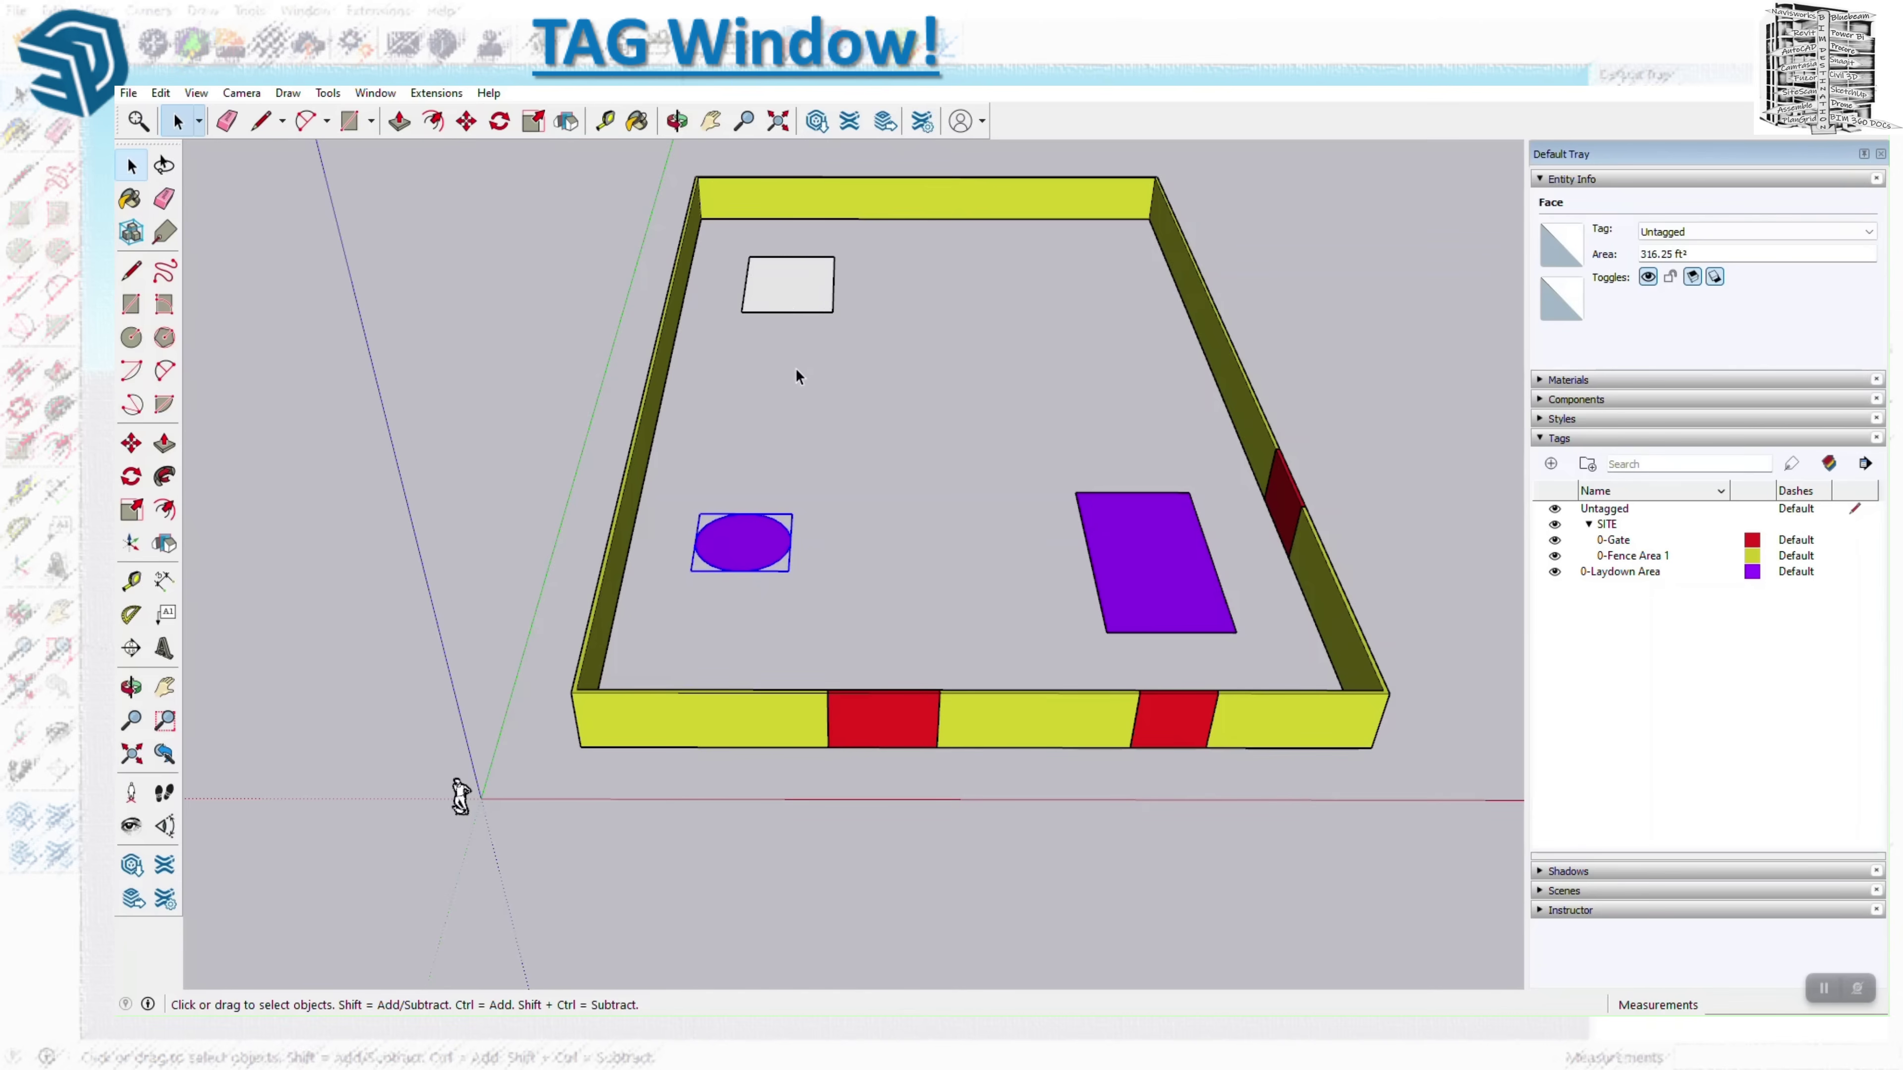
right_click(789, 296)
left_click(900, 417)
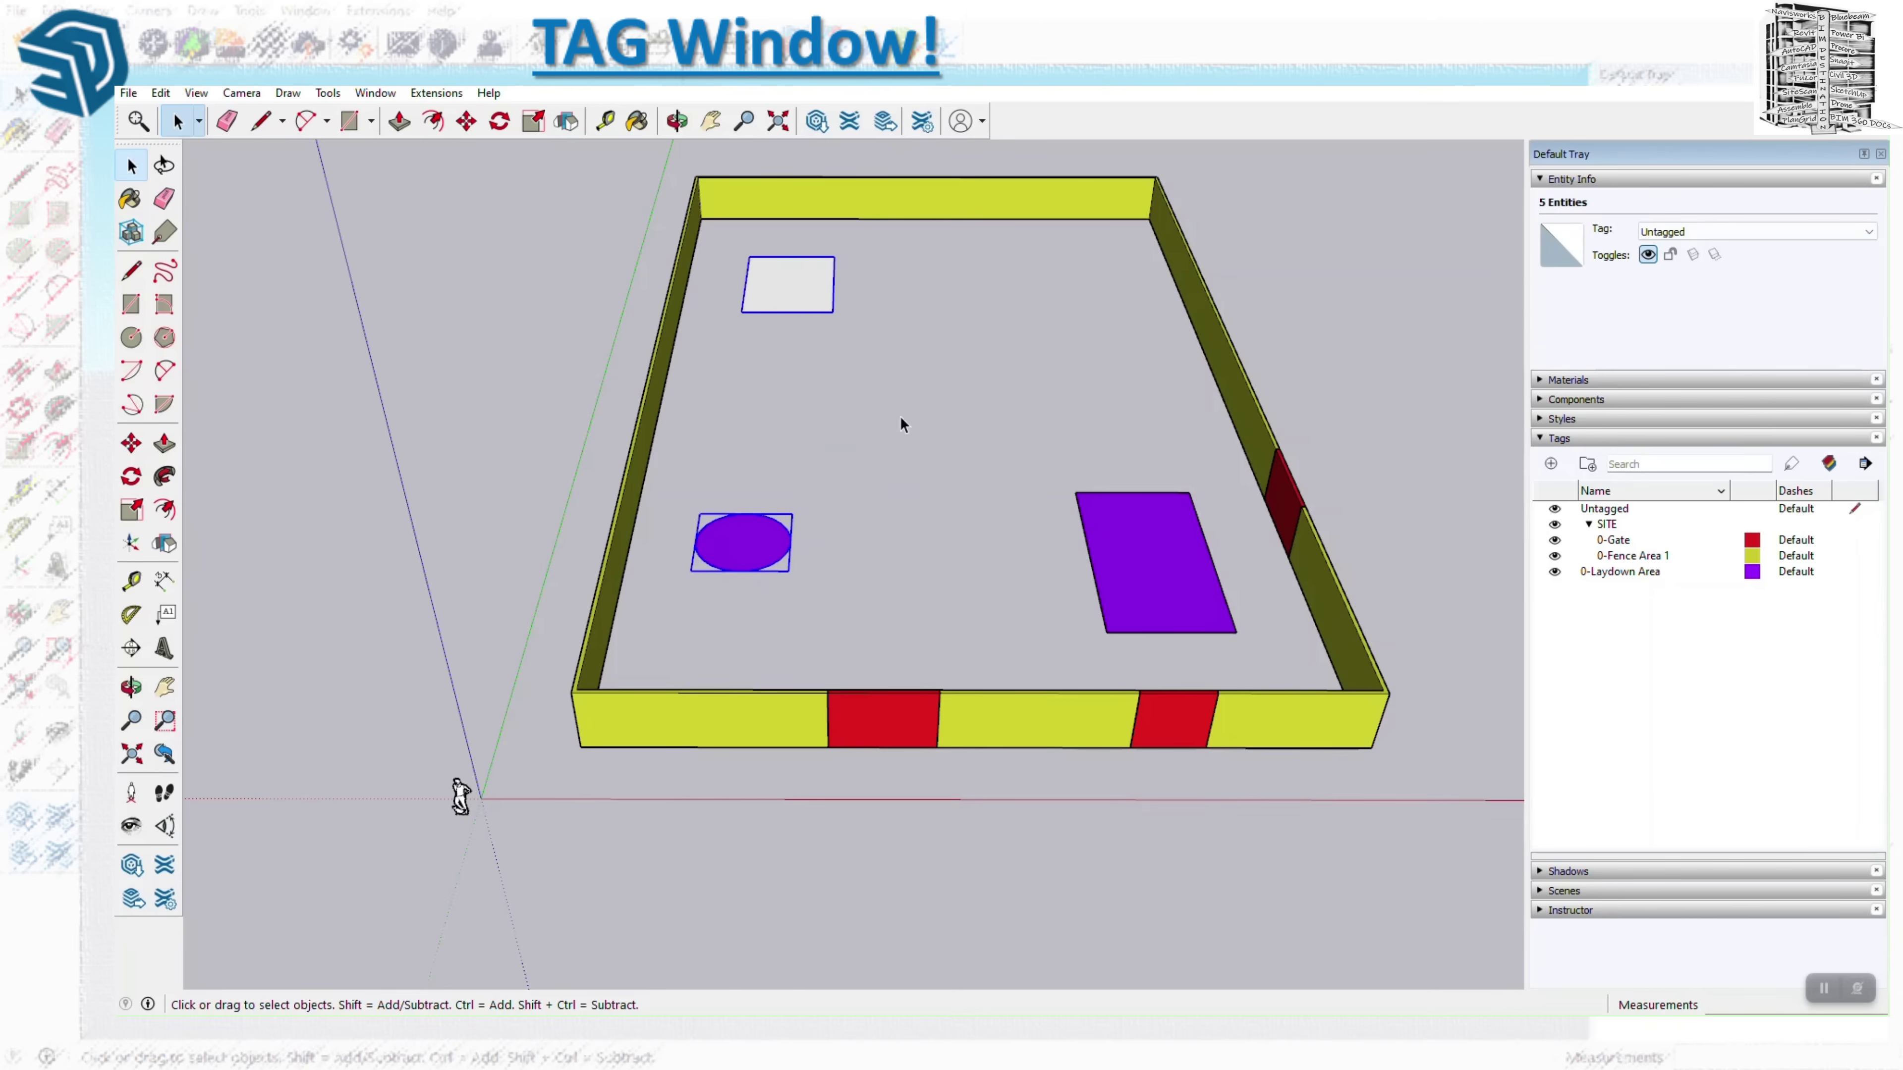
left_click(1496, 344)
Apply the 0-Laydown Area tag to the rectangle group with the Tag tool, and toggle the tag's visibility off and on to check it.
left_click(1793, 465)
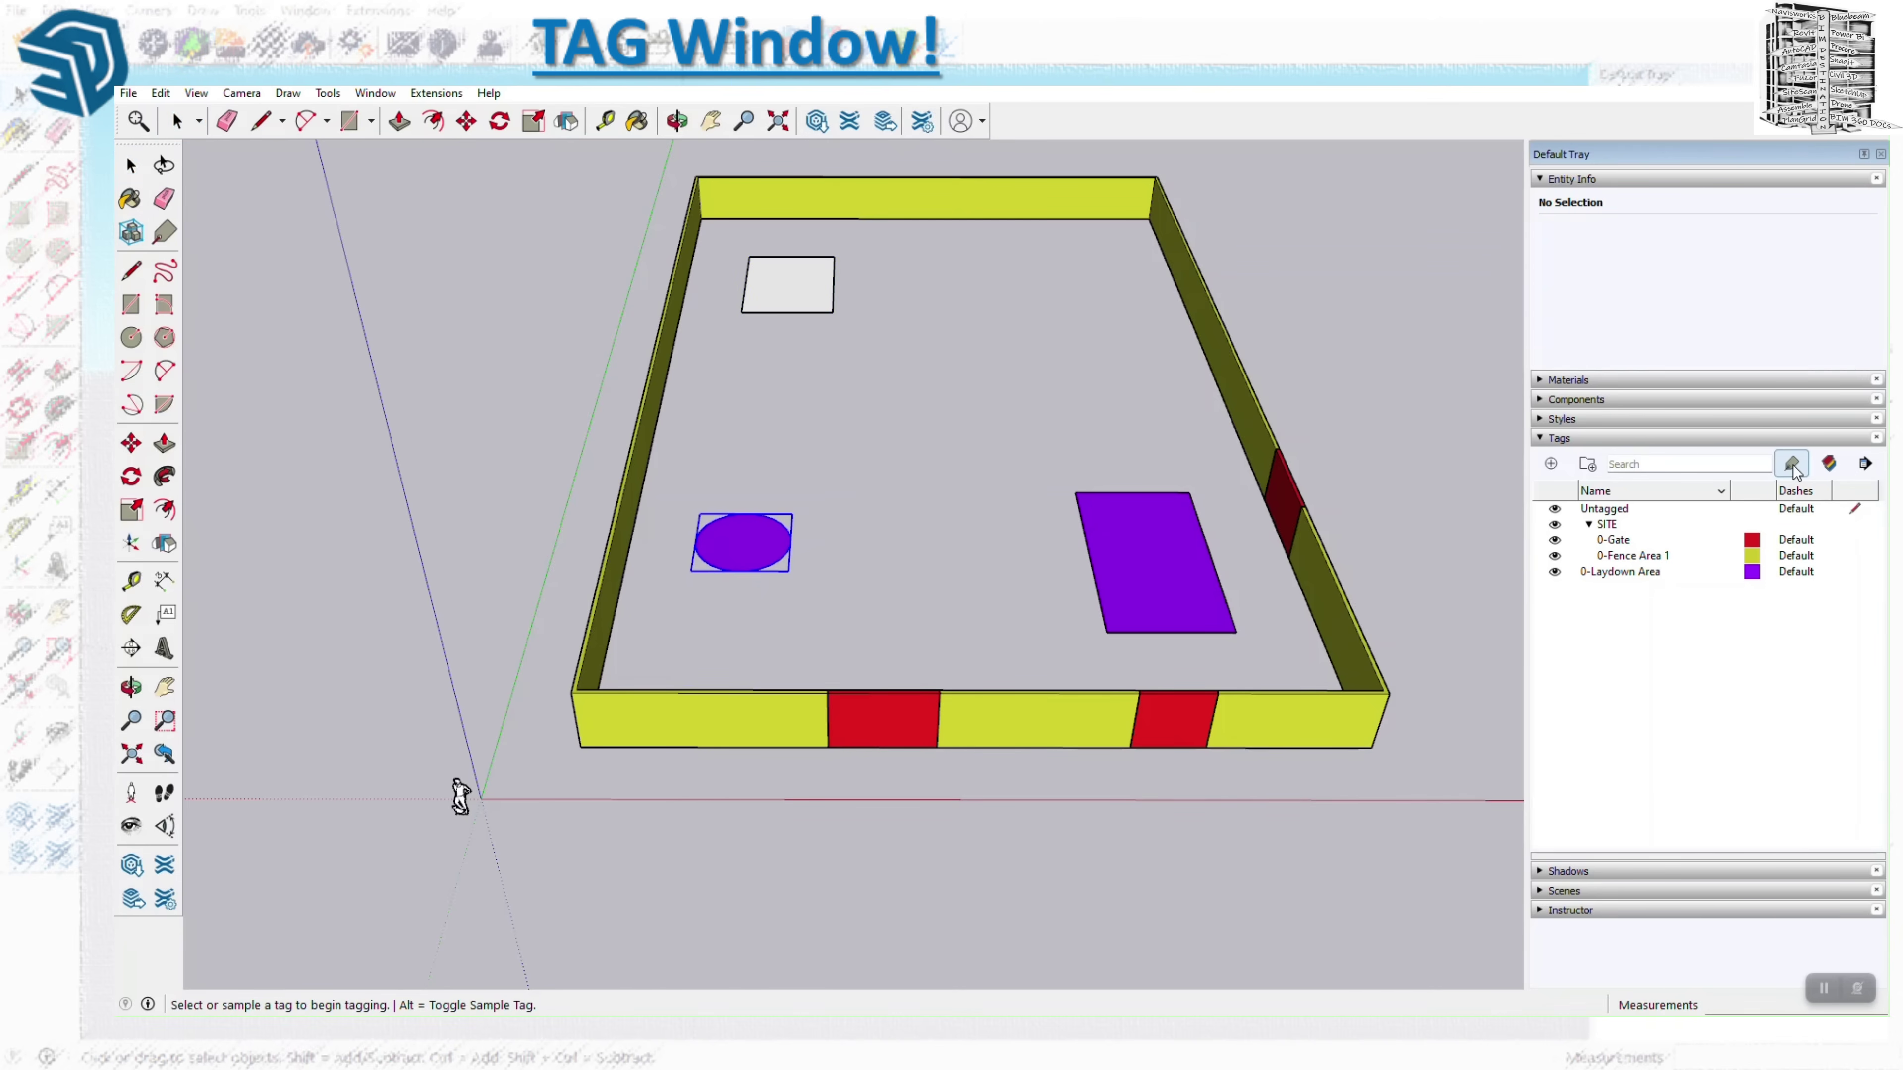
left_click(1641, 573)
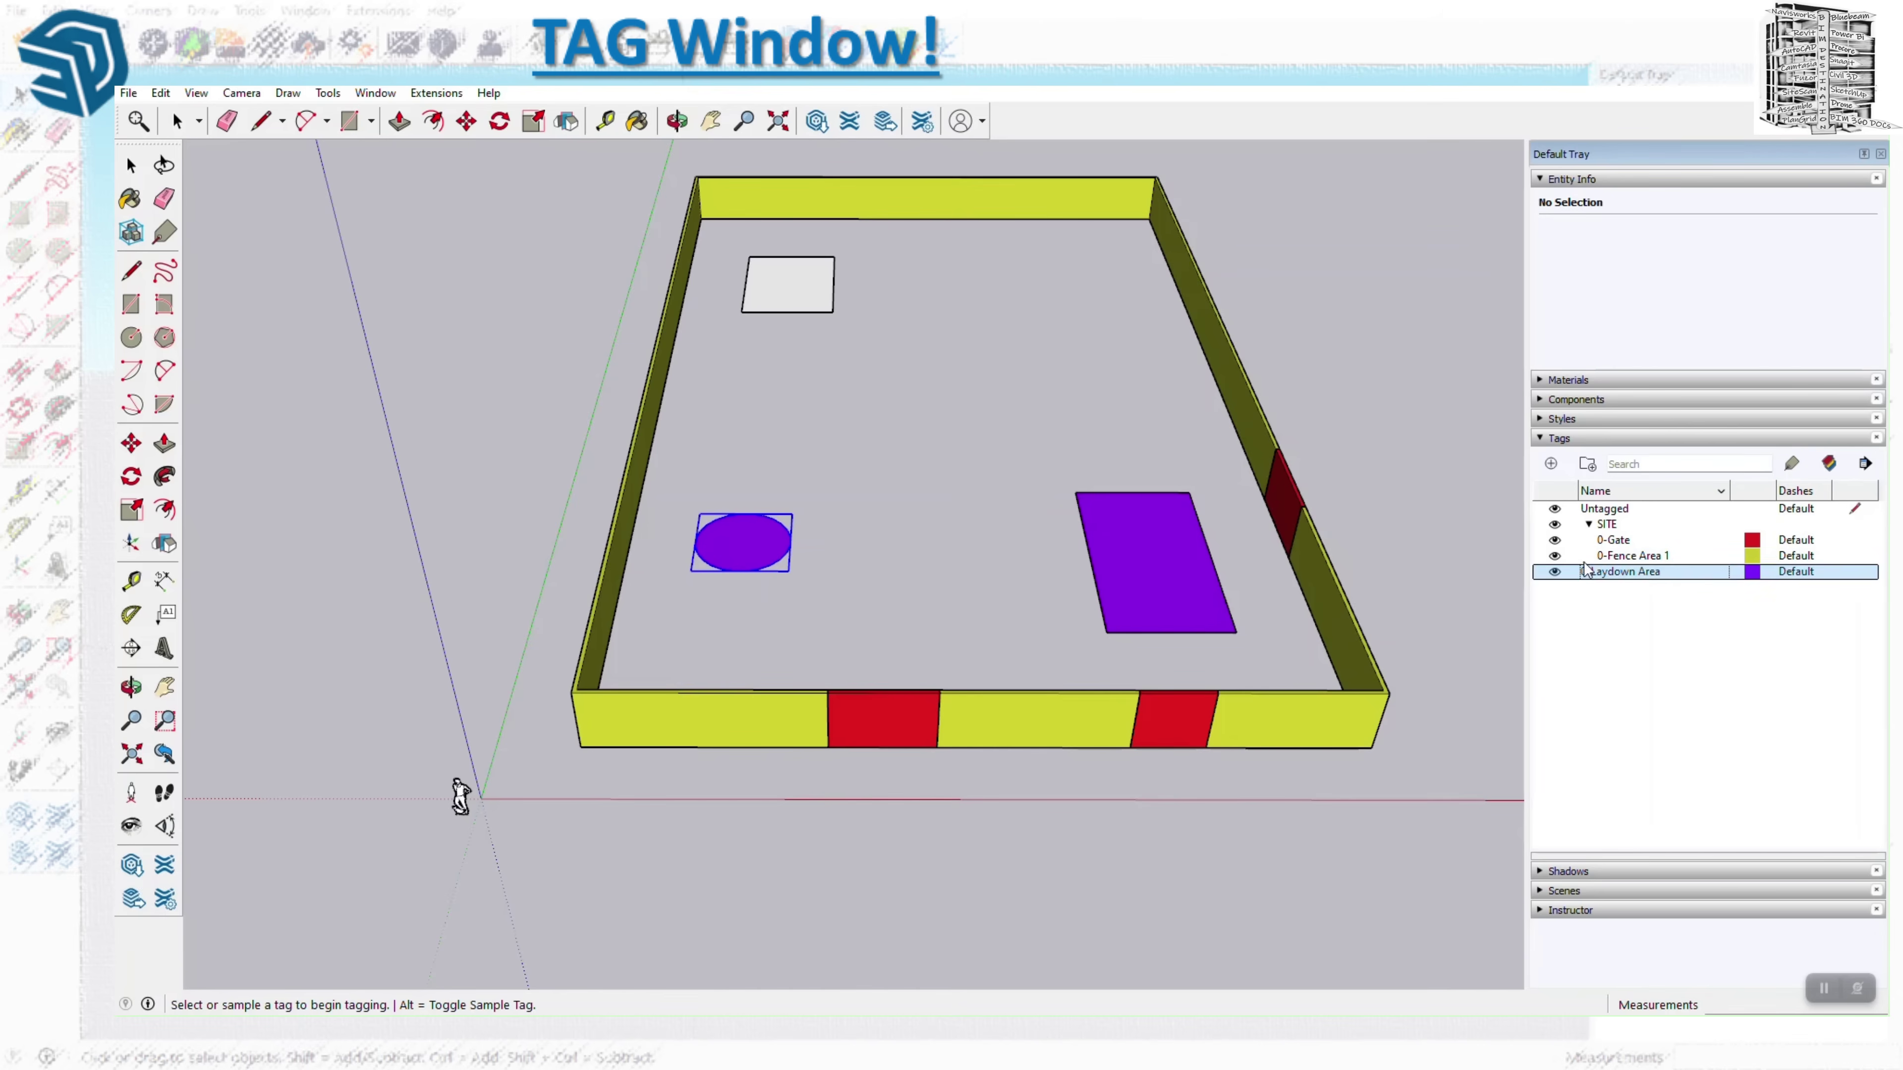
left_click(821, 270)
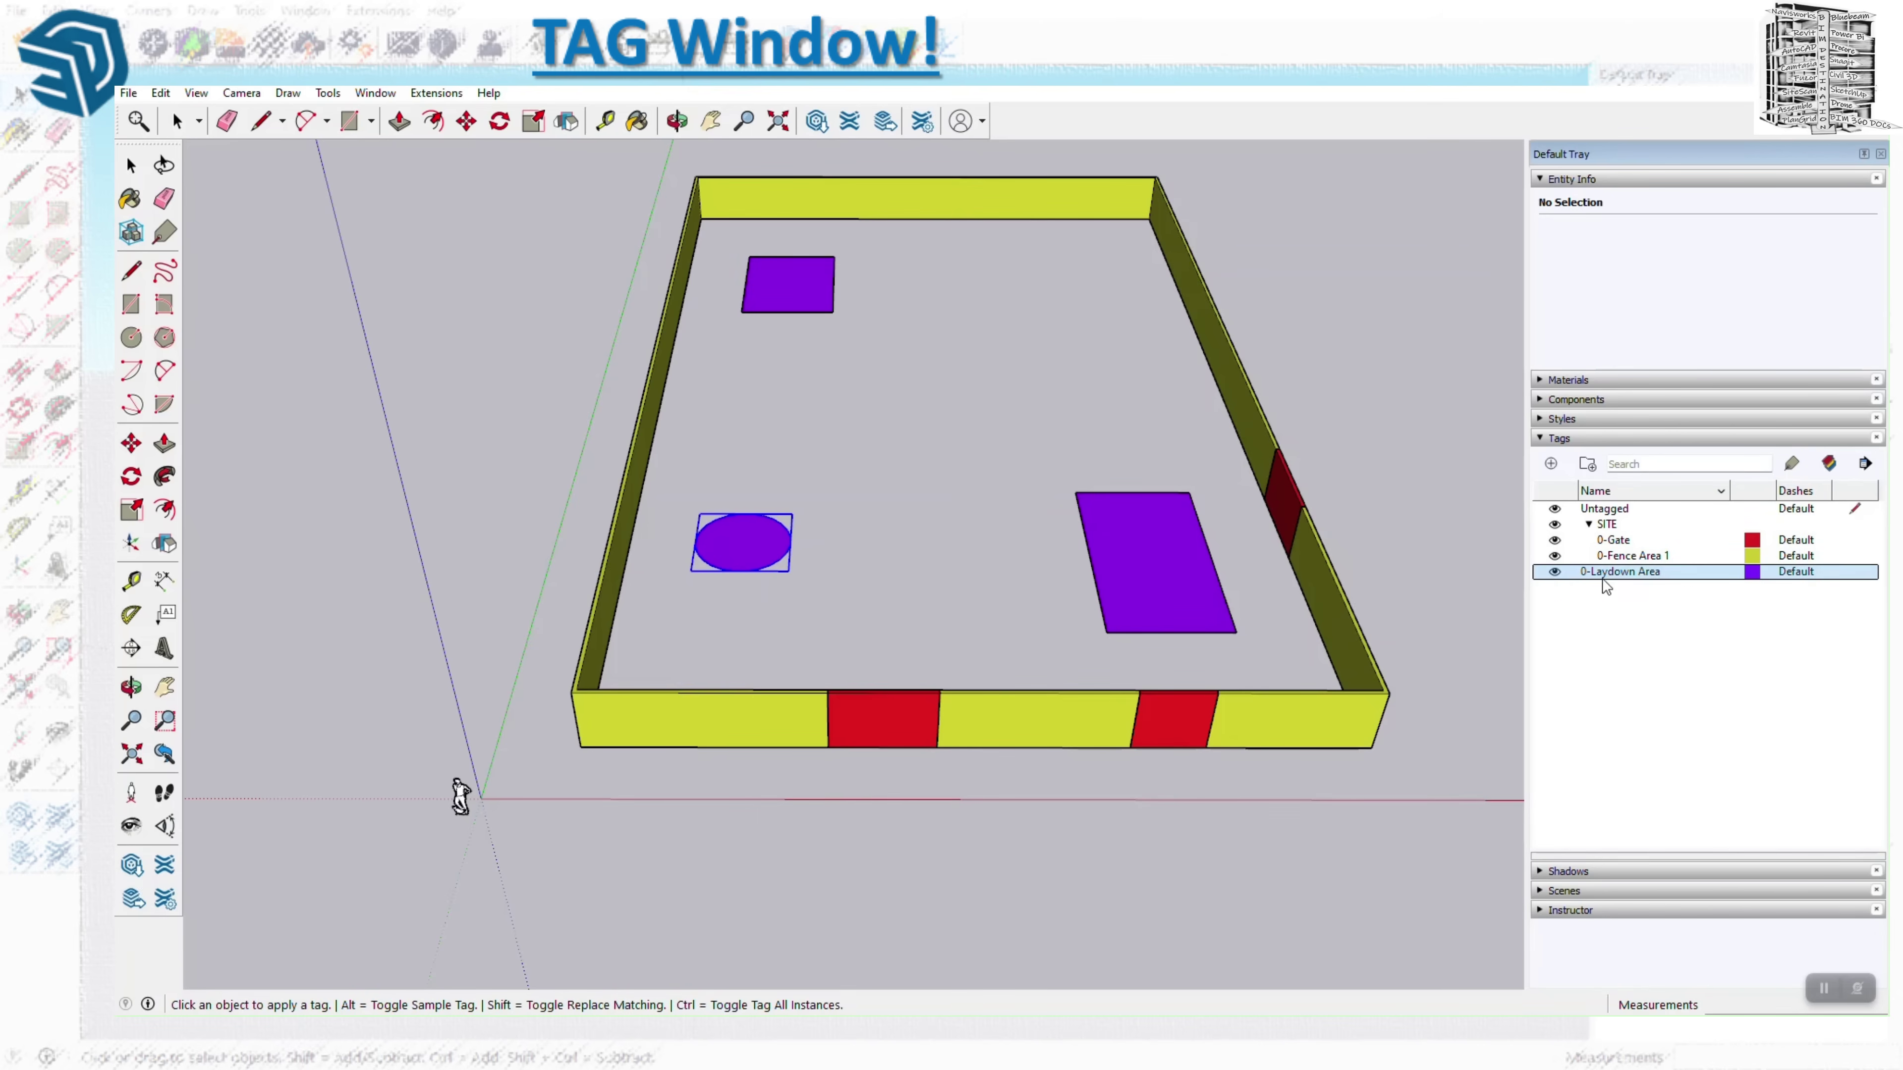
left_click(1555, 572)
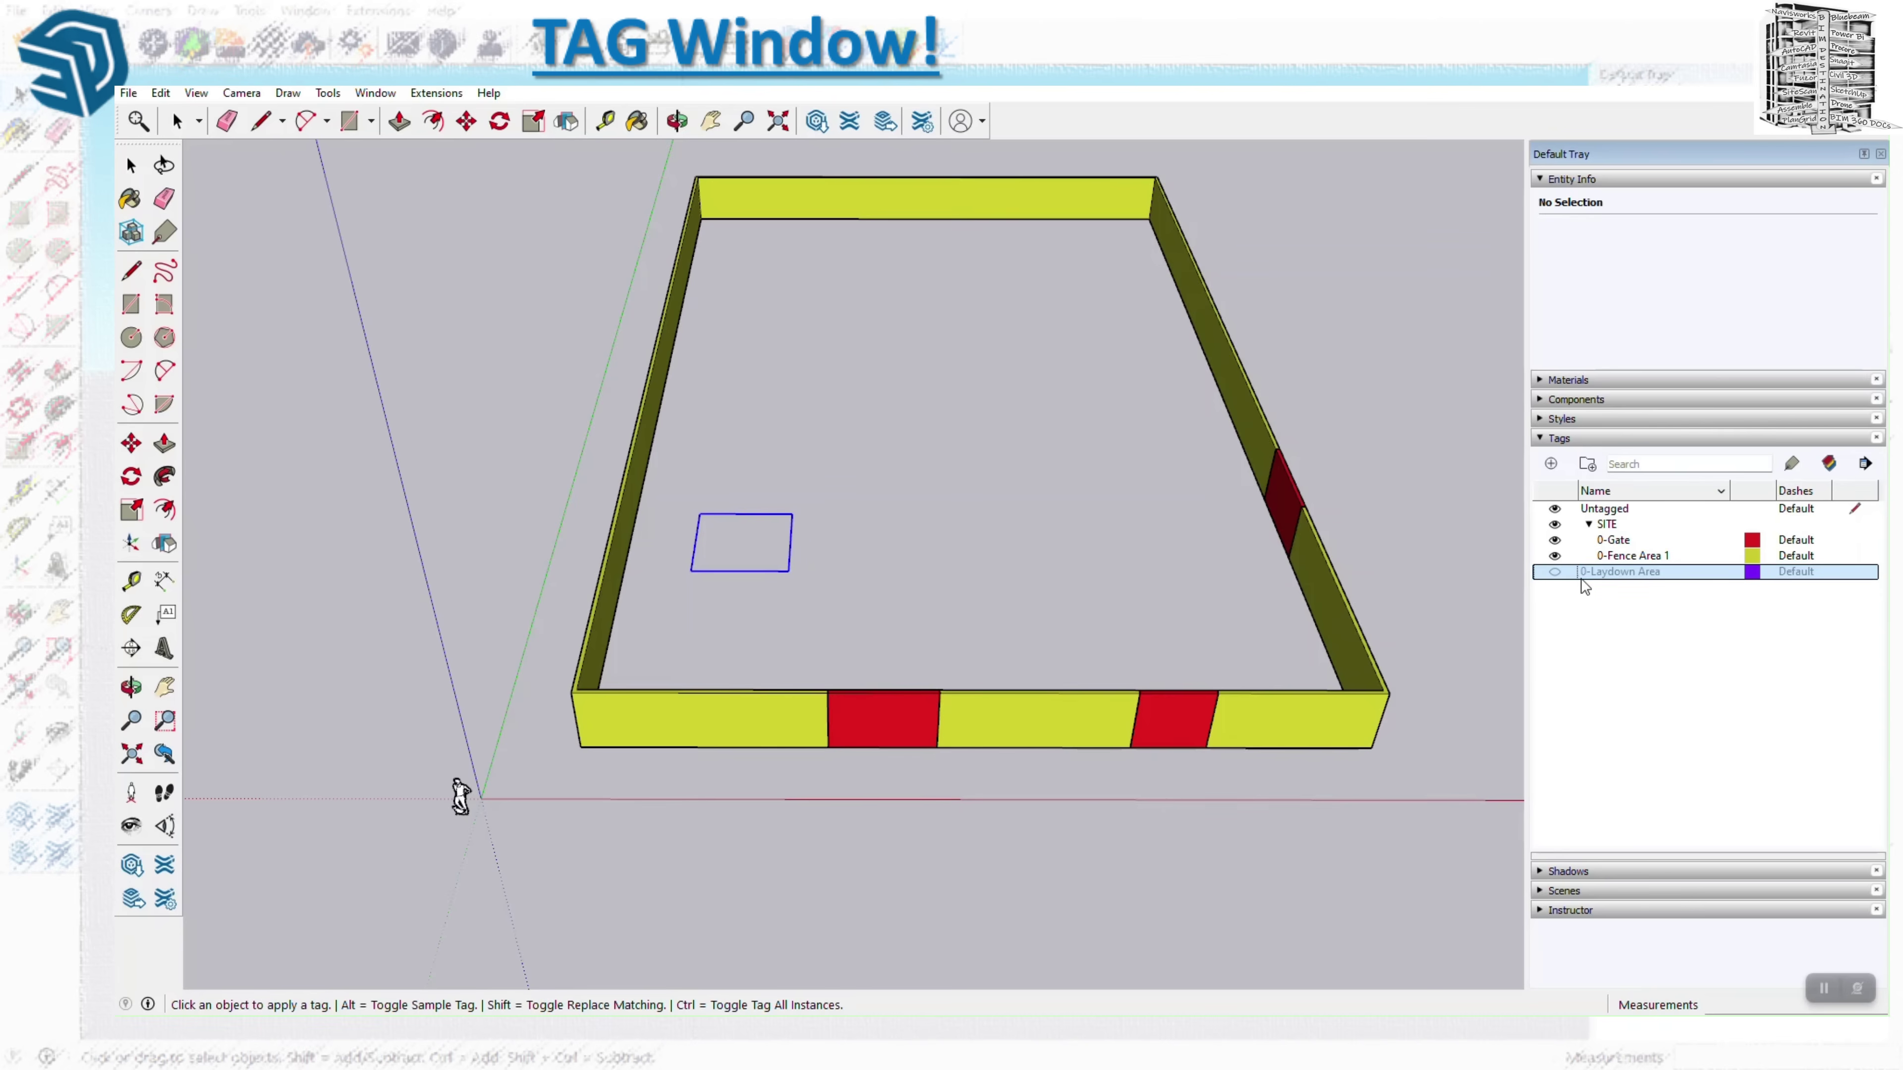
left_click(1555, 573)
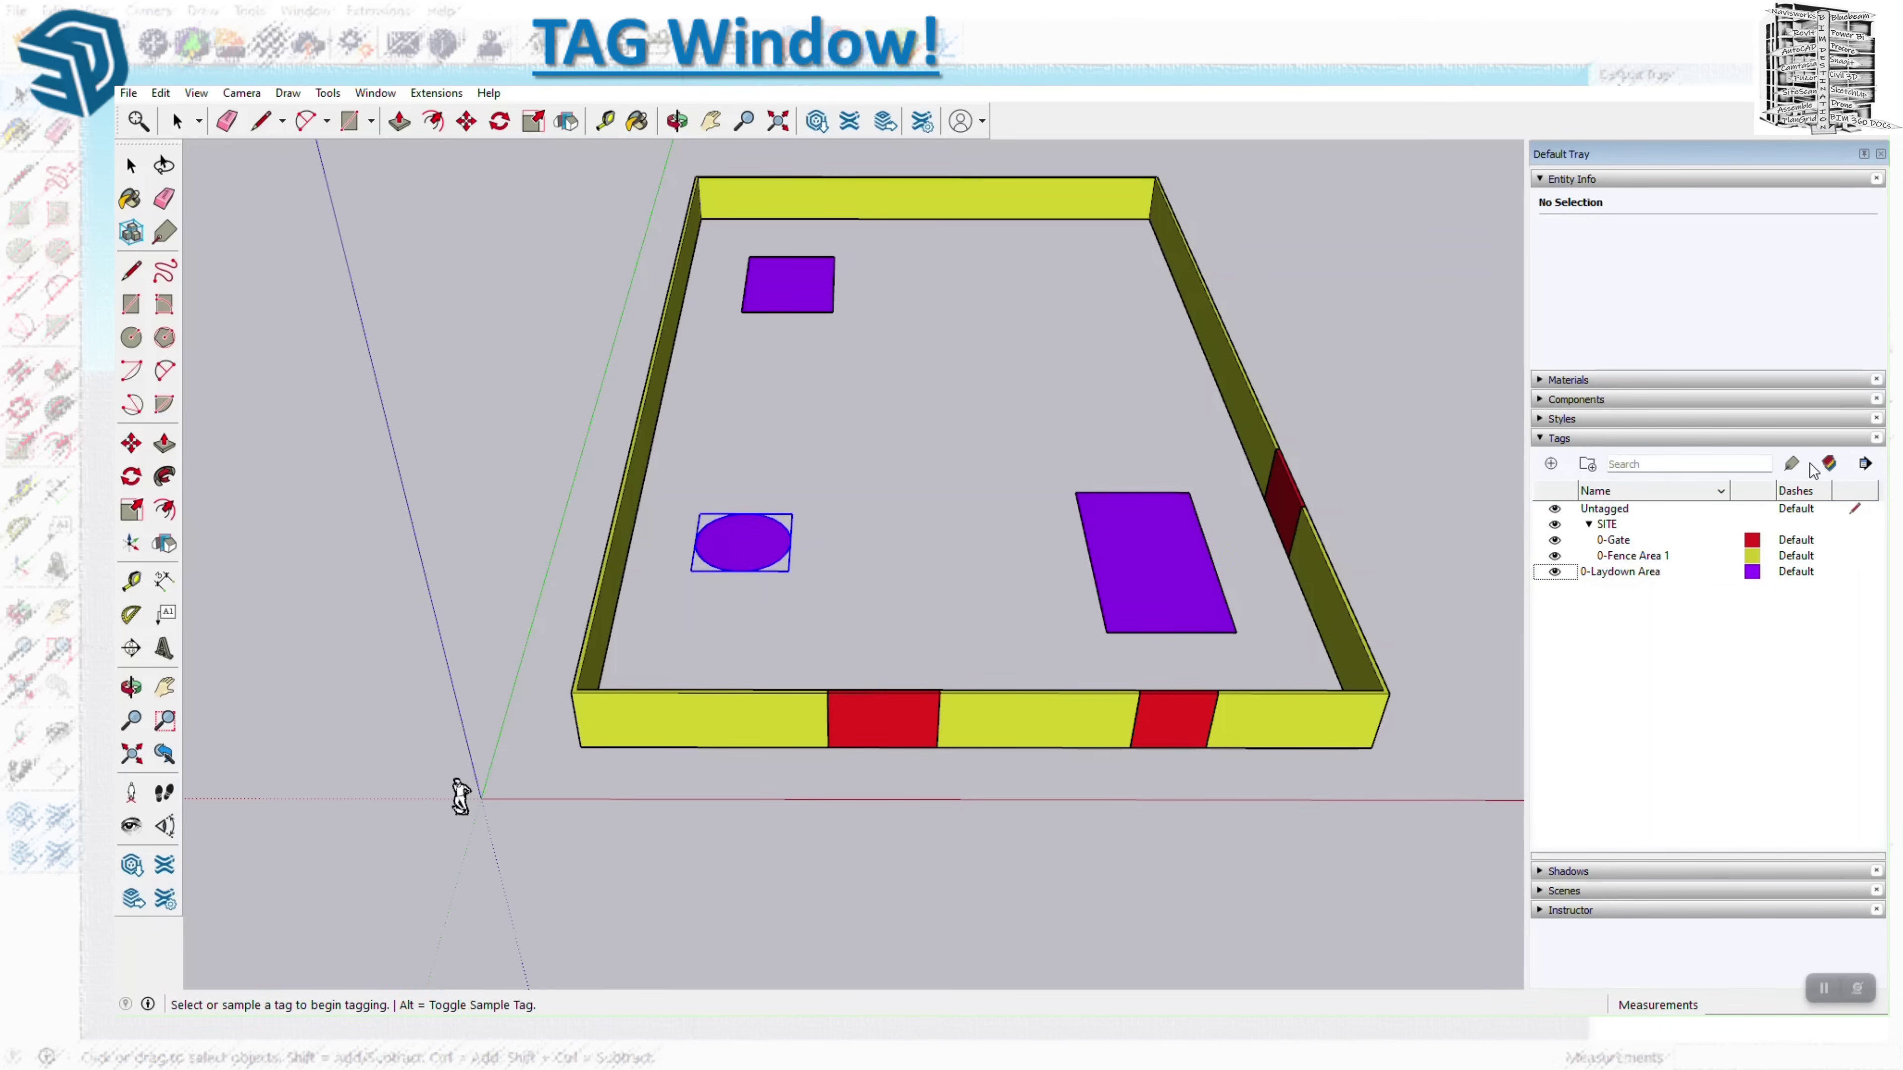
Toggle Color by Tag off and on to compare the model with and without tag colours, leaving it on.
left_click(1793, 464)
left_click(1826, 465)
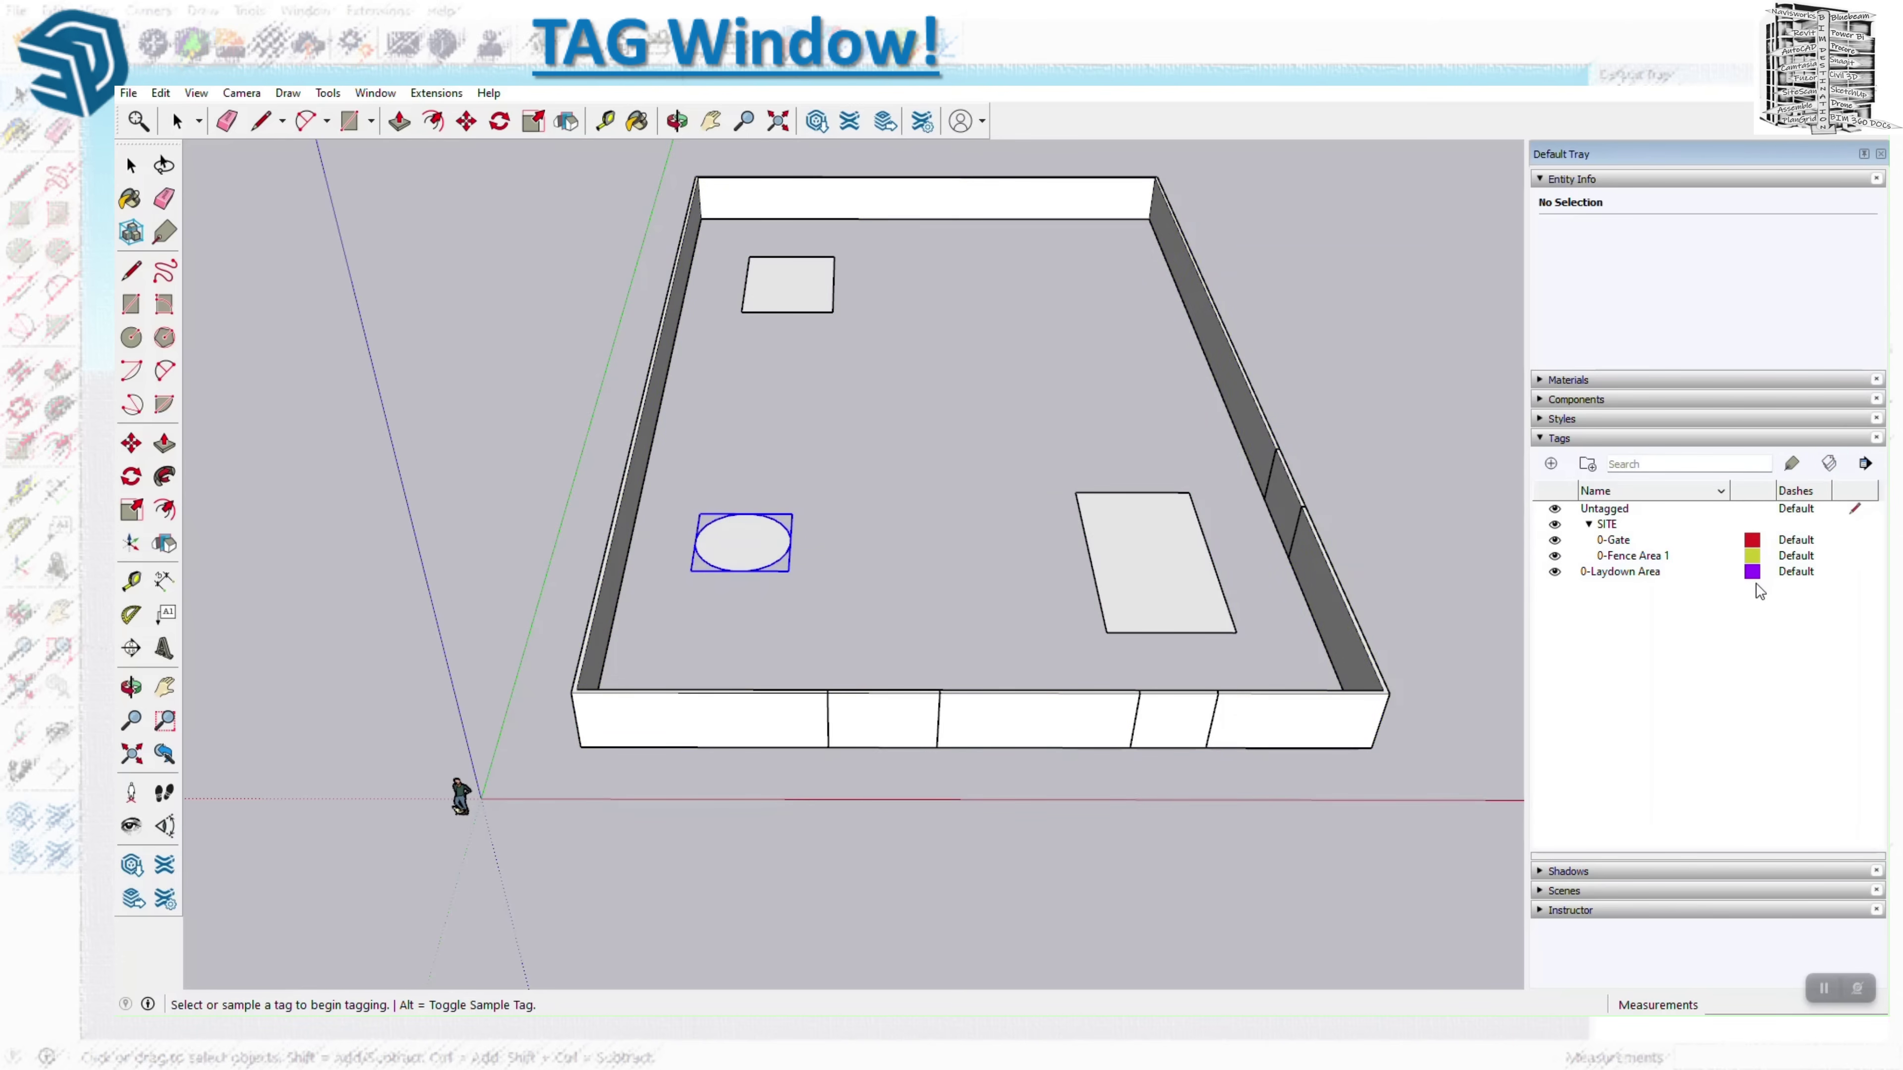
left_click(1828, 465)
left_click(1828, 465)
left_click(1835, 468)
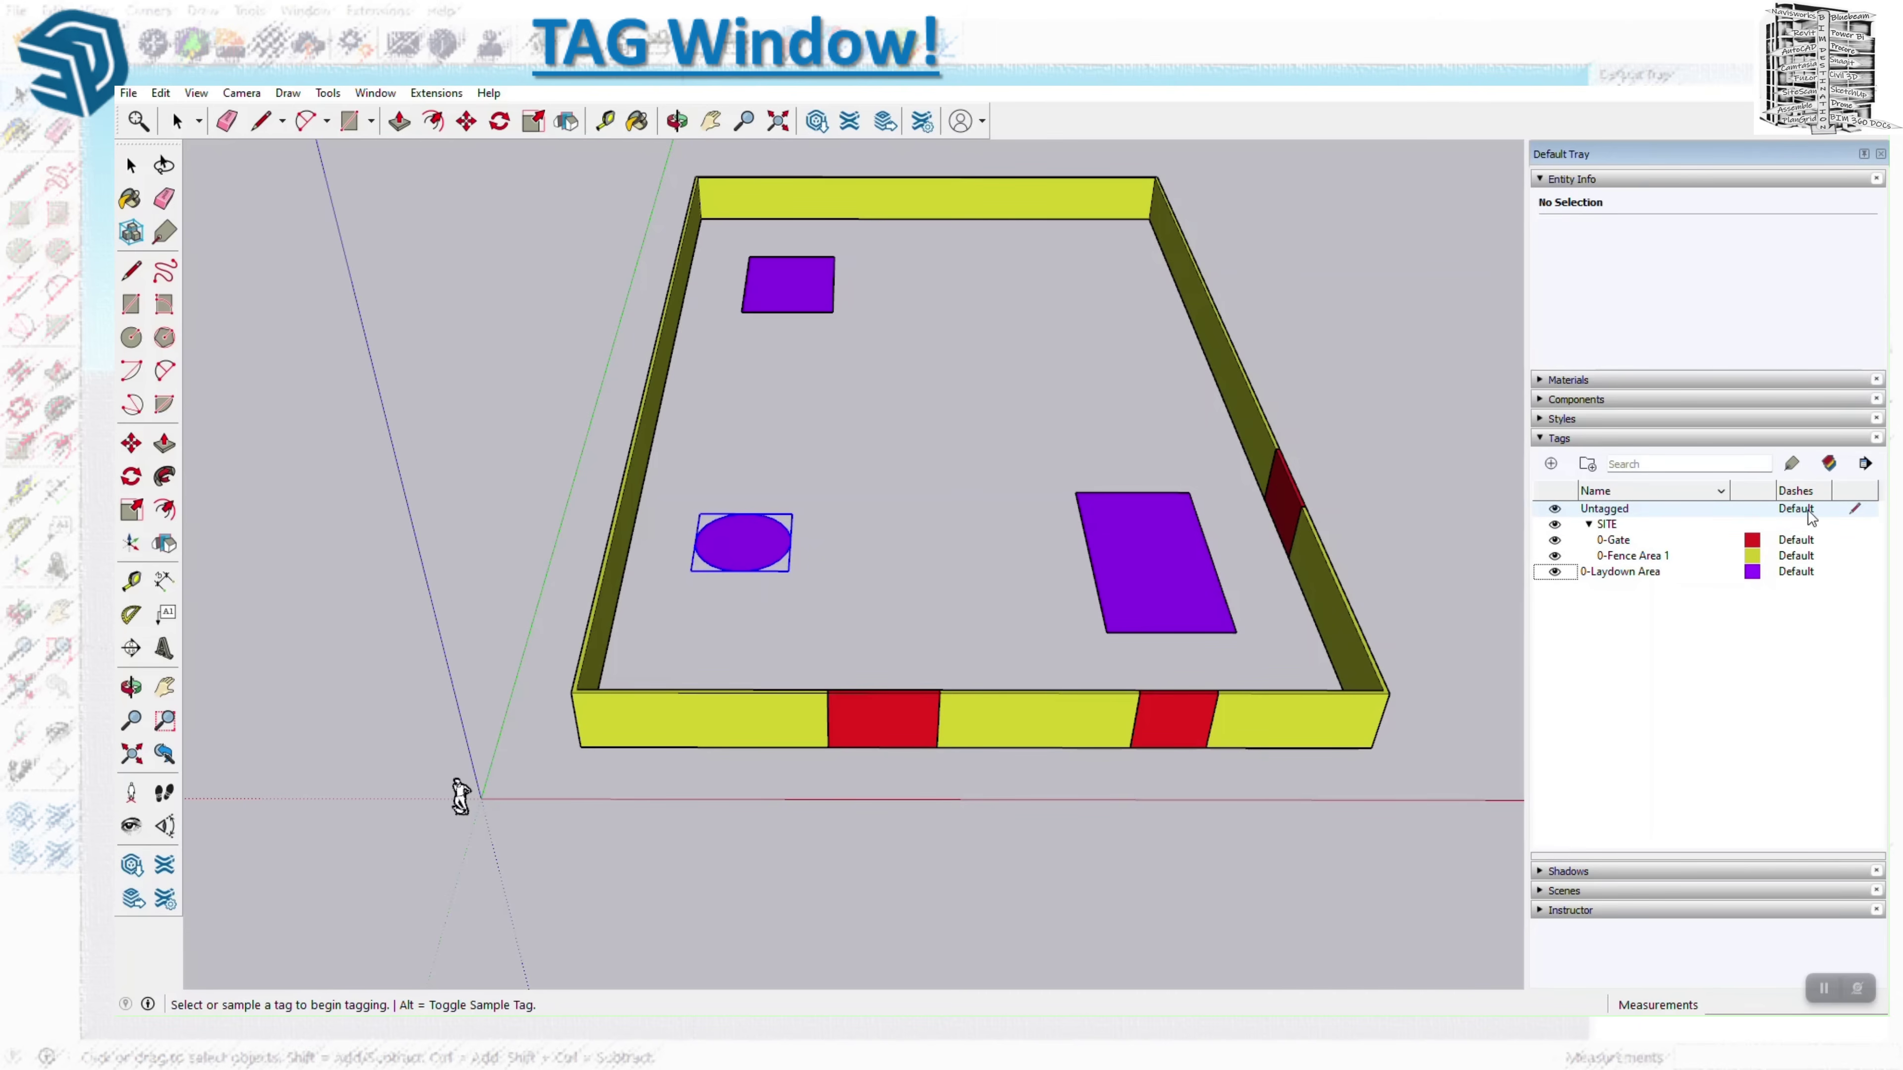
Hide the SITE folder and the 0-Laydown Area tag, and try to hide Untagged while it is the current tag.
left_click(1556, 526)
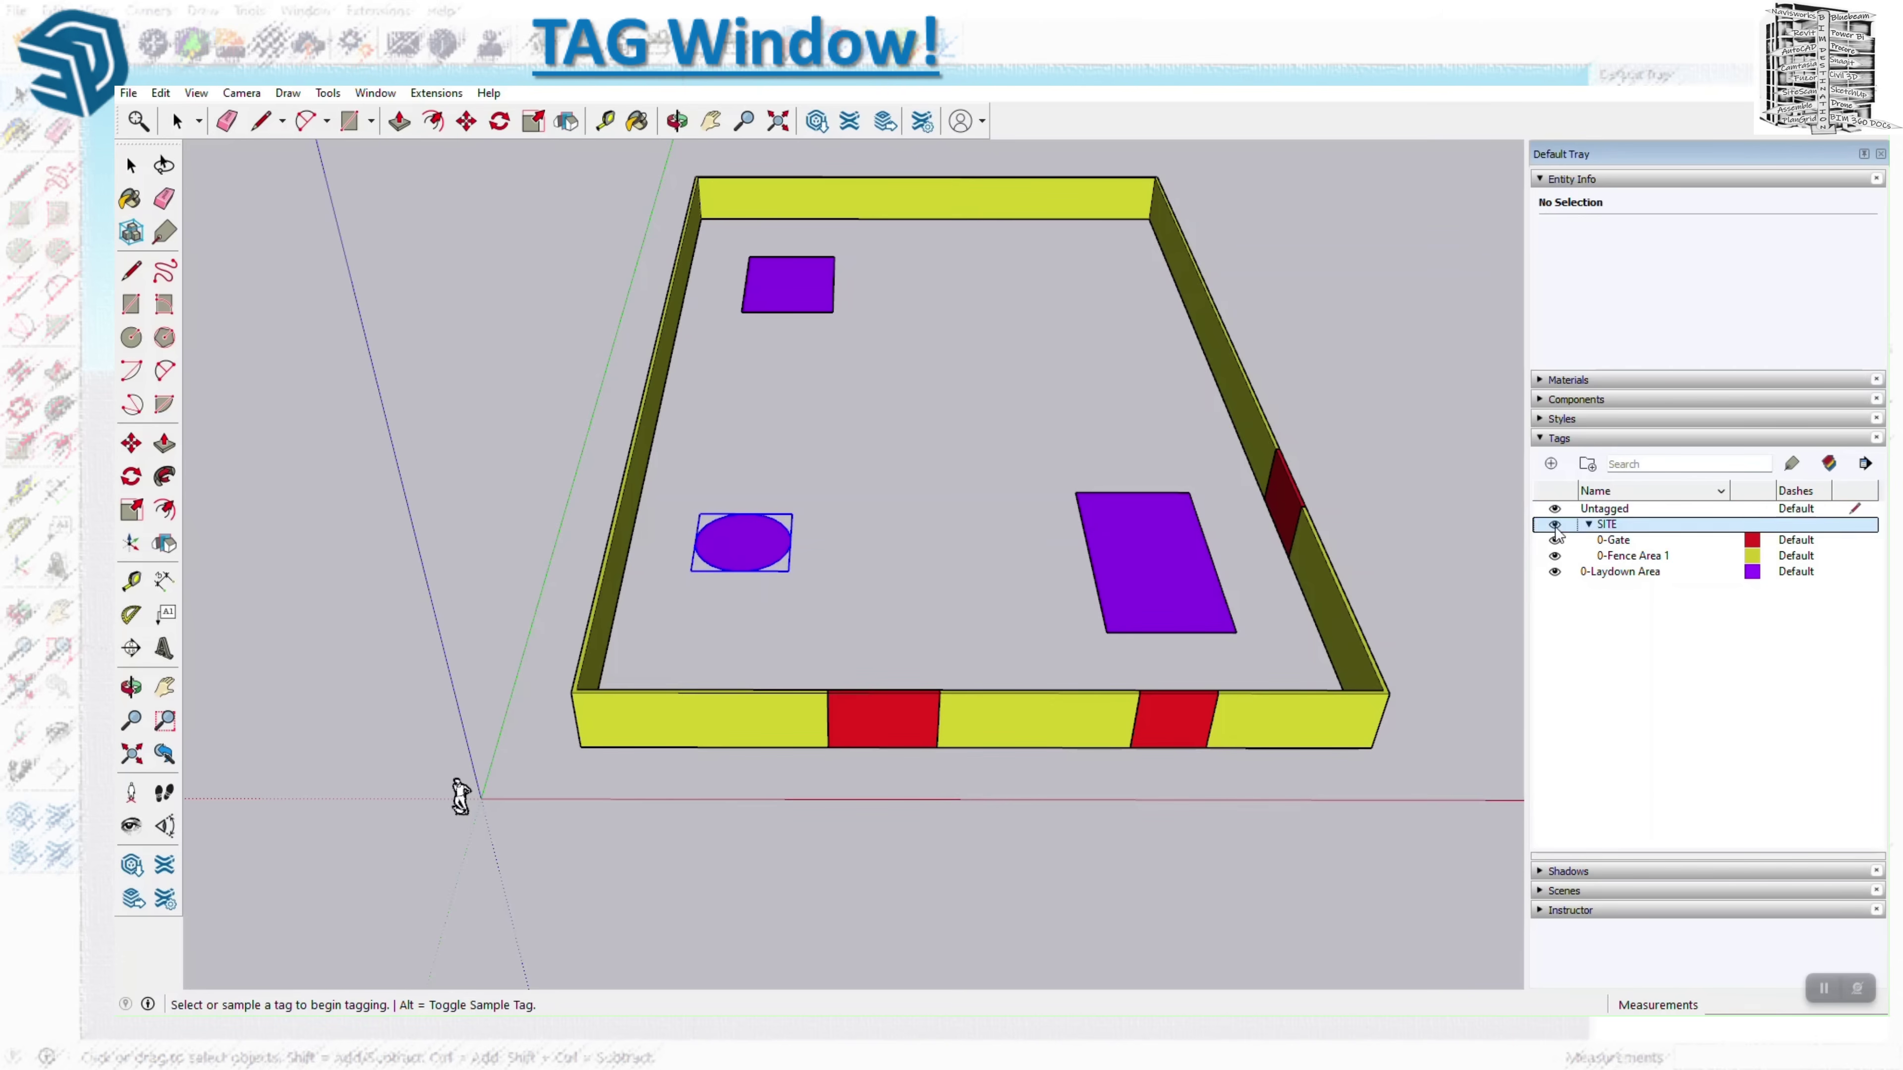
left_click(1555, 526)
left_click(1555, 572)
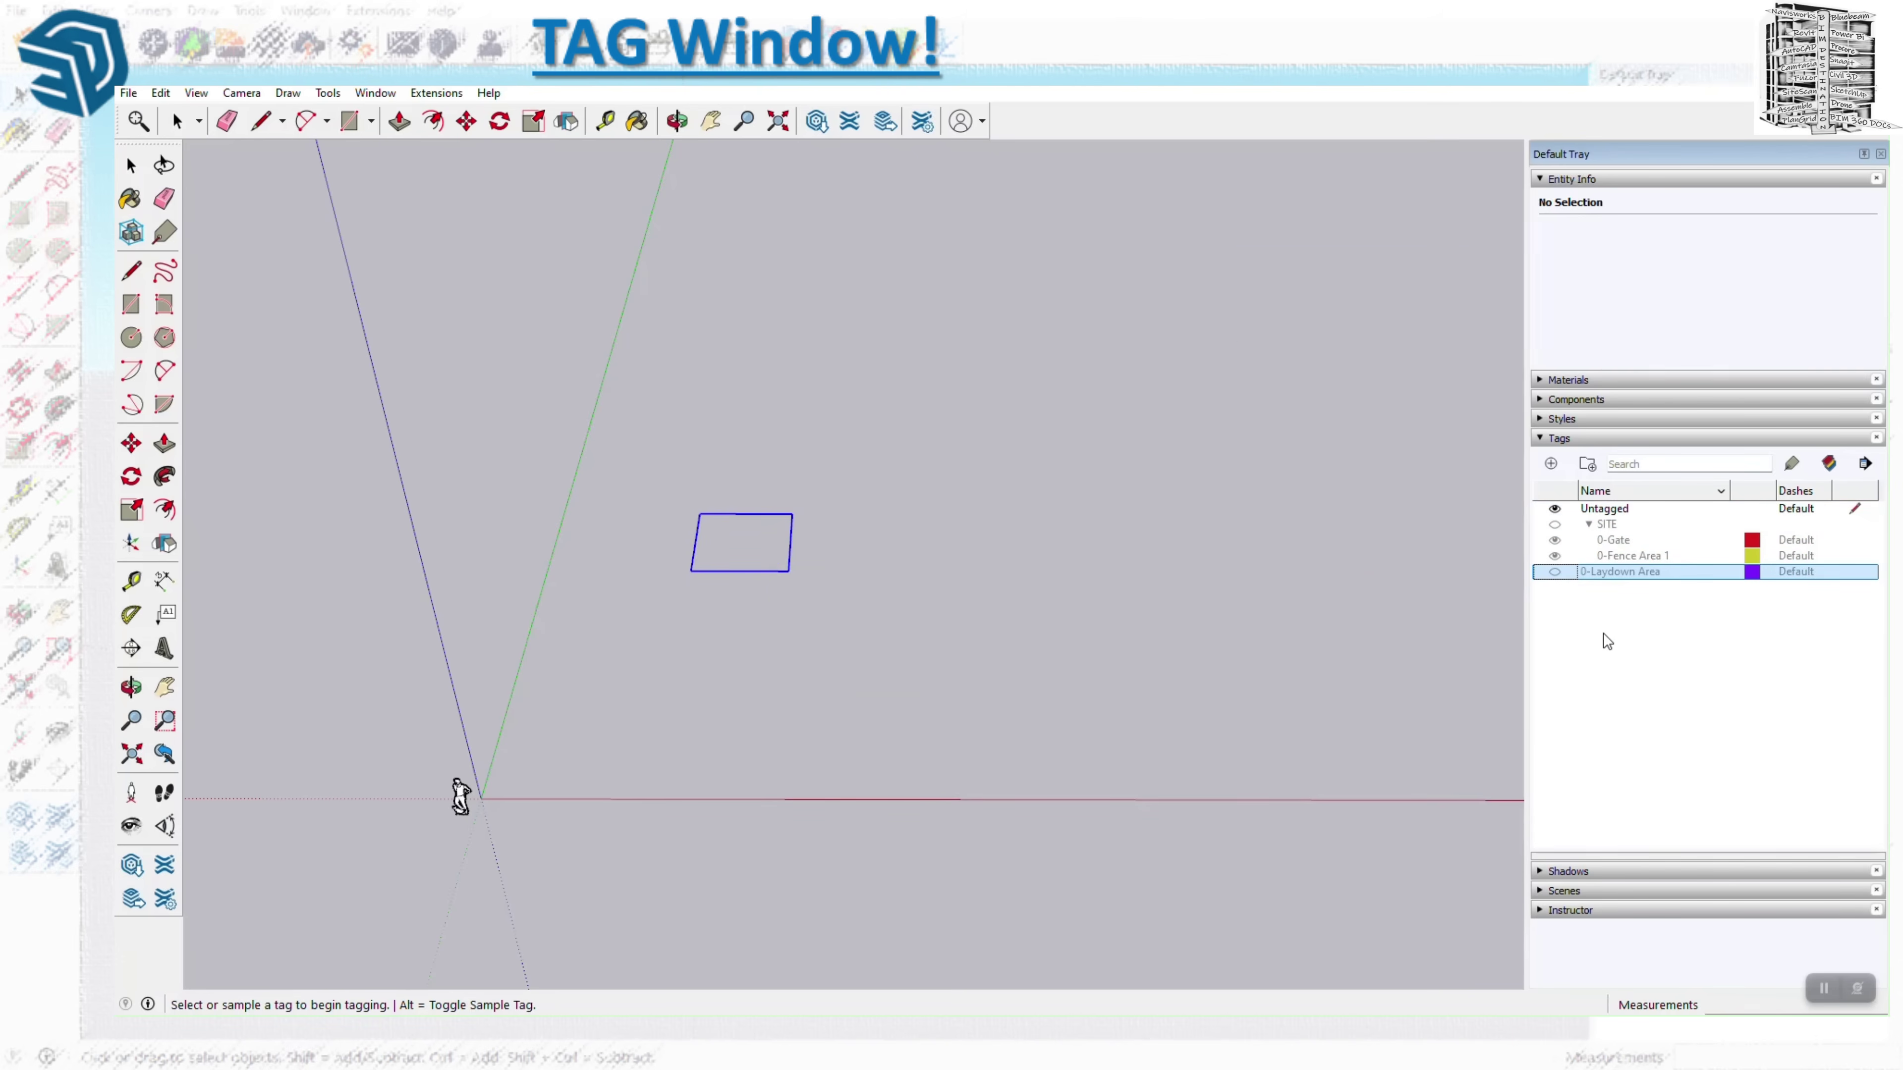
left_click(1637, 676)
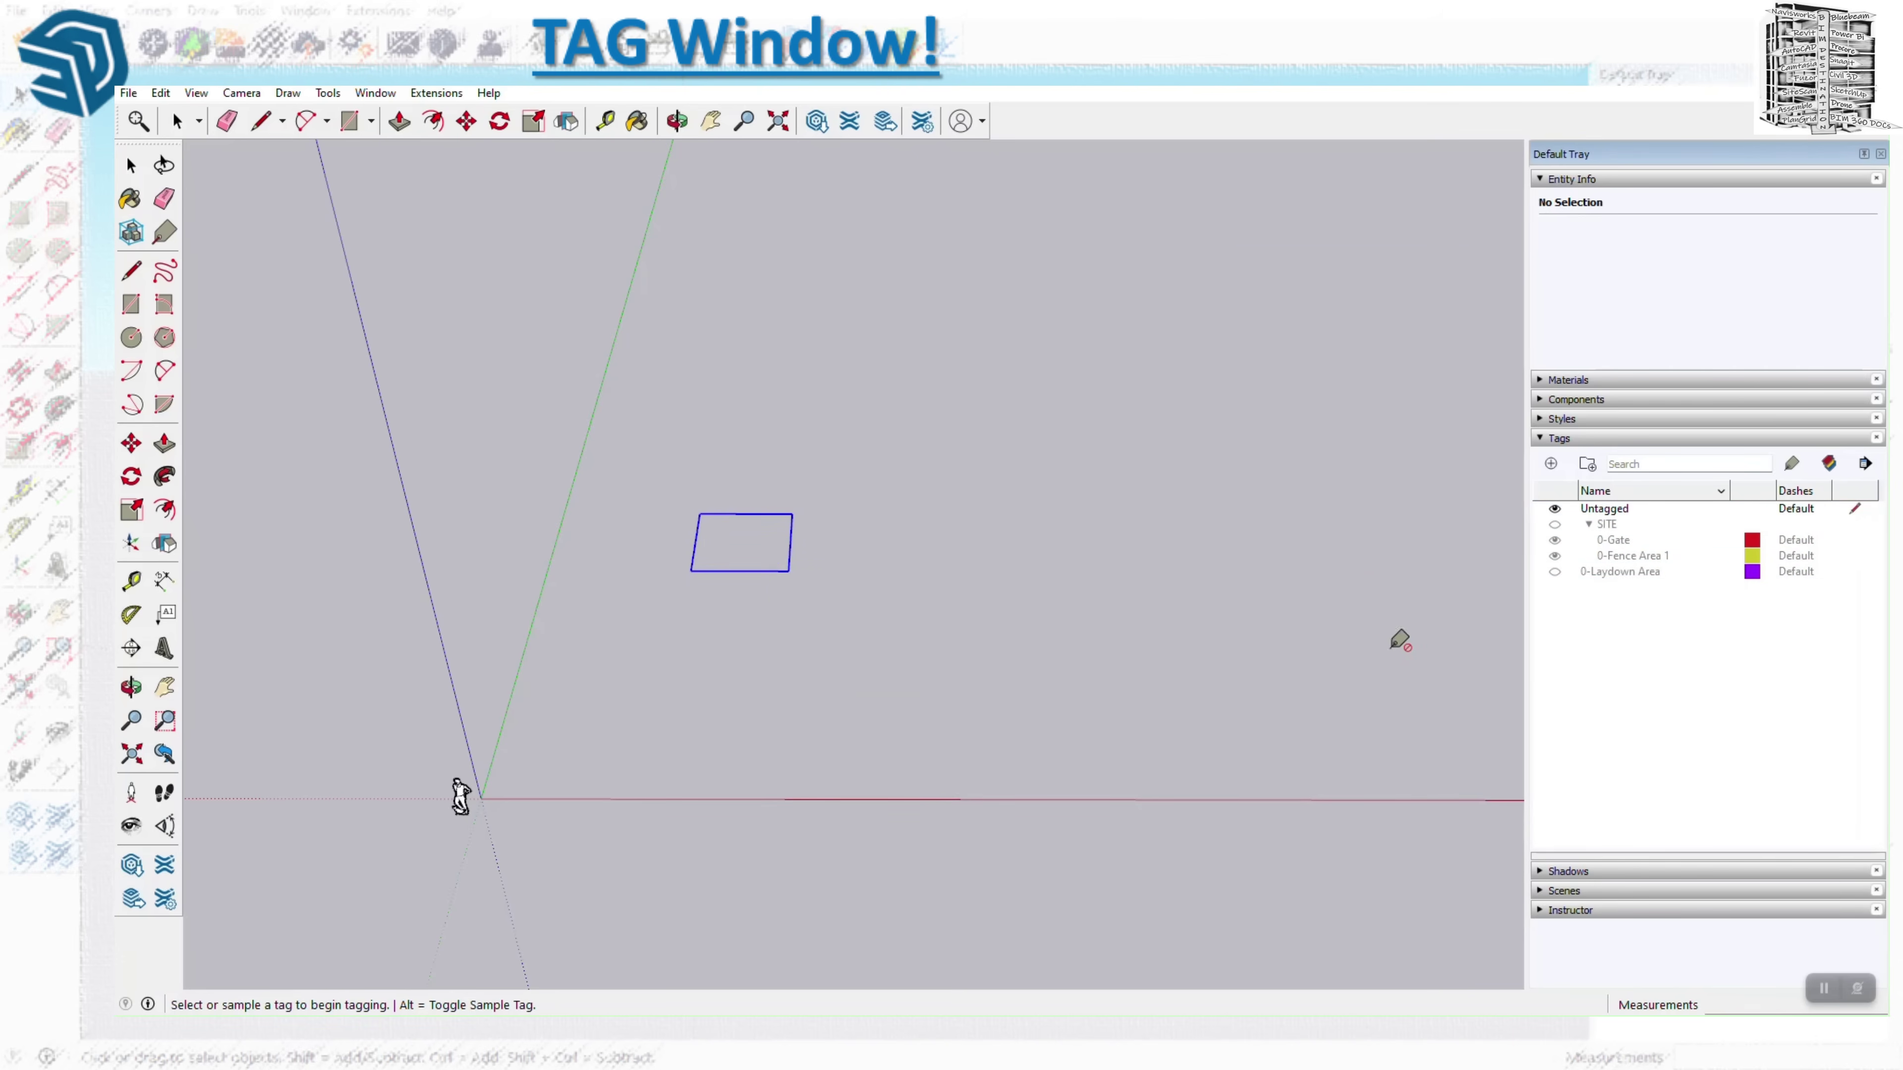
left_click(1555, 510)
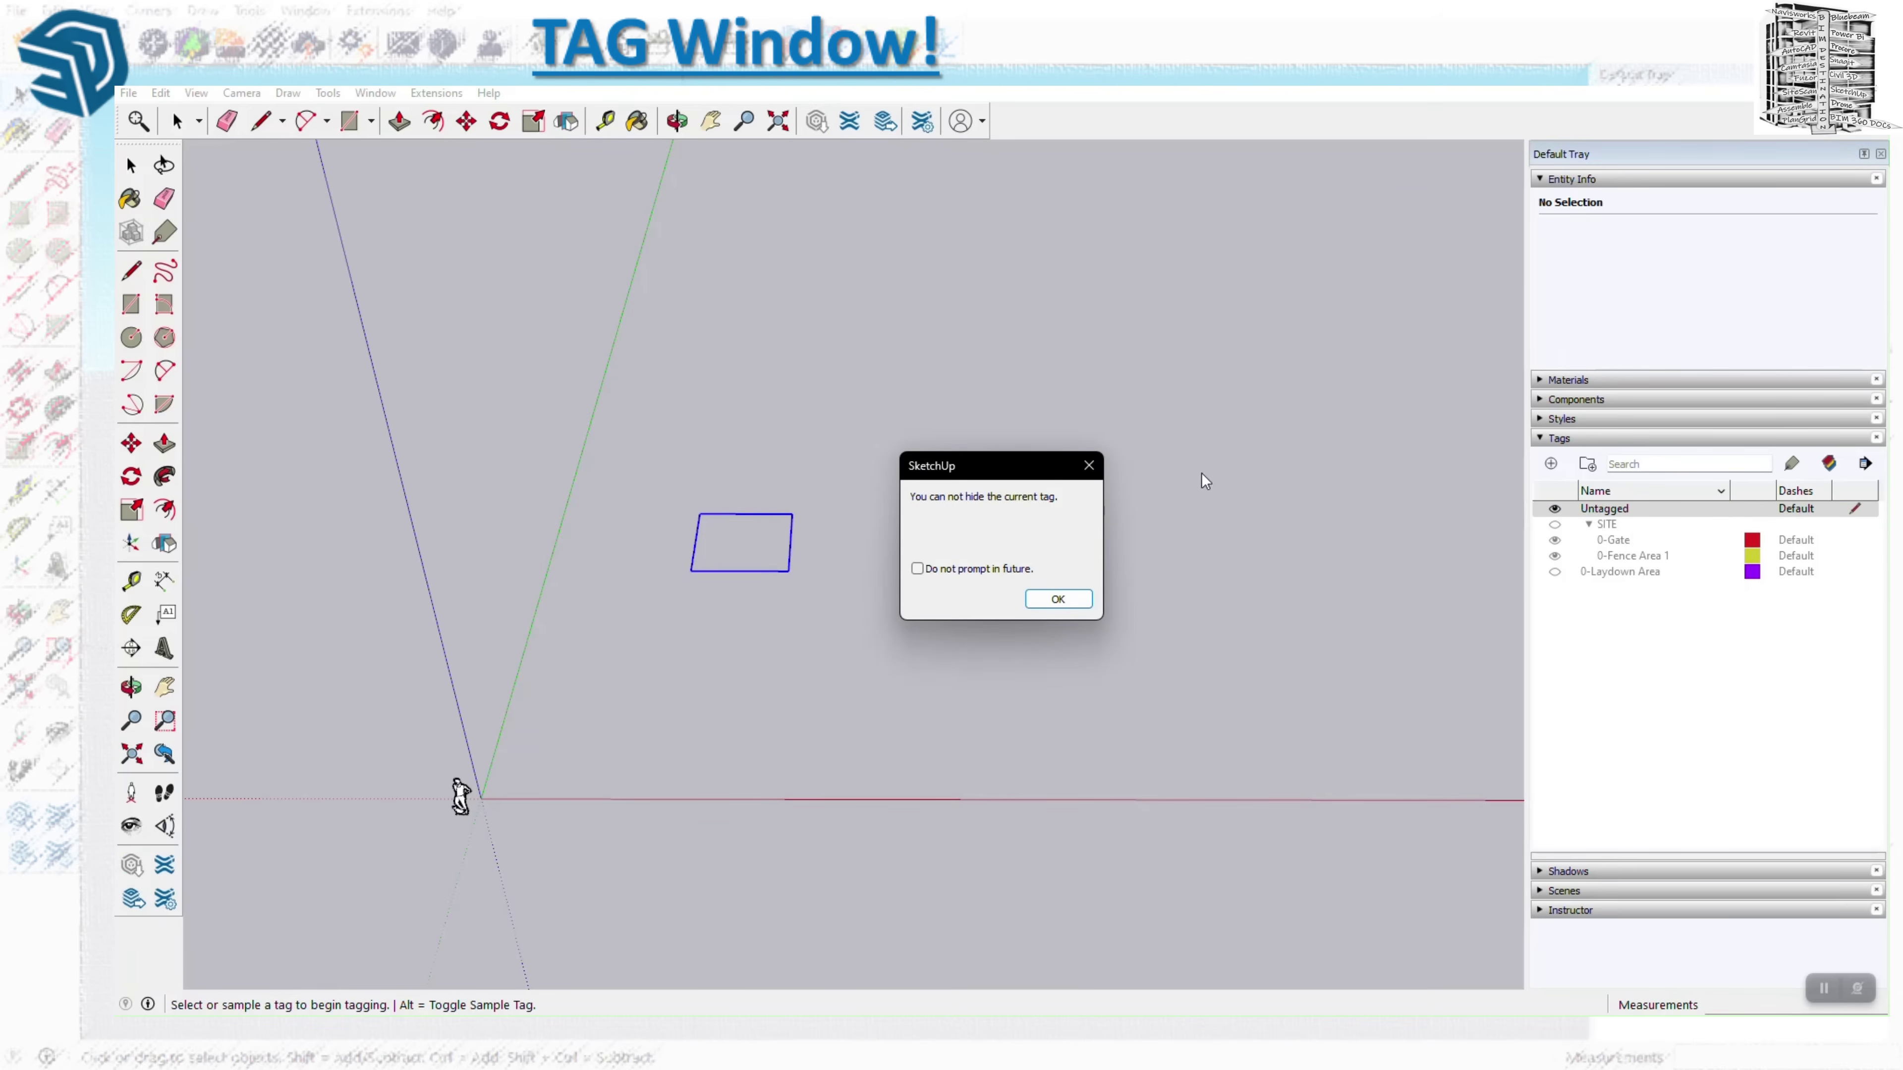
left_click(1092, 470)
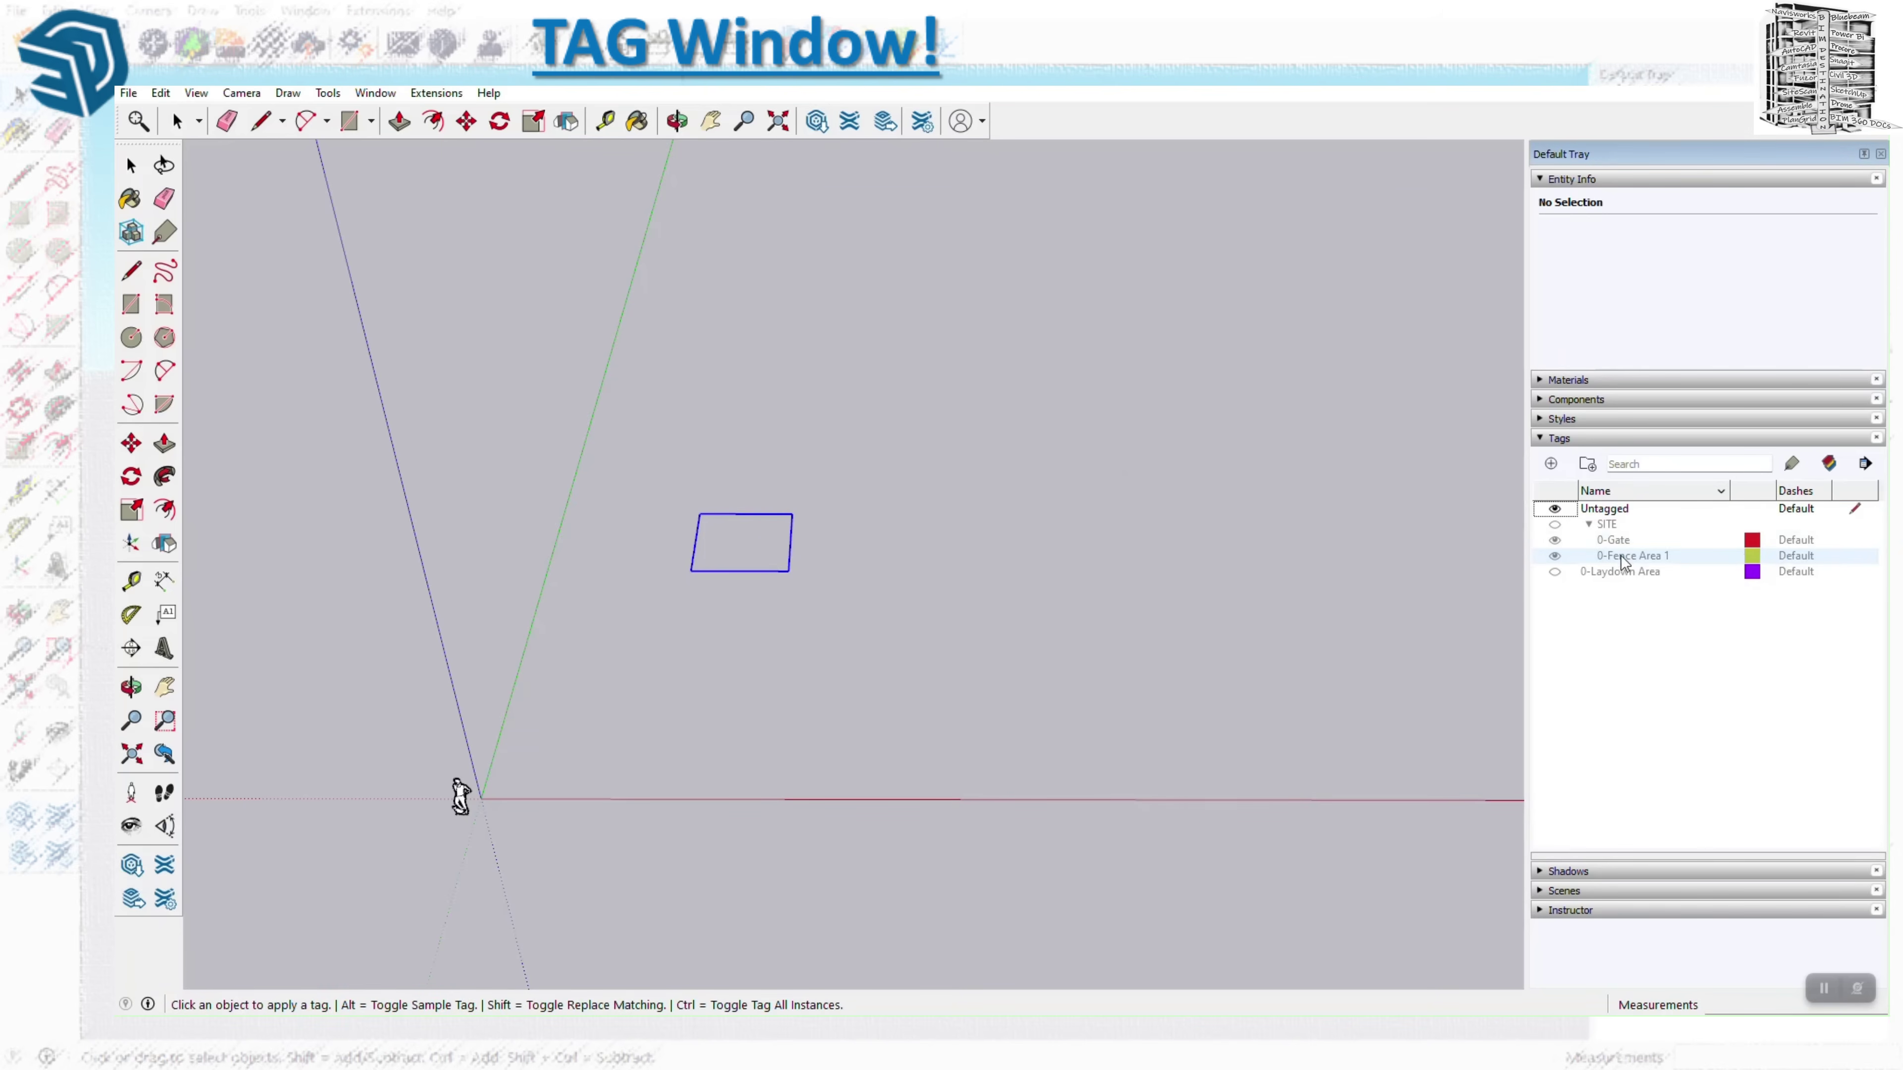
Show the SITE folder and 0-Laydown Area tag again, and hide Untagged with 0-Laydown Area set as the current tag.
left_click(1555, 524)
left_click(1555, 571)
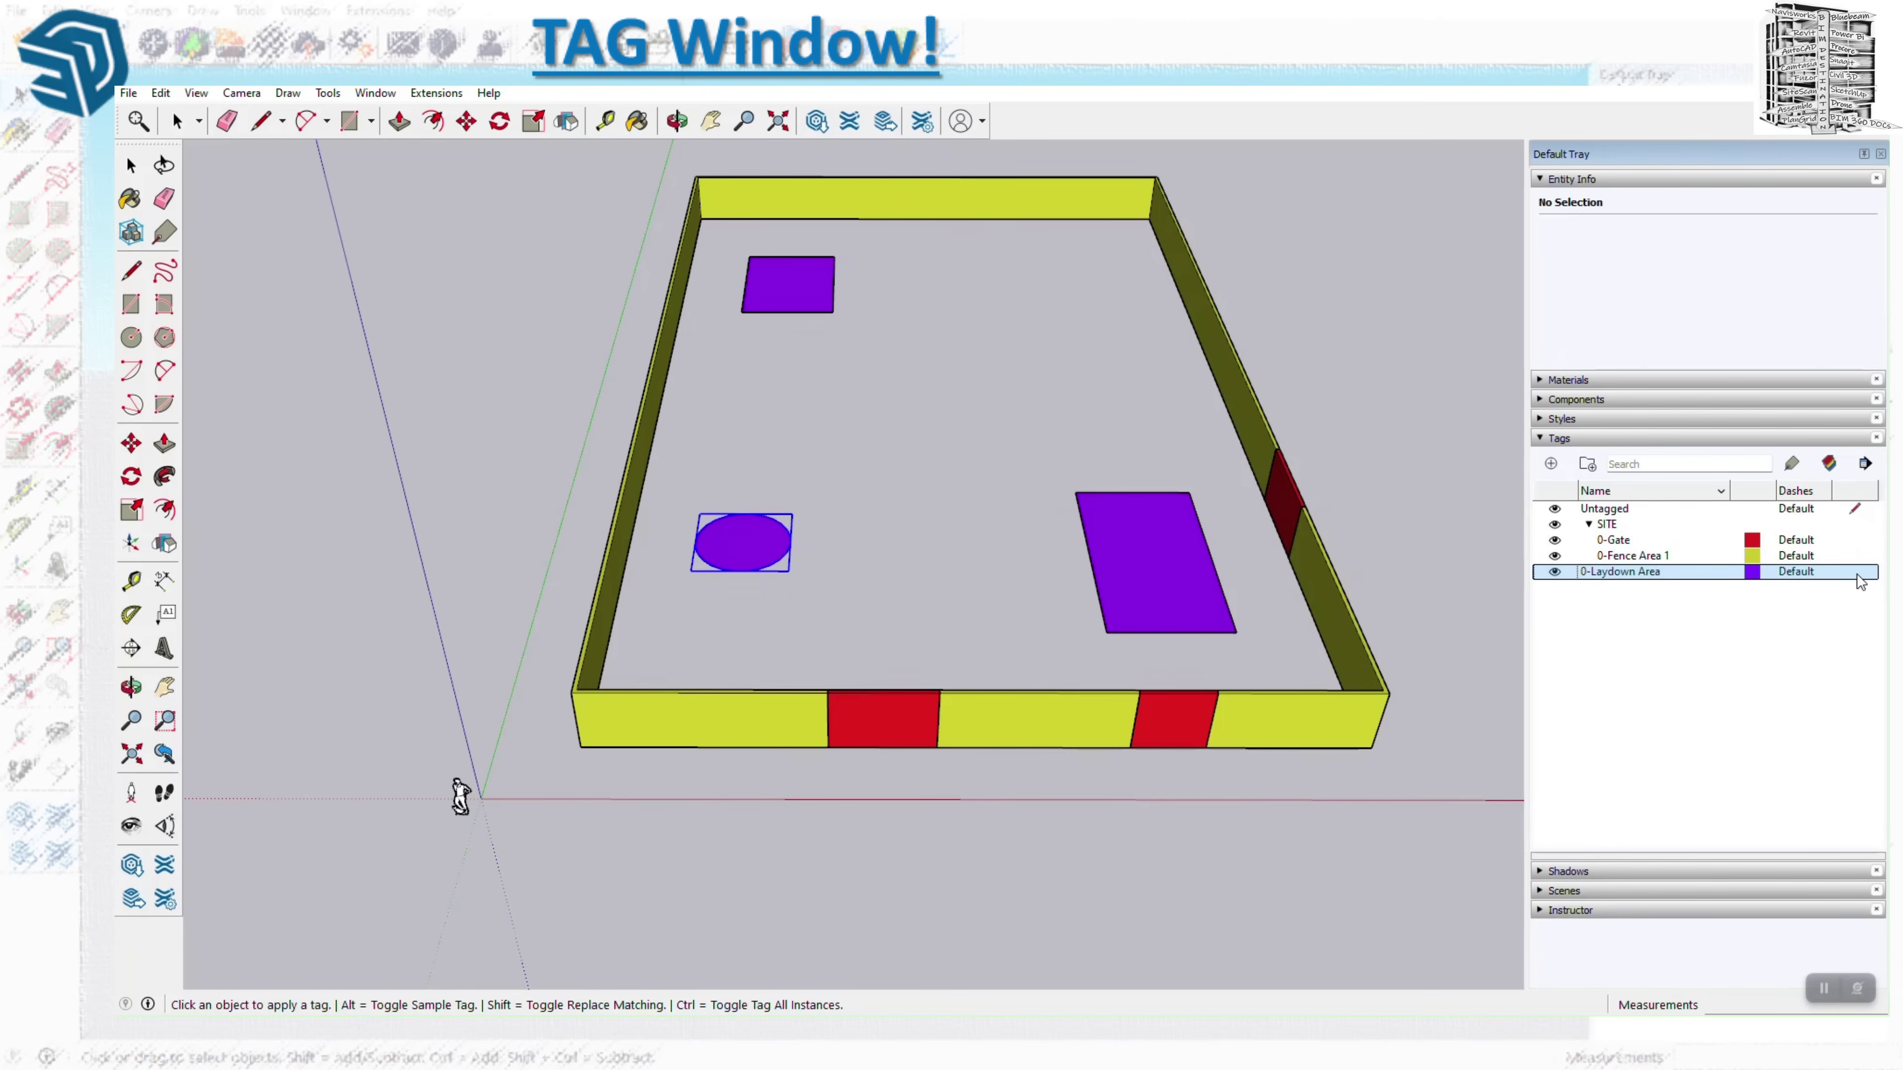
left_click(1555, 509)
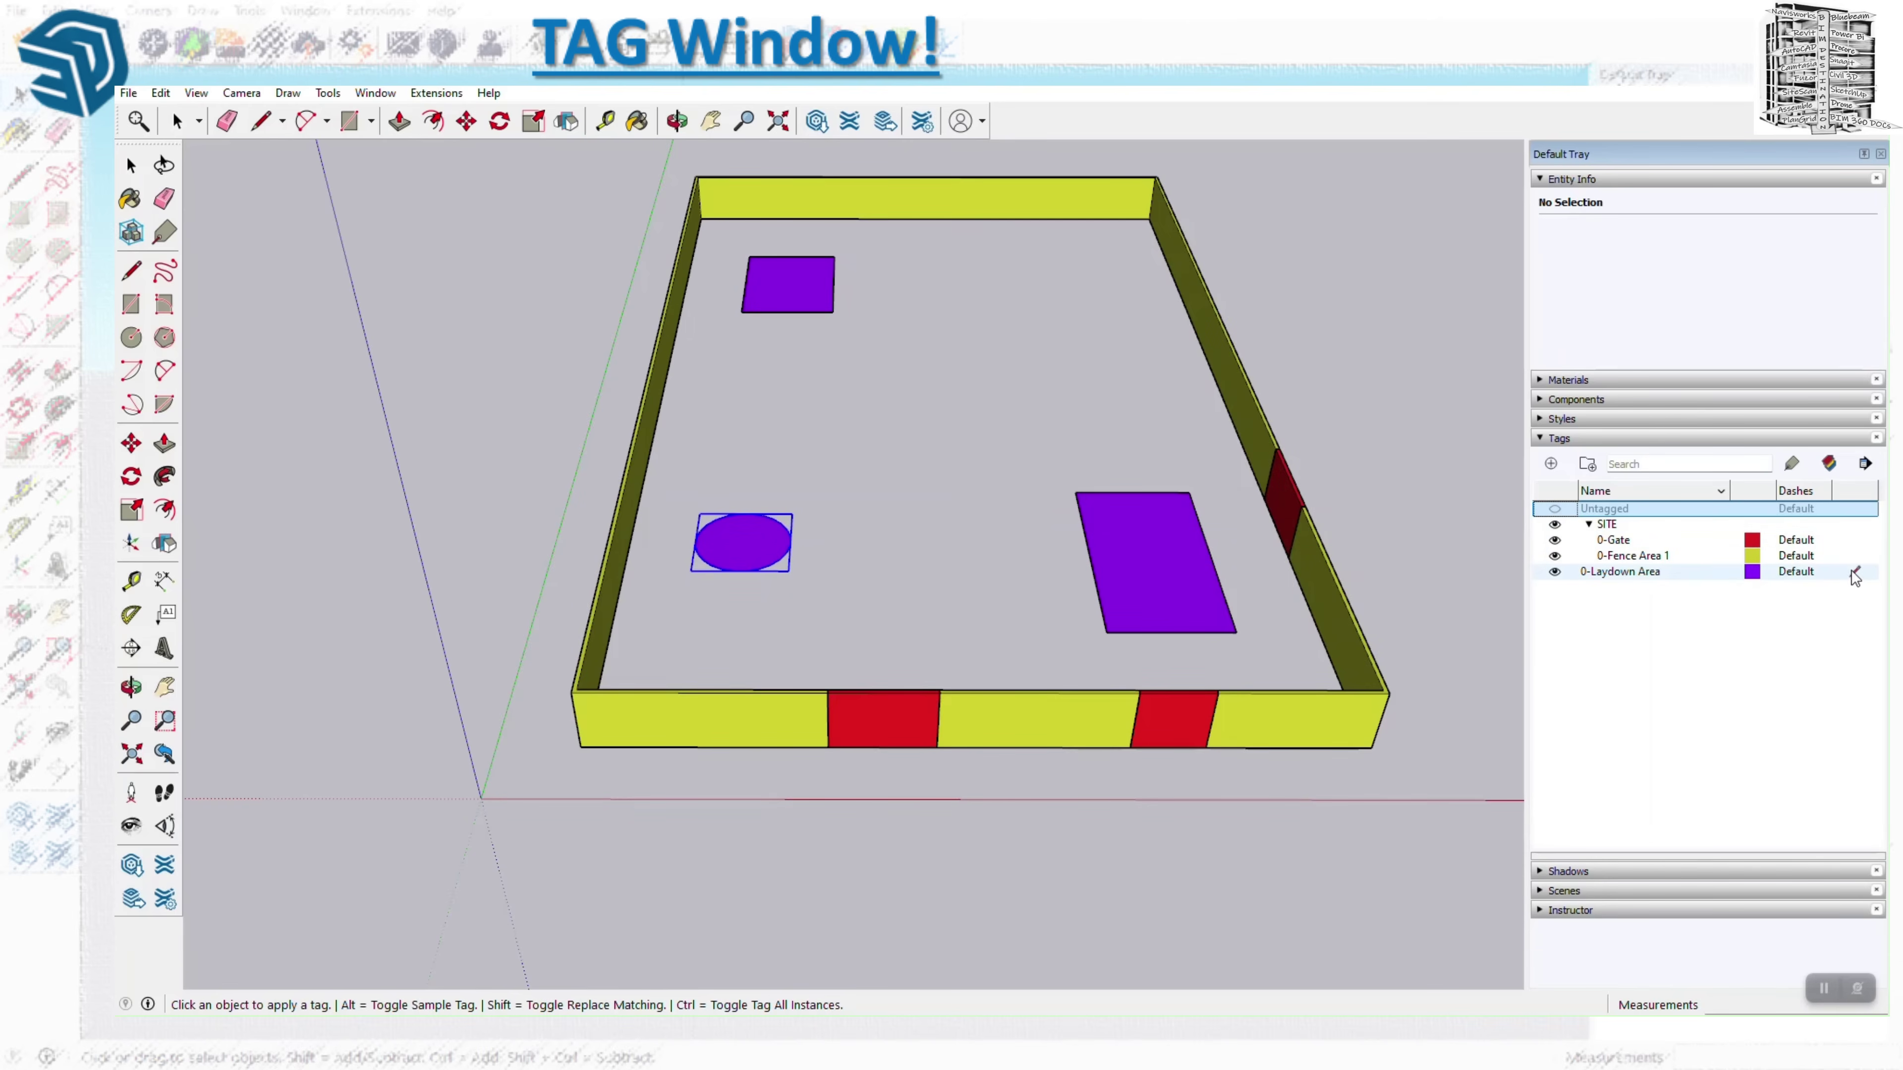